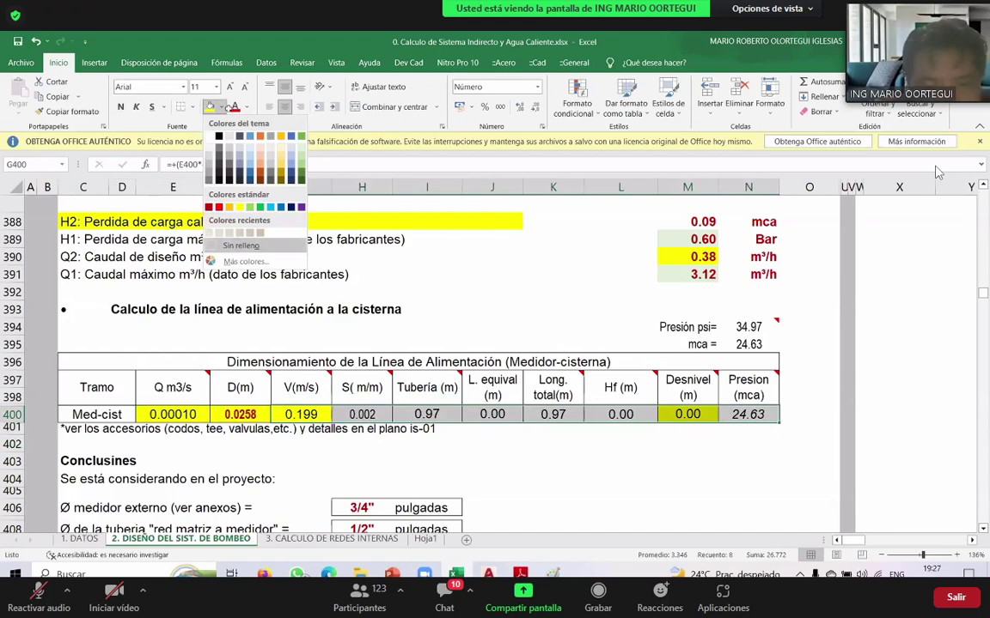
Remove the fill colour from cells G400:N400 of the Med-cist row
left_click(241, 245)
Switch to AutoCAD and set the .30, 2.50 and short end segments of the MEDIDOR feed pipe to 0.50 mm lineweight
mouse_move(488, 574)
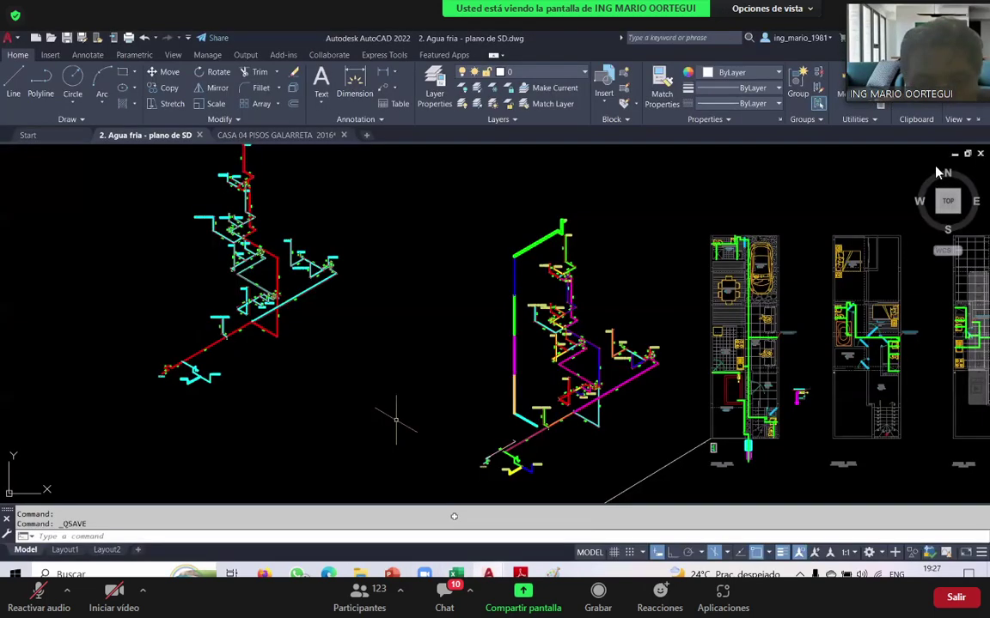
left_click(419, 518)
scroll(575, 437, "up", 3)
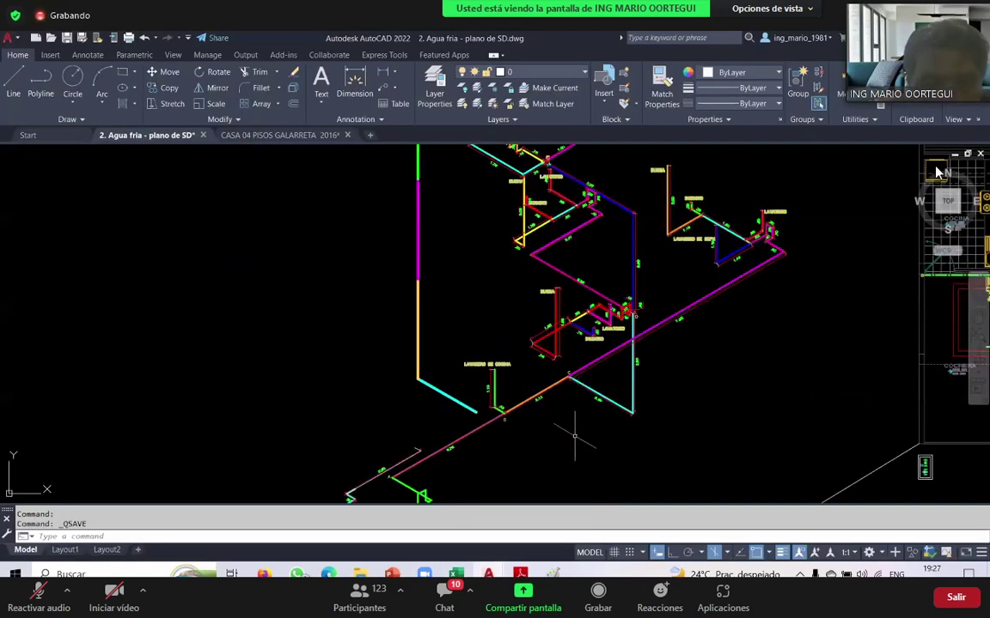
scroll(575, 437, "down", 3)
scroll(391, 425, "up", 6)
left_click(388, 419)
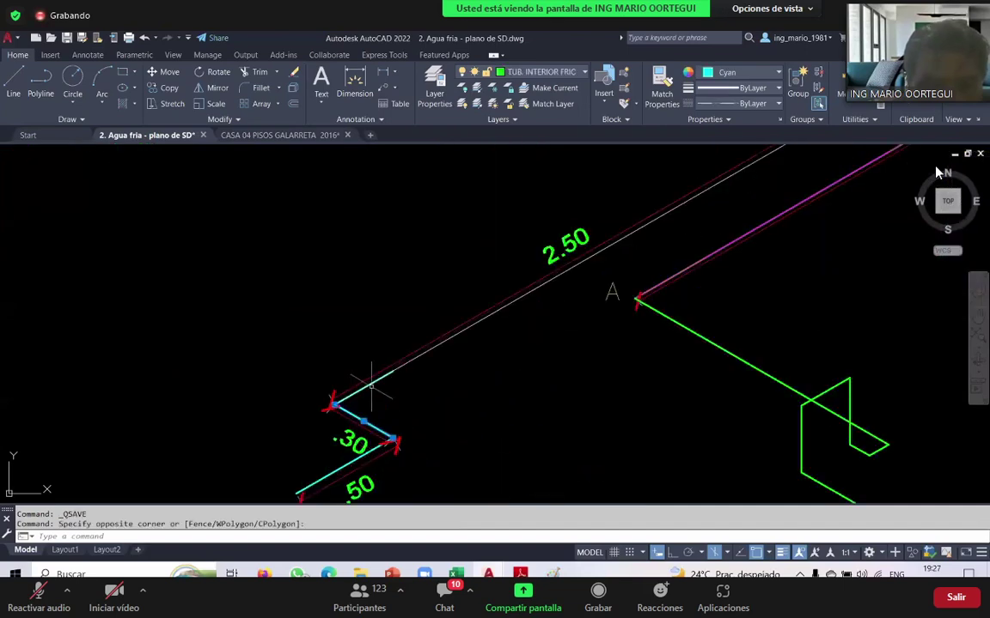
scroll(394, 379, "down", 4)
scroll(539, 277, "up", 5)
left_click(563, 258)
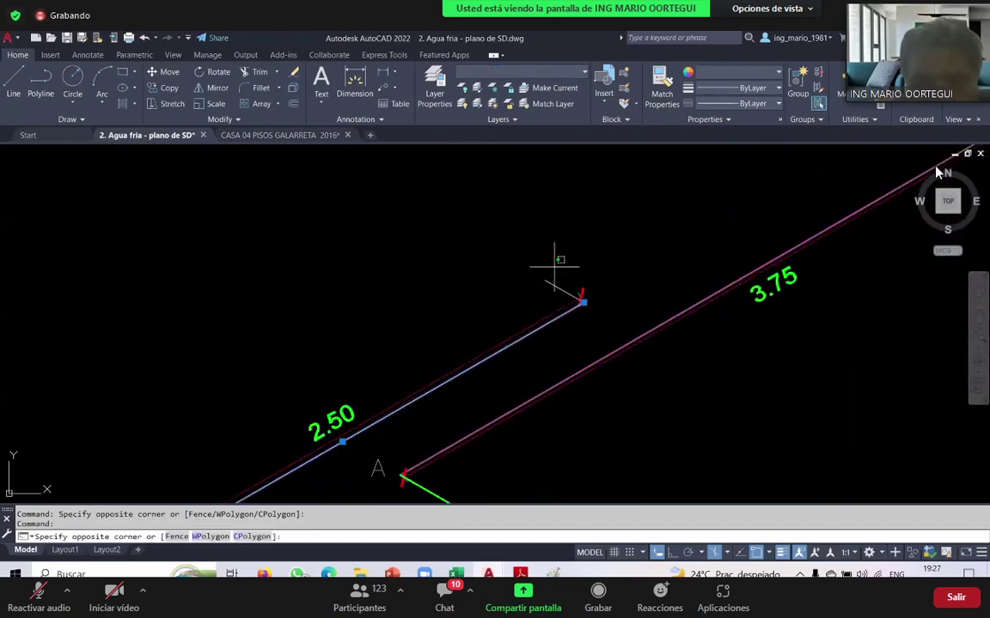
left_click(533, 291)
left_click(717, 89)
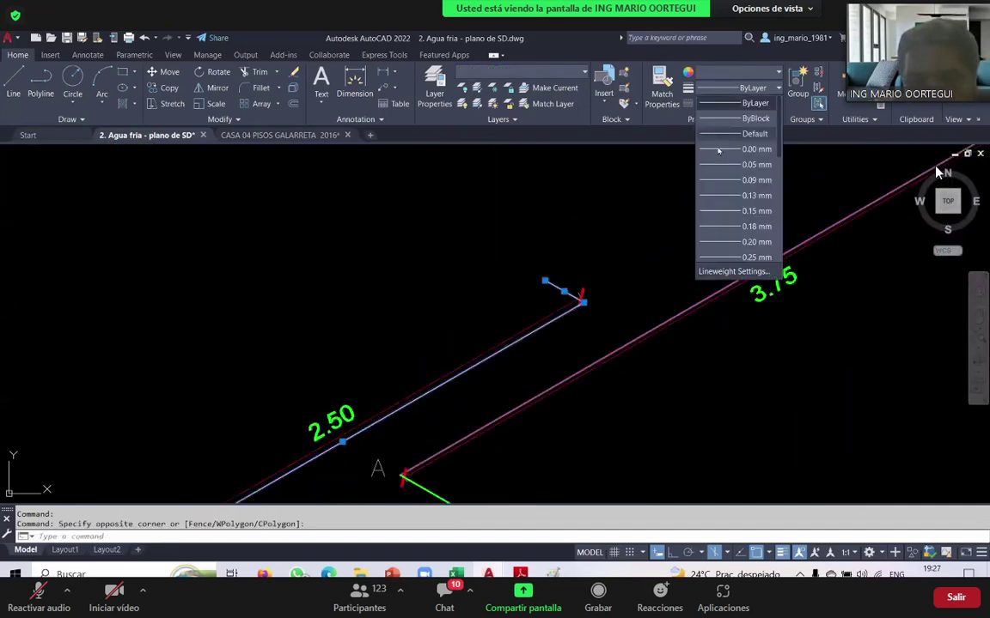
scroll(732, 226, "down", 2)
left_click(732, 226)
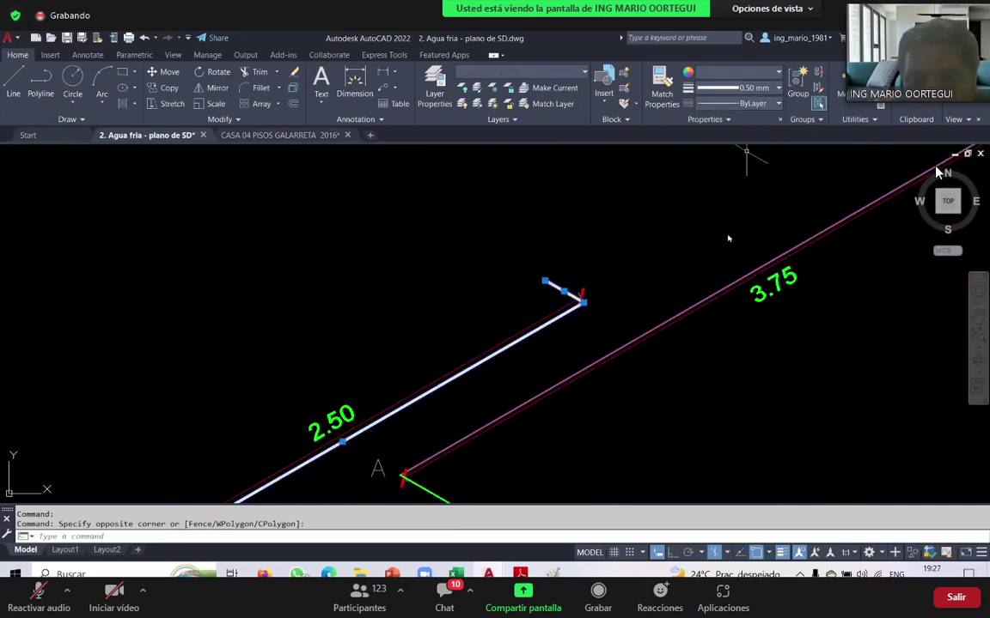
Colour the feed pipe segments from MEDIDOR blue, including the .50 segment
left_click(730, 73)
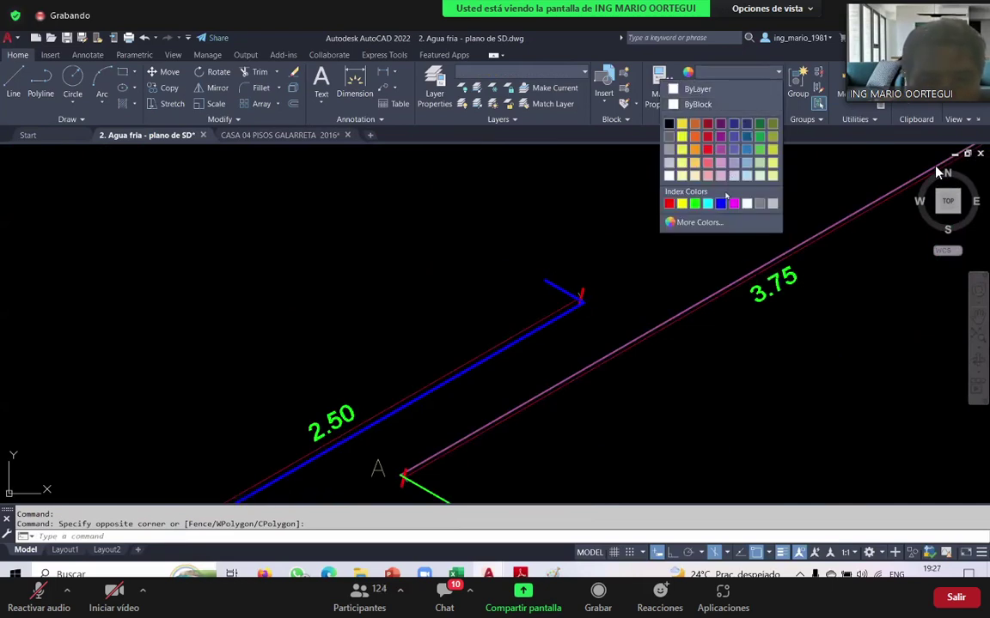
left_click(720, 203)
scroll(452, 264, "down", 5)
scroll(374, 339, "up", 6)
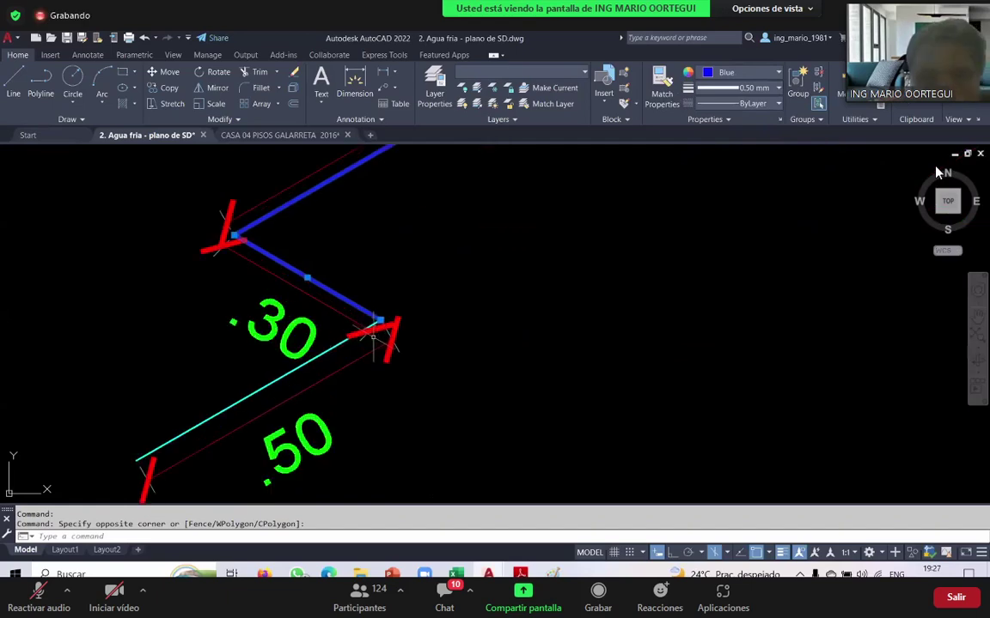
left_click(314, 368)
left_click(303, 356)
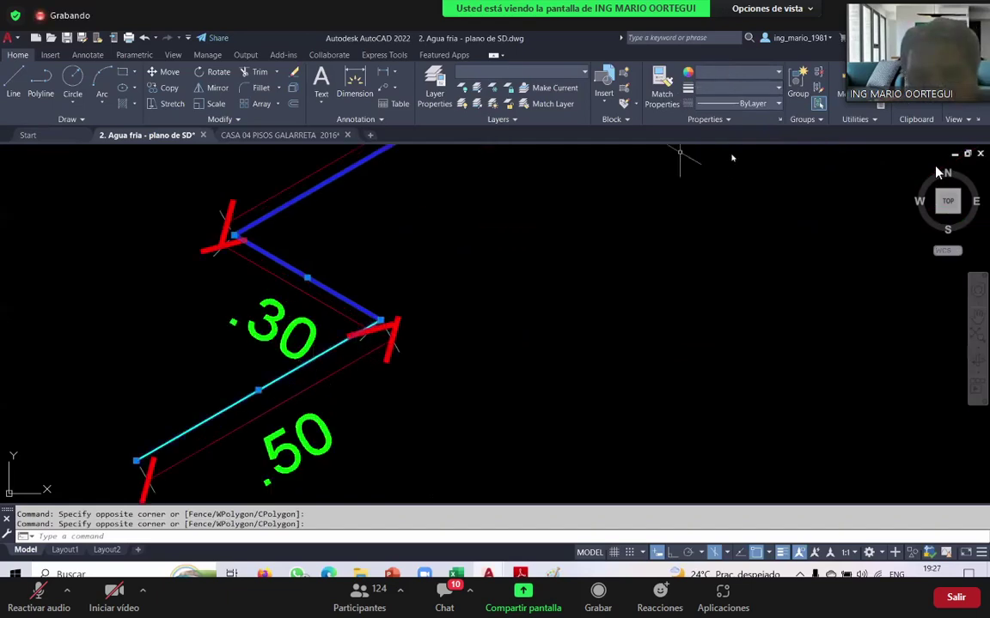
left_click(731, 72)
left_click(720, 203)
scroll(719, 206, "down", 5)
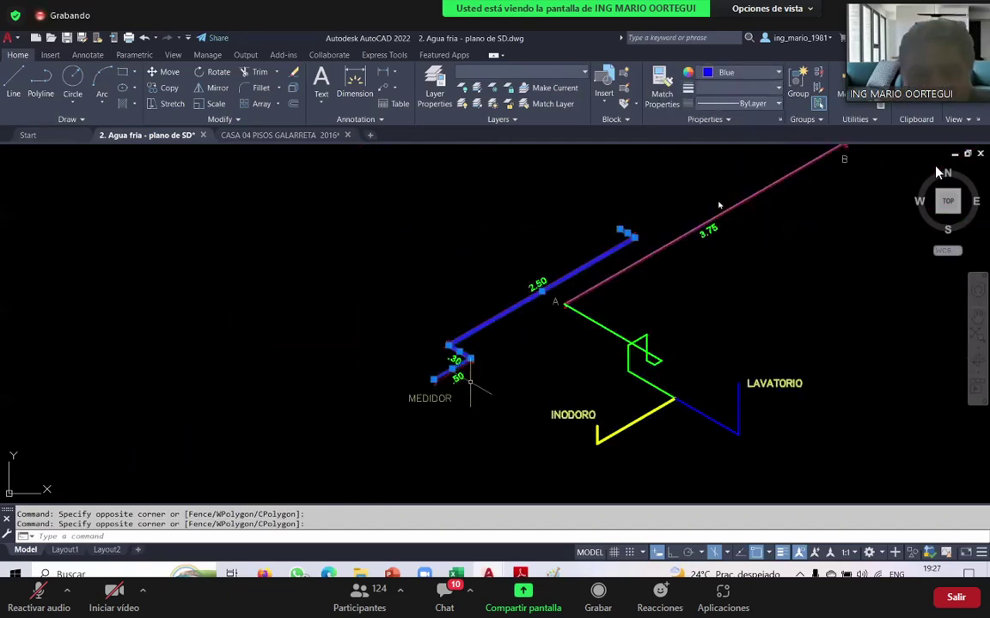
key("Escape")
scroll(629, 217, "up", 4)
scroll(570, 276, "down", 4)
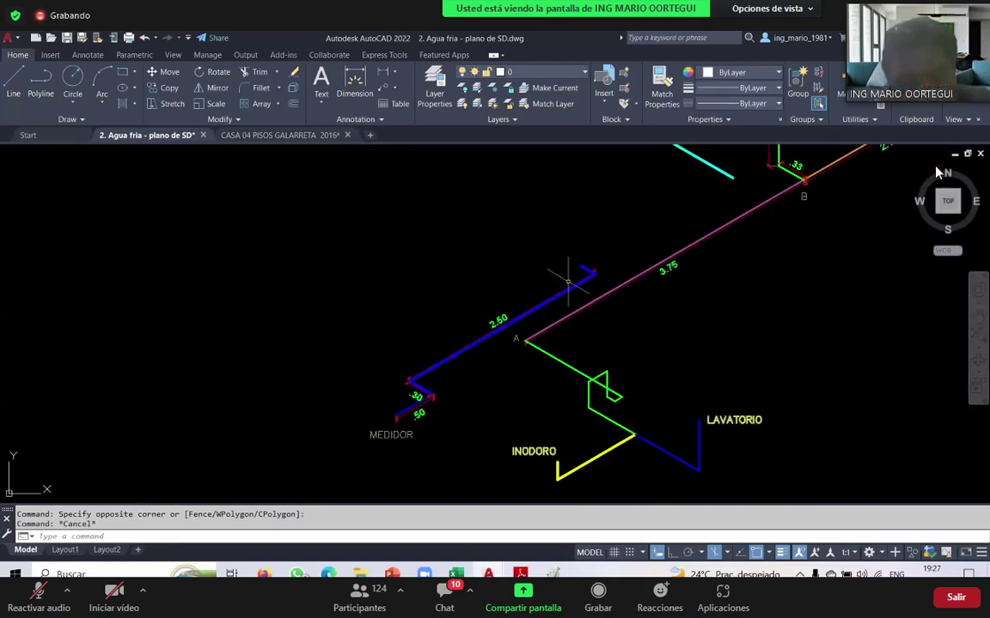
scroll(569, 275, "down", 3)
scroll(570, 253, "up", 3)
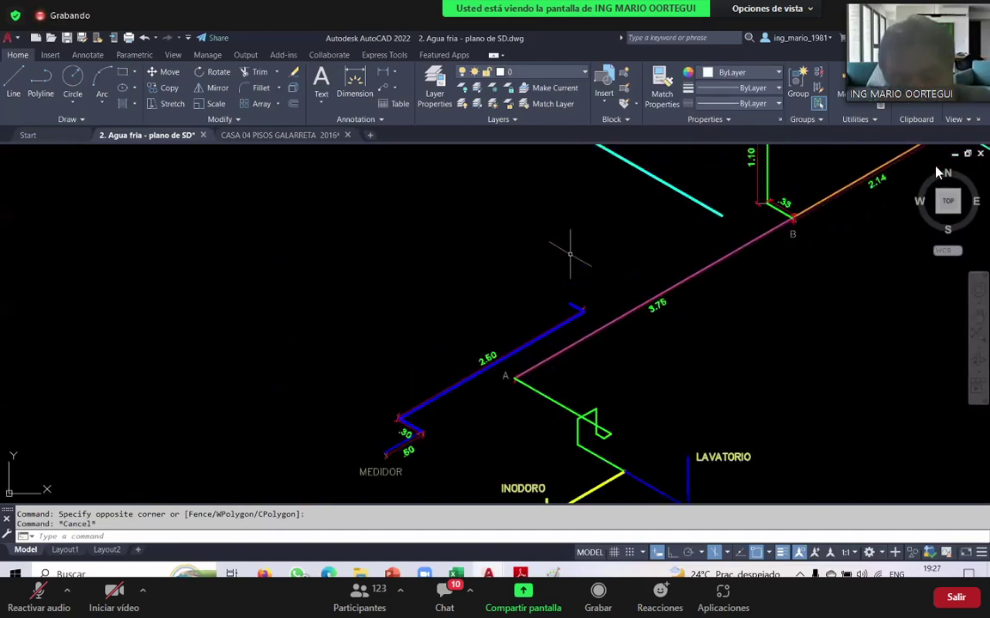
type("REC")
key("Return")
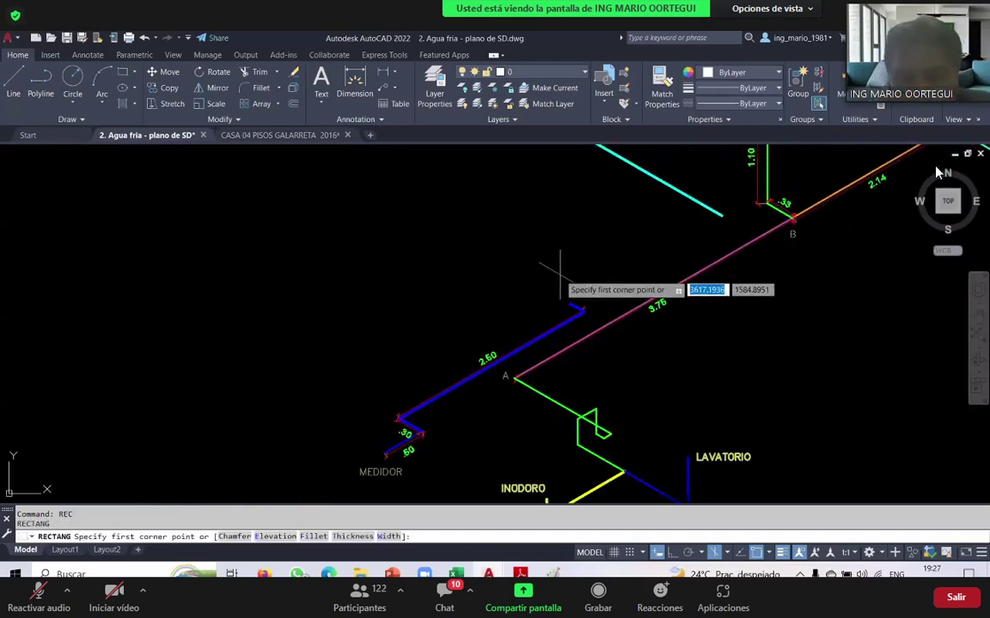
key("Escape")
Draw a four-sided isometric polyline around the blue pipe's end, using the top isoplane with ortho on, its long side about 1.8
type("pl")
key("Return")
left_click(497, 296)
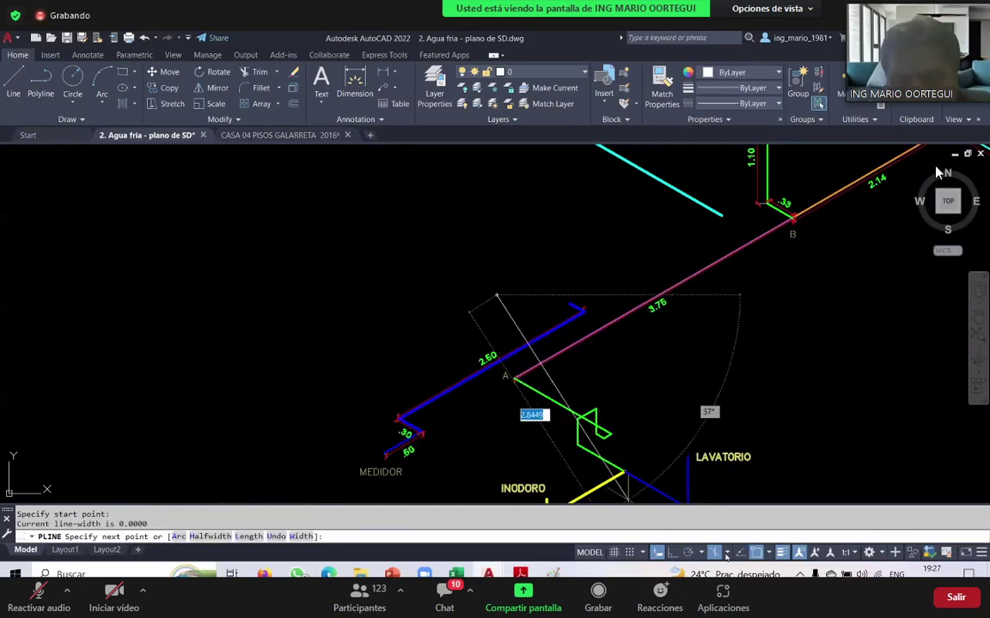
left_click(726, 552)
left_click(660, 511)
left_click(673, 552)
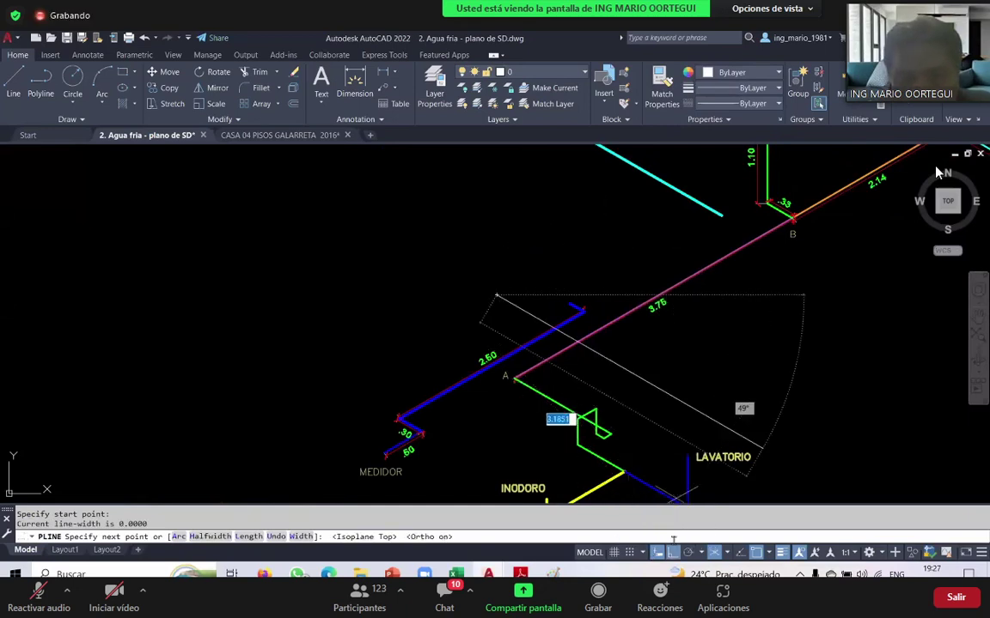
left_click(616, 227)
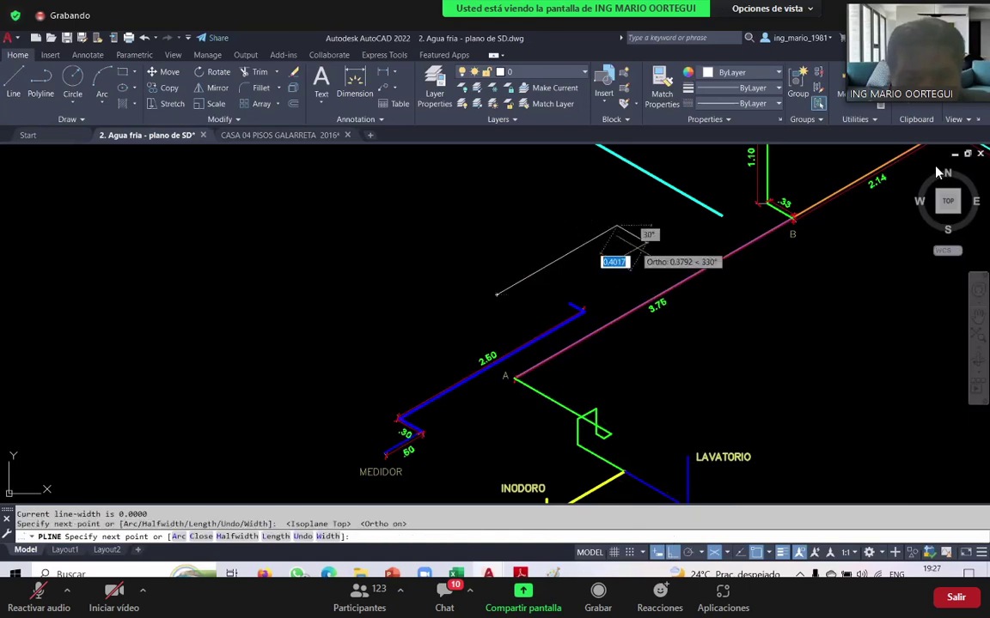
left_click(682, 265)
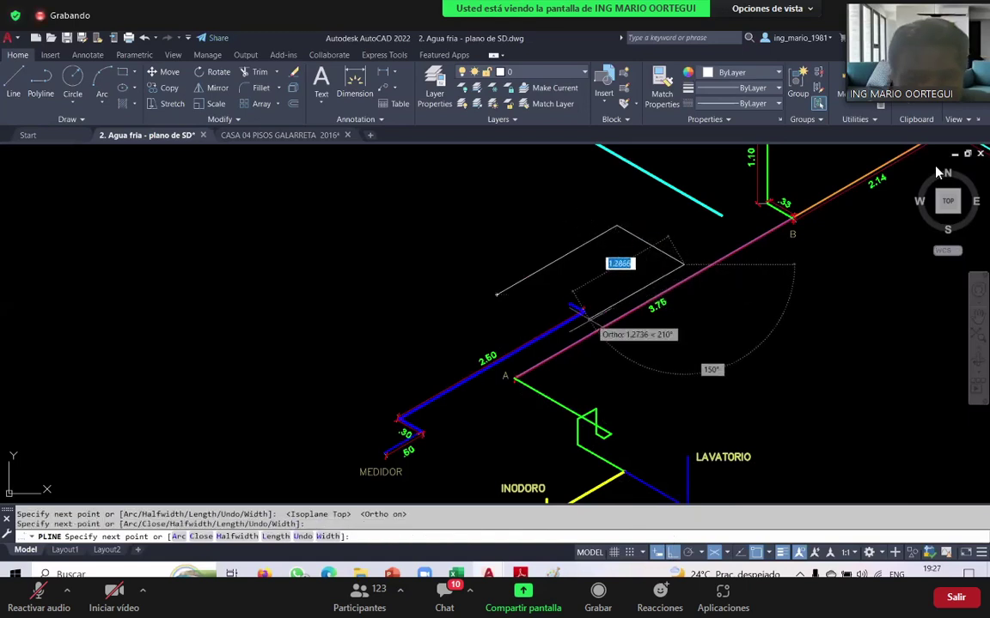
scroll(567, 331, "up", 2)
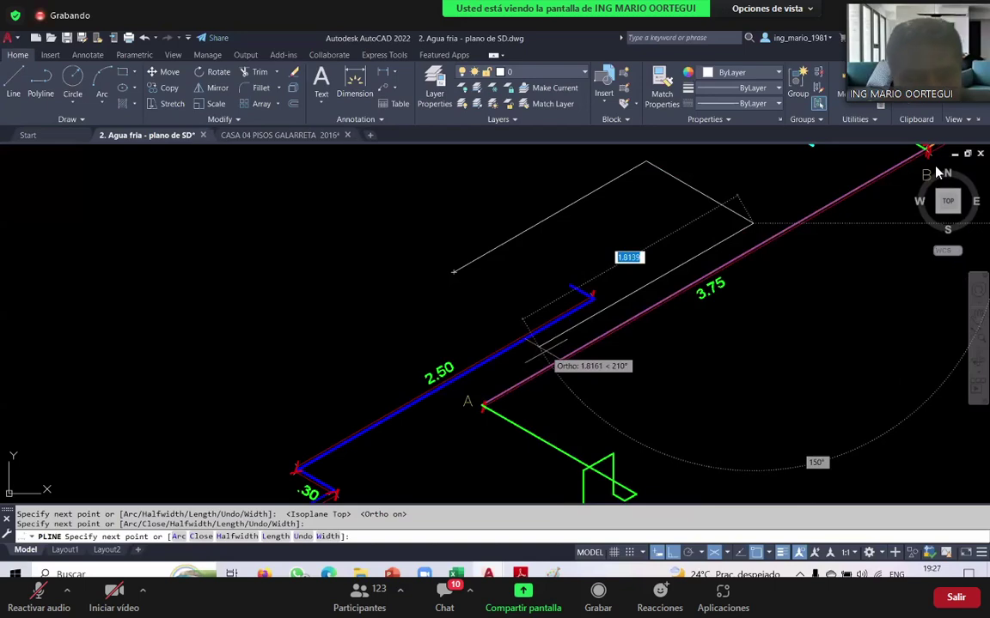
key("Escape")
Extend the open starting side of the isometric outline to meet its last side
scroll(469, 257, "up", 2)
type("EX")
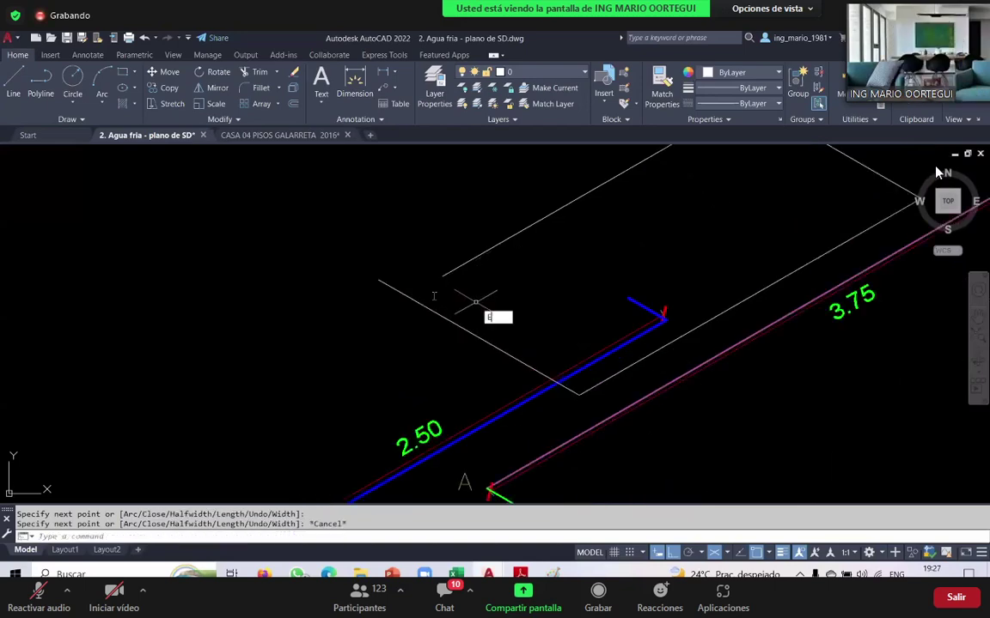
key("Return")
left_click(457, 268)
key("Escape")
Trim the piece of the last side that overshoots the corner of the isometric outline
type("TR")
key("Return")
left_click(442, 305)
left_click(395, 291)
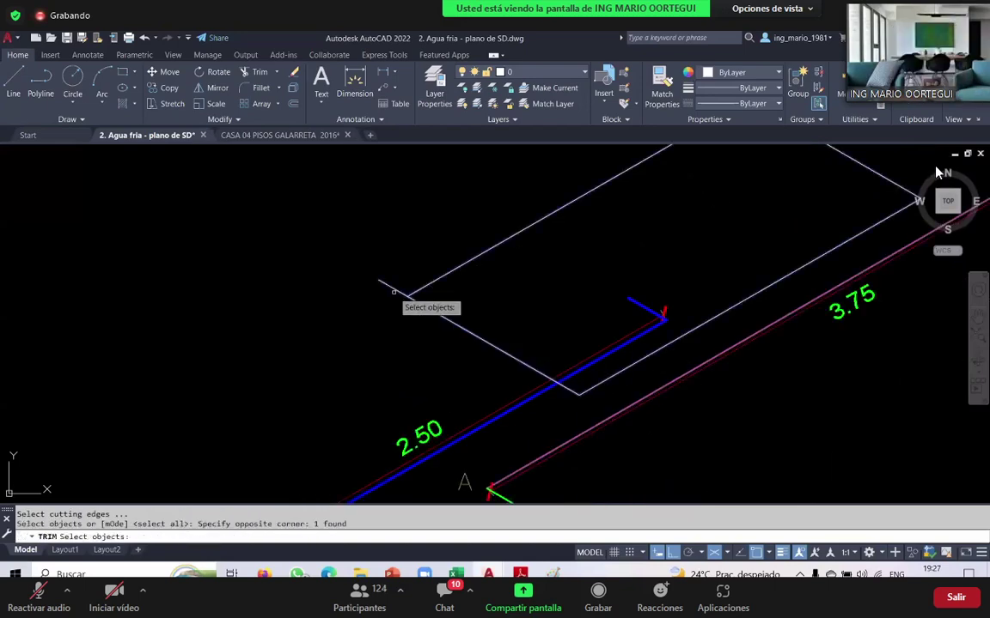
key("Return")
left_click(392, 281)
left_click(373, 297)
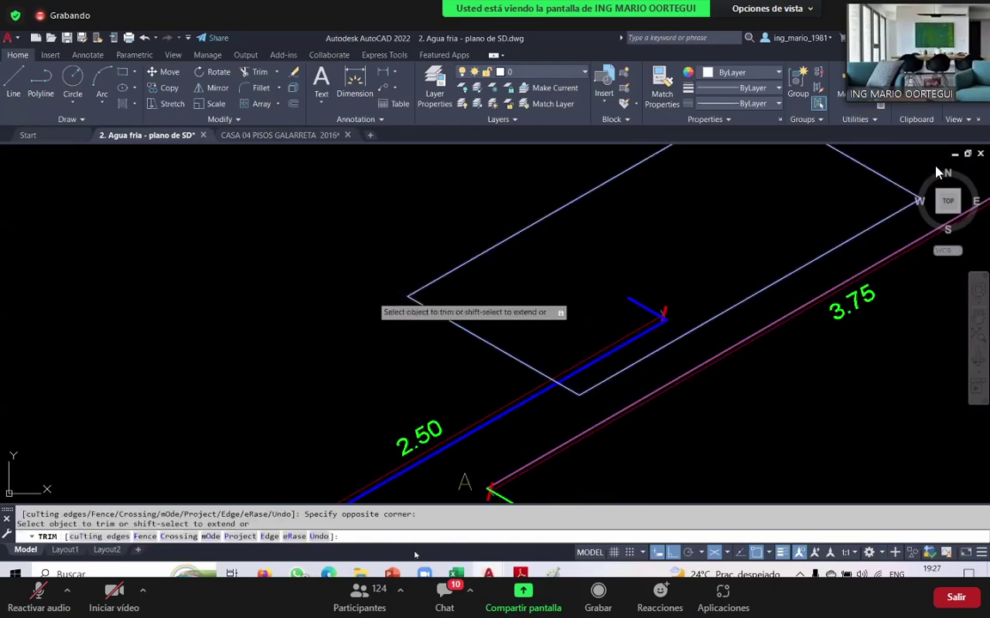
key("Escape")
Switch to the Excel workbook and set the Med-cist pipe diameter in F400 to 0.0200 m
scroll(372, 309, "down", 4)
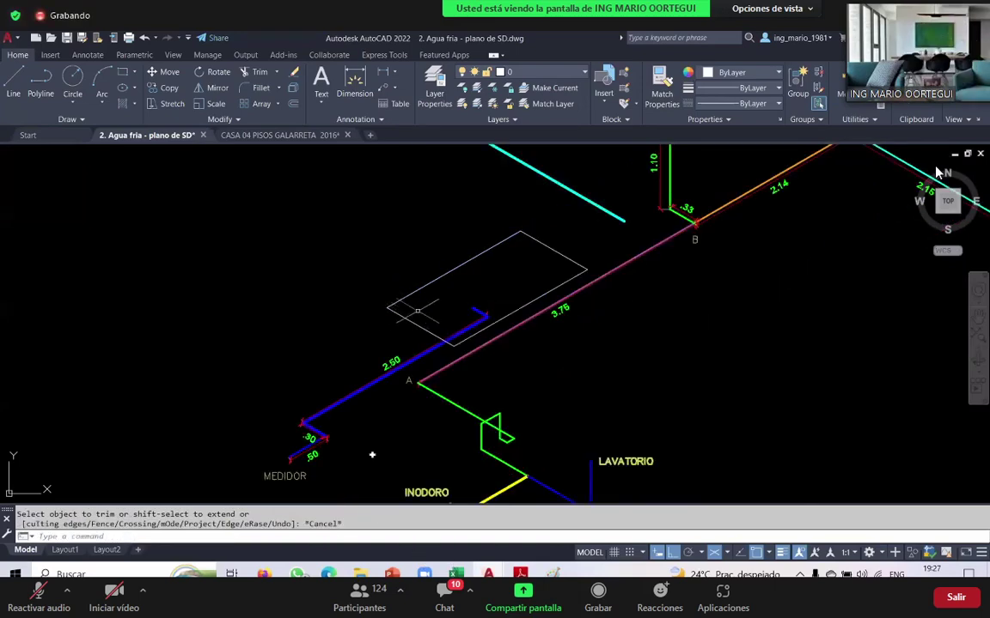
scroll(314, 481, "down", 2)
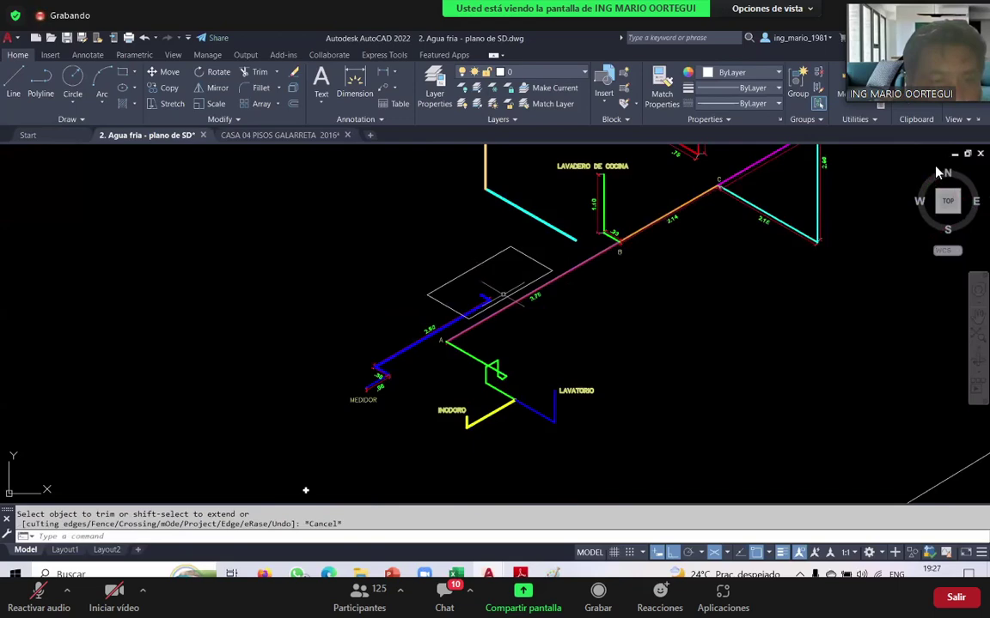
scroll(408, 403, "up", 2)
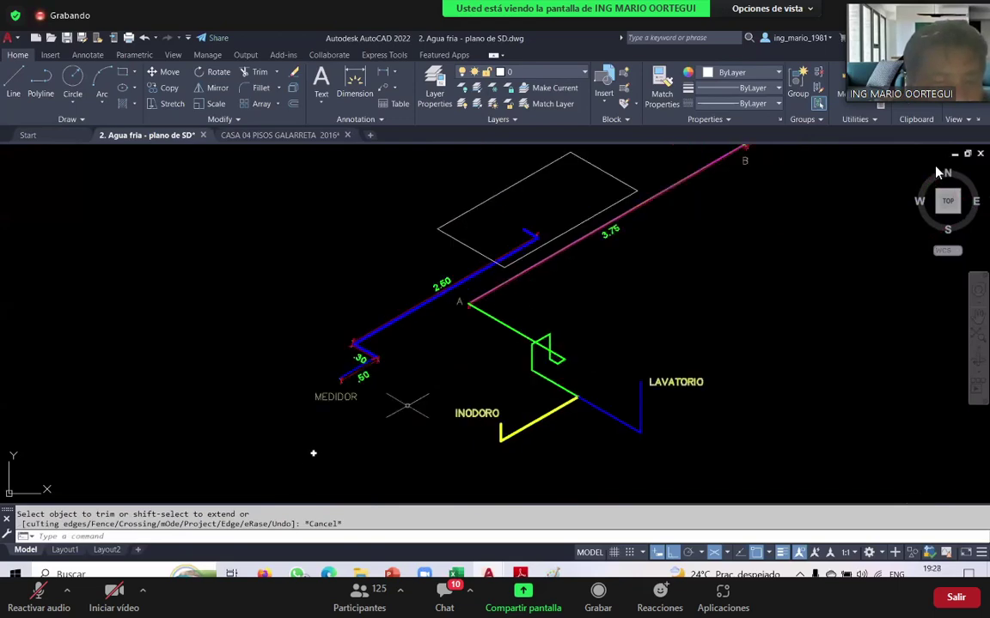
key("alt+Tab")
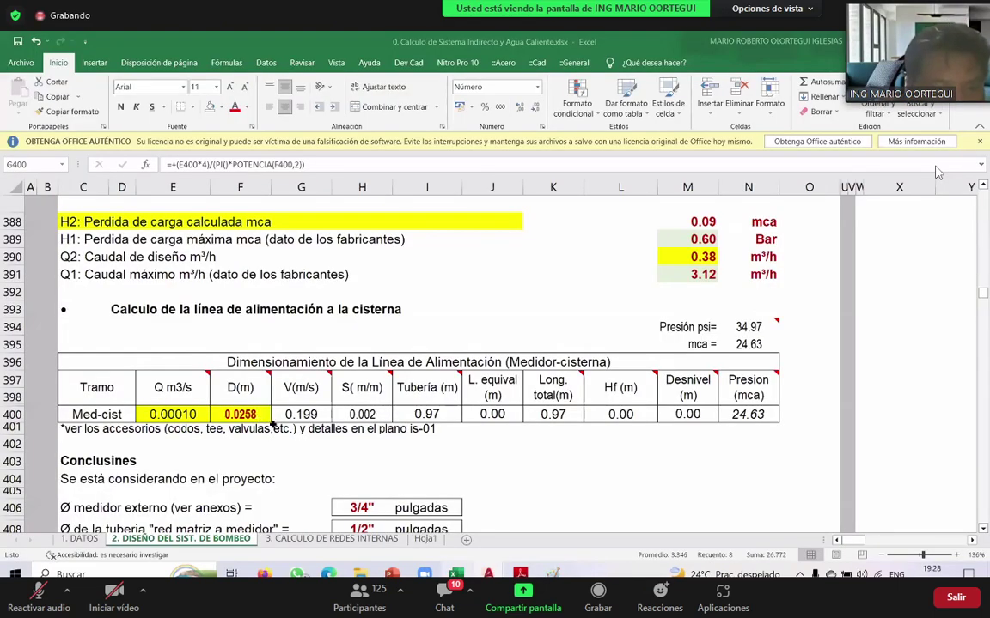
left_click(241, 414)
left_click(276, 416)
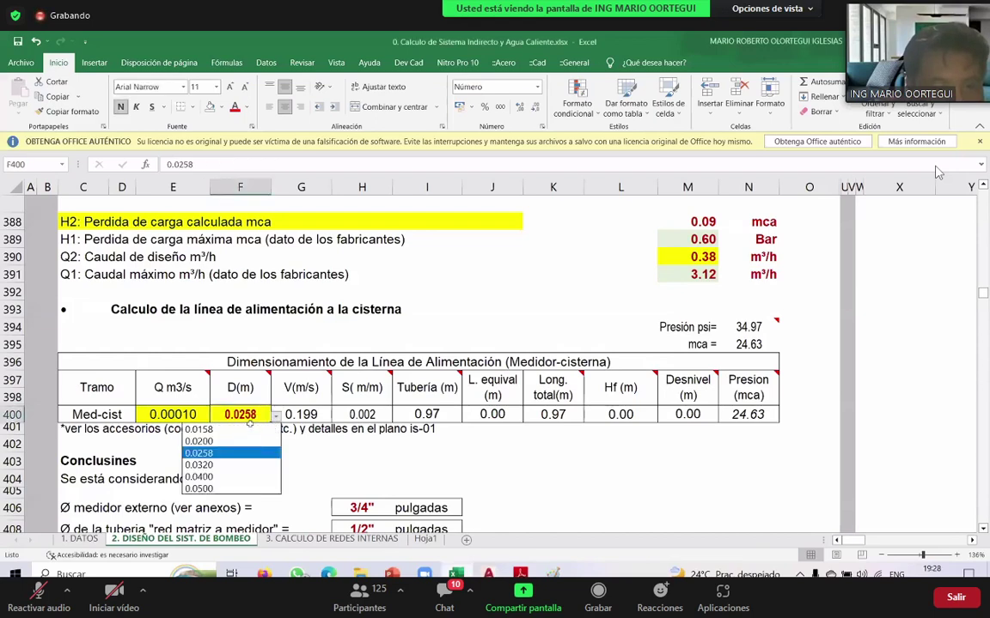
left_click(245, 440)
left_click(305, 416)
Set the Med-cist pipe diameter in F400 to 0.0158 m and check the velocity cell G400
left_click(262, 416)
left_click(275, 417)
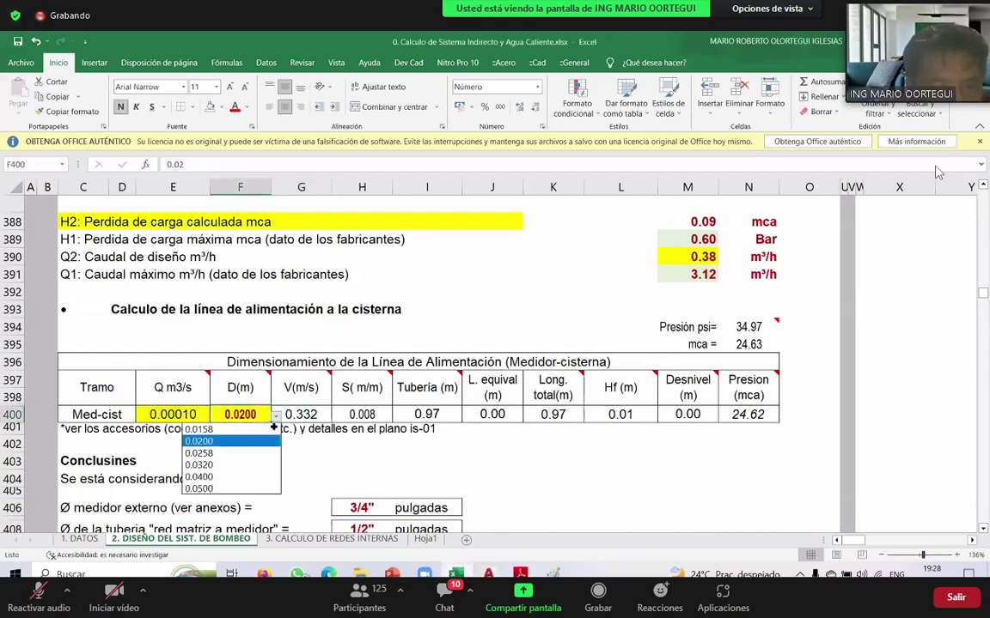
key("Up")
key("Return")
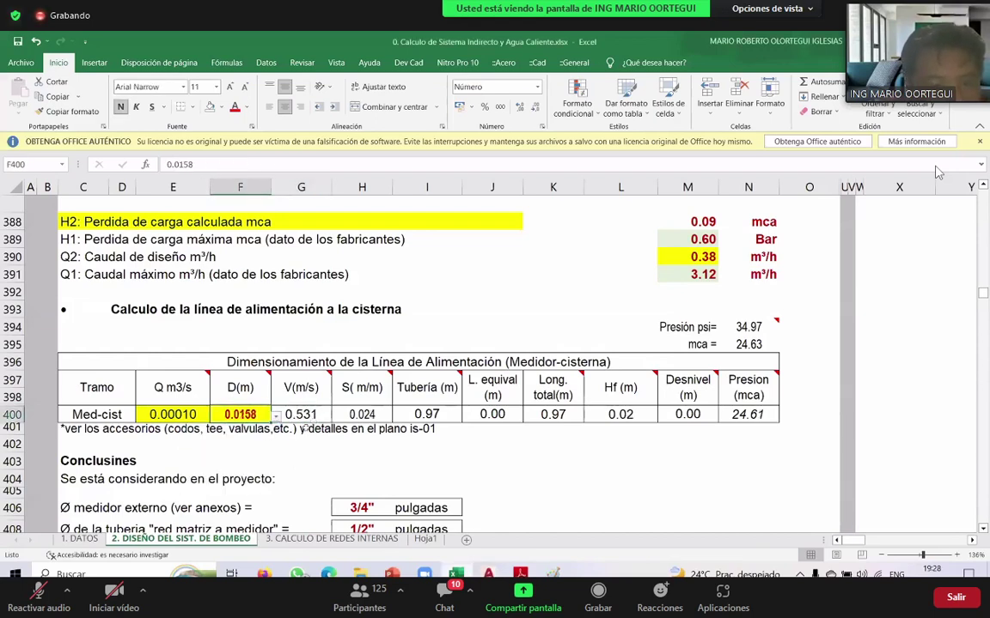
left_click(292, 415)
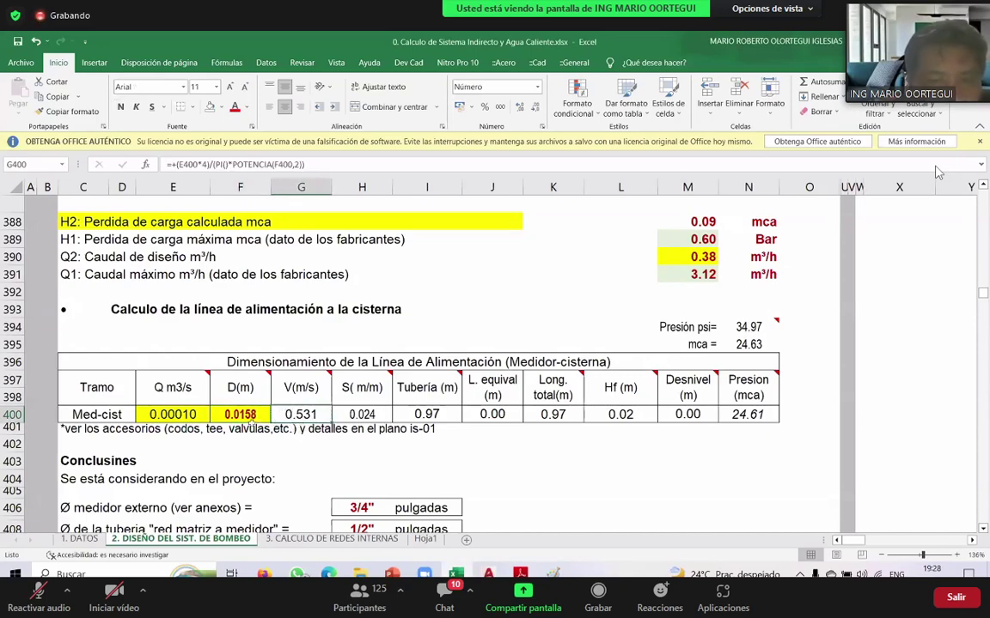
Set the cistern volume (Volumen de cisterna) in section 6.5.3 to 1.5 m³
scroll(280, 360, "up", 6)
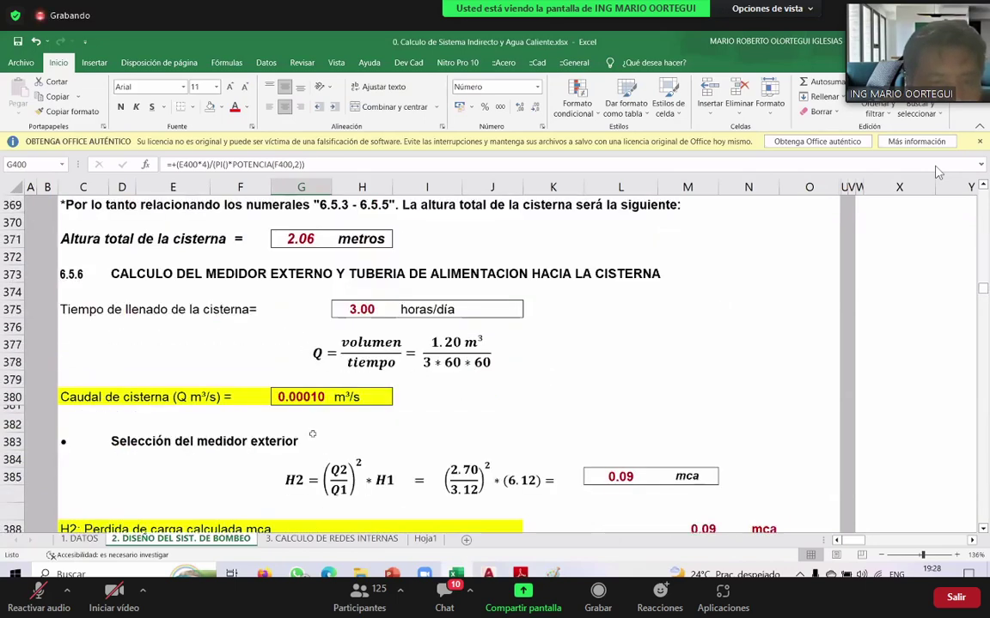
scroll(305, 387, "up", 1)
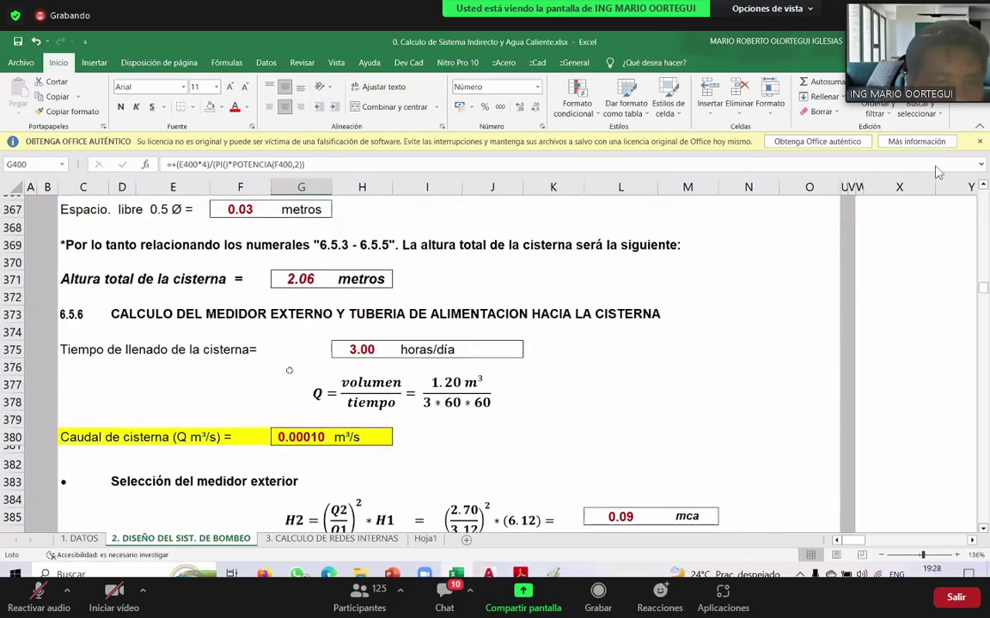
scroll(274, 378, "up", 15)
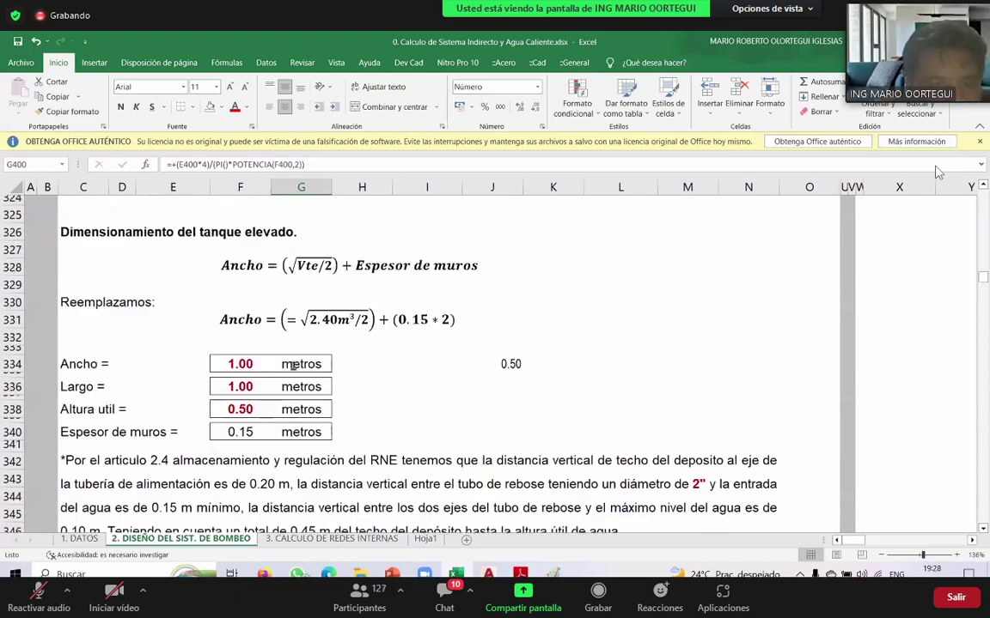
scroll(293, 362, "up", 10)
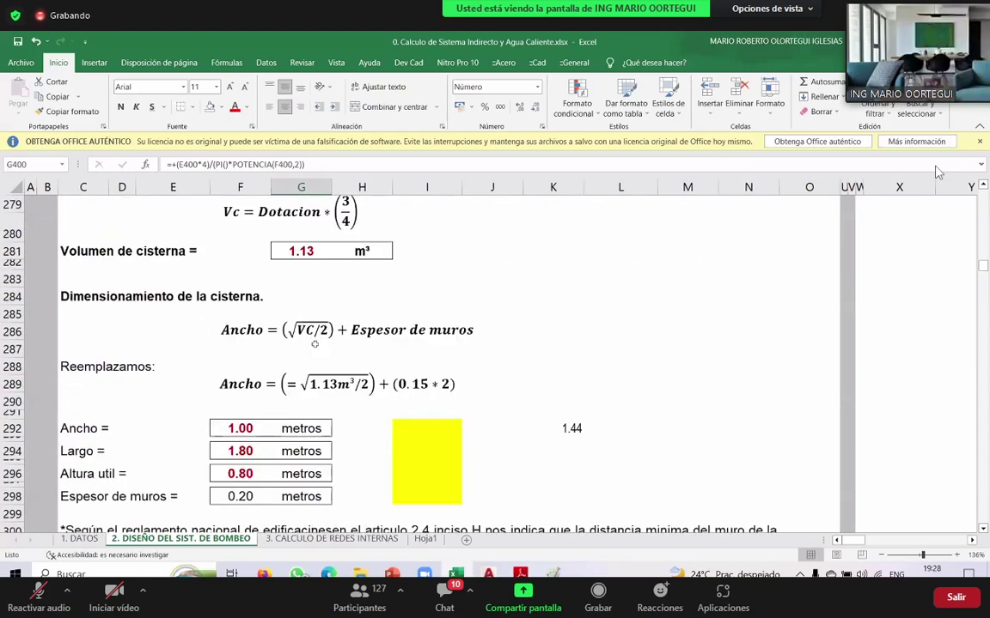
scroll(314, 344, "up", 2)
left_click(315, 344)
type("1.5")
key("Return")
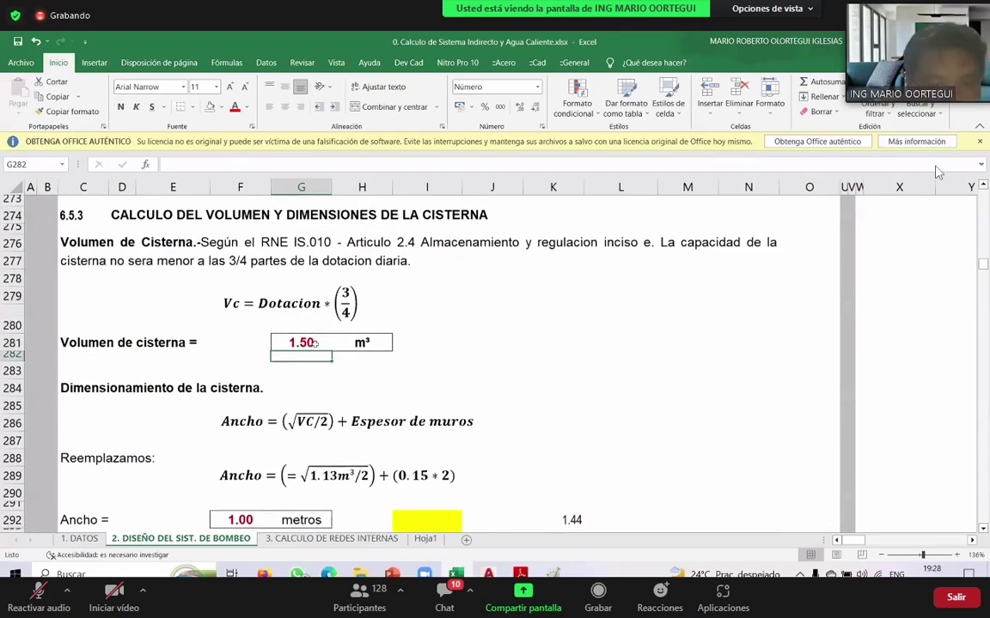
scroll(315, 343, "down", 20)
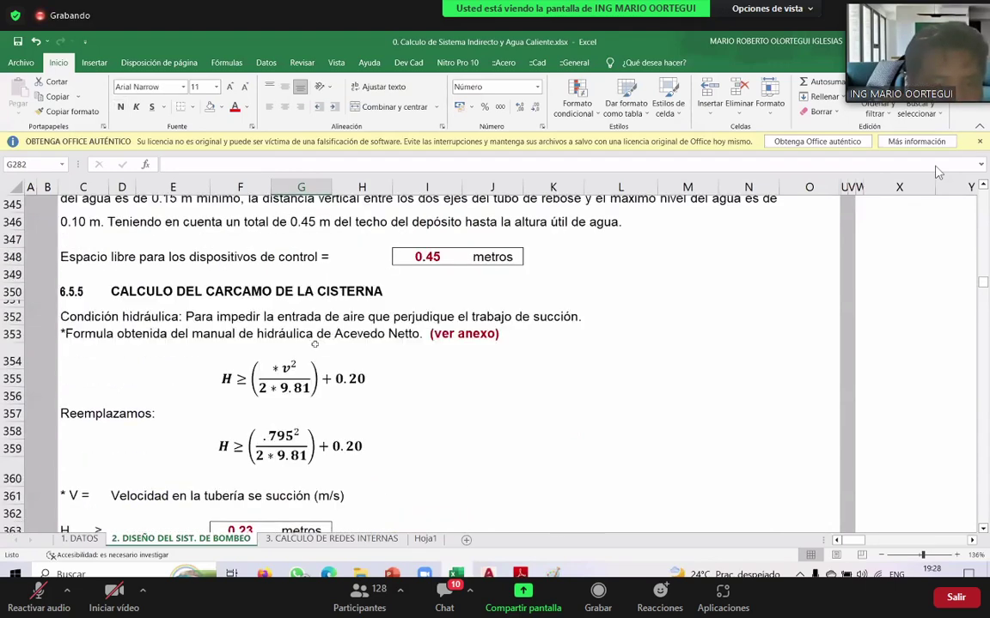
Try a 0.0200 m diameter for the Med-cist pipe in F400 and return the cell to 0.0158 m
scroll(315, 344, "down", 10)
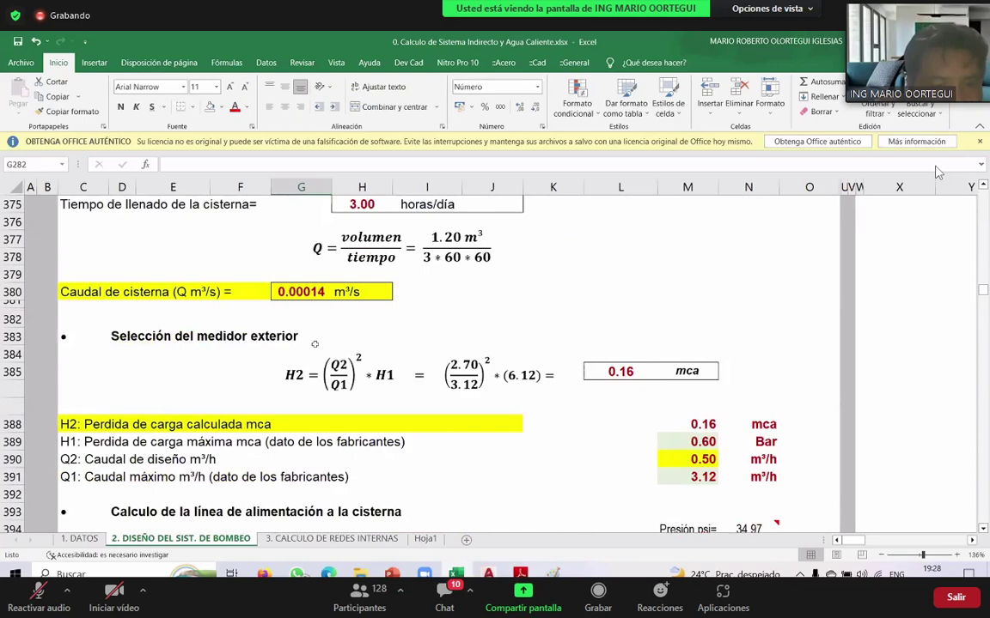
scroll(315, 344, "down", 3)
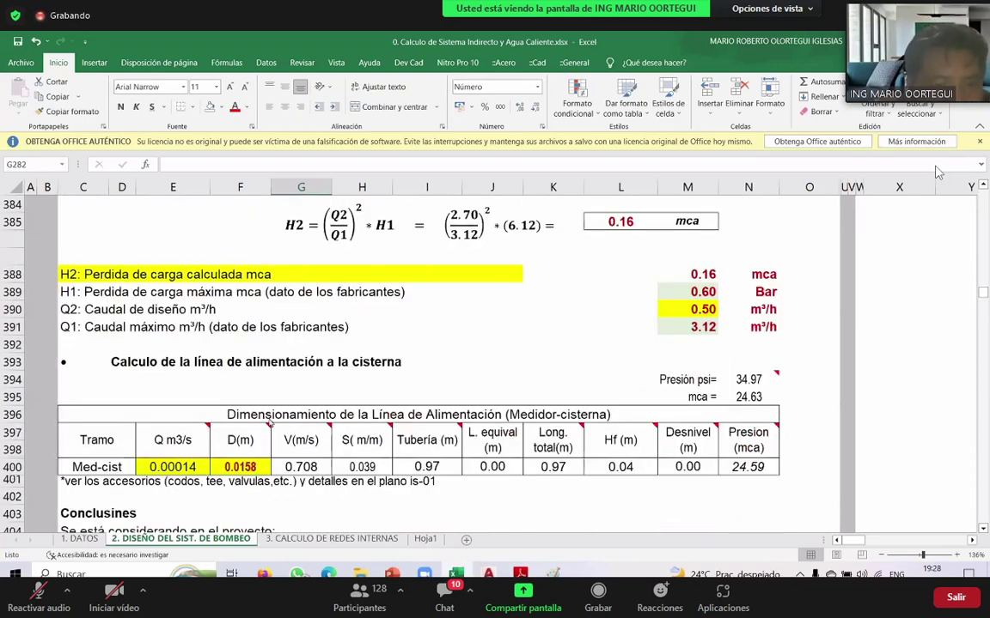
scroll(249, 383, "down", 1)
left_click(244, 414)
left_click(275, 416)
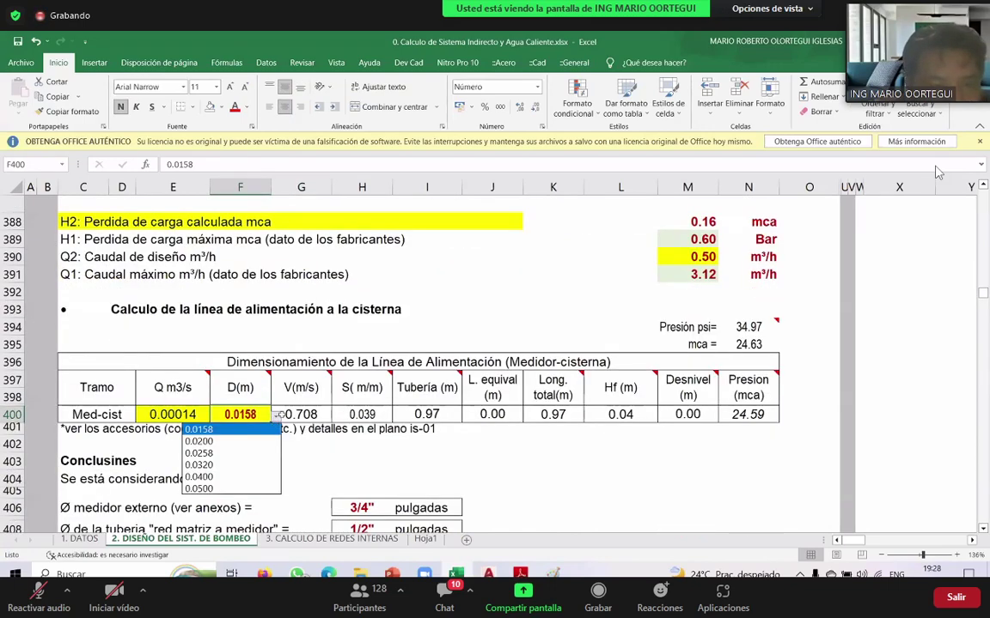
left_click(264, 440)
left_click(275, 416)
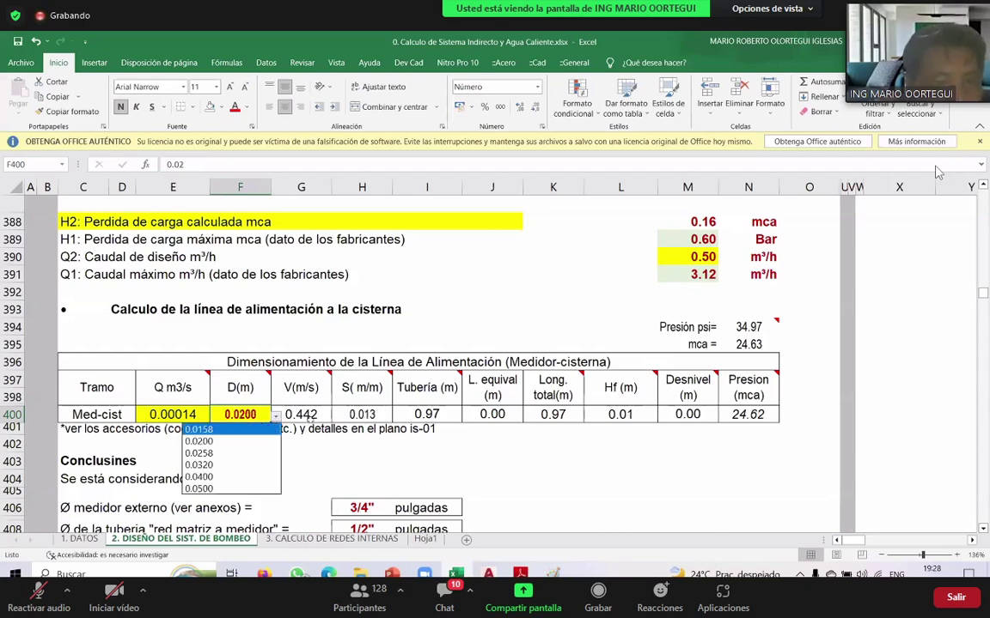
left_click(262, 429)
Highlight the Med-cist velocity cell G400 and the slope cell H400 in yellow
left_click(302, 416)
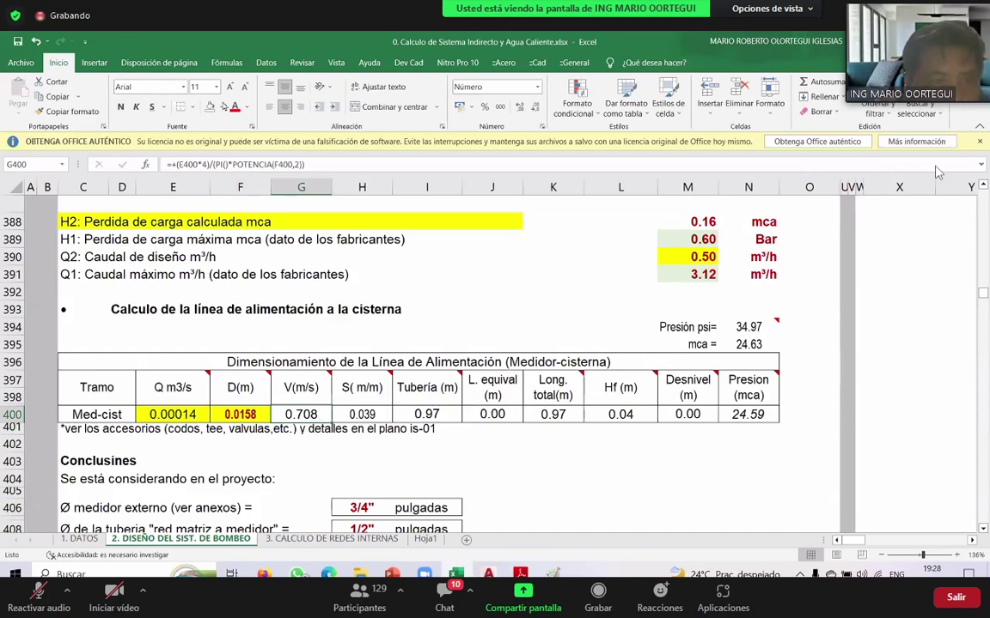
left_click(218, 106)
left_click(221, 206)
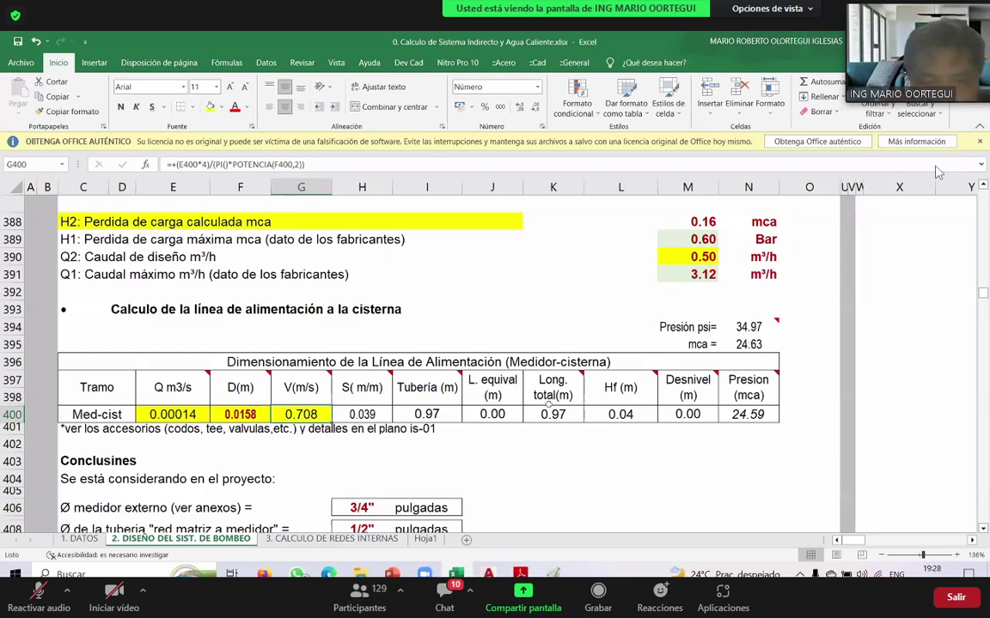
left_click(368, 414)
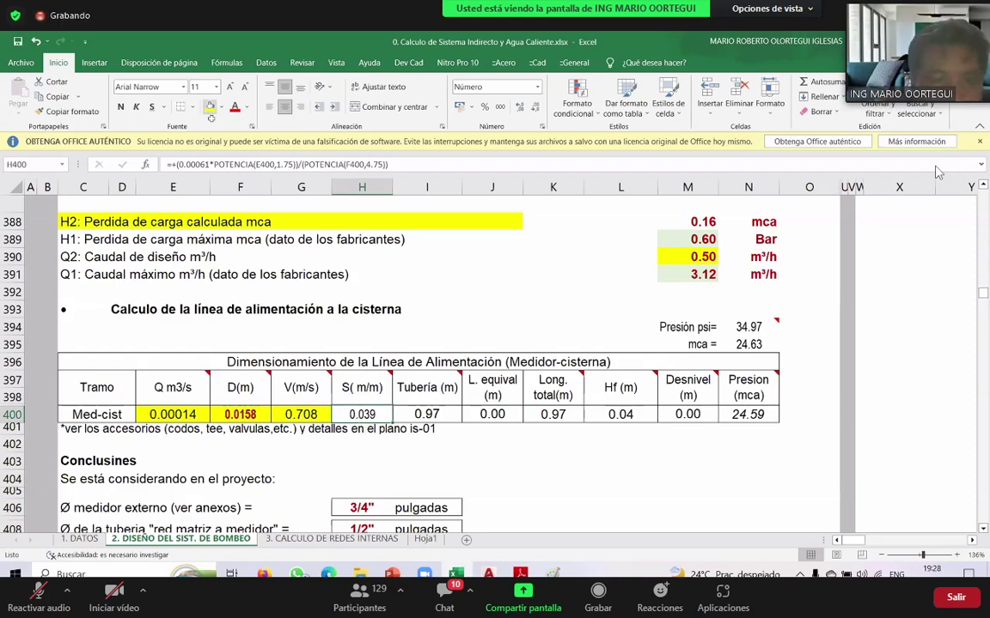
left_click(209, 109)
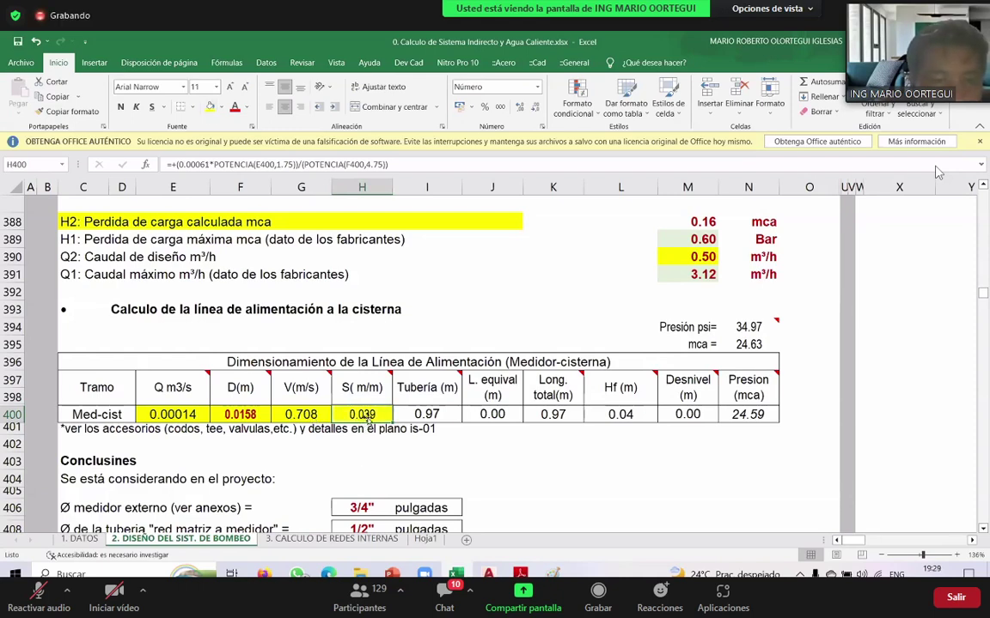
Clear the pipe length in I400 and switch to AutoCAD to read the segment lengths of the meter-to-cistern pipe
key("Right")
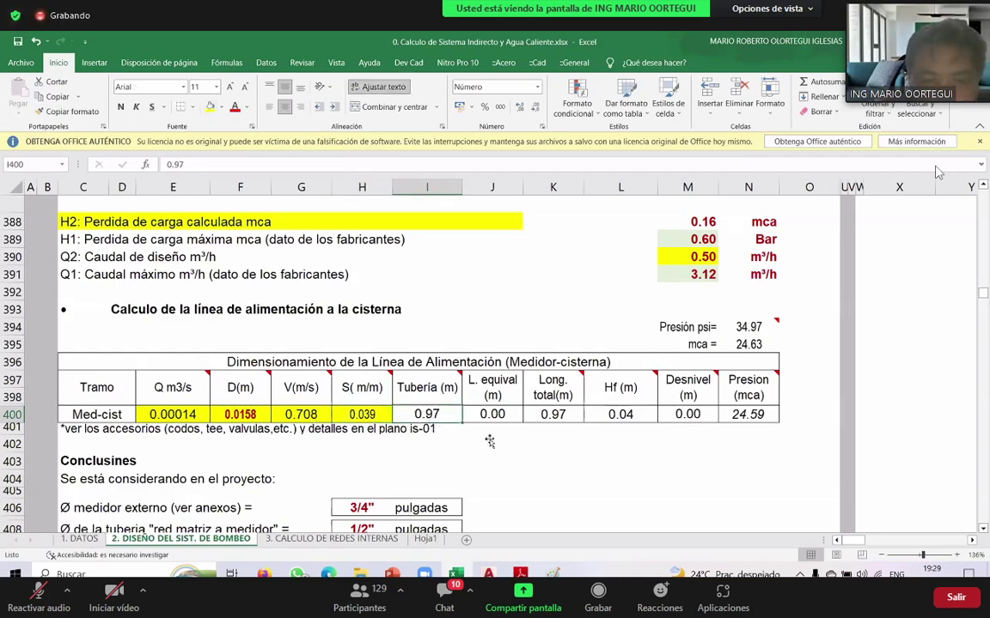
key("Delete")
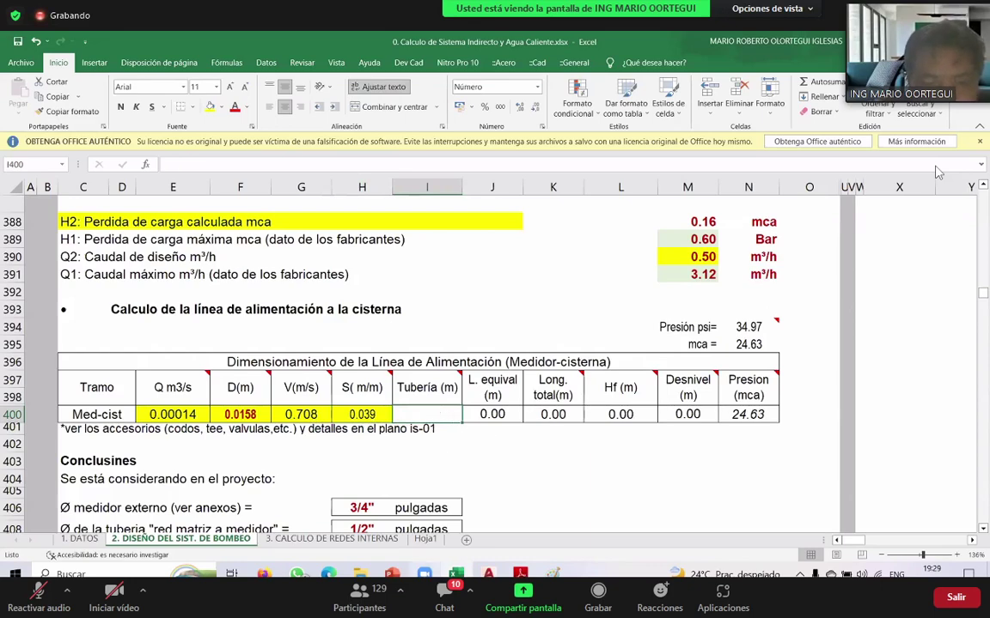
mouse_move(488, 573)
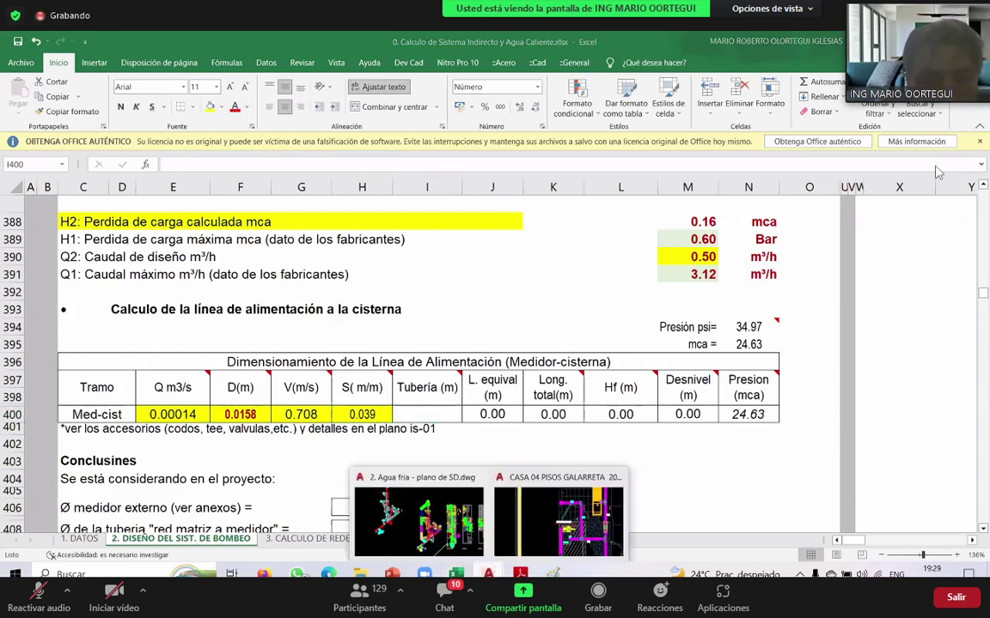
left_click(443, 511)
scroll(392, 363, "up", 2)
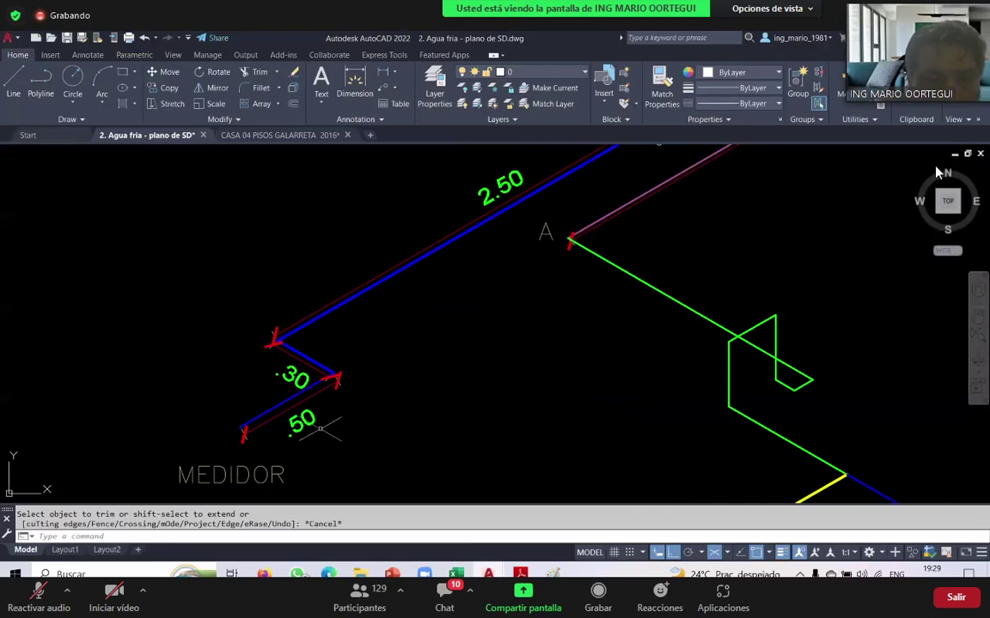
scroll(320, 429, "down", 3)
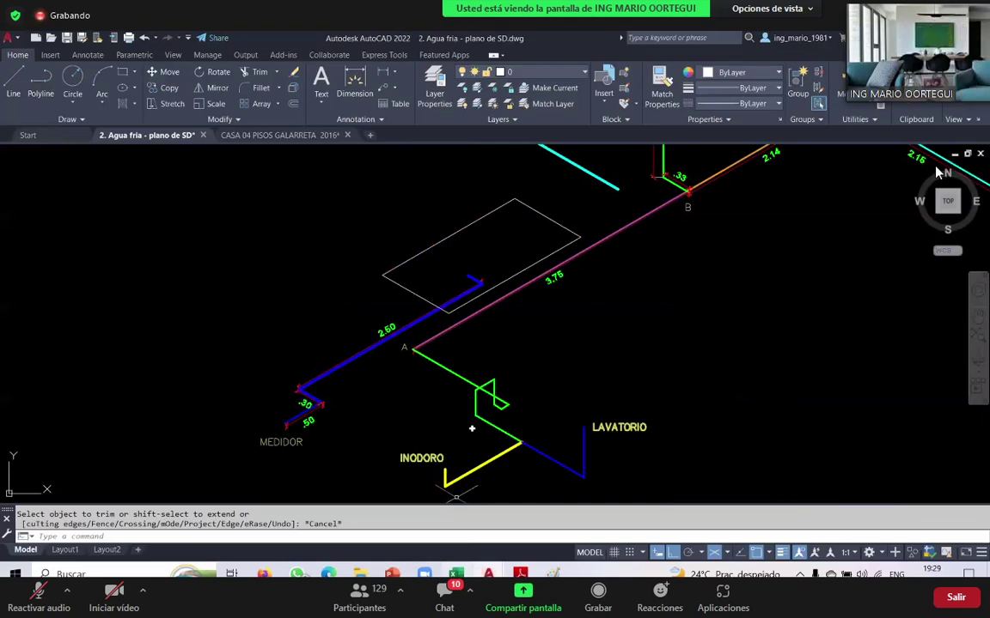
Return to Excel, enter =0.5+0.3+2.5+0.2 as the Med-cist pipe length in I400 and highlight the cell in yellow
key("alt+Tab")
type("+")
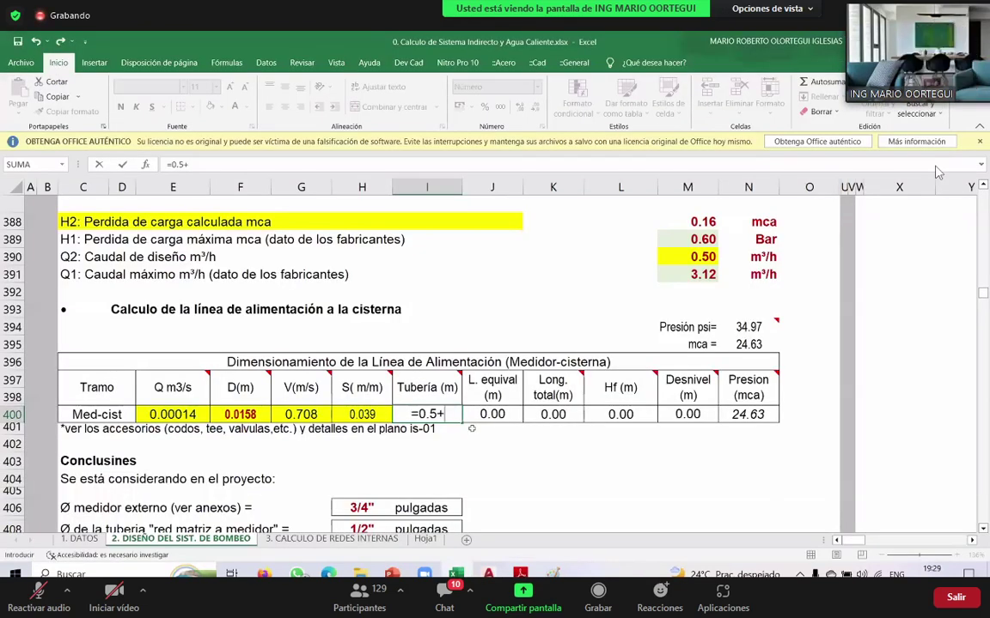
type("0.3+2.5")
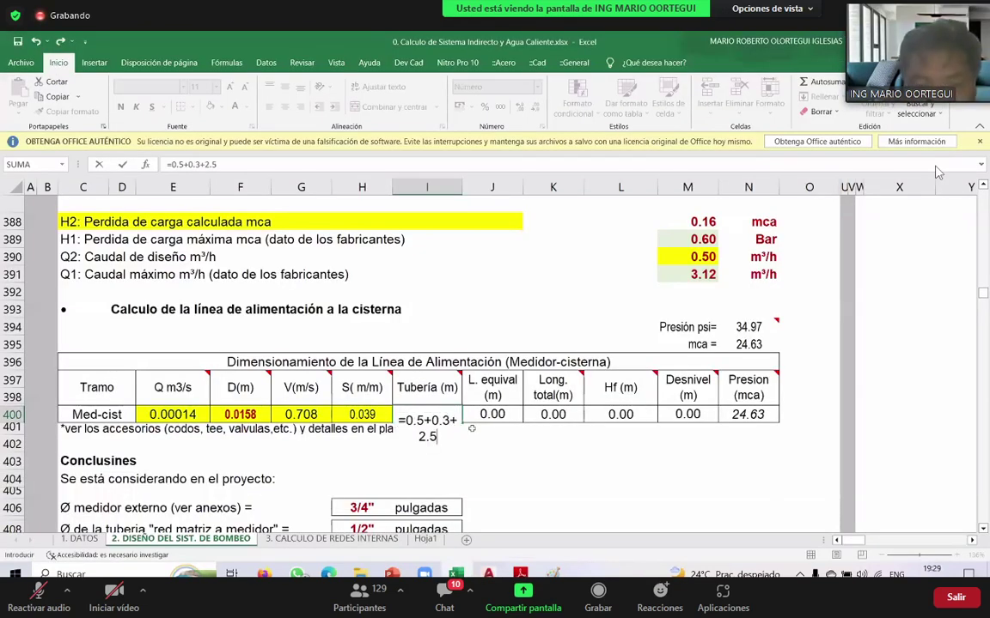
type("+0.2")
key("Return")
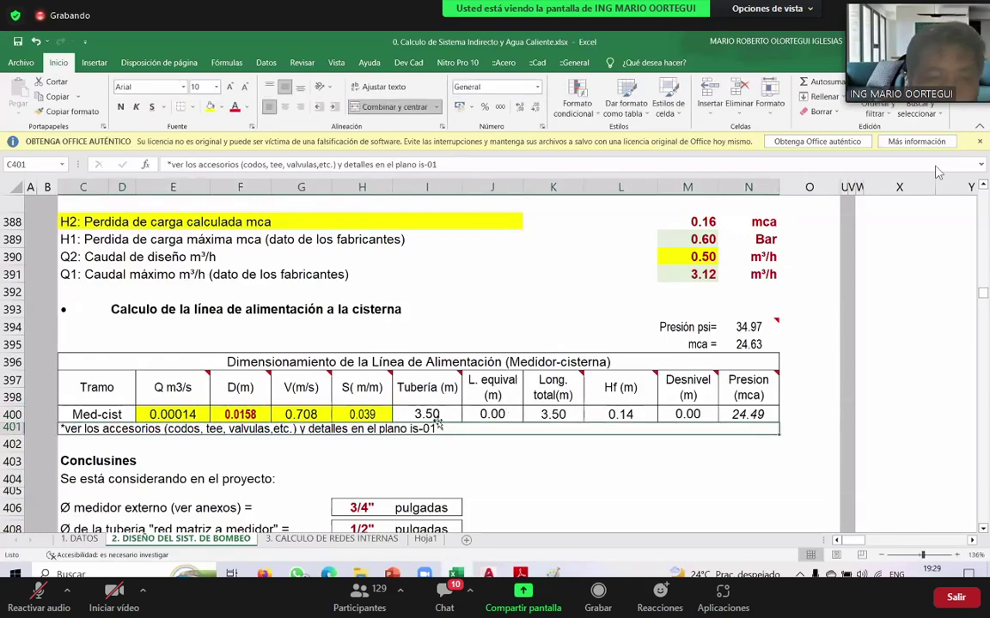
key("Up")
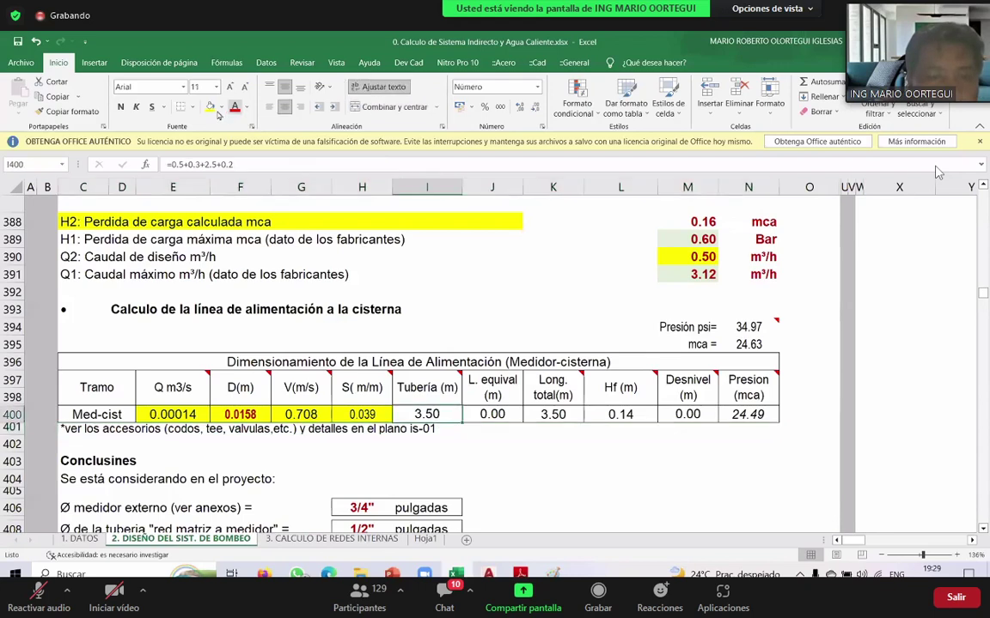
Clear the equivalent length in J400 and switch to AutoCAD to examine the fittings along the meter-to-cistern pipe
left_click(490, 414)
key("Delete")
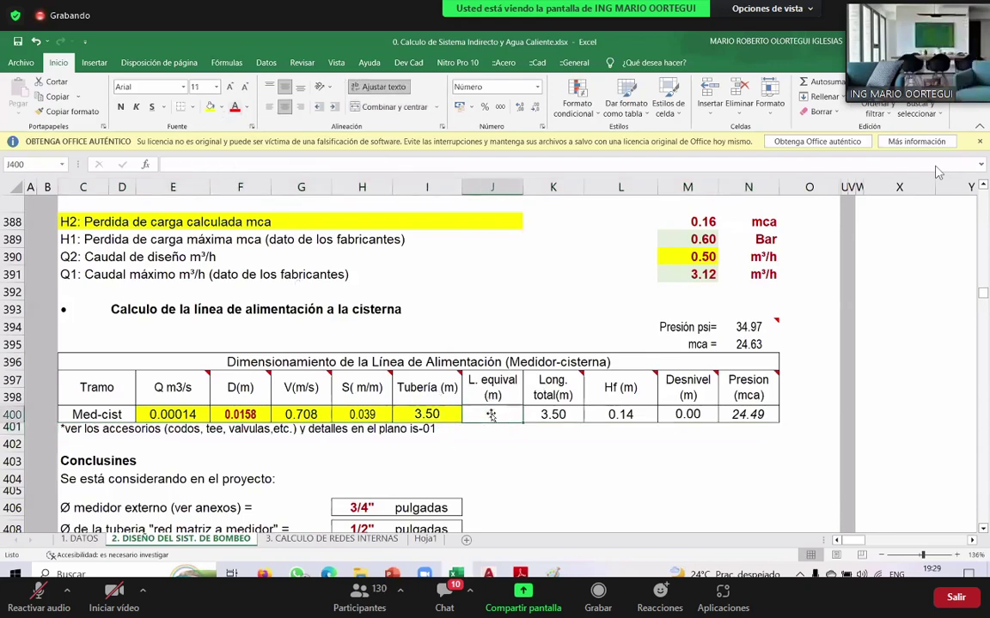
left_click(392, 573)
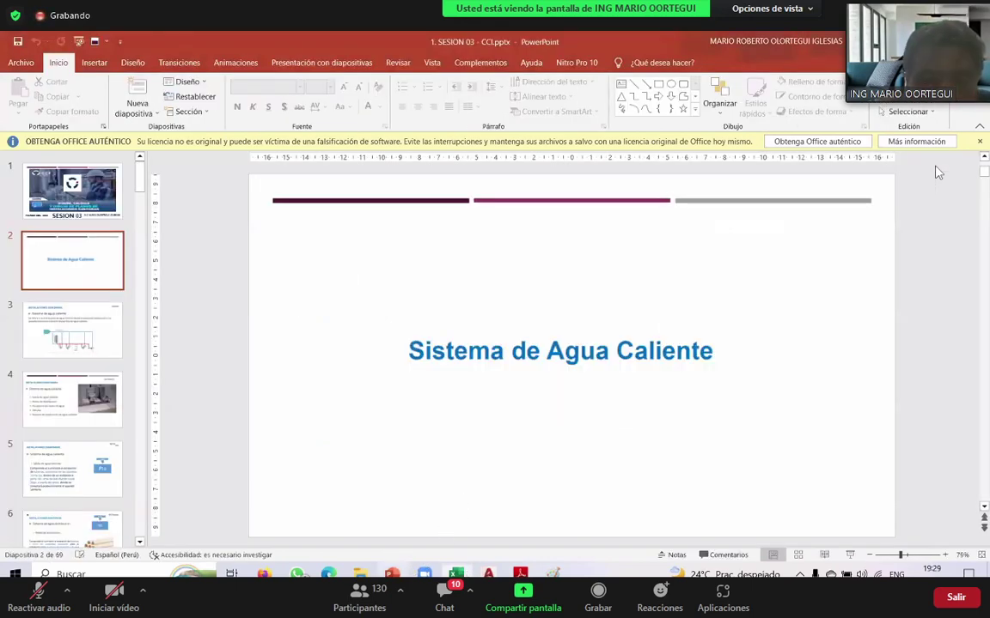
key("alt+Tab")
scroll(317, 400, "up", 5)
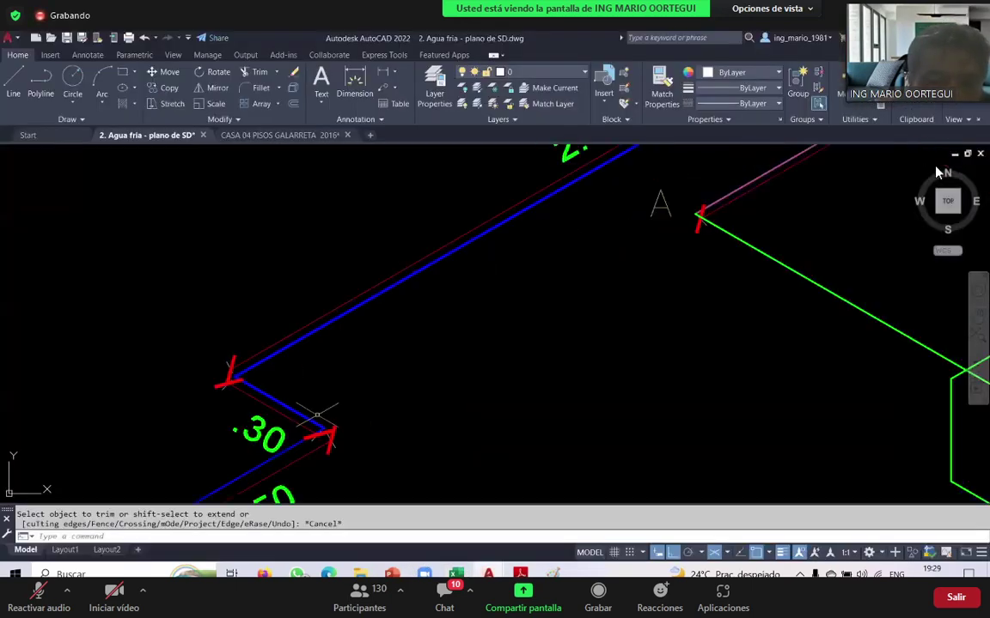
scroll(316, 415, "down", 2)
scroll(322, 433, "down", 2)
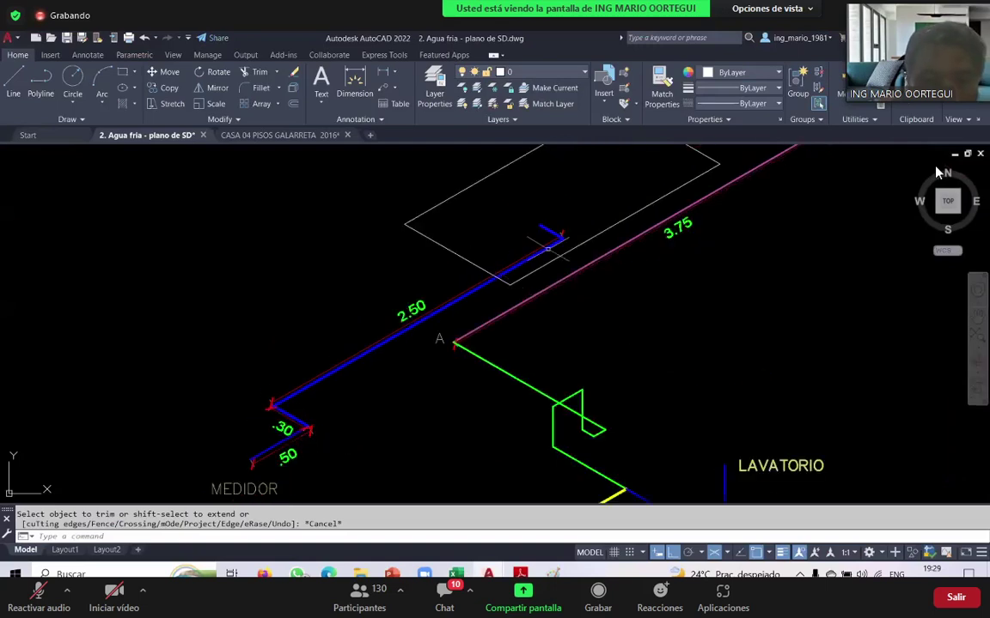
scroll(548, 249, "down", 2)
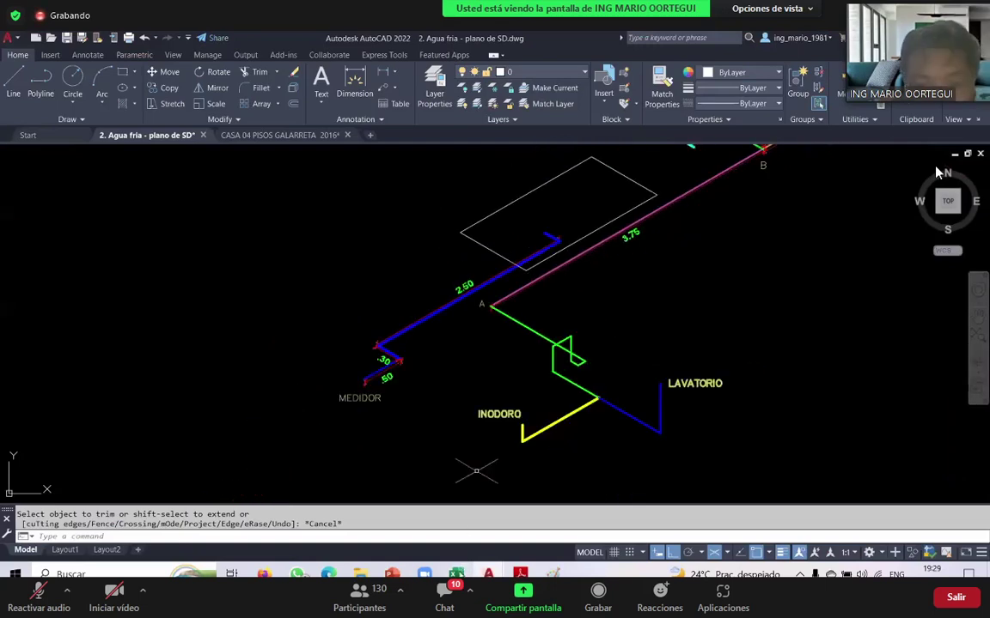
Return to Excel and begin the equivalent-length formula in J400 with the terms (3*45*F400) and (1*8*F400)
key("alt+Tab")
type("=")
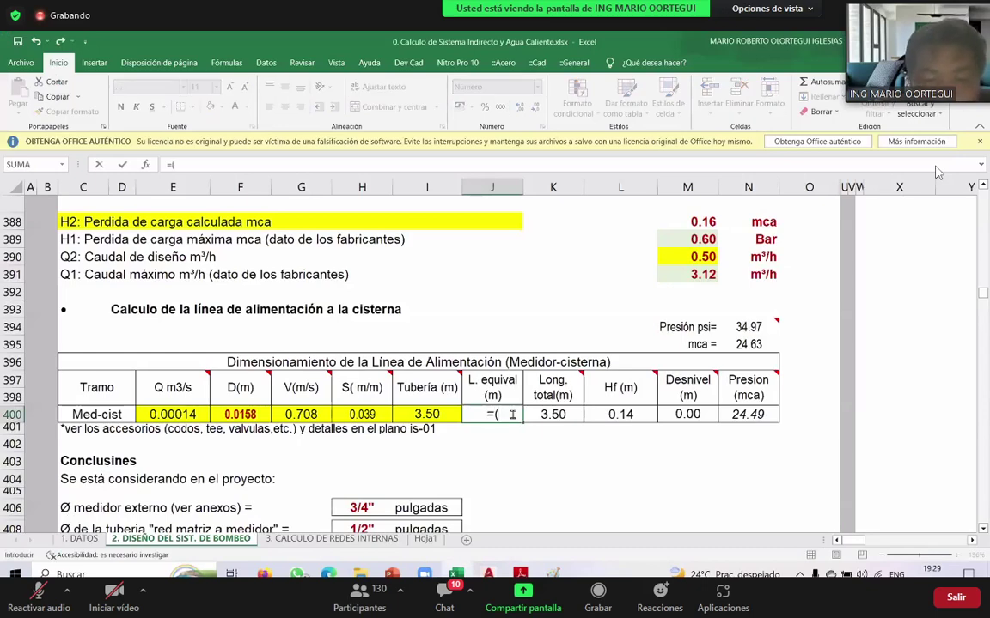
type("(3*45*")
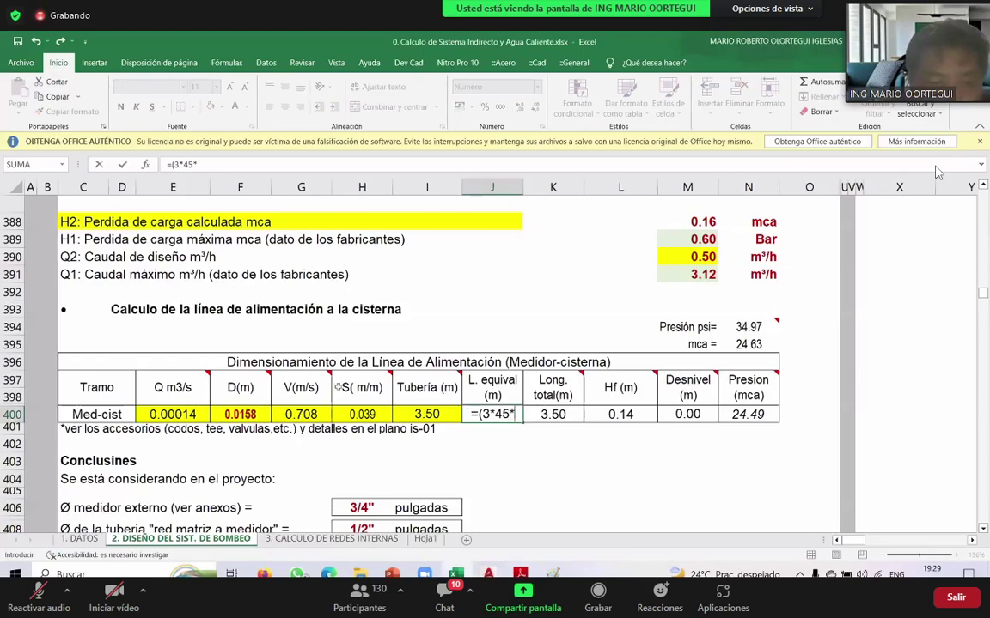
key("Left")
key("Left")
key("Left")
key("Left")
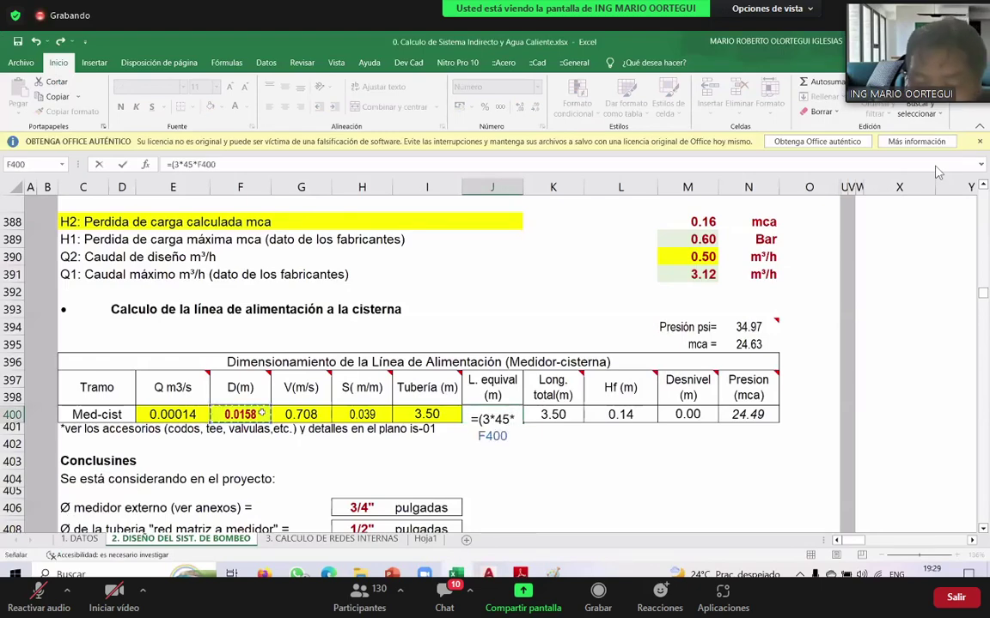
type(")+(")
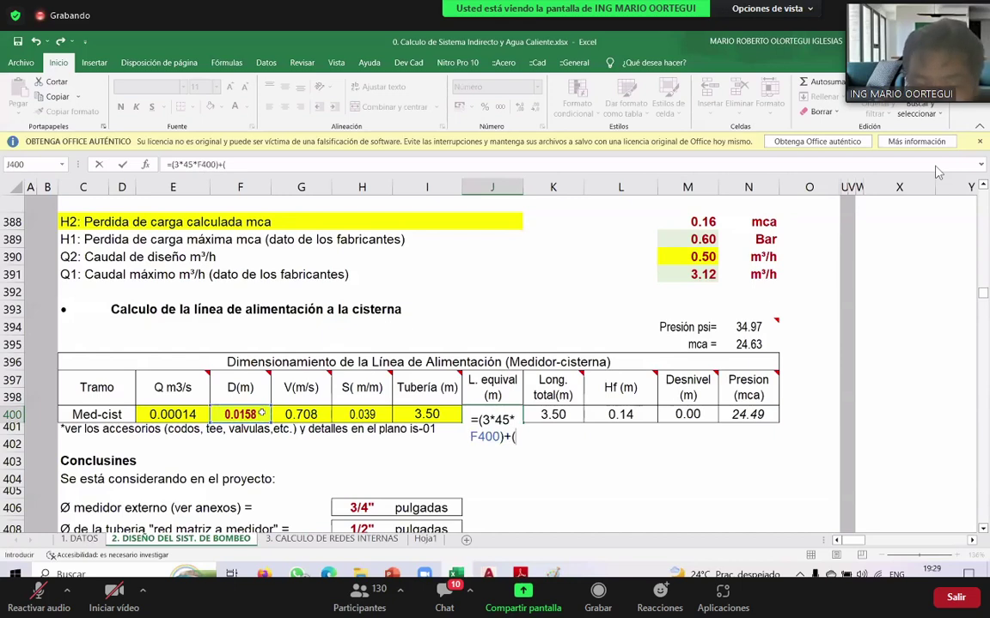
type("1*8")
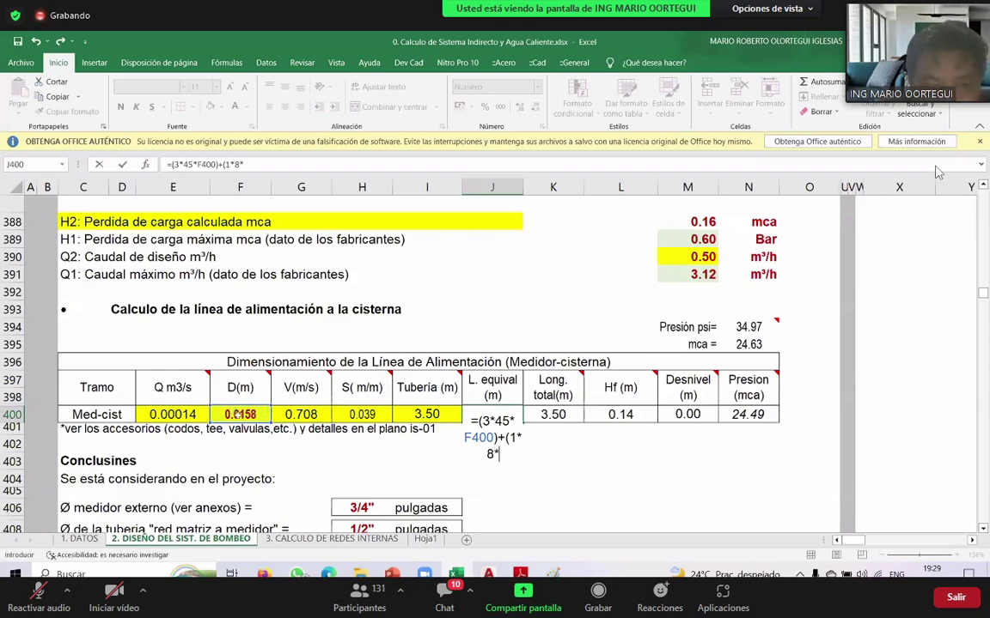
type("*")
left_click(242, 414)
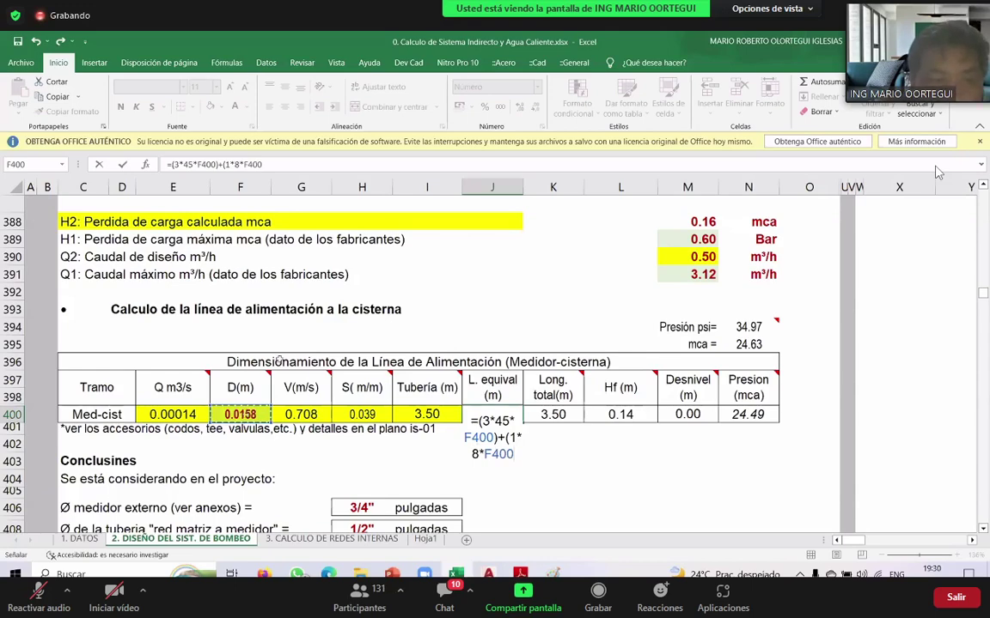
Check the external meter selection above the table and complete J400 as =(3*45*F400)+(1*8*F400), leaving out a third term
scroll(281, 358, "up", 2)
type(")+(")
scroll(330, 279, "up", 2)
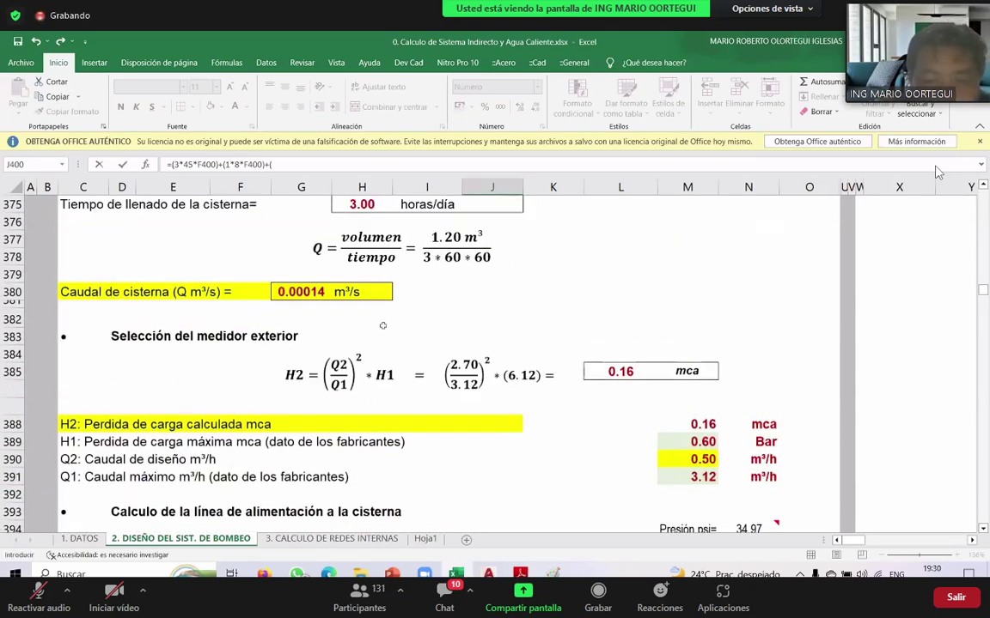
scroll(405, 328, "down", 1)
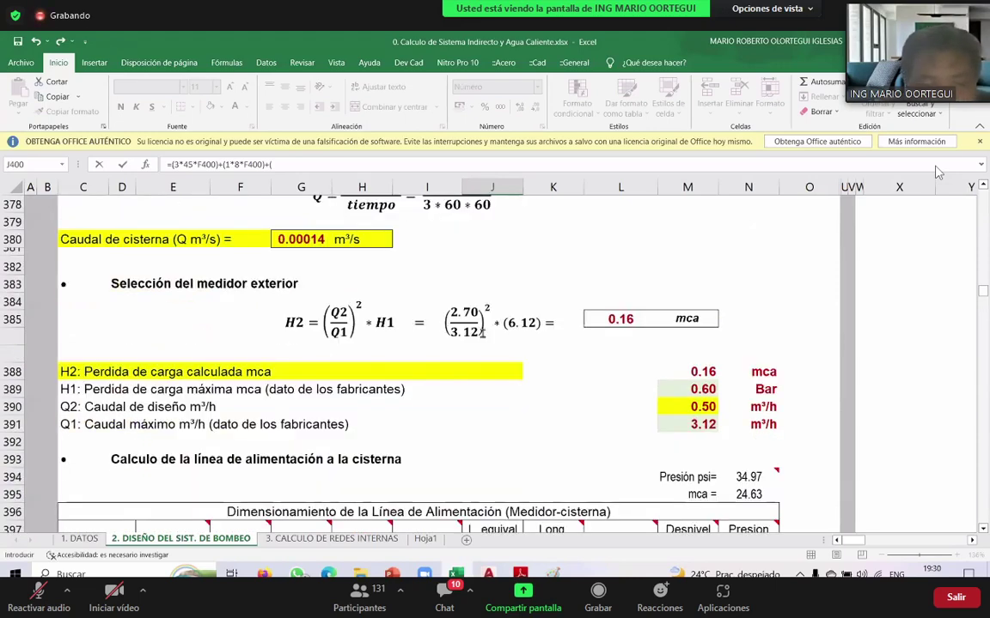
scroll(464, 334, "up", 1)
scroll(384, 326, "up", 1)
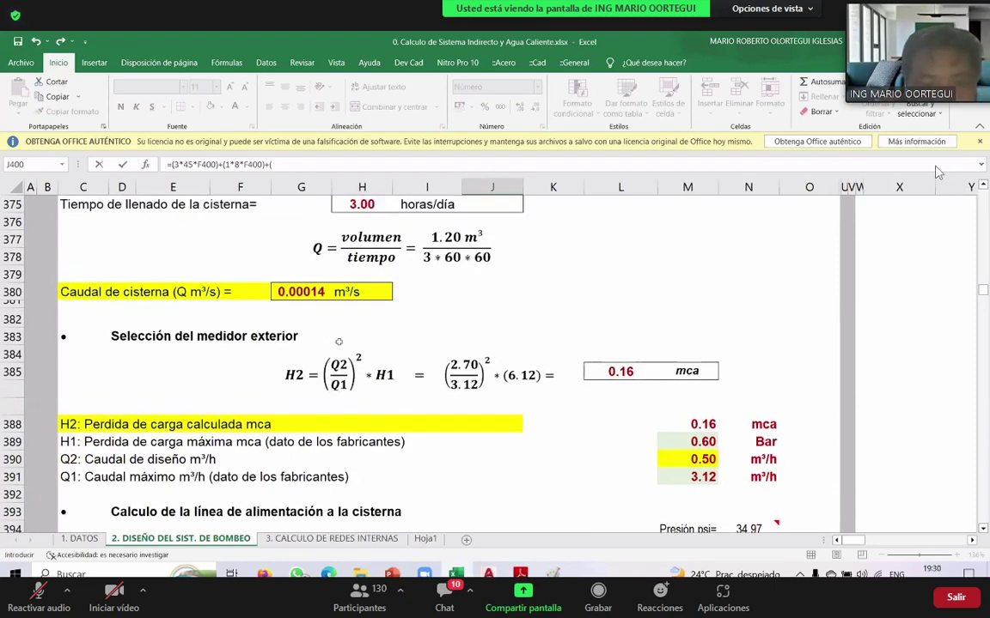
scroll(402, 311, "down", 2)
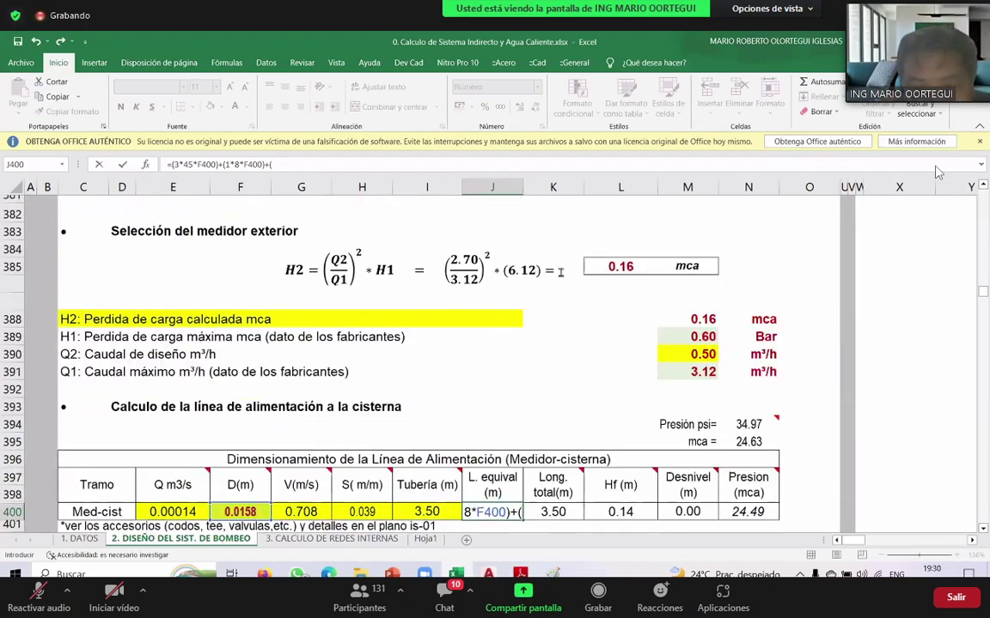
scroll(628, 250, "down", 1)
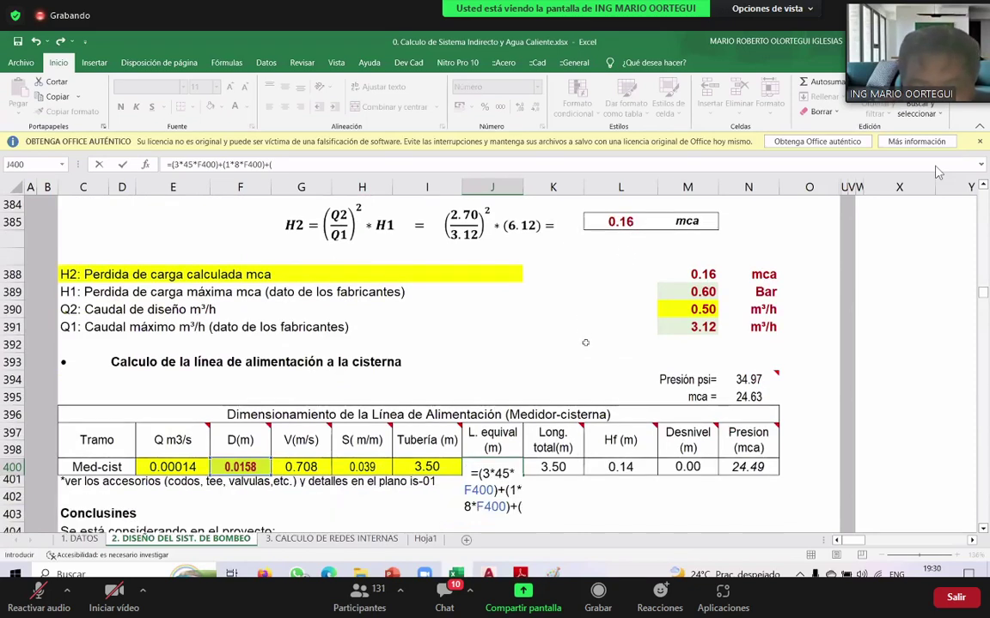
key("BackSpace")
key("BackSpace")
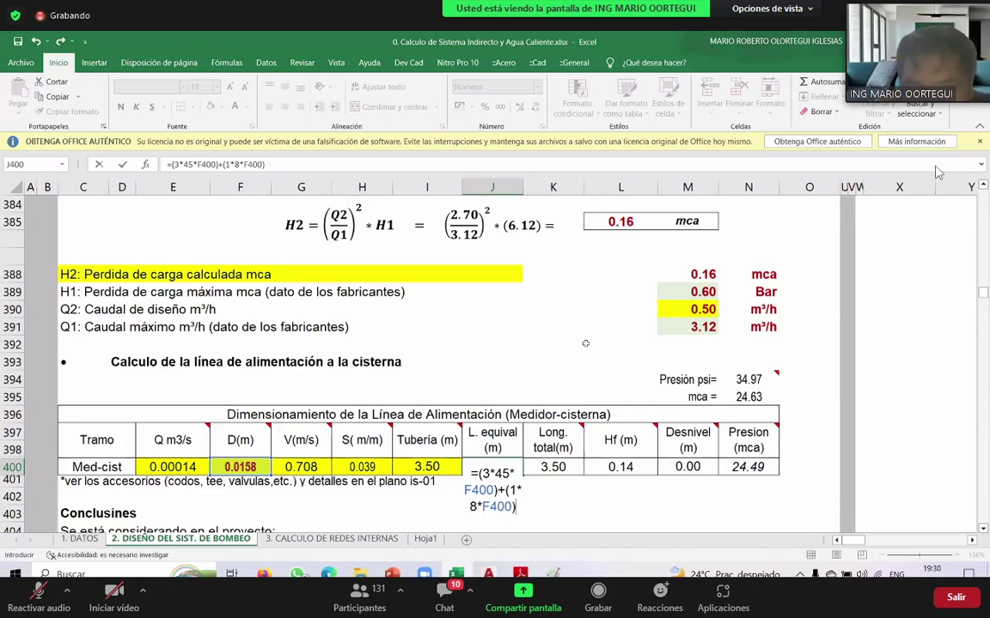
key("ctrl+Return")
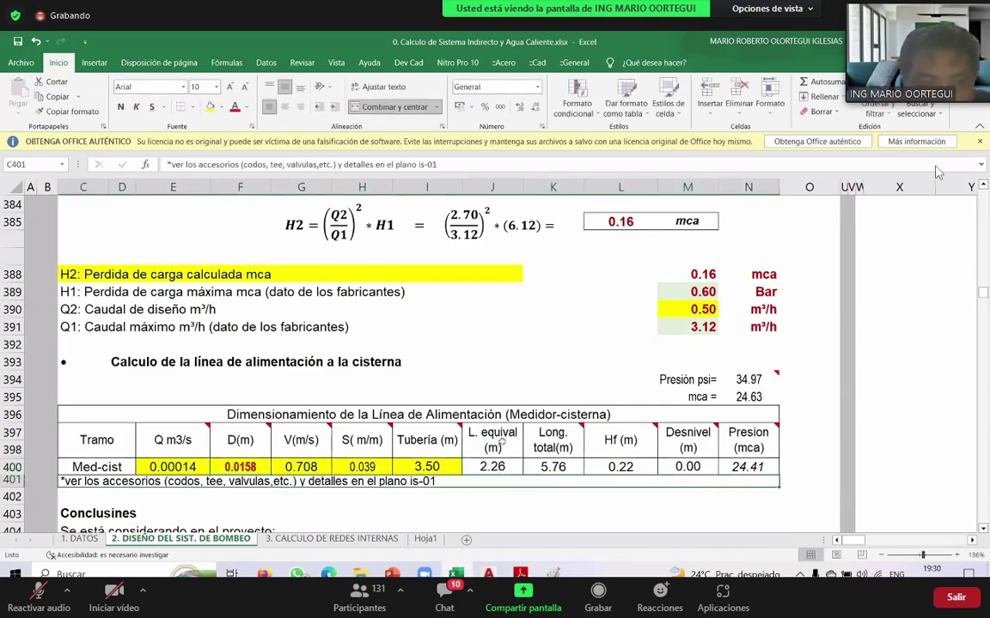
Highlight the Med-cist equivalent length and total length cells, J400 and K400, in yellow
left_click(209, 106)
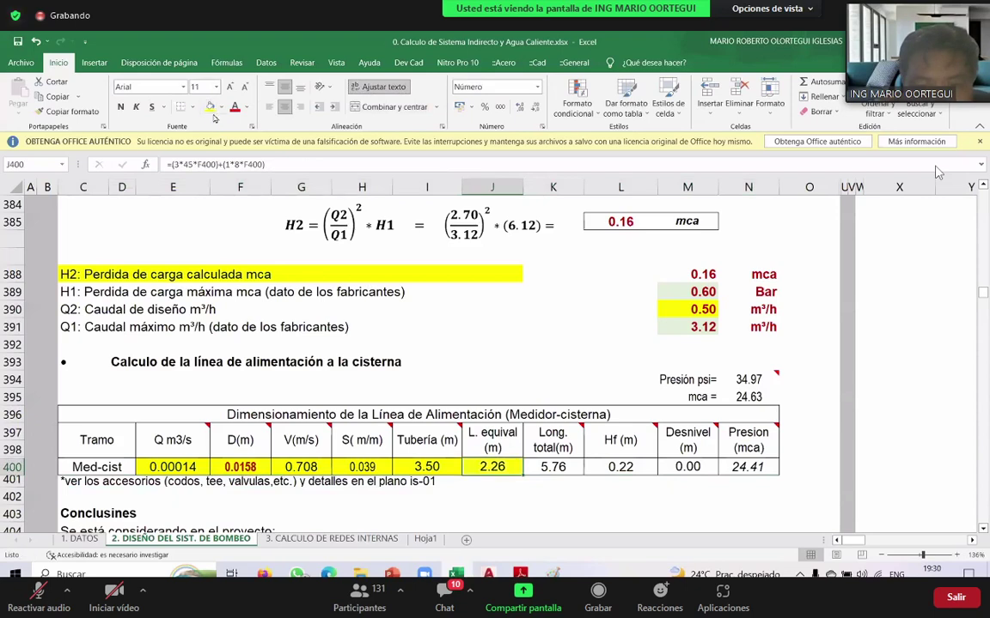
key("Right")
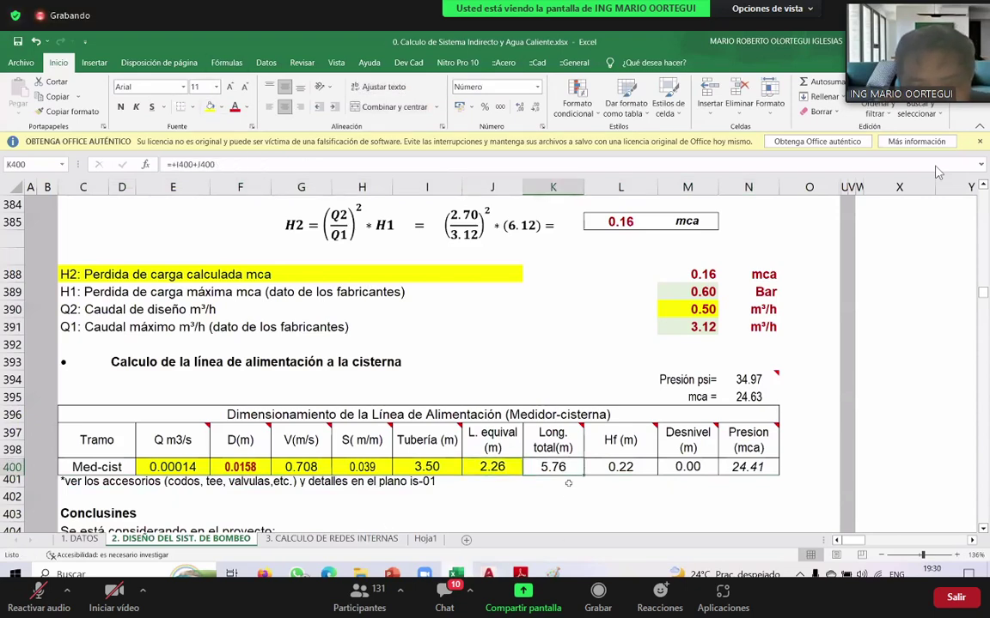
left_click(209, 107)
key("Right")
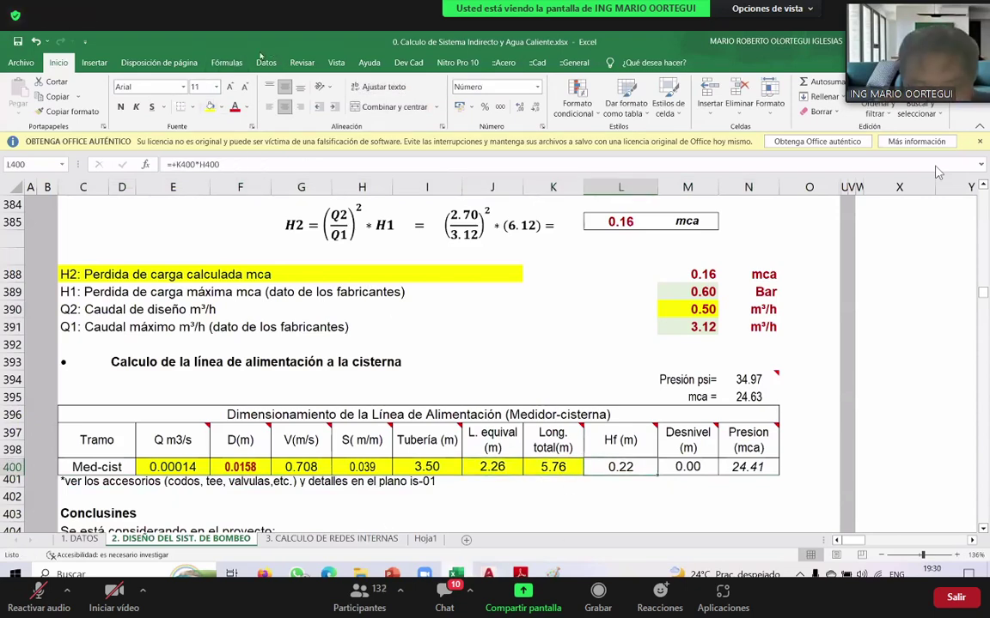
Enter =(K400*H400)+M388 as the Med-cist head loss Hf in L400 and highlight the cell in yellow
type("=")
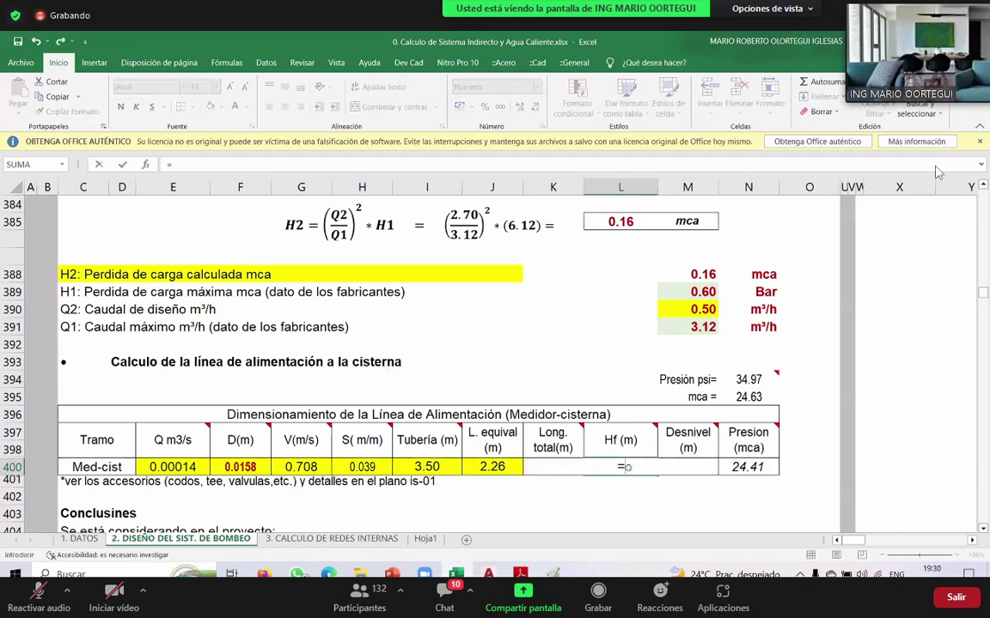
key("Escape")
key("Delete")
type("=")
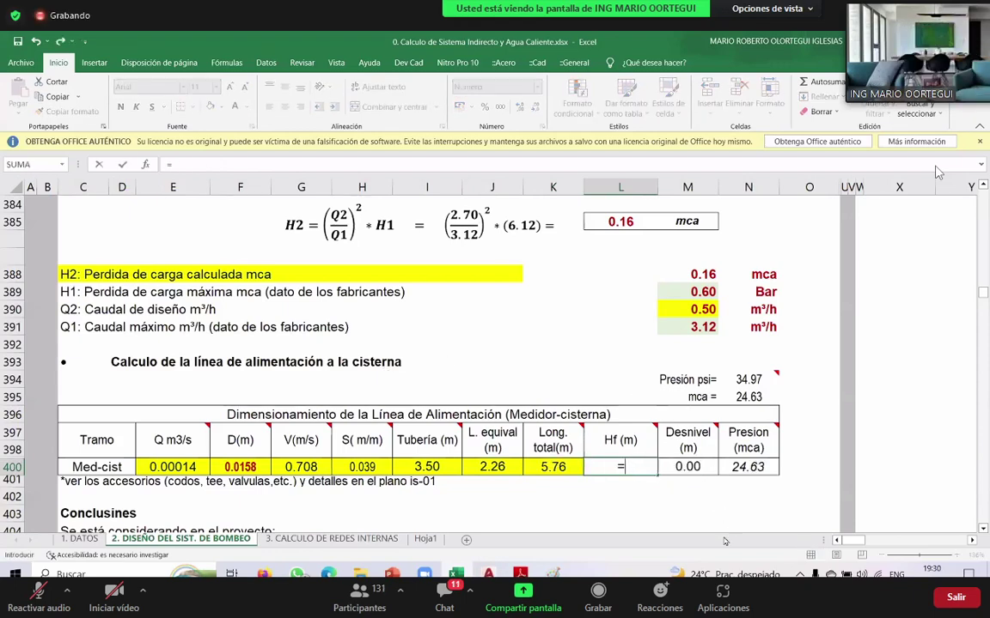
type("(")
key("Left")
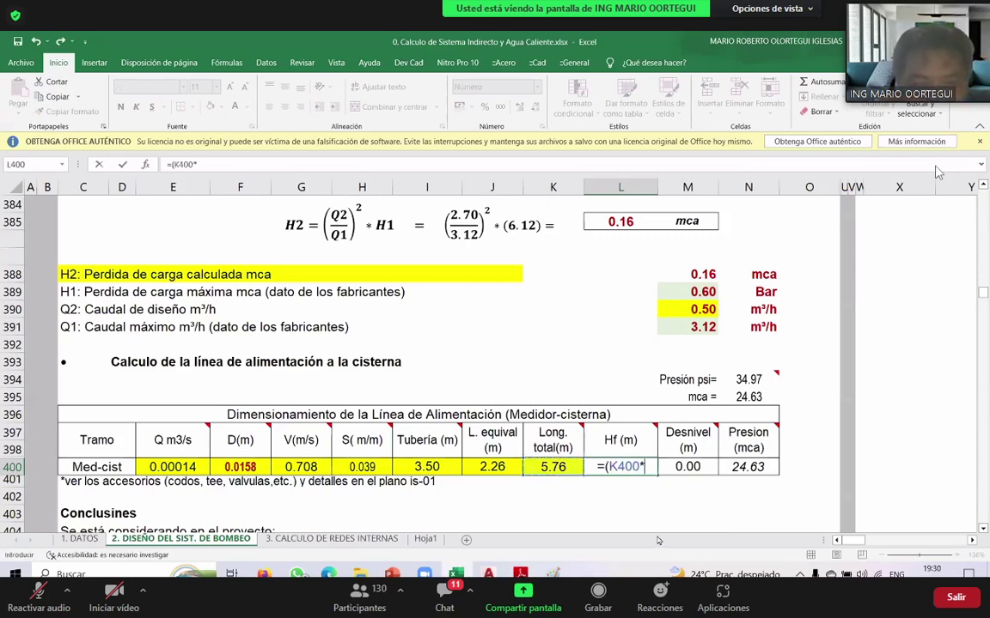
type("*")
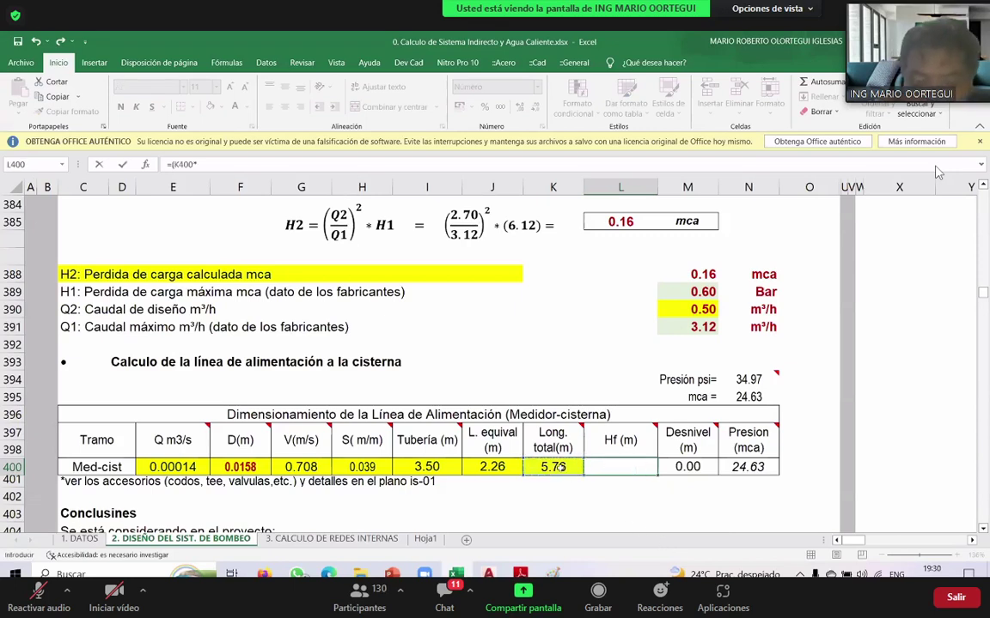
key("Left")
key("Left")
key("Left")
key("Left")
type(")+")
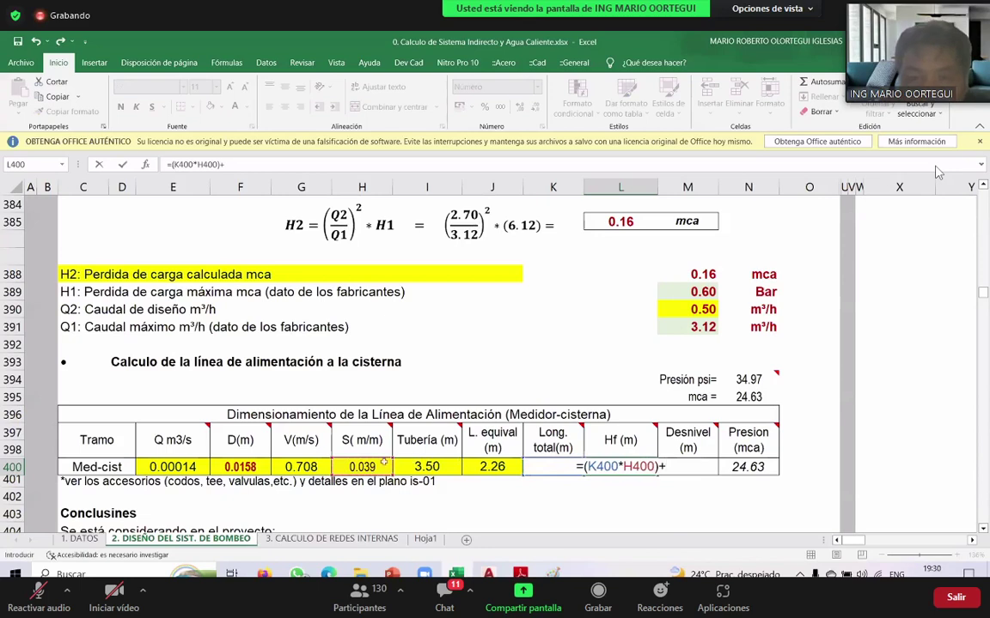
left_click(688, 274)
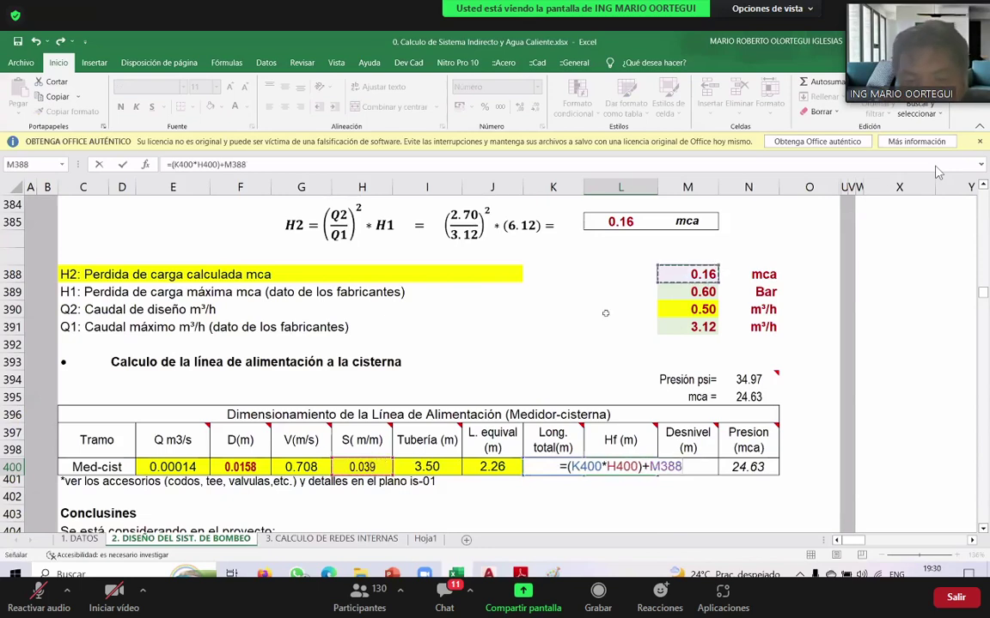
key("Return")
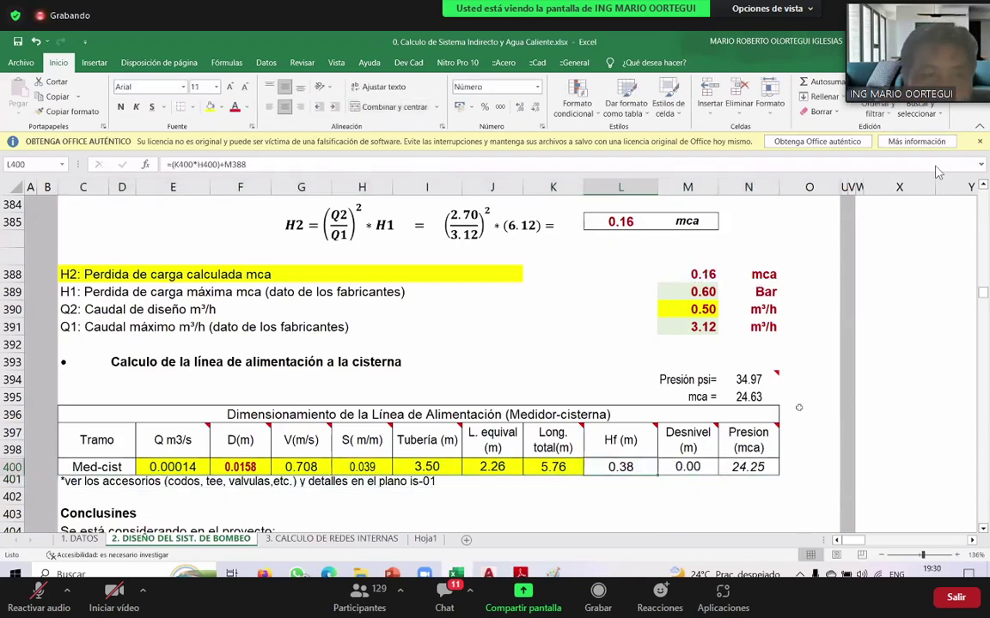
left_click(208, 107)
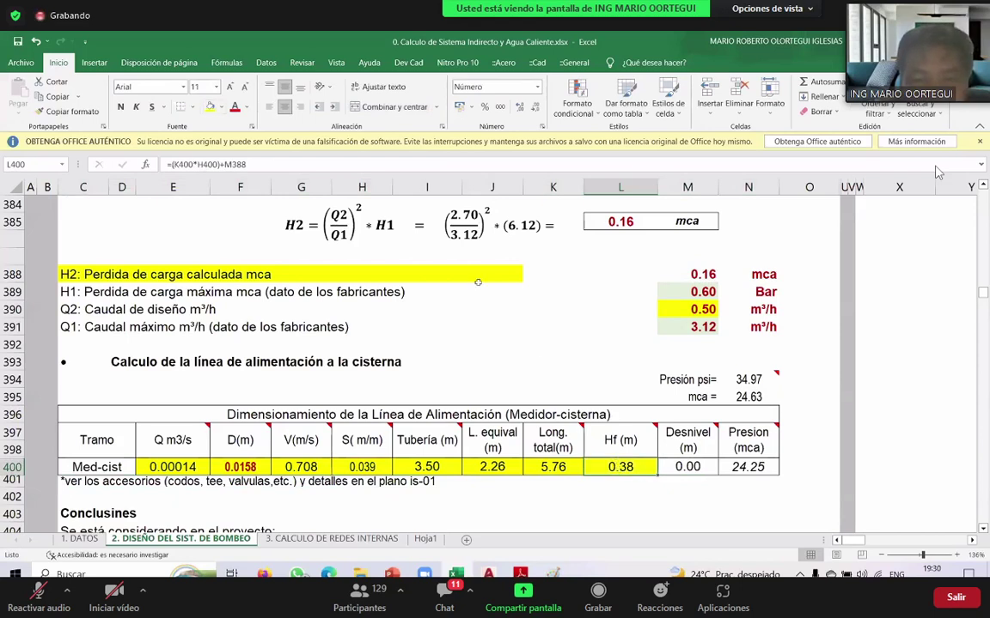
Clear the psi and mca pressures in N394:N395 and open Datos de presion sedapal-lima.pdf from the 1. SESION 01 - CCI folder
key("Right")
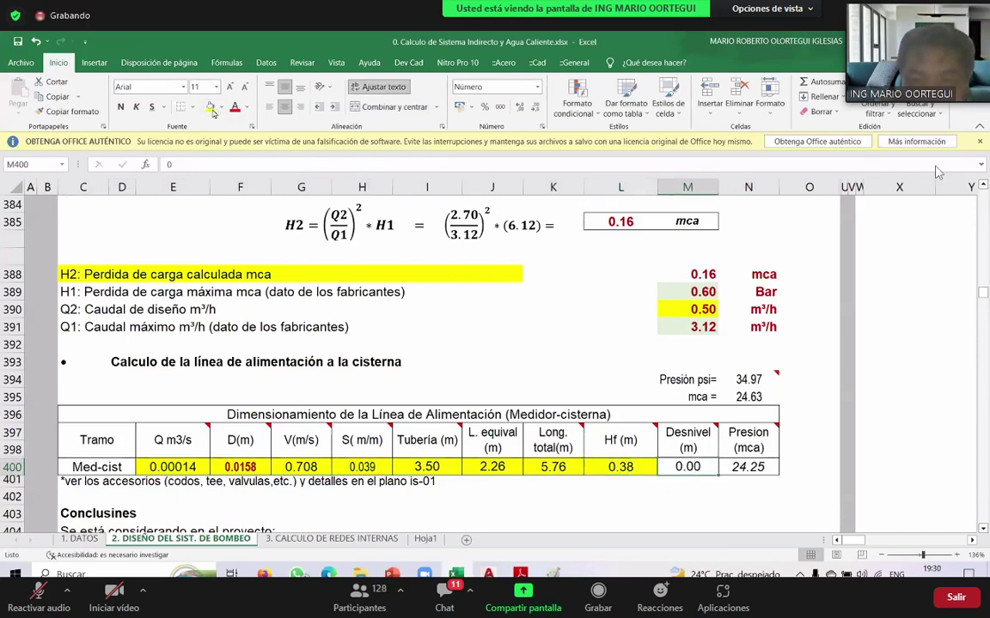
left_click_drag(747, 378, 747, 397)
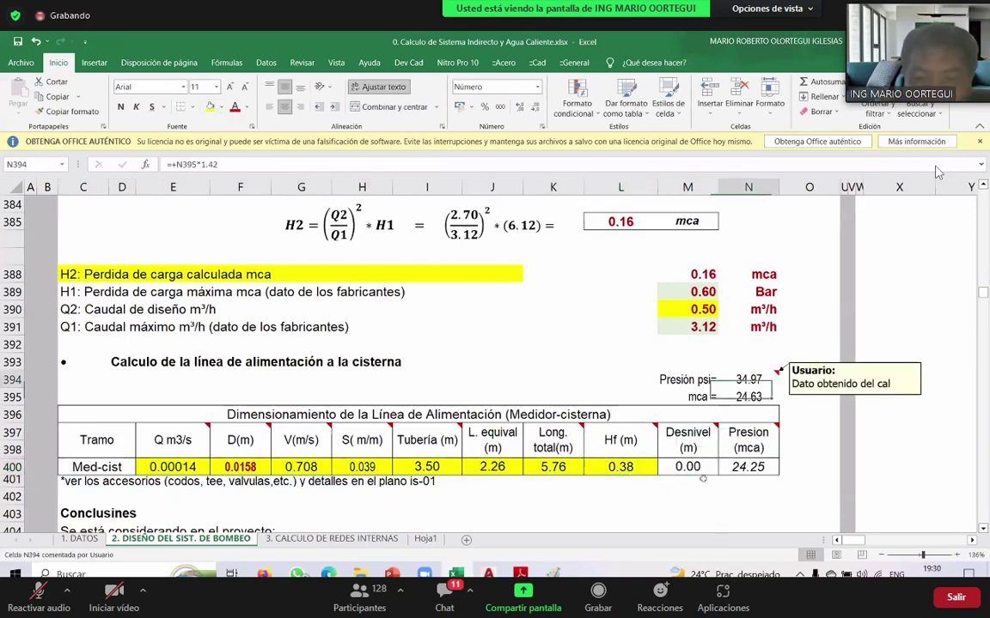
key("Delete")
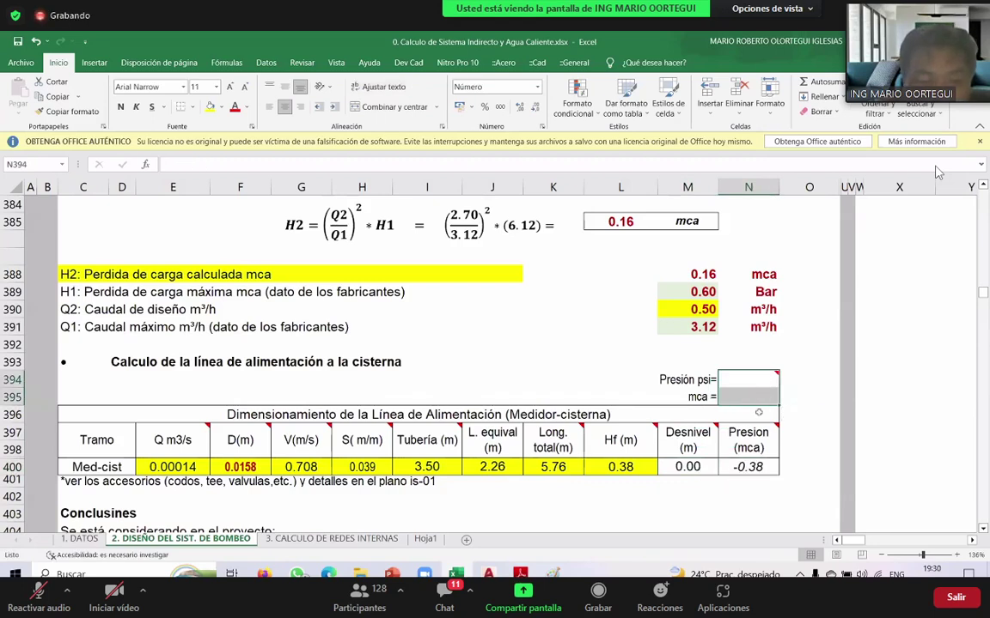
key("ctrl+Page_Down")
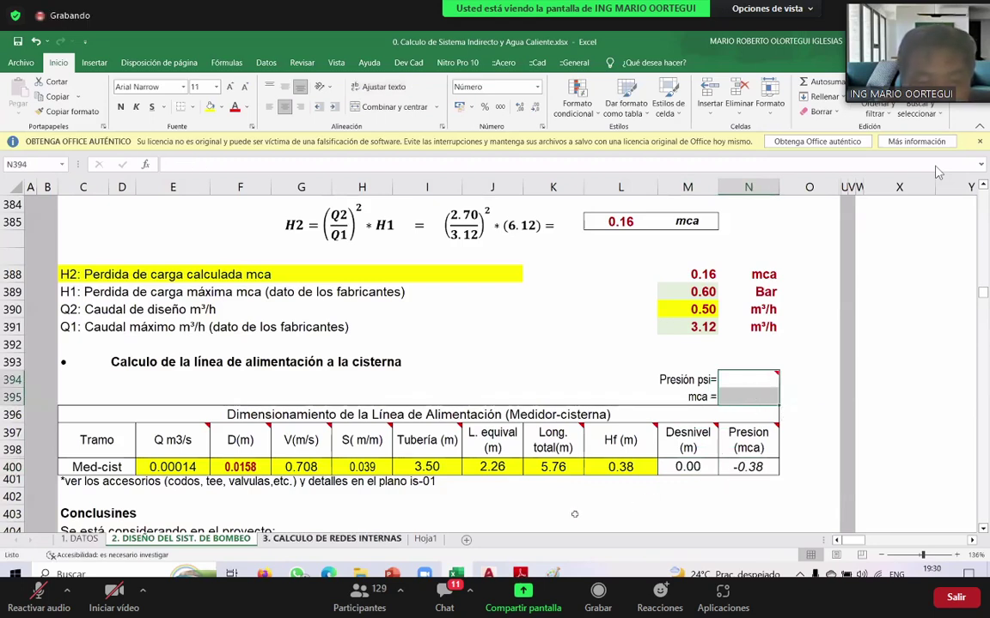
left_click(360, 572)
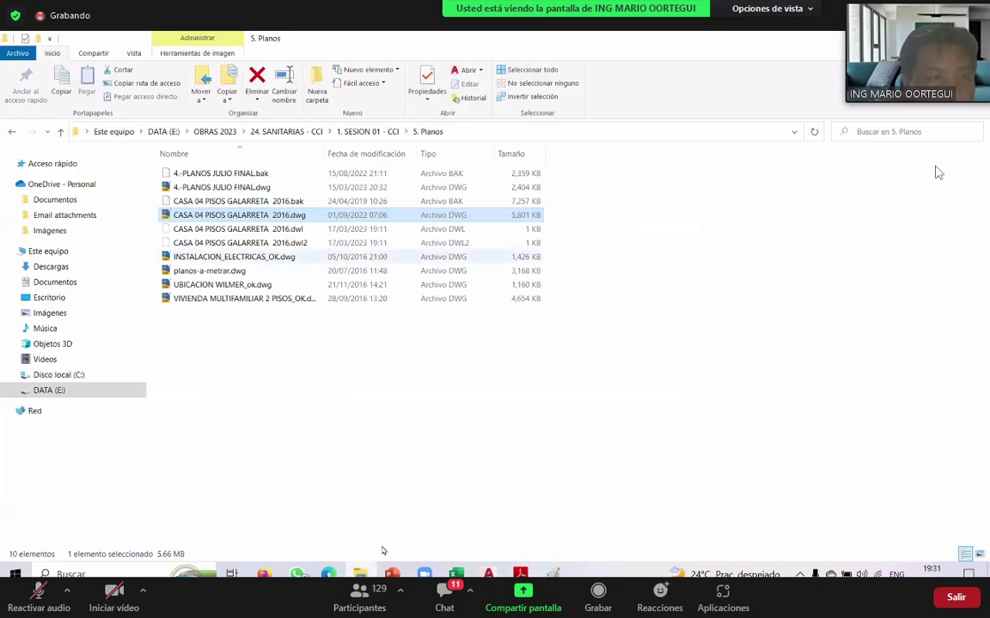
left_click(60, 132)
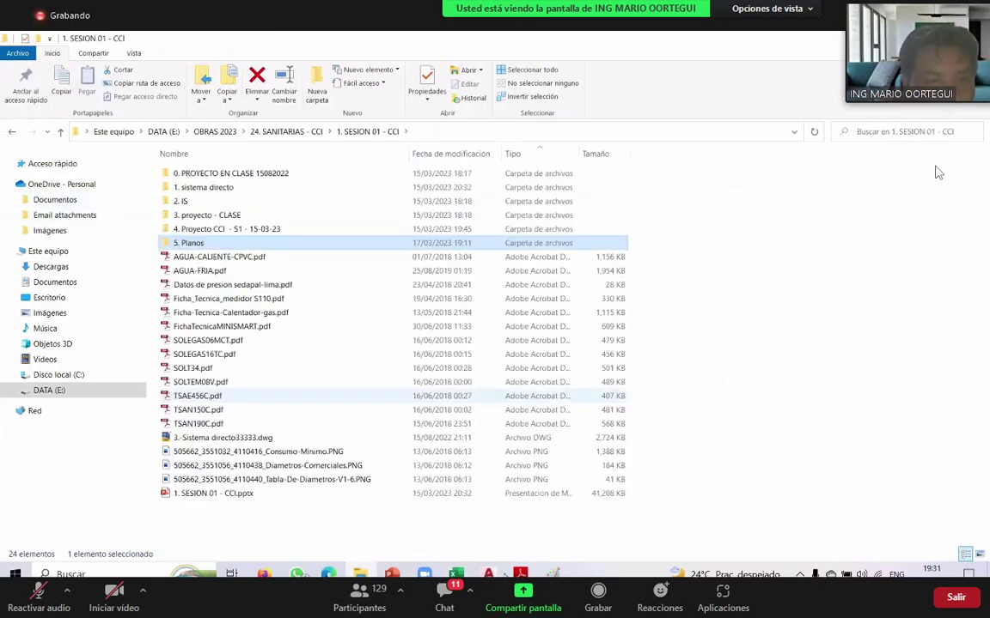
left_click(209, 284)
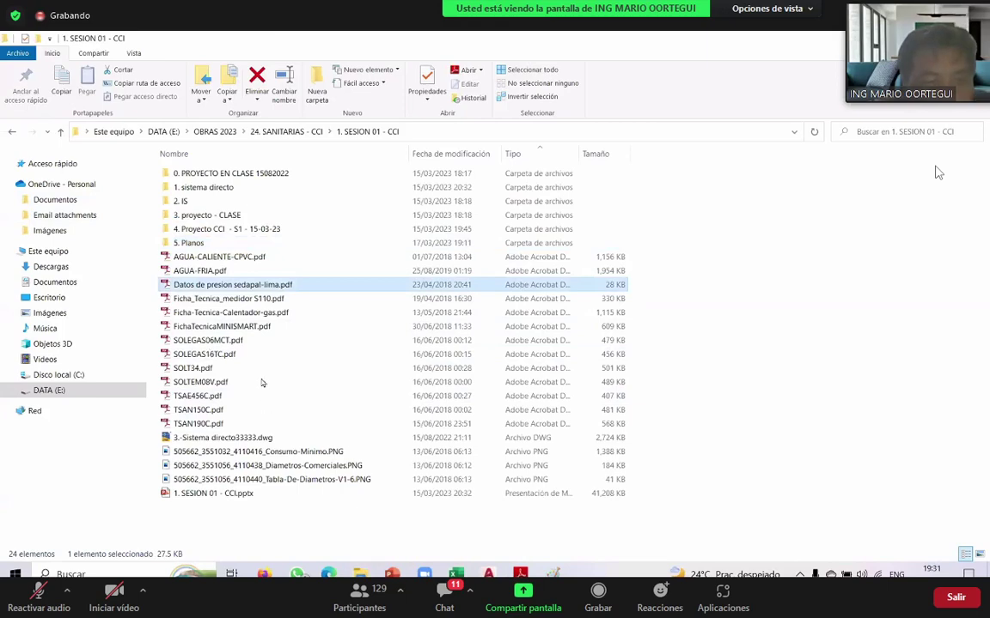
key("alt+Tab")
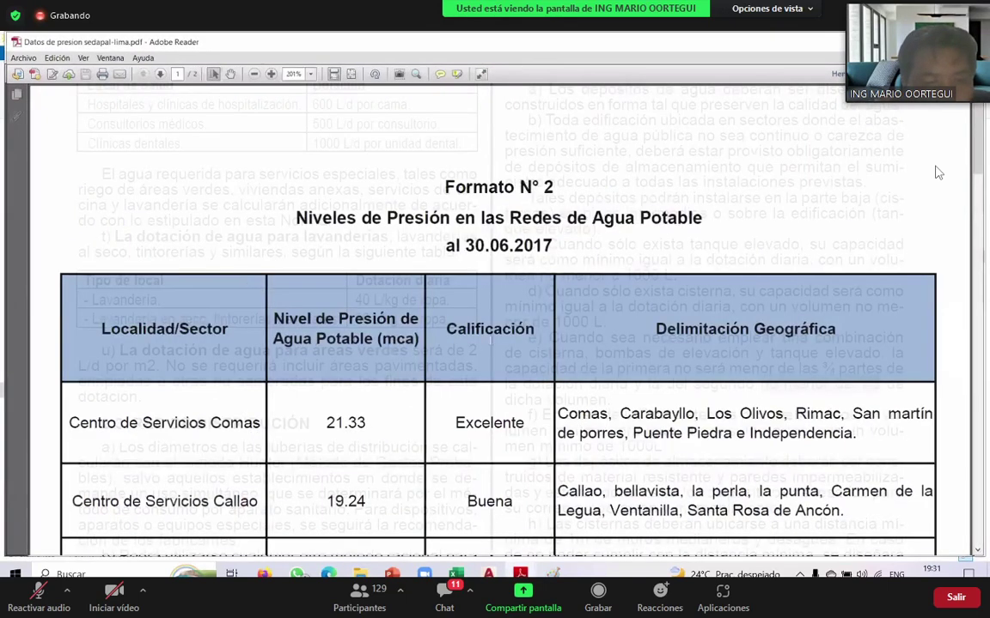
Look up the Centro de Servicios Breña pressure in the PDF, return to Excel and enter 18.9 as the mca pressure in N395
scroll(479, 354, "down", 5)
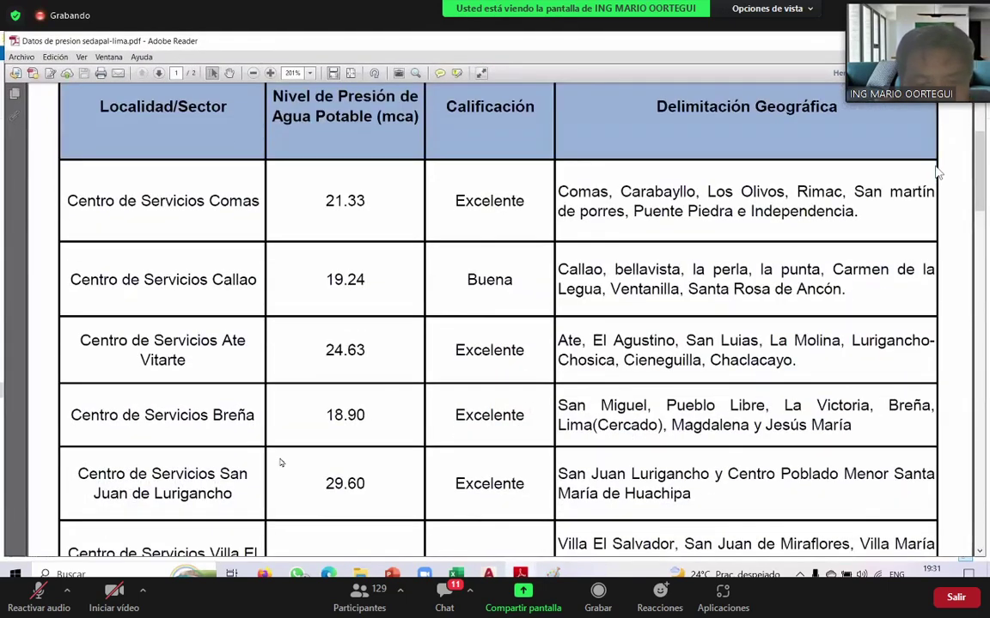
double_click(346, 415)
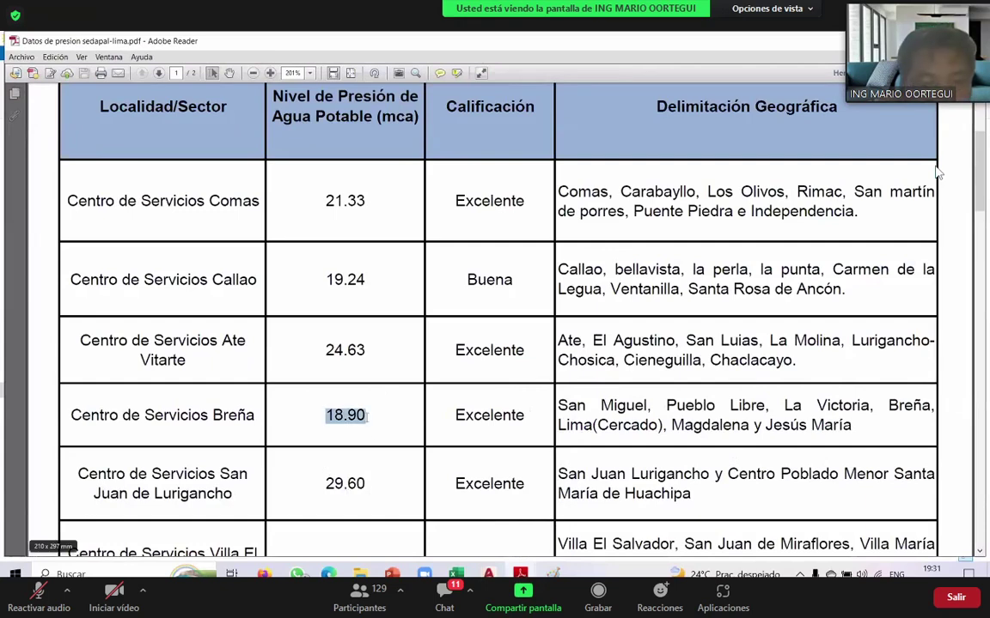
left_click_drag(367, 417, 145, 416)
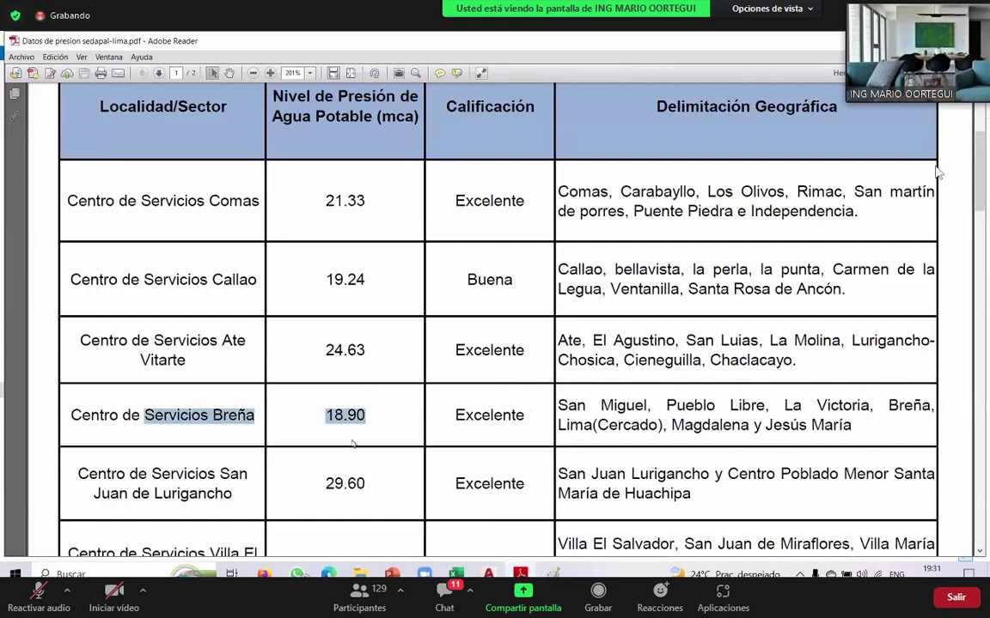
left_click(455, 574)
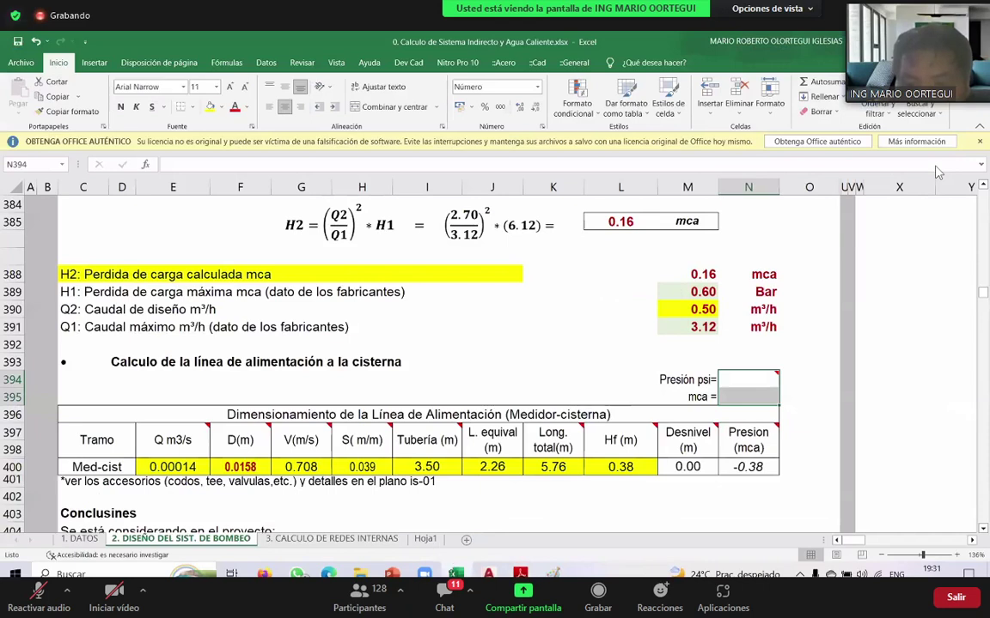
key("Down")
type("18.9")
key("Return")
key("Down")
key("Down")
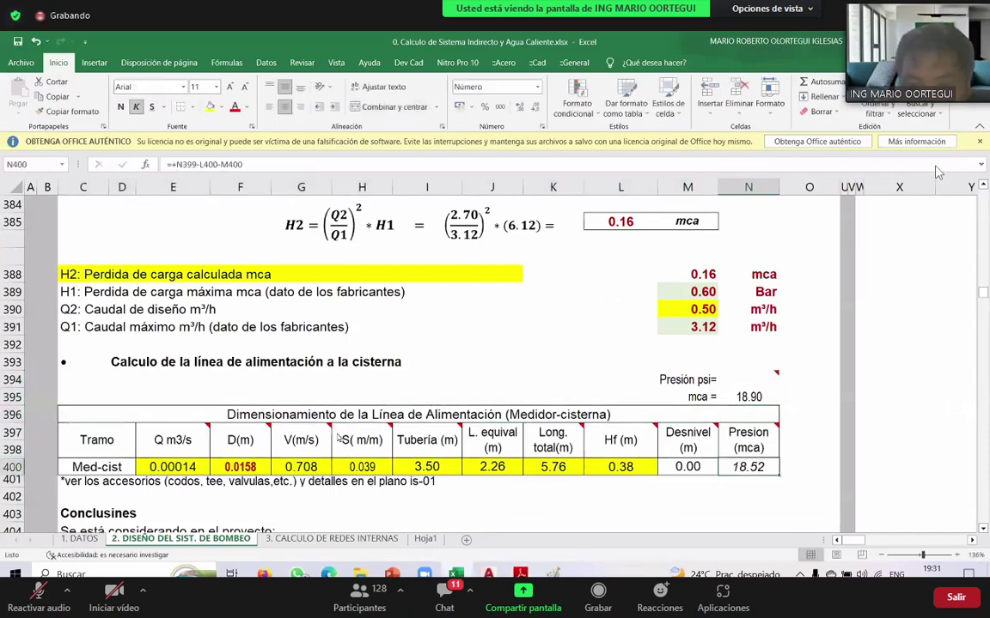
type("=")
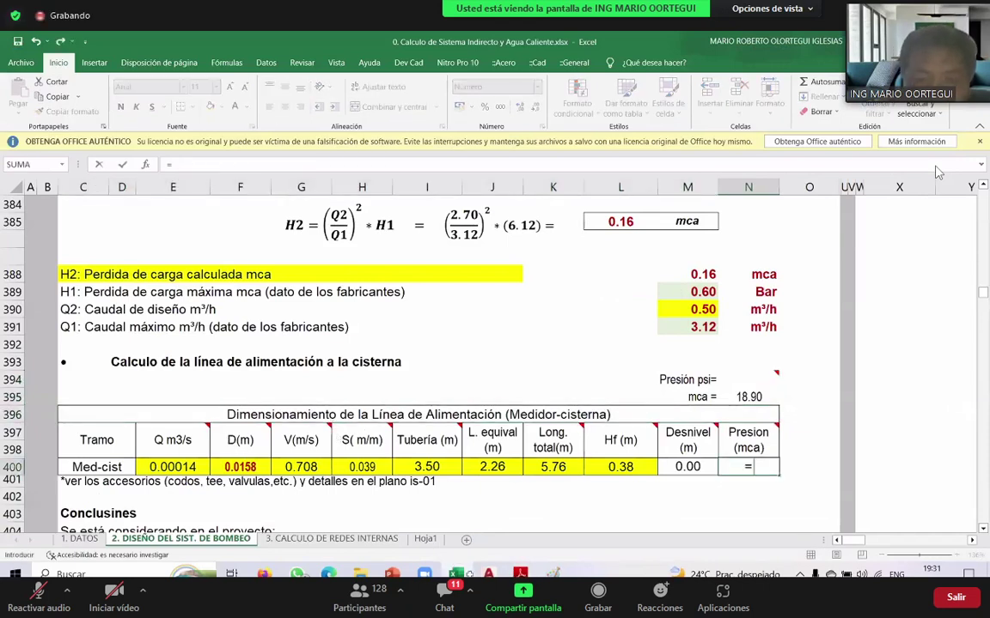
left_click(747, 397)
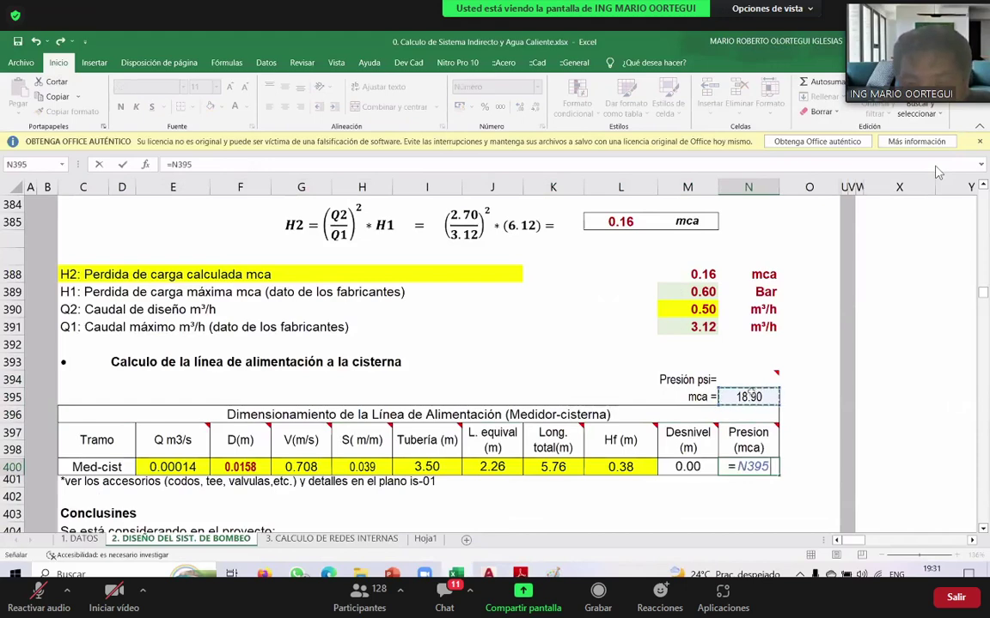
type("-")
key("Left")
key("Left")
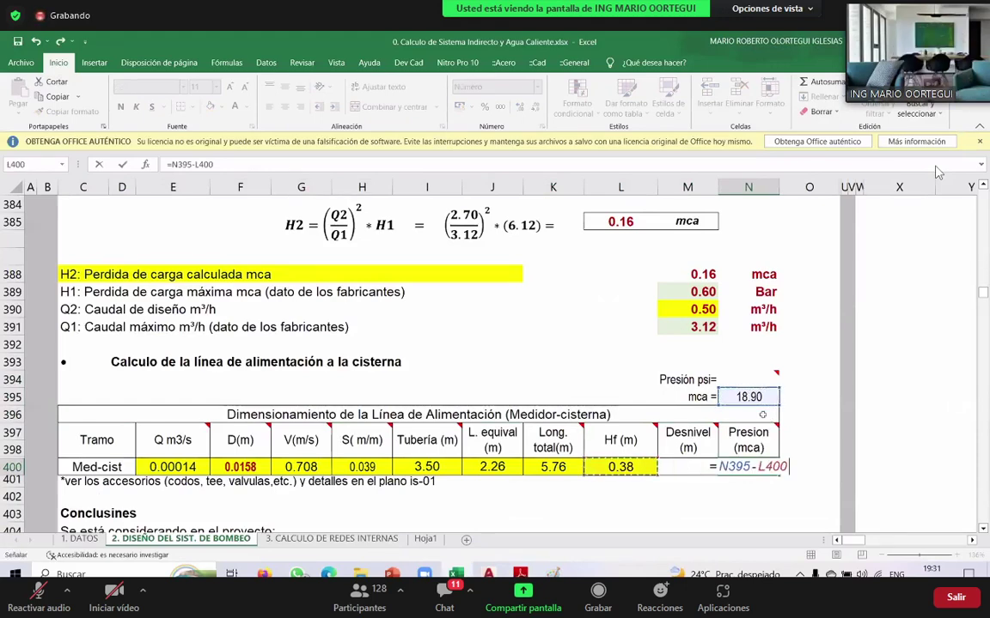
type("-")
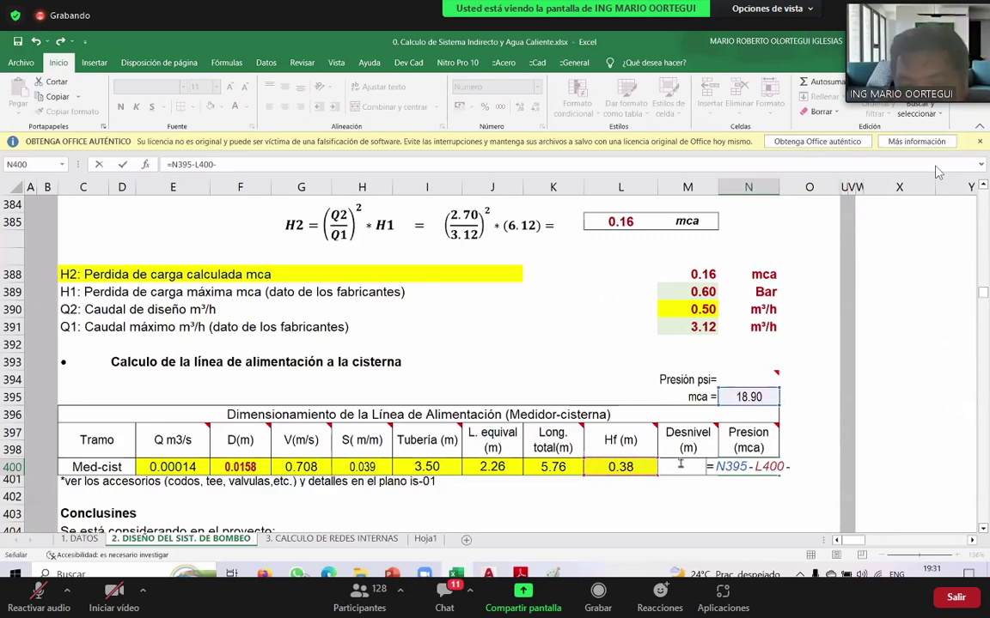
key("Down")
key("Return")
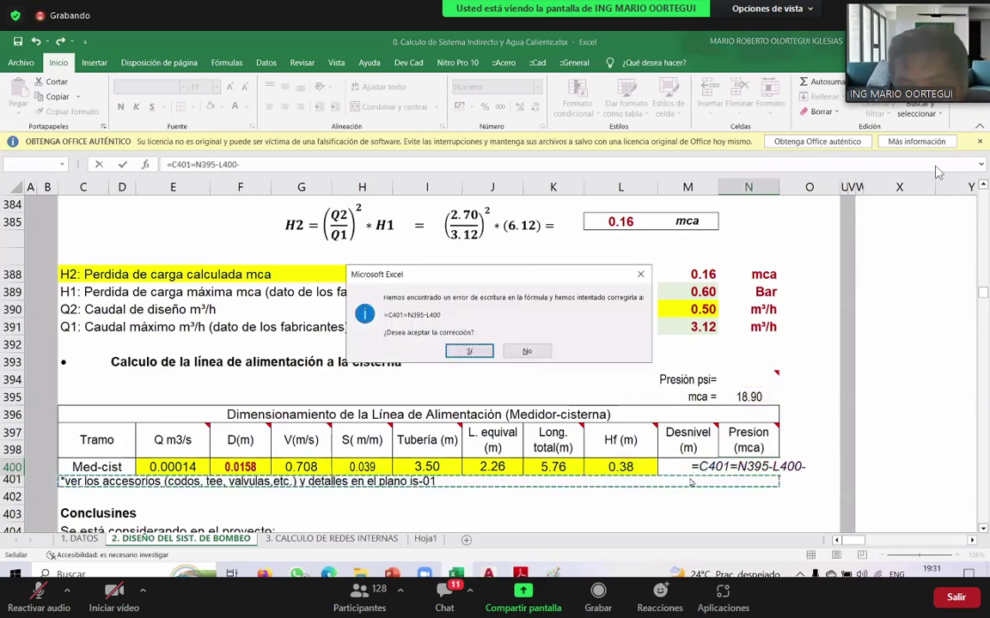
left_click(528, 352)
key("Return")
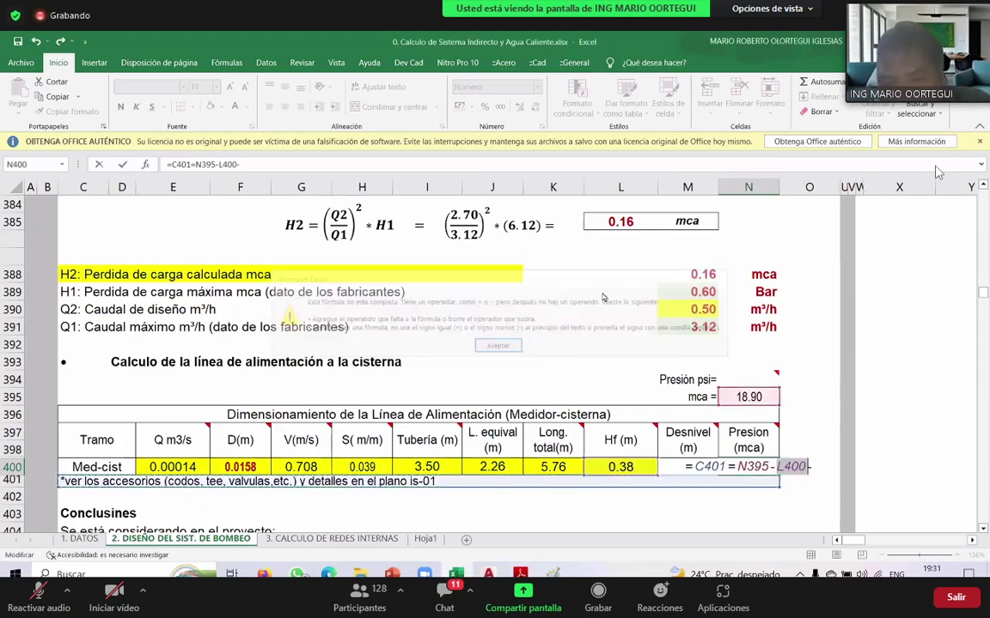
key("Escape")
Widen column N and enter =N395-L400-K400 as the Med-cist pressure in N400
left_click(755, 467)
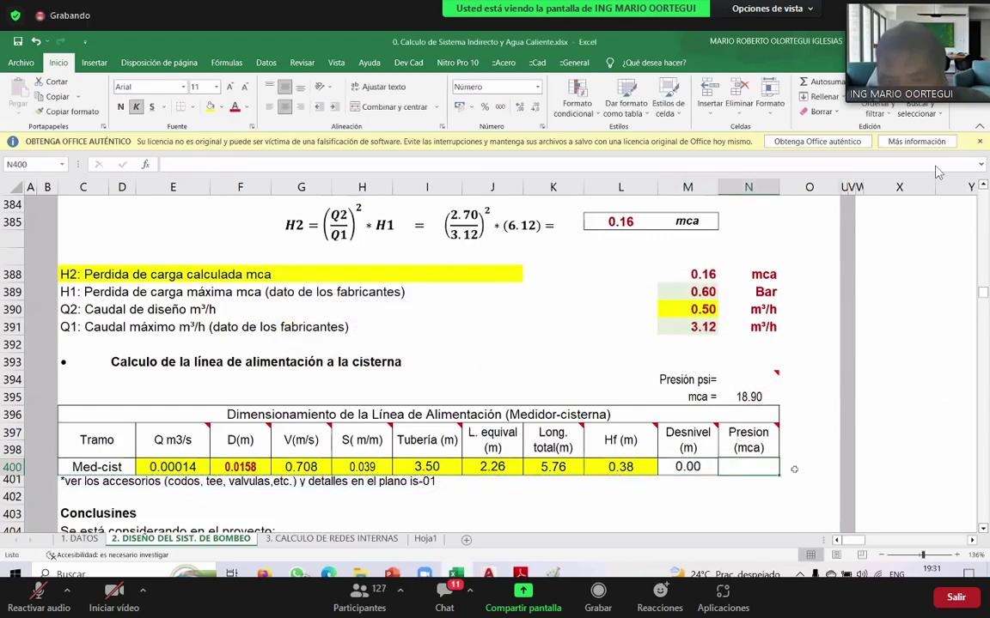
left_click_drag(778, 187, 812, 187)
type("=")
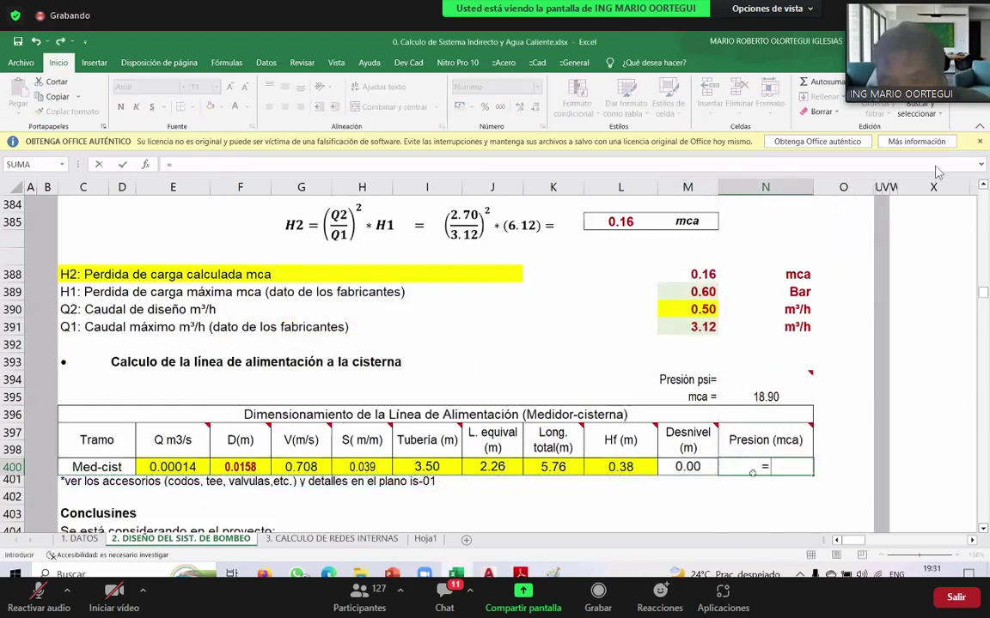
key("Up")
key("Up")
key("Up")
key("Up")
type("-")
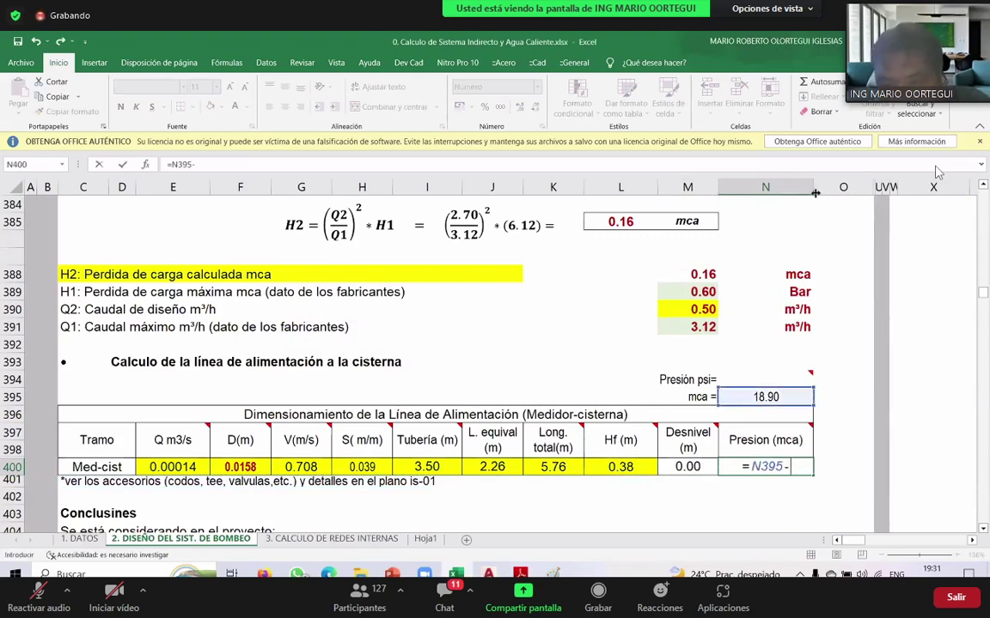
key("Left")
key("Left")
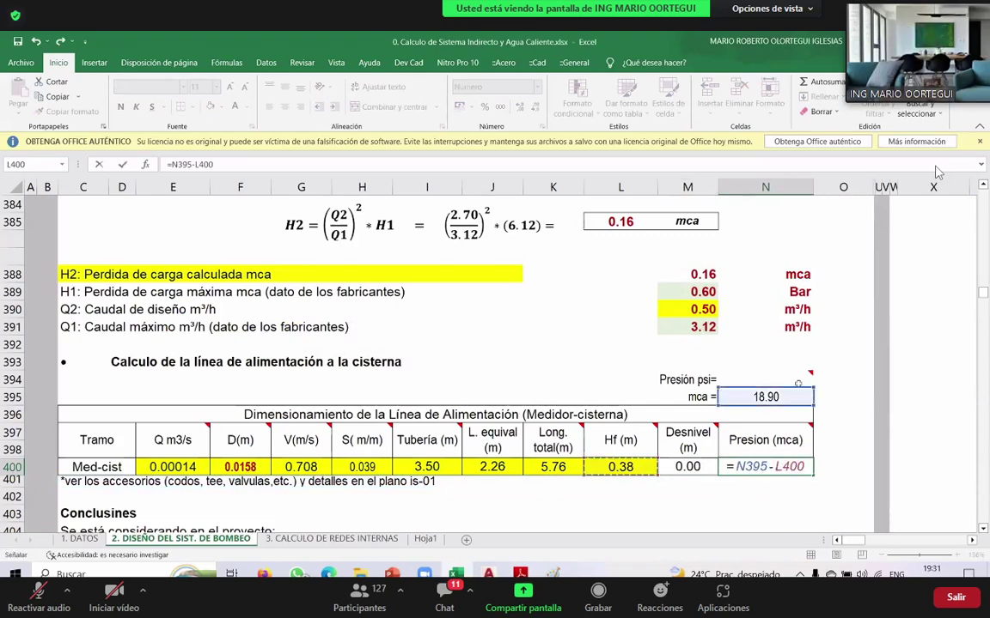
type("-")
key("Left")
key("Left")
key("Left")
key("Return")
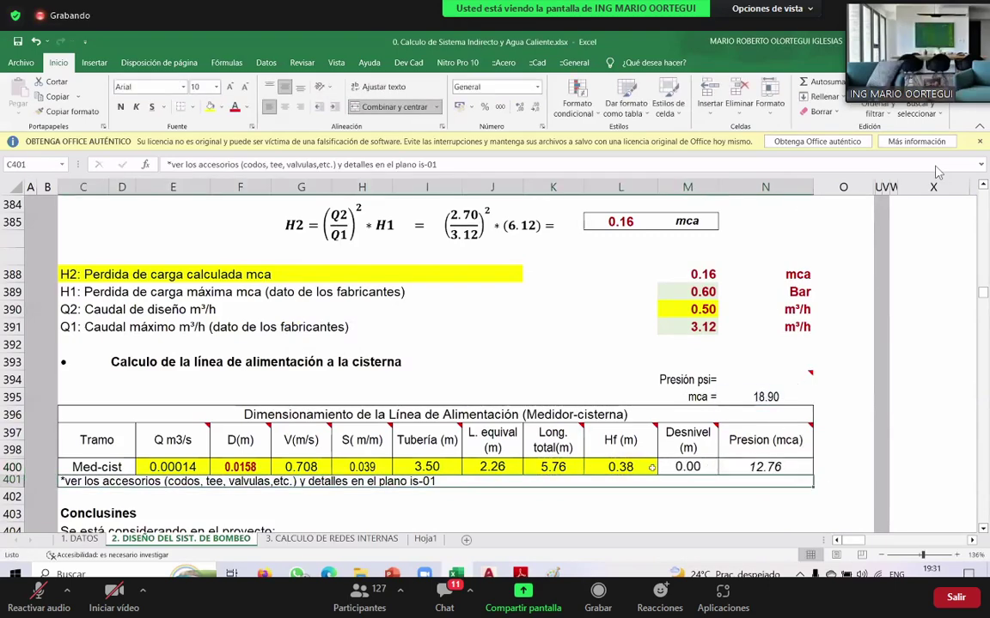
Correct the Med-cist pressure formula in N400 to =N395-L400-M400
key("Up")
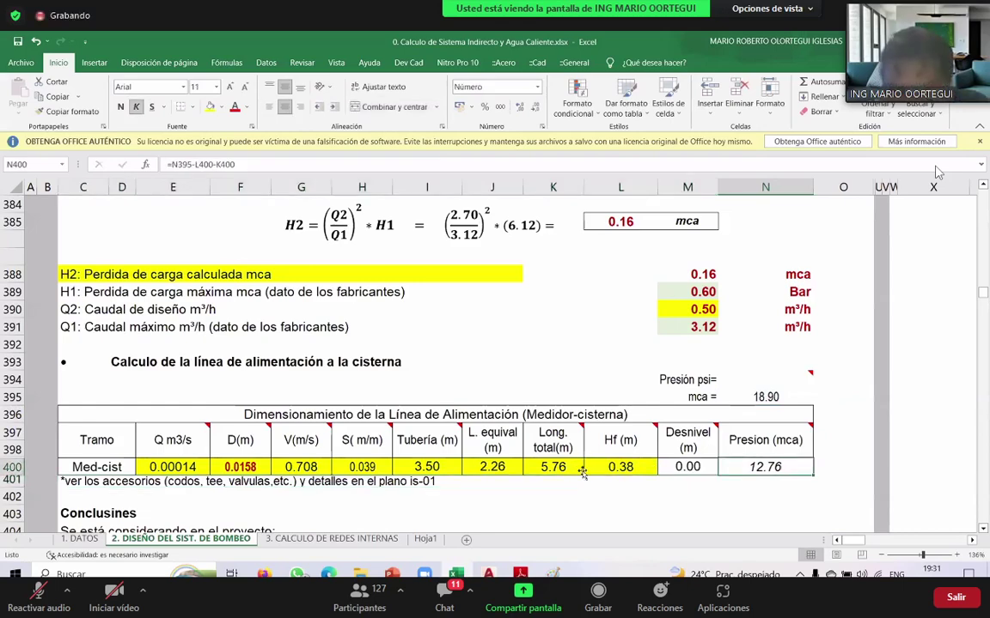
key("F2")
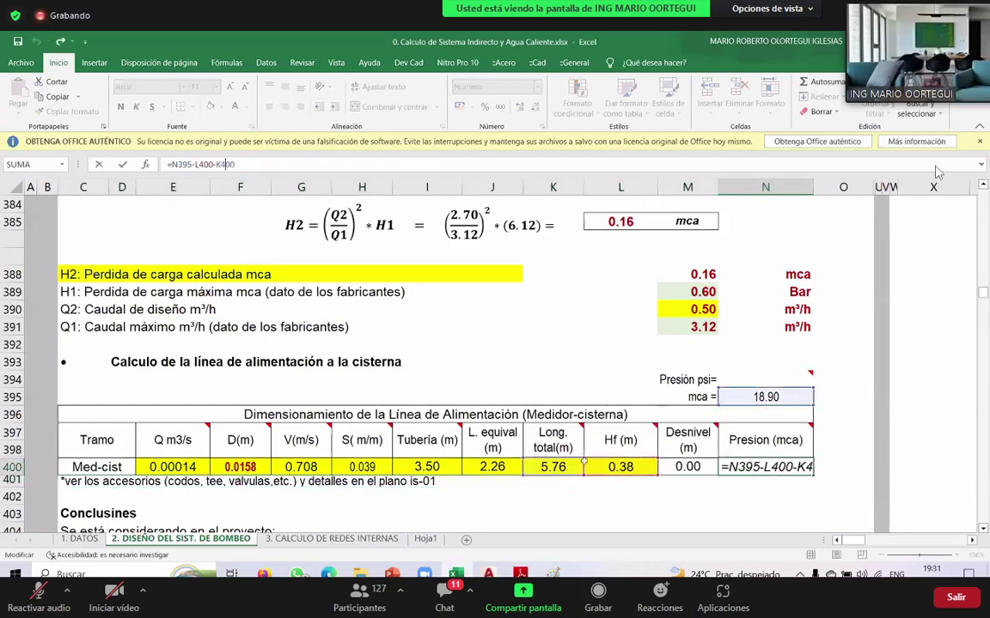
key("Return")
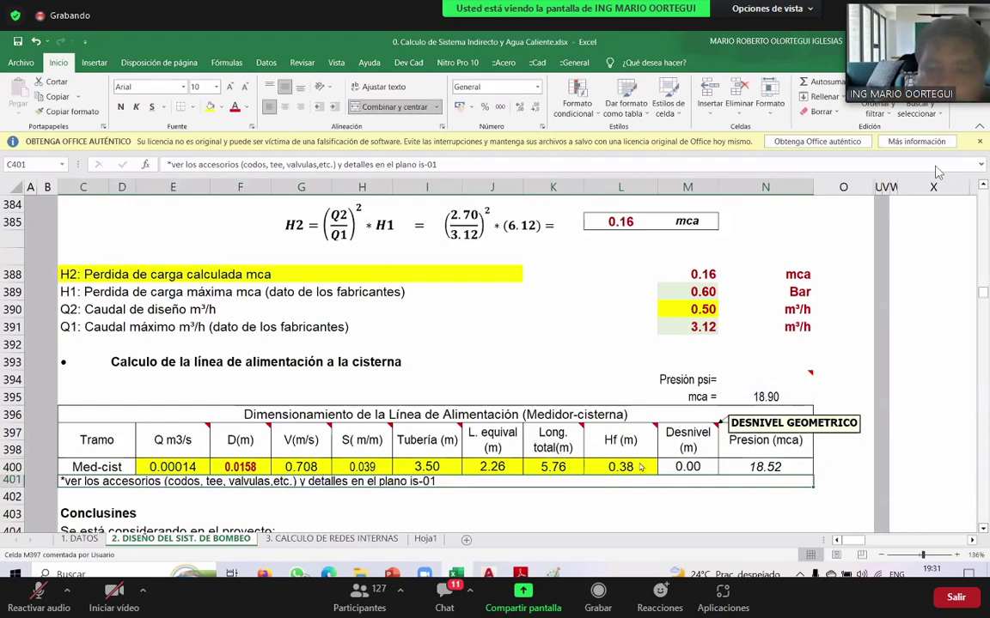
key("Up")
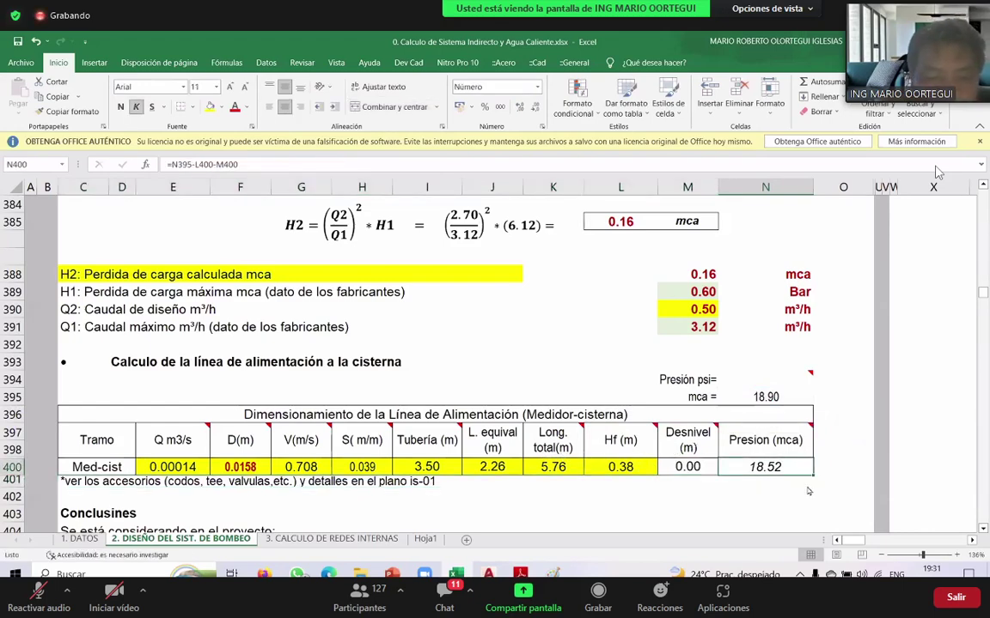
Switch to the AutoCAD drawing 2. Agua fria - plano de SD.dwg, examine the meter-to-cistern line and return to Excel
mouse_move(488, 574)
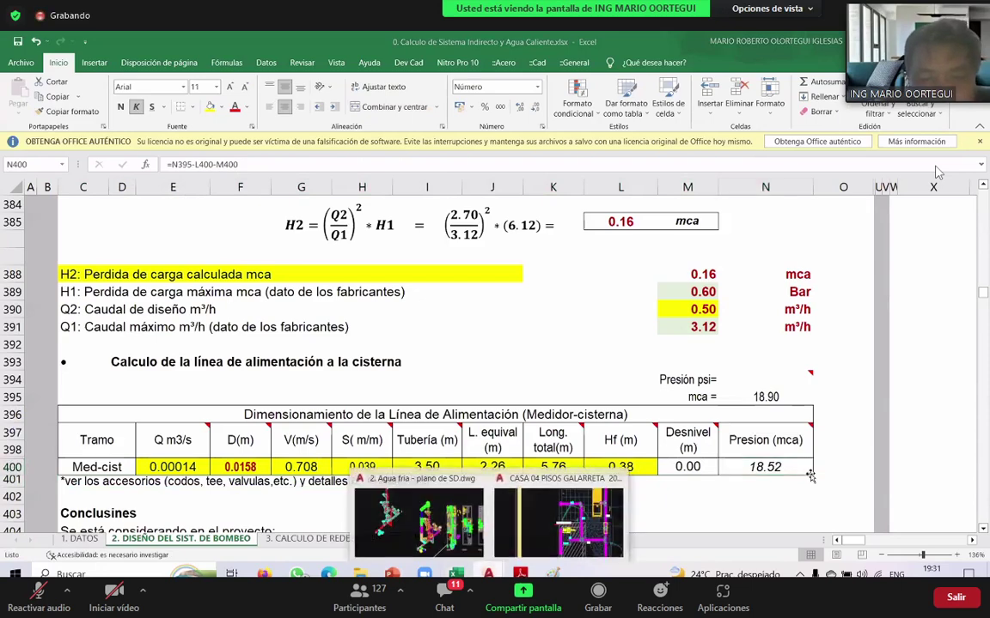
left_click(387, 530)
scroll(536, 217, "up", 2)
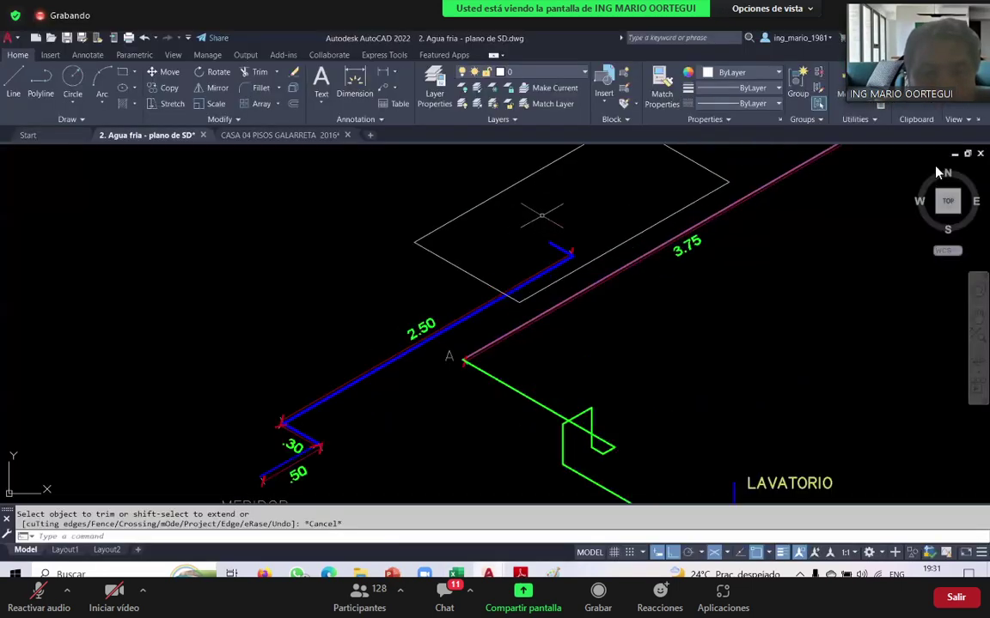
scroll(454, 318, "down", 2)
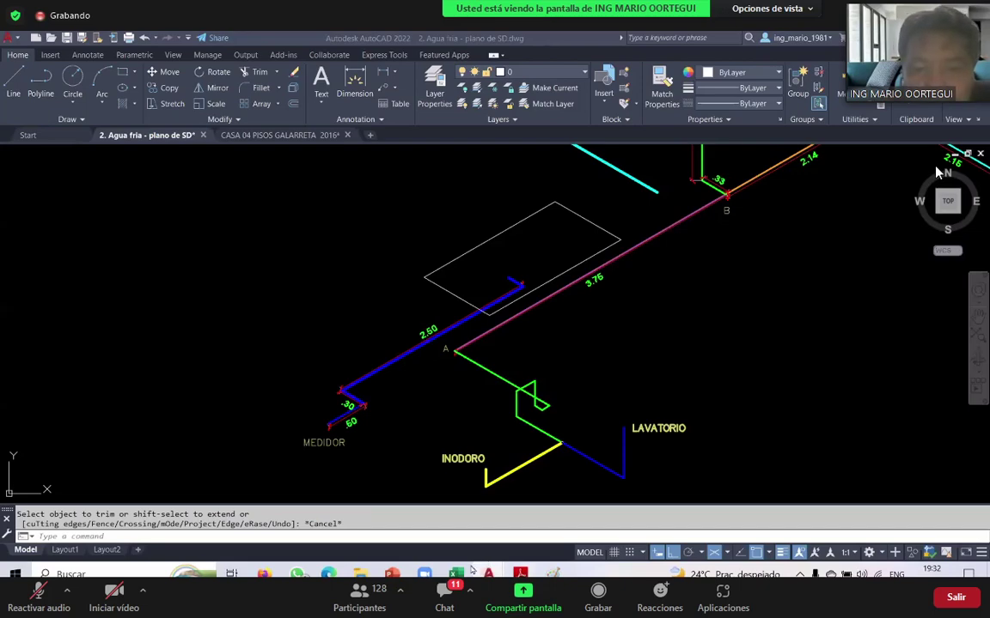
key("alt+Tab")
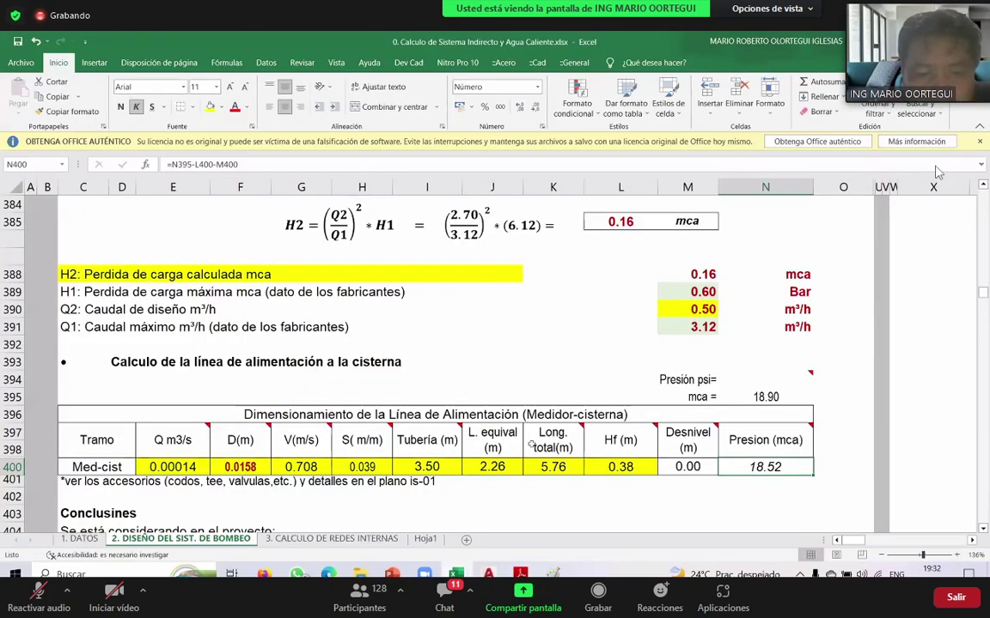
scroll(615, 435, "down", 1)
Switch back to the AutoCAD drawing and copy the LAVATORIO label beside the 2.50 feed line, with Ortho off
mouse_move(488, 574)
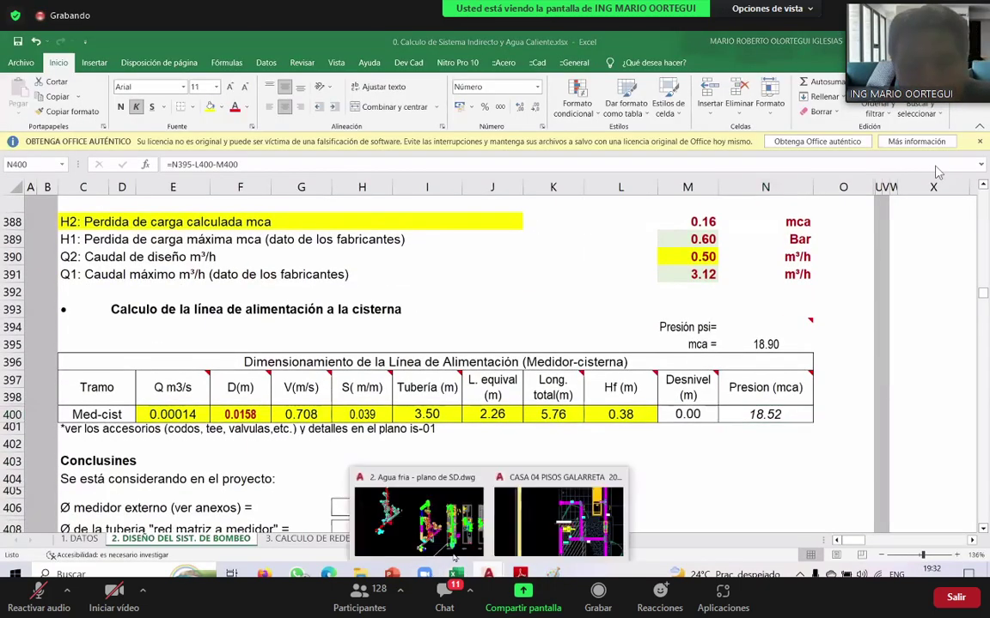
left_click(430, 515)
scroll(448, 352, "up", 2)
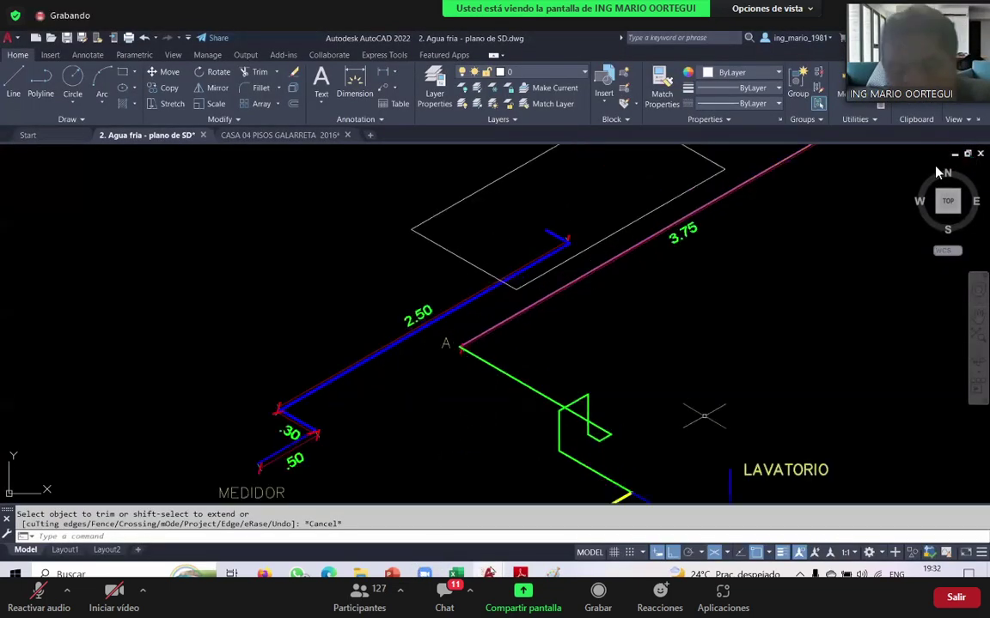
left_click(744, 468)
type("co")
key("Return")
left_click(789, 470)
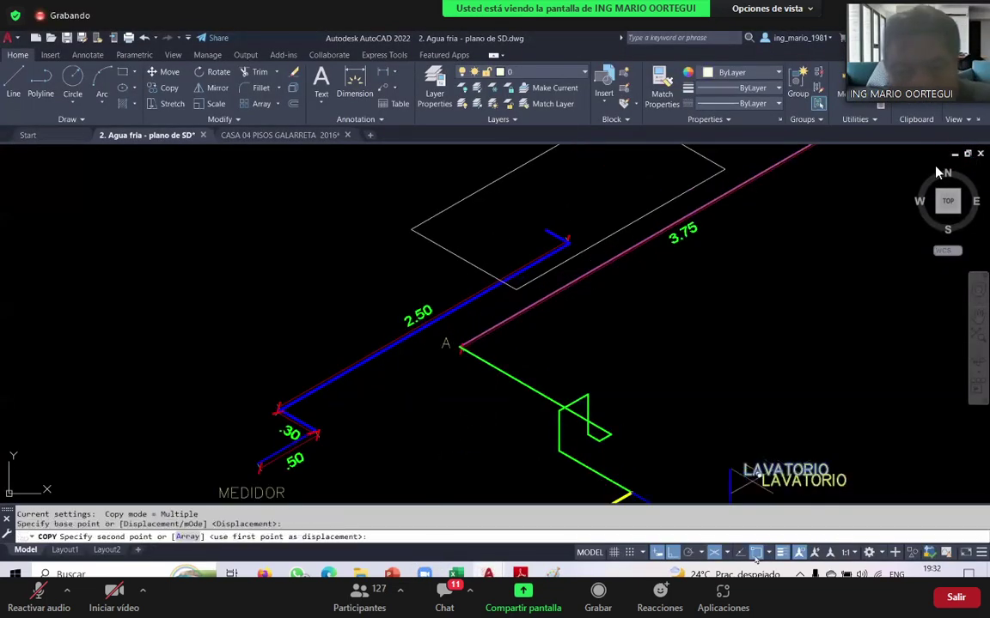
left_click(716, 554)
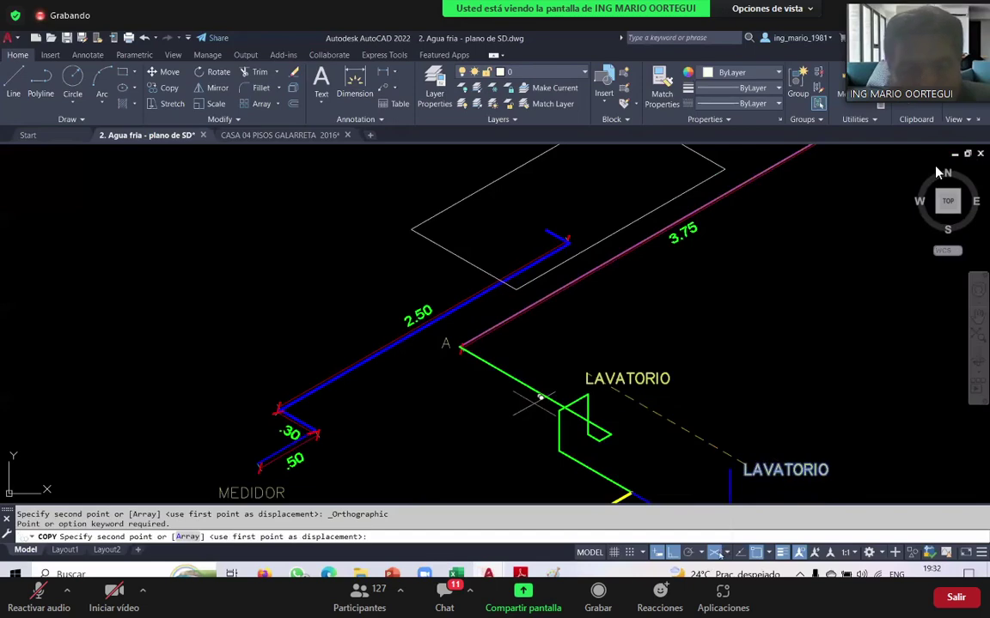
left_click(673, 552)
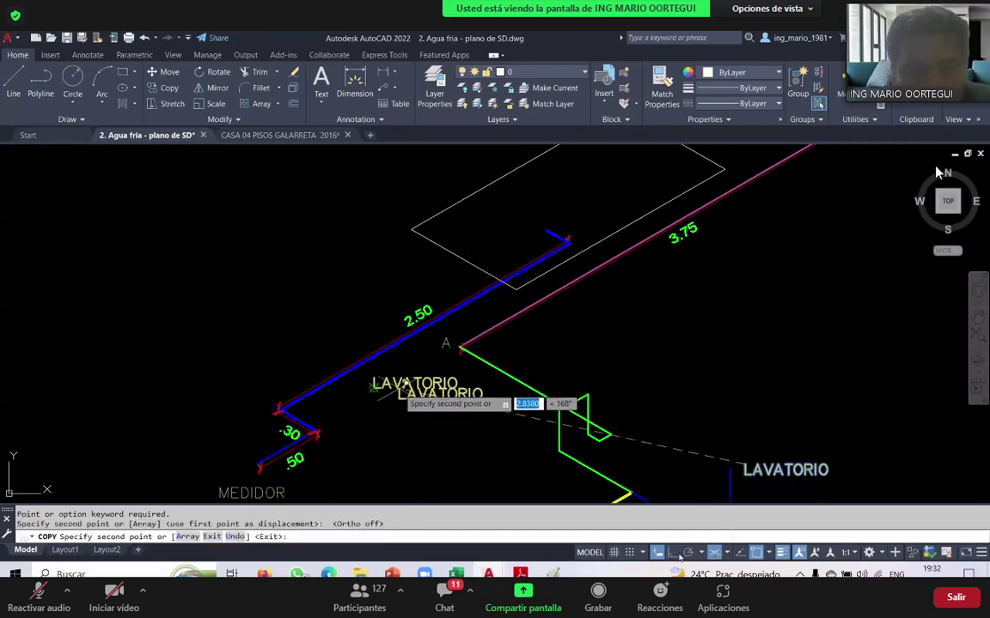
key("Escape")
Replace the copied LAVATORIO label's text with the pipe diameter 1/2"
double_click(438, 385)
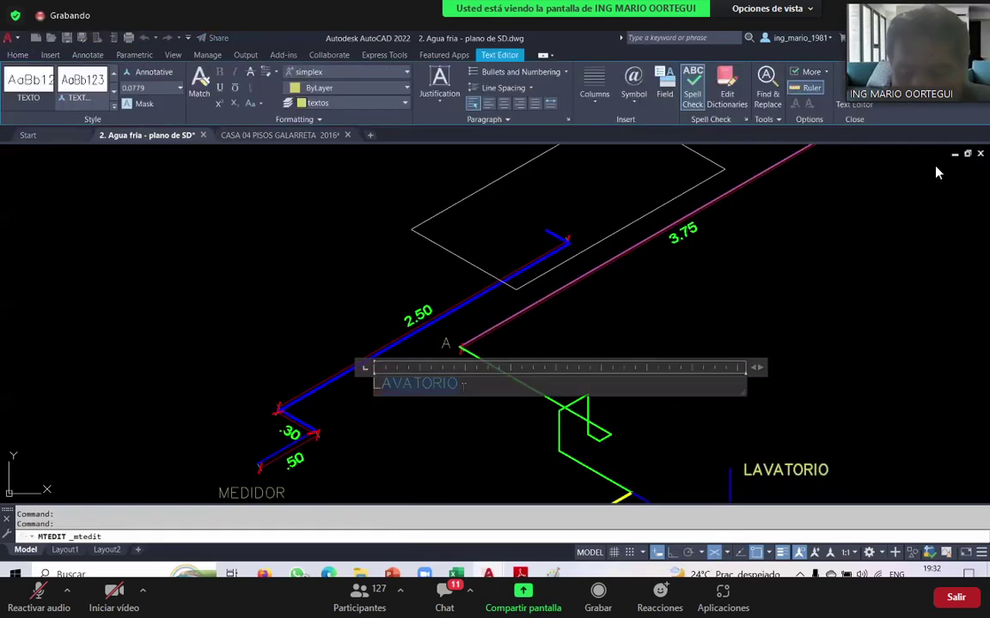
type("1/2")
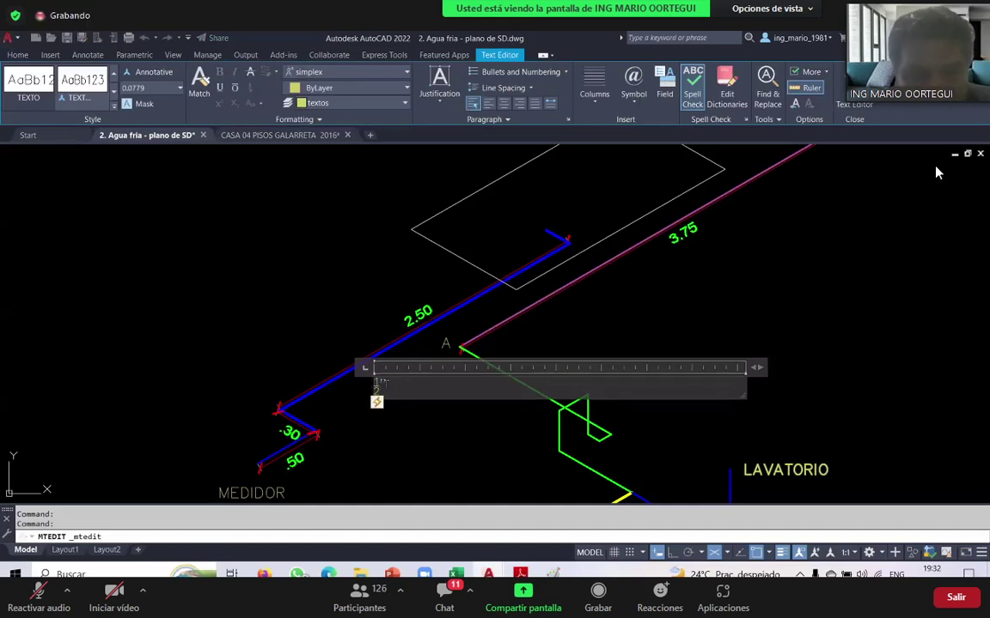
left_click(376, 387)
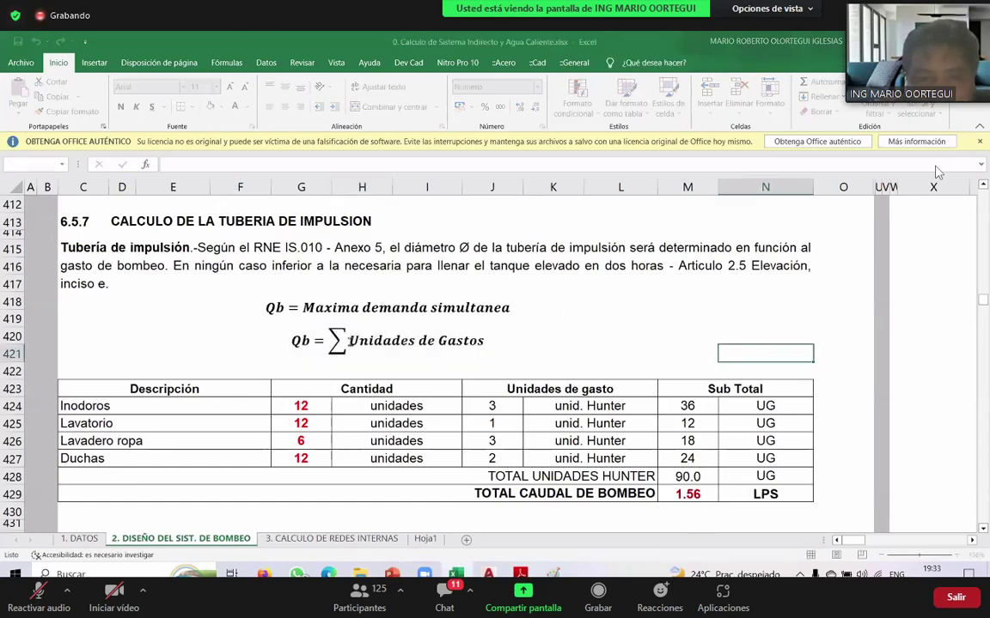
Switch to the 0. Calculo de sistema directo - CCI.xlsx workbook and enable editing while on the UNIDADES DE GASTO DEL PROYECTO sheet
key("ctrl+Page_Down")
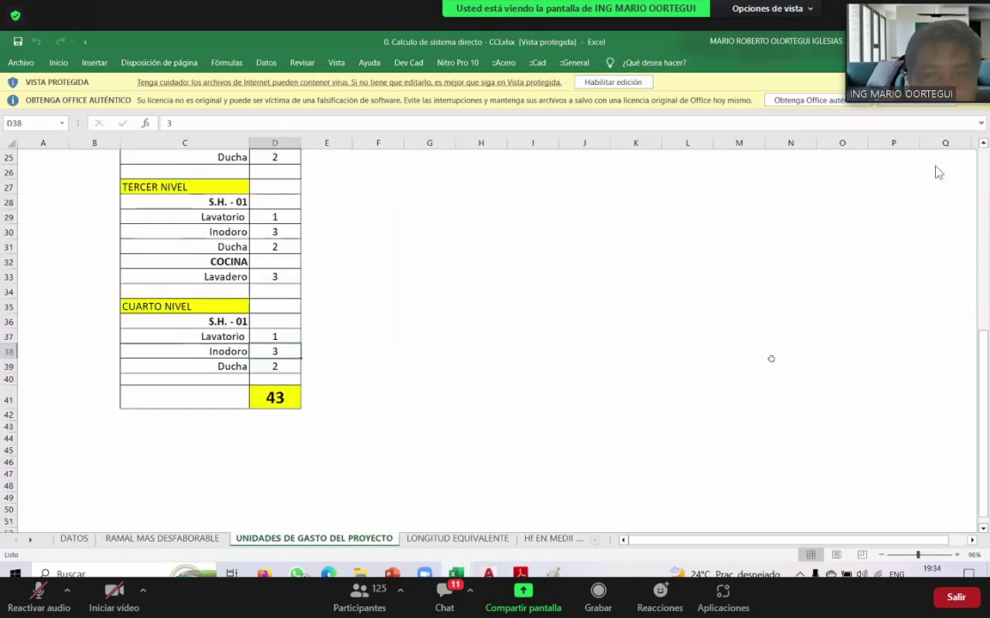
scroll(713, 317, "up", 8)
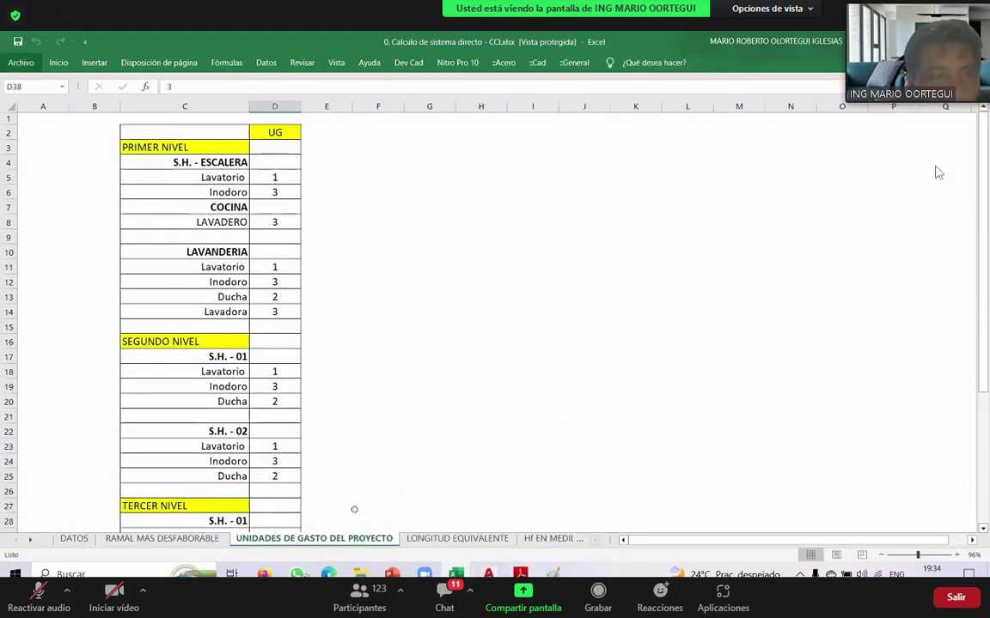
key("ctrl+s")
left_click(540, 338)
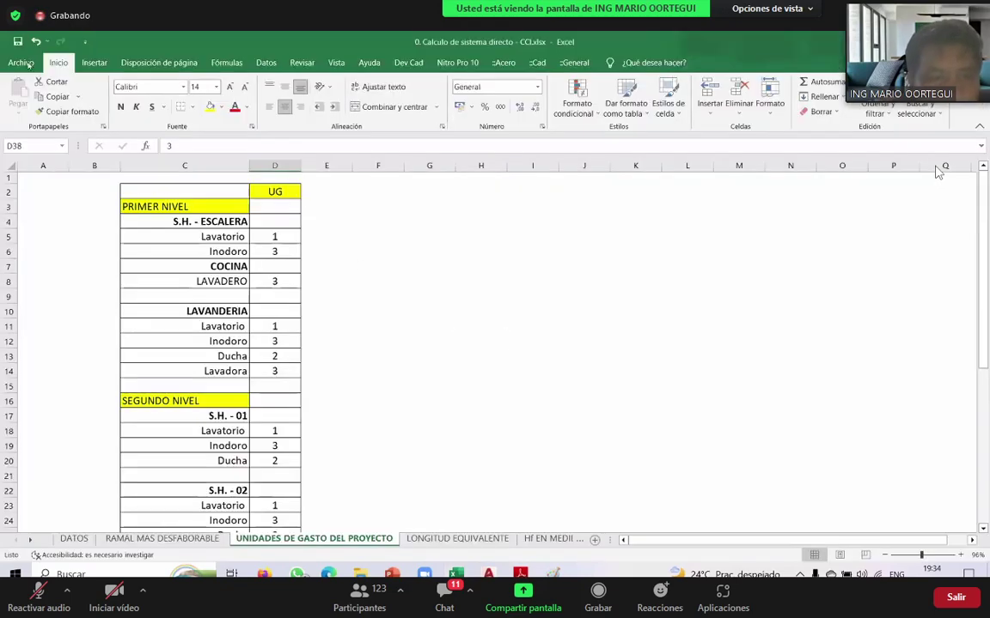
Review the fixture units of all four levels, then return to the 0. Calculo de Sistema Indirecto y Agua Caliente.xlsx workbook
scroll(938, 173, "down", 4)
scroll(58, 197, "down", 9)
scroll(474, 347, "up", 7)
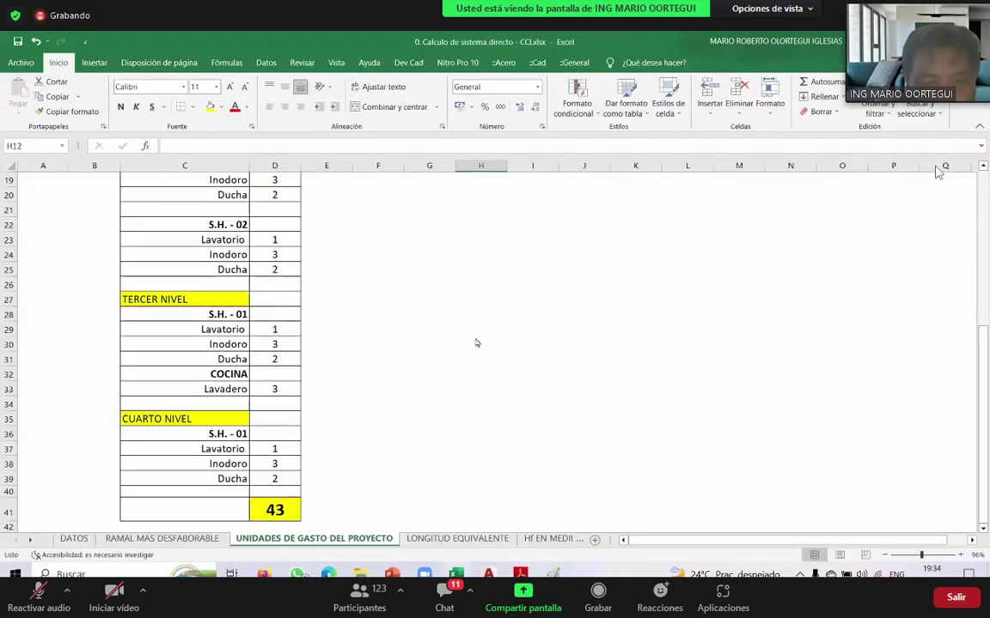
left_click(456, 574)
left_click(384, 521)
scroll(513, 353, "down", 3)
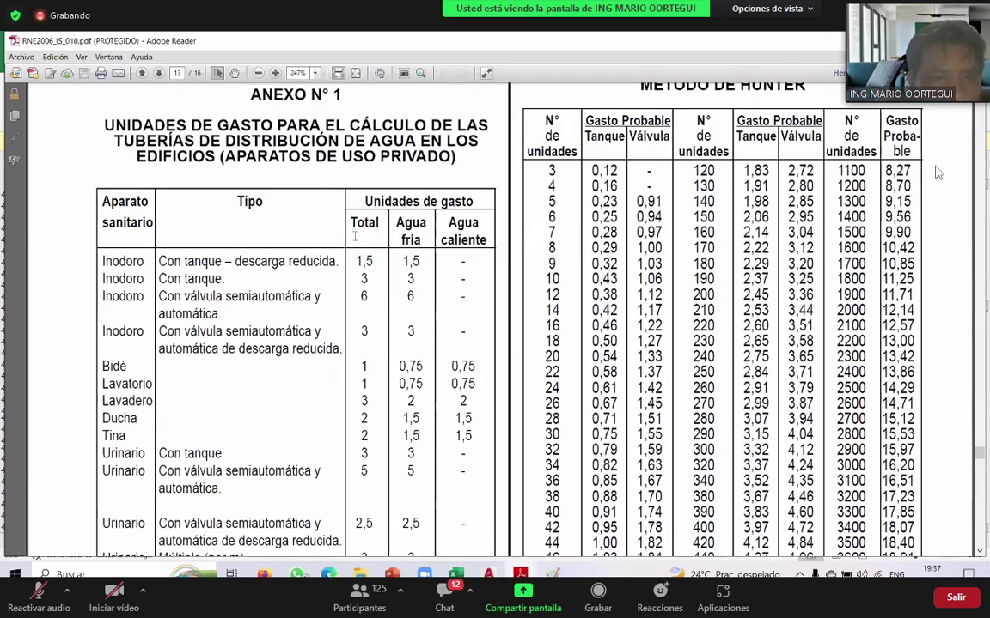
In Anexo N° 1 of RNE2006_IS_010.pdf, examine the Total and Agua fría units for the Inodoro con tanque – descarga reducida
left_click_drag(355, 236, 369, 262)
left_click(359, 265)
left_click(387, 256)
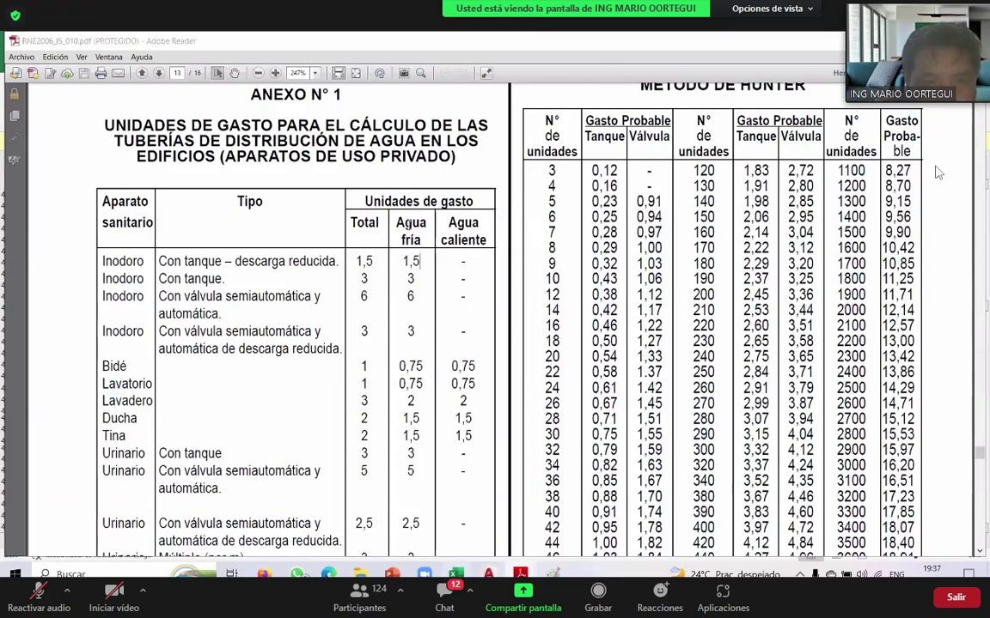
Return to the indirect-system workbook in Excel and change the UG header in F424 to UG DE AGUA FRIA
mouse_move(456, 573)
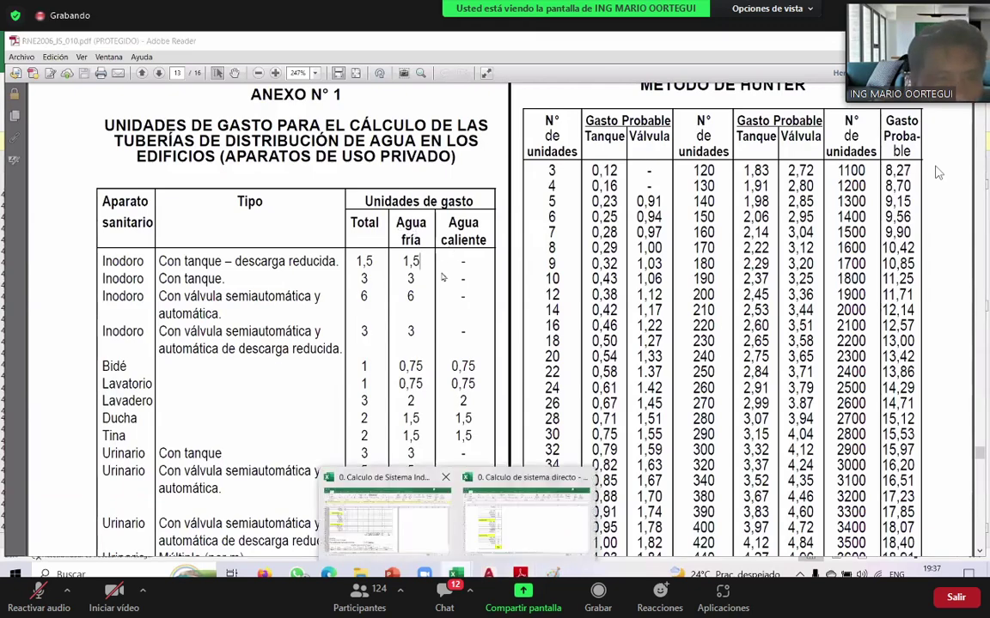
left_click(386, 519)
scroll(408, 232, "up", 9)
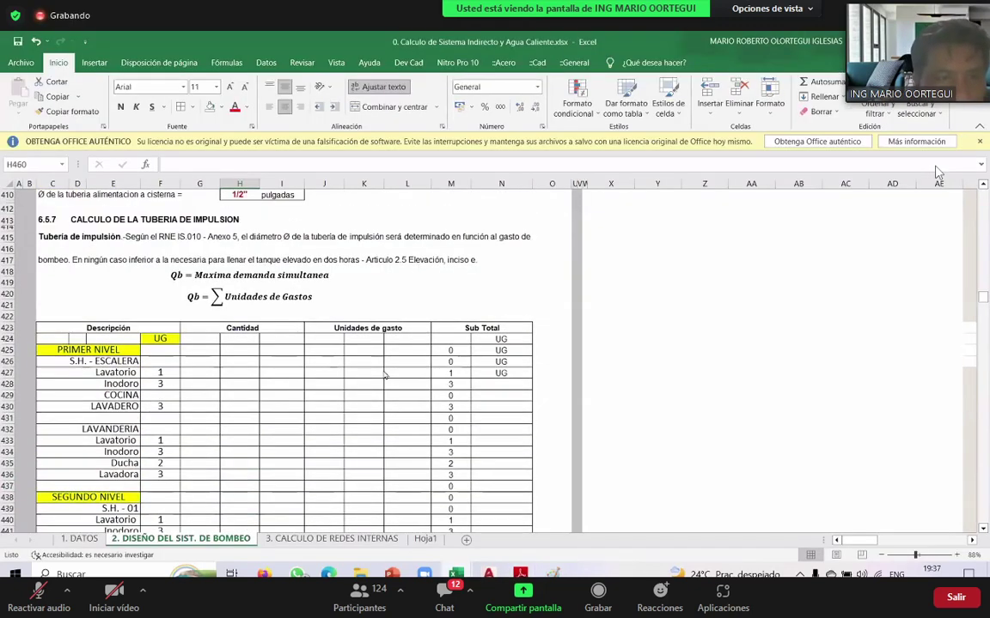
key("F2")
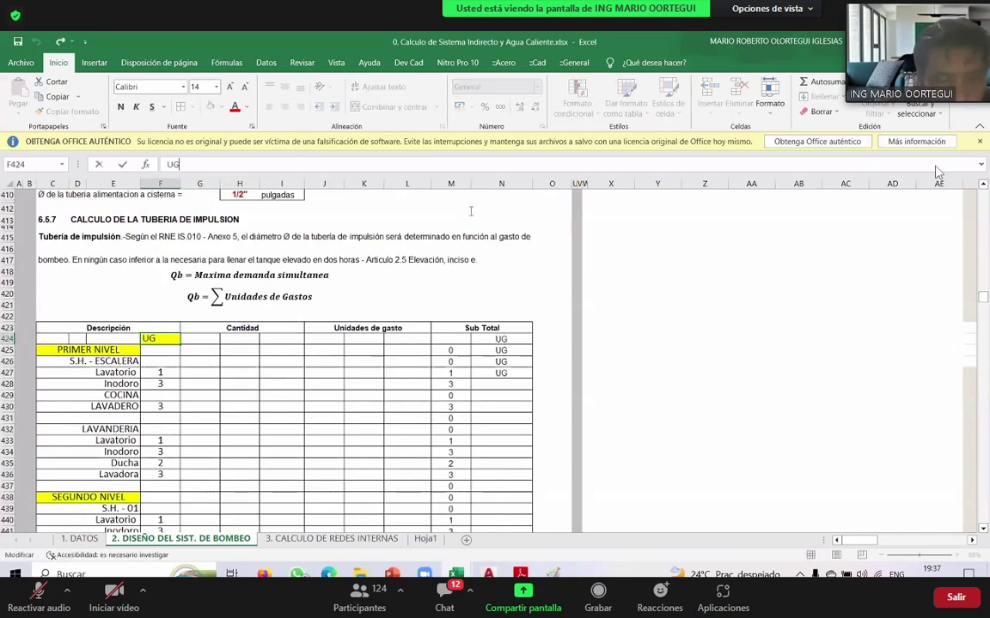
type("DE AGUA FRIA")
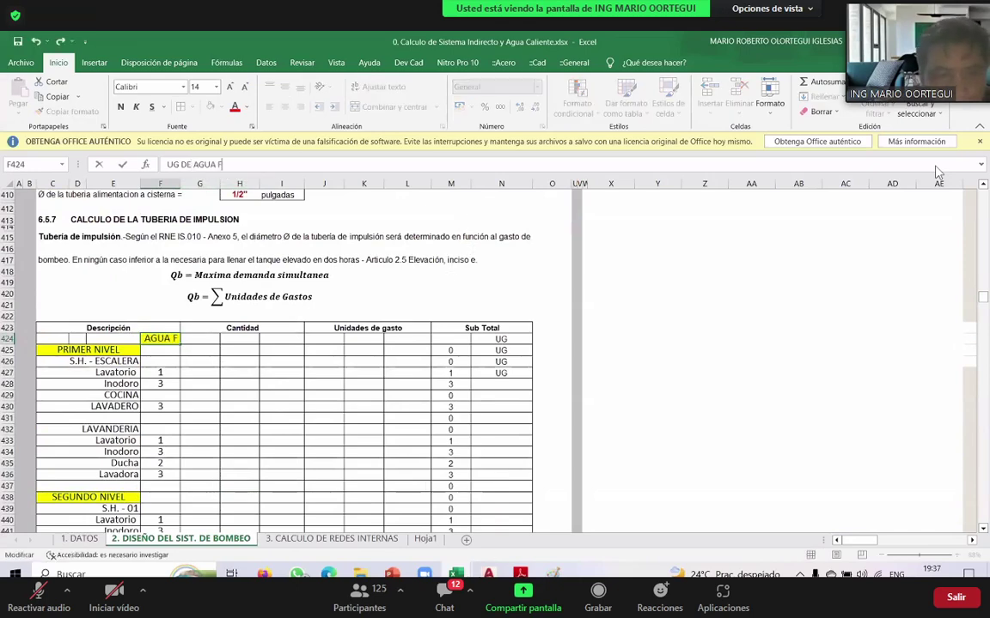
left_click(238, 395)
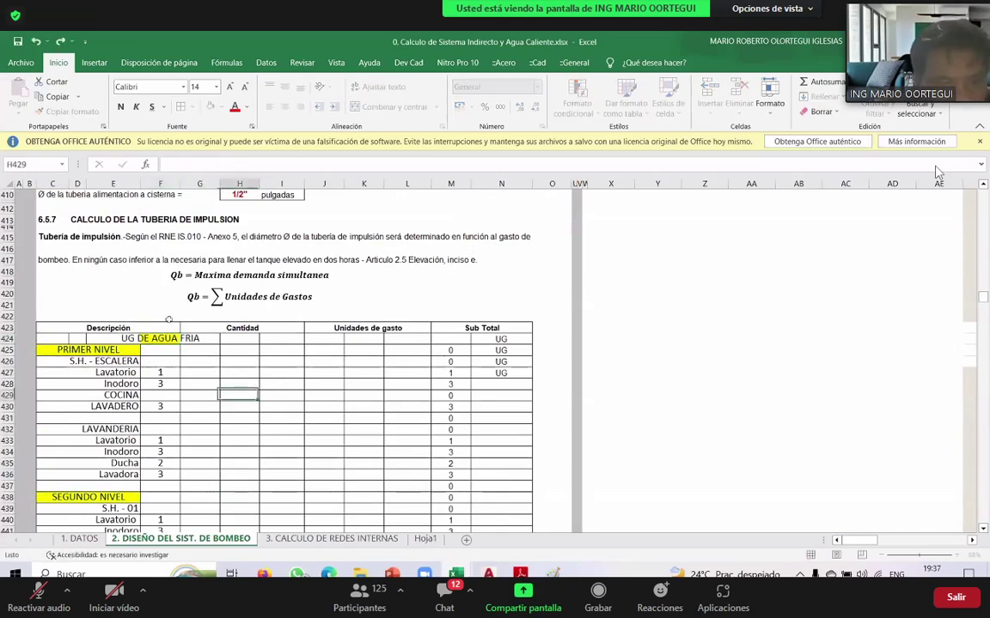
Wrap the text of header F424 and enlarge column F and row 424 so it fits on two lines
left_click(168, 337)
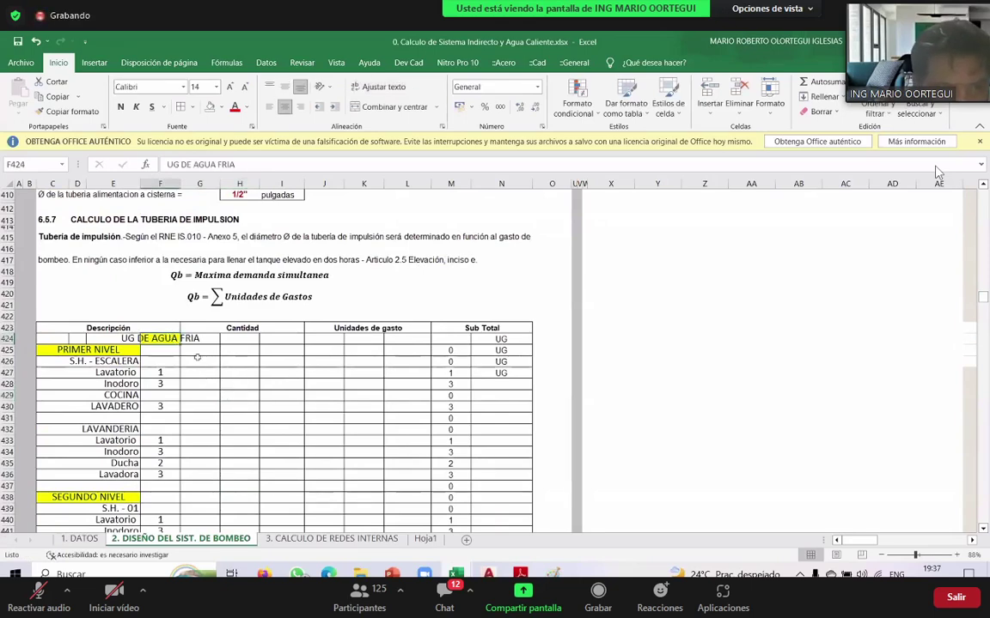
left_click(159, 340)
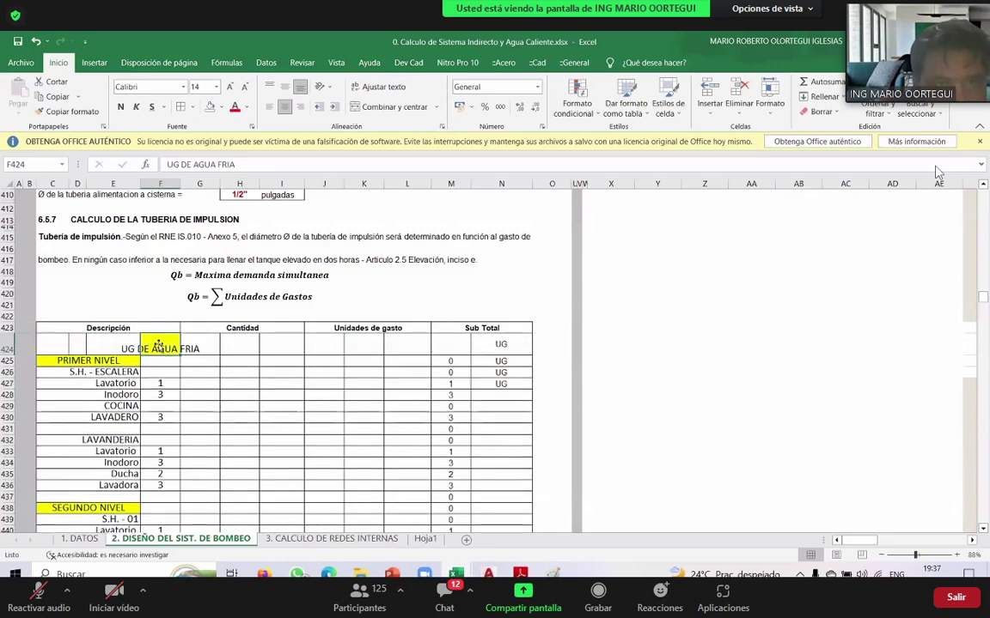
left_click(379, 87)
left_click_drag(179, 183, 216, 183)
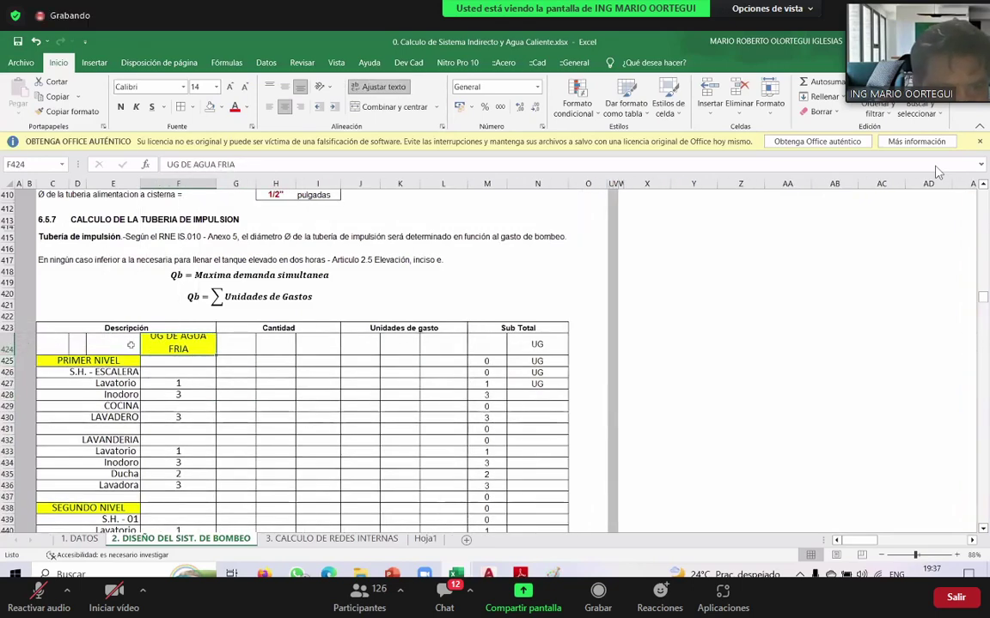
left_click_drag(16, 354, 16, 368)
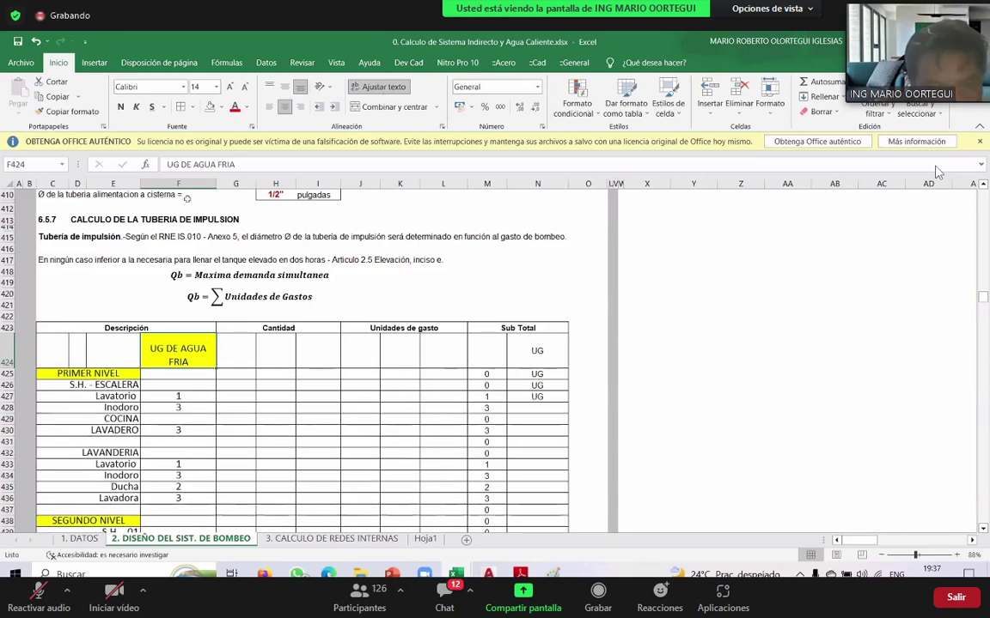
Copy header F424 into G424, change it to UG DE AGUA CALIENTE, and widen column G so it fits on two lines
key("ctrl+c")
key("Right")
key("ctrl+v")
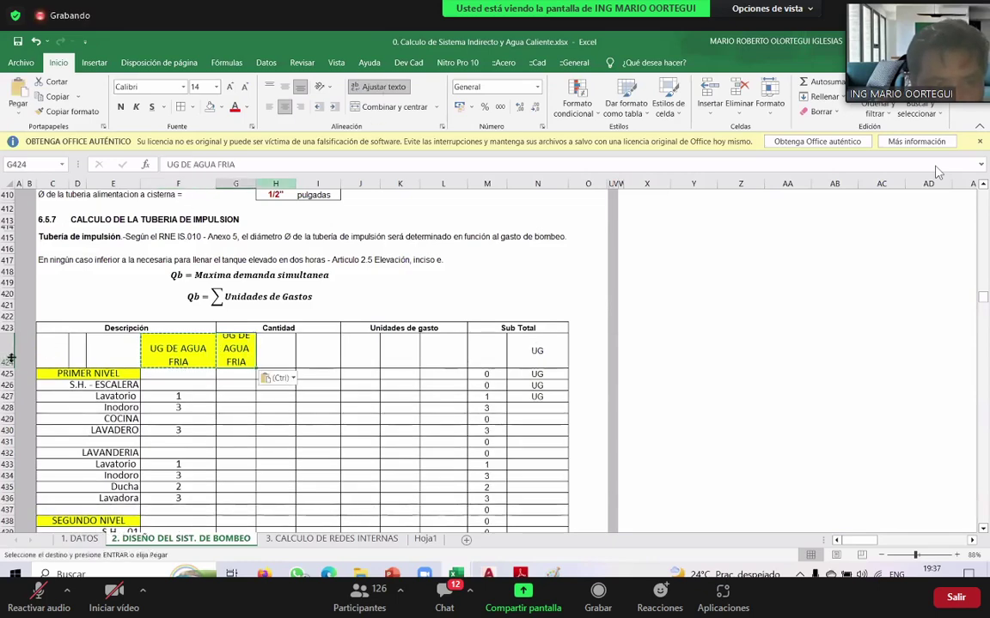
left_click_drag(256, 183, 304, 183)
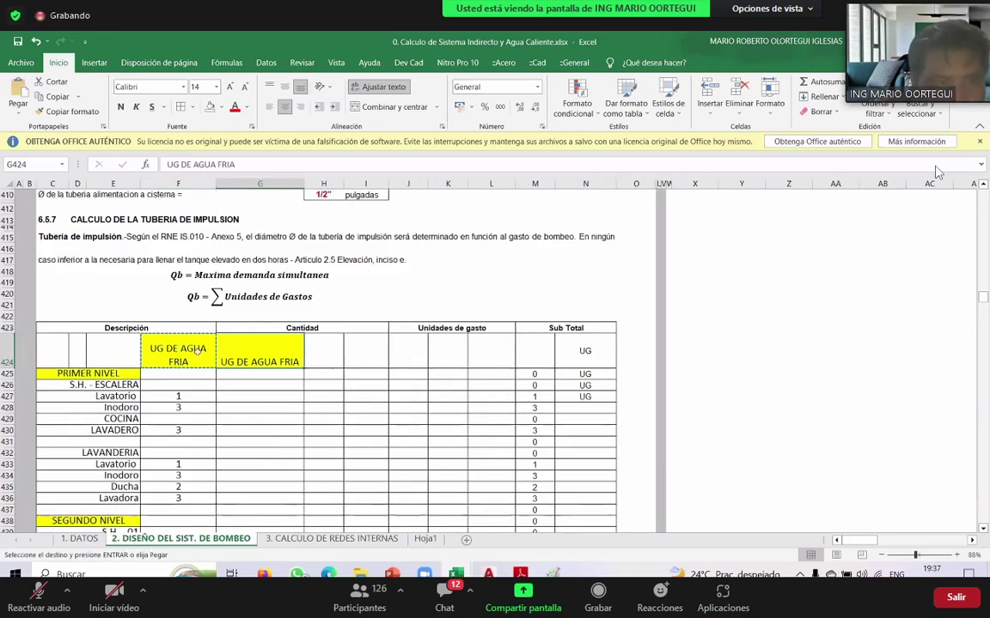
double_click(226, 164)
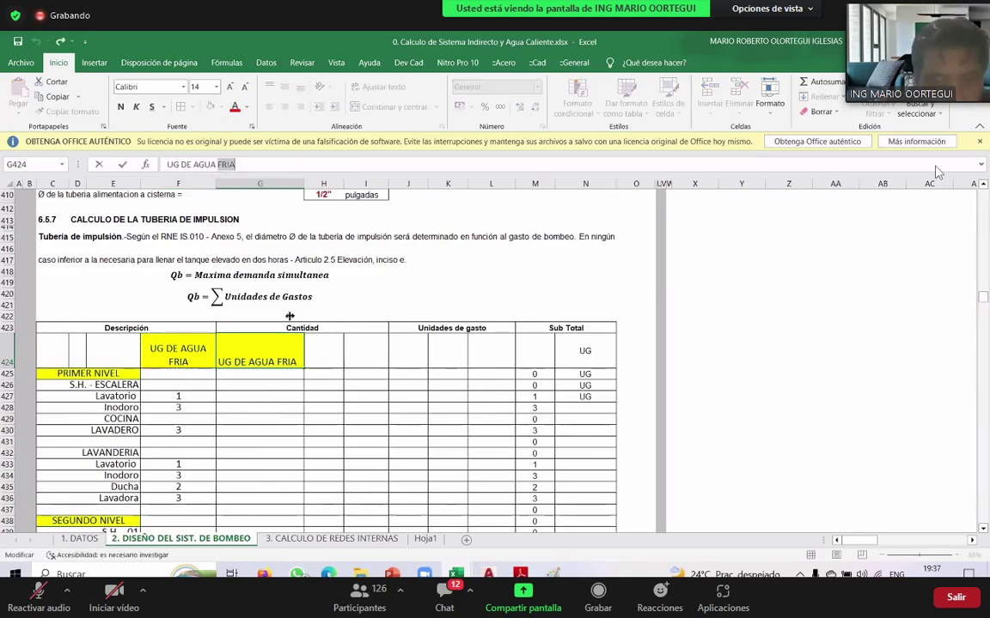
type("CALIENTE")
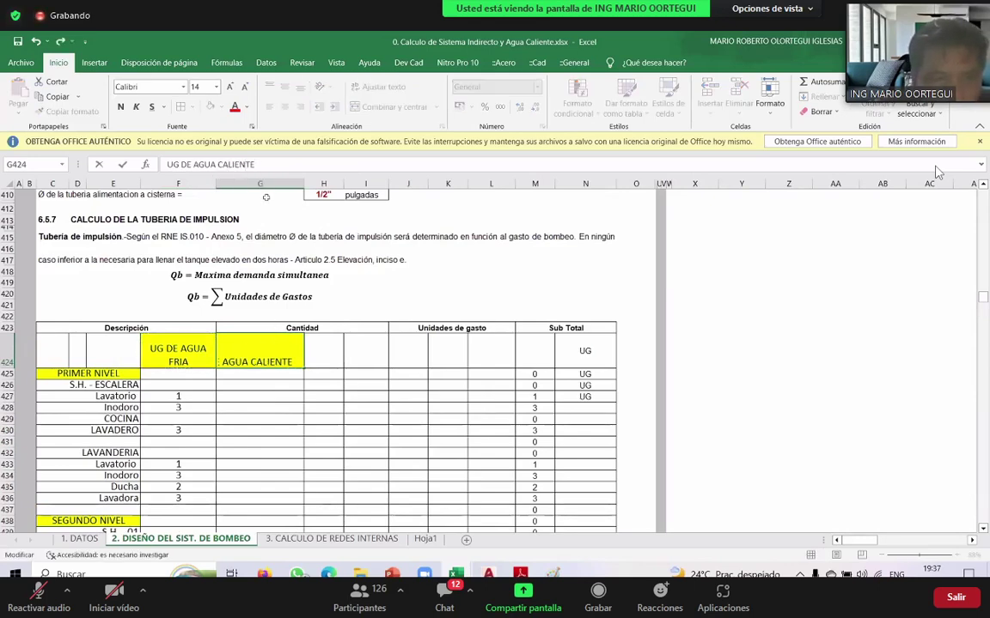
key("ctrl+Return")
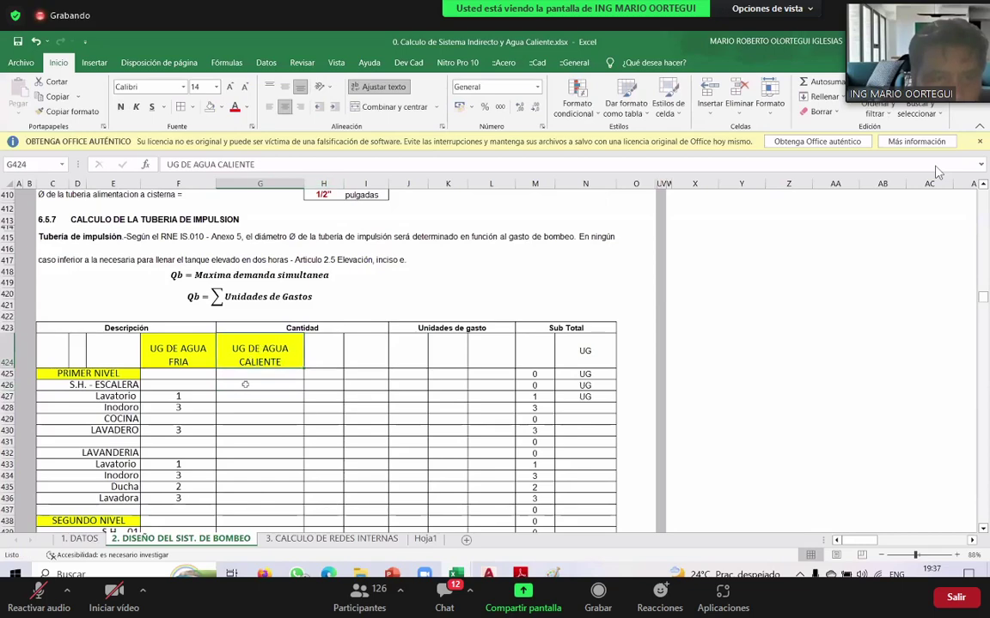
mouse_move(304, 184)
left_mouse_down()
mouse_move(272, 184)
mouse_move(286, 184)
left_mouse_up()
In Anexo N° 1 of RNE2006_IS_010.pdf, look up the Agua fría and Agua caliente units for the Lavatorio
left_click(306, 347)
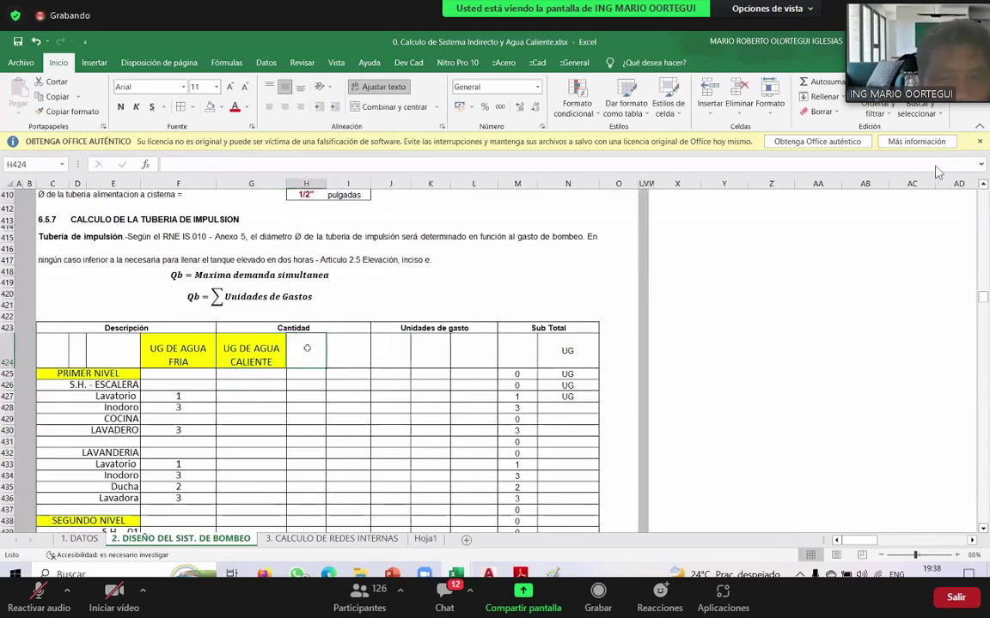
scroll(293, 344, "down", 3)
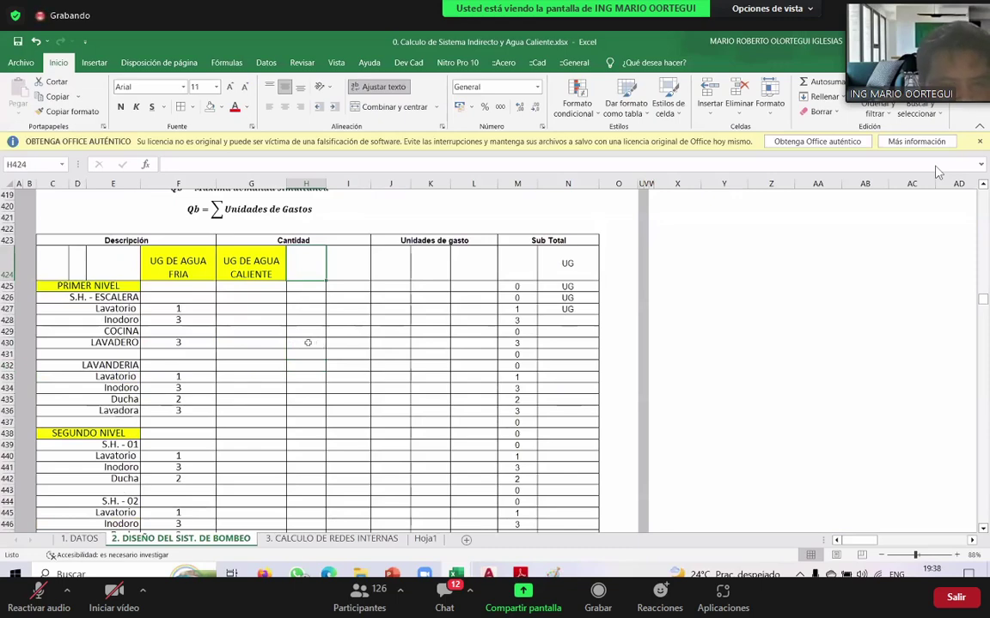
left_click(203, 309)
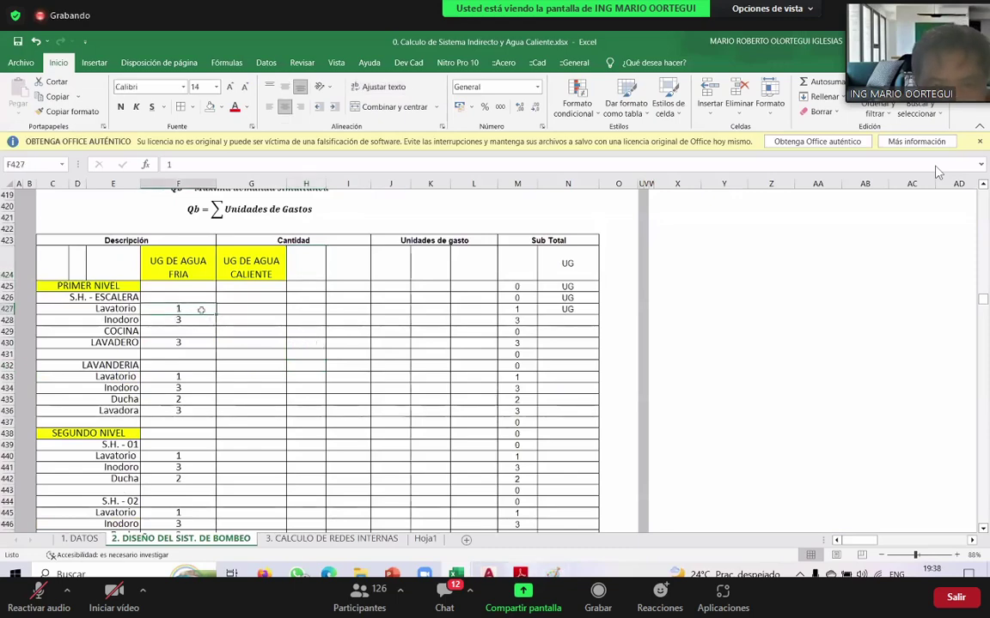
left_click(520, 574)
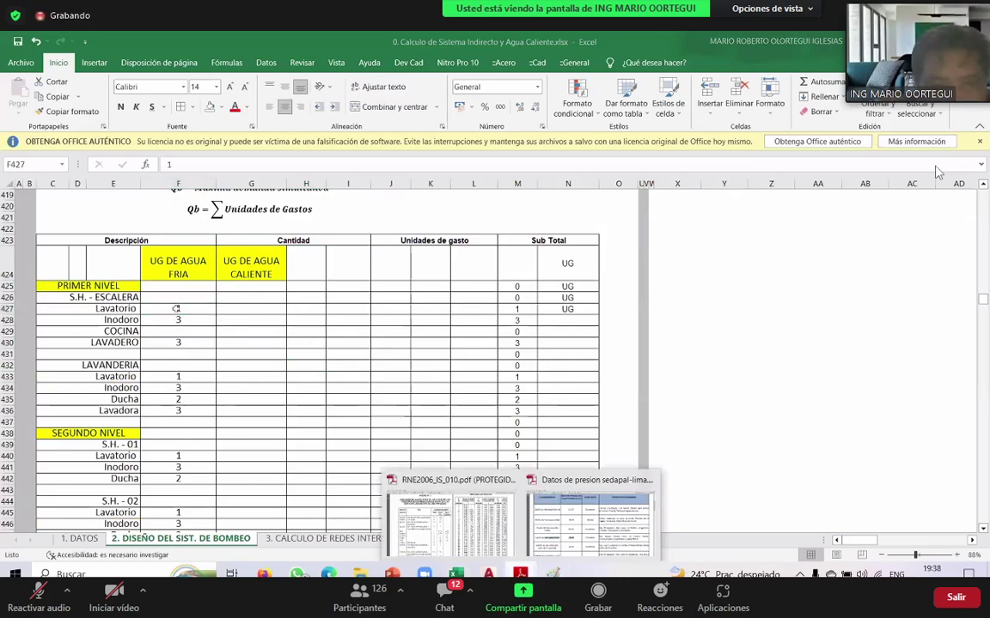
left_click(407, 505)
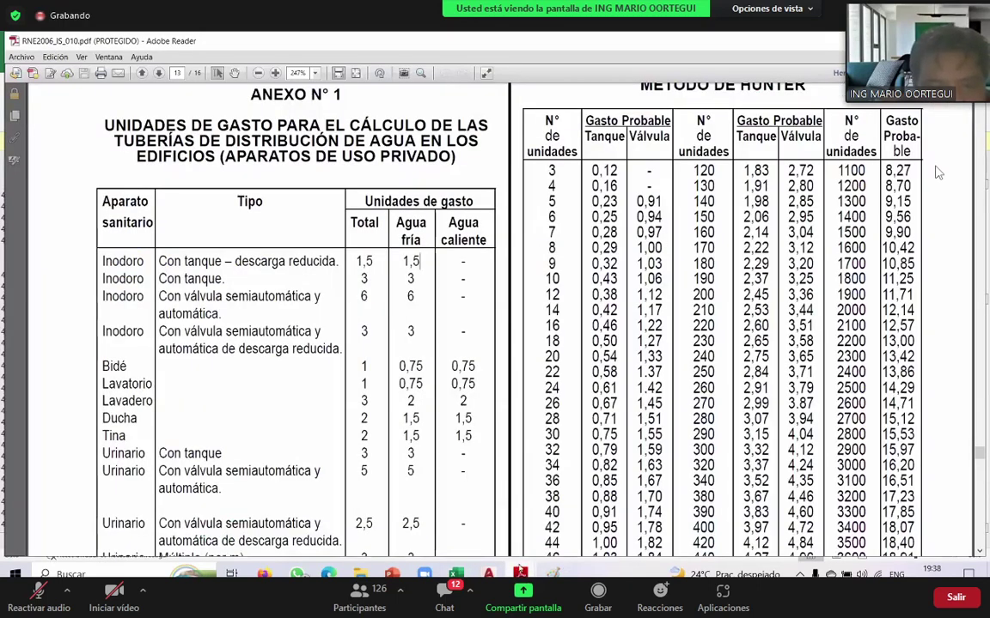
Return to the indirect-system workbook in Excel and enter 0.75 cold and 0.75 hot water units for the first-level S.H. - ESCALERA Lavatorio
left_click(456, 573)
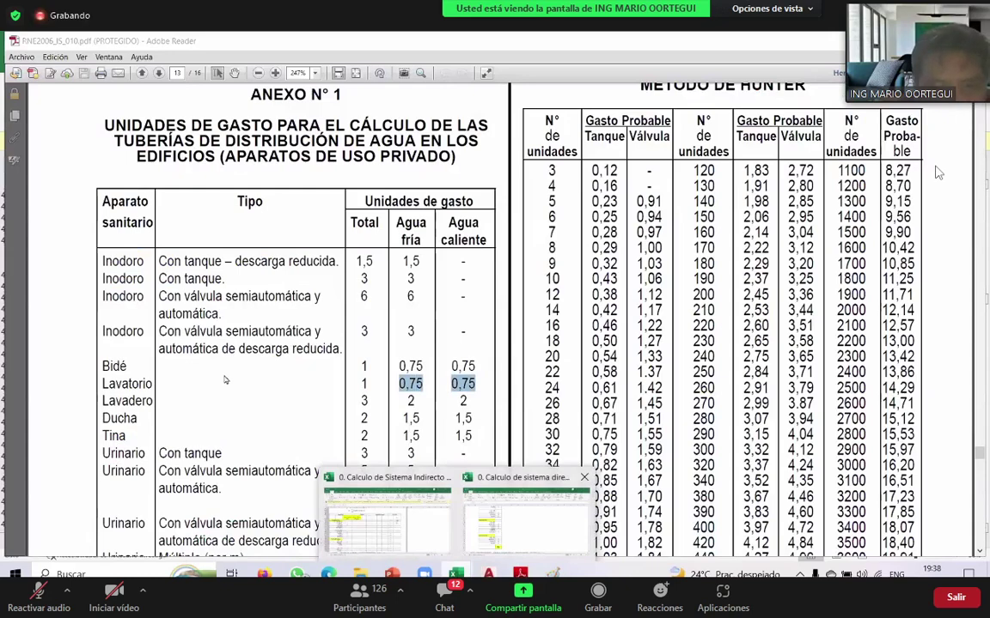
left_click(526, 515)
key("alt+Tab")
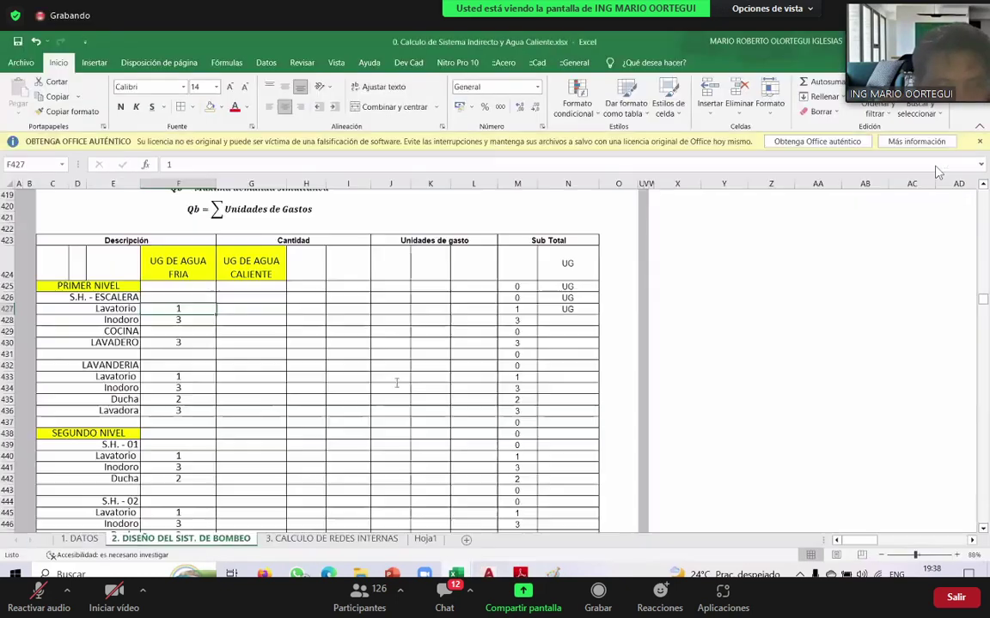
type("0.75")
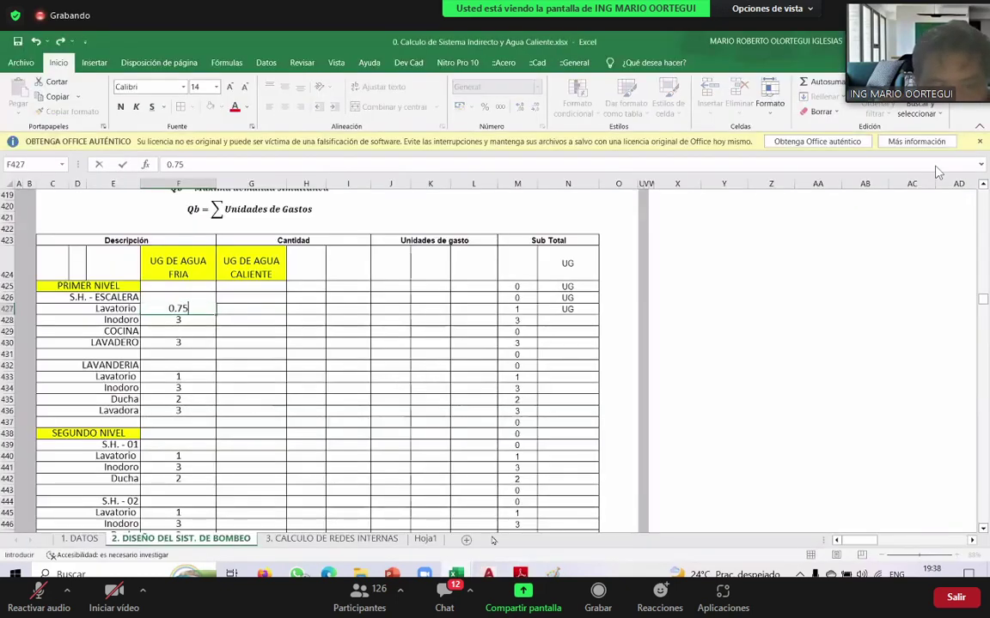
key("Tab")
type("0.7")
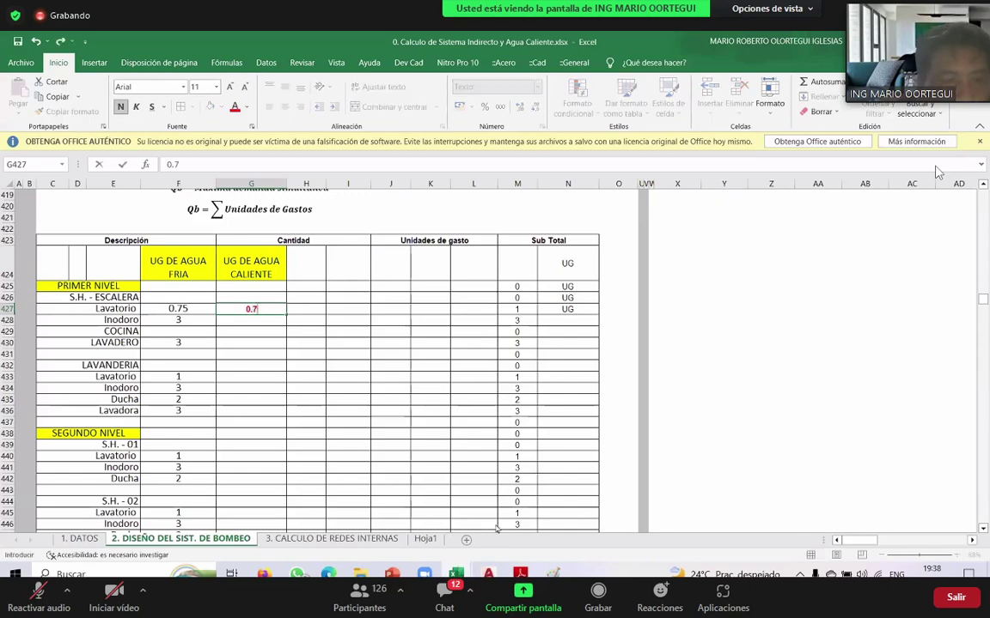
type("5")
key("Return")
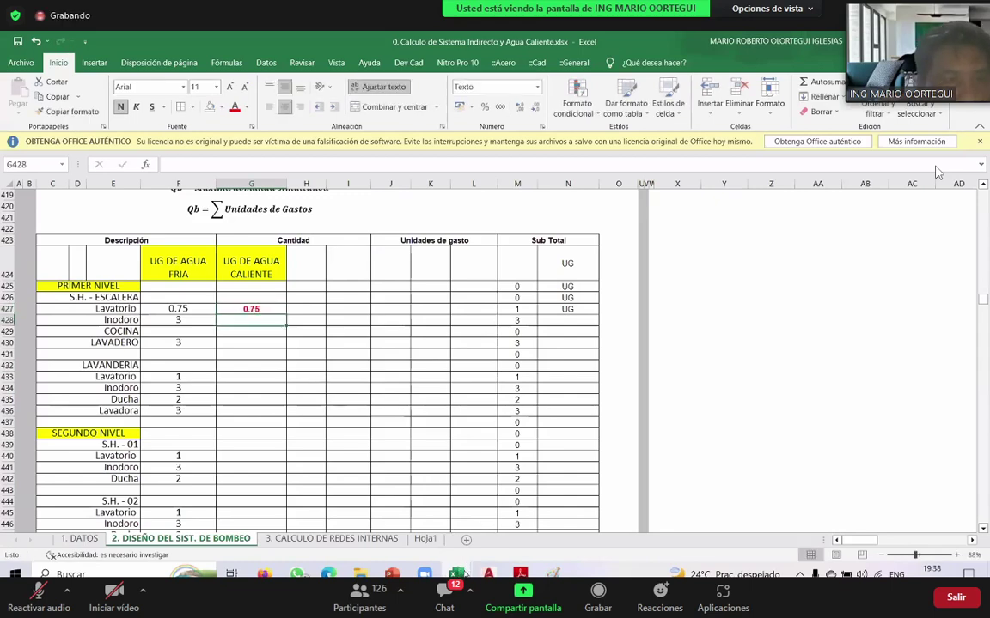
Apply the formatting of cold water cell F427 to hot water cell G427
left_click(178, 309)
left_click(67, 111)
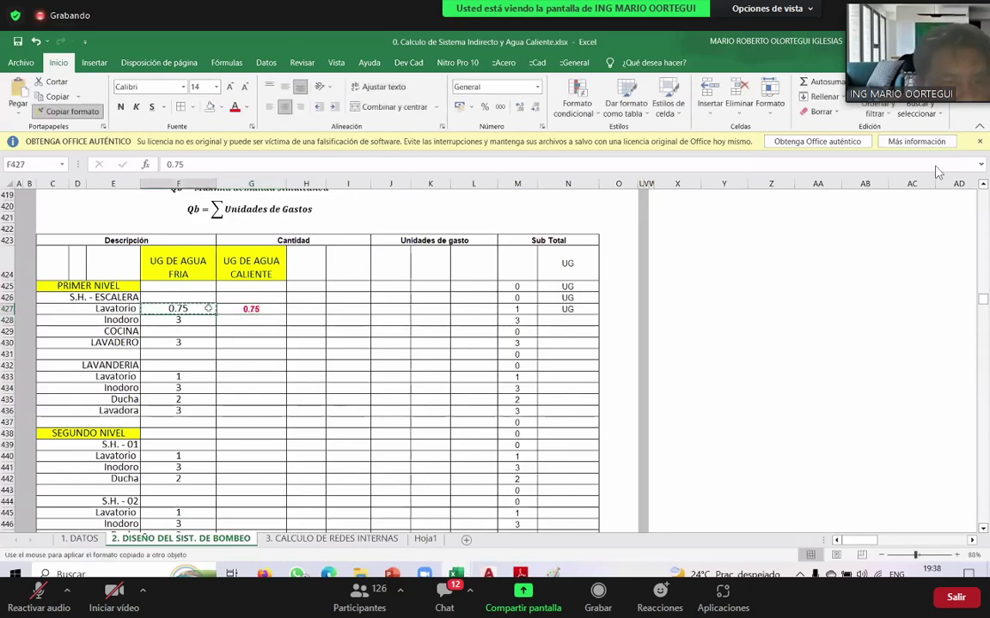
left_click_drag(208, 307, 275, 311)
left_click(258, 330)
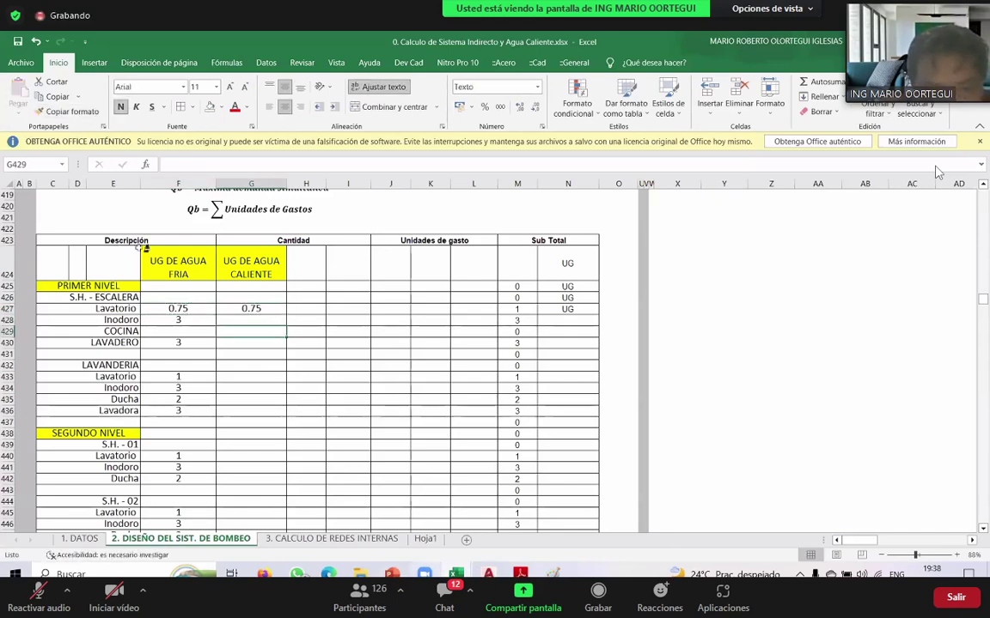
Switch back to RNE2006_IS_010.pdf in Adobe Reader to consult the fixture units again
left_click(520, 573)
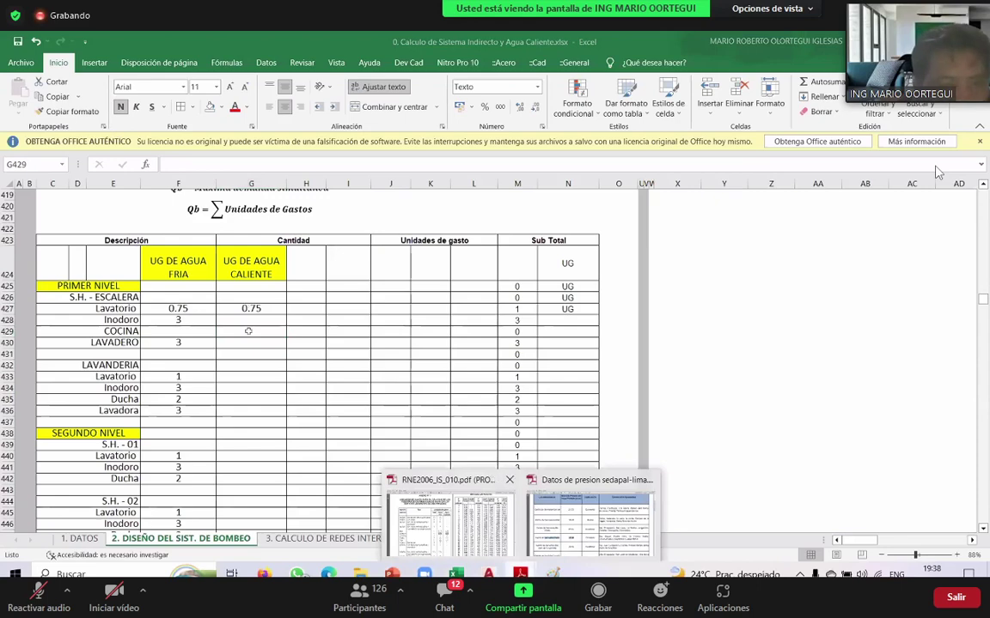
left_click(449, 514)
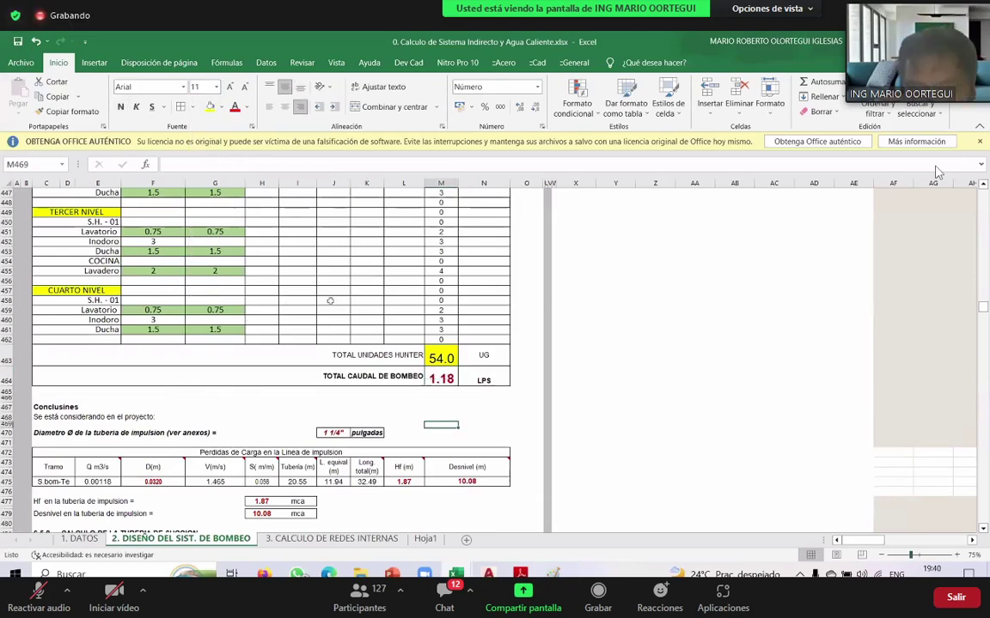
Check the Q m3/s formula in E475 of the impulsion head-loss table and highlight the cell in yellow
left_click_drag(911, 555, 915, 555)
scroll(448, 354, "down", 3)
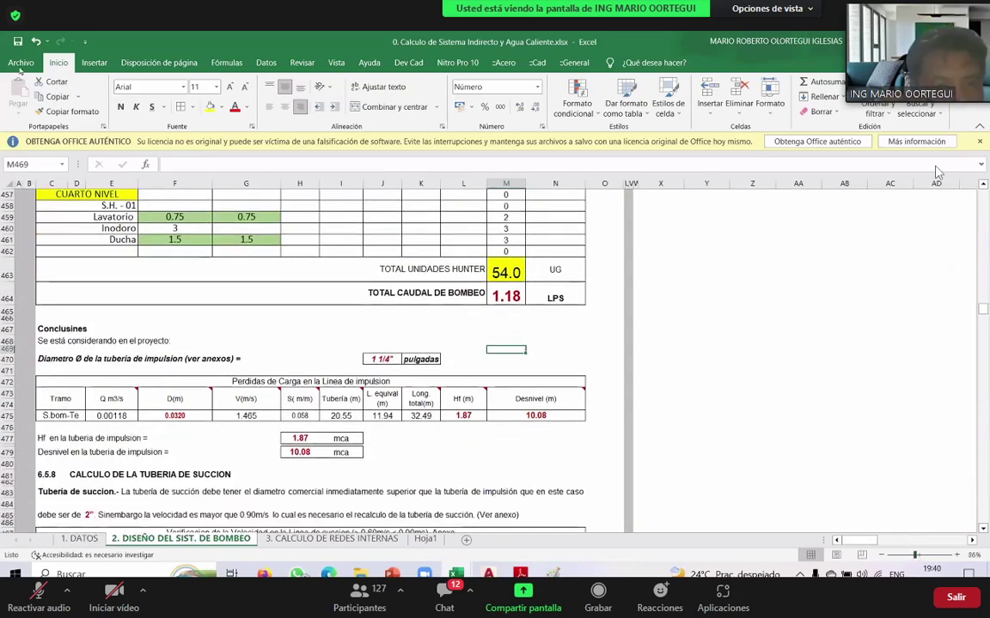
left_click(111, 416)
key("F2")
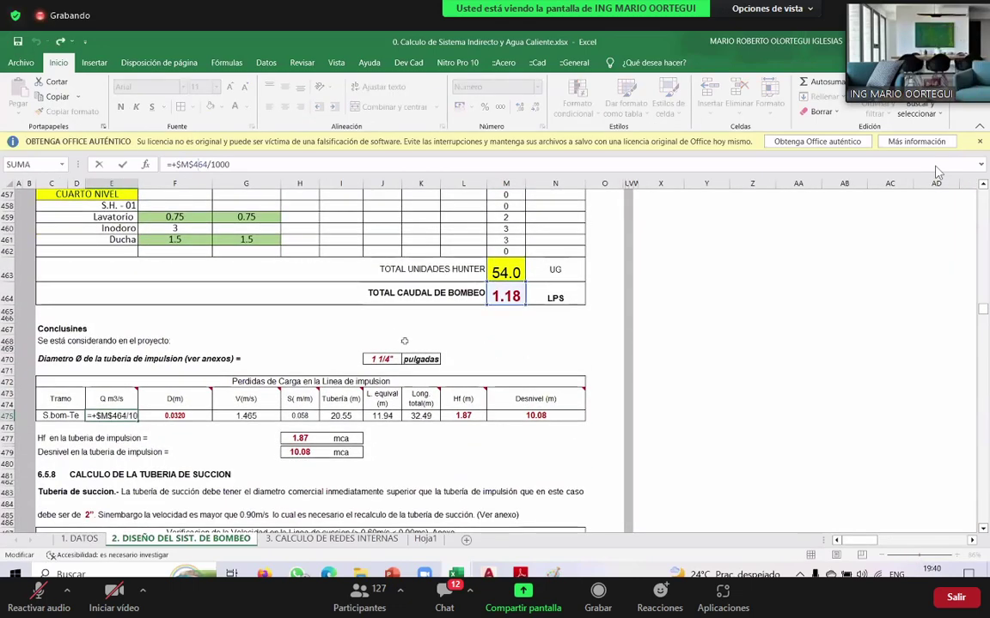
key("Escape")
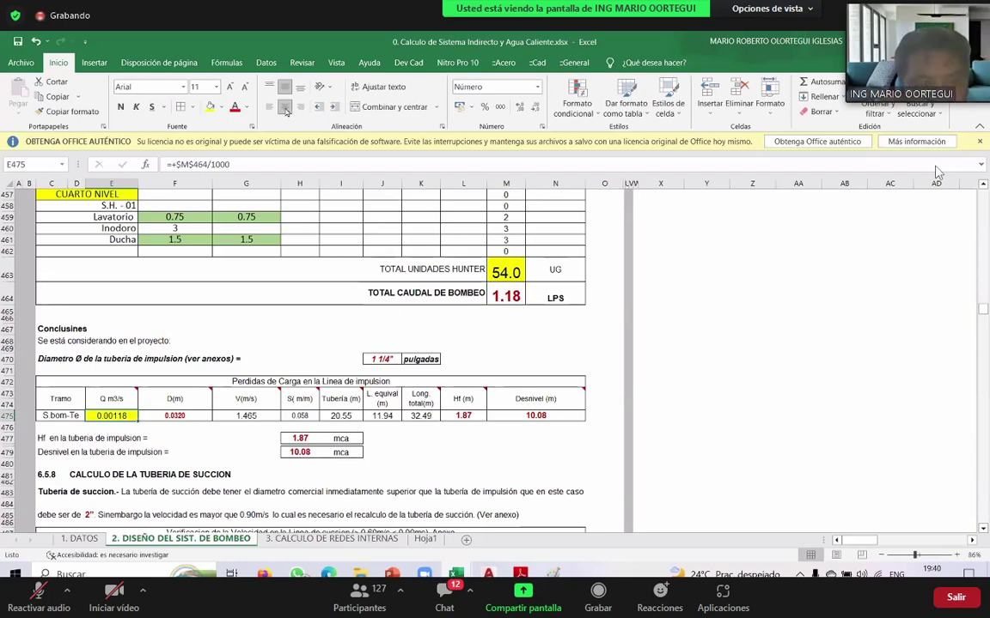
Set the impulsion line's diameter D(m) in F475 to 0.0258
key("Right")
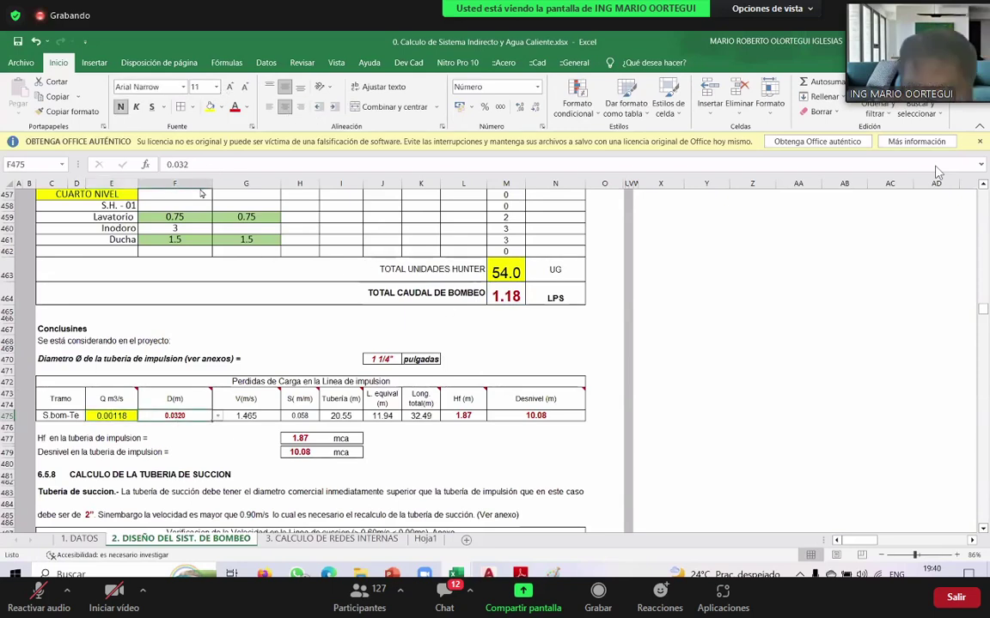
scroll(437, 389, "up", 1, "ctrl")
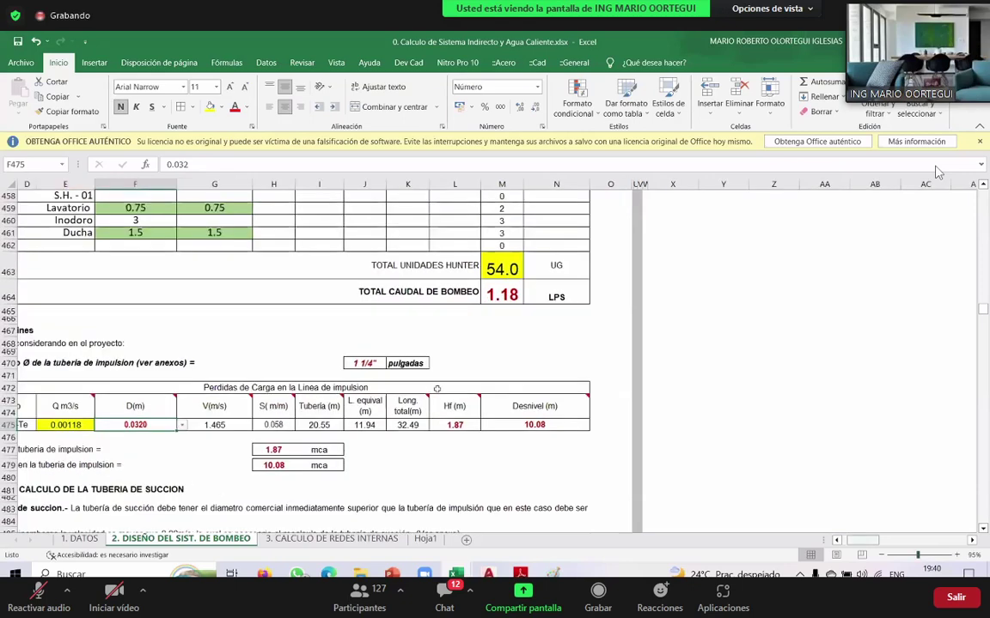
scroll(849, 478, "left", 1)
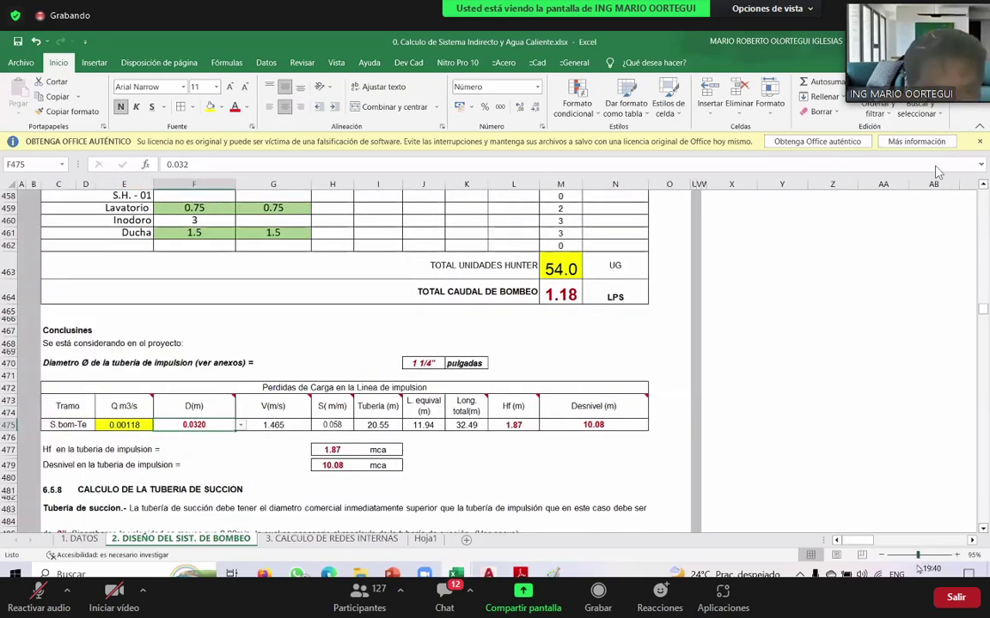
key("alt+Down")
key("Up")
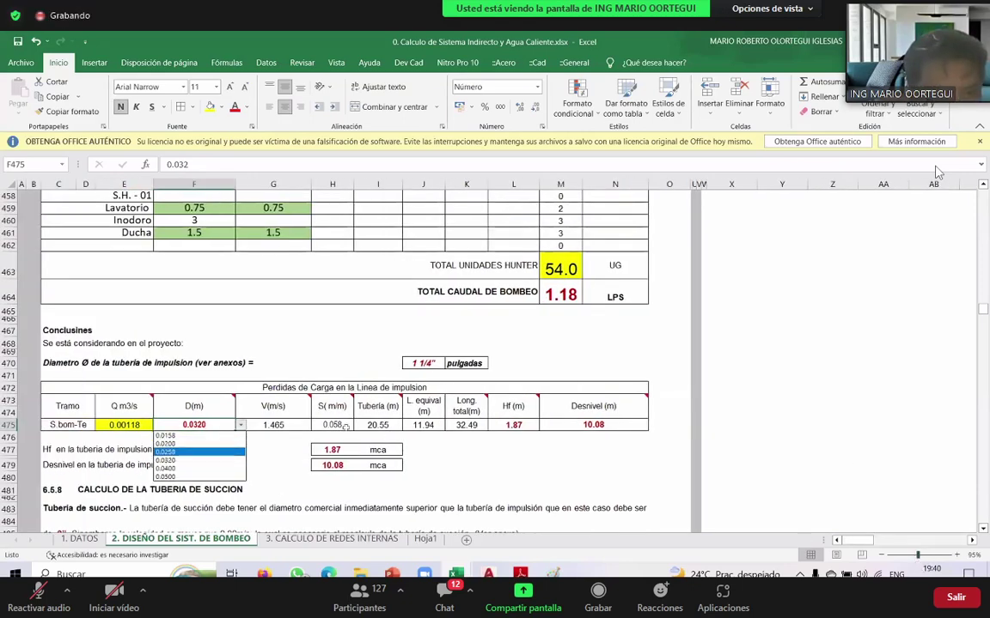
key("Return")
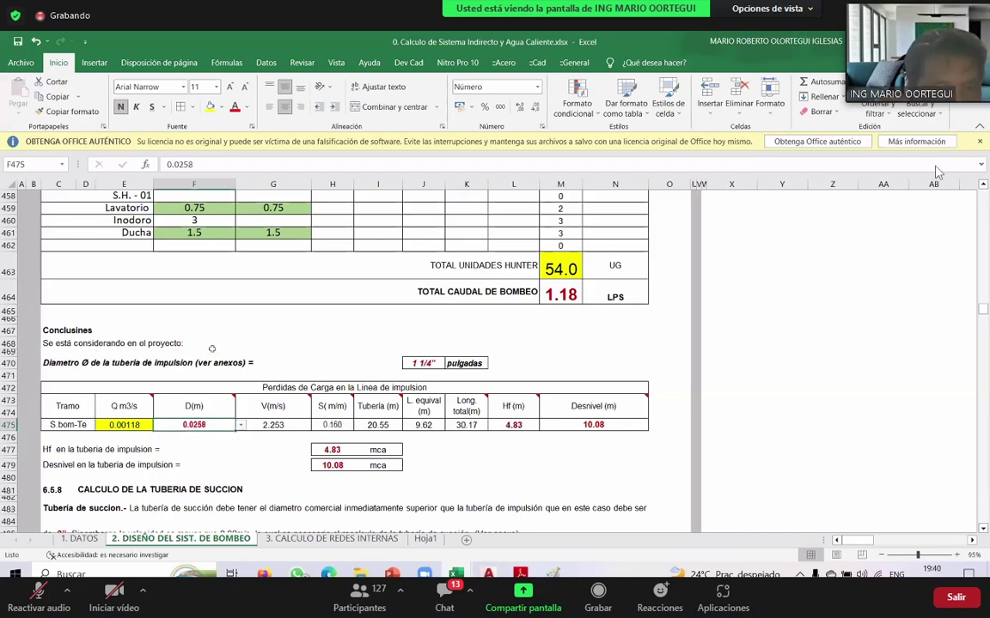
Check the velocity formula in G475 of the impulsion head-loss table
key("Right")
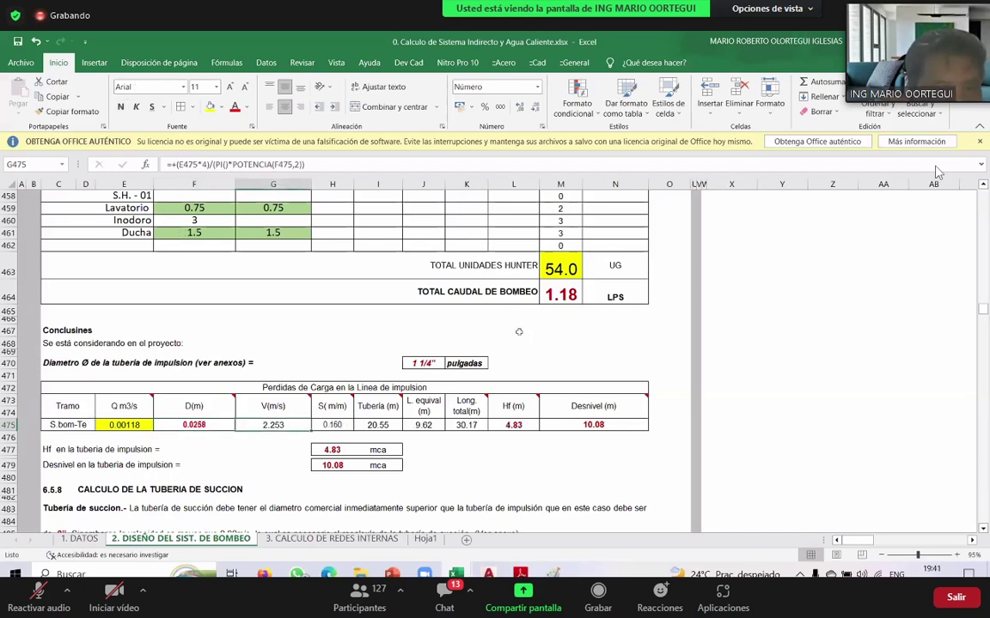
key("Left")
key("Right")
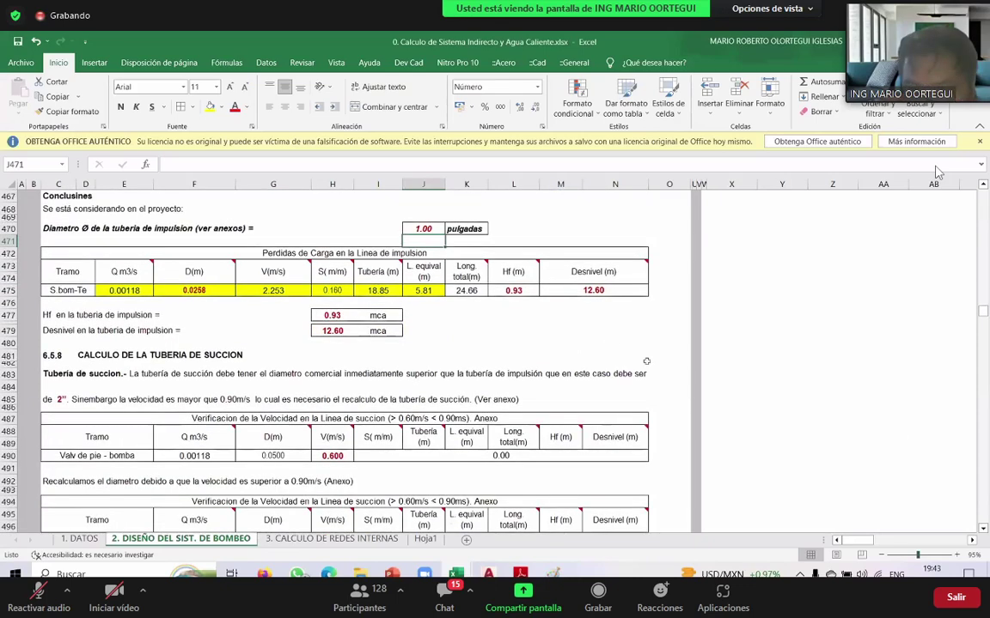
Review section 6.5.8 on the suction pipe, including its velocity verification tables
left_click_drag(917, 556, 920, 558)
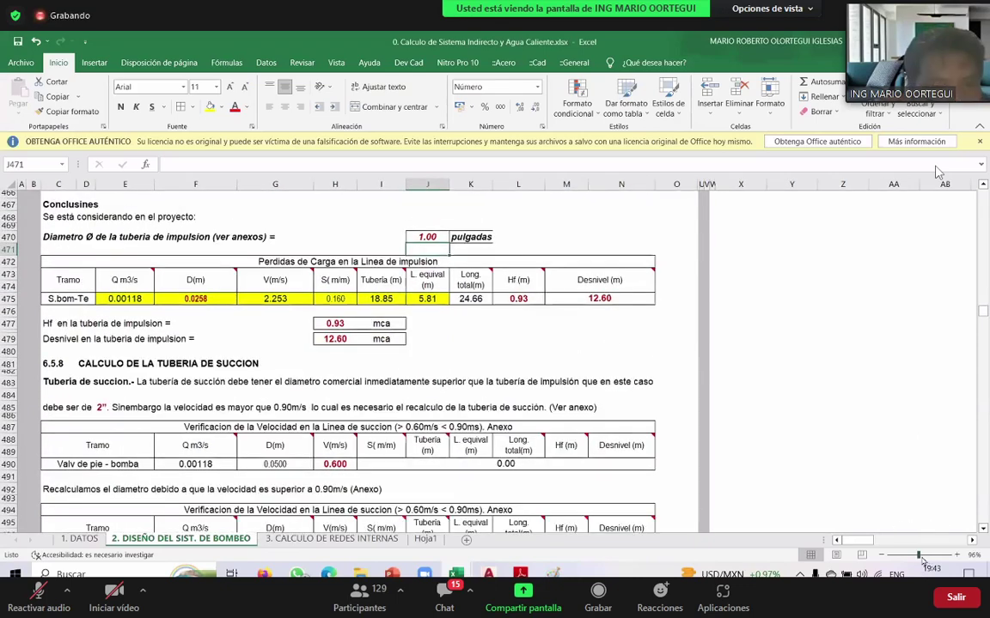
scroll(547, 448, "down", 2)
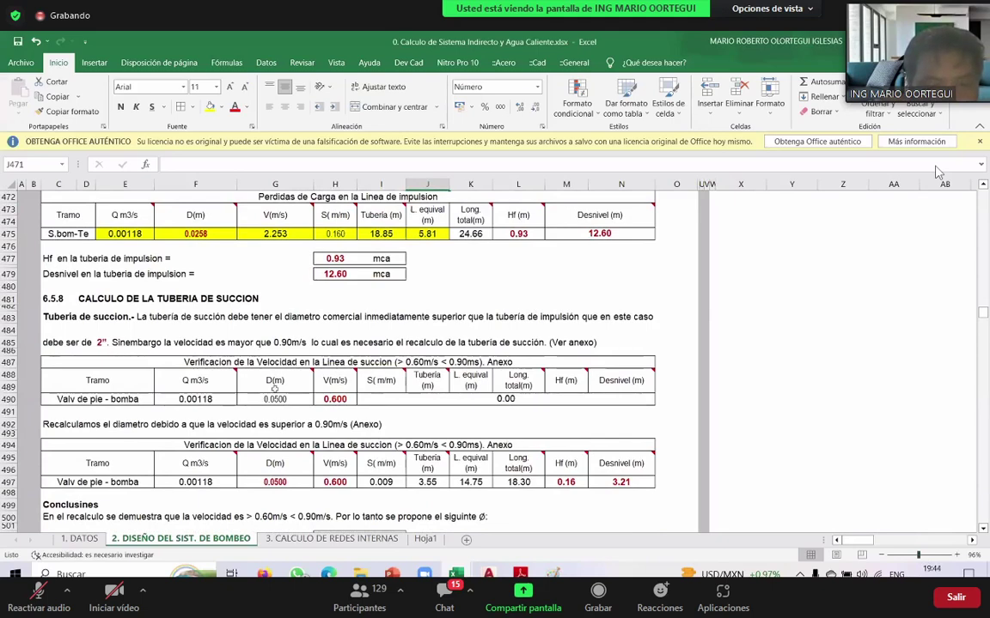
scroll(352, 416, "up", 1)
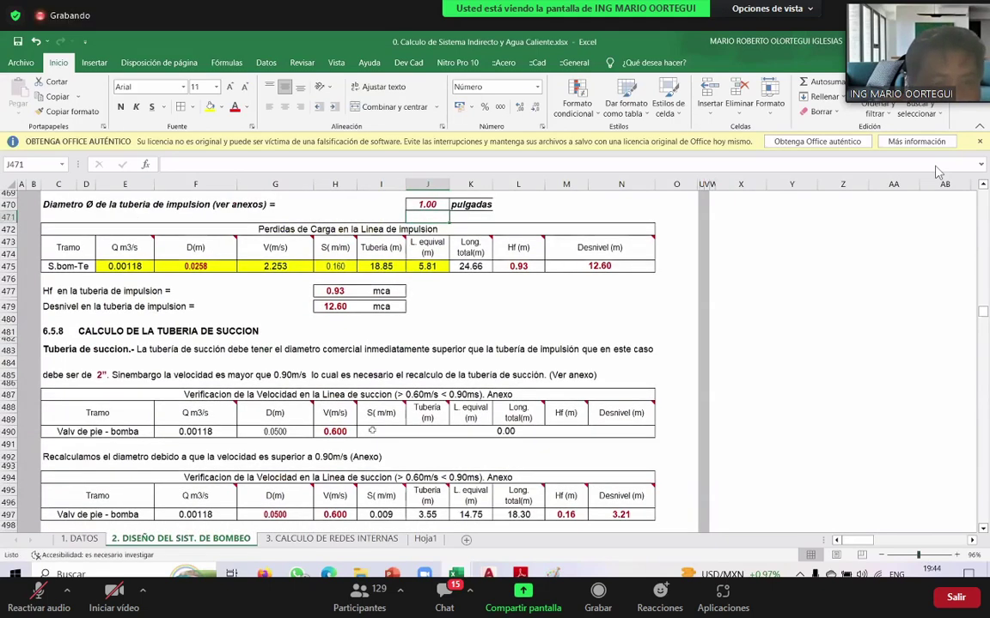
left_click(398, 374)
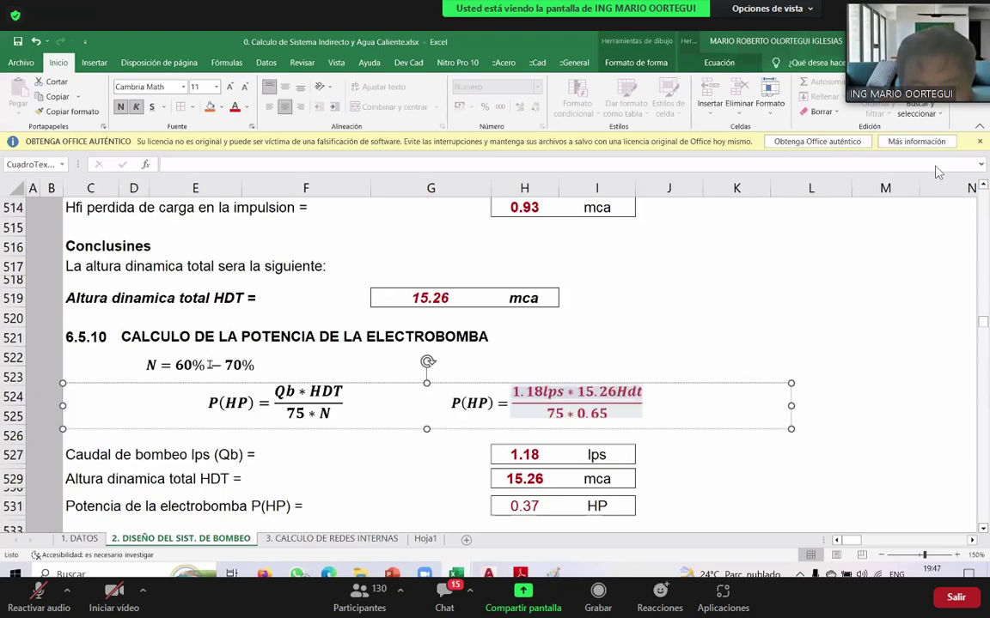
Leave the P(HP) equation and examine the electric pump power calculation in section 6.5.10
key("Escape")
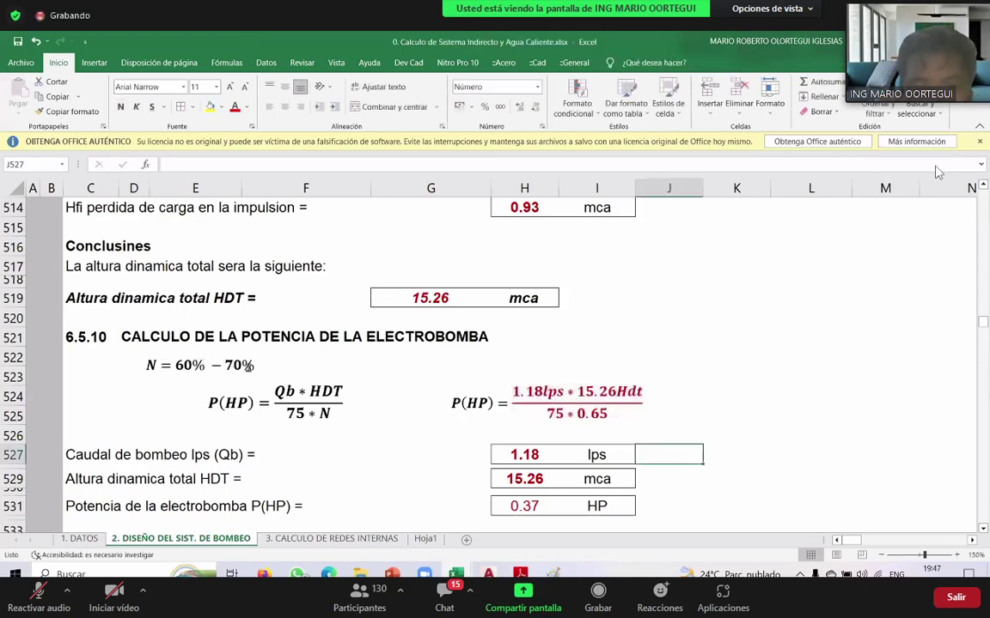
scroll(605, 417, "down", 2)
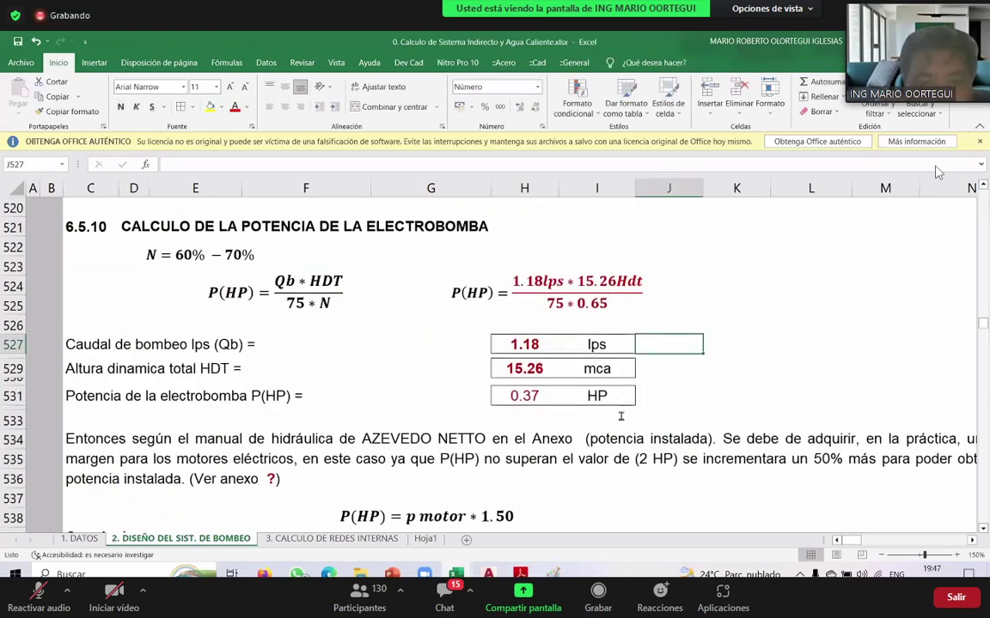
Highlight the pump power result P(HP) in H531 with bold text and a yellow fill
left_click(546, 396)
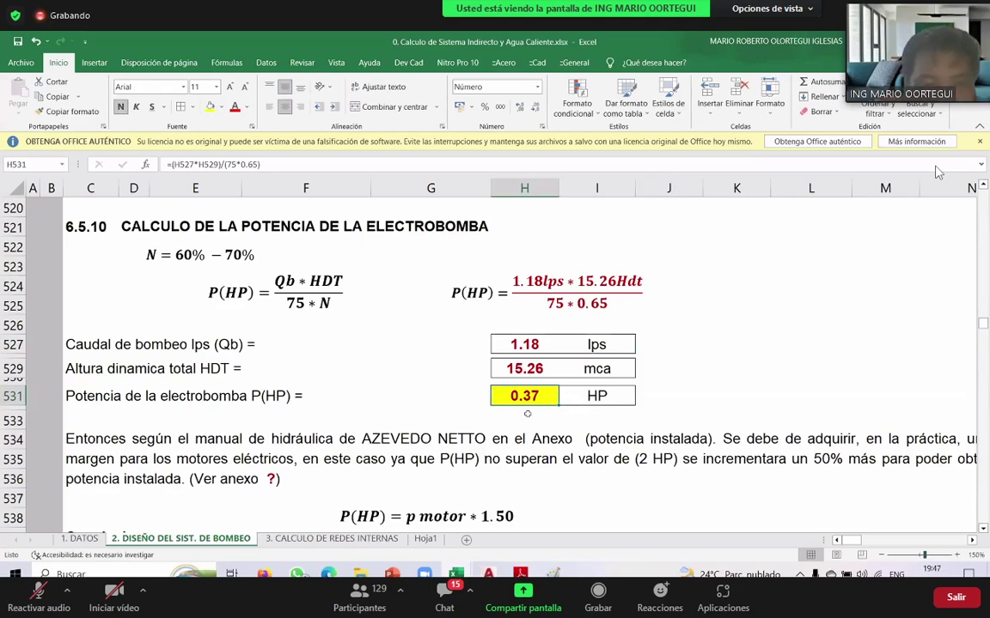
scroll(527, 414, "down", 2, "ctrl")
scroll(447, 361, "down", 1)
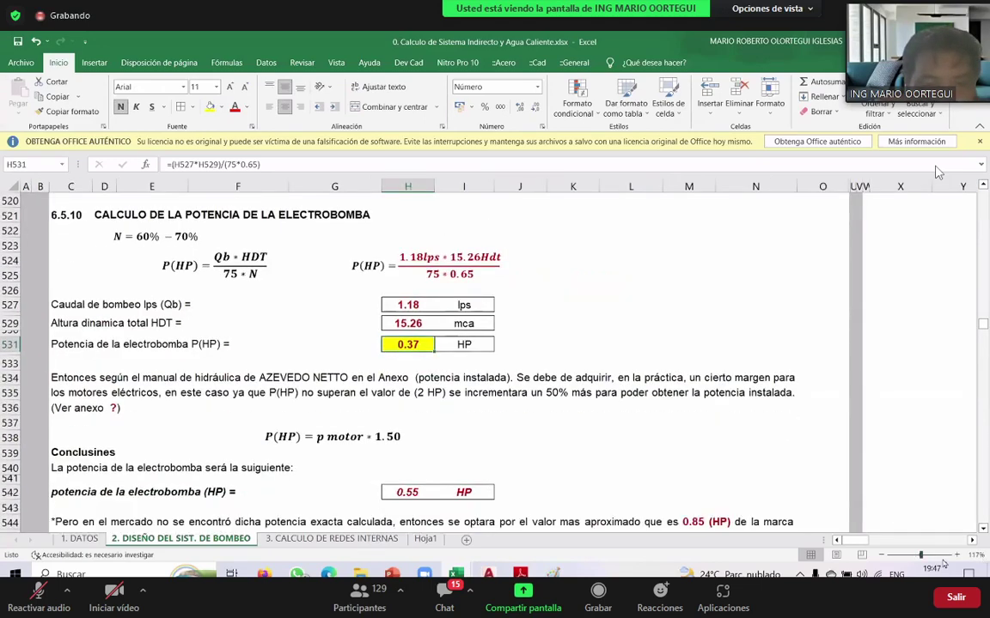
Examine the P(HP) = p motor * 1.50 equation and check the installed pump power formula in H542
left_click(550, 437)
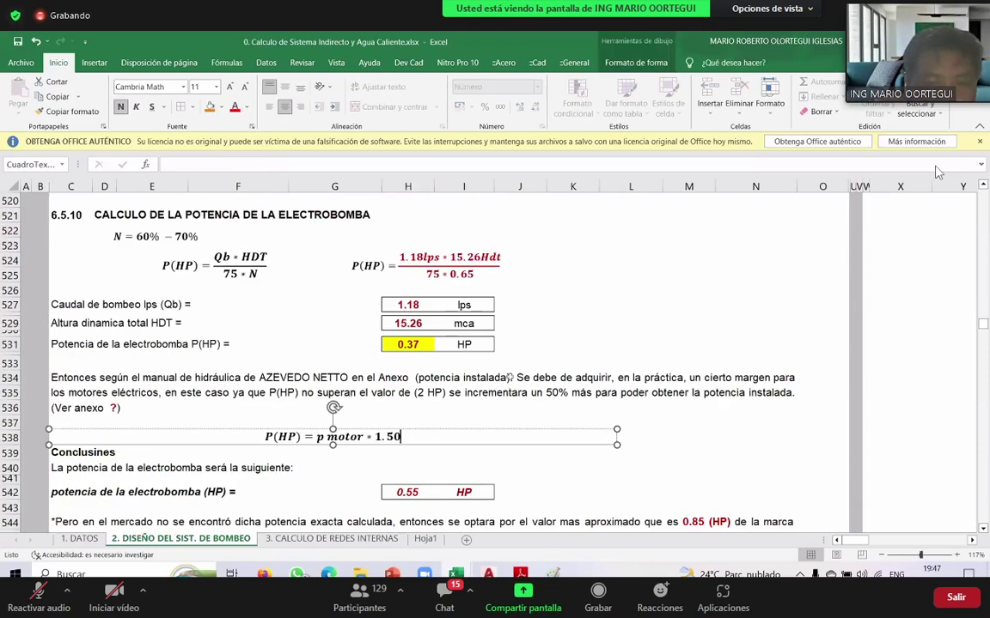
left_click(432, 351)
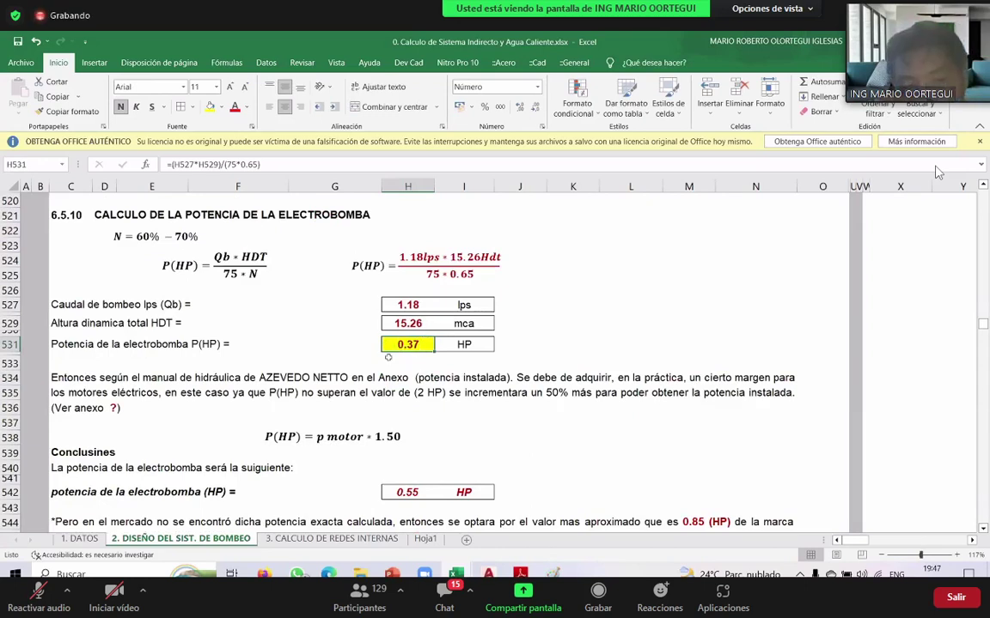
key("ctrl+Down")
key("F2")
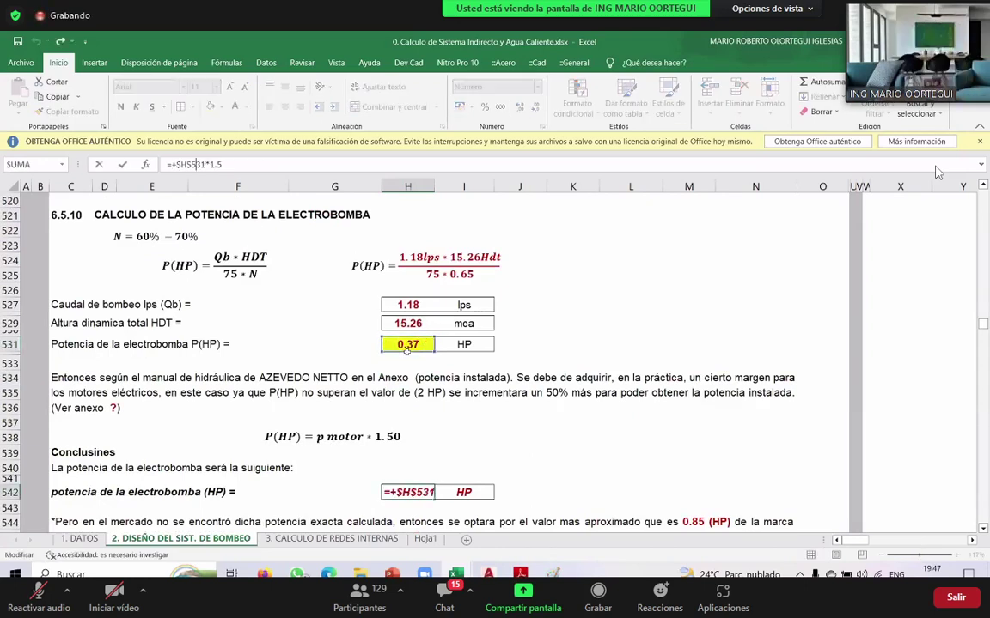
key("Escape")
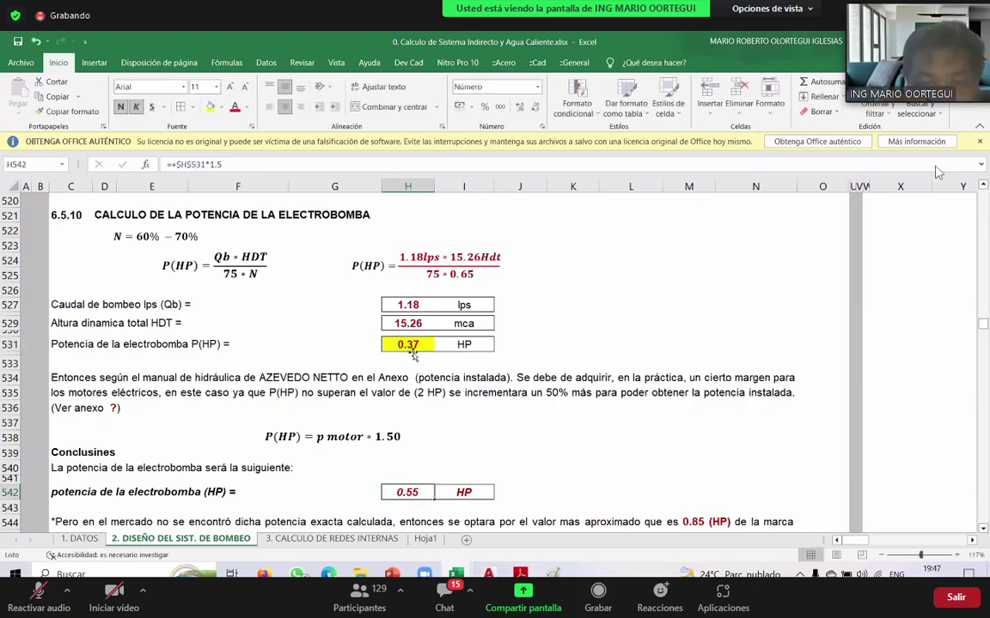
scroll(417, 353, "down", 2)
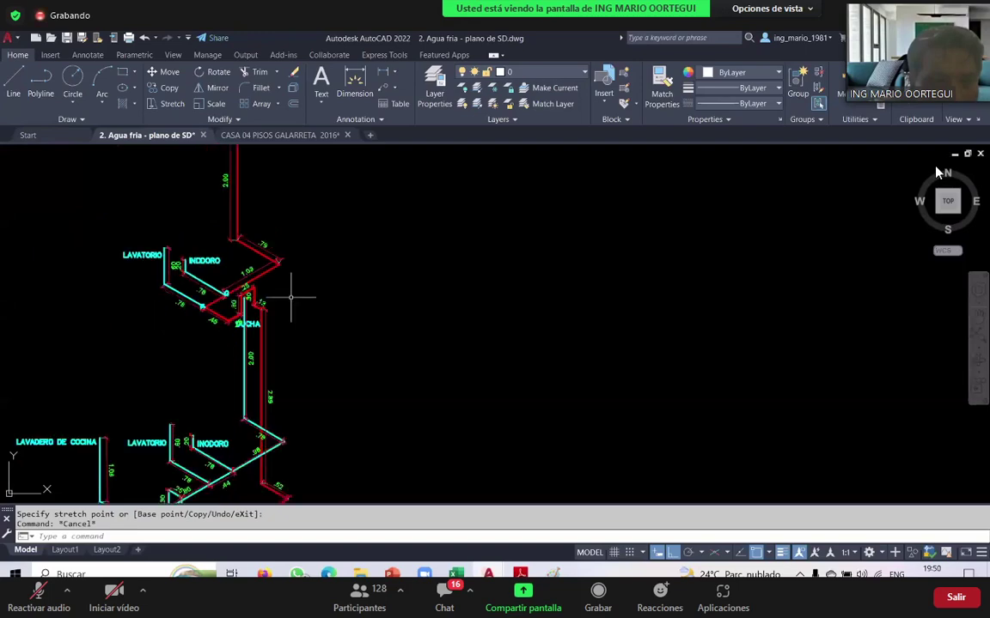
Switch to AutoCAD and examine the cold-water isometrics and floor plans around the SUB MONTAN-2 A.F riser
scroll(273, 429, "up", 2)
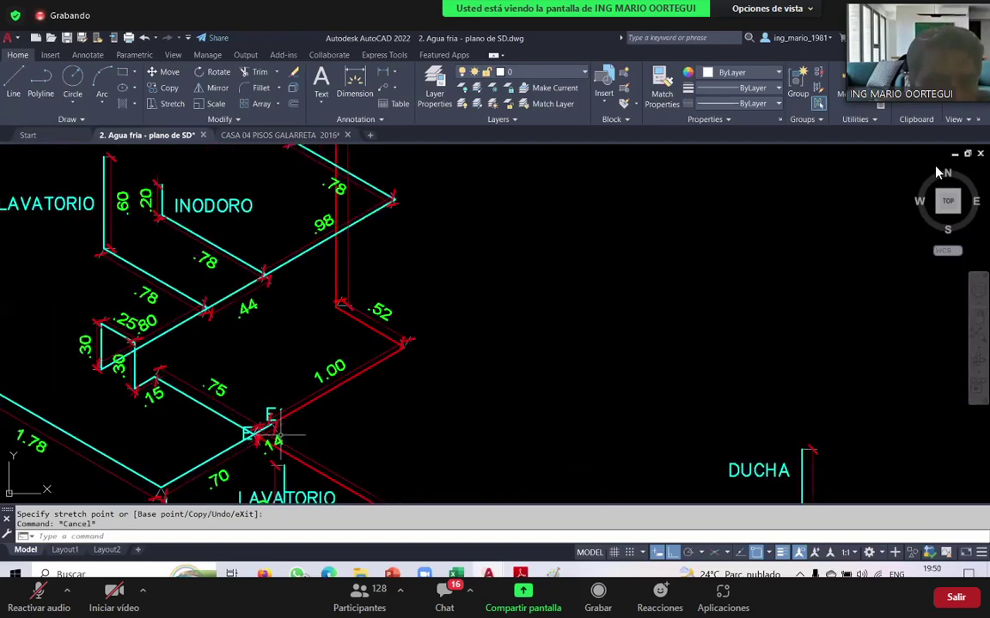
scroll(368, 438, "down", 2)
scroll(325, 436, "up", 2)
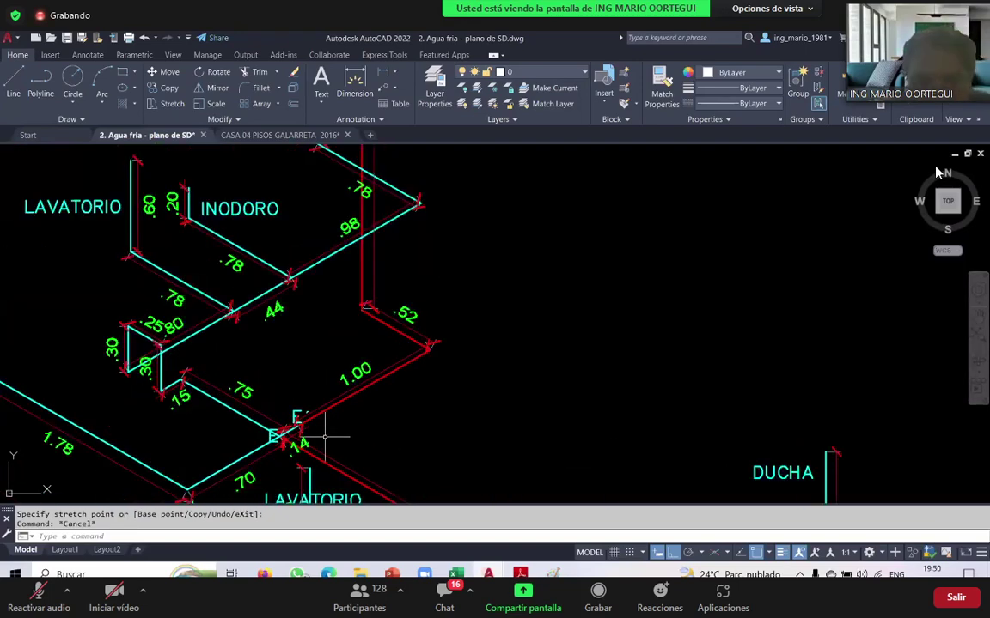
scroll(325, 437, "down", 5)
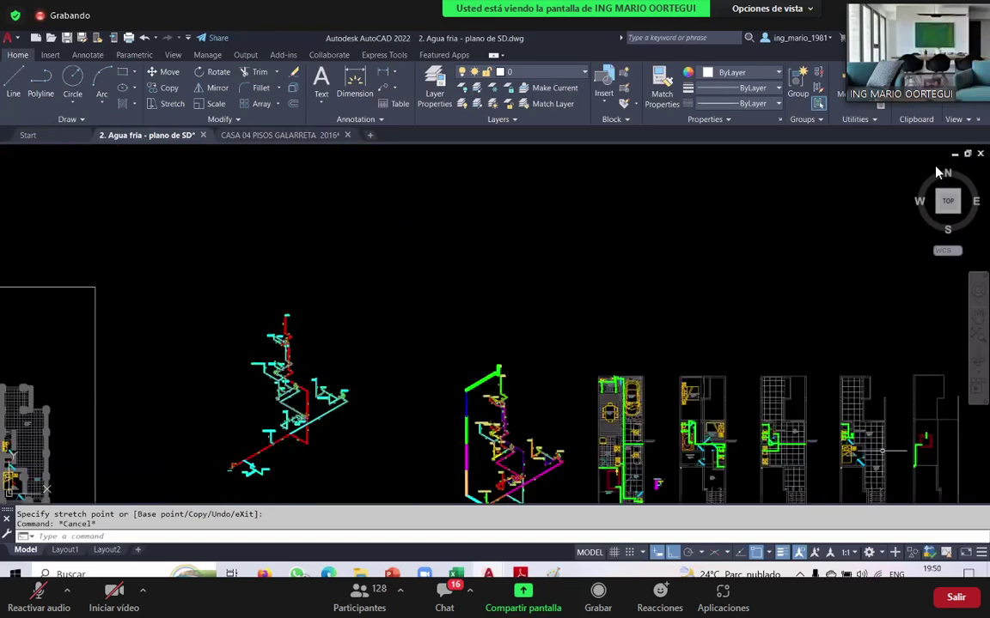
scroll(862, 447, "up", 8)
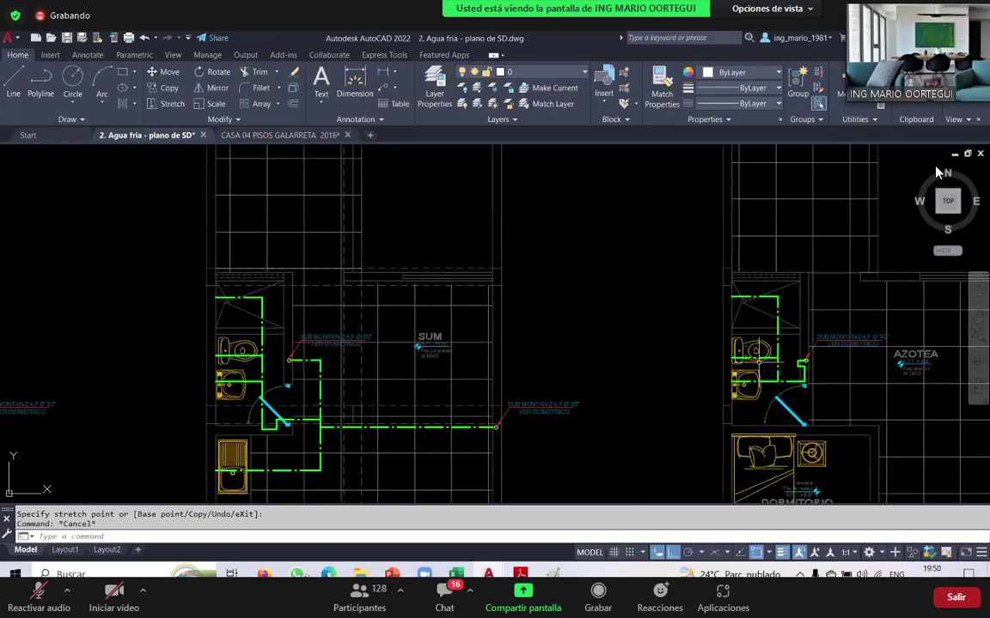
scroll(765, 364, "up", 2)
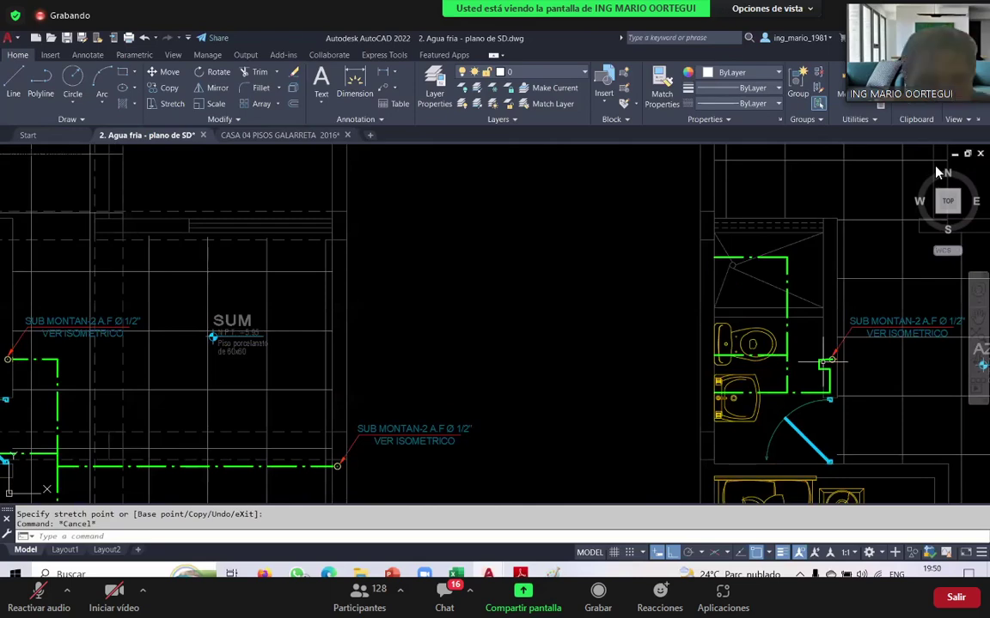
scroll(594, 365, "down", 6)
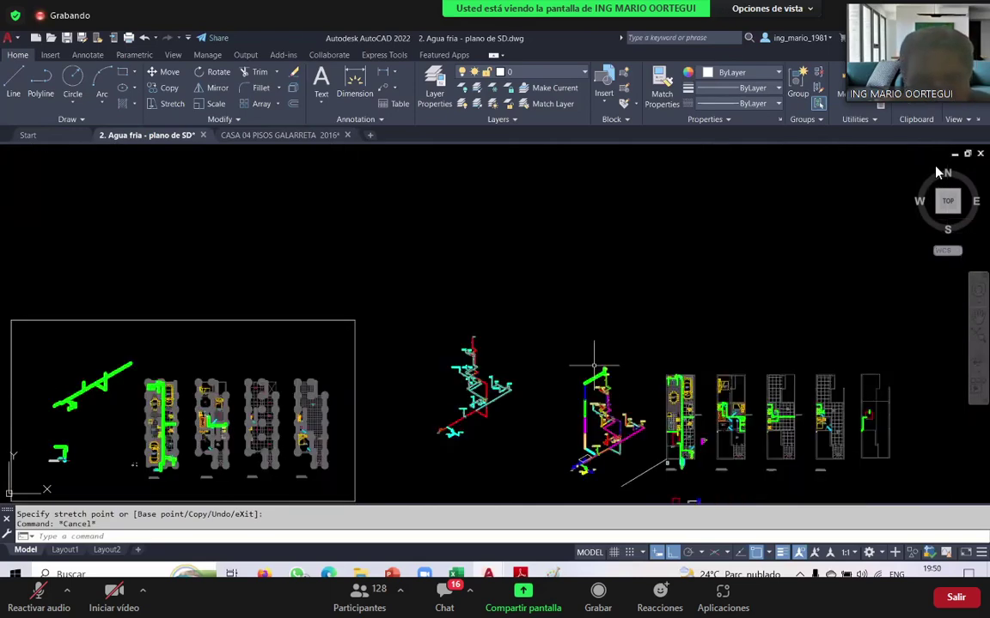
scroll(594, 365, "up", 6)
scroll(518, 355, "up", 2)
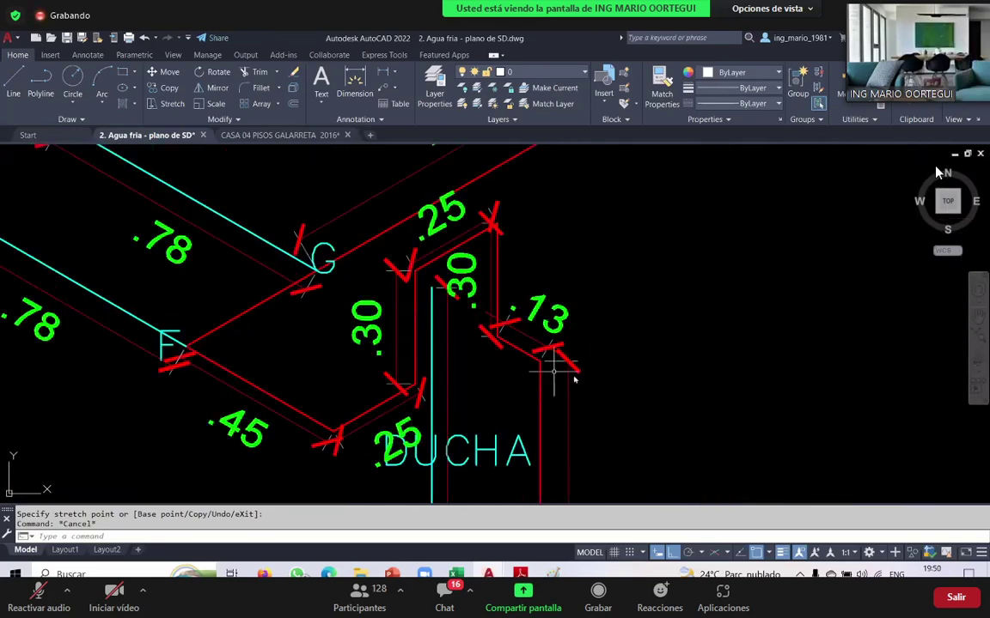
key("Return")
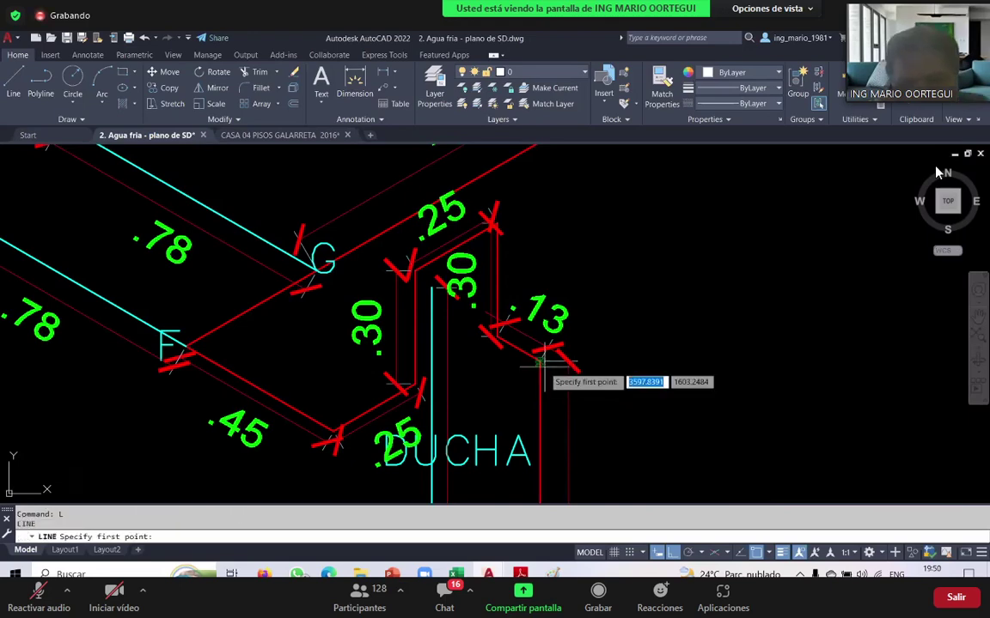
left_click(542, 362)
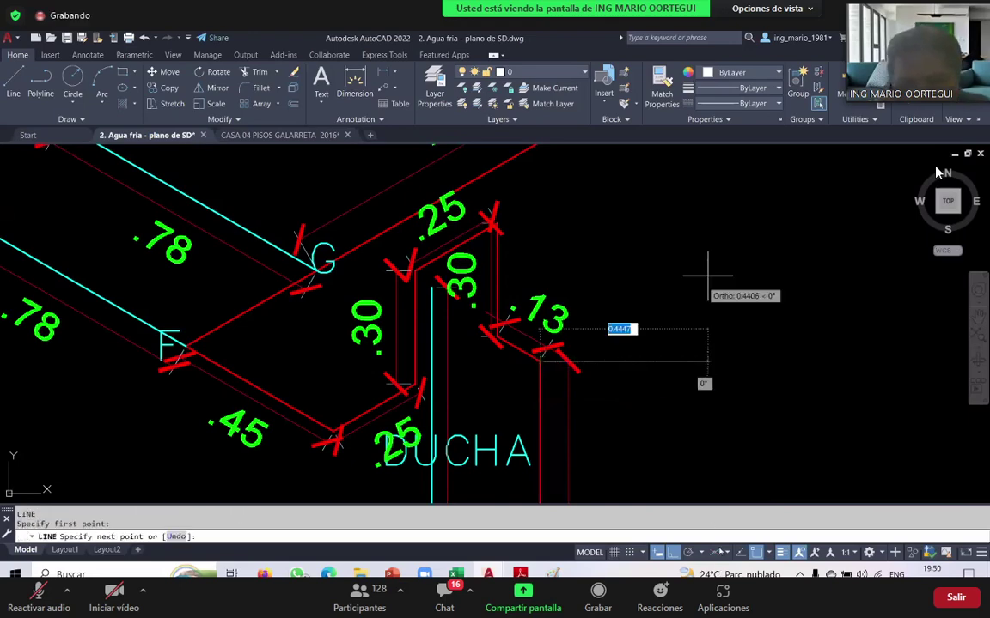
left_click(712, 550)
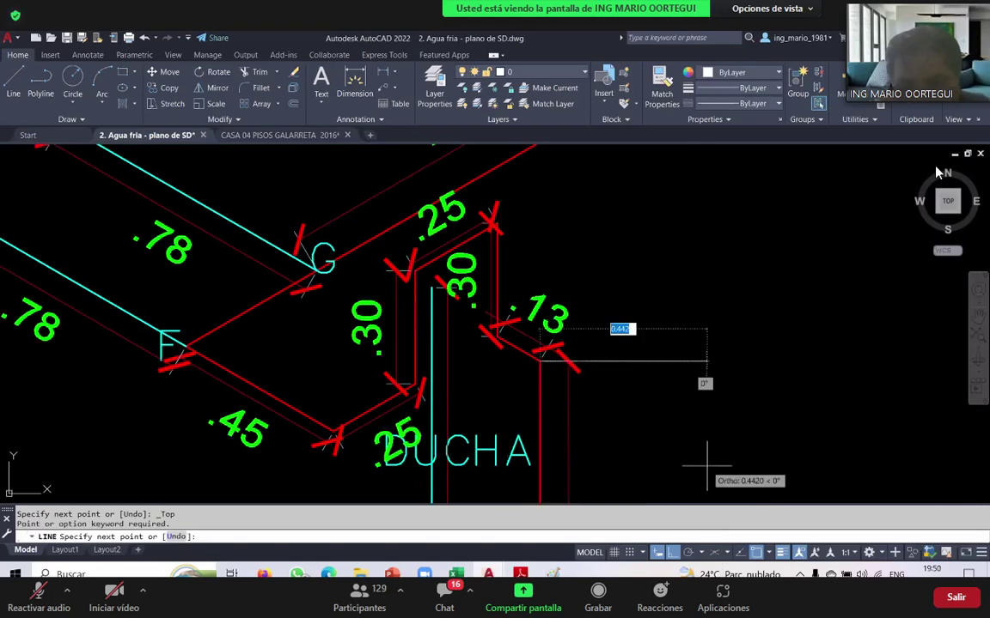
key("Escape")
Try to draw a vertical line from the end of the .13 segment in the red and cyan isometric, with the isoplane set to Left
type("l")
key("Return")
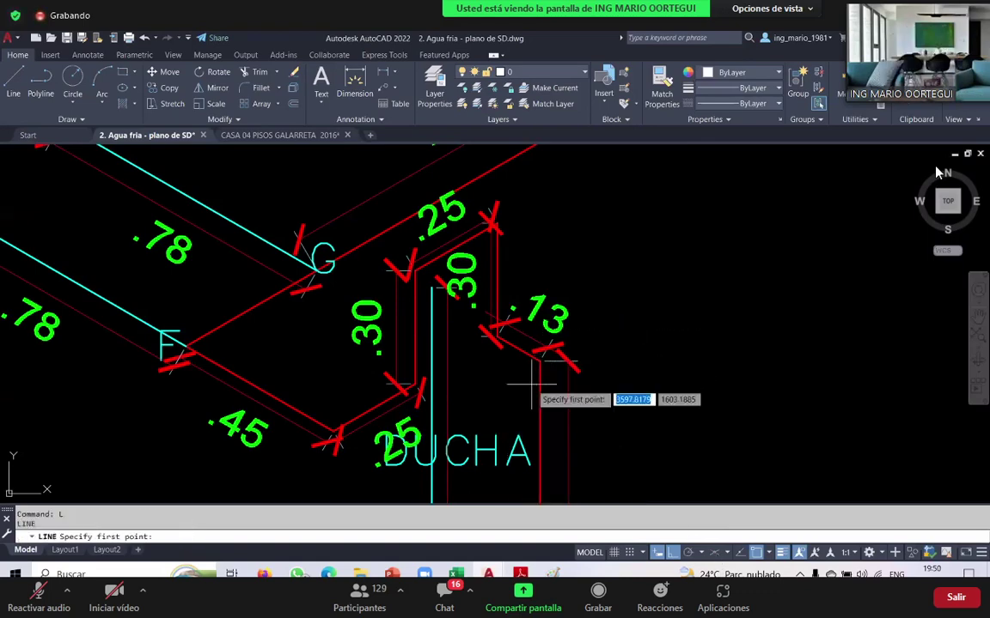
left_click(540, 376)
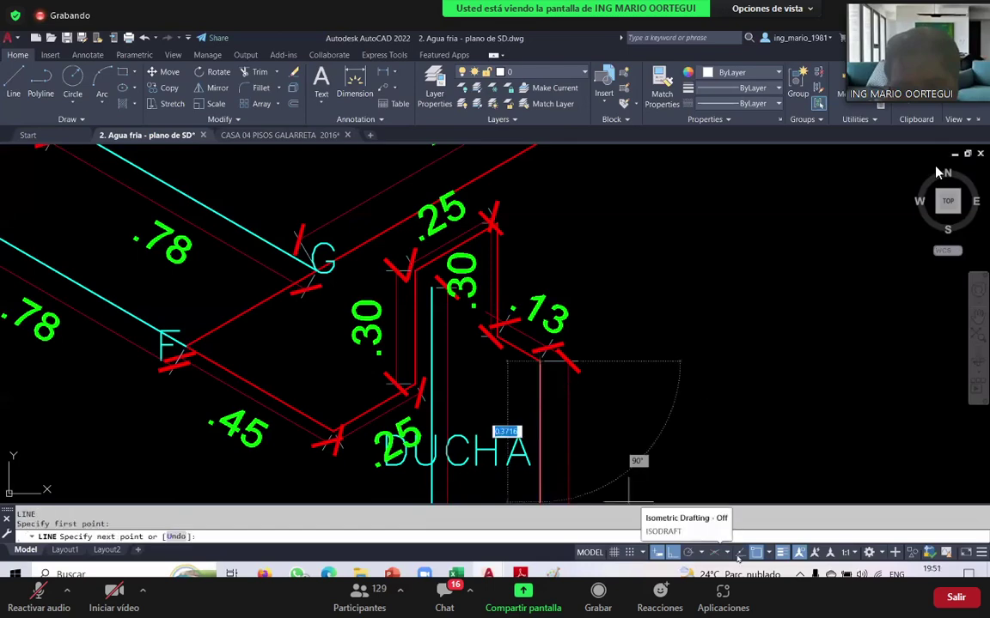
left_click(727, 552)
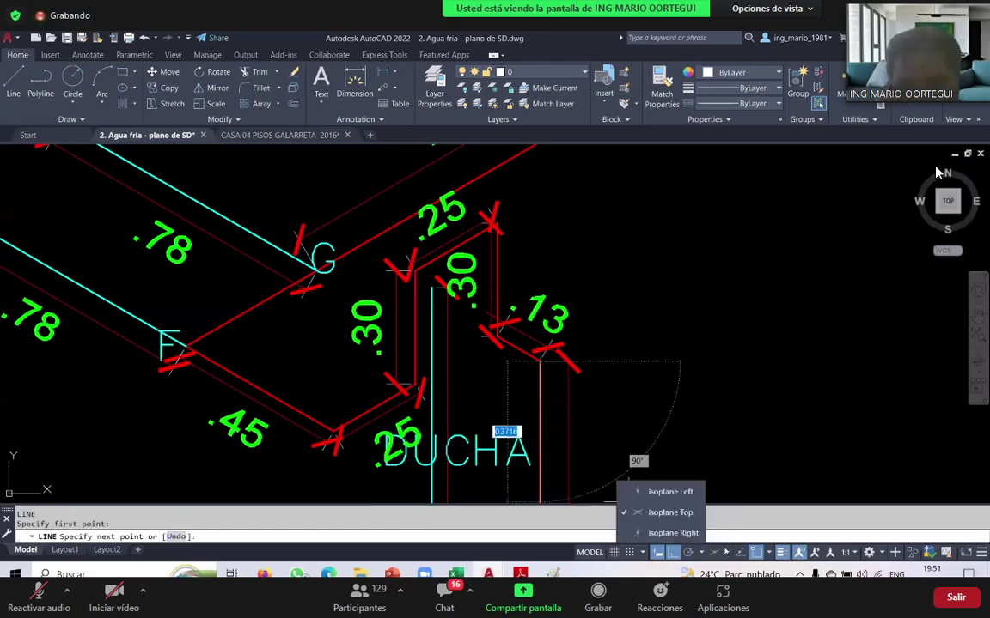
left_click(674, 495)
scroll(559, 403, "down", 6)
scroll(563, 268, "up", 1)
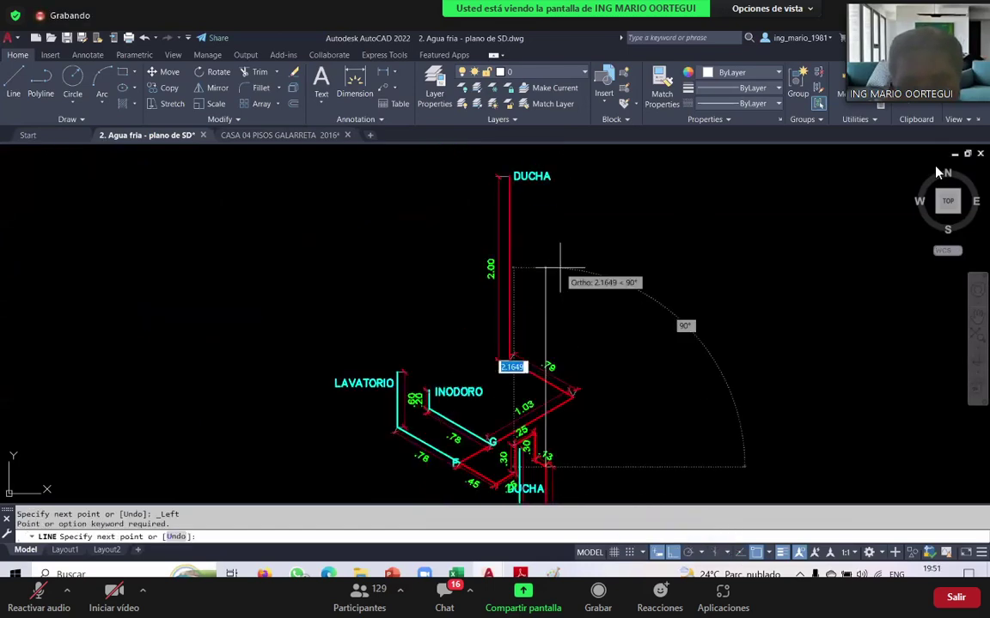
scroll(560, 268, "down", 1)
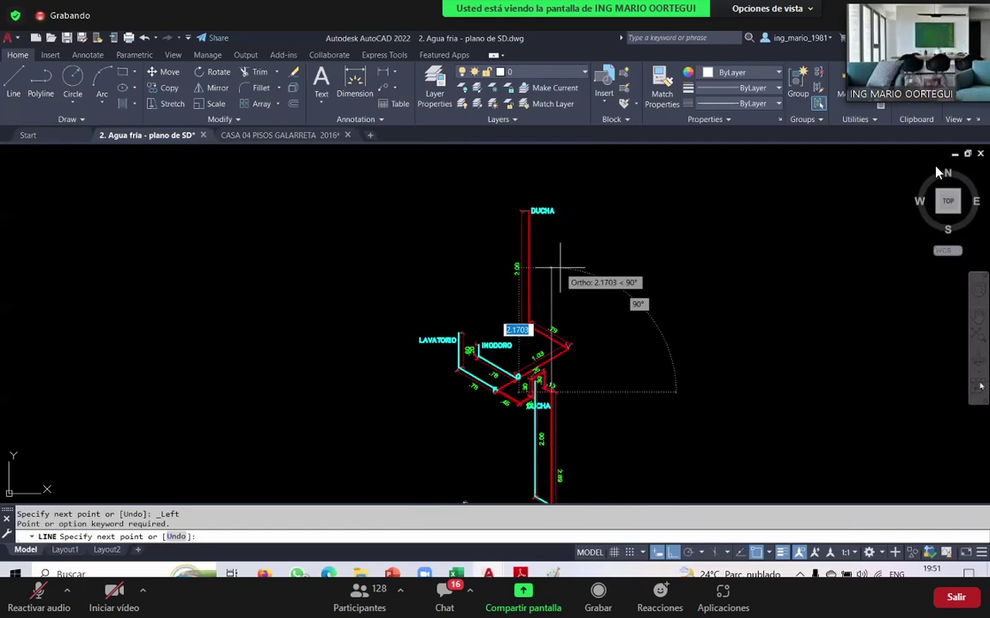
scroll(560, 269, "down", 3)
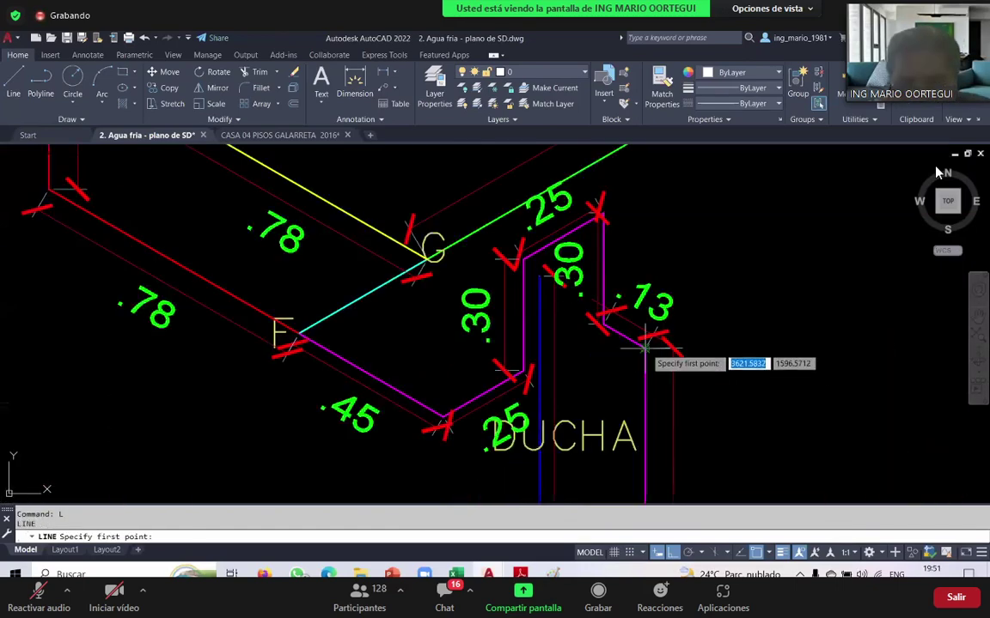
Draw a 2.90 vertical line upward from the end of the .13 segment in the multicoloured isometric
left_click(646, 346)
scroll(629, 470, "down", 4)
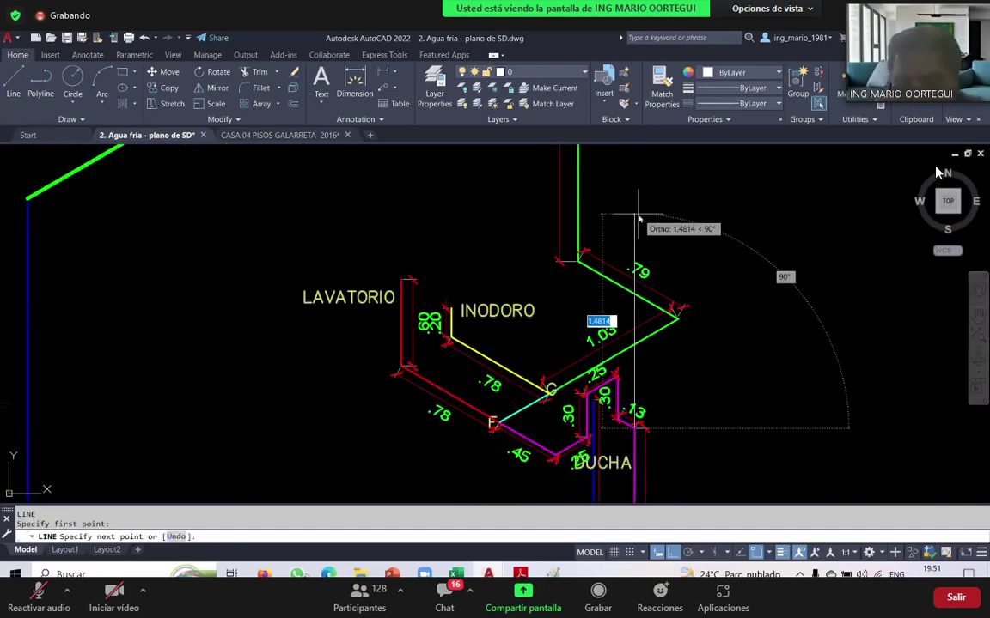
type("2.90")
key("Return")
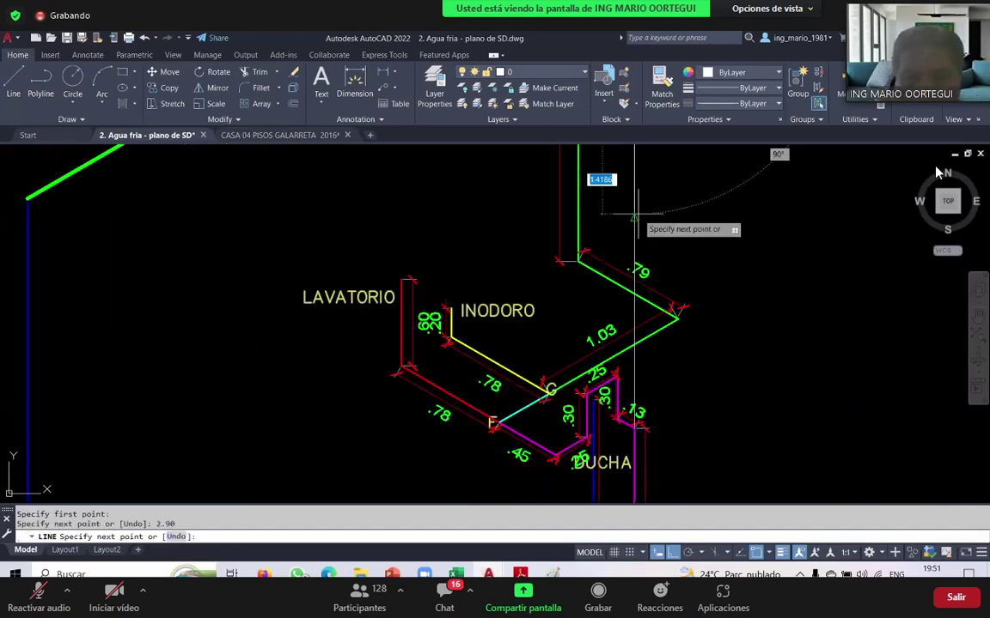
scroll(670, 275, "down", 2)
middle_click_drag(699, 258, 649, 462)
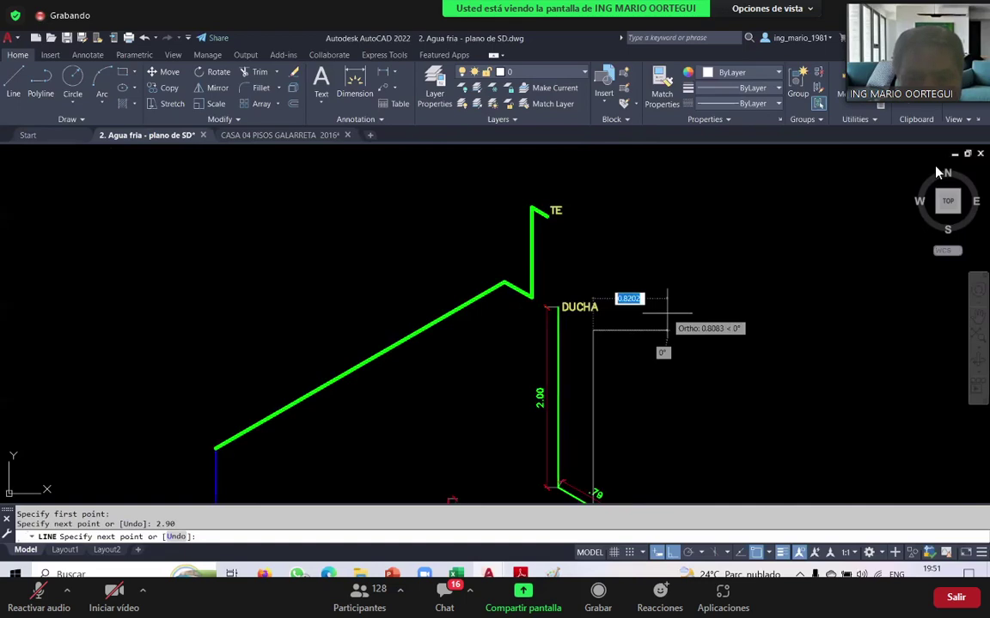
scroll(635, 305, "up", 2)
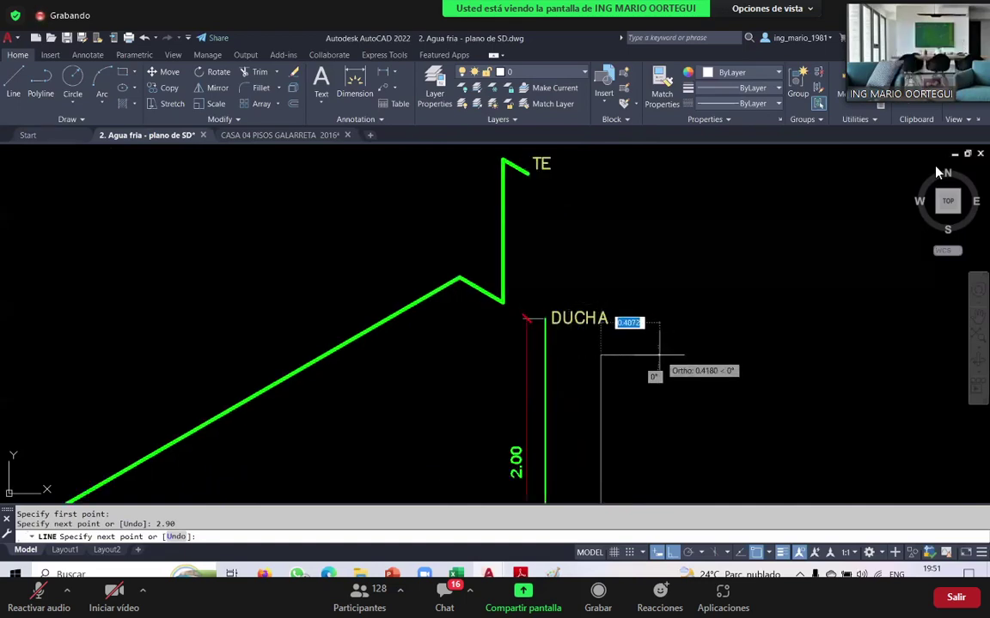
End the line and measure the green pipe on the roof plan from inside the red tank outline to the riser circle
scroll(659, 355, "down", 6)
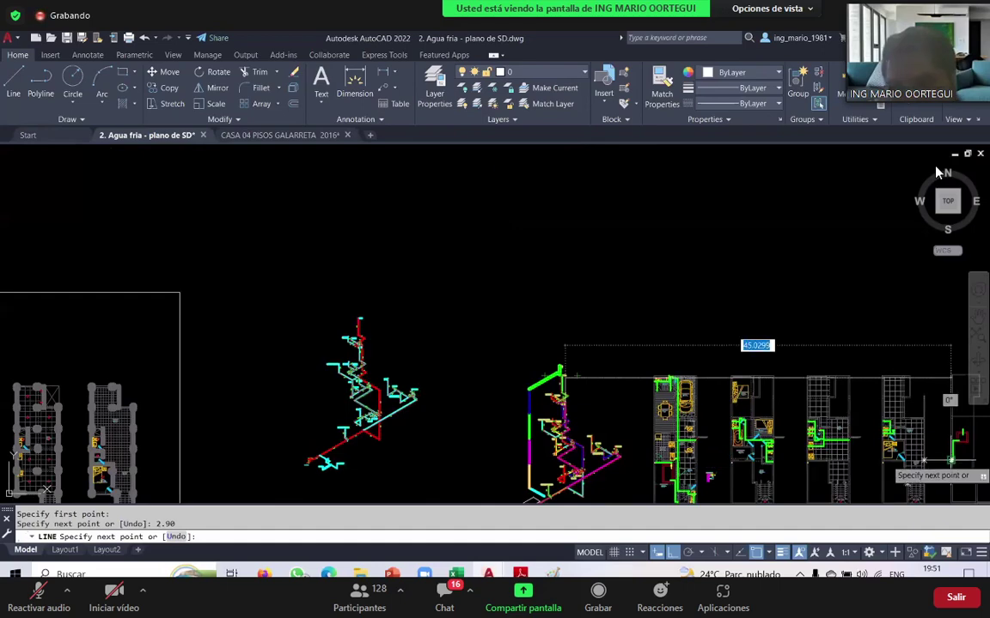
scroll(951, 442, "up", 4)
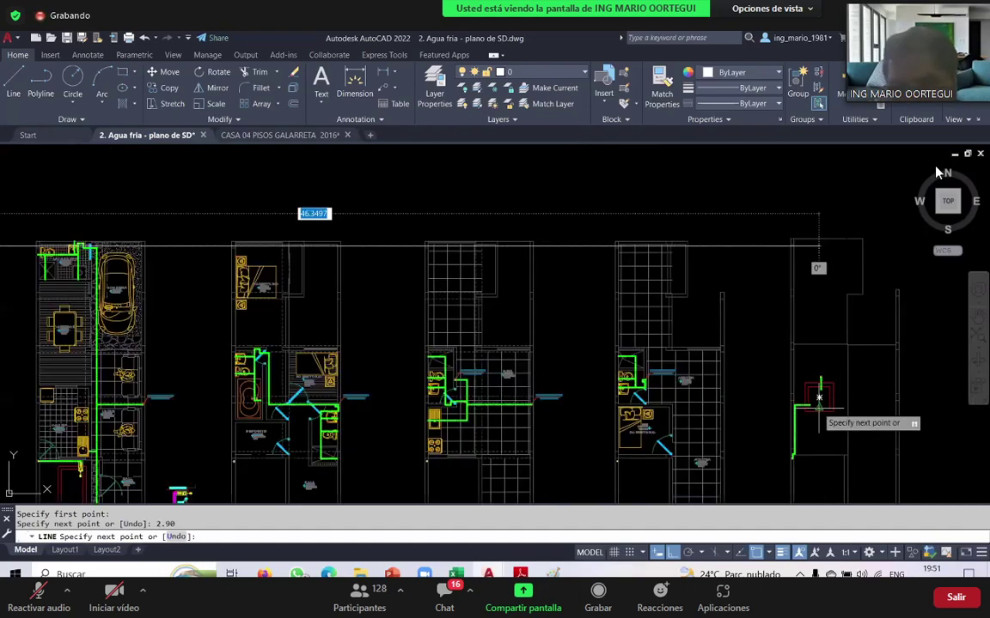
scroll(819, 398, "up", 5)
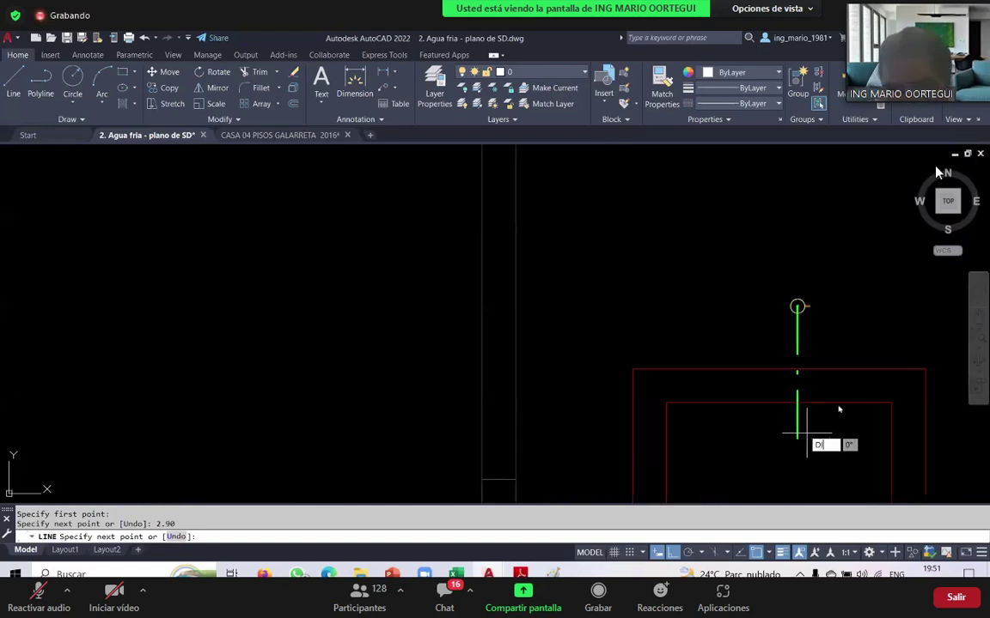
key("Escape")
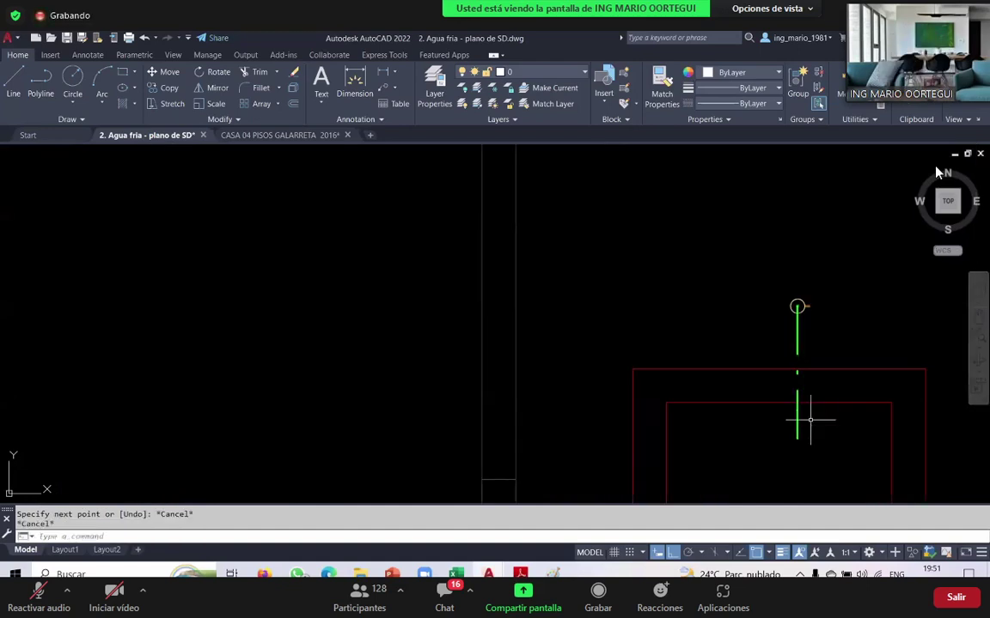
type("di")
key("Return")
left_click(797, 307)
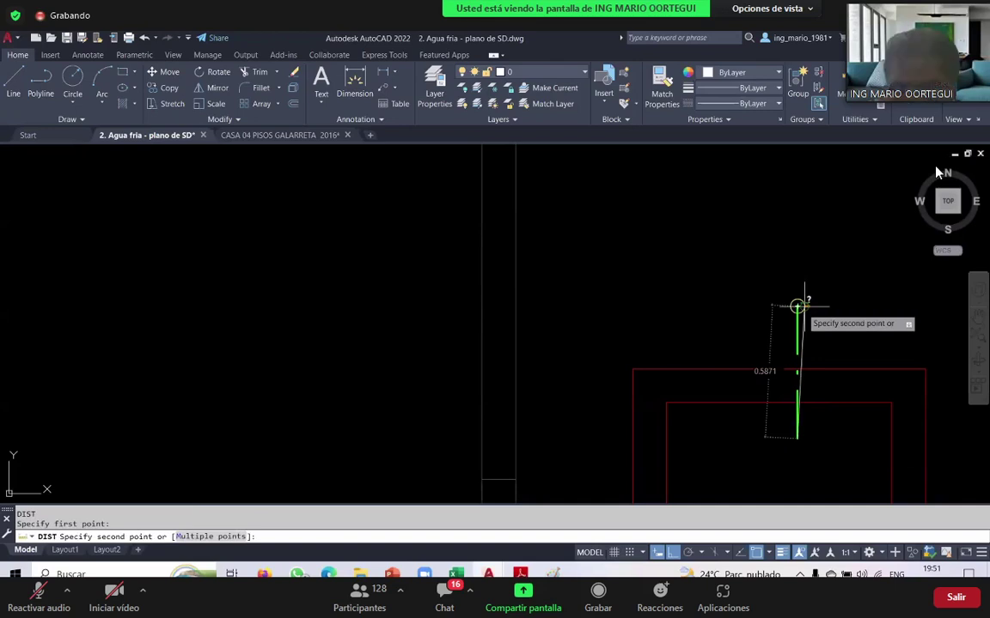
key("Escape")
scroll(522, 342, "down", 10)
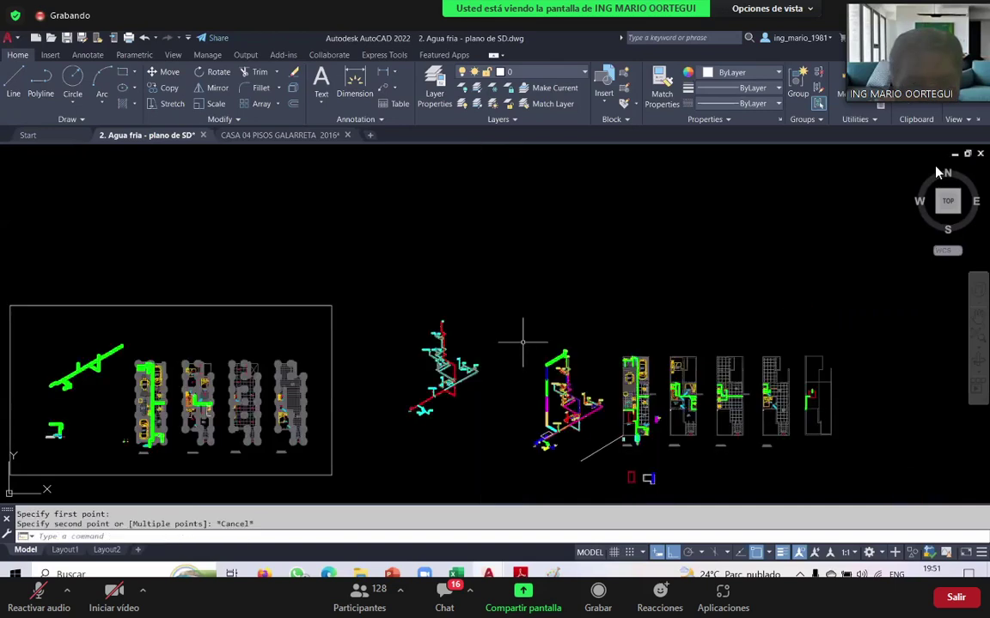
scroll(446, 331, "up", 5)
scroll(453, 314, "down", 4)
scroll(571, 347, "up", 4)
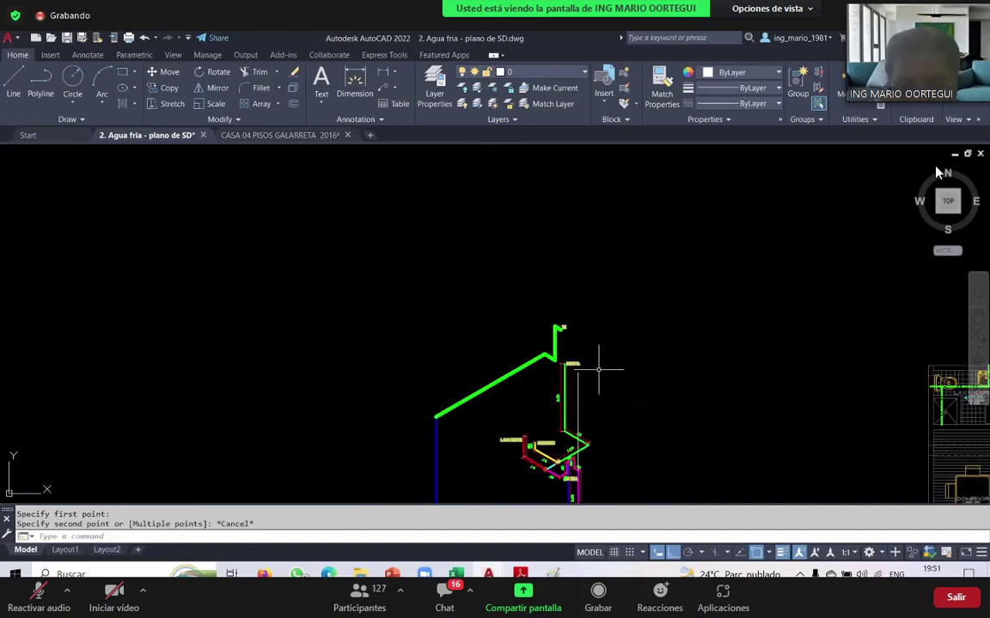
scroll(599, 369, "up", 2)
type("l")
key("Return")
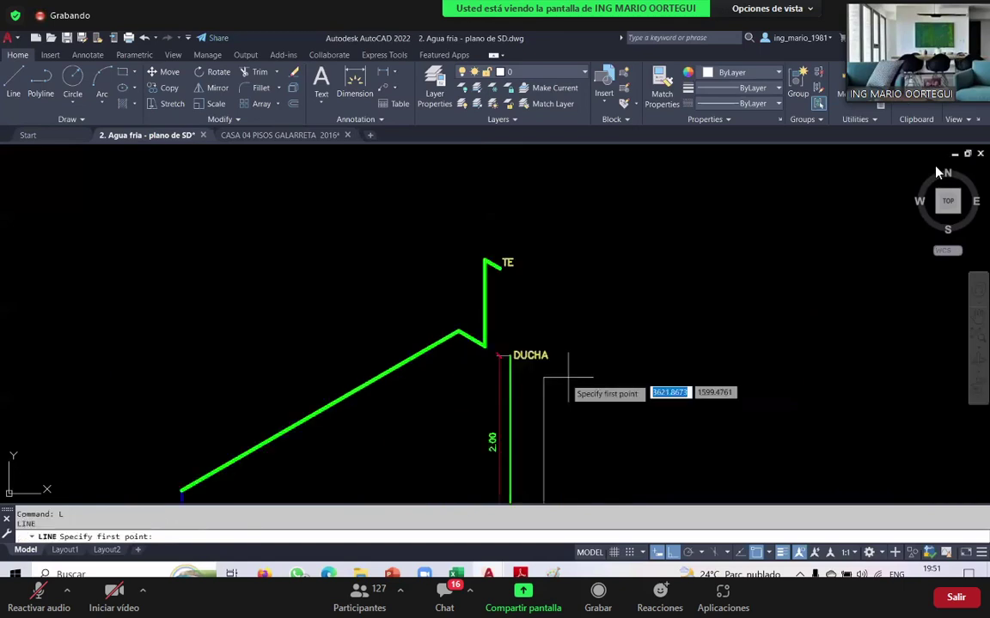
left_click(510, 378)
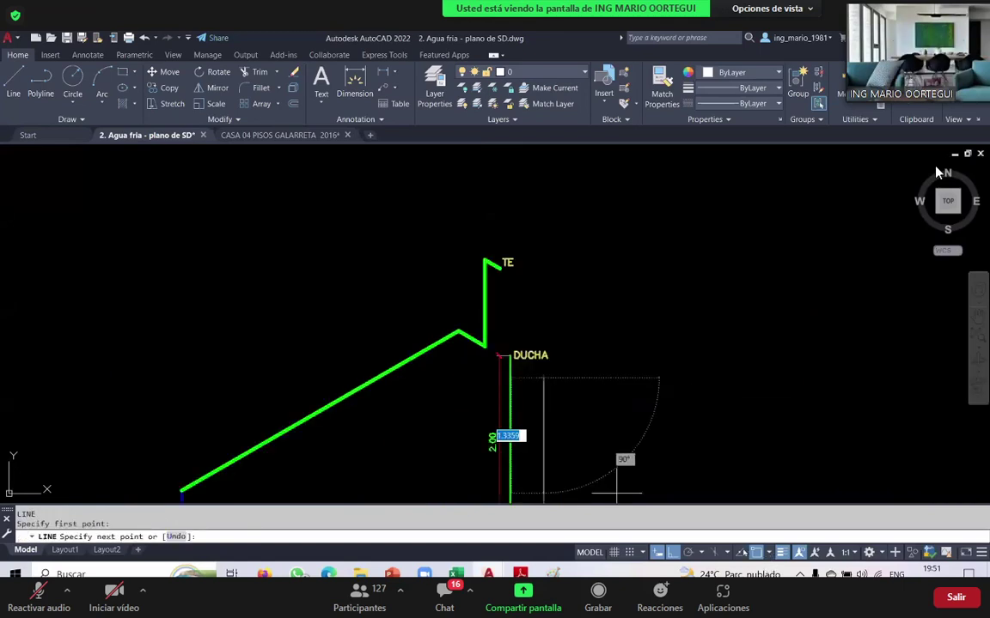
key("Escape")
left_click(728, 553)
left_click(729, 549)
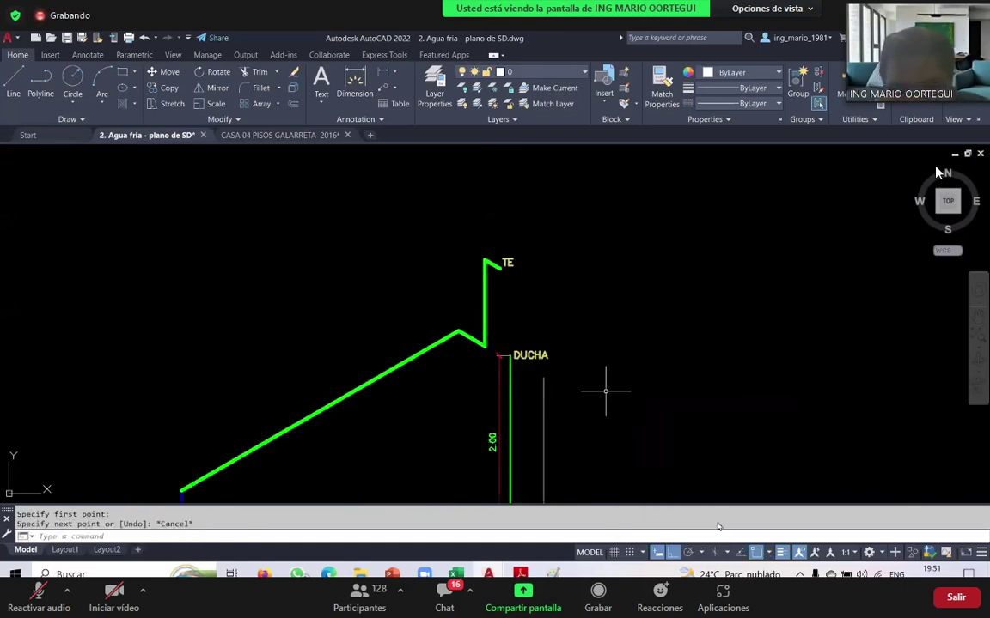
key("space")
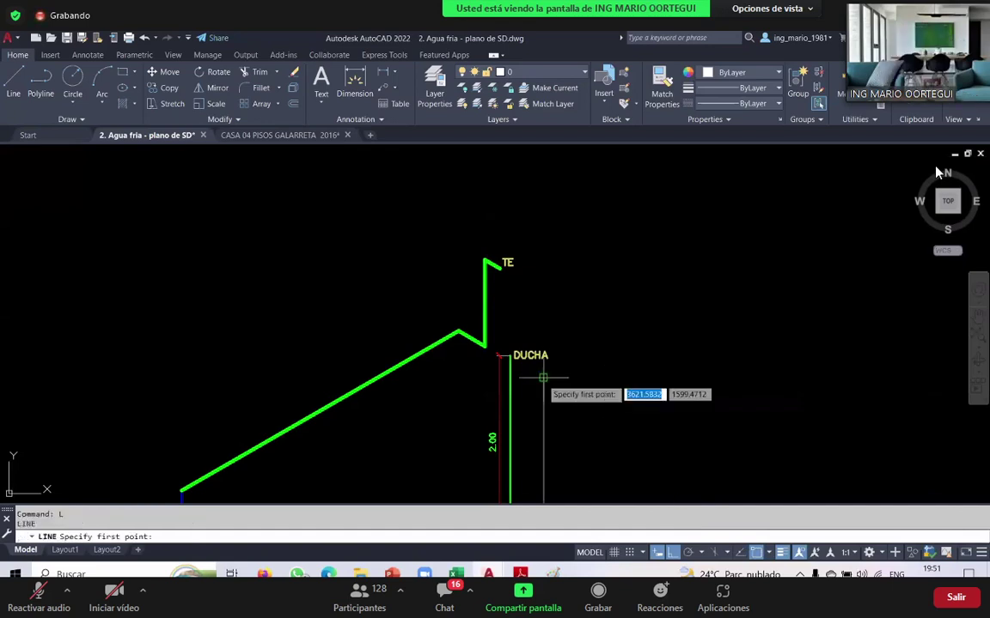
left_click(543, 376)
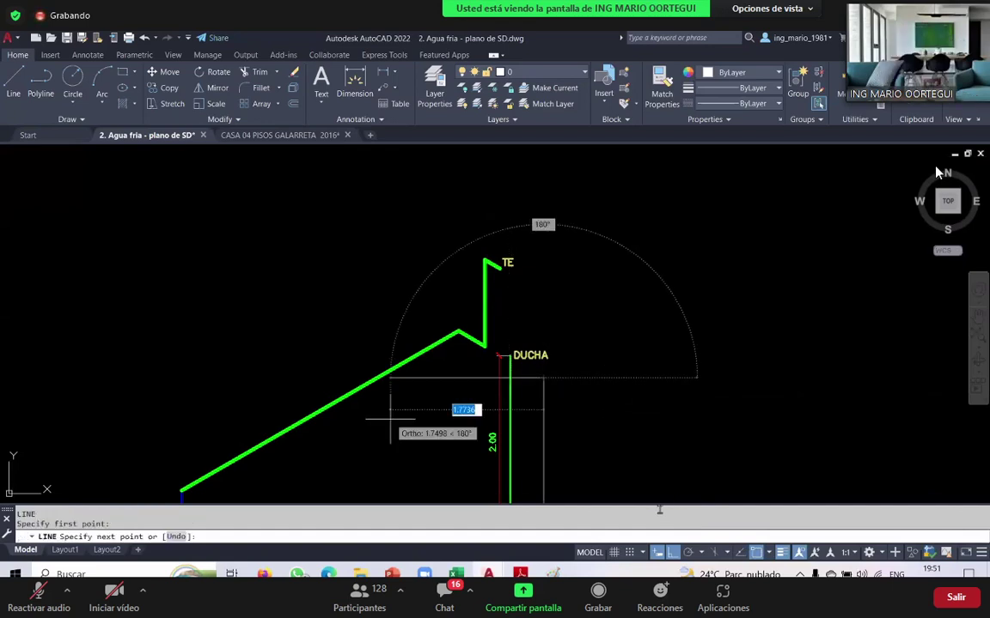
key("Escape")
Set the isoplane to Top and draw a 0.6 line from the riser's upper end toward the sloped green pipe's side, parallel to that pipe
type("l")
key("Return")
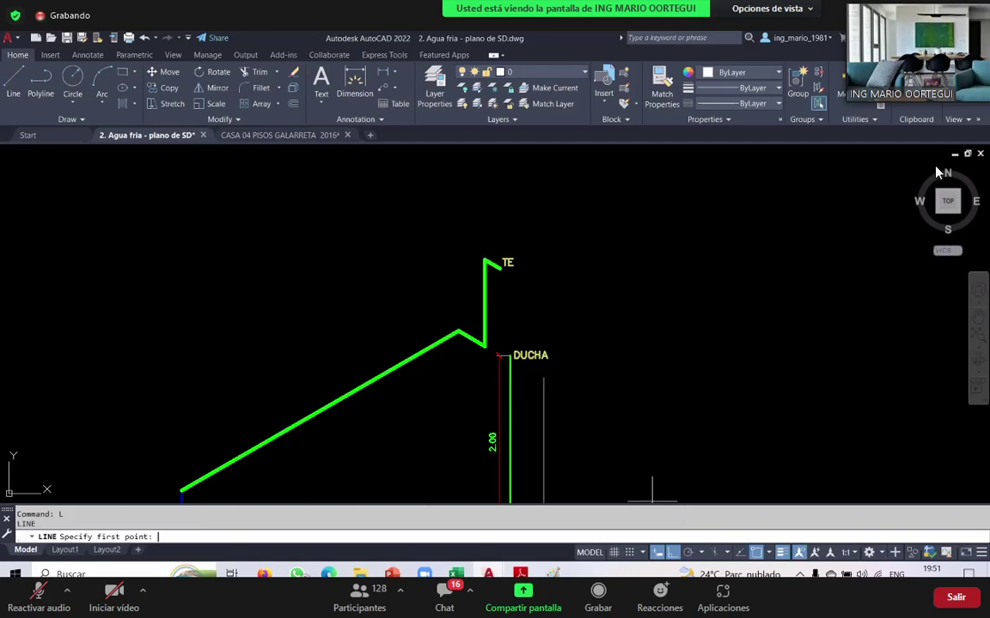
left_click(729, 558)
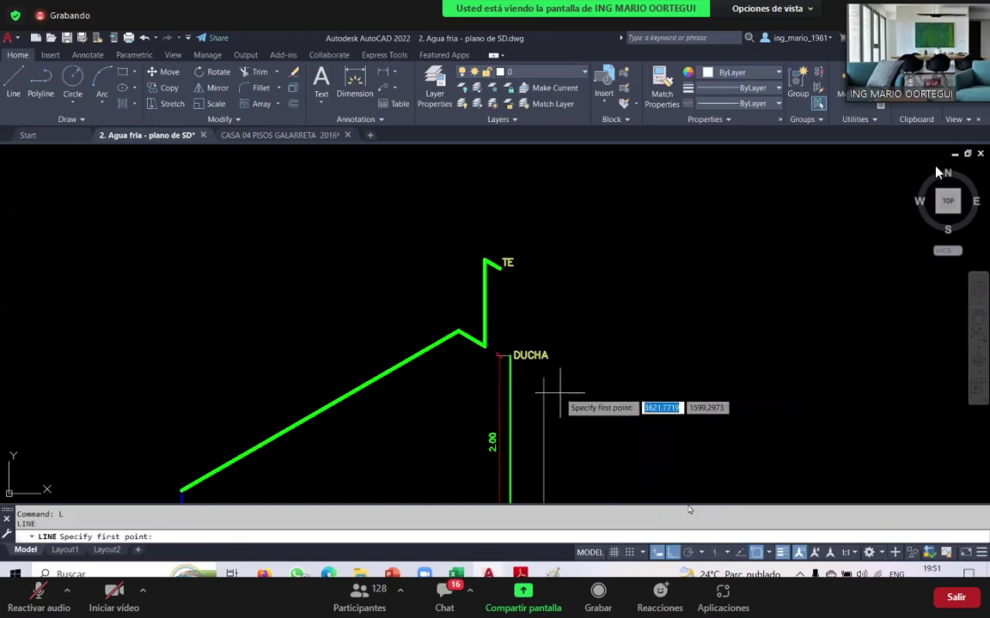
left_click(722, 552)
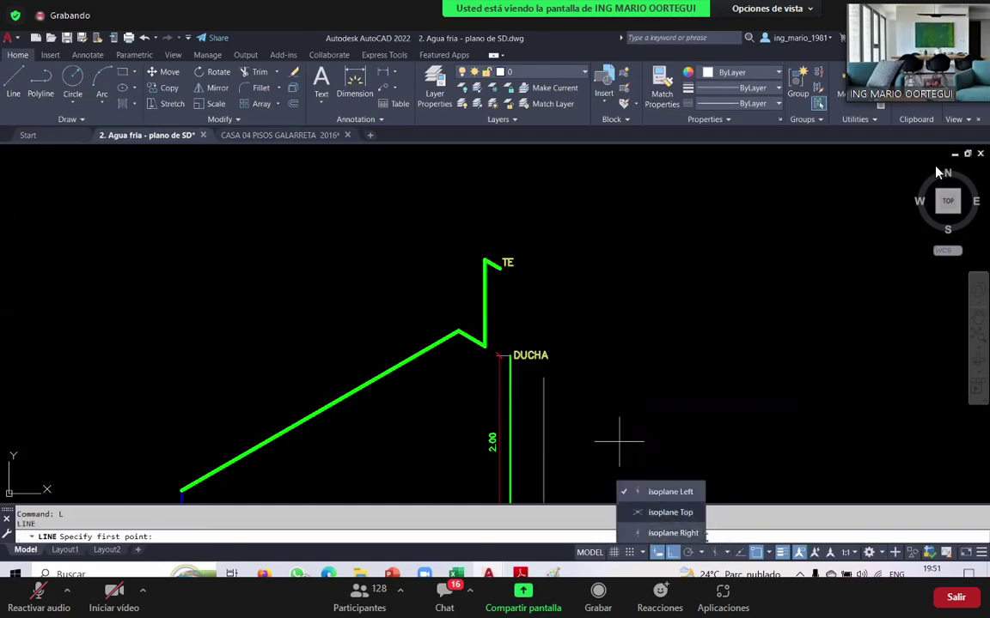
left_click(662, 451)
key("Escape")
key("Escape")
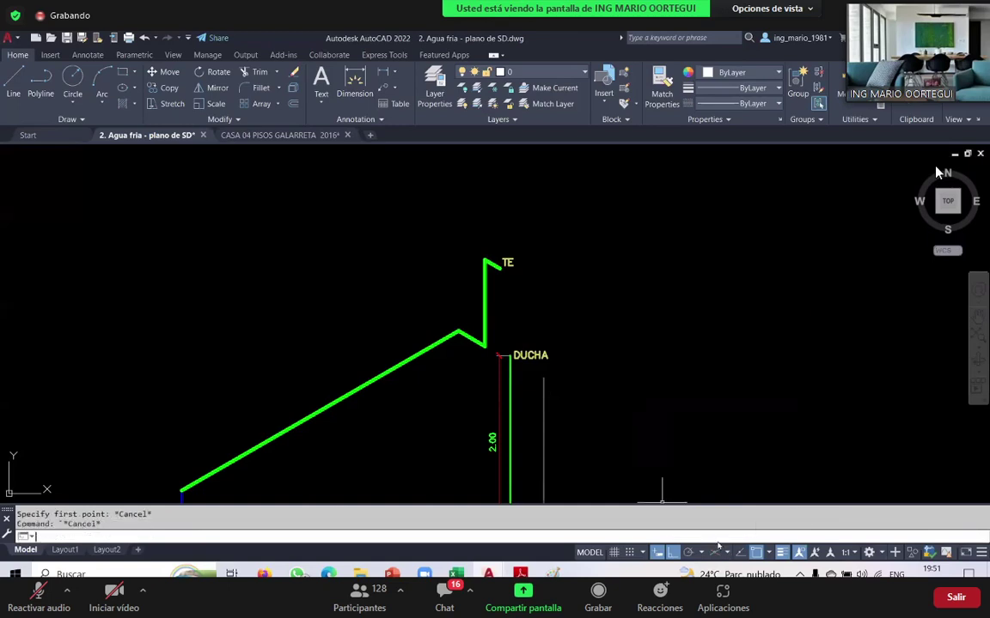
left_click(714, 552)
type("l")
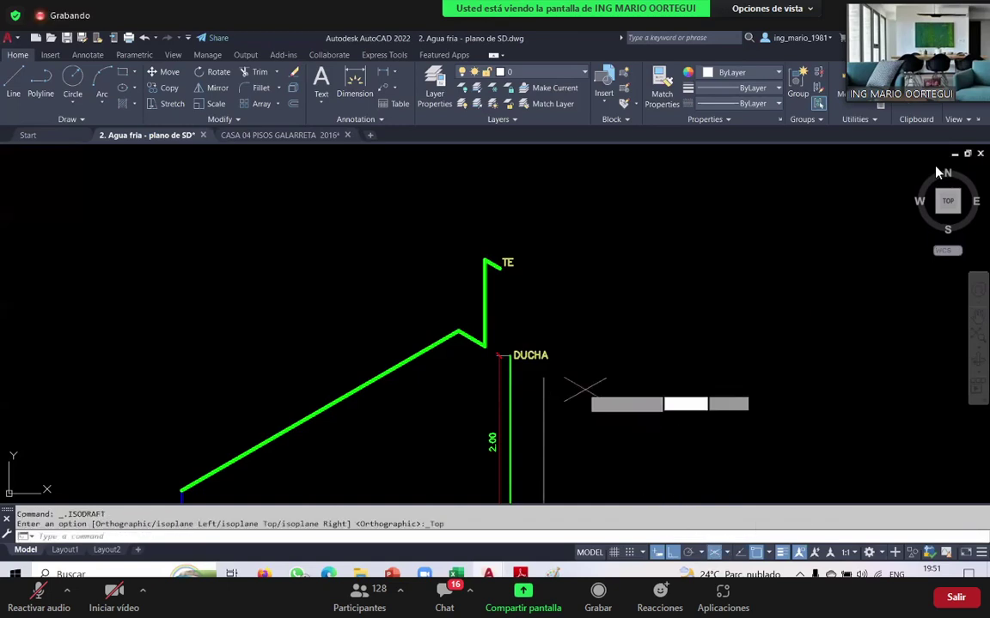
key("Return")
left_click(543, 378)
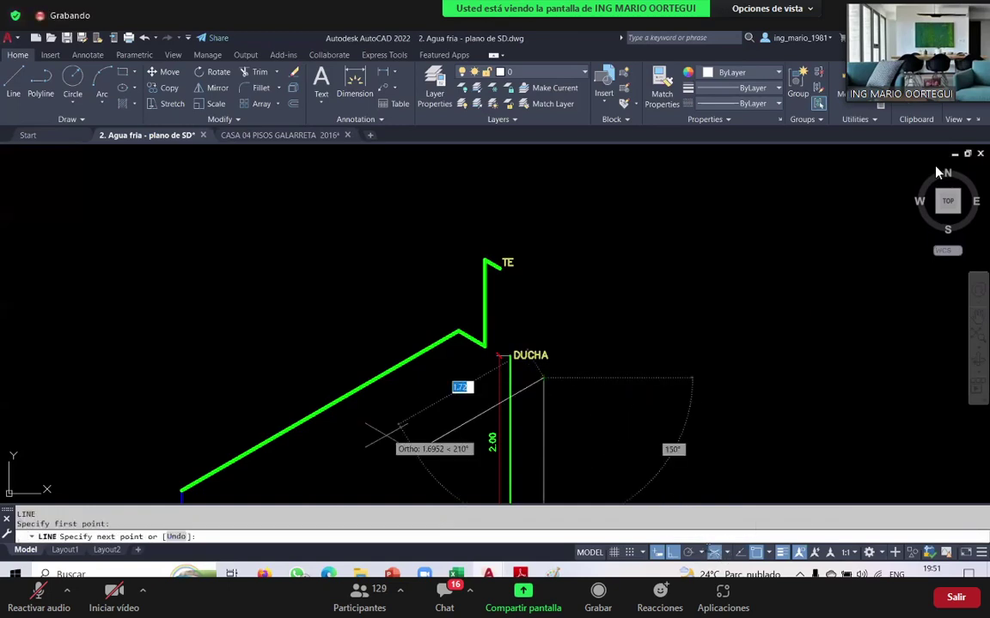
type("6")
key("Return")
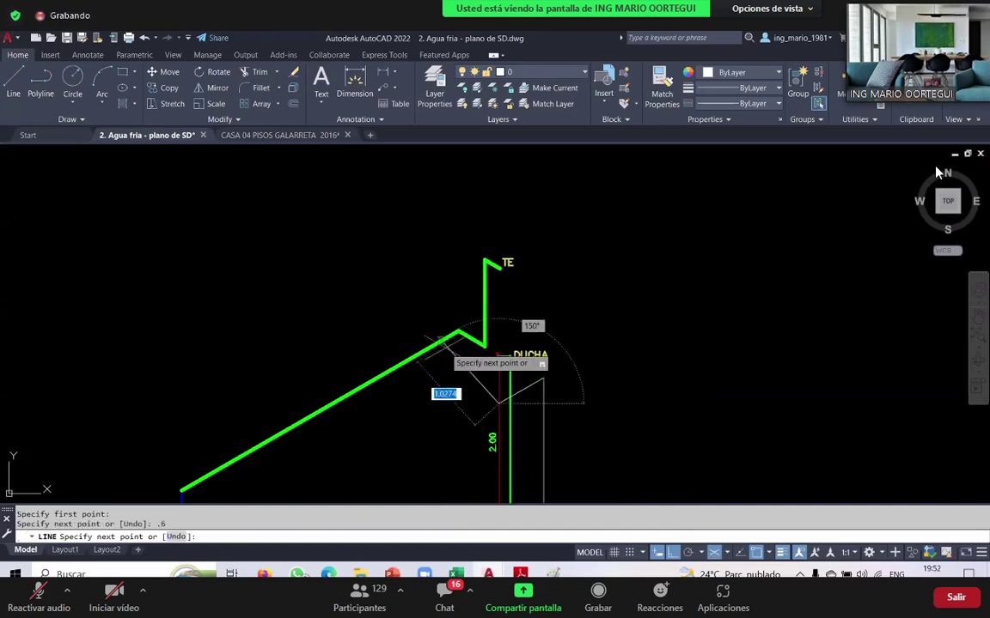
Switch the isoplane to Left, continue with a vertical segment 1 unit long upward, and end the line
left_click(727, 552)
left_click(670, 492)
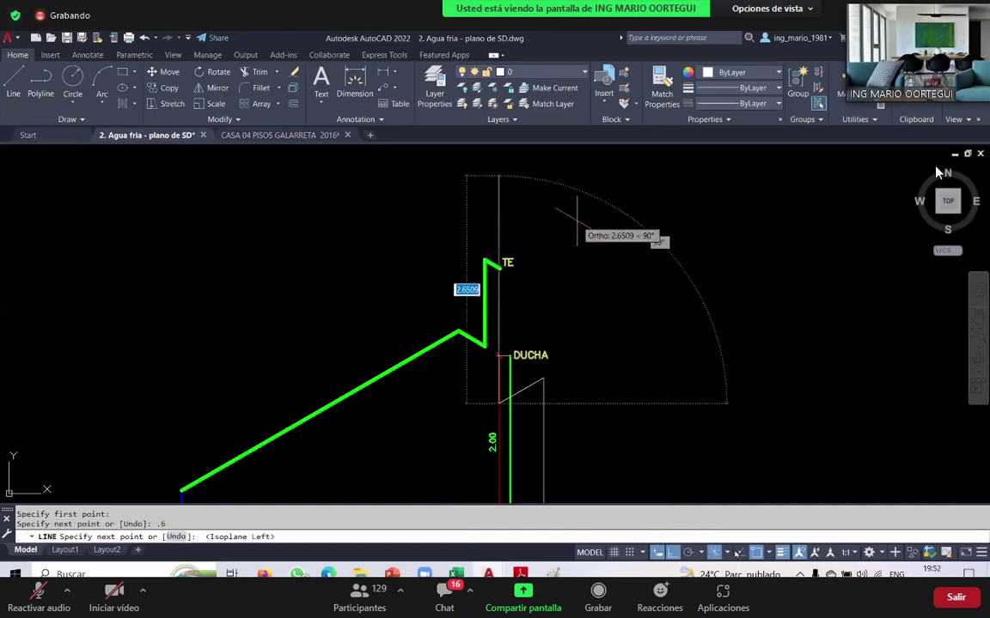
type("1")
key("Return")
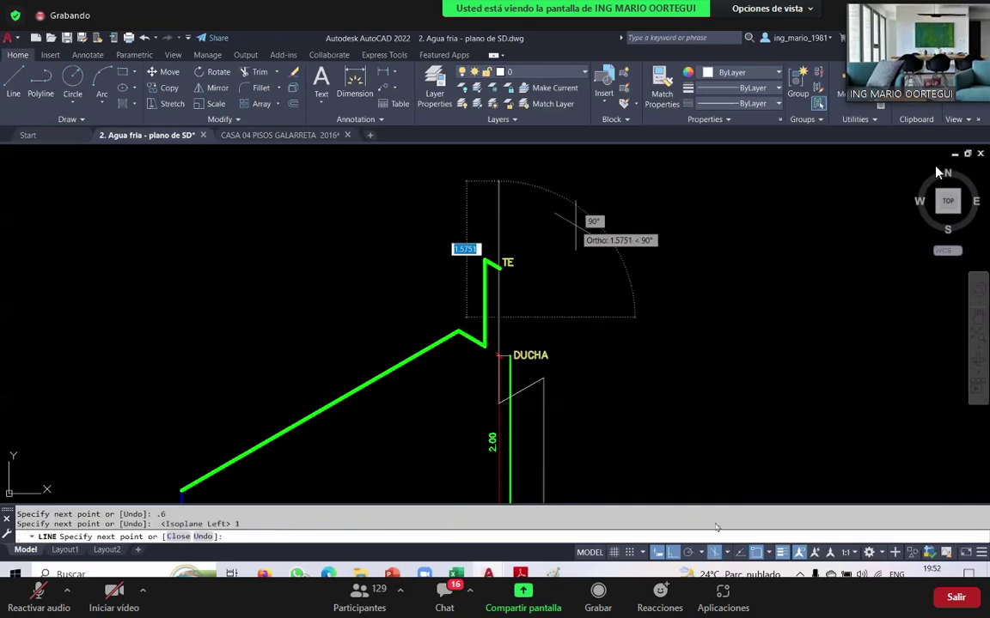
key("Escape")
Change the three new riser lines beside the DUCHA label to Blue with a heavier lineweight
scroll(509, 347, "up", 4)
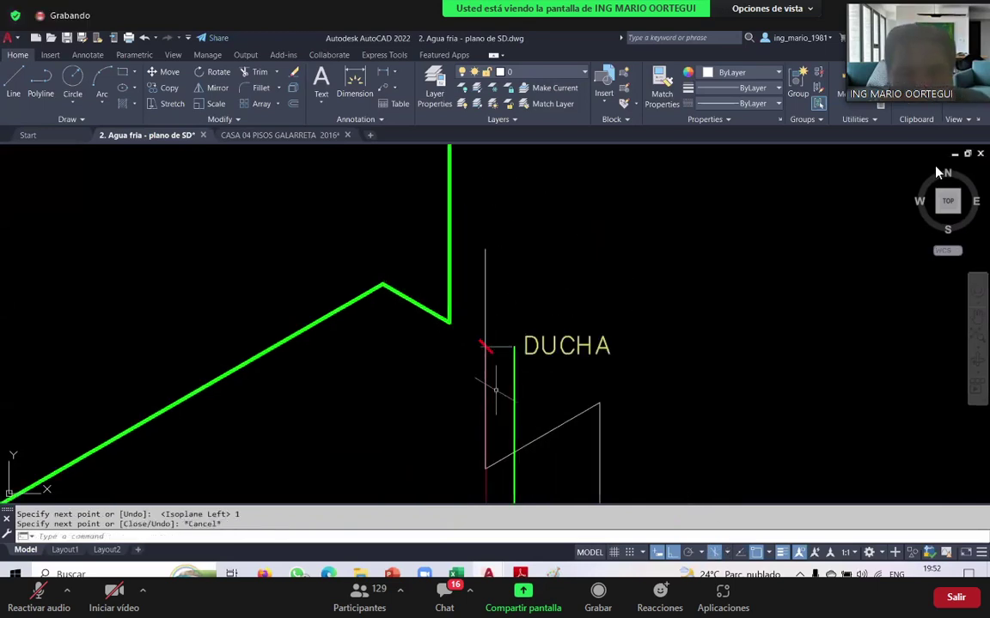
scroll(524, 334, "down", 4)
scroll(535, 342, "up", 2)
left_click(562, 373)
left_click(581, 395)
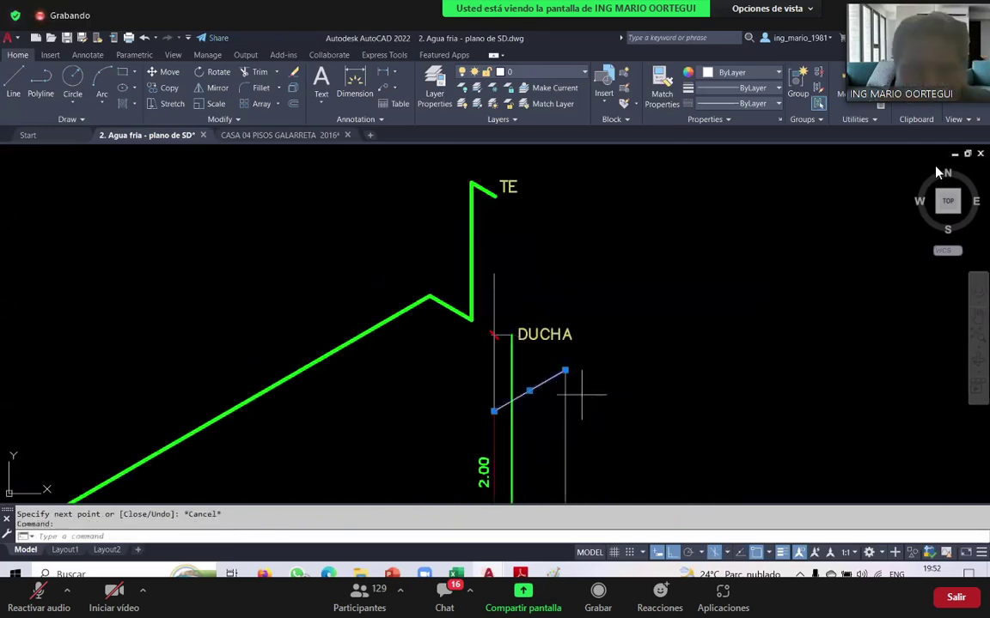
left_click(561, 399)
left_click(502, 293)
left_click(496, 292)
scroll(385, 374, "down", 4)
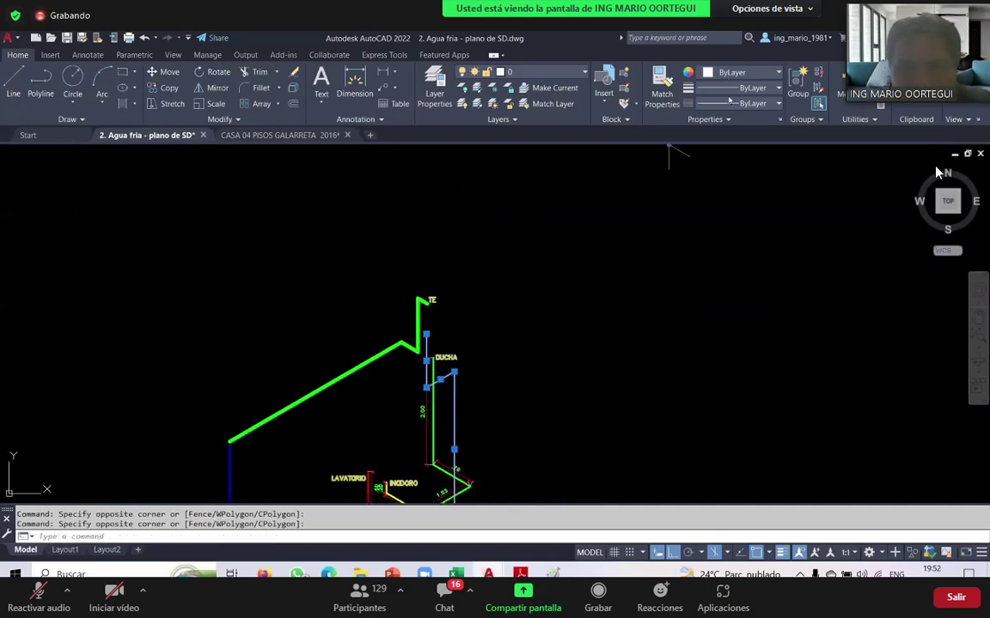
left_click(730, 72)
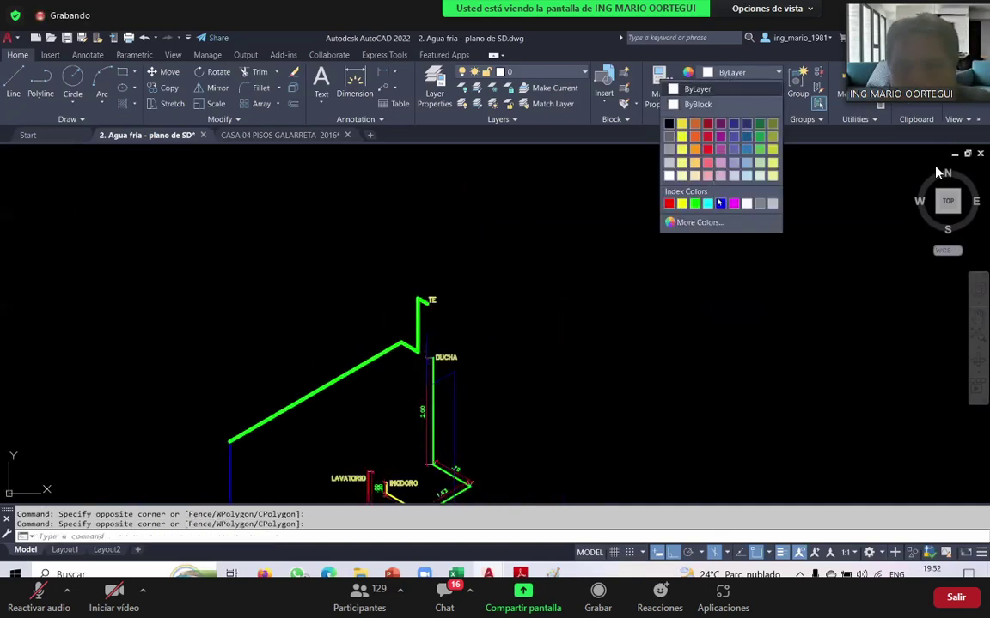
left_click(720, 203)
left_click(741, 87)
scroll(722, 215, "down", 2)
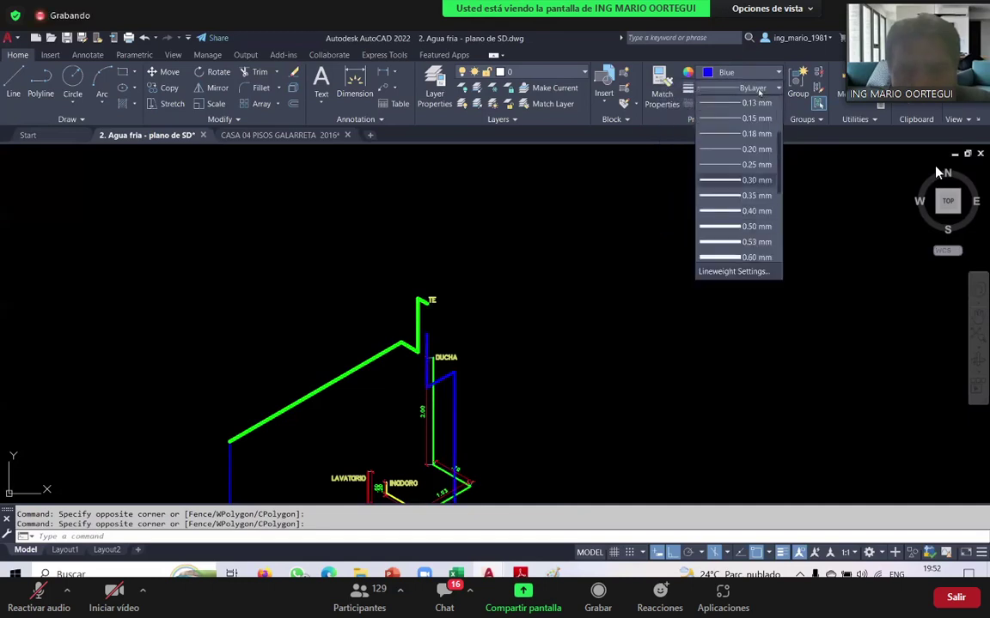
left_click(723, 237)
key("Escape")
Move the short diagonal and vertical green segments below TE back along the sloped green pipe, with Ortho off
scroll(373, 394, "up", 5)
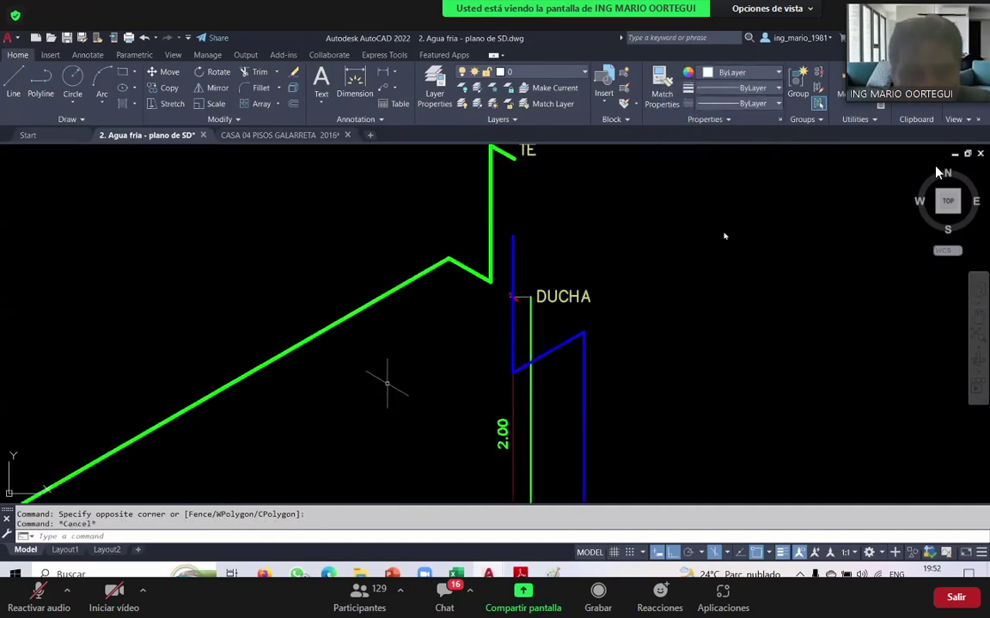
left_click(503, 268)
left_click(467, 288)
left_click(471, 294)
key("m")
key("Return")
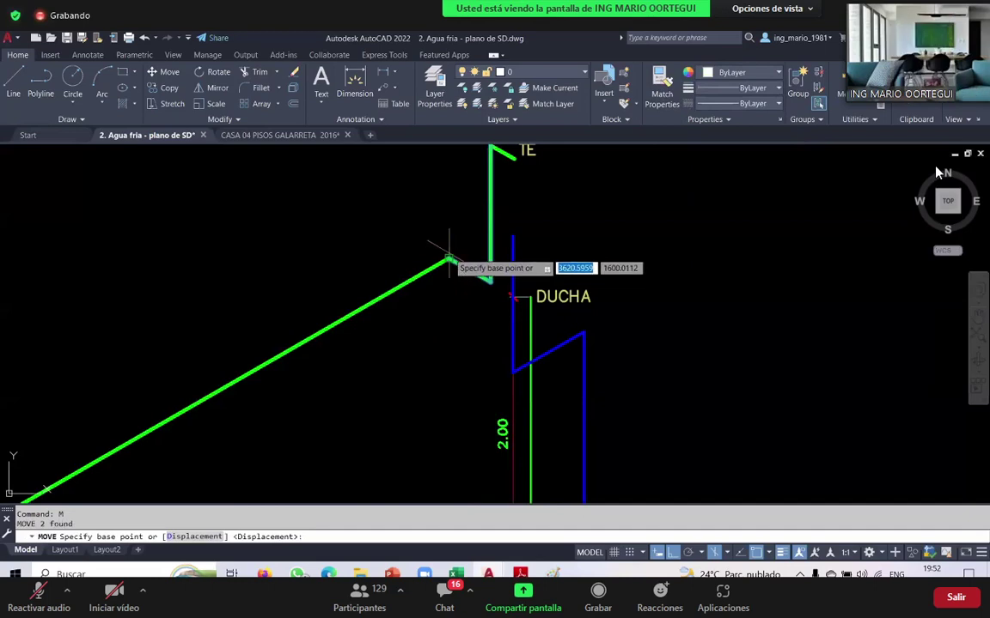
left_click(447, 259)
key("F8")
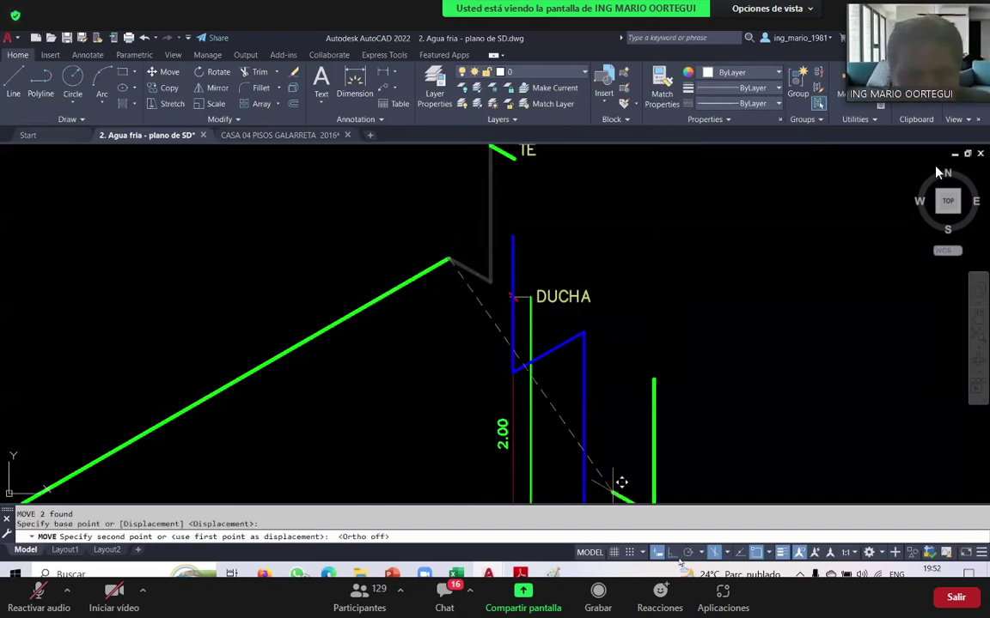
left_click(393, 287)
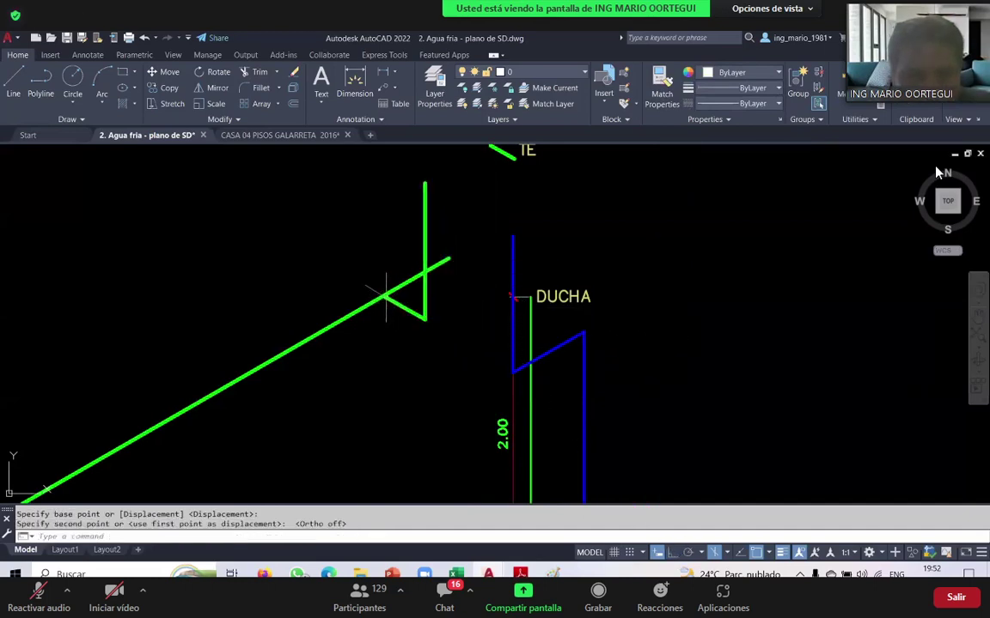
Shorten the sloped green pipe so it ends at the relocated diagonal segment
left_click(447, 264)
left_click(448, 258)
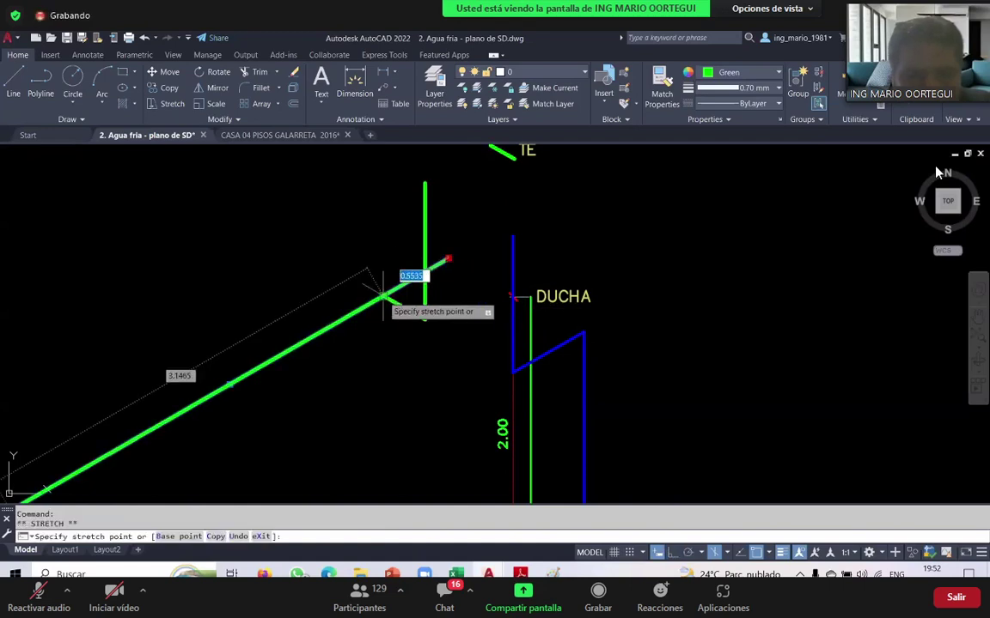
key("Escape")
Move the TE label and its short green segment onto the upper end of the relocated vertical green segment
scroll(391, 292, "down", 4)
scroll(400, 285, "up", 3)
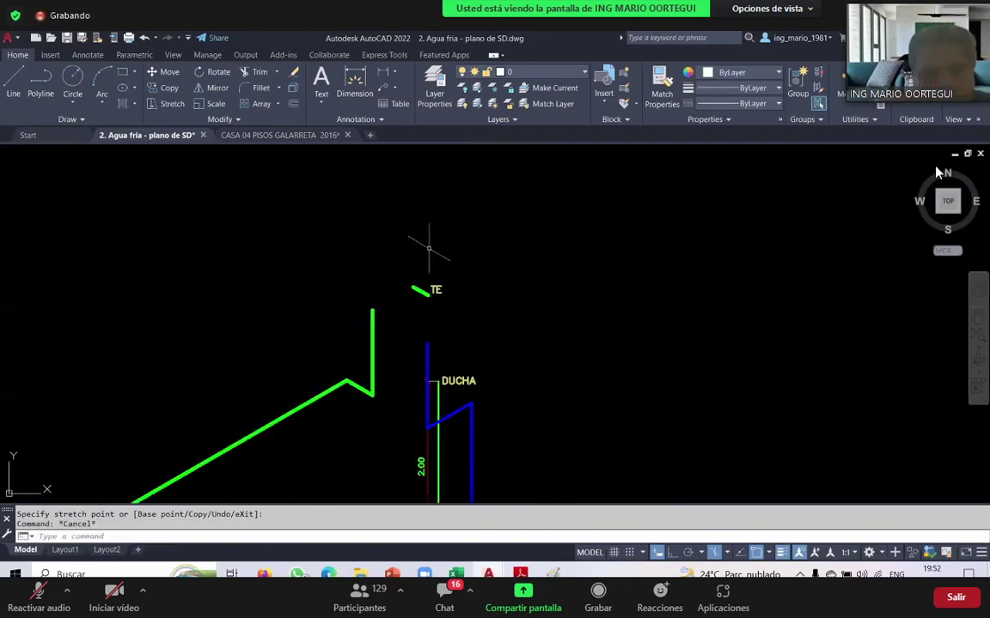
left_click(418, 292)
left_click(404, 285)
type("m")
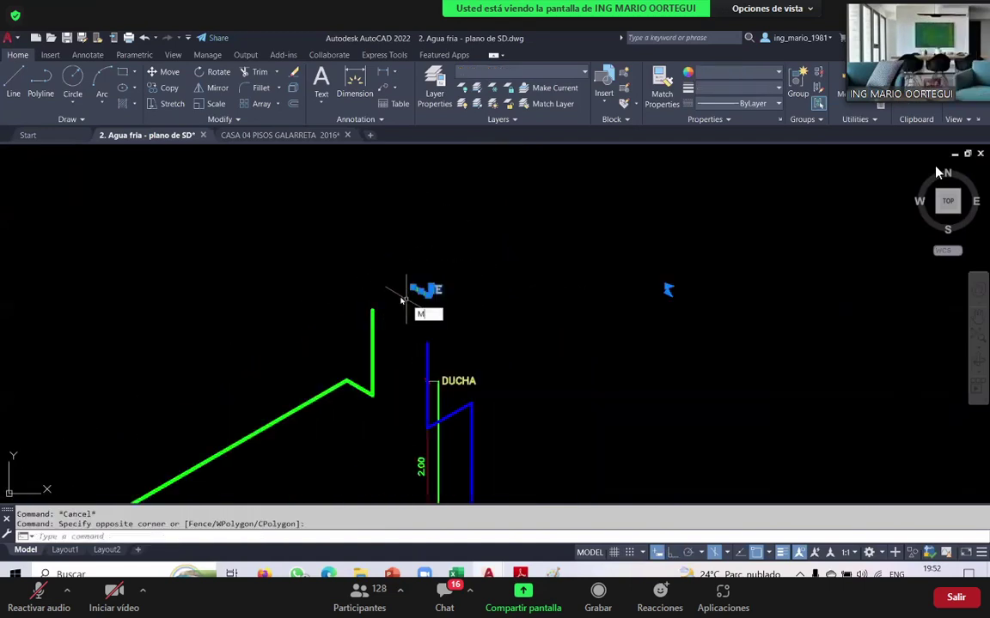
key("Return")
left_click(416, 282)
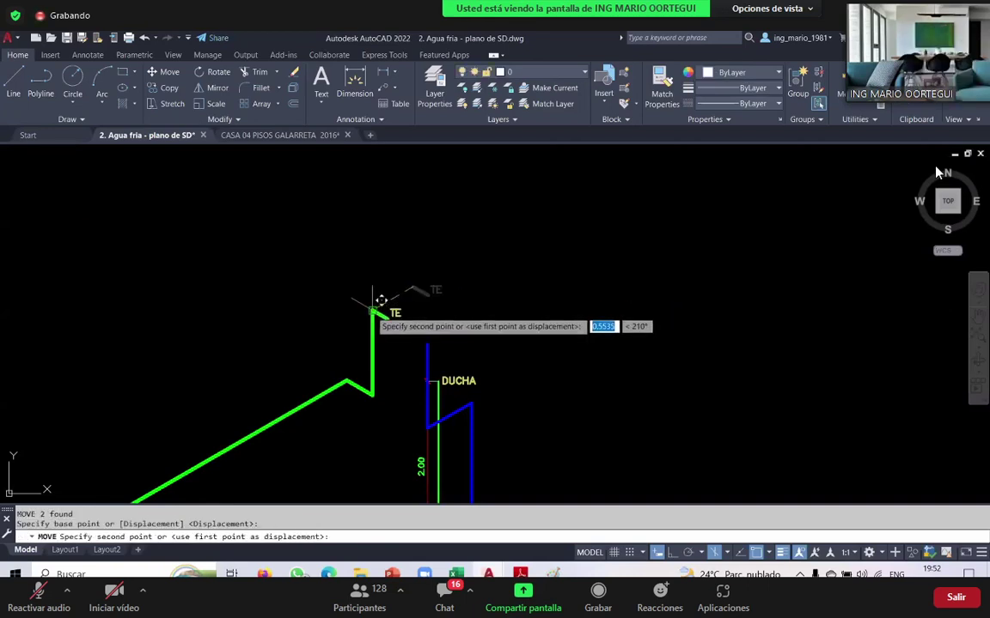
left_click(381, 297)
Review the extended multicoloured isometric beside the floor plans and save the drawing
scroll(381, 297, "down", 4)
scroll(404, 266, "up", 4)
scroll(434, 283, "down", 4)
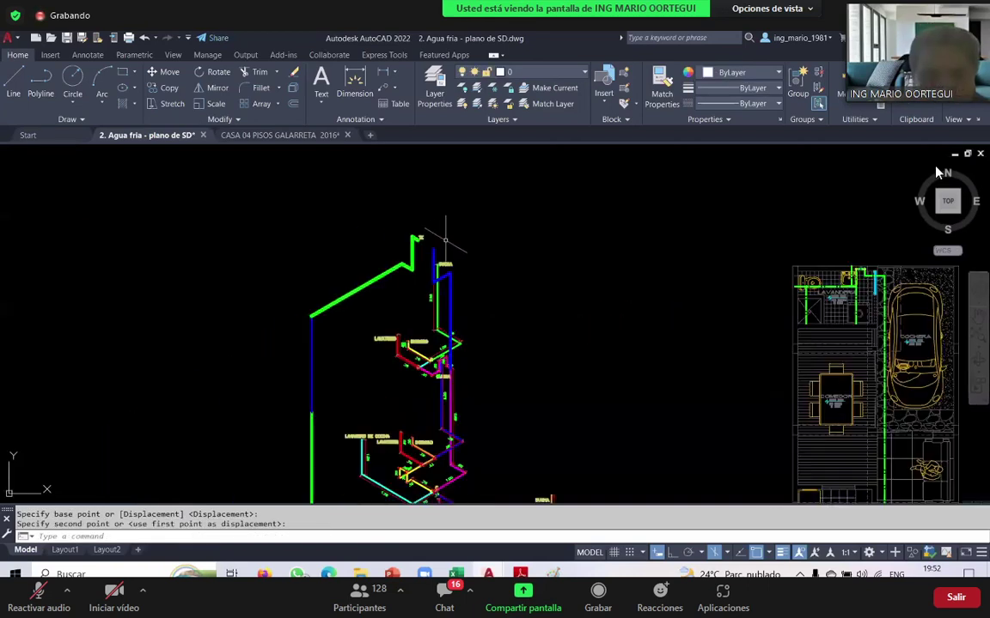
scroll(445, 333, "up", 3)
scroll(447, 320, "down", 2)
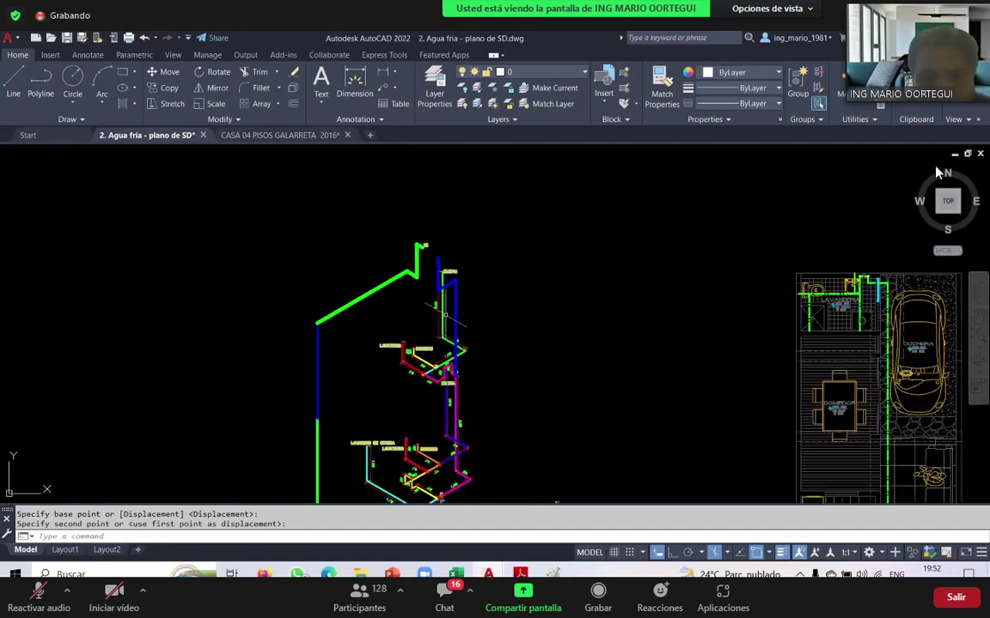
scroll(447, 325, "down", 1)
scroll(433, 326, "up", 3)
scroll(426, 326, "down", 2)
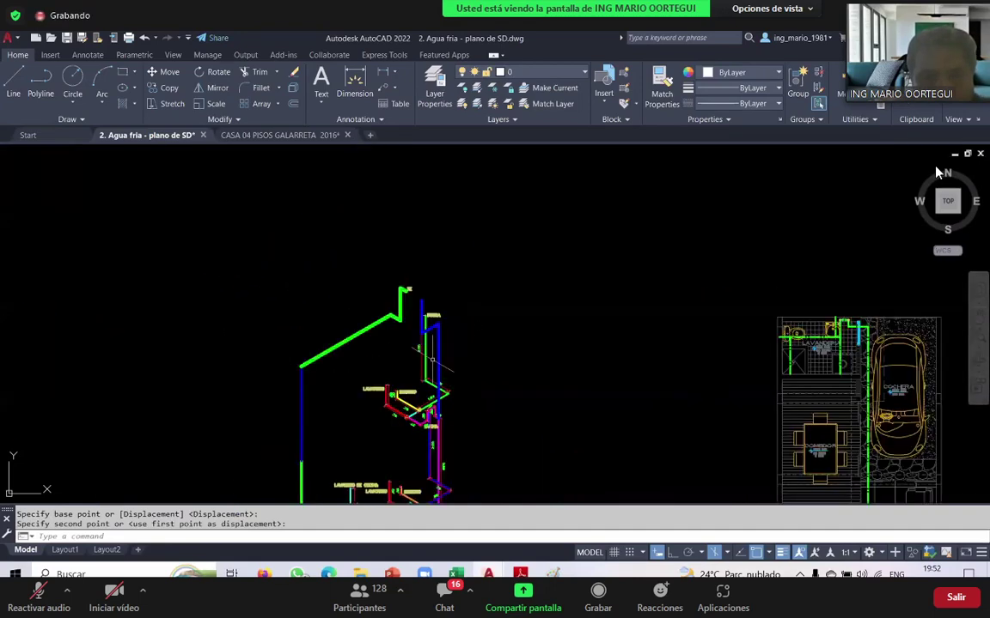
scroll(422, 328, "up", 4)
scroll(421, 328, "down", 6)
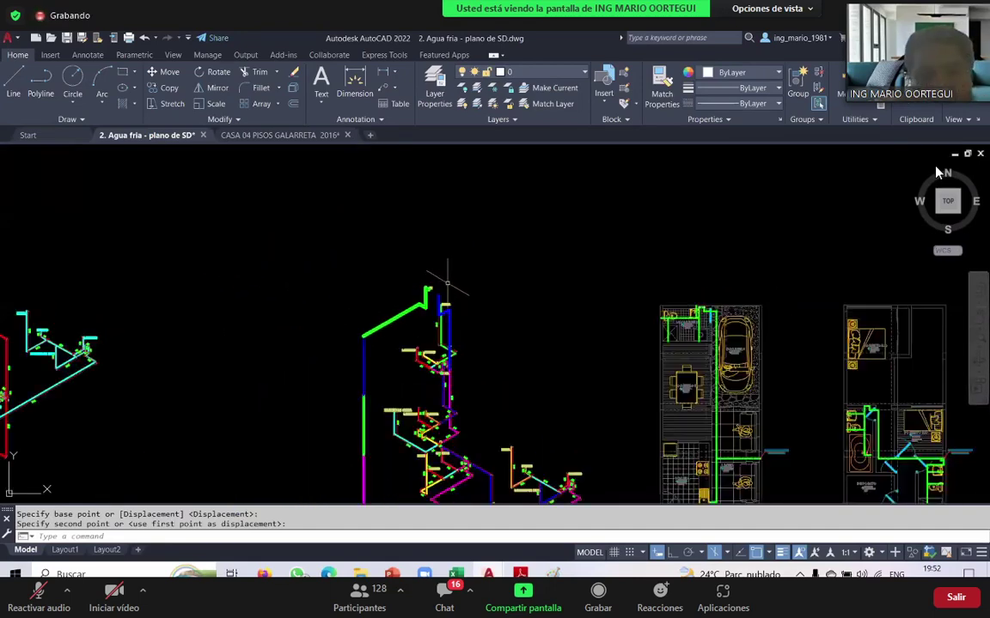
scroll(449, 286, "down", 1)
scroll(446, 372, "up", 1)
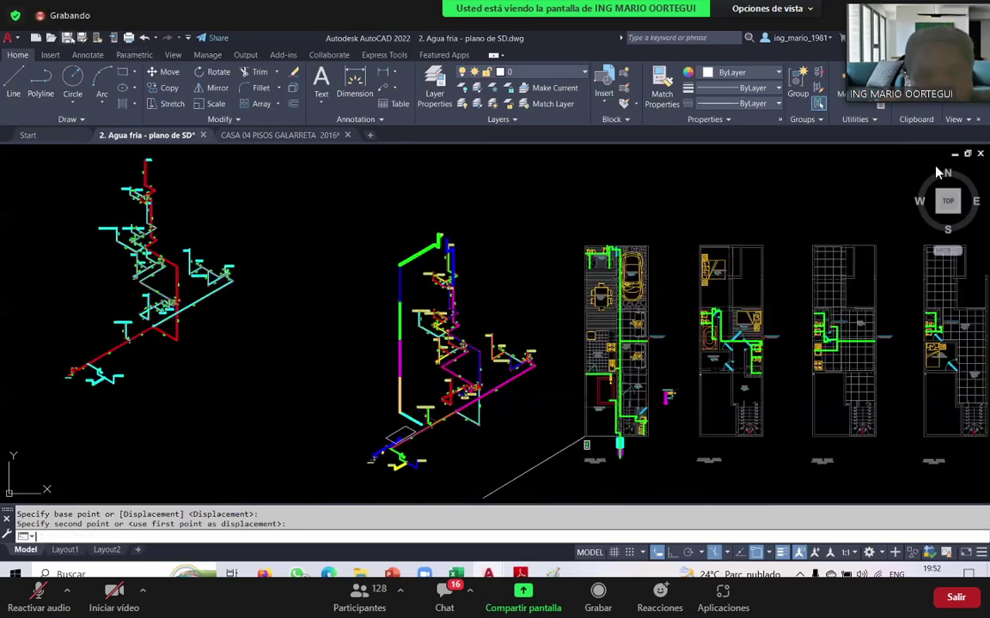
key("ctrl+s")
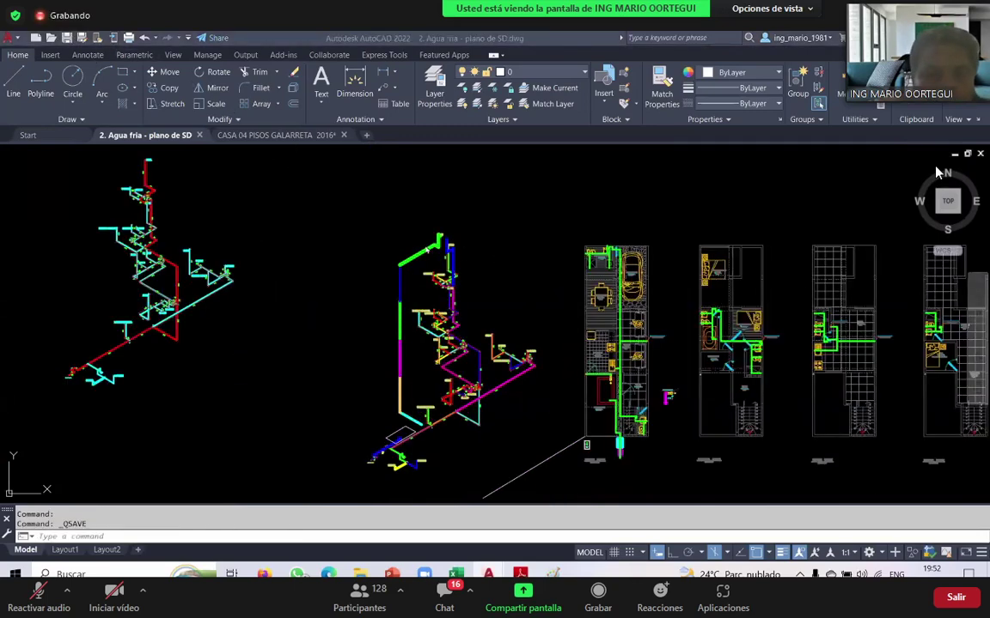
Move the whole red-and-cyan isometric out of the area beside the multicoloured isometric
scroll(421, 226, "up", 2)
scroll(421, 225, "down", 2)
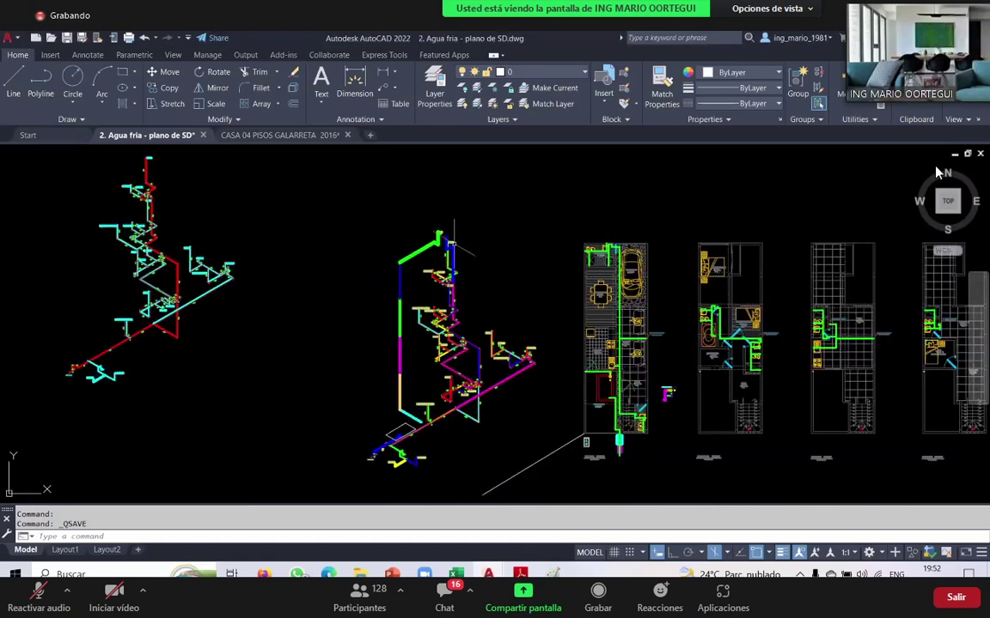
scroll(392, 288, "down", 2)
left_click(302, 204)
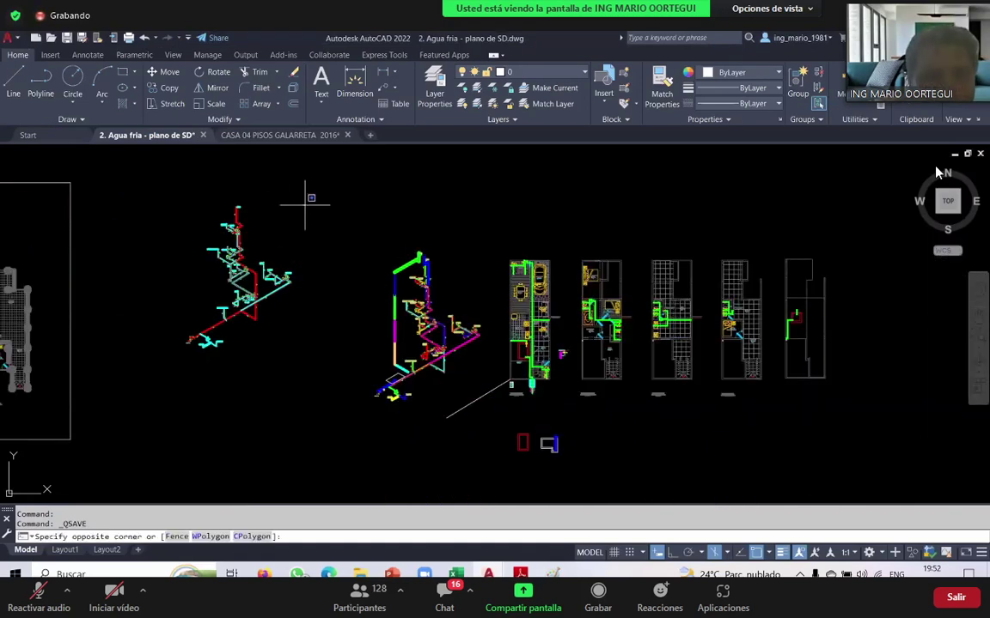
left_click(157, 368)
type("m")
key("Return")
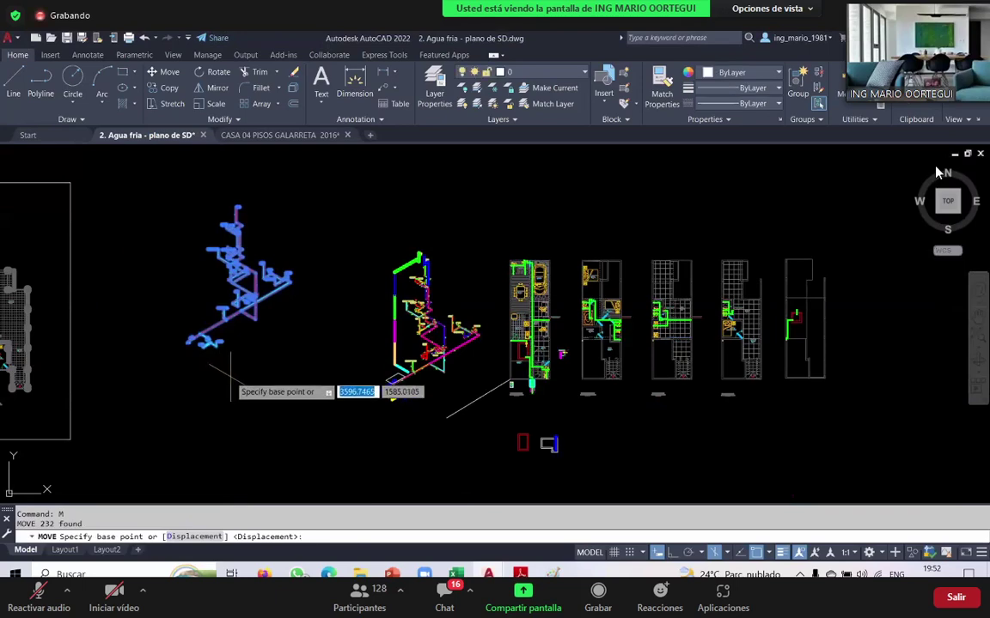
left_click(232, 374)
scroll(506, 362, "down", 5)
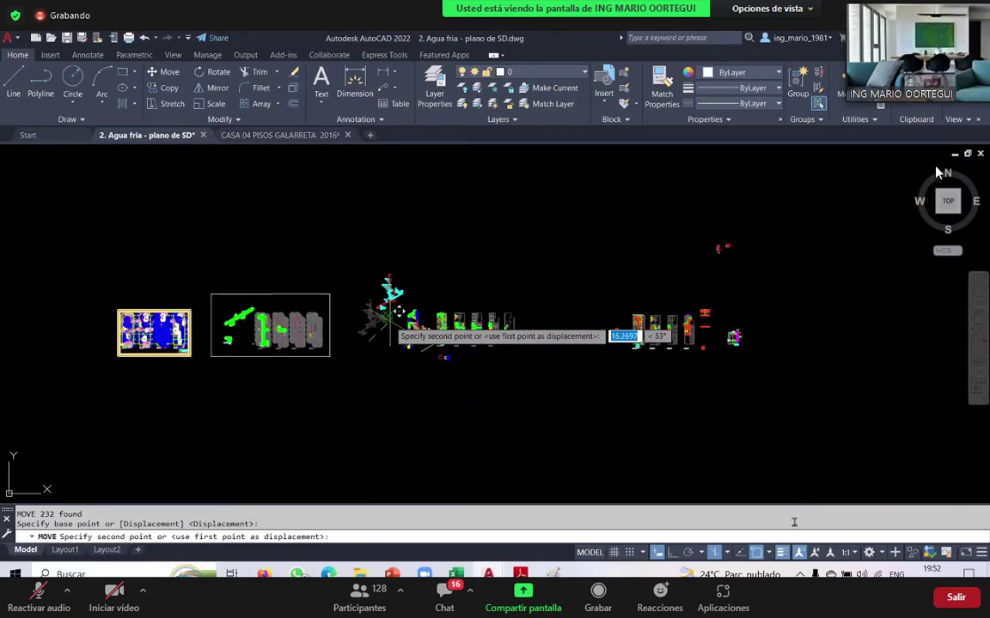
scroll(280, 280, "up", 4)
left_click(266, 287)
Erase the stray diagonal white line running off the lower corner of the ground-floor plan
scroll(700, 472, "up", 4)
left_click(579, 417)
key("Delete")
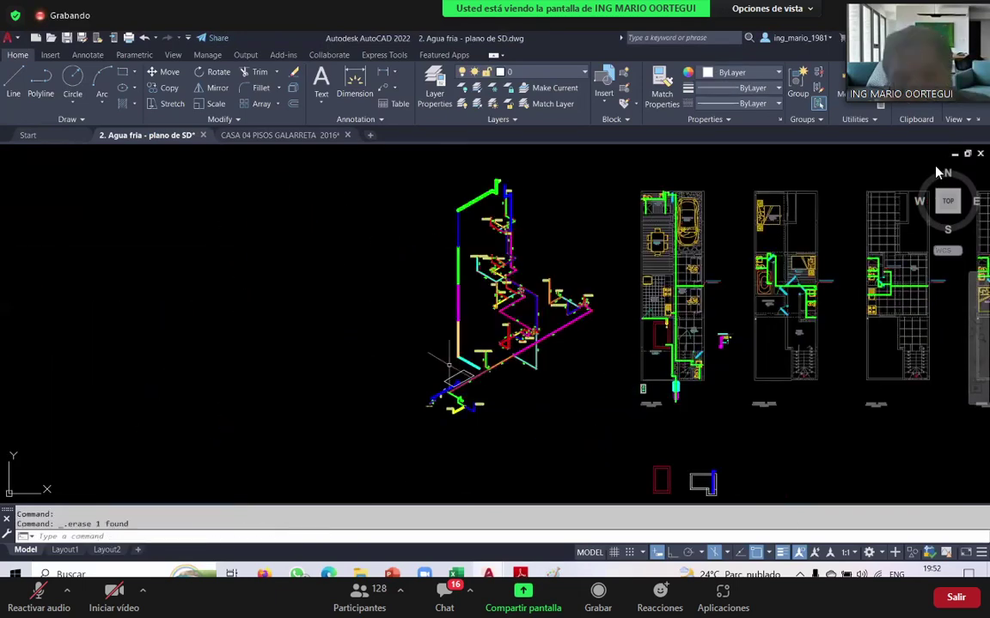
Move the multicoloured isometric horizontally away from the ground-floor plan into the cleared space
scroll(435, 372, "down", 2)
left_click(533, 230)
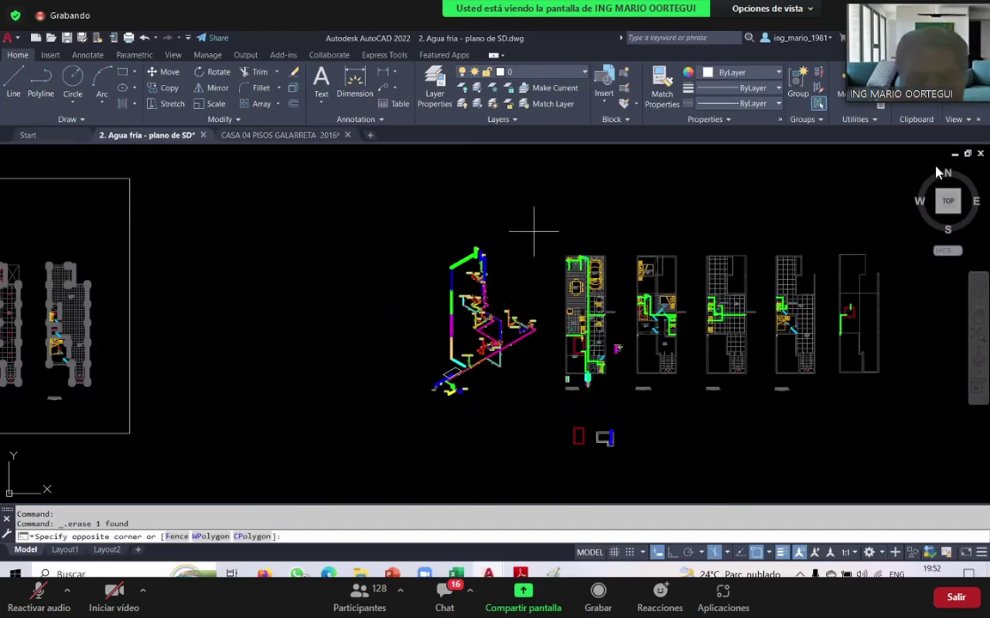
left_click(380, 397)
type("m")
key("Return")
left_click(705, 434)
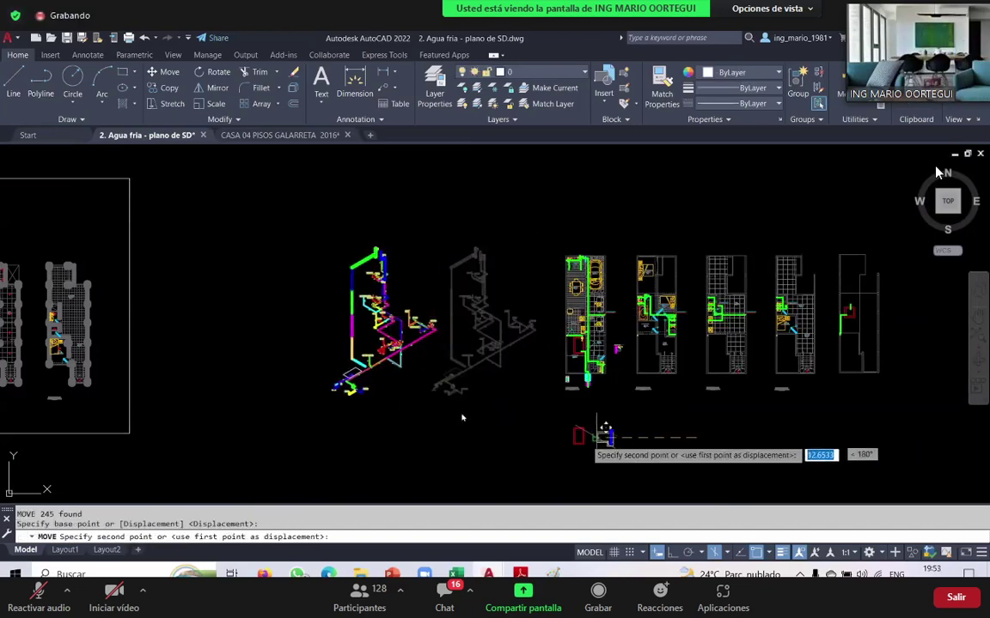
left_click(565, 435)
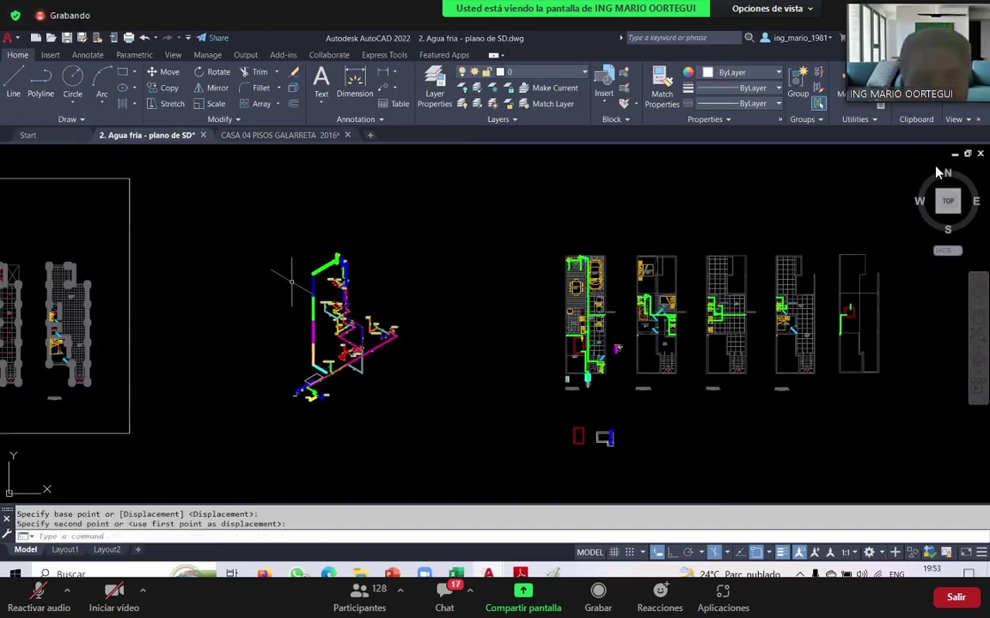
Compare the upper end of the multicoloured isometric with the pipe runs at the red tank on the roof plan
scroll(262, 253, "up", 3)
key("alt+Tab")
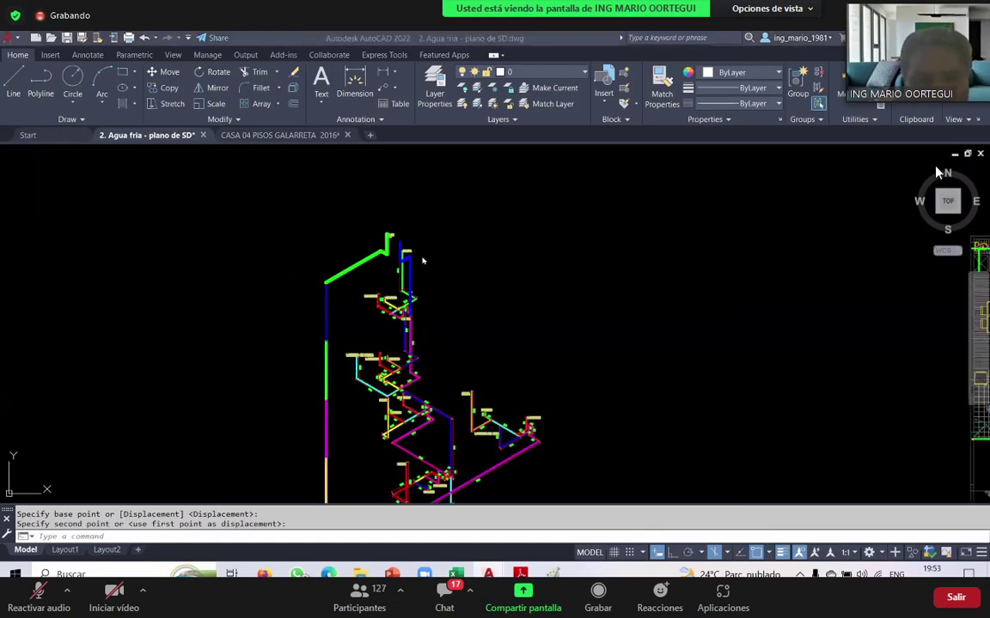
scroll(453, 260, "up", 2)
scroll(495, 260, "down", 5)
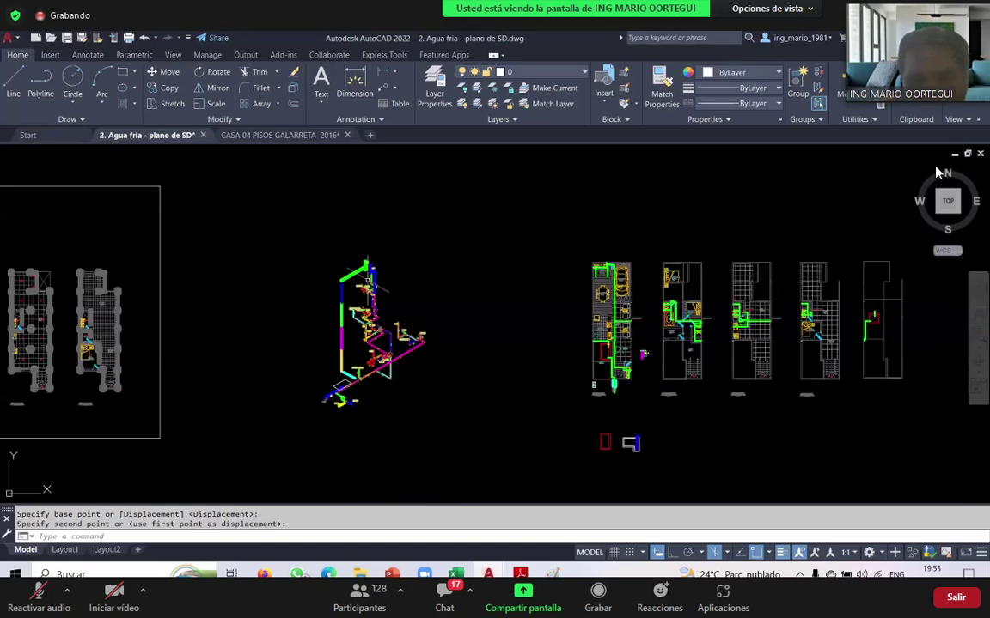
scroll(881, 311, "up", 5)
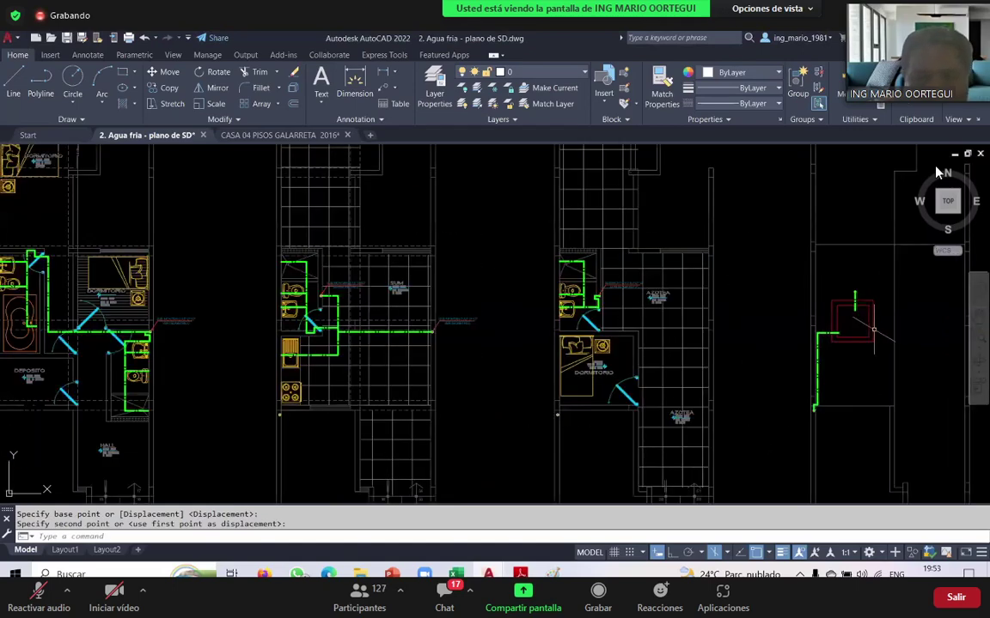
scroll(865, 327, "down", 3)
scroll(861, 328, "up", 4)
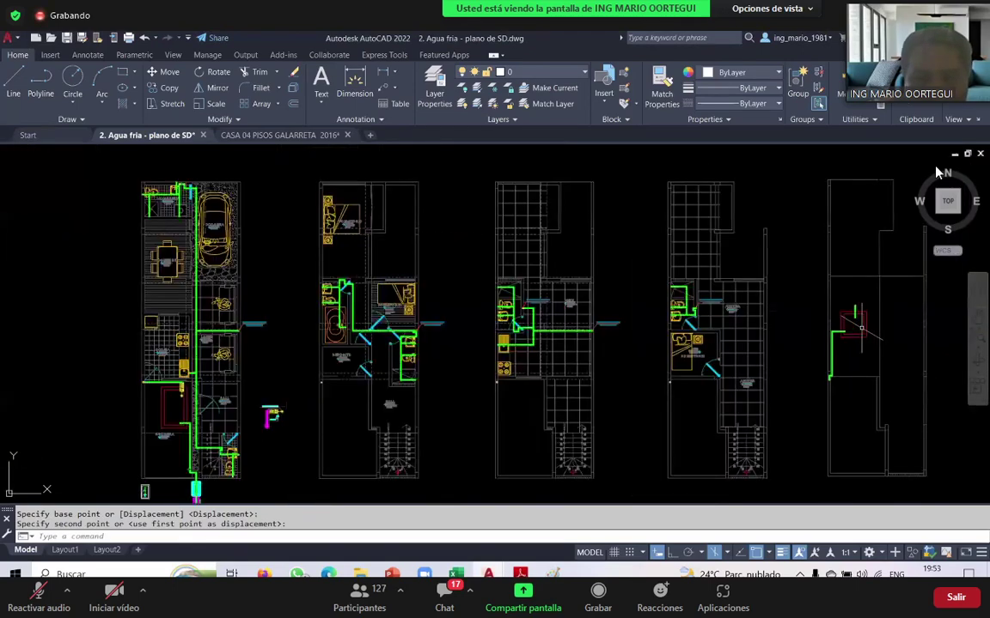
scroll(837, 320, "down", 2)
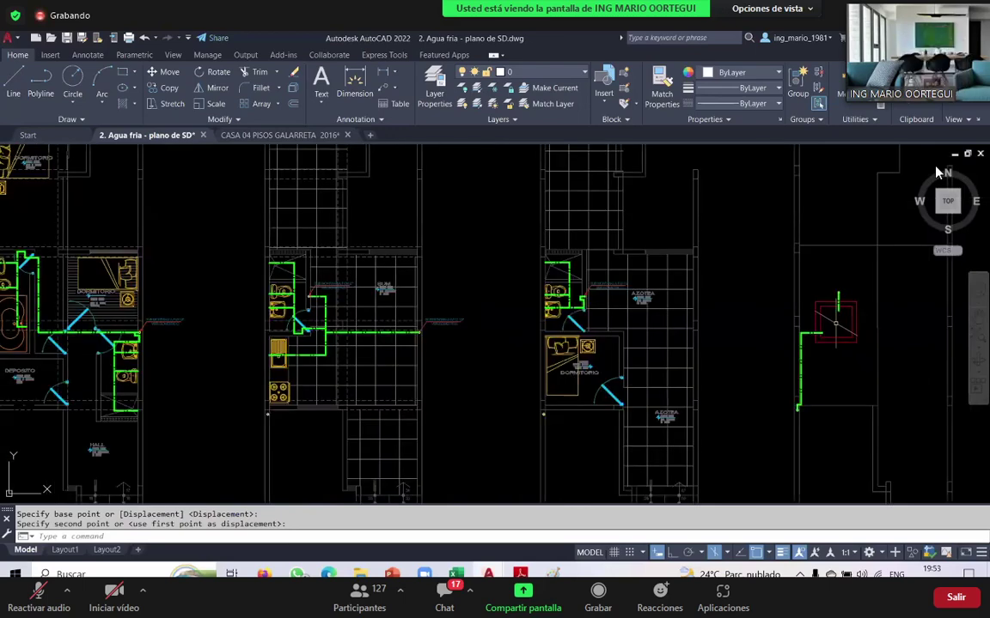
scroll(837, 319, "down", 2)
scroll(813, 320, "down", 3)
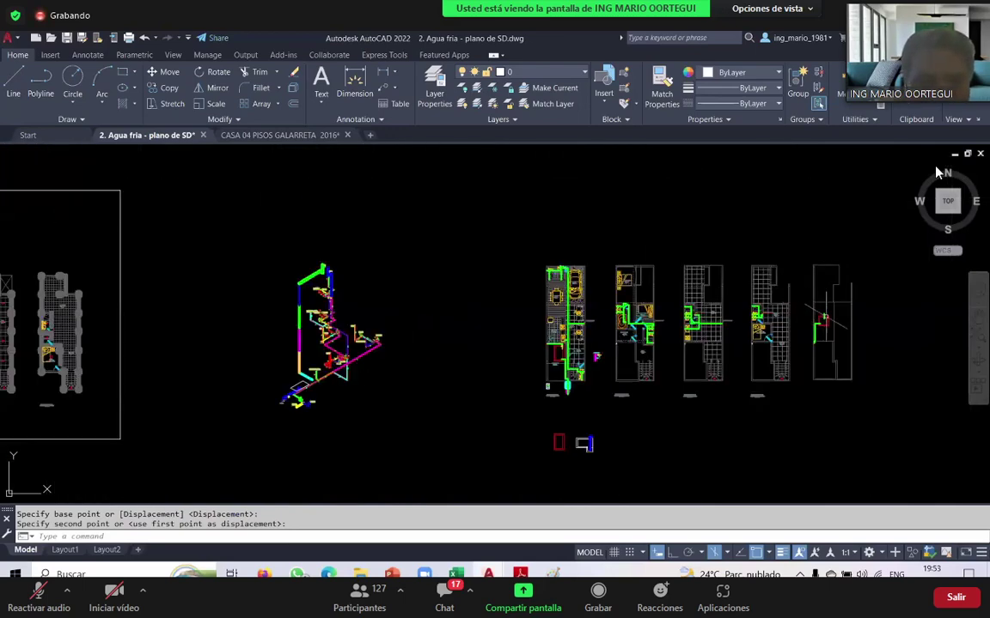
scroll(829, 318, "up", 2)
scroll(736, 320, "down", 2)
scroll(287, 270, "up", 12)
Draw a small circle centred on the upper end of the short vertical blue segment beside the DUCHA label
left_click(409, 335)
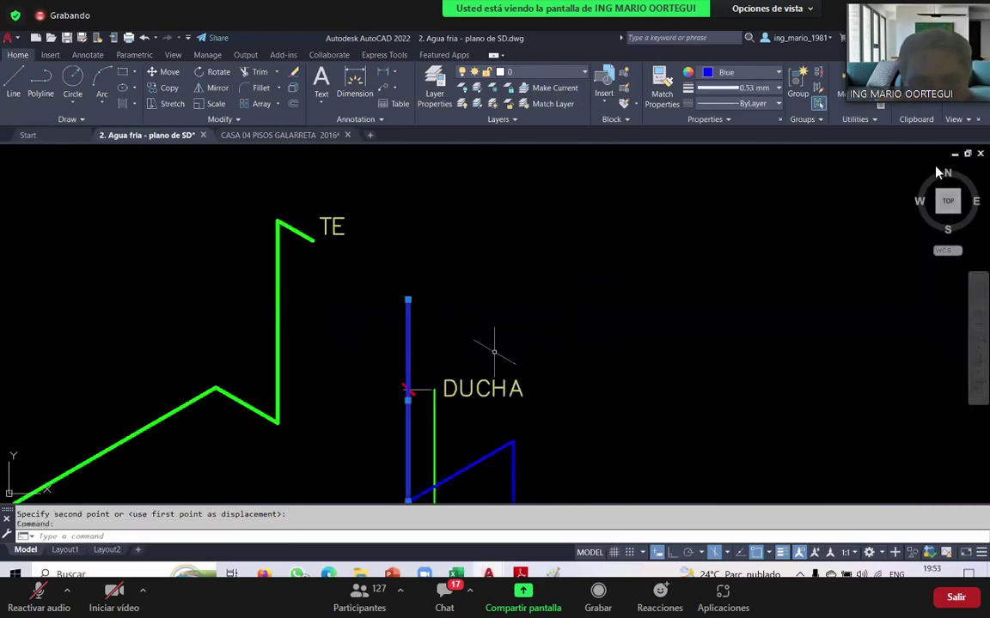
key("Escape")
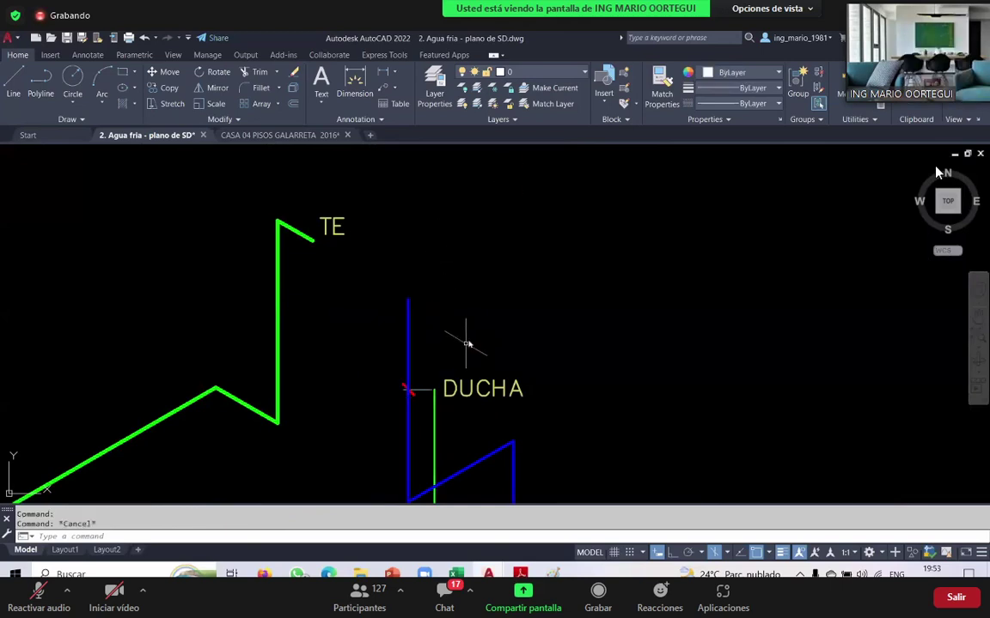
type("c")
key("Return")
left_click(409, 298)
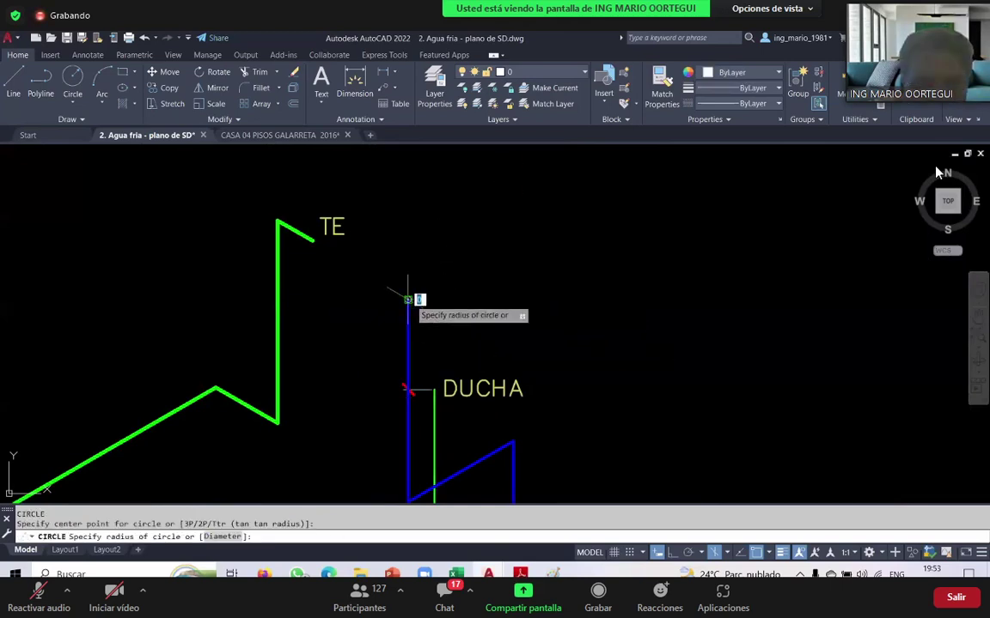
scroll(464, 287, "down", 4)
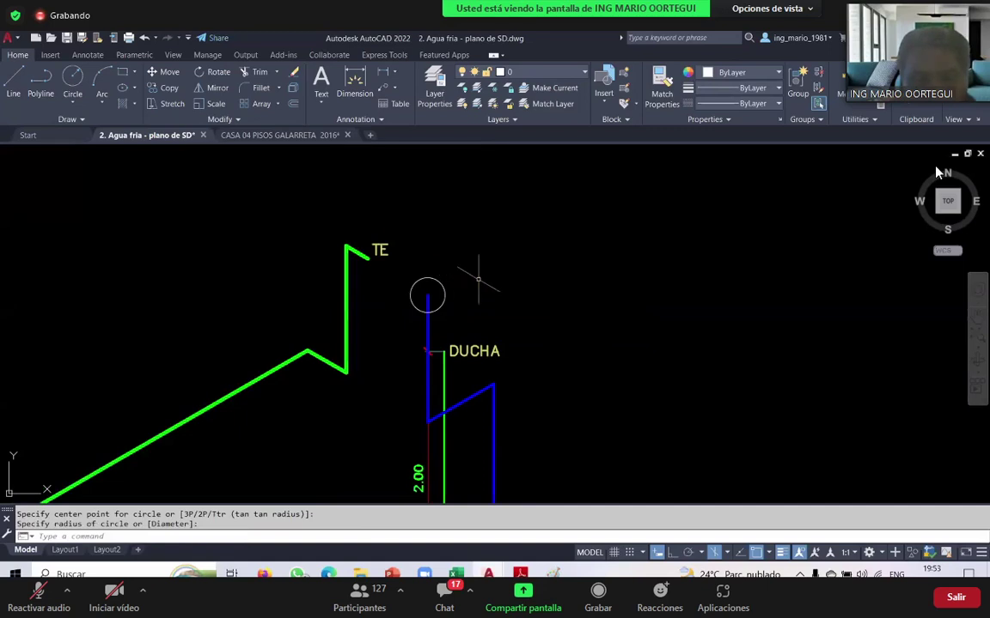
scroll(478, 267, "down", 2)
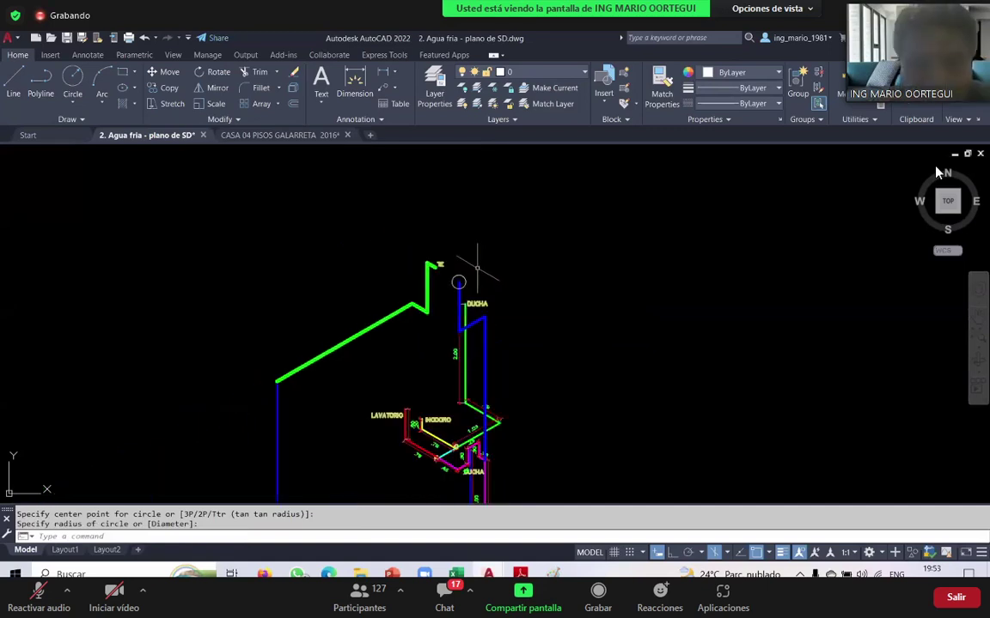
Shorten the vertical blue segment beside DUCHA by stretching its upper end down below the DUCHA level
scroll(457, 306, "up", 2)
left_click(455, 292)
double_click(455, 292)
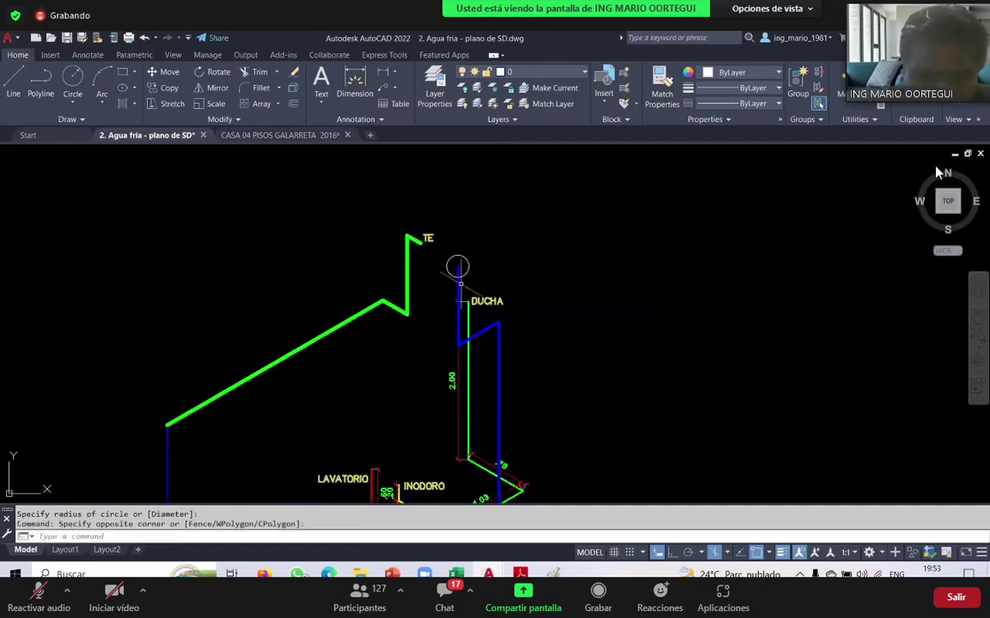
left_click(457, 277)
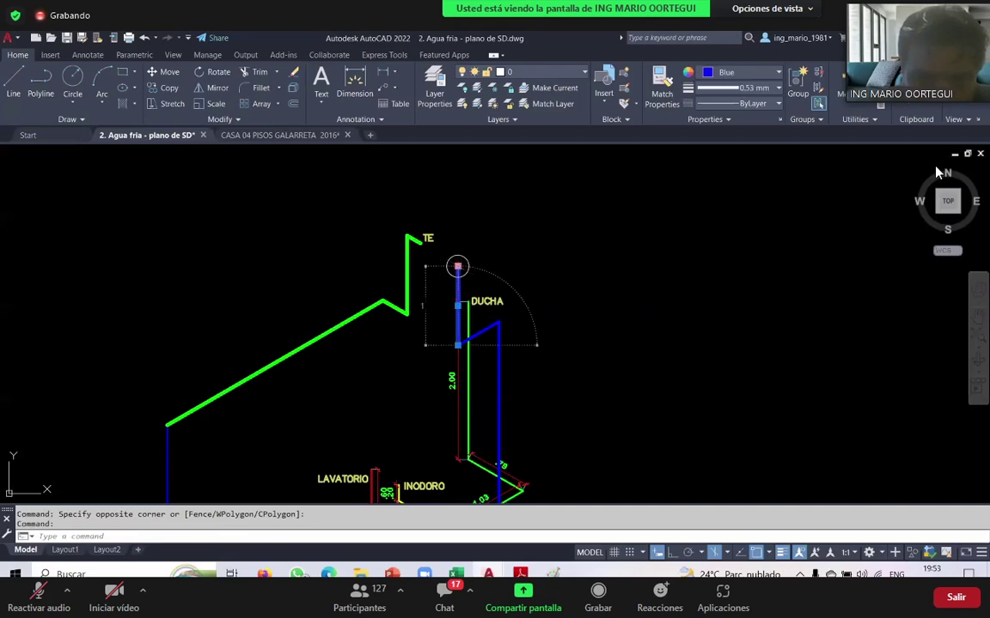
left_click(457, 266)
scroll(454, 325, "up", 3)
left_click(450, 326)
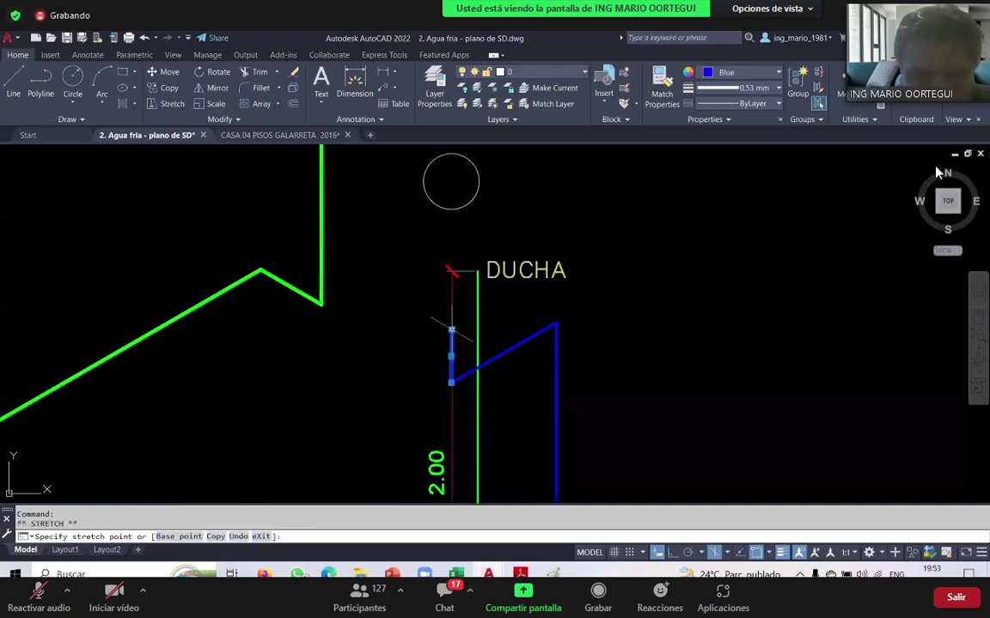
Move the circle down to the upper end of the shortened blue segment
key("Escape")
left_click(462, 208)
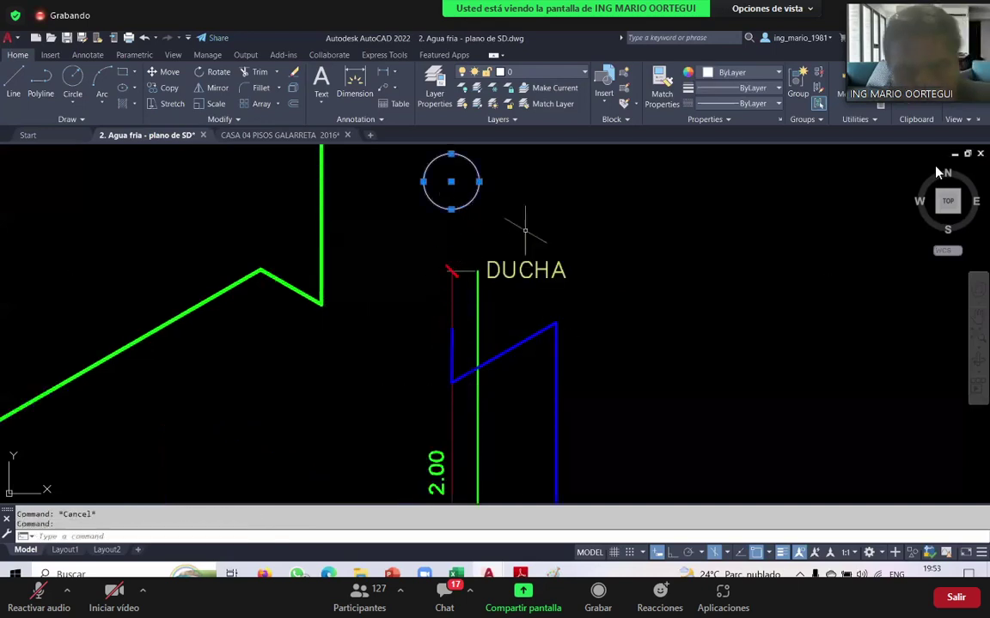
type("m")
key("Return")
left_click(676, 196)
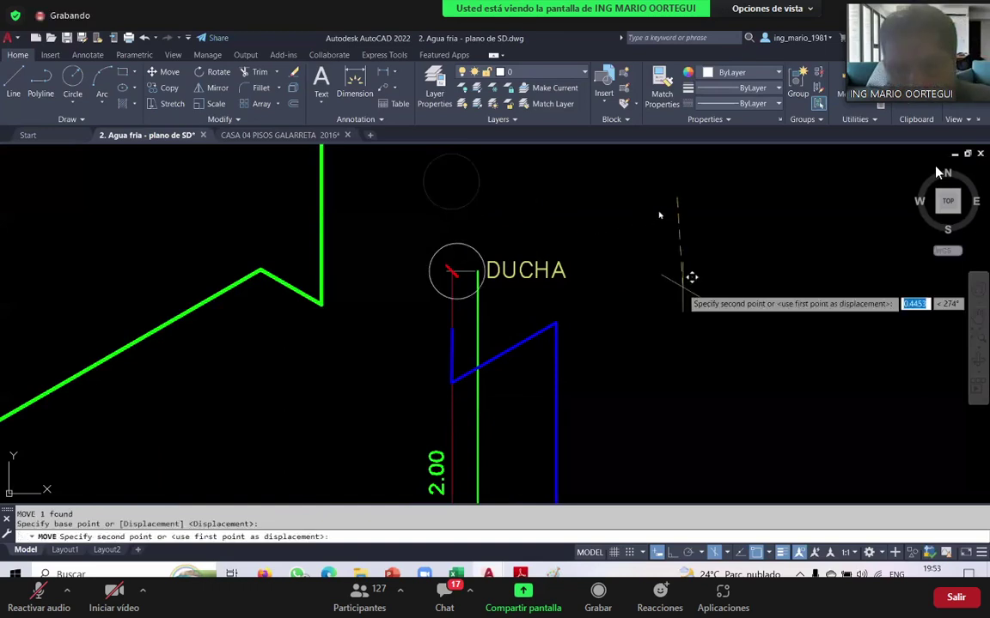
left_click(674, 335)
Examine the circle at the blue pipe's end in relation to the green TE riser and the DUCHA branch
scroll(476, 271, "down", 4)
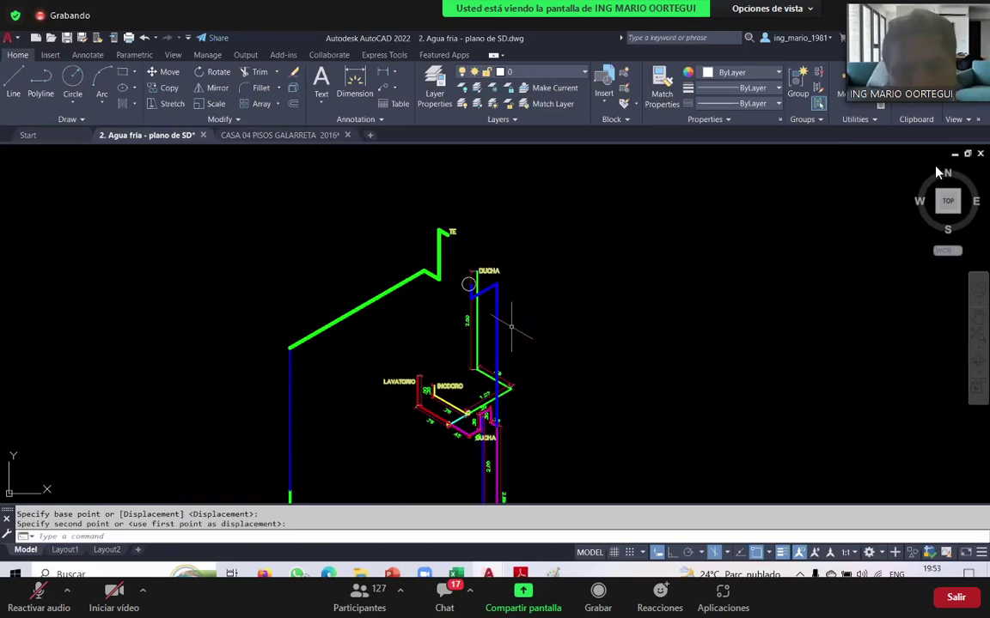
scroll(495, 290, "up", 4)
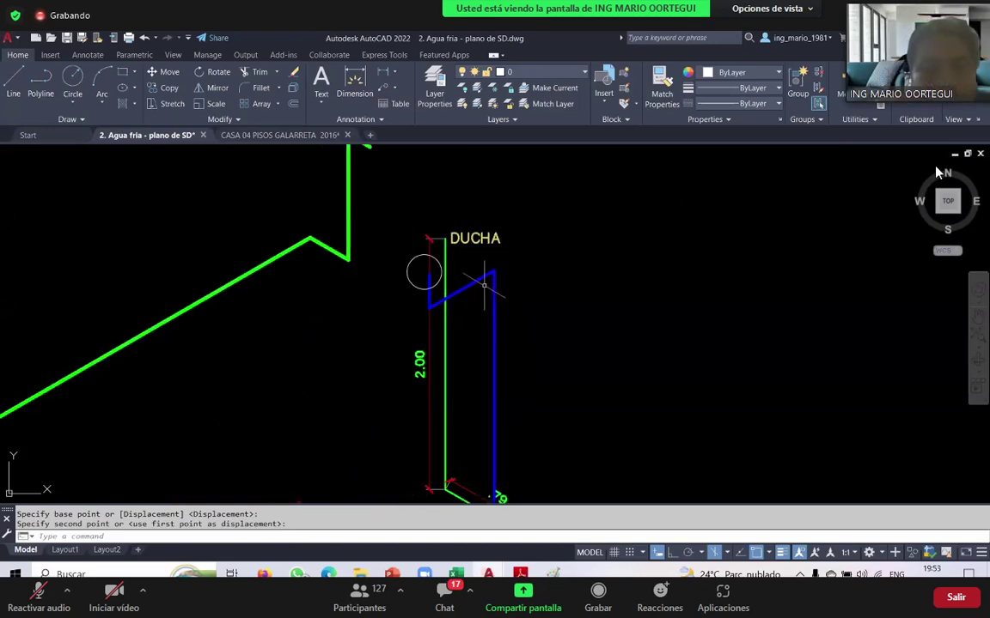
scroll(468, 295, "down", 2)
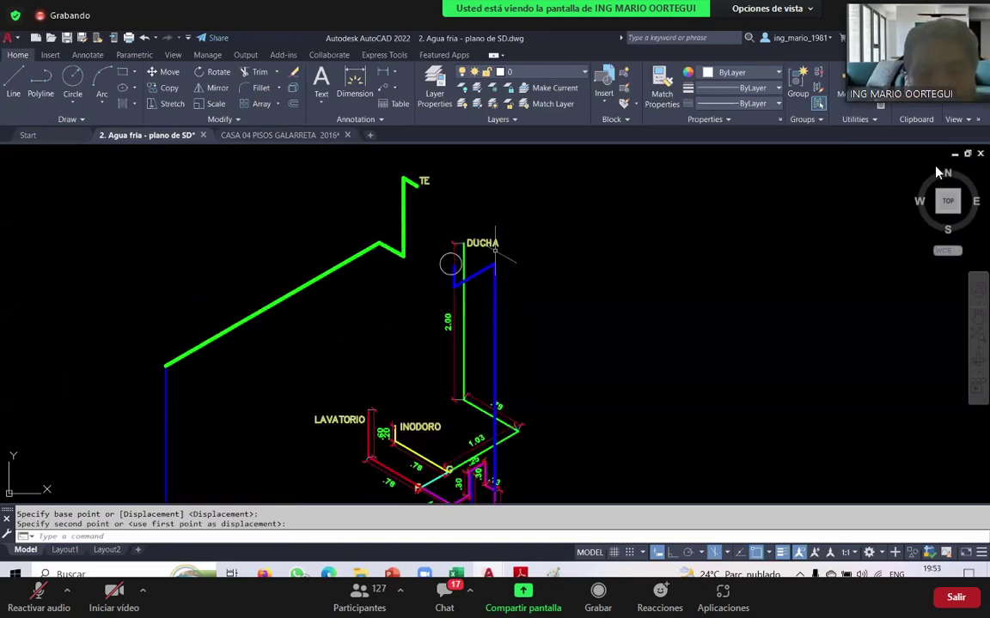
scroll(464, 283, "down", 1)
scroll(464, 277, "up", 1)
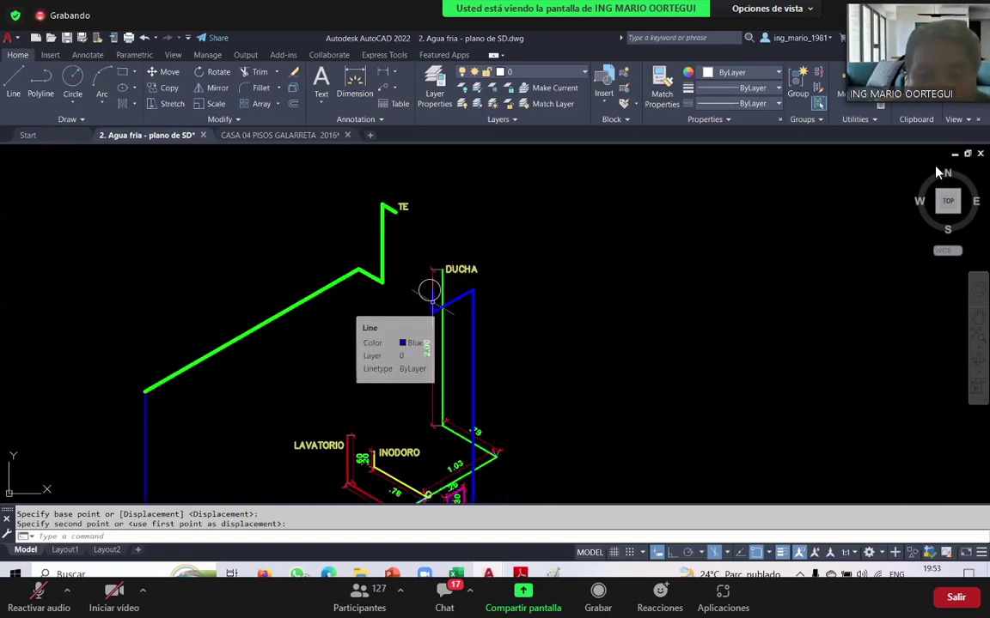
scroll(433, 288, "down", 2)
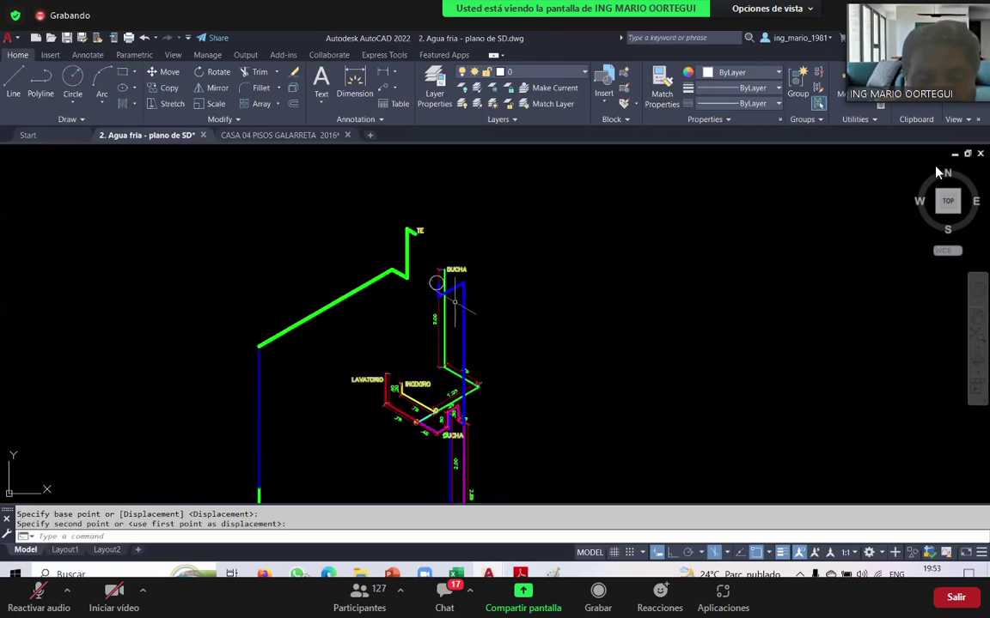
scroll(437, 284, "up", 2)
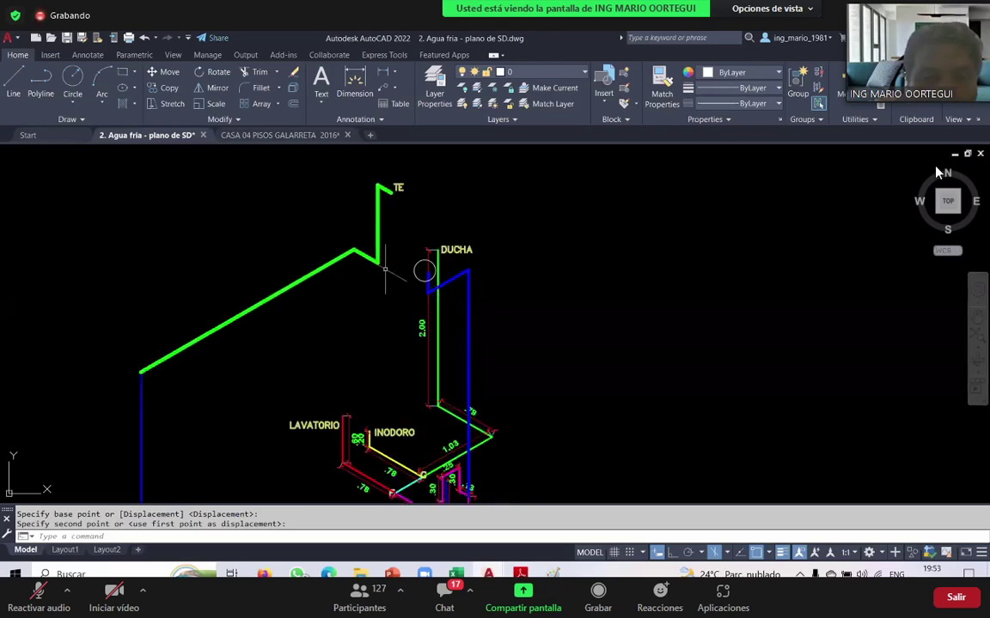
scroll(386, 268, "up", 4)
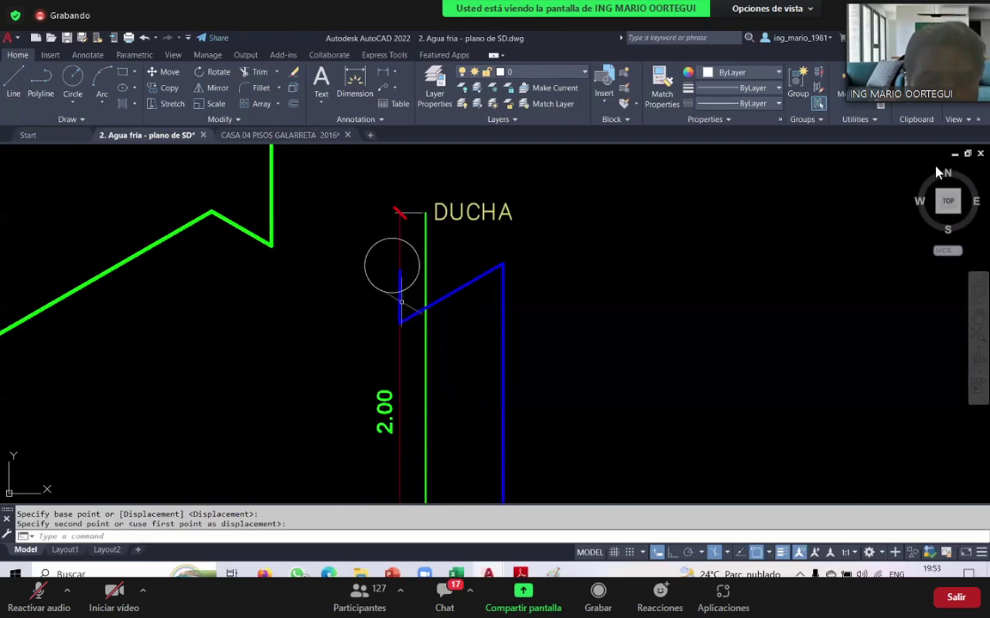
Select the short vertical and sloped blue segments at the circle and compare them with the tank piping on the roof plan
left_click(400, 301)
left_click(408, 304)
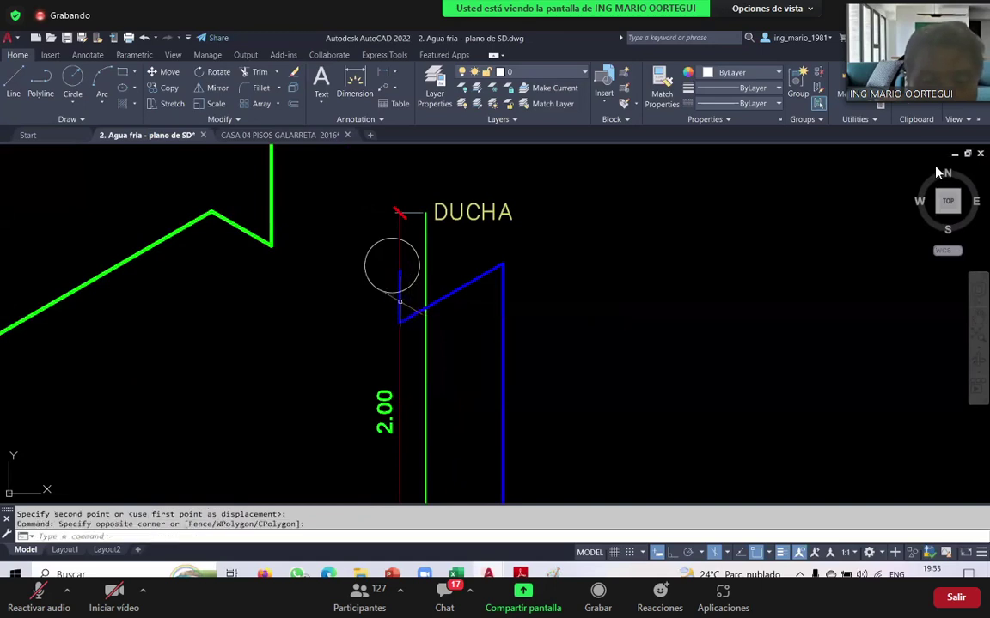
left_click(400, 302)
left_click(420, 311)
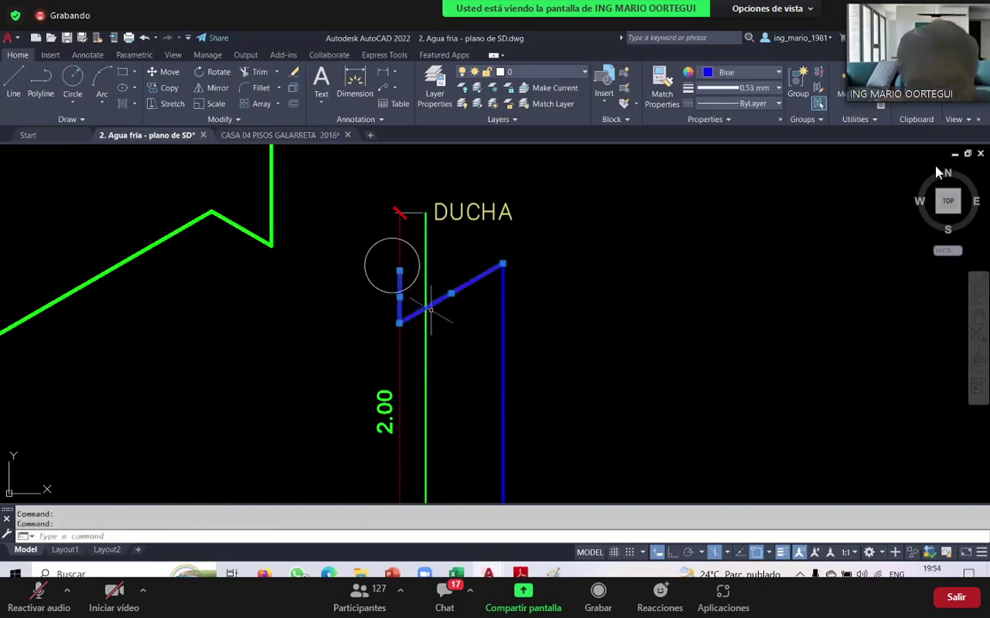
scroll(458, 249, "down", 5)
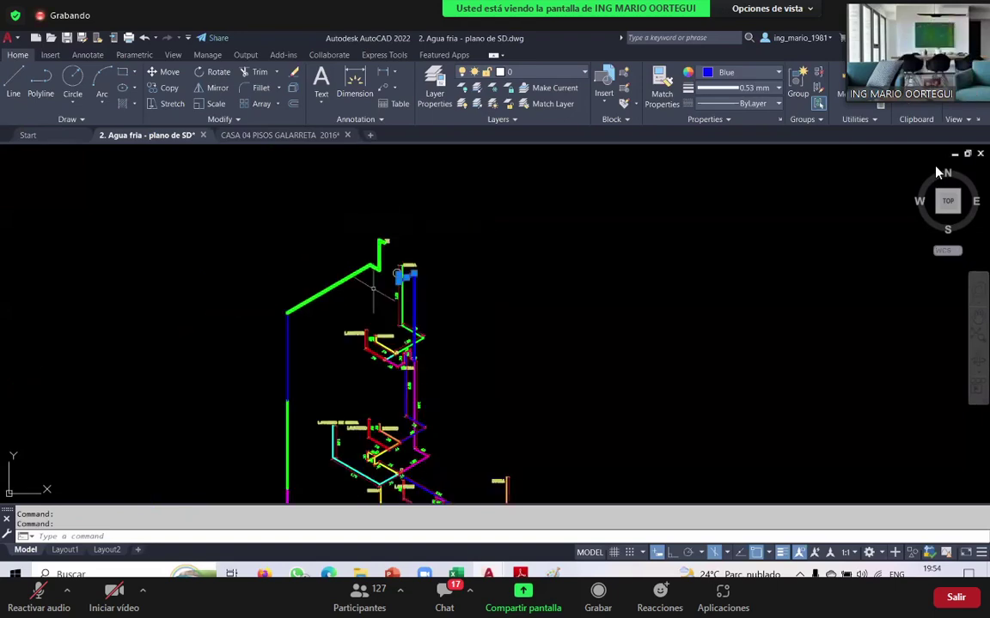
scroll(373, 288, "down", 3)
scroll(858, 340, "up", 2)
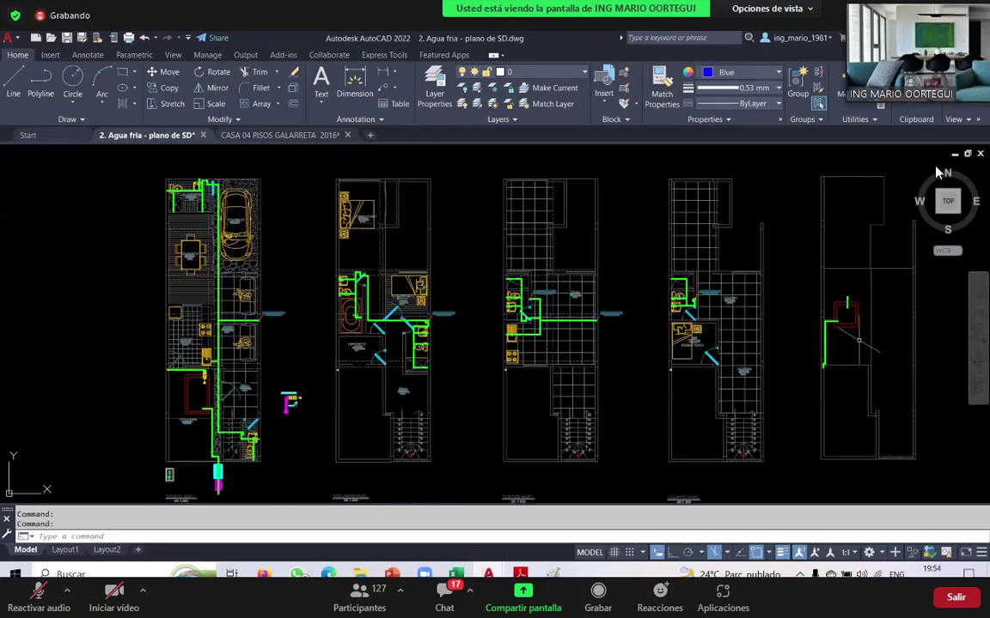
Compare the tank piping on the roof plan with the SUB MONTAN-2 riser point beside the AZOTEA bathroom on the plan next to it
scroll(858, 334, "up", 2)
scroll(292, 347, "down", 1)
scroll(364, 283, "up", 1)
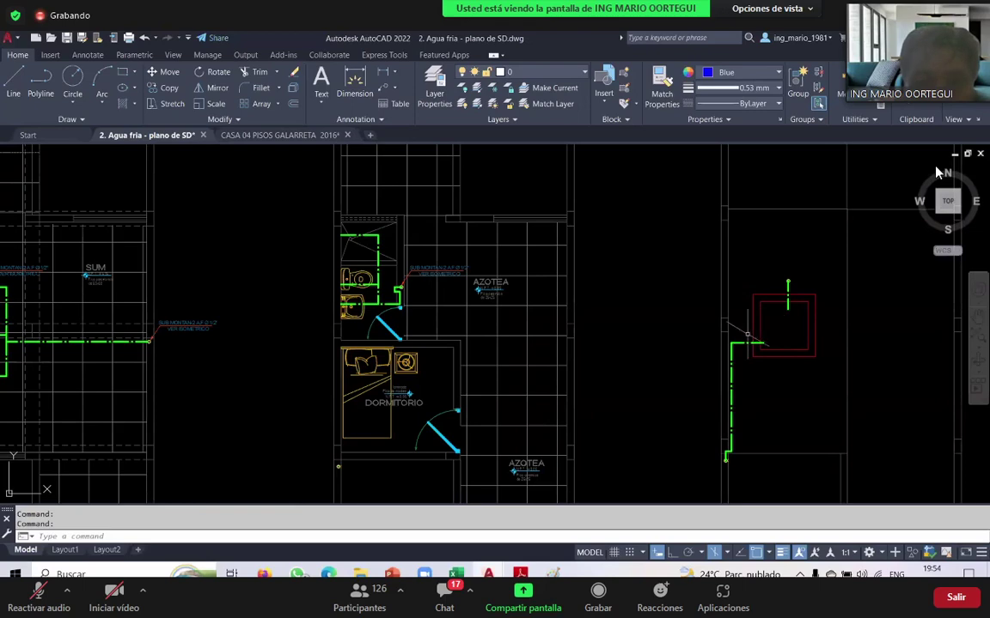
scroll(287, 254, "up", 2)
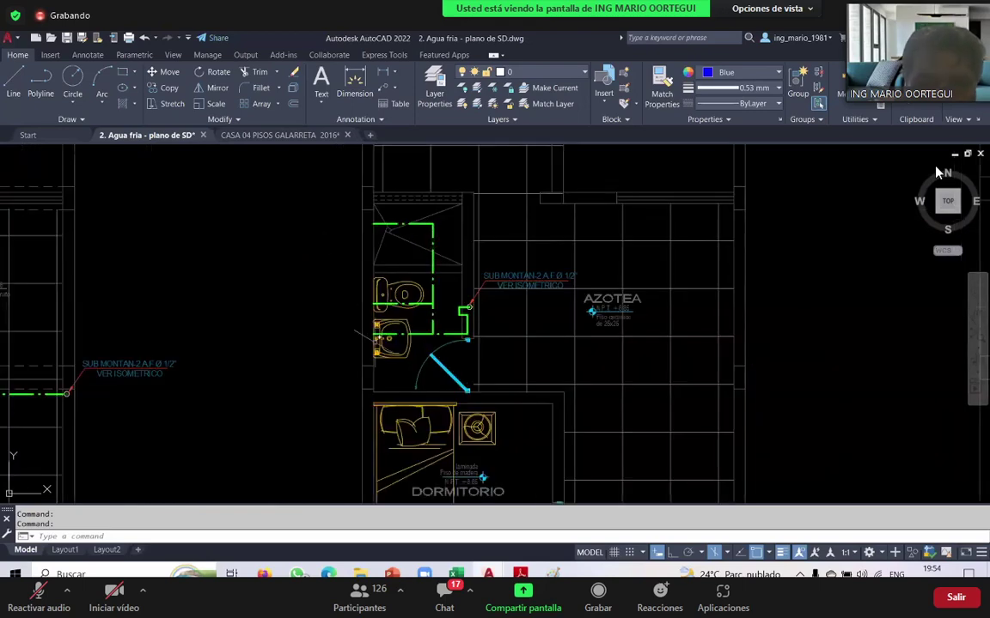
scroll(412, 311, "down", 2)
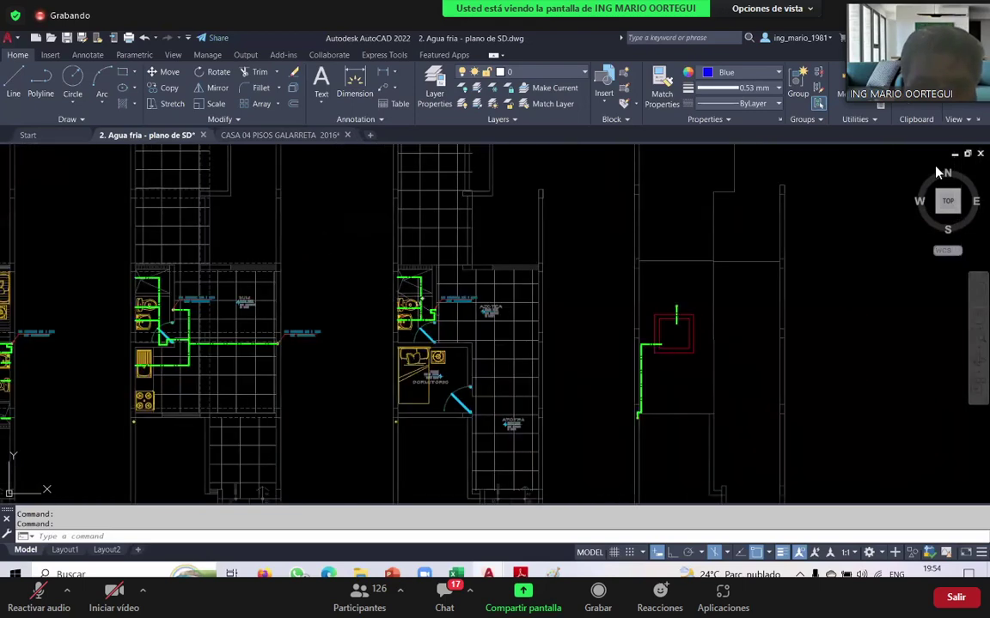
scroll(412, 305, "up", 5)
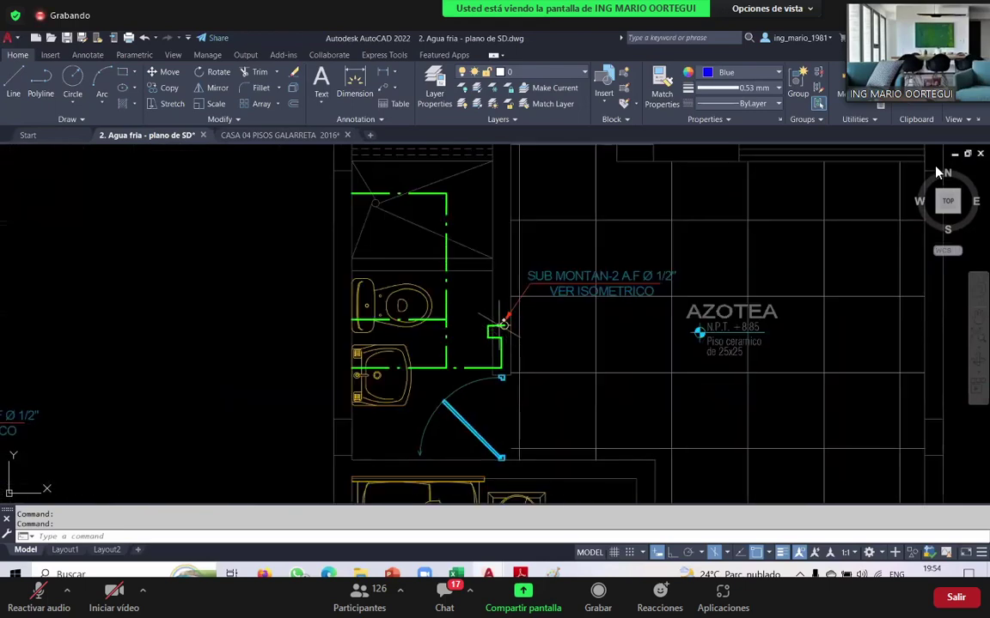
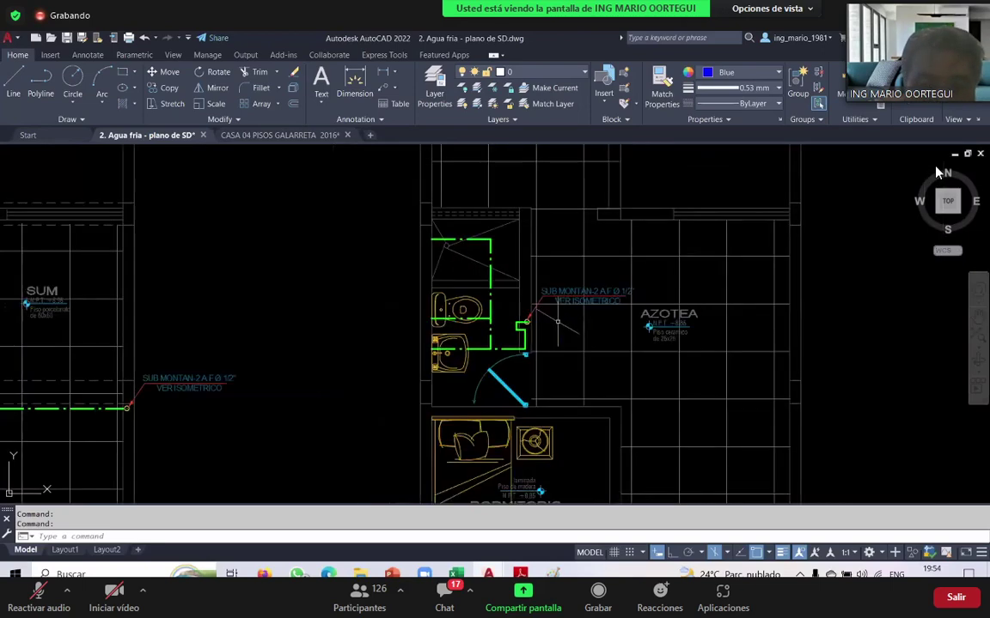
scroll(471, 268, "down", 2)
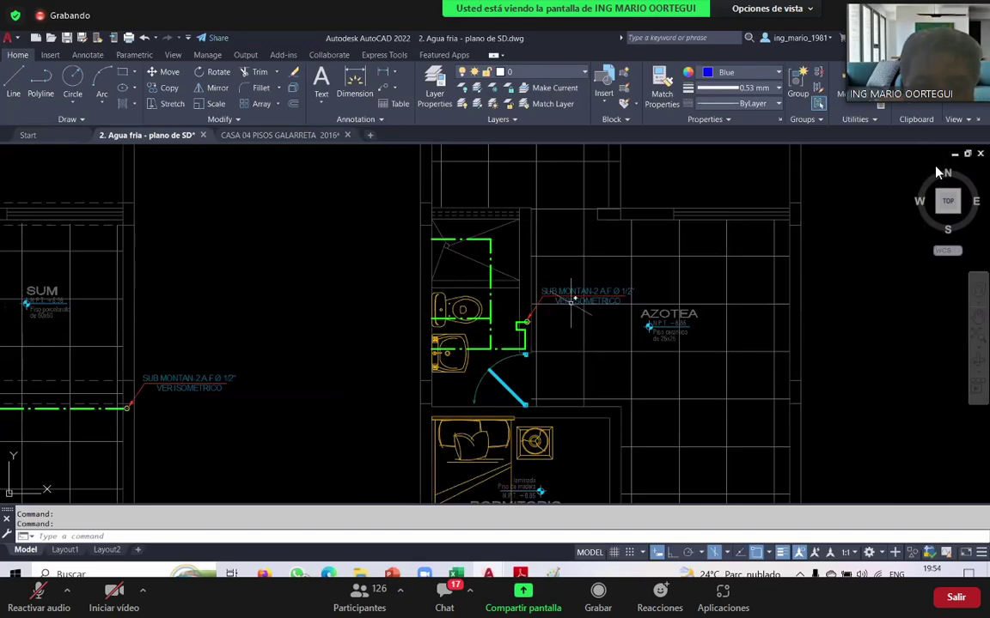
Copy the entire cold-water isometric to the free area below the original
scroll(593, 302, "down", 6)
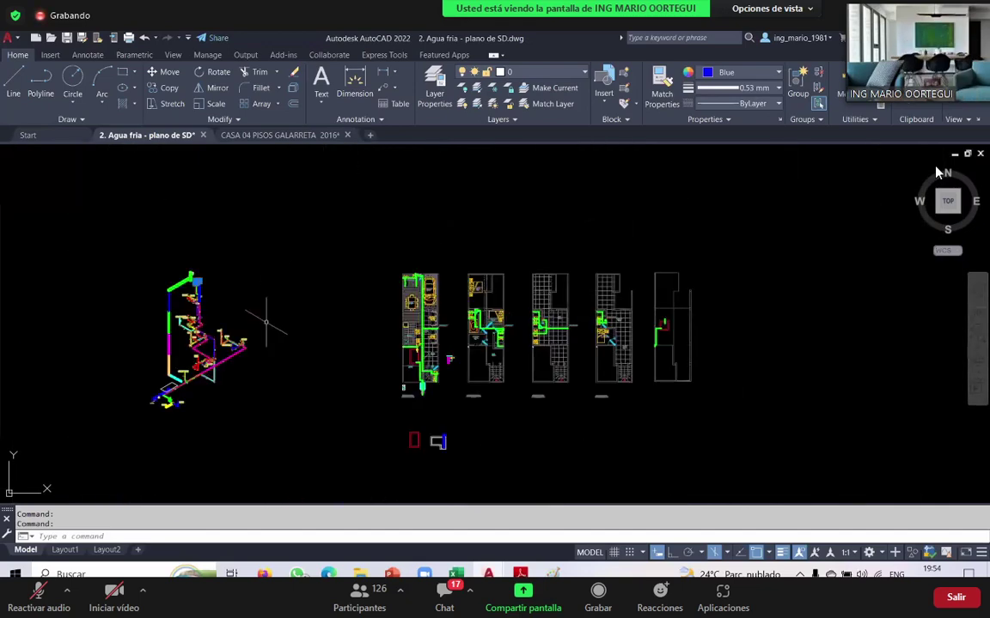
left_click(263, 247)
left_click(125, 436)
type("co")
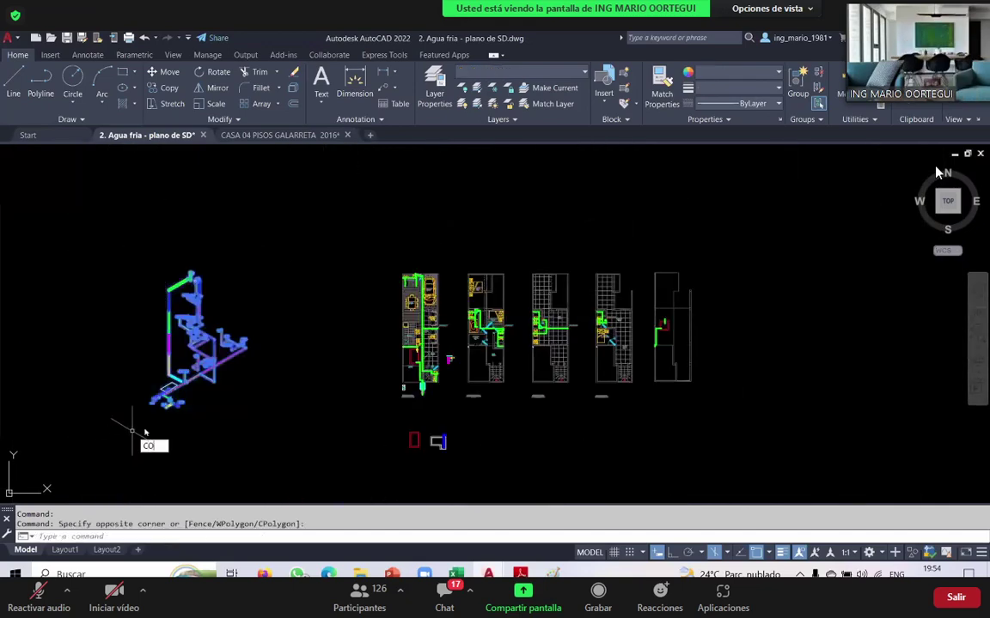
key("space")
left_click(232, 423)
scroll(299, 402, "down", 5)
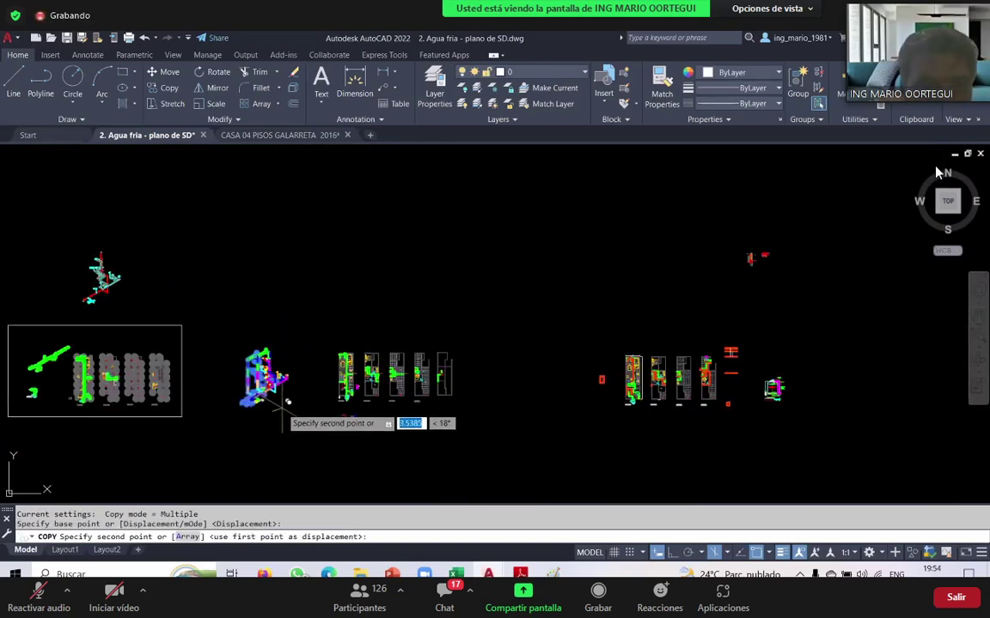
scroll(301, 400, "up", 2)
scroll(365, 395, "down", 2)
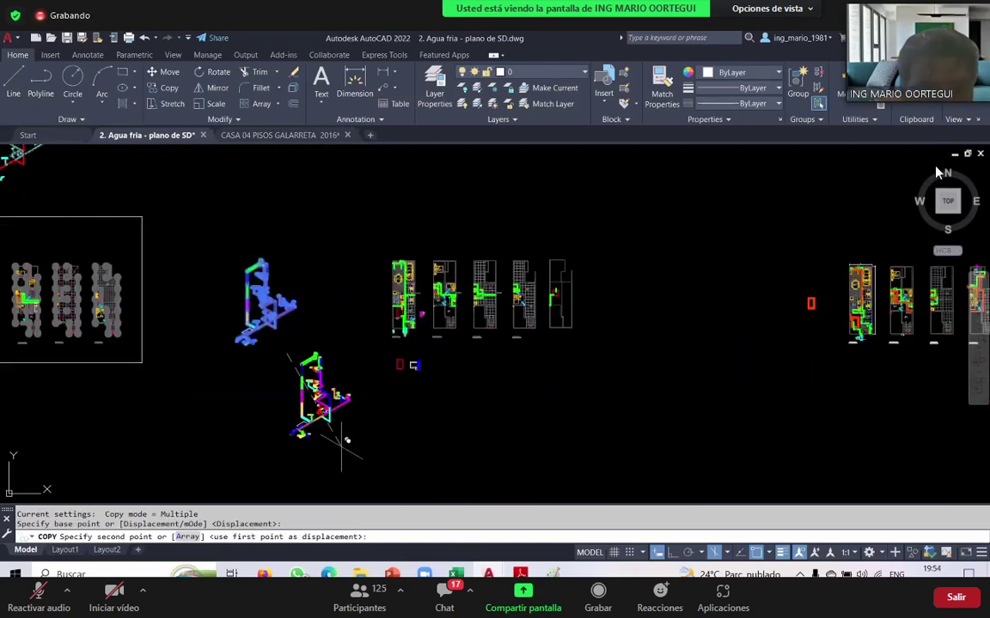
left_click(311, 399)
key("Escape")
Color the pipe run from the circle down the riser and through F and G to the uppermost DUCHA cyan, with 1.00 mm lineweight
scroll(280, 340, "up", 6)
scroll(280, 339, "up", 4)
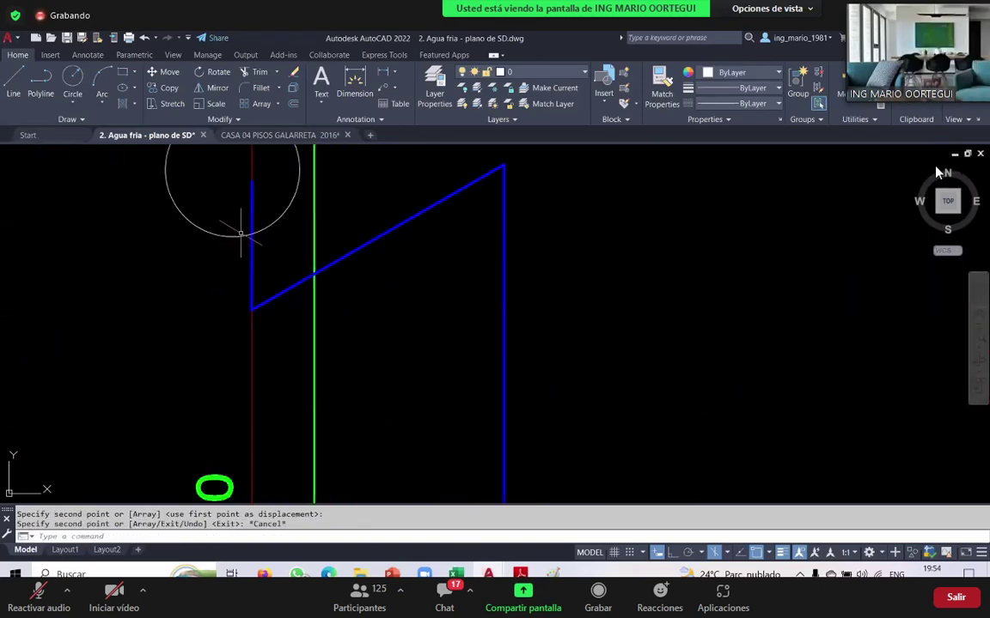
left_click(251, 245)
left_click(287, 267)
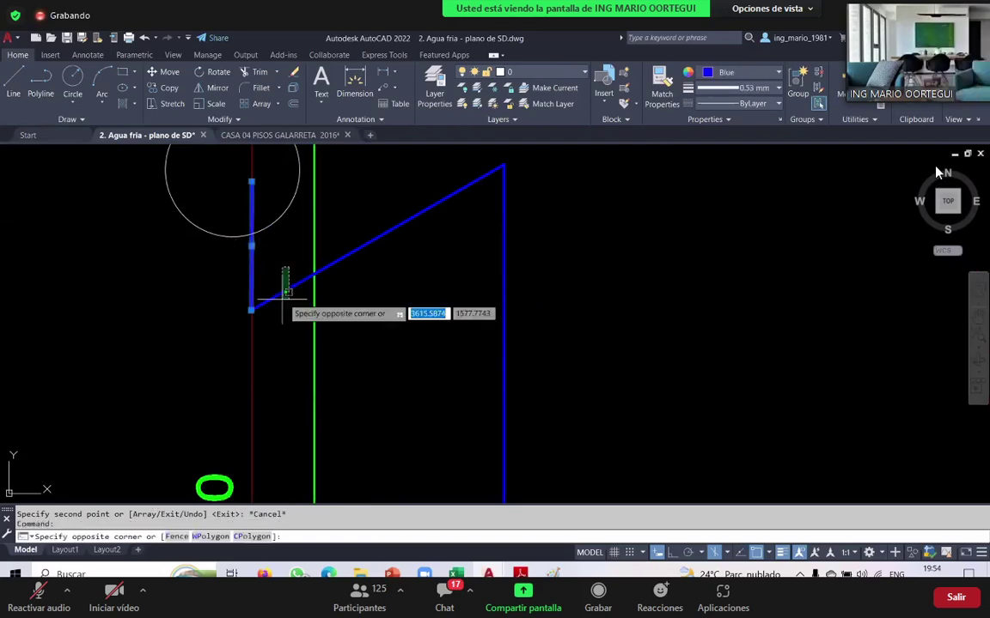
left_click(282, 300)
scroll(674, 238, "down", 2)
left_click(585, 287)
left_click(514, 322)
scroll(547, 256, "down", 6)
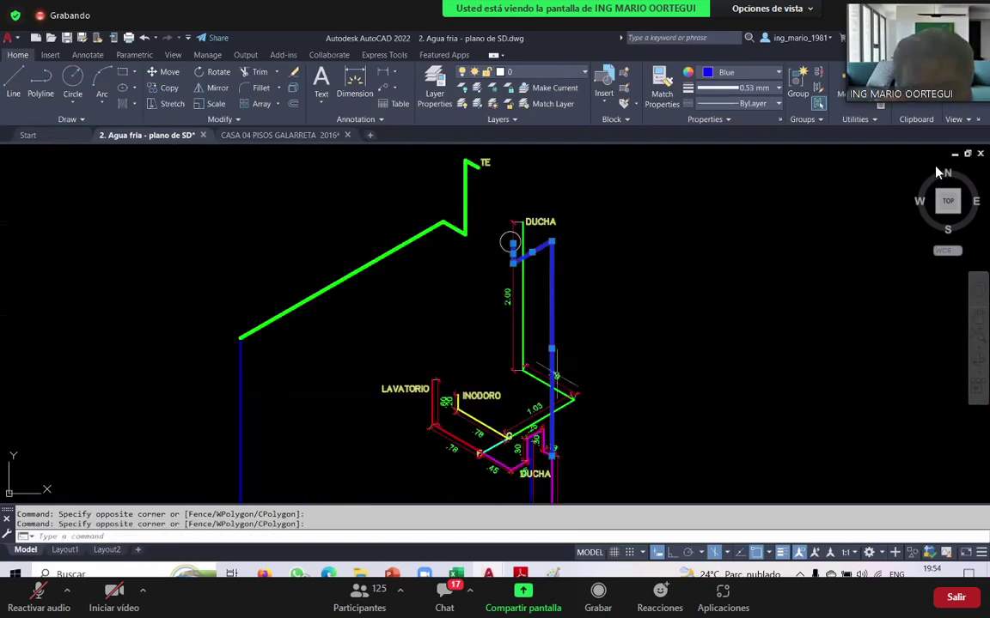
scroll(543, 469, "up", 7)
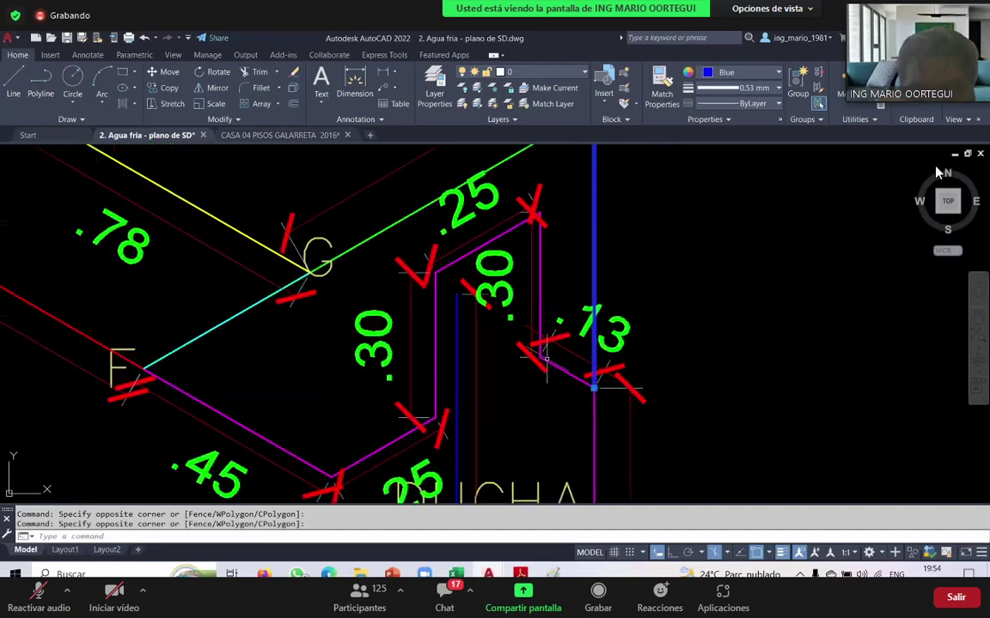
scroll(546, 359, "up", 2)
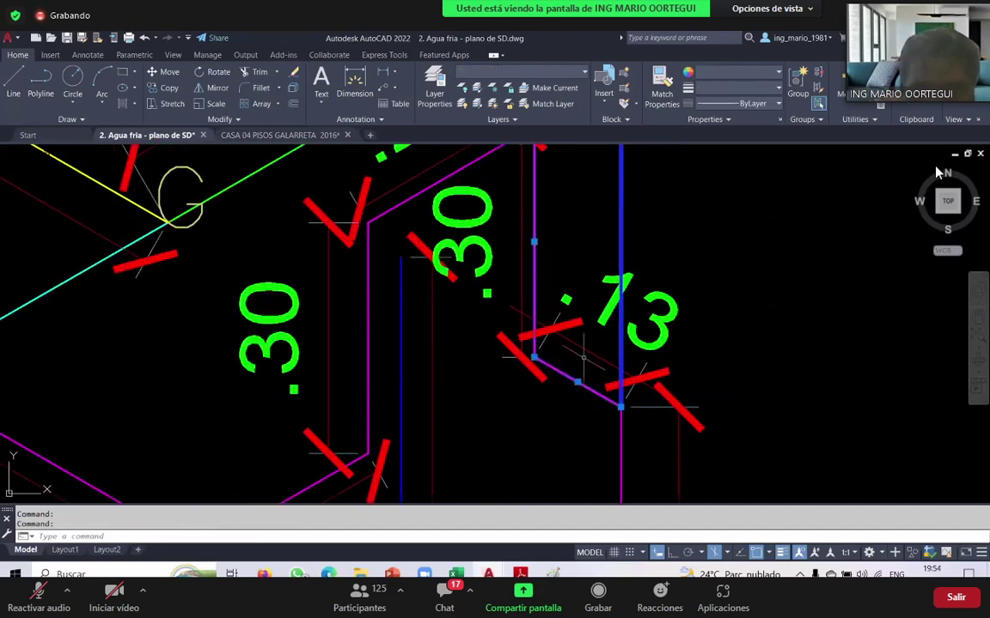
scroll(712, 477, "down", 2)
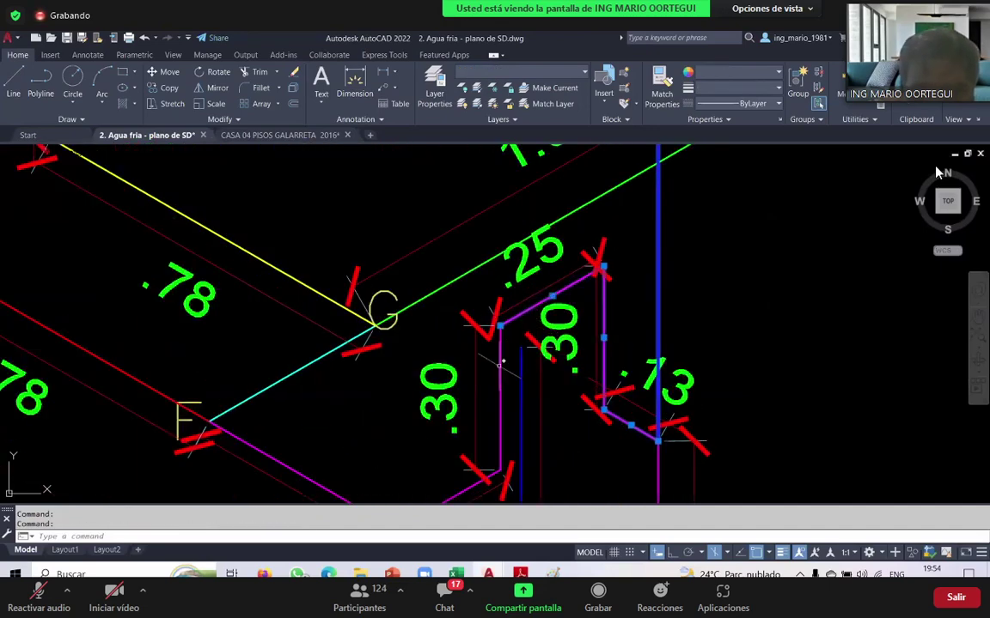
scroll(556, 298, "down", 2)
scroll(486, 387, "up", 2)
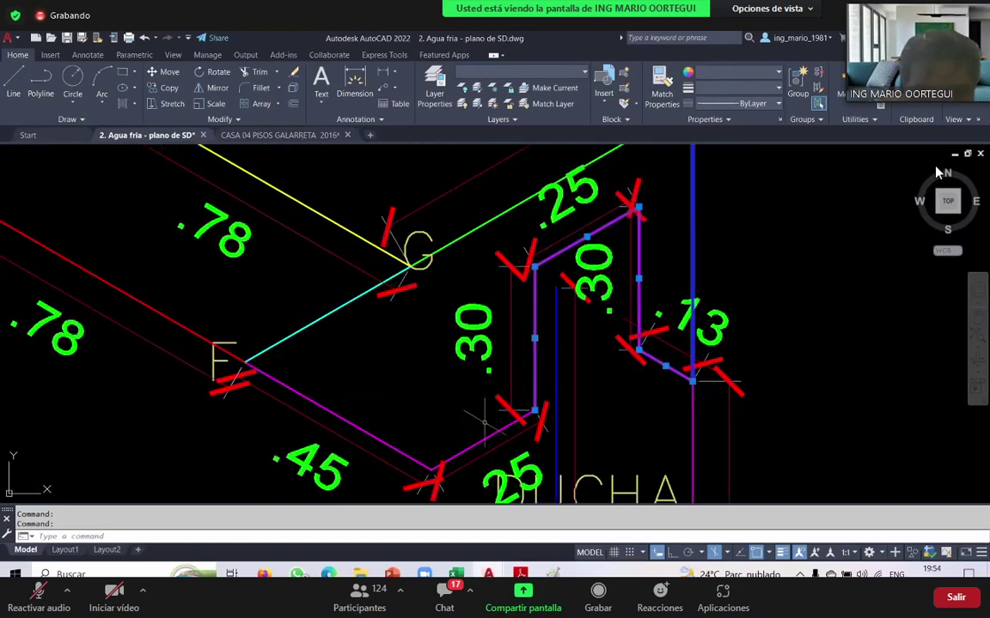
left_click(369, 427)
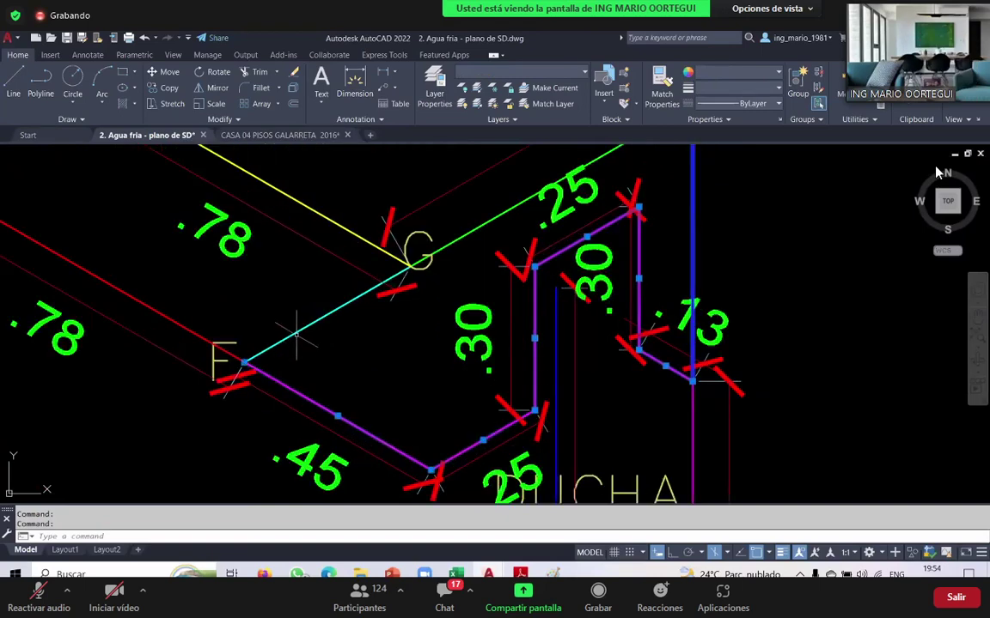
scroll(283, 344, "down", 2)
scroll(357, 296, "up", 1)
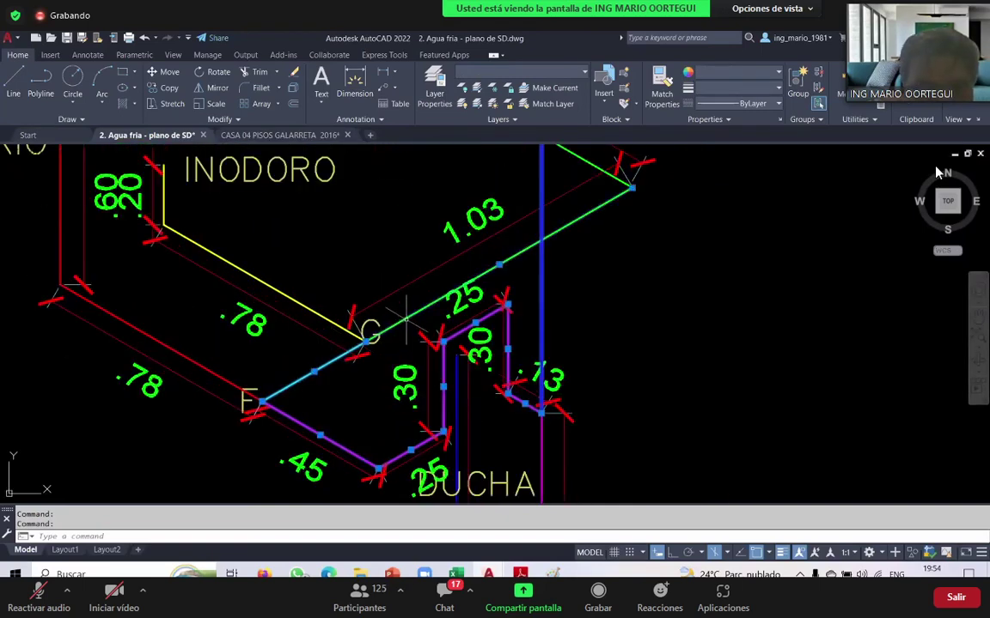
scroll(407, 310, "down", 3)
scroll(448, 288, "up", 1)
scroll(472, 387, "down", 1)
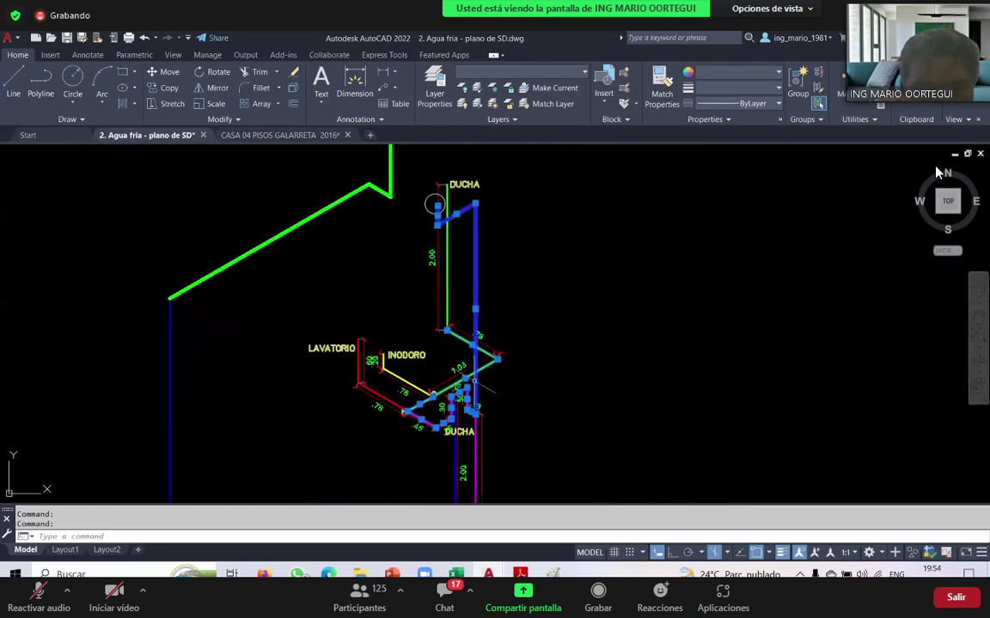
scroll(434, 277, "up", 2)
scroll(435, 352, "down", 2)
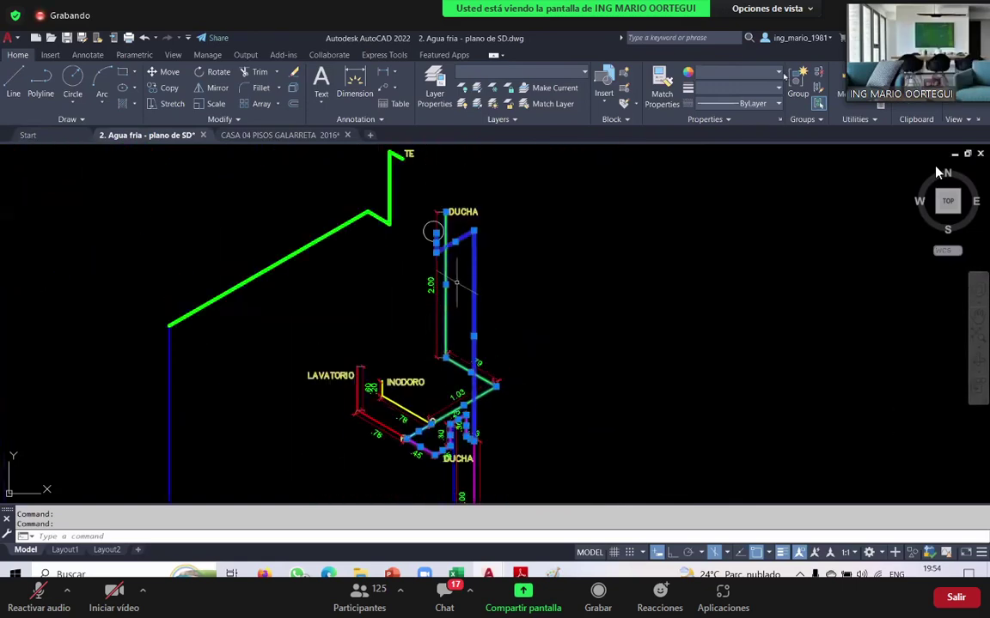
left_click(735, 72)
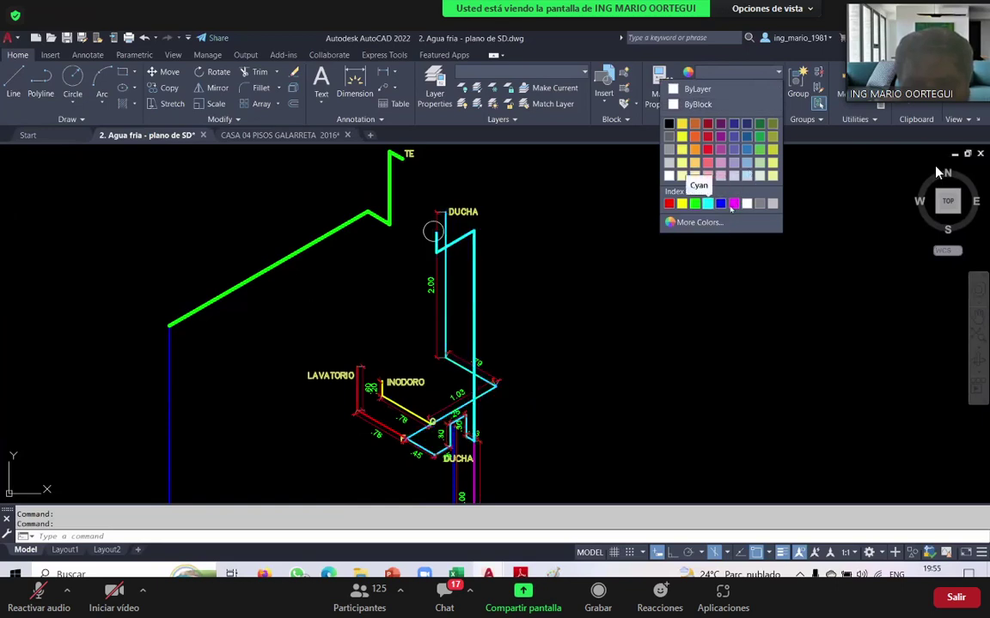
left_click(707, 204)
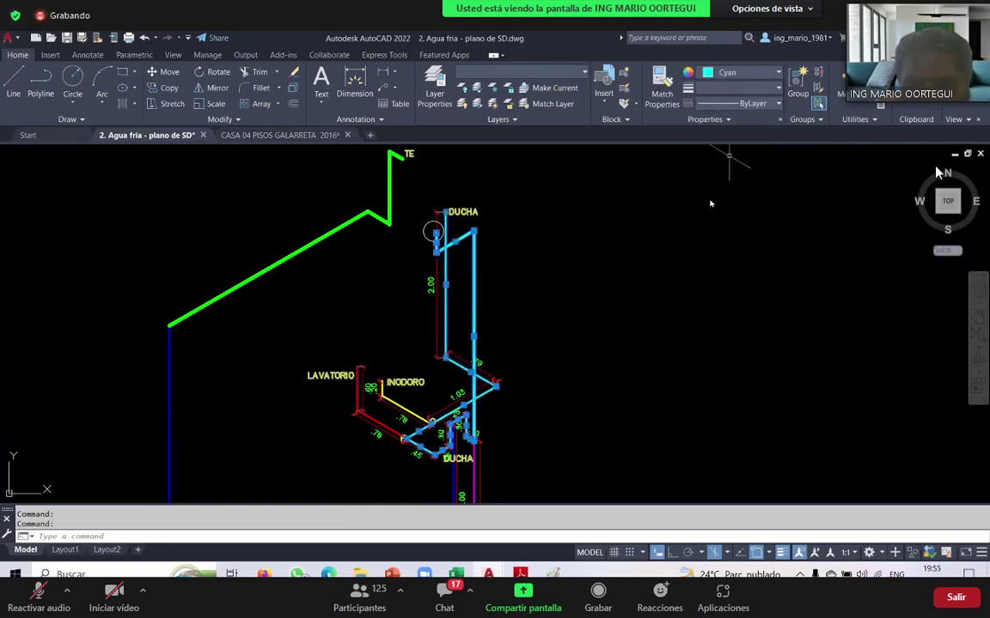
left_click(739, 88)
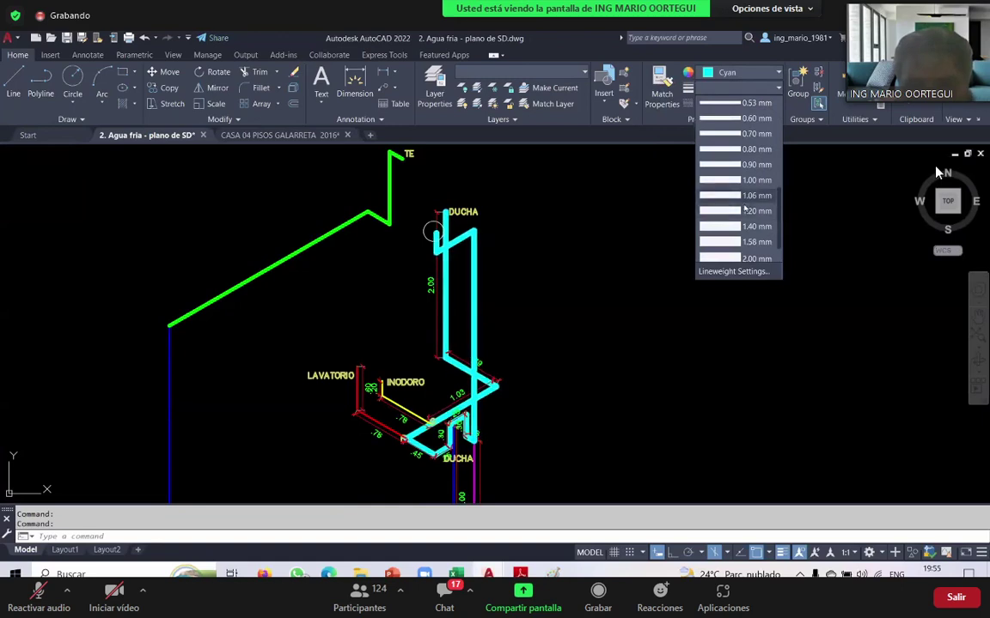
left_click(741, 201)
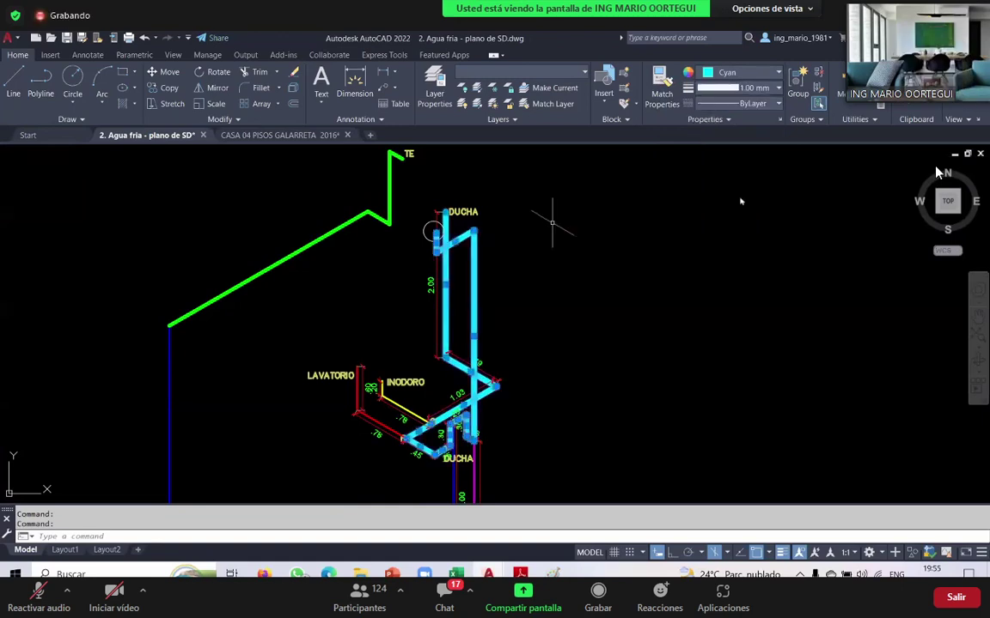
key("Escape")
Examine the cyan pipe route from the circle down to the riser corner and through nodes F and G to the DUCHA
scroll(636, 199, "down", 2)
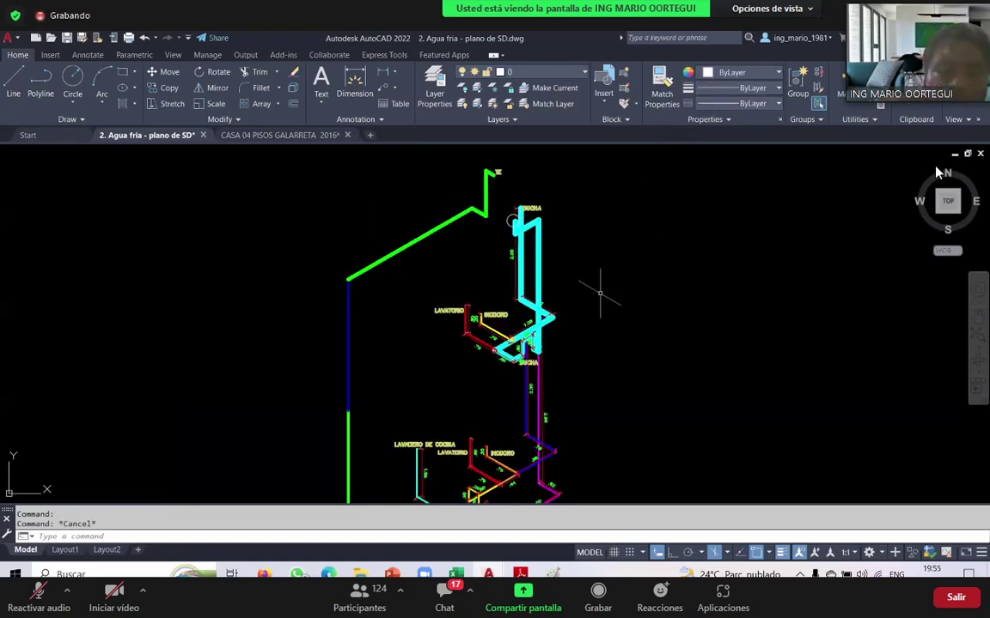
scroll(503, 245, "up", 4)
scroll(516, 251, "down", 3)
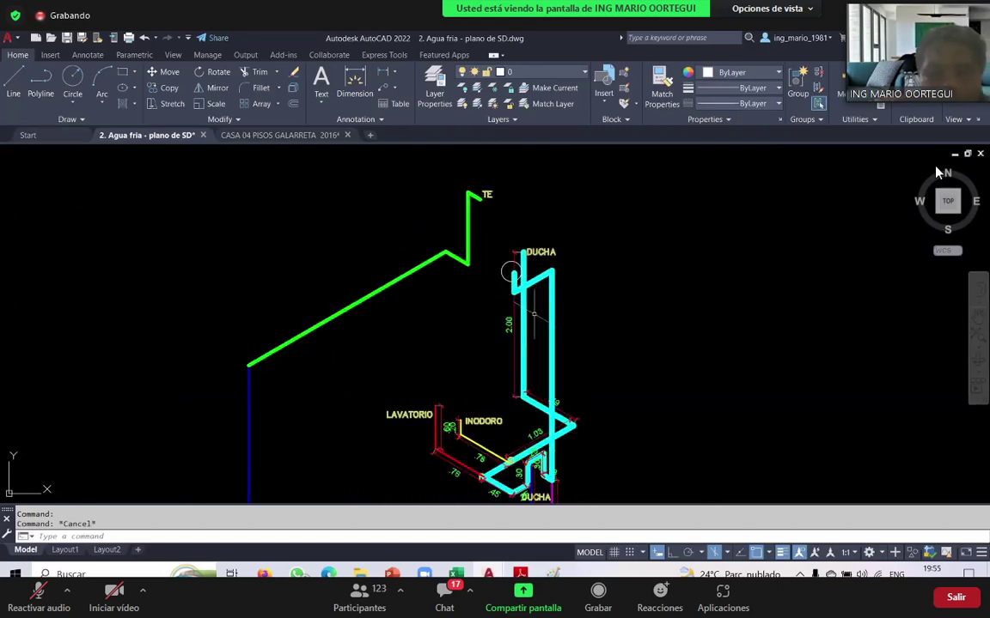
scroll(644, 274, "down", 2)
scroll(562, 409, "up", 5)
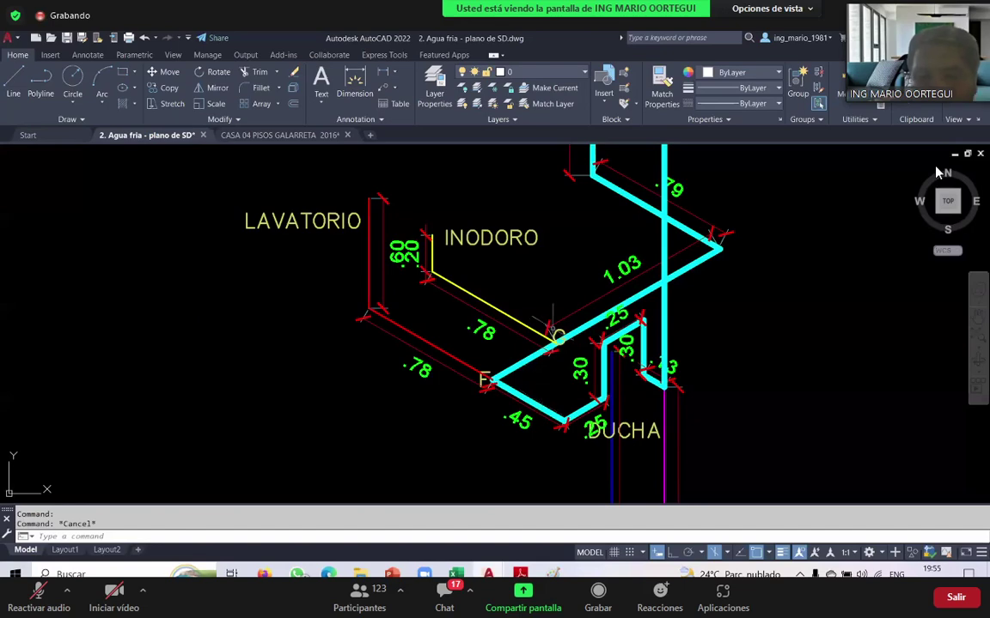
scroll(538, 396, "down", 2)
scroll(601, 332, "down", 2)
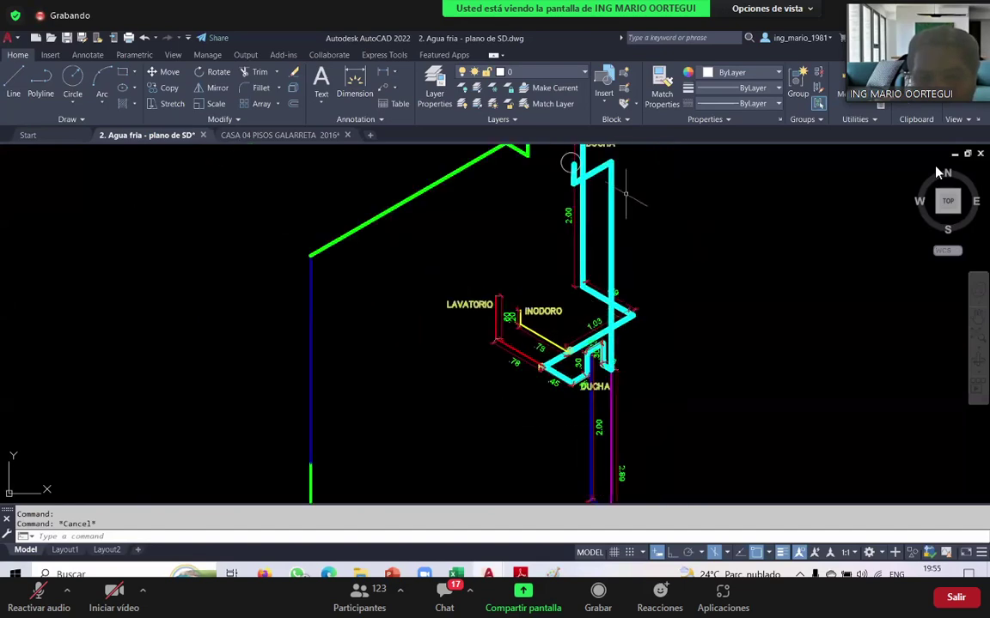
scroll(613, 176, "up", 4)
scroll(526, 217, "down", 2)
scroll(514, 169, "down", 2)
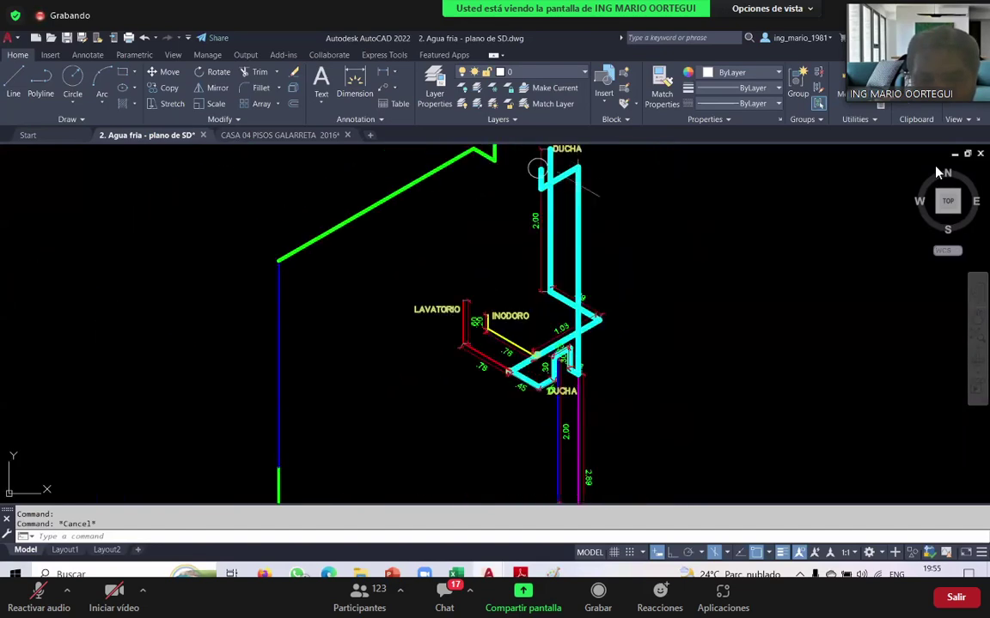
scroll(573, 373, "up", 5)
scroll(612, 390, "up", 4)
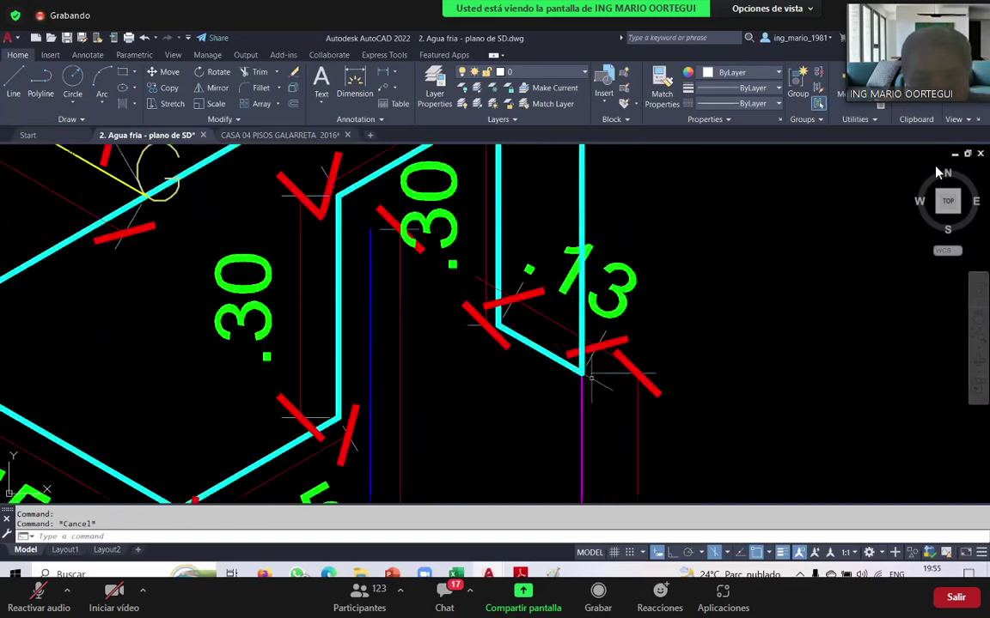
scroll(601, 343, "down", 4)
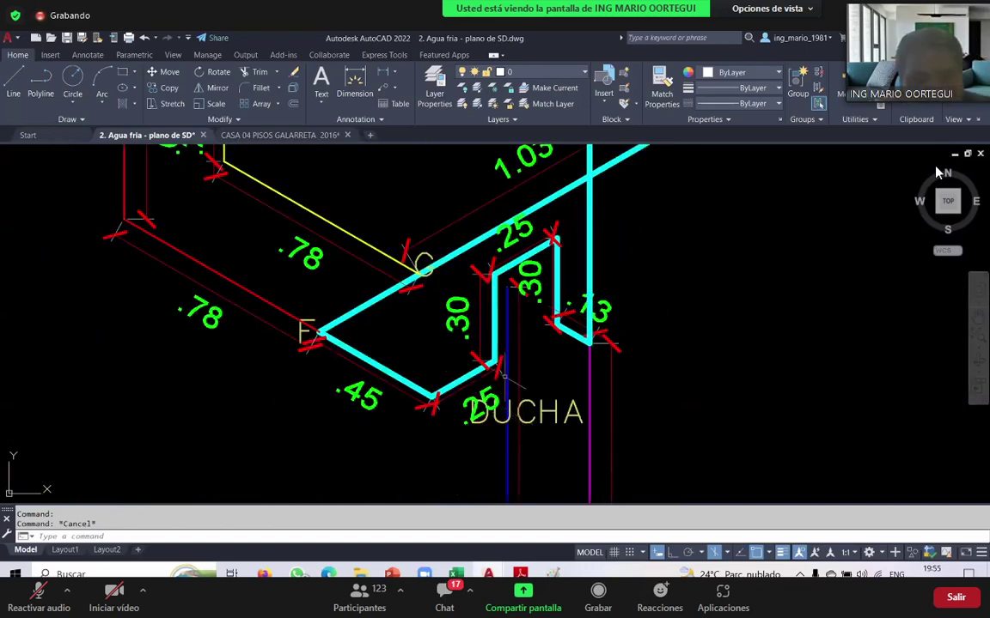
Copy the node label G next to the riser corner at the end of the .13 segment
scroll(420, 275, "down", 2)
scroll(450, 299, "up", 2)
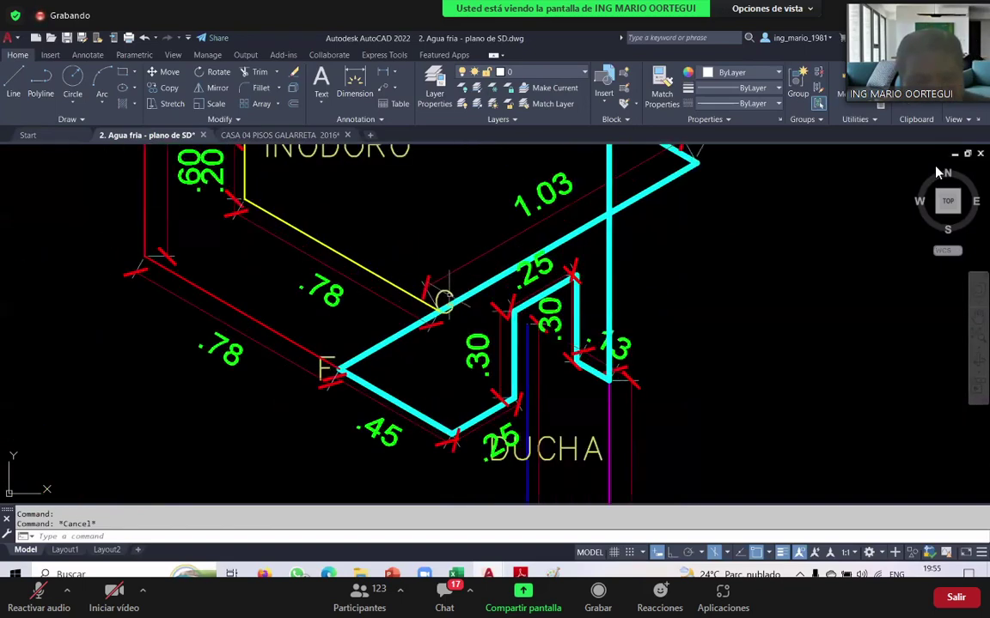
left_click(441, 298)
type("co")
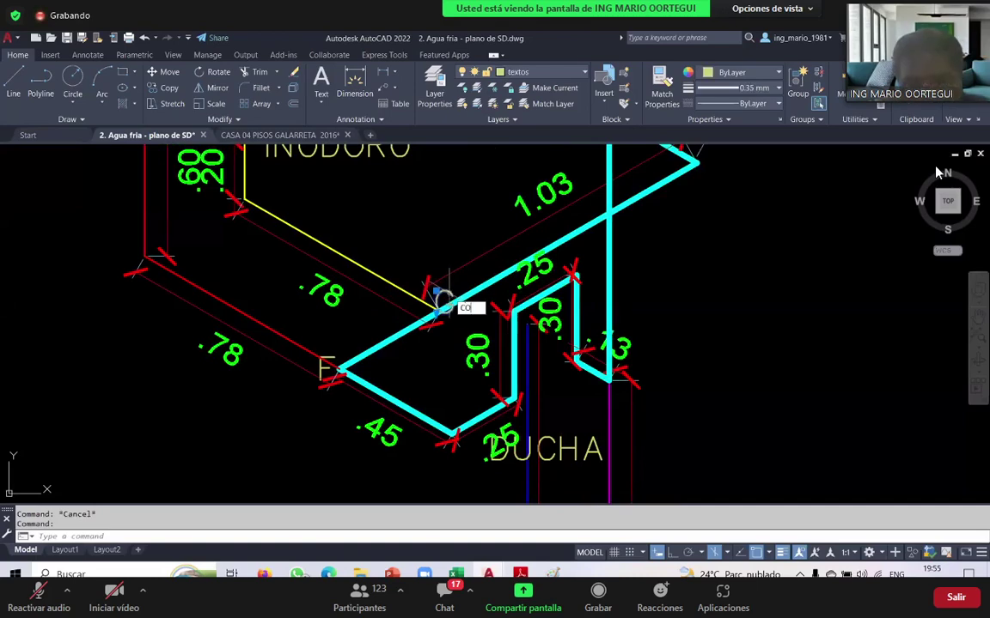
key("Return")
left_click(441, 299)
left_click(675, 365)
key("Escape")
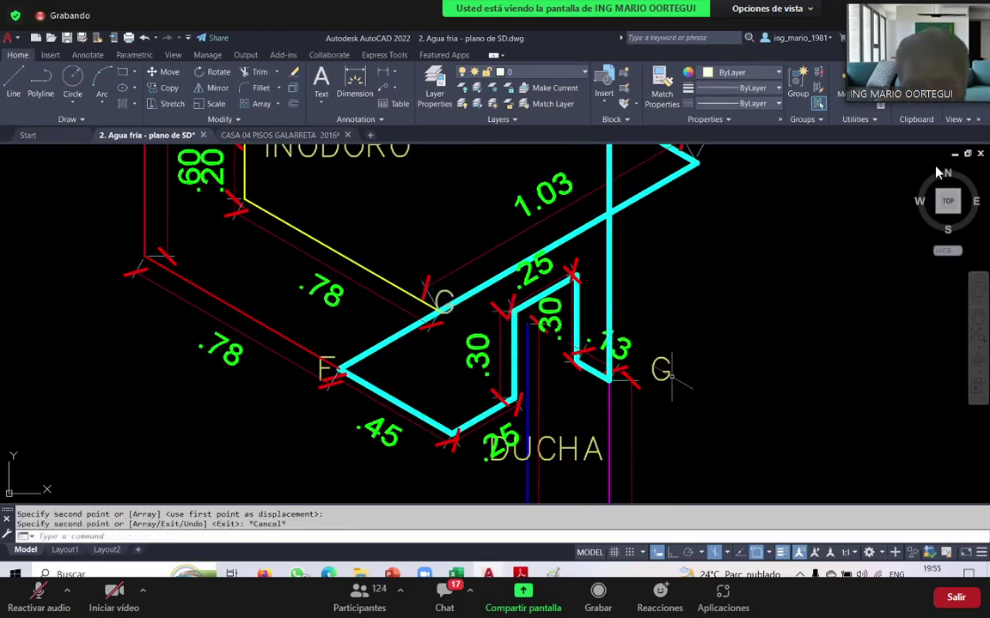
Change the copied node label beside the riser corner to X1
double_click(663, 371)
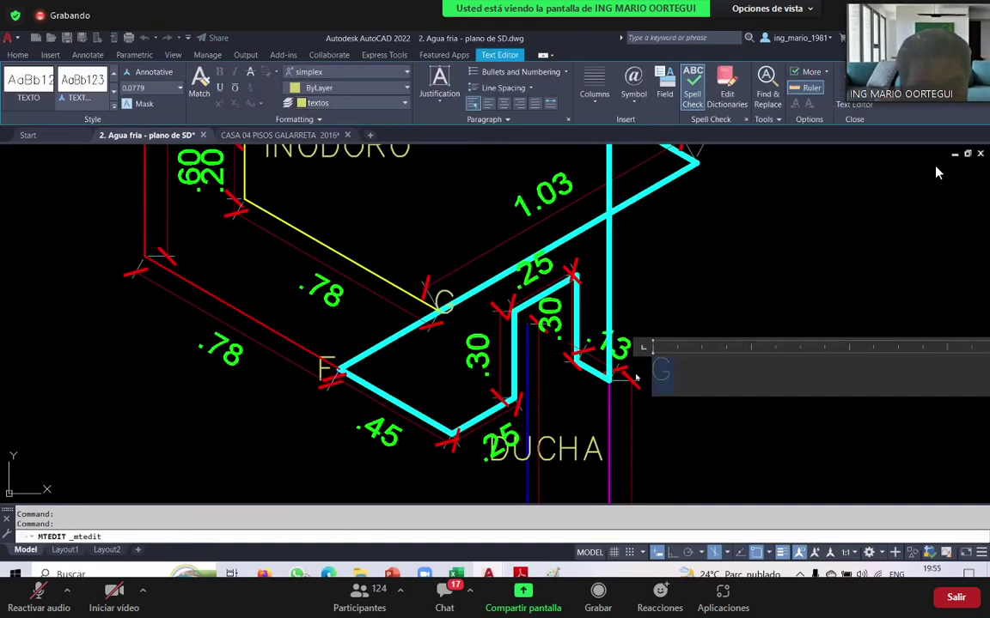
type("X1")
key("Escape")
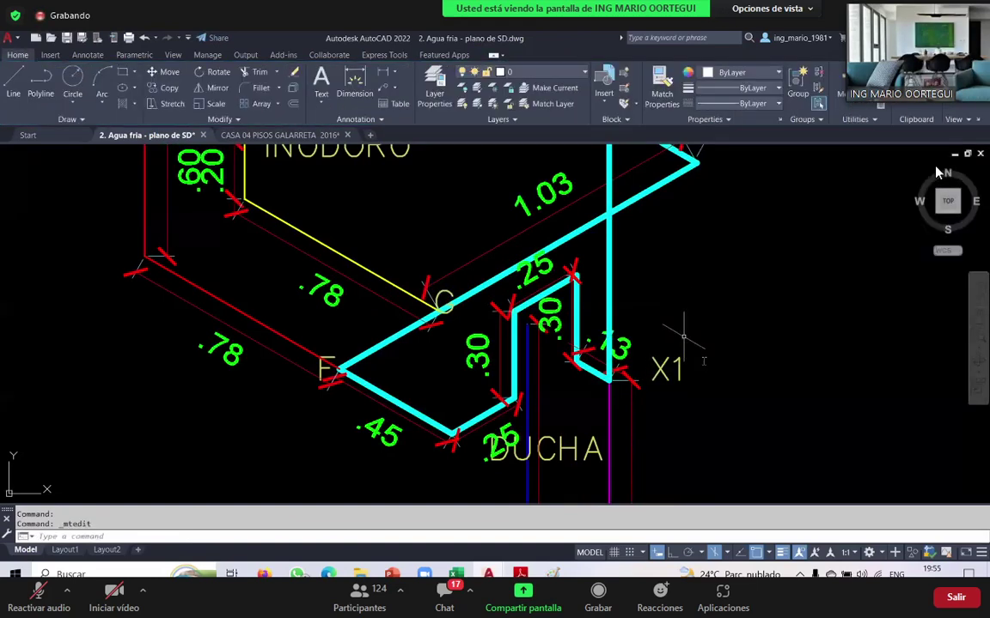
Move node label F below its pipe corner and node label G to the left of its junction, clear of the cyan pipe
left_click(326, 367)
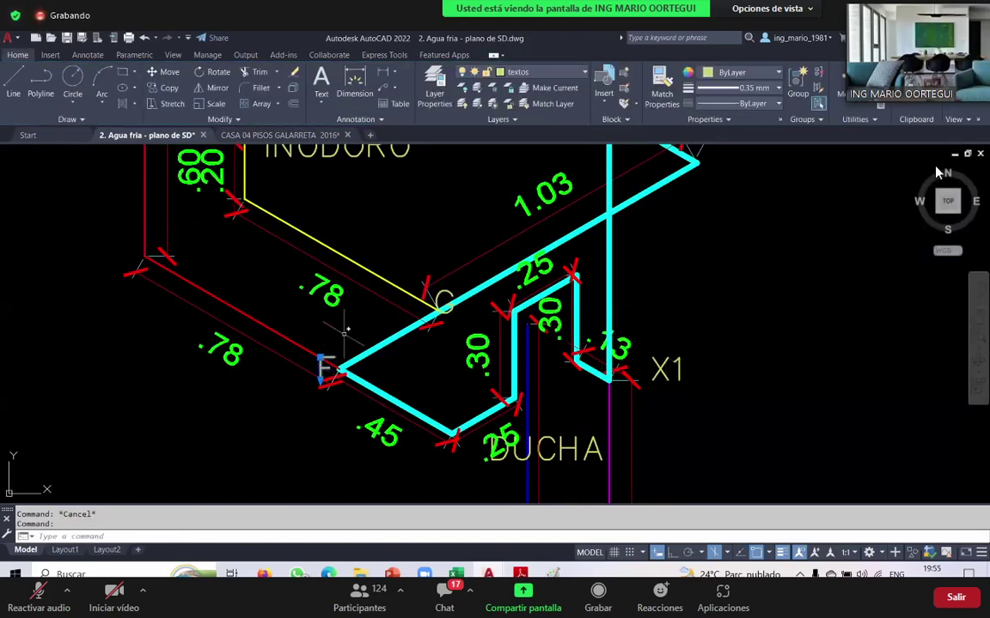
type("m")
key("Return")
left_click(352, 329)
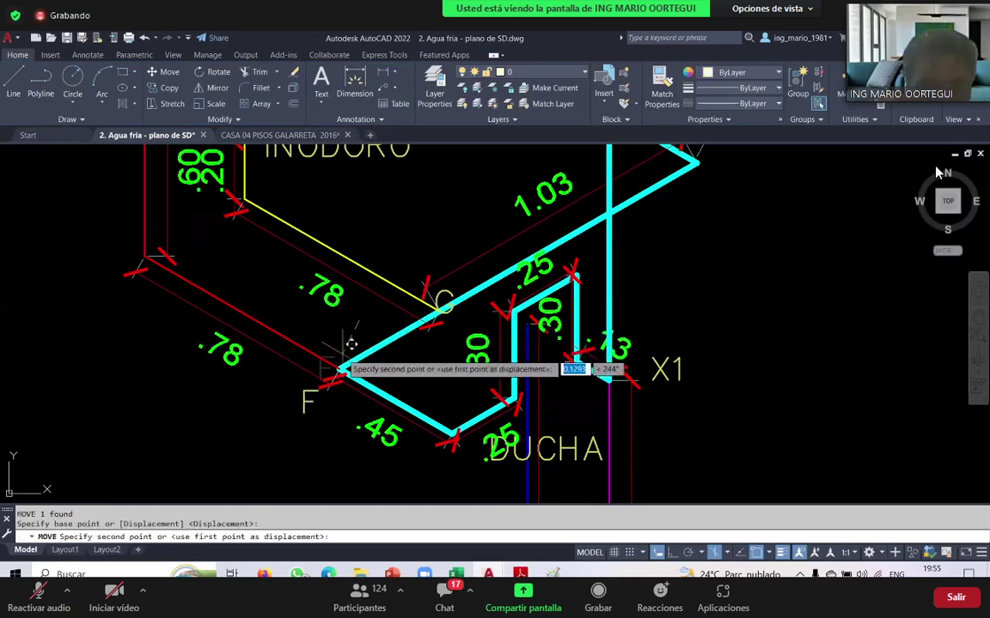
left_click(446, 284)
left_click(441, 289)
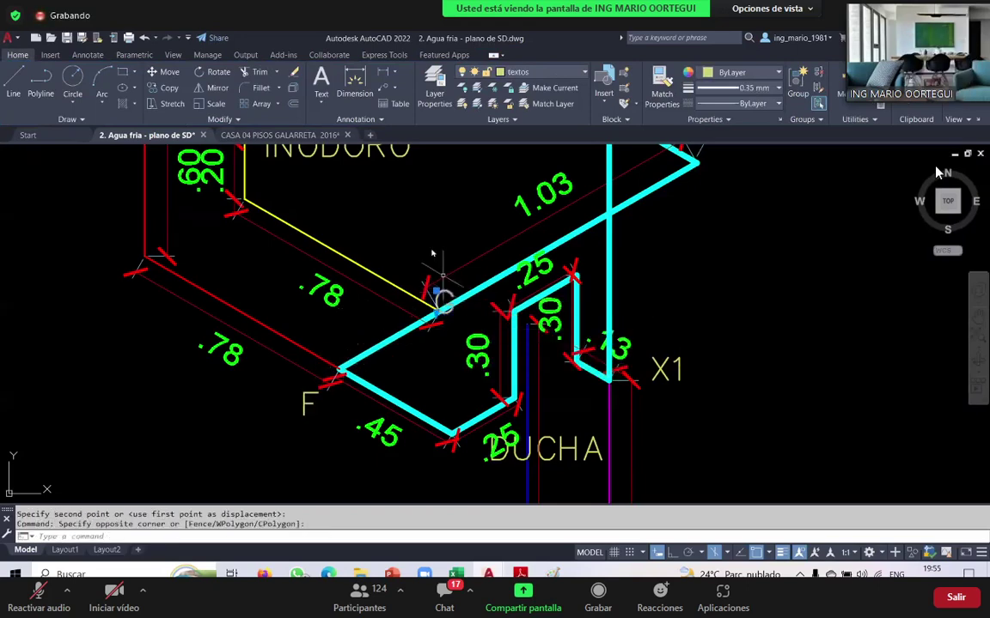
type("m")
key("Return")
left_click(438, 230)
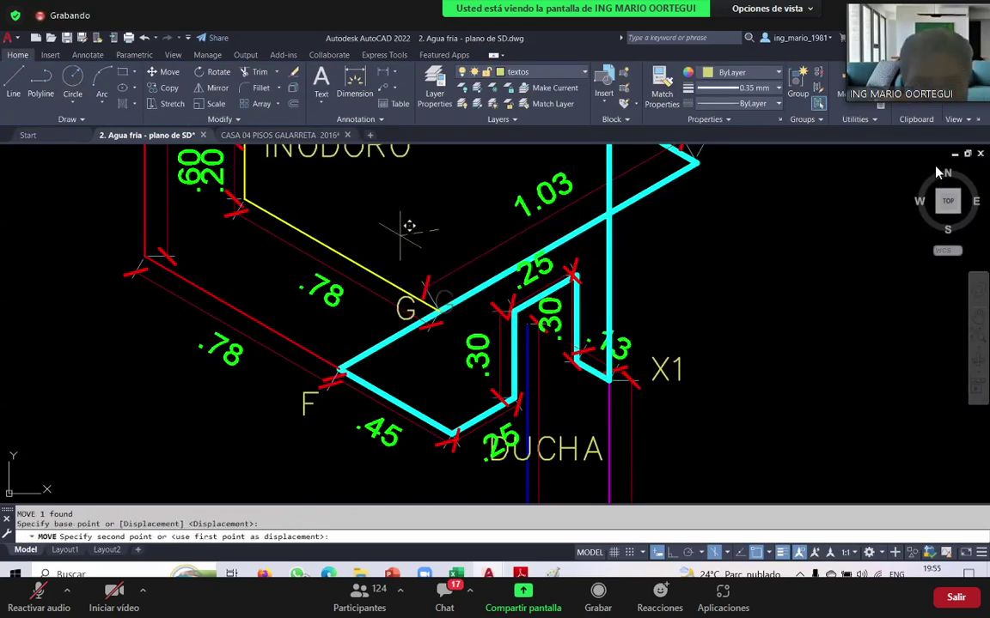
Examine the cyan route through X1, F and G to the uppermost DUCHA and its place in the whole isometric
scroll(393, 287, "down", 2)
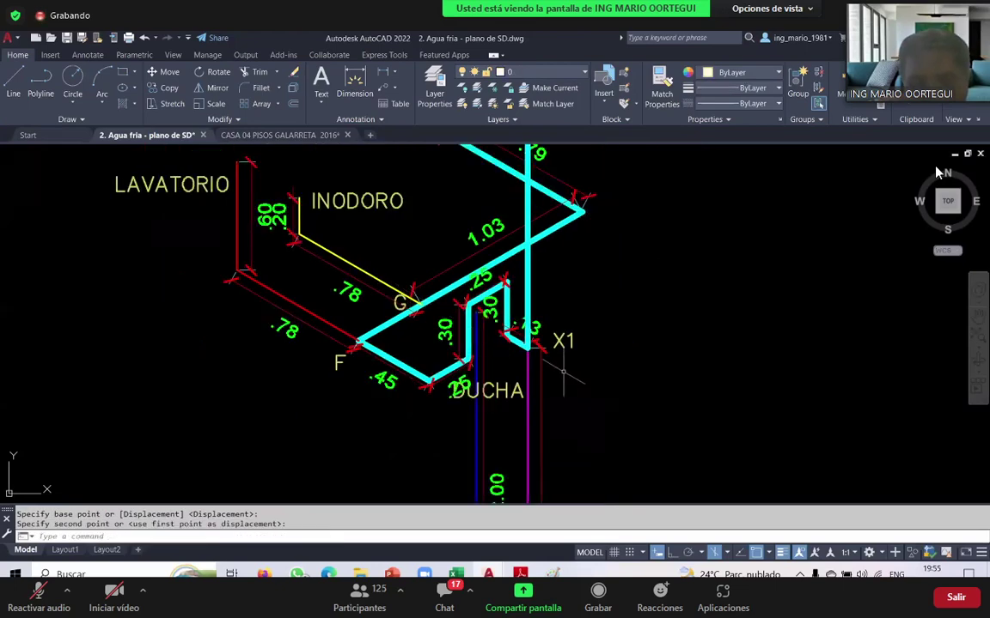
scroll(559, 369, "down", 1)
scroll(567, 374, "up", 1)
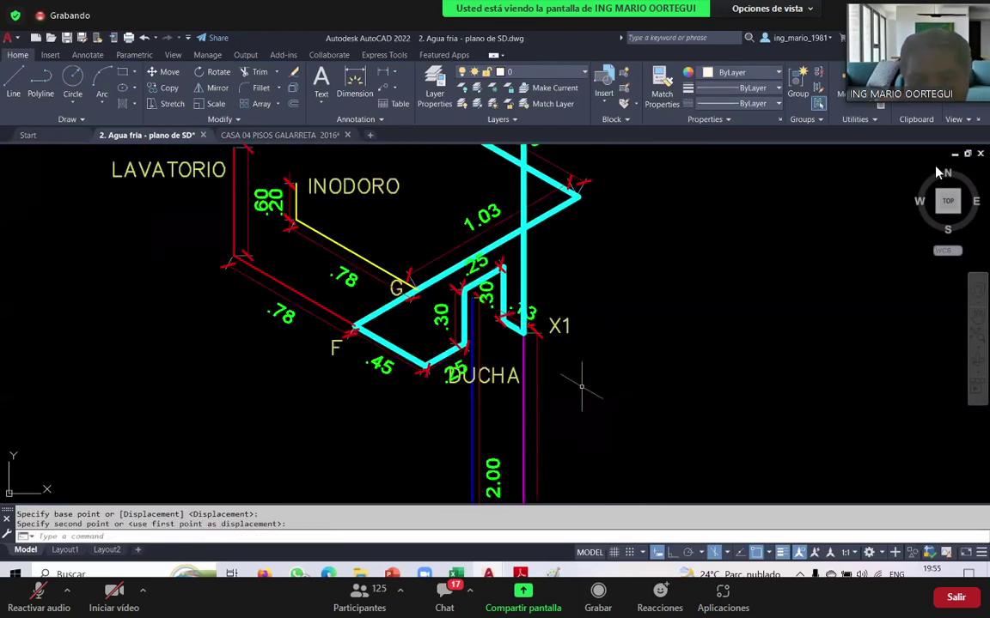
scroll(578, 382, "down", 2)
scroll(585, 369, "down", 3)
scroll(573, 226, "up", 2)
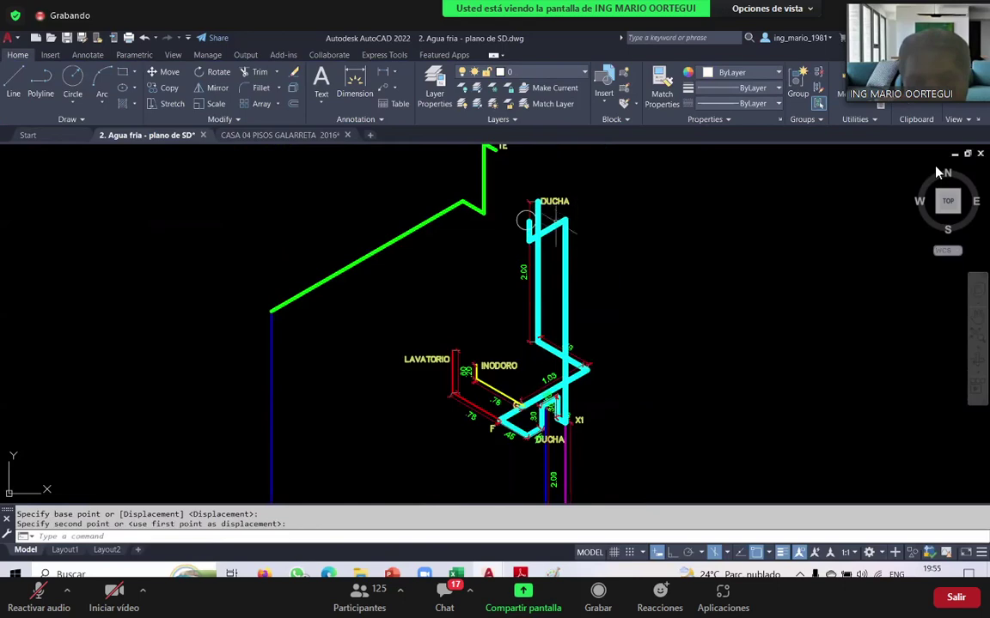
scroll(559, 441, "up", 2)
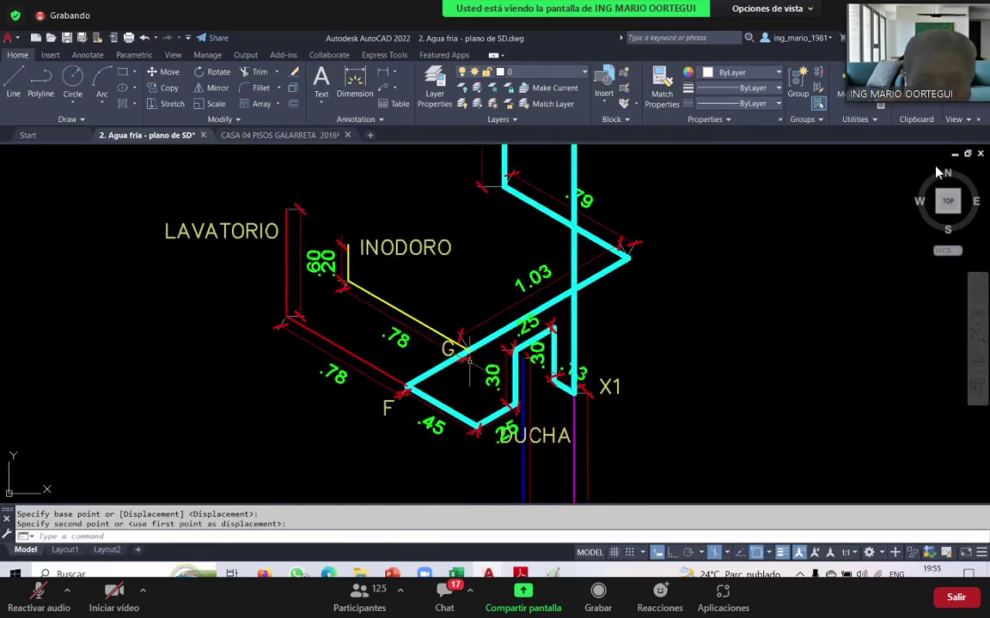
scroll(469, 357, "down", 1)
scroll(488, 443, "down", 1)
scroll(487, 365, "down", 1)
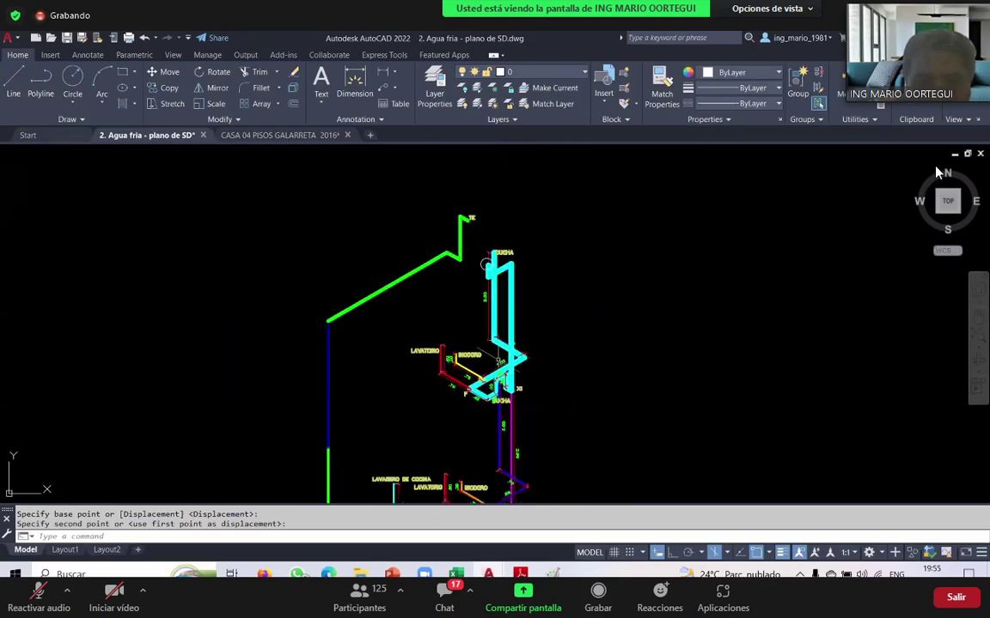
scroll(492, 257, "up", 2)
scroll(514, 266, "down", 2)
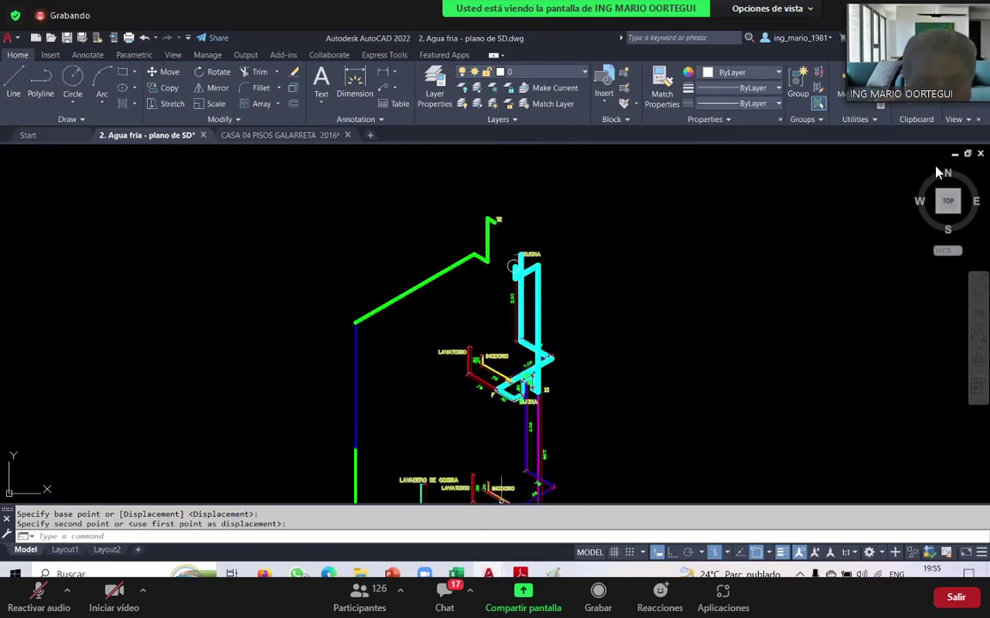
Switch to the Excel workbook 0. Calculo de Sistema Indirecto y Agua Caliente and show the sheet 3. CALCULO DE REDES INTERNAS
left_click(456, 574)
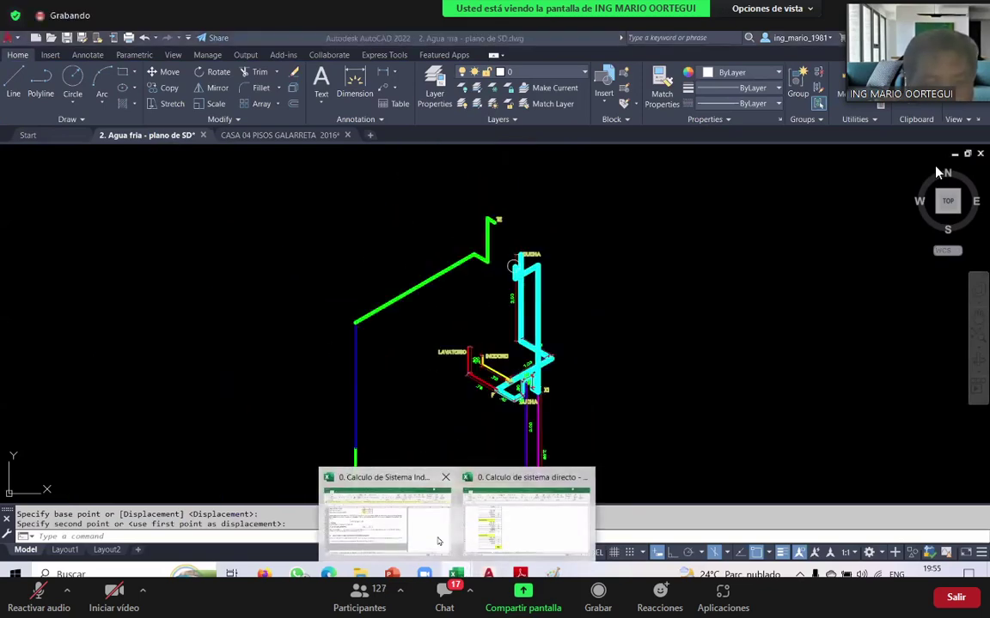
left_click(433, 538)
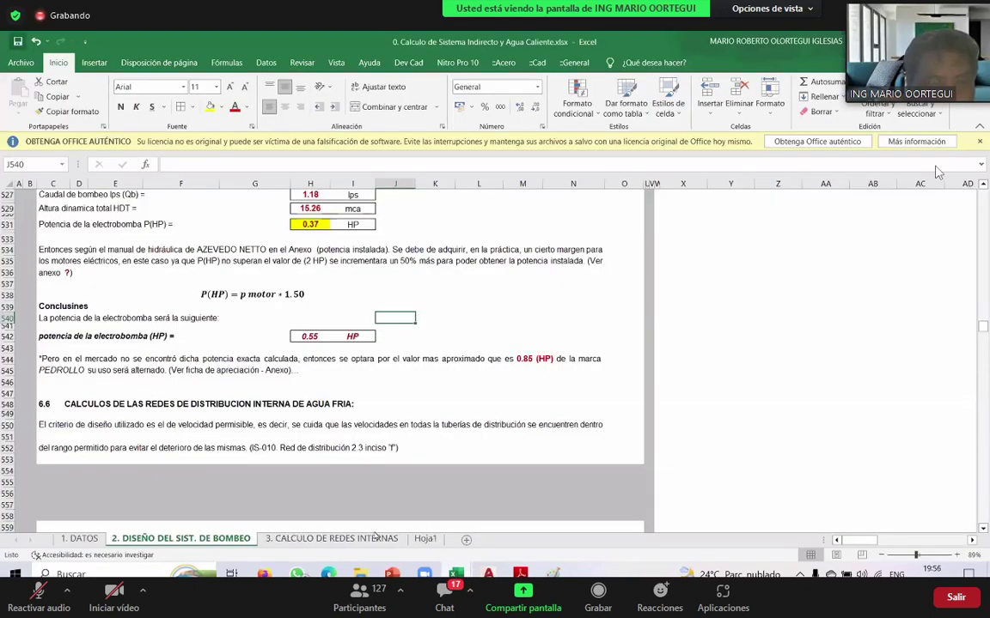
left_click(346, 542)
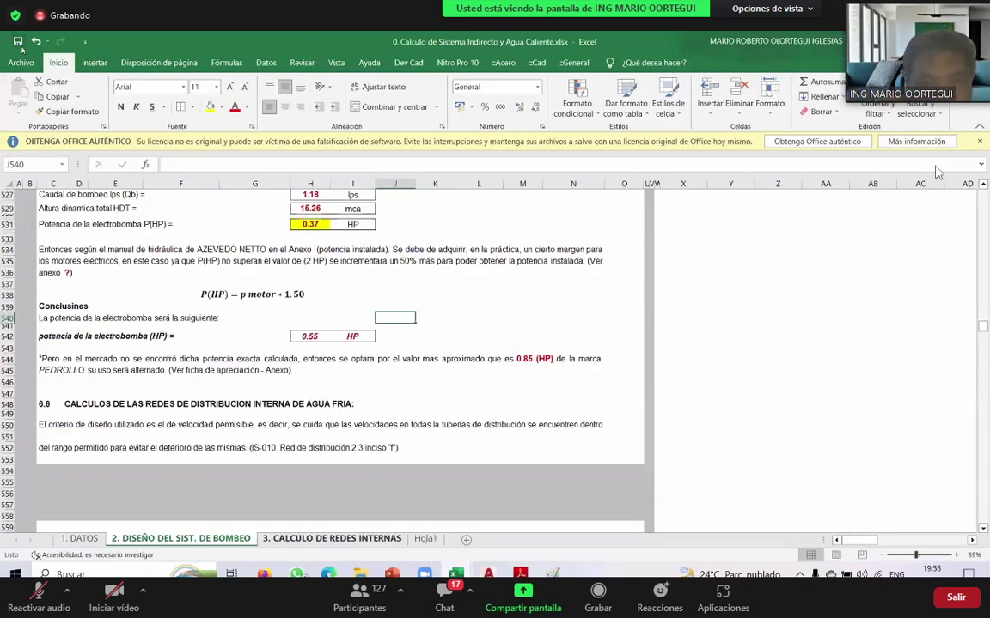
left_click(318, 539)
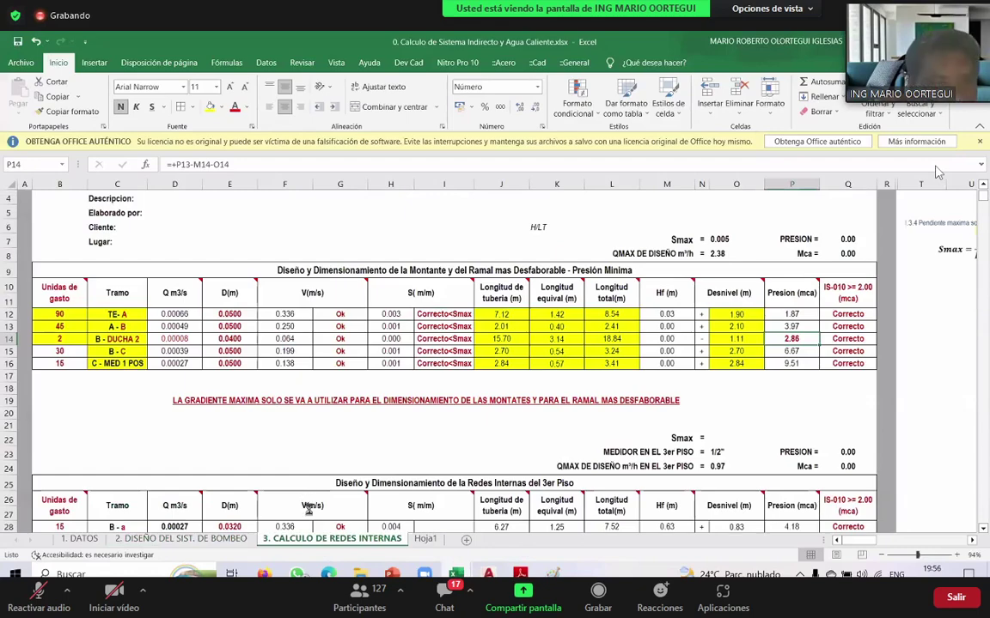
scroll(641, 314, "down", 3)
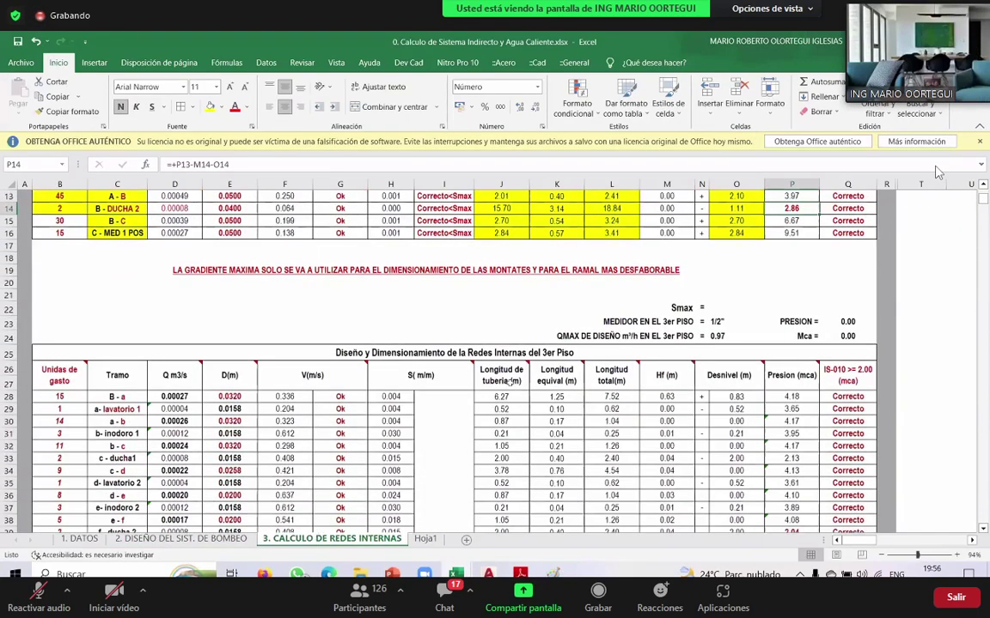
Delete rows 18 to 110, including the 3er Piso internal network table below the main calculation table
left_click_drag(7, 259, 7, 395)
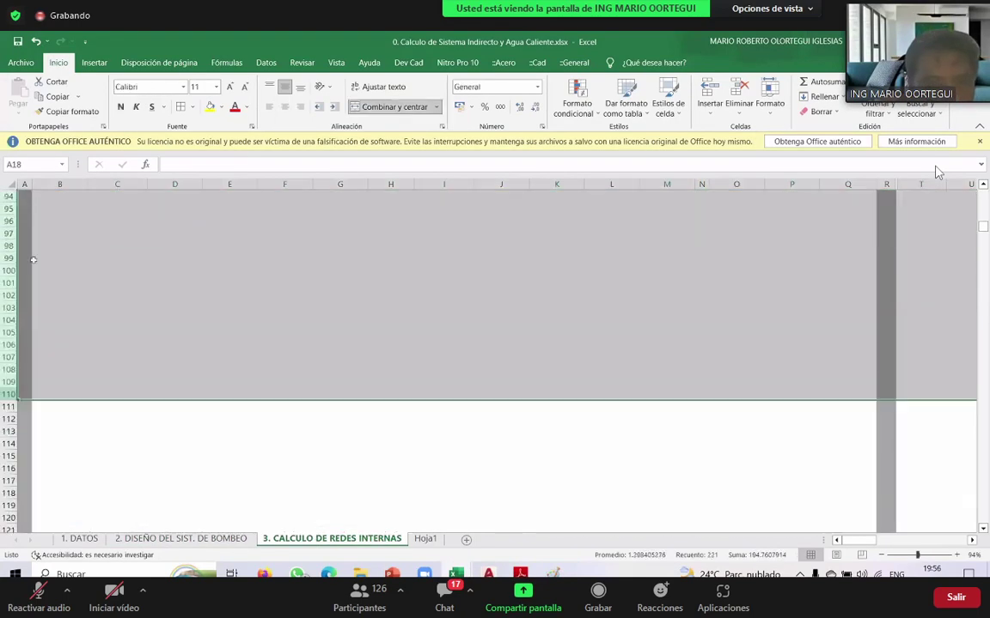
right_click(7, 396)
left_click(42, 310)
scroll(391, 361, "up", 4)
left_click(391, 435)
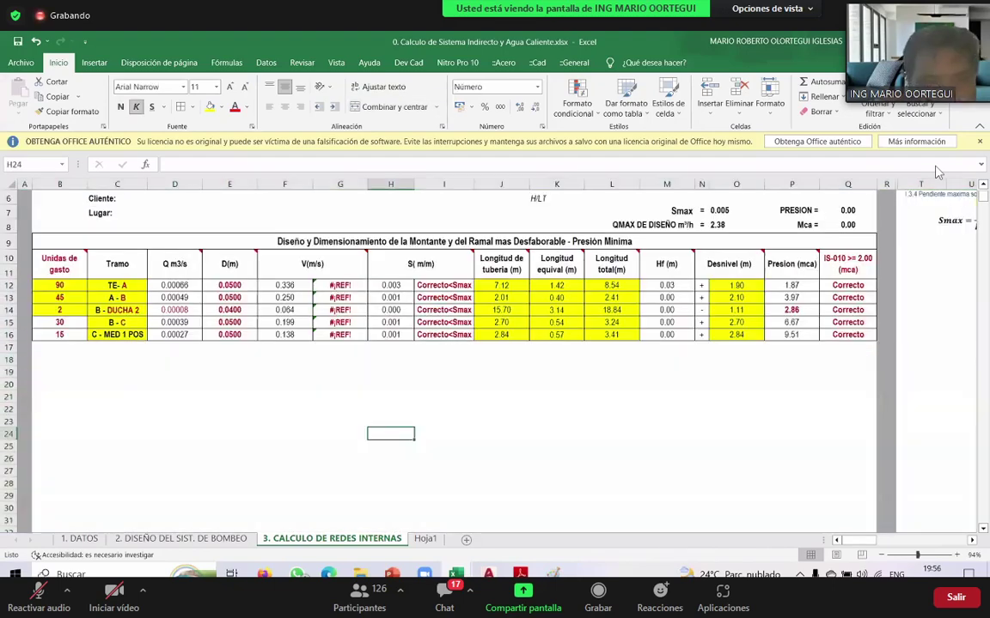
Clear the velocity check cells G12:G16 and delete column G from the sheet
left_click(340, 285)
key("ctrl+shift+Down")
key("Delete")
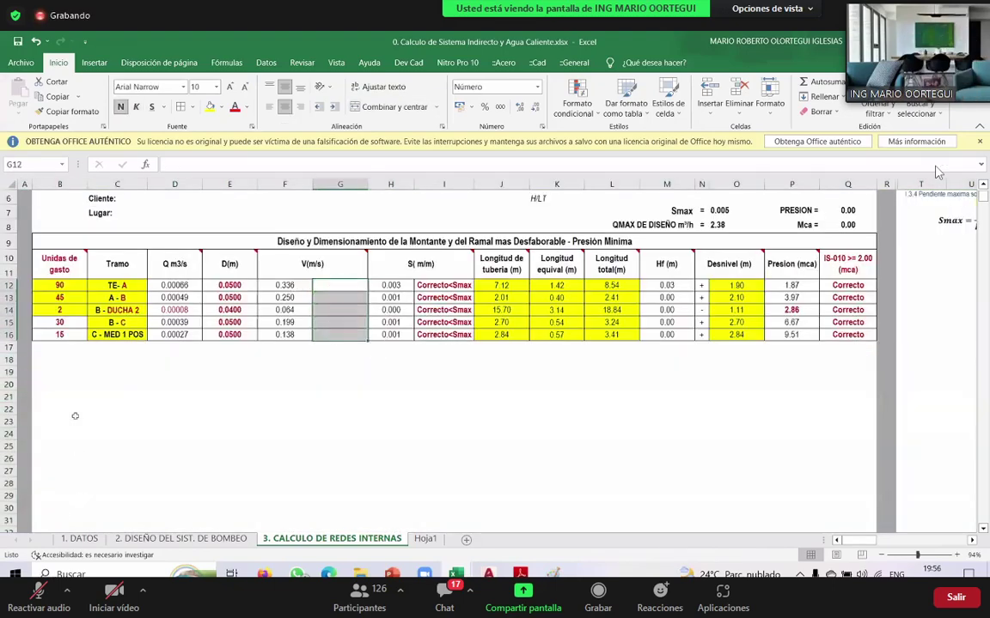
right_click(341, 184)
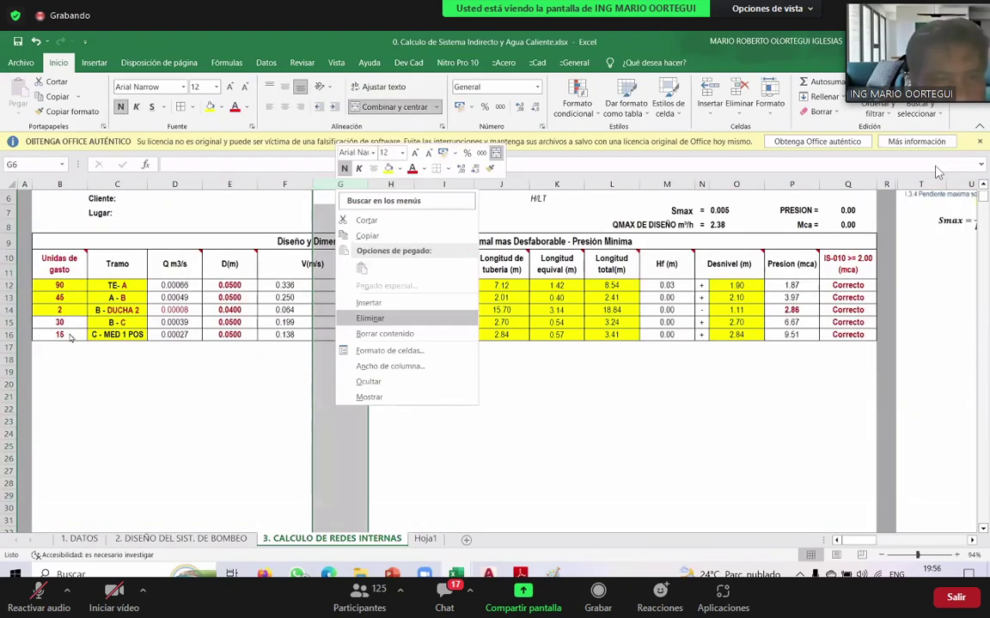
left_click(364, 316)
left_click(285, 409)
Clear the contents of table rows 13 to 16 below TE- A and remove their yellow fill
left_click_drag(59, 285, 792, 334)
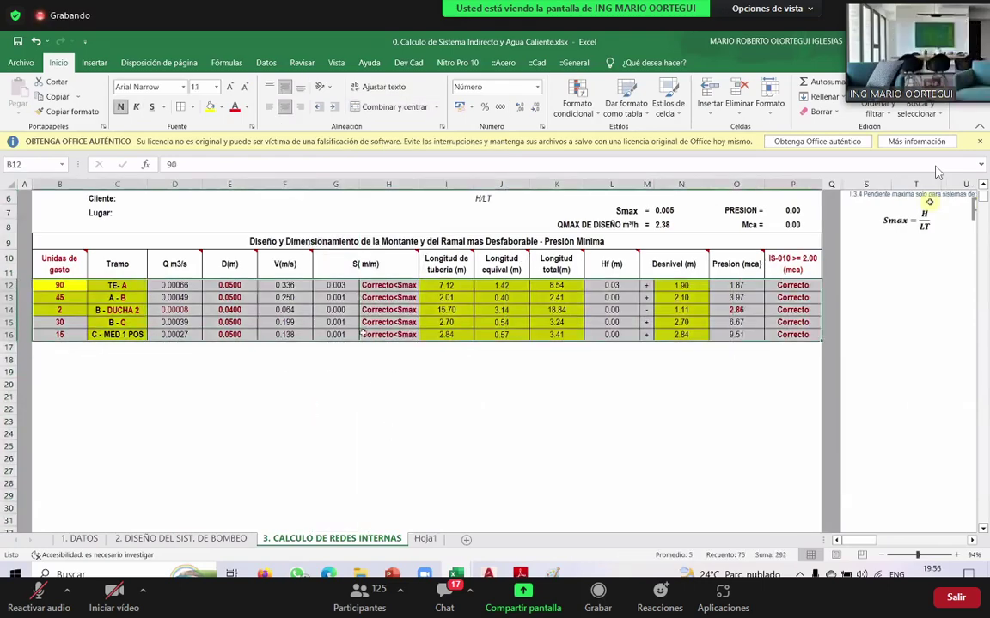
left_click_drag(59, 298, 792, 347)
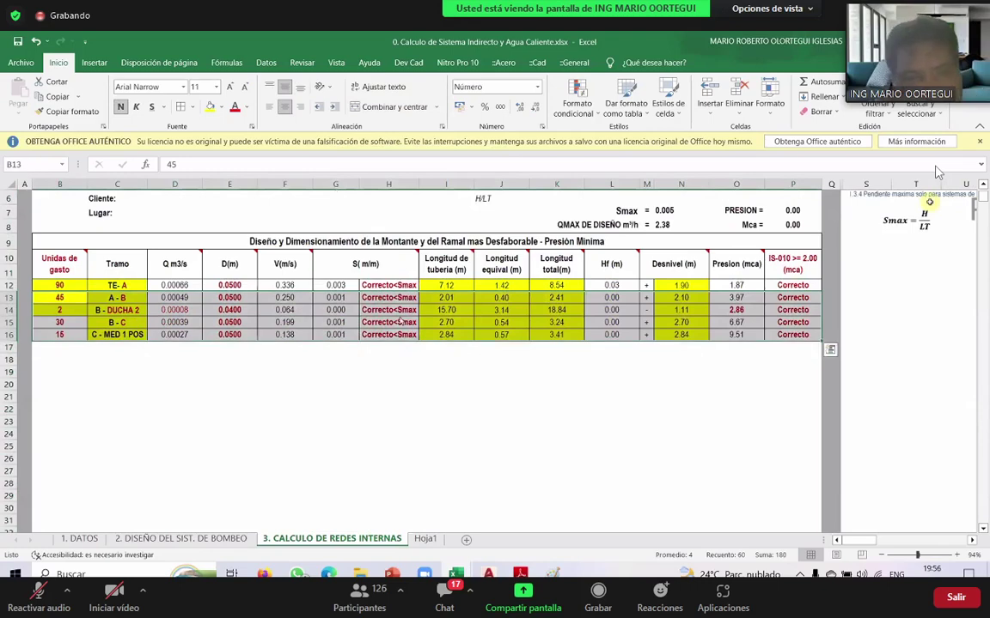
key("Delete")
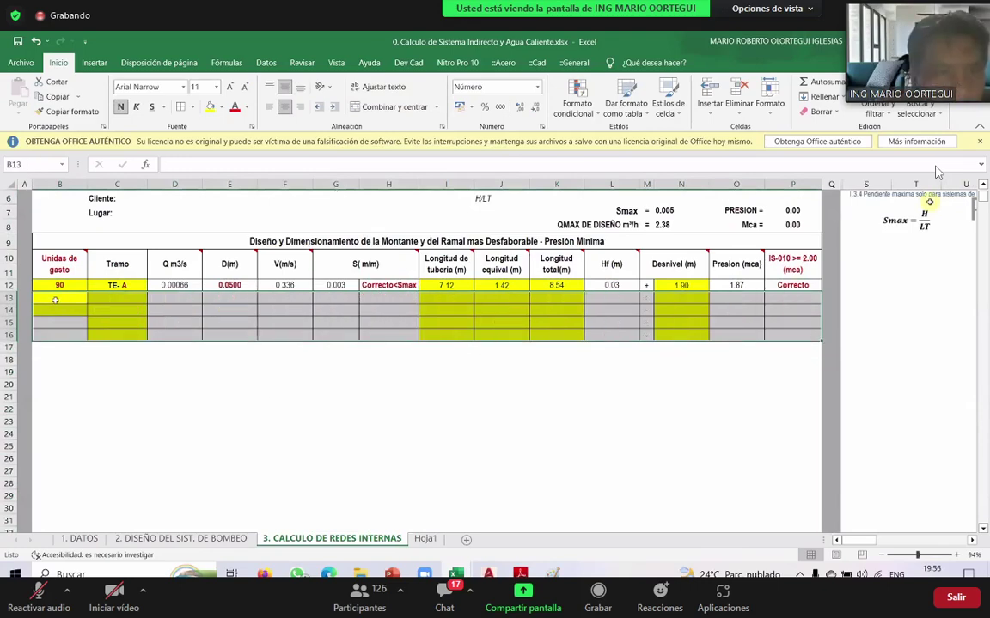
left_click(221, 106)
left_click(243, 245)
left_click(117, 285)
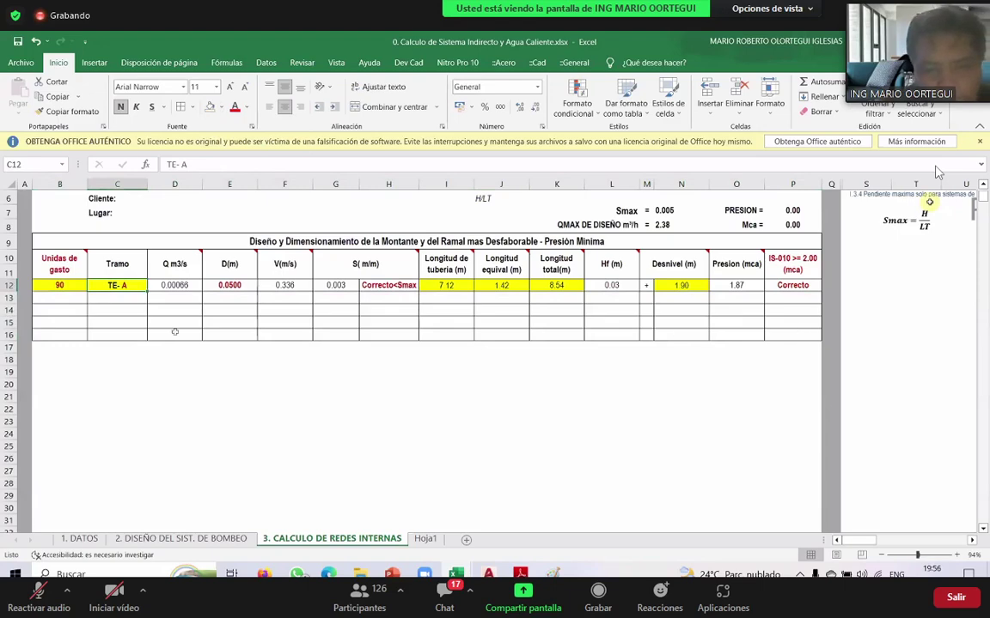
Switch to AutoCAD and examine the isometric route around nodes X1, F and G
left_click(488, 574)
left_click(418, 516)
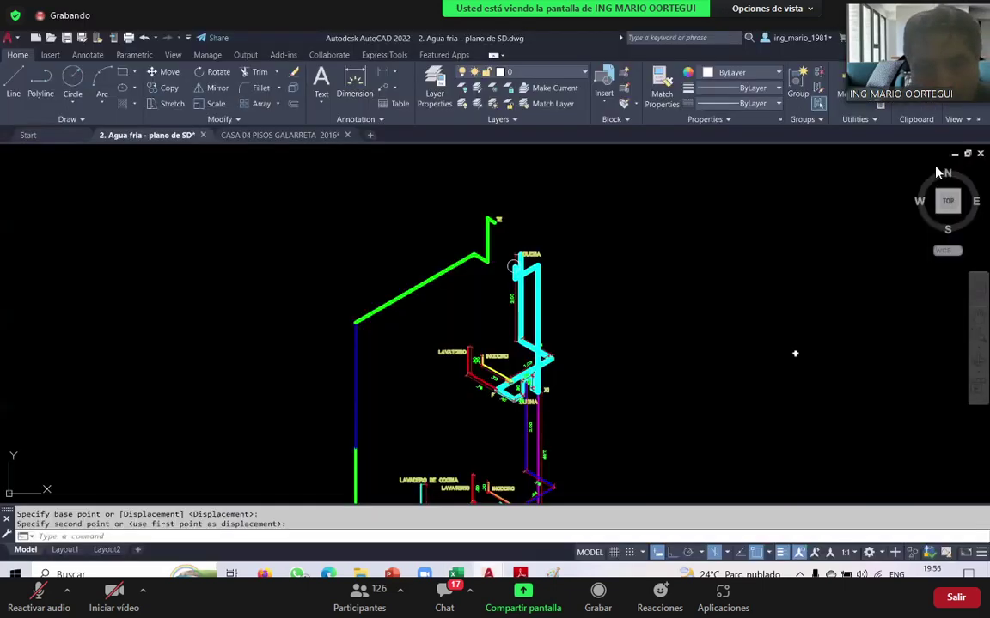
scroll(614, 332, "up", 5)
scroll(531, 379, "up", 2)
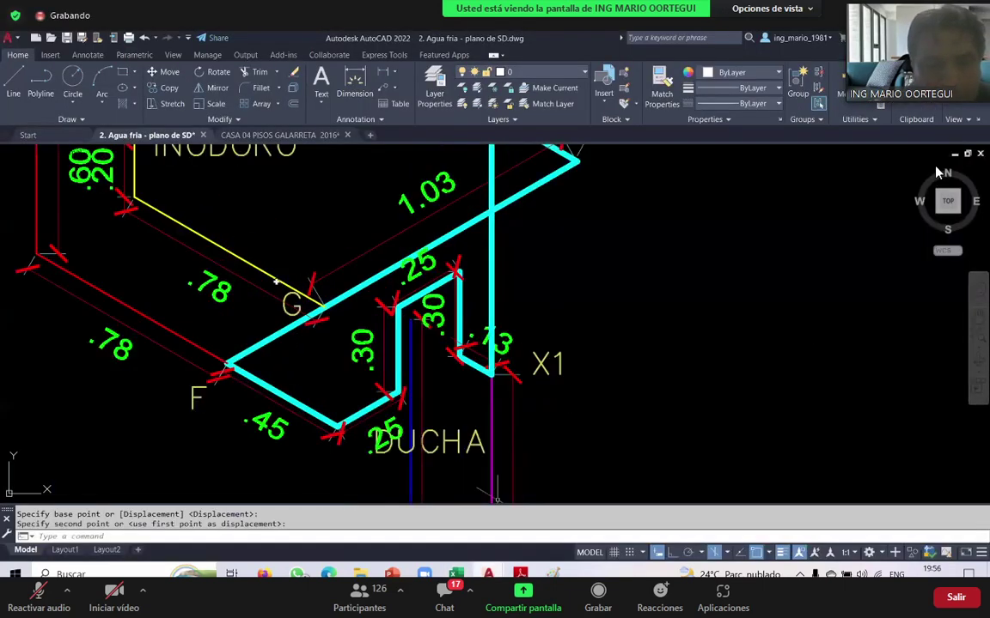
Switch to the indirect system Excel workbook and retitle the table "Diseño y Dimensionamiento del Ramal Ma s desfavorable de la ducha del 4 piso"
left_click(455, 574)
left_click(382, 515)
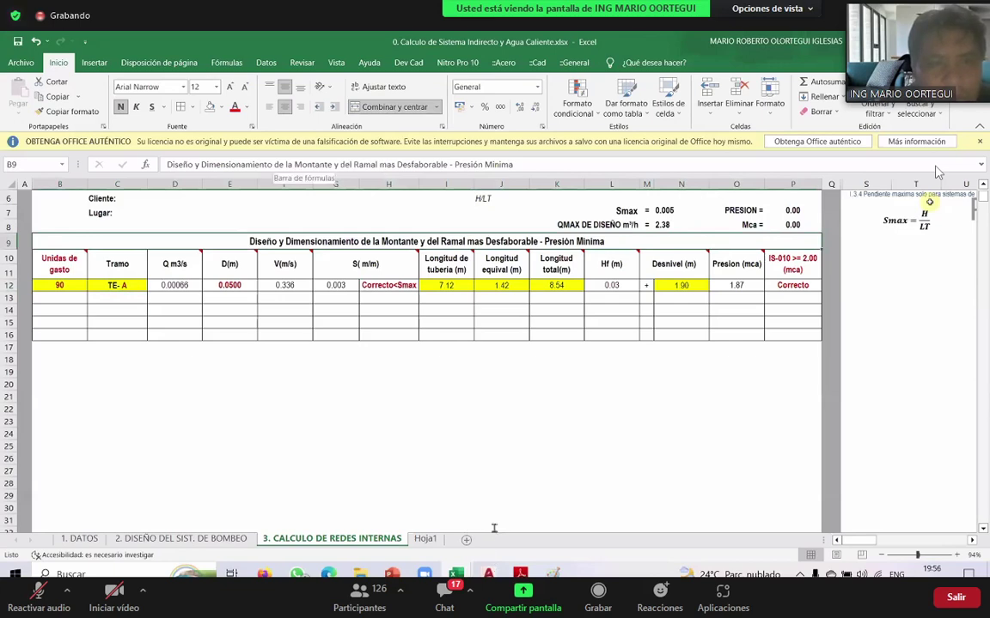
left_click_drag(294, 164, 167, 164)
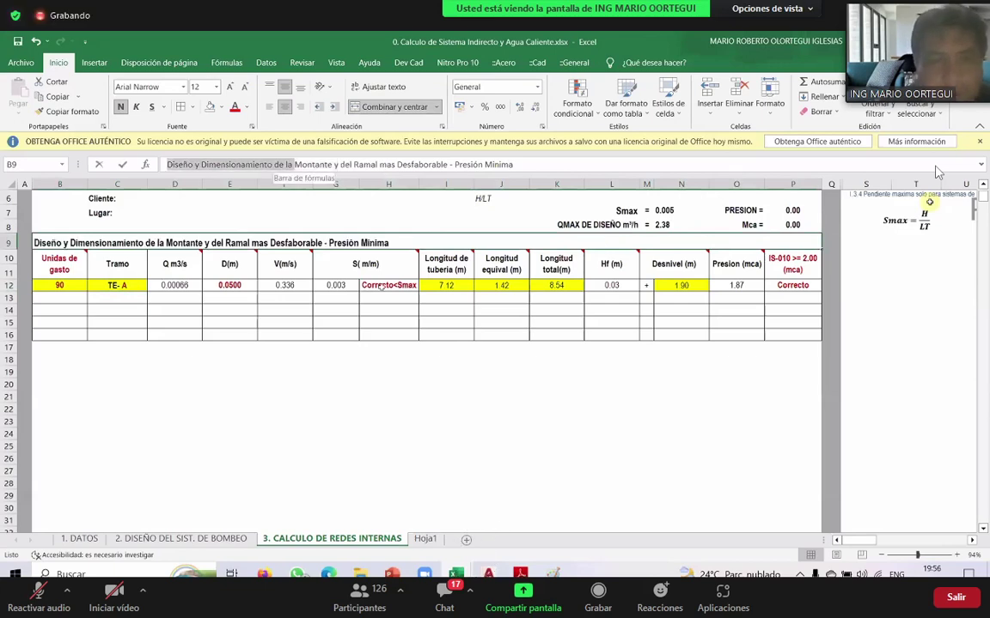
key("shift+End")
key("Delete")
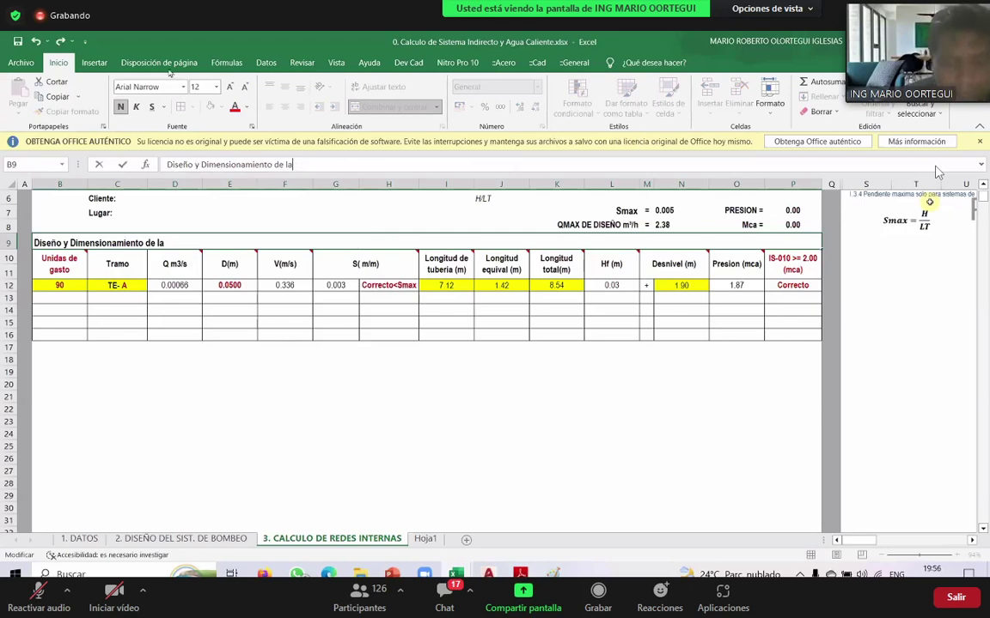
key("BackSpace")
key("BackSpace")
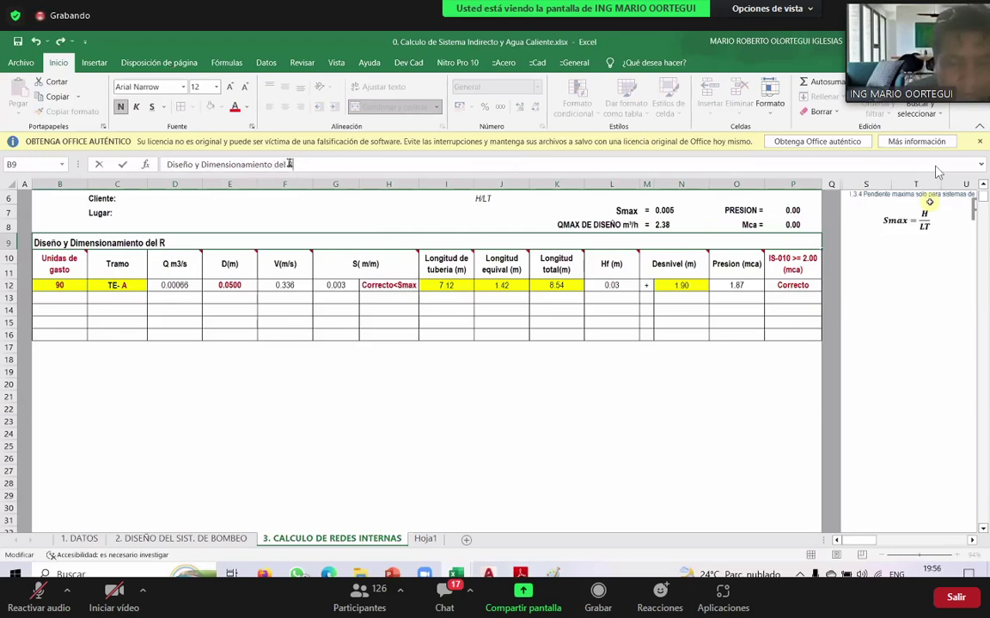
type("l Ramal Ma s de")
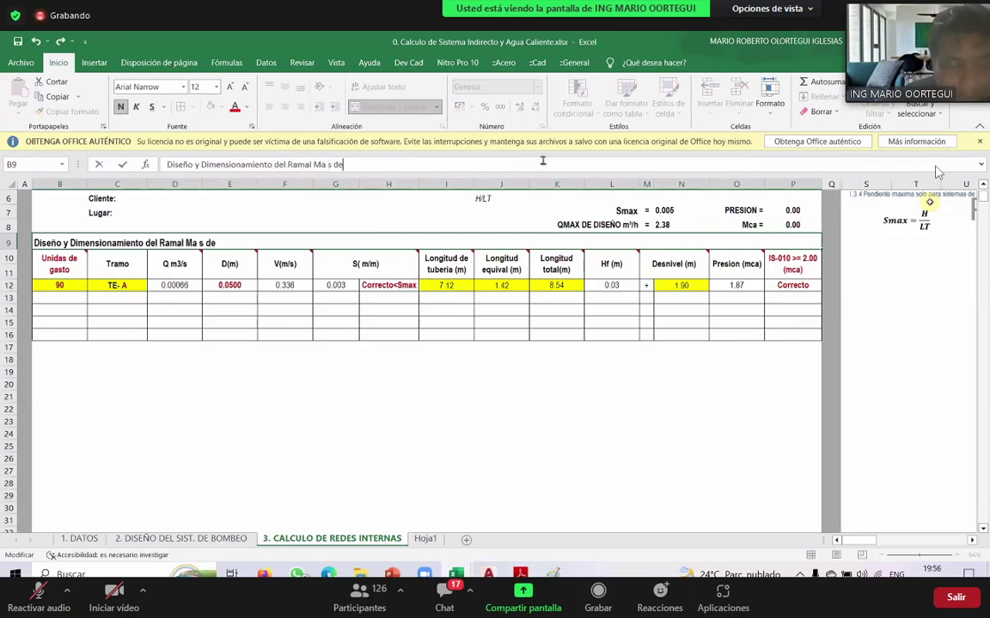
type("sfavora")
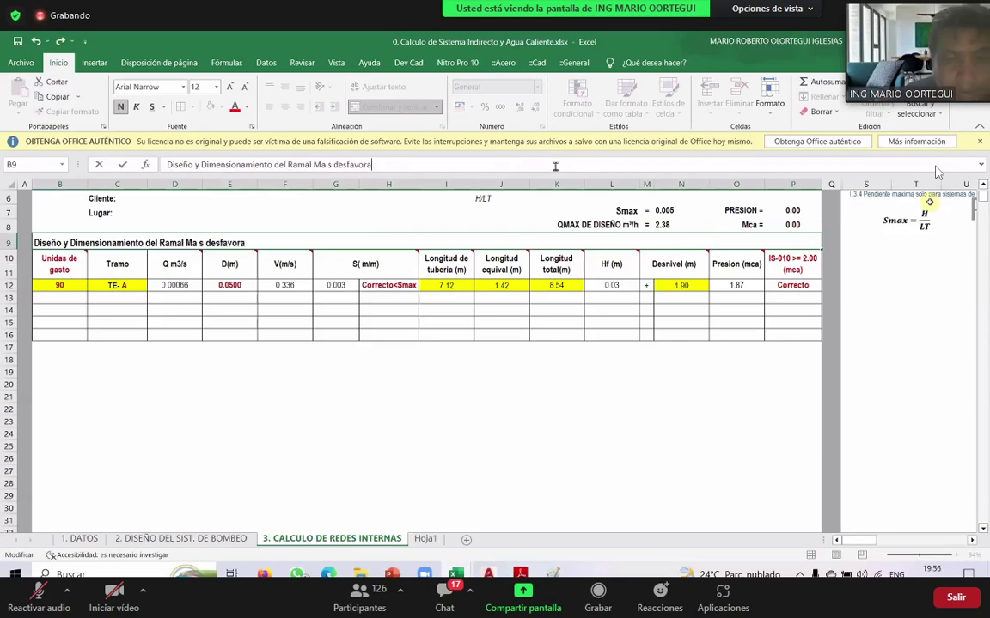
type("ble de")
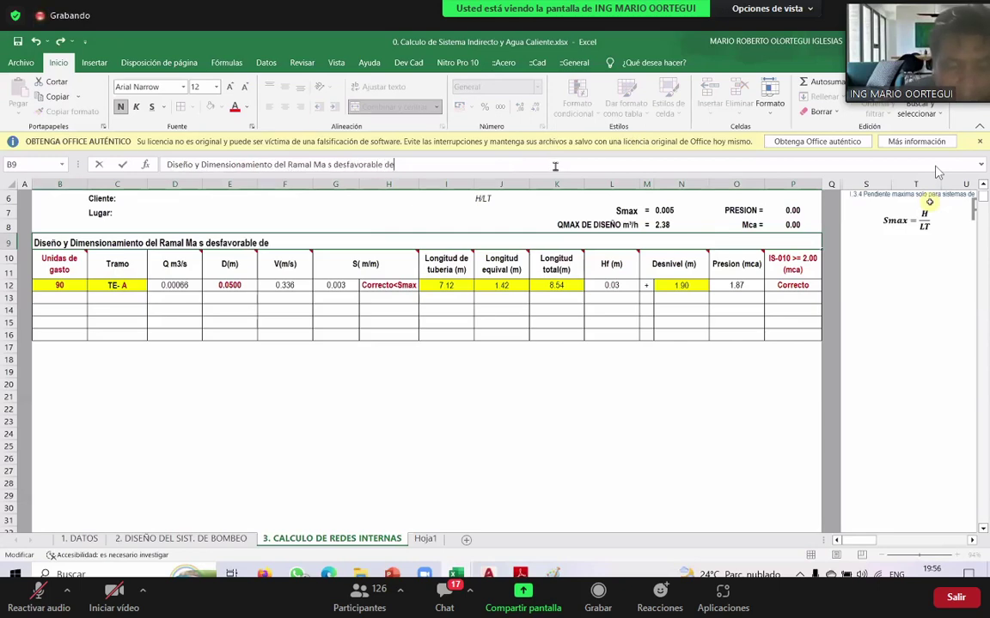
type(" la ducha del 4")
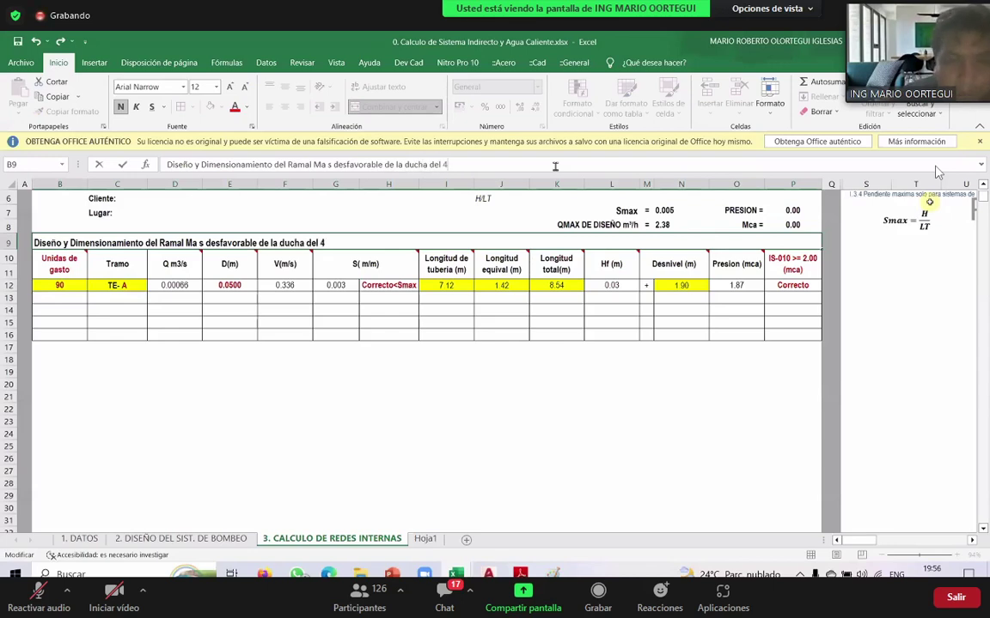
type(" piso")
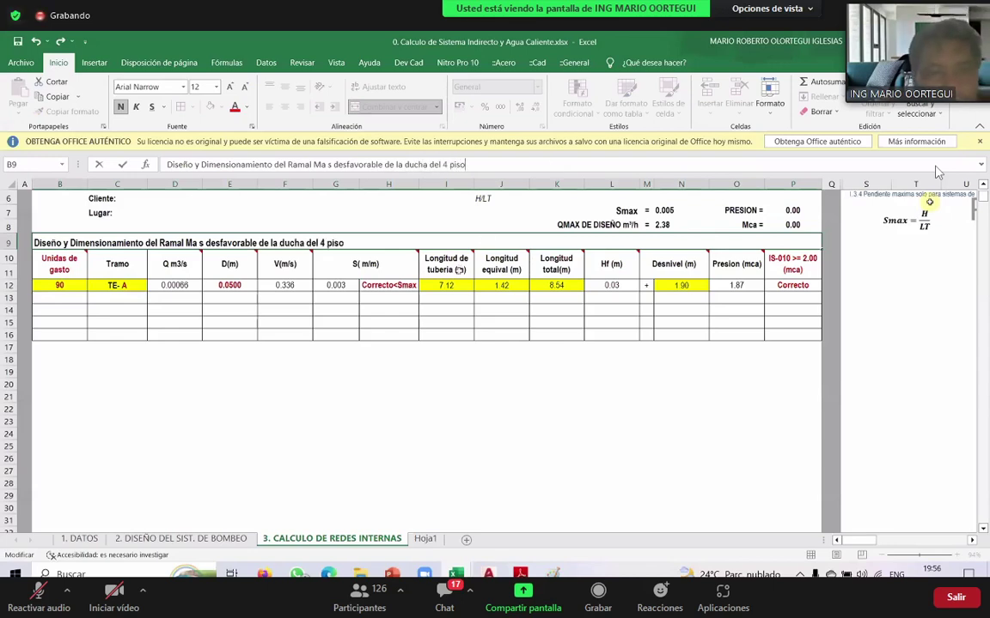
left_click(427, 388)
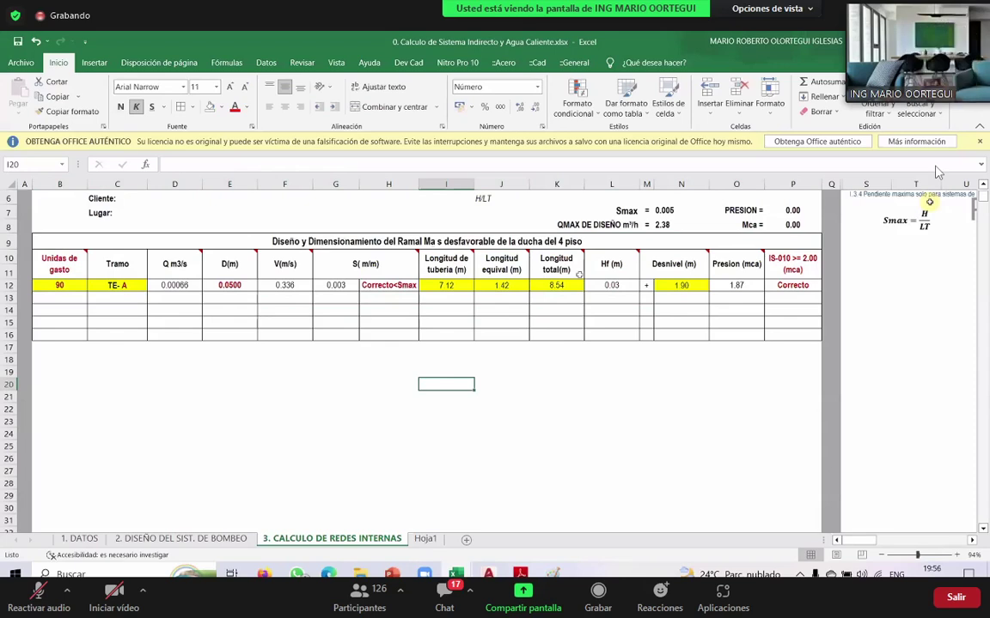
Clear the Unidades de gasto value of segment TE- A in cell B12
scroll(617, 286, "up", 1)
left_click(78, 319)
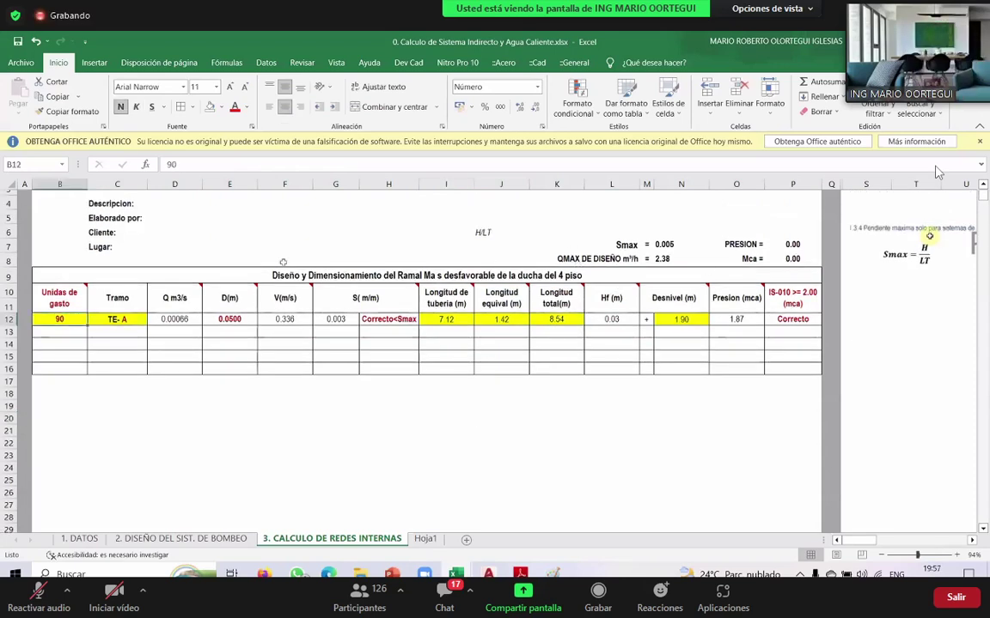
key("Delete")
Try to reduce the flow formula in D12 to its BUSCARV lookup by removing the REDONDEAR.MENOS and POTENCIA parts
key("Right")
key("Right")
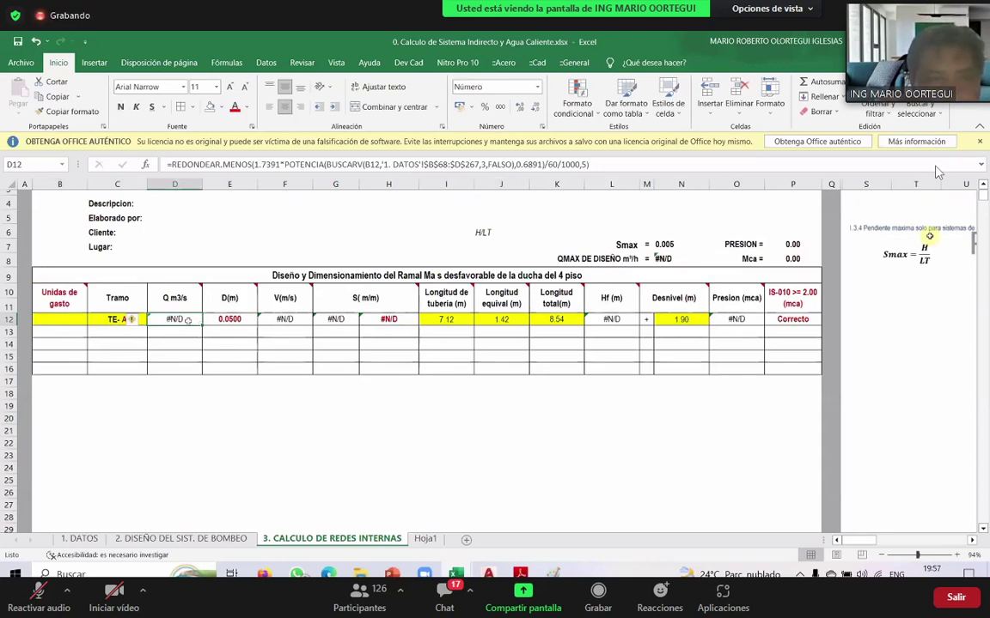
left_click_drag(325, 164, 177, 164)
key("Delete")
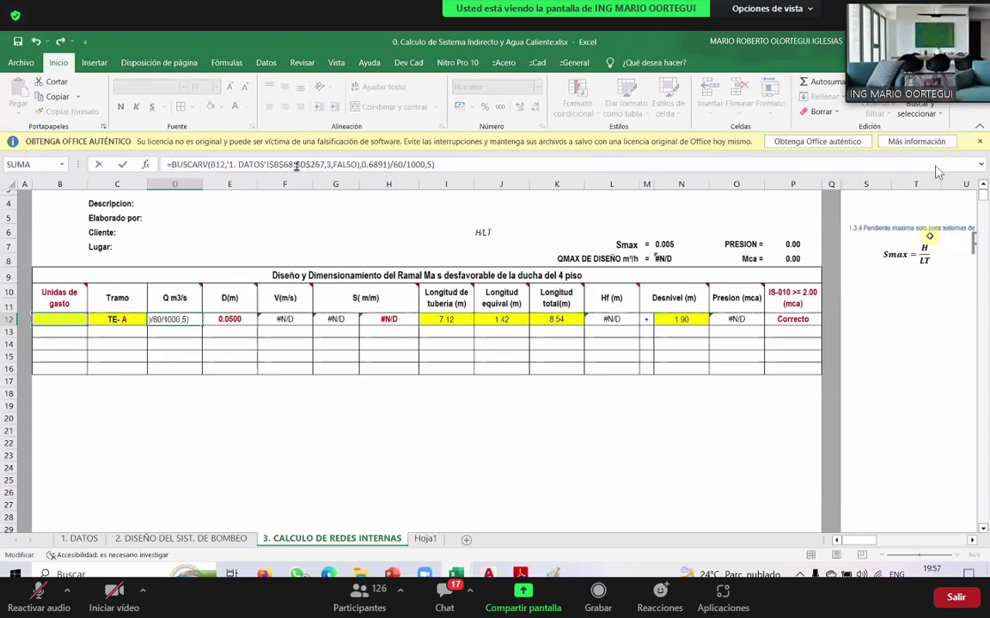
key("End")
key("BackSpace")
key("Return")
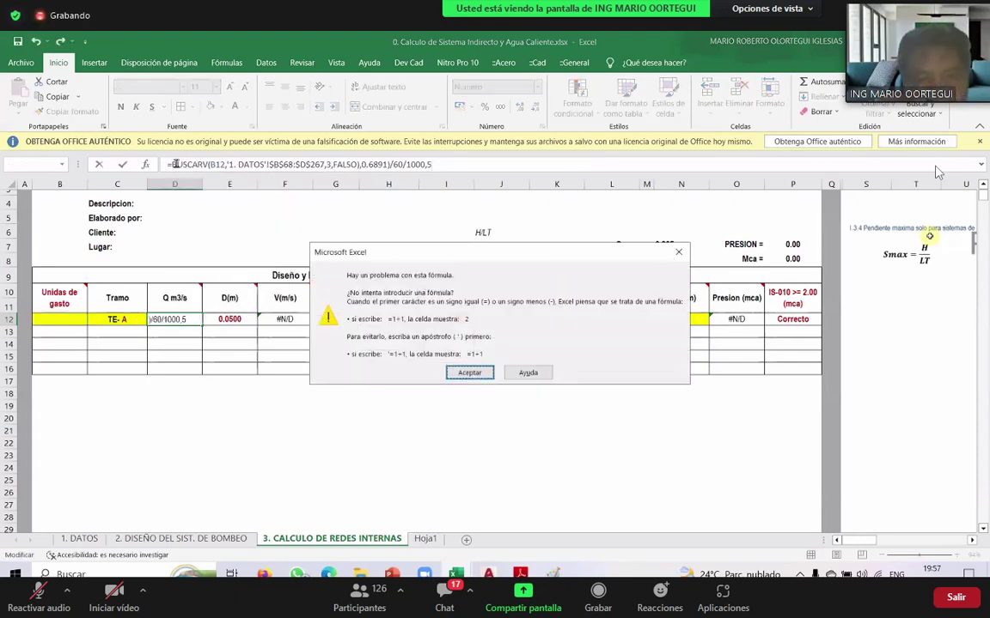
key("Return")
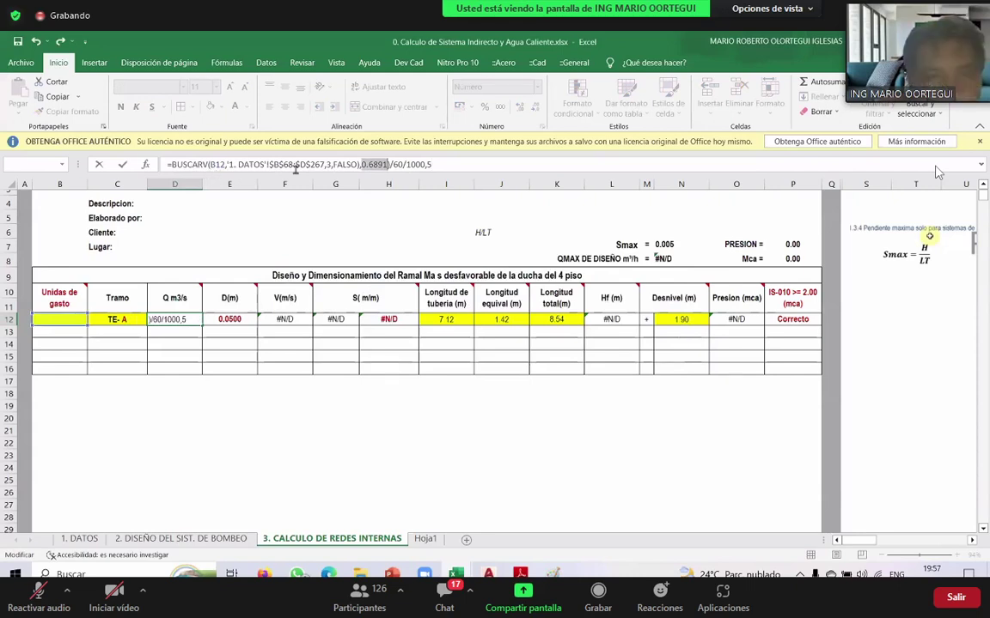
key("End")
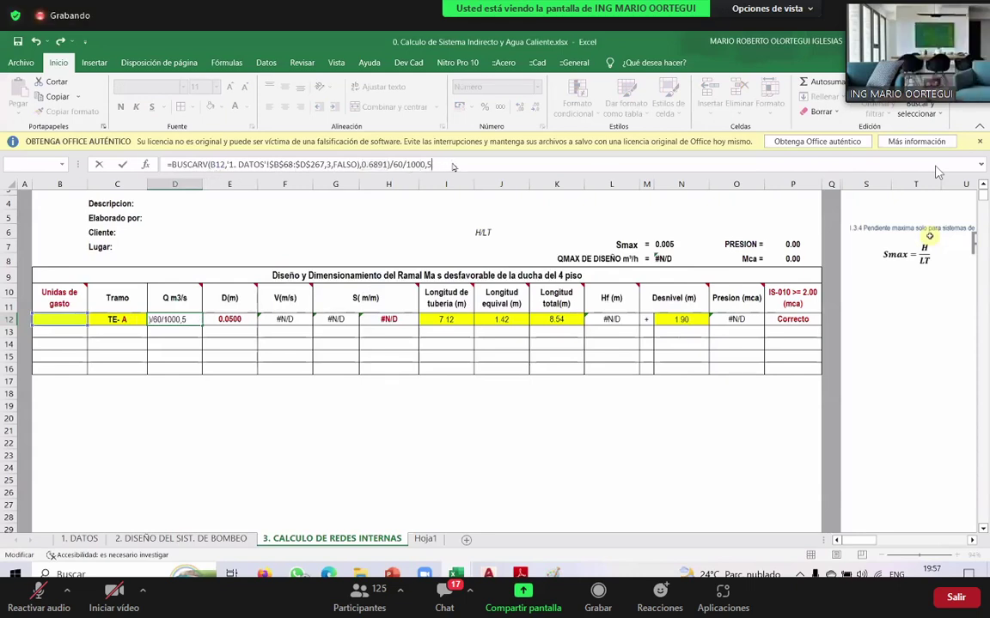
key("Return")
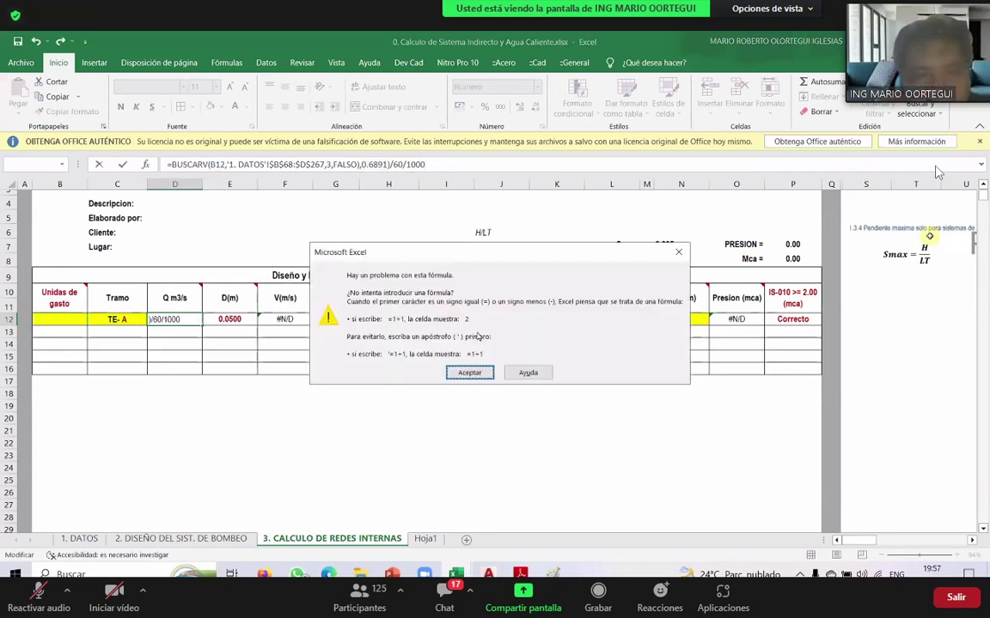
left_click(474, 371)
key("Escape")
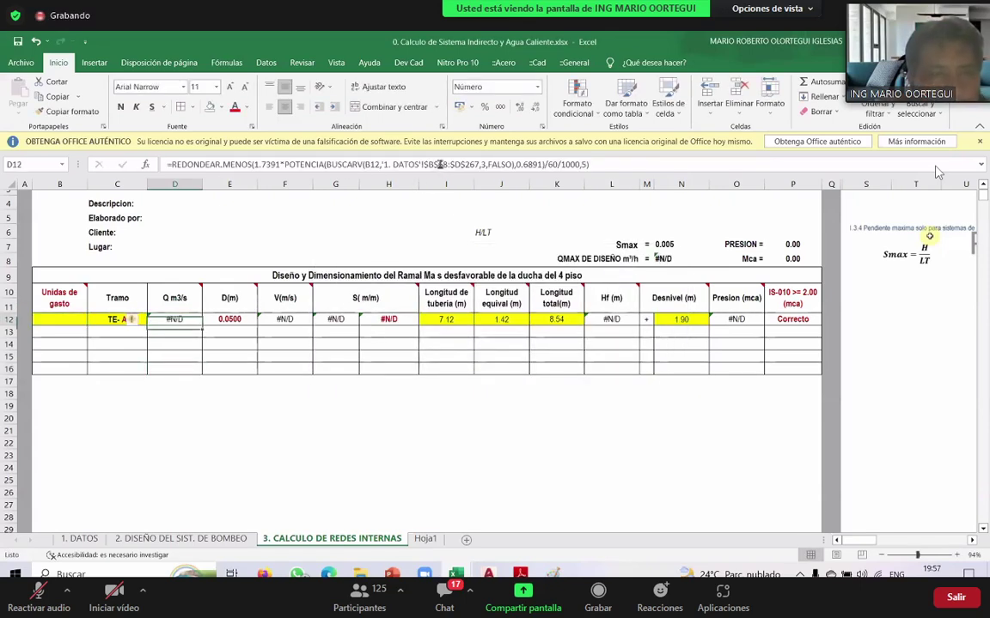
Inspect the Q m3/s flow formula of segment TE- A in cell D12
left_click(229, 368)
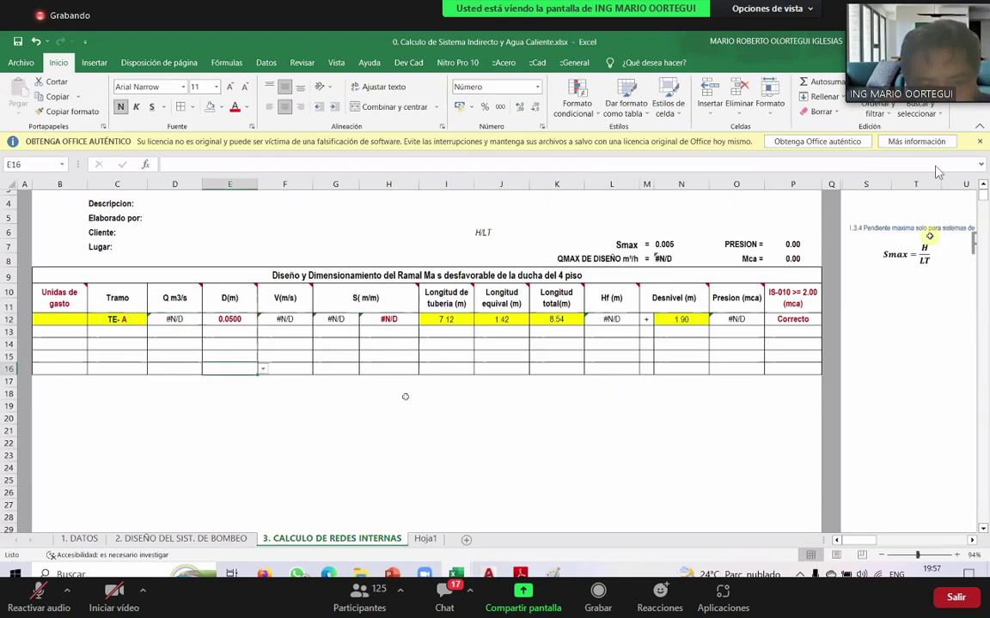
mouse_move(456, 573)
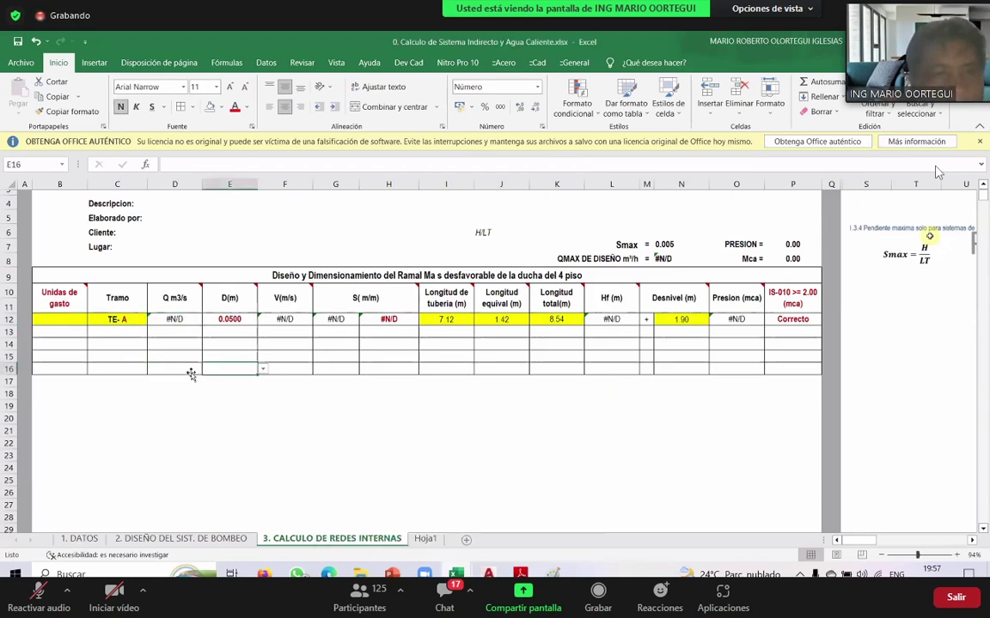
left_click(174, 319)
double_click(198, 318)
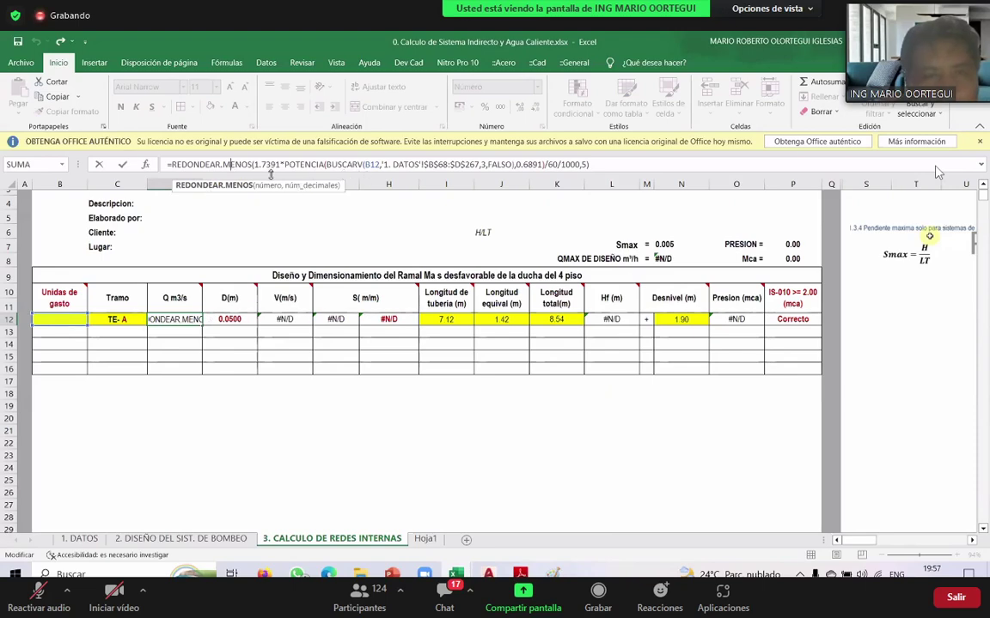
key("Escape")
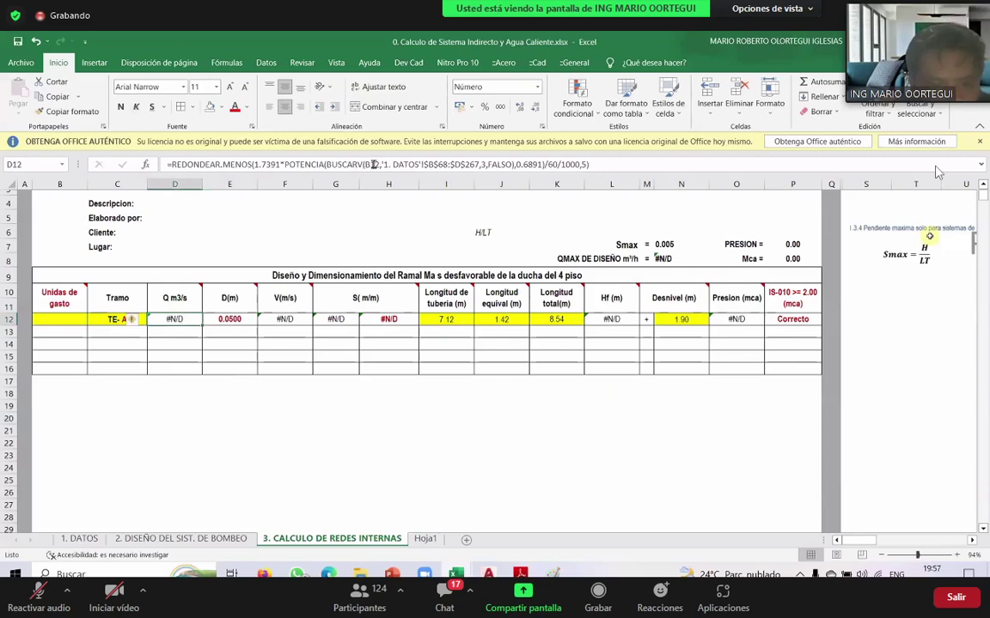
Check the first route nodes in the AutoCAD isometric and enter X1 - F as the Tramo in Excel cell C13
mouse_move(488, 574)
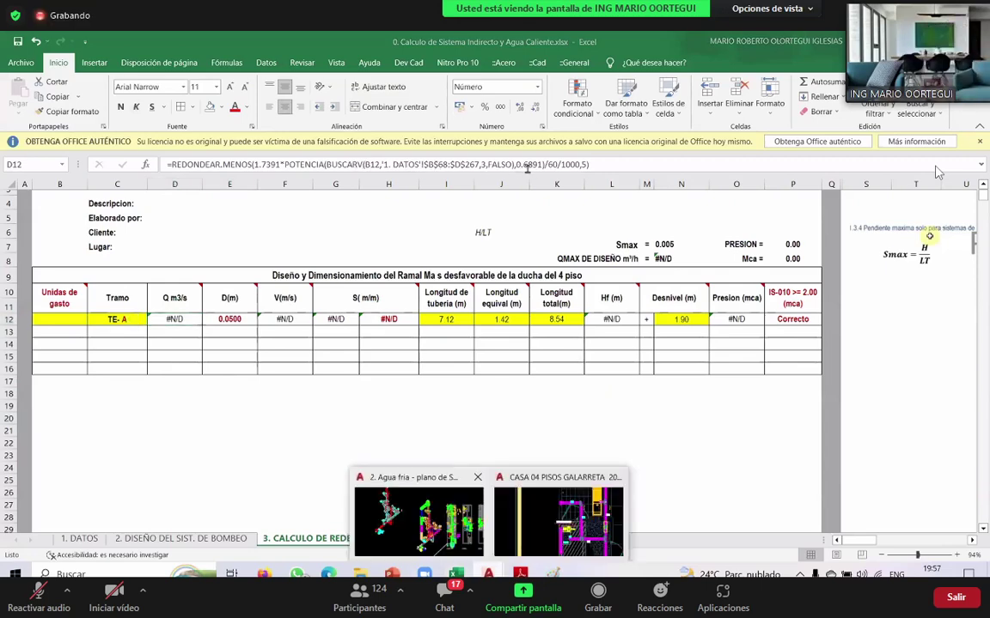
left_click(418, 515)
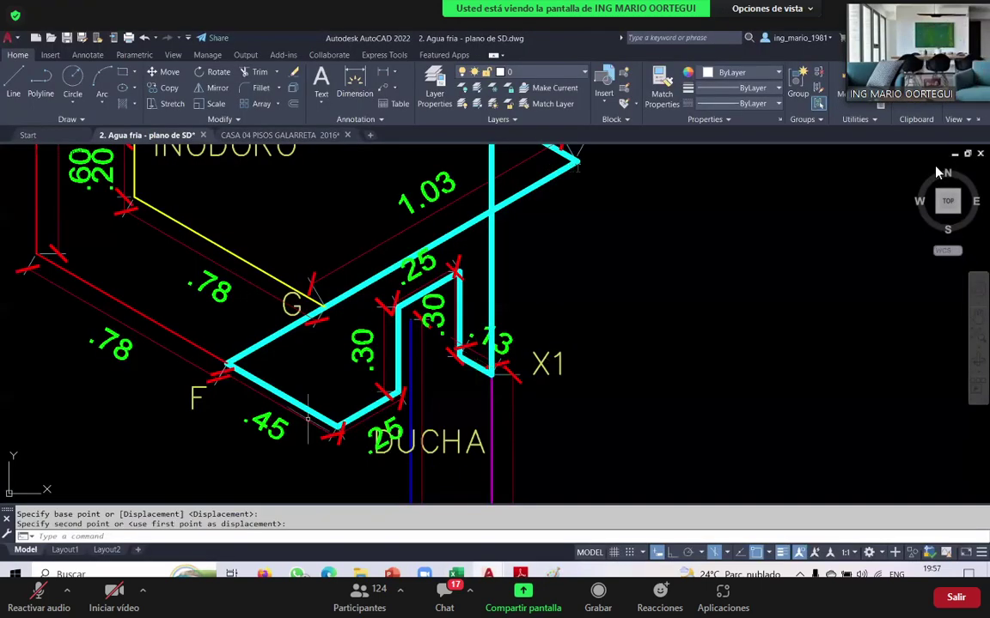
mouse_move(455, 574)
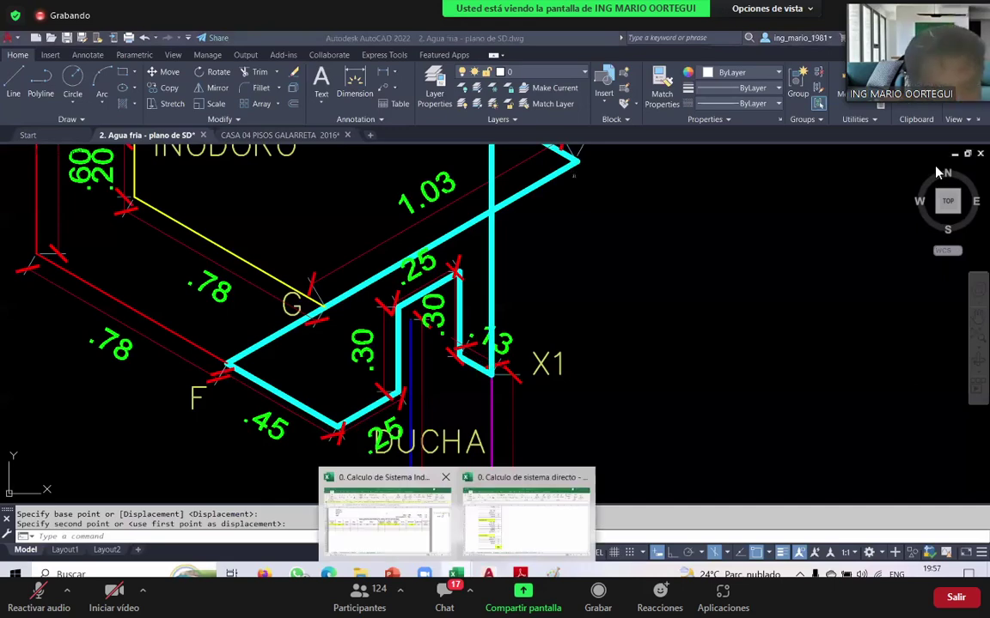
left_click(382, 514)
type("x1 -")
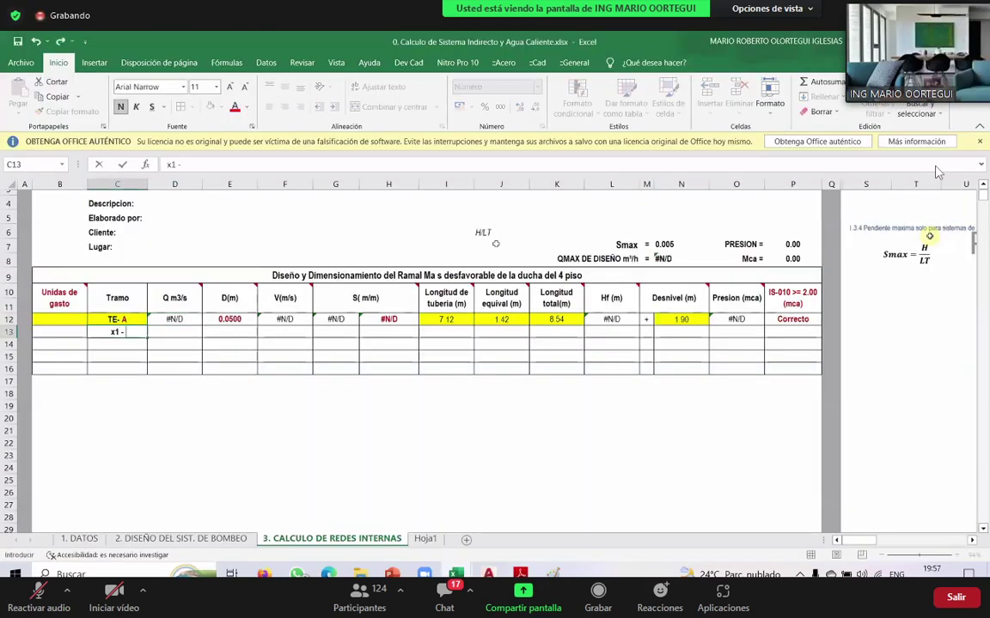
left_click_drag(96, 331, 183, 332)
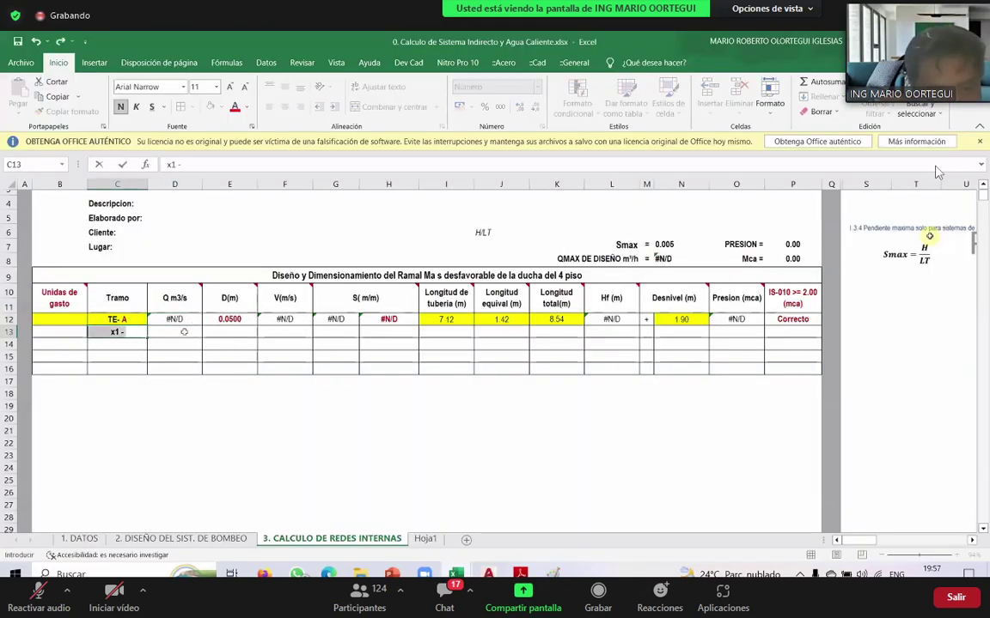
type("X1 - F")
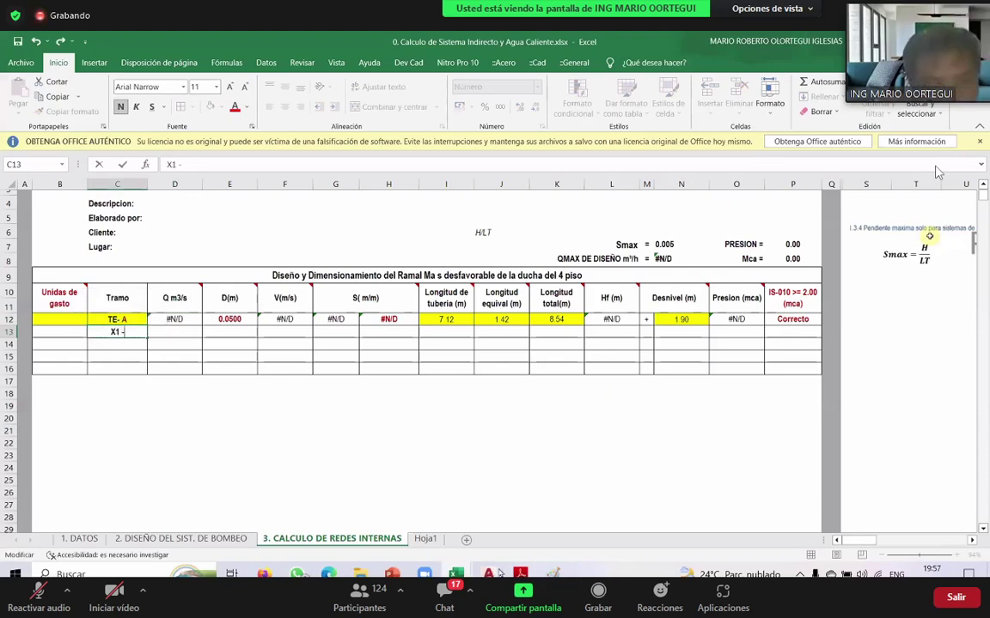
left_click(117, 406)
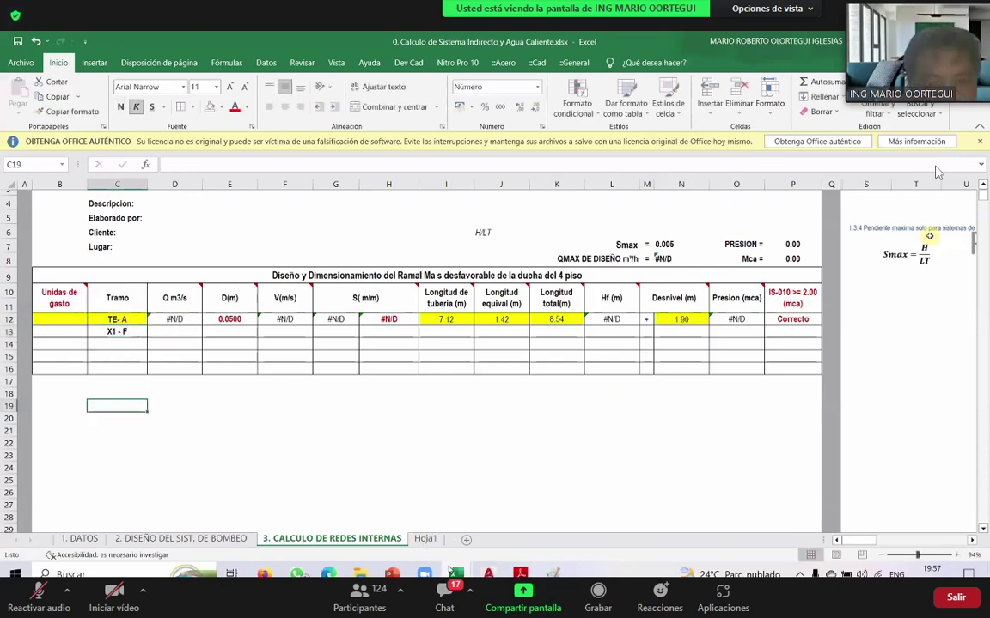
Check the node following F in the AutoCAD isometric and enter F - G as the Tramo in Excel cell C14
left_click(488, 574)
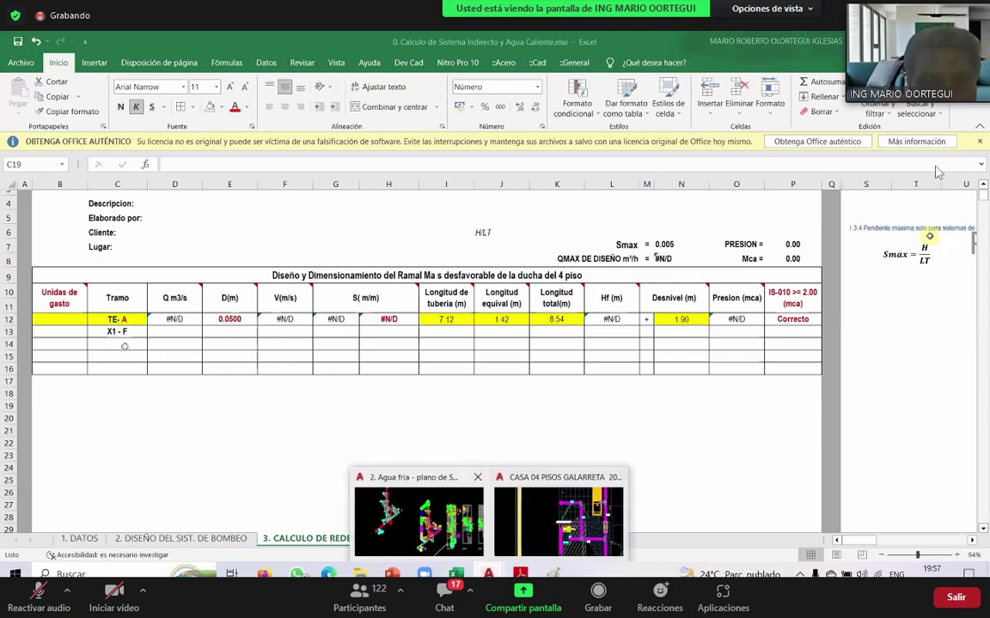
left_click(418, 520)
middle_click_drag(211, 355, 306, 399)
left_click(455, 573)
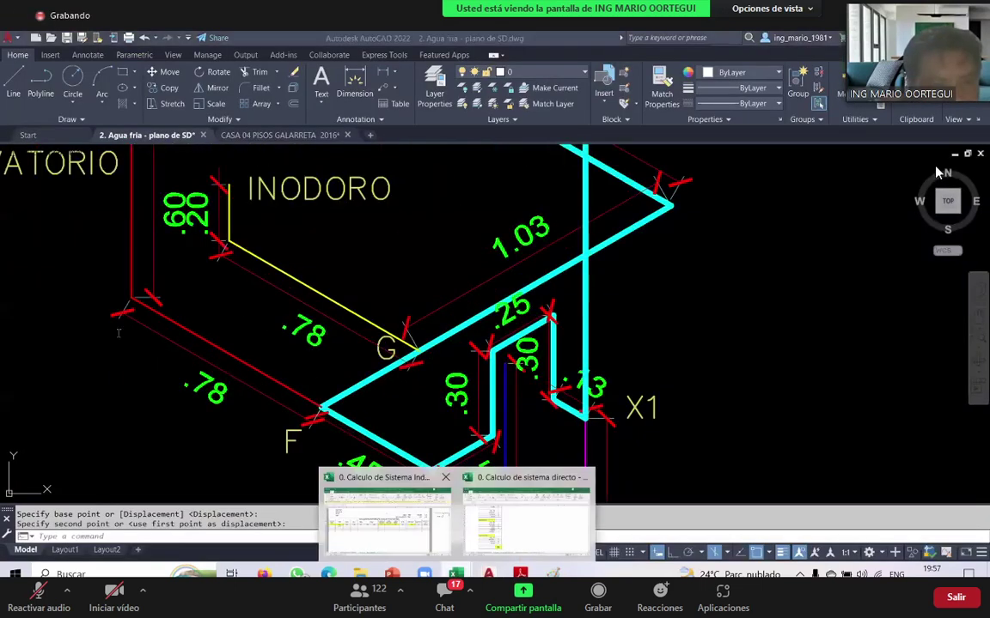
left_click(387, 520)
left_click(117, 344)
type("F -")
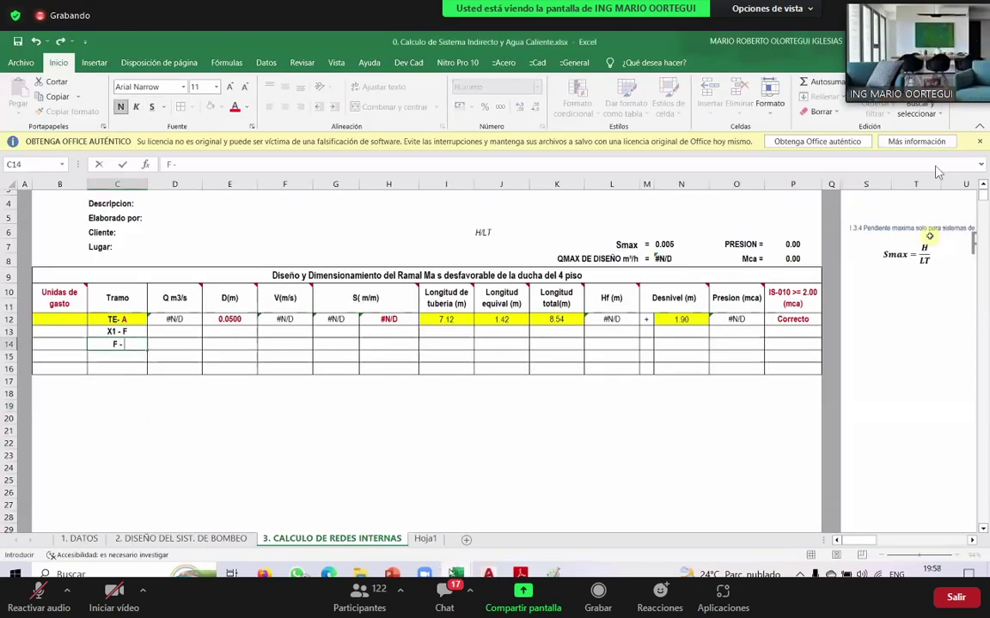
type(" G")
left_click(230, 406)
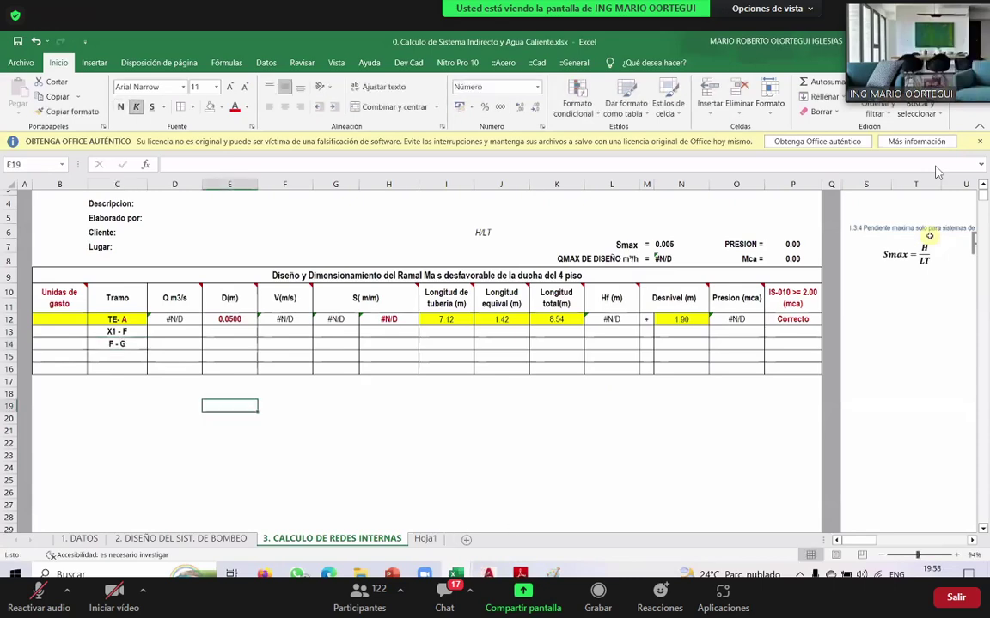
Check where the route ends after G in the AutoCAD isometric and enter G - DUCHA as the Tramo in Excel cell C15
left_click(488, 573)
left_click(372, 524)
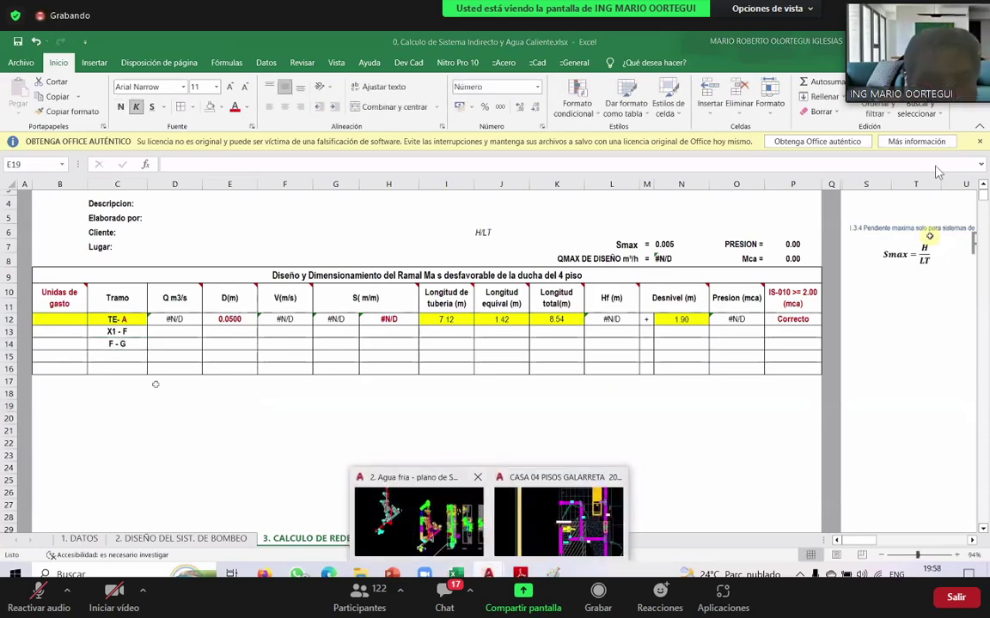
scroll(386, 456, "down", 6)
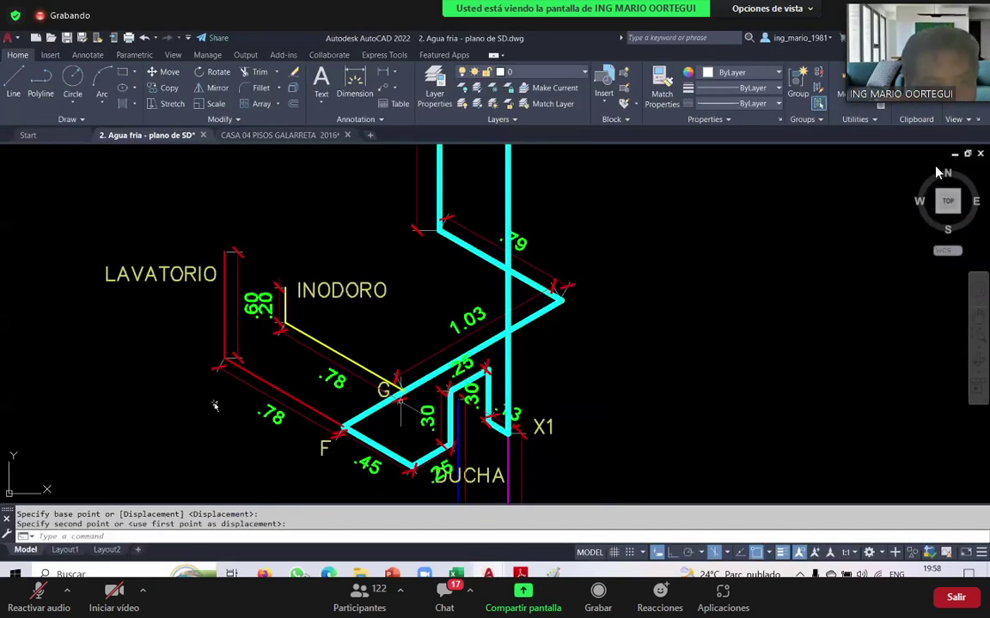
mouse_move(455, 574)
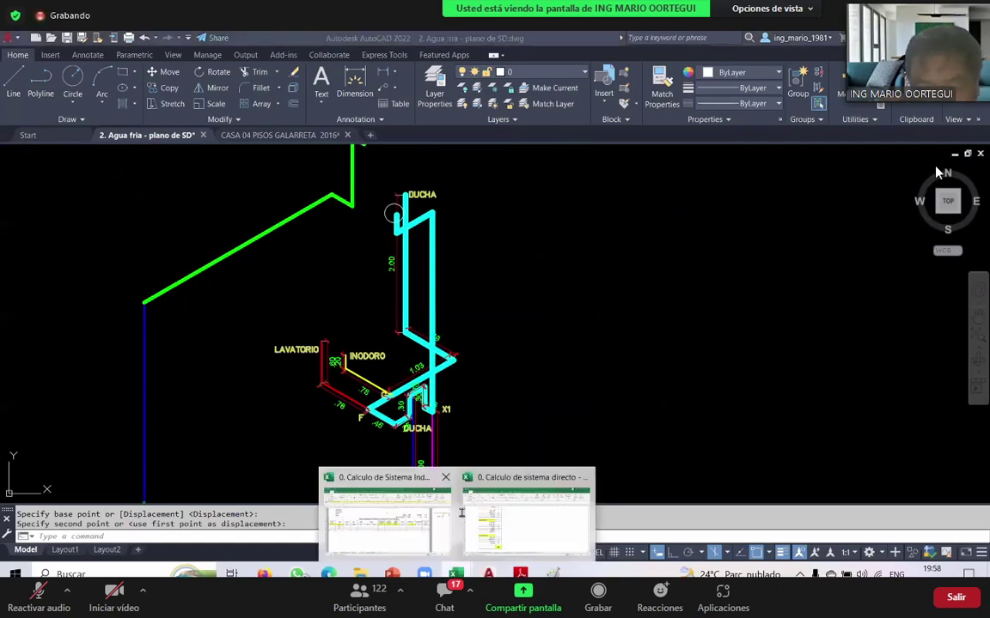
left_click(418, 518)
type("DUCHA")
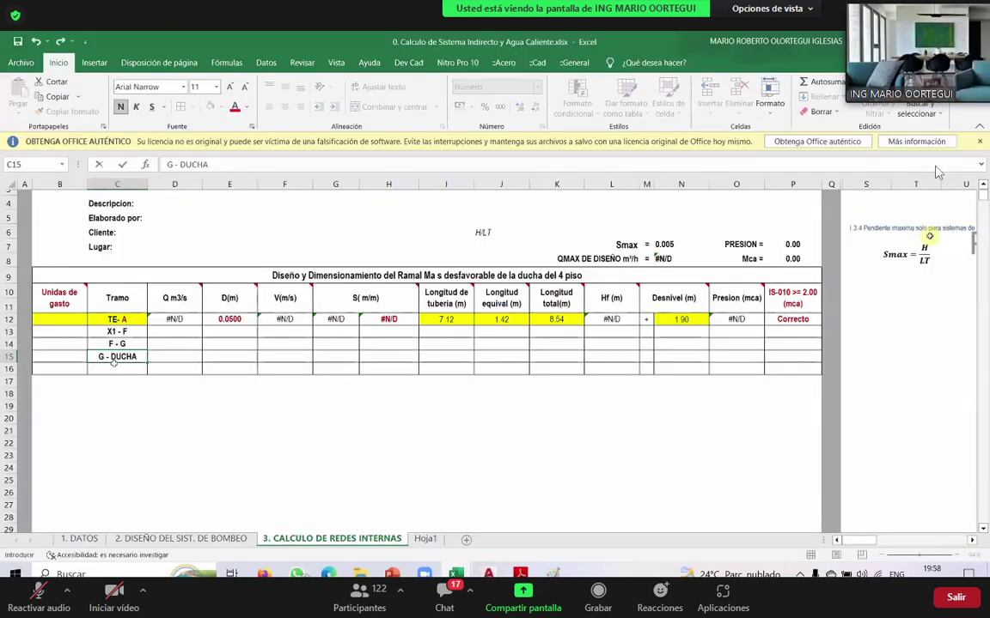
left_click(176, 406)
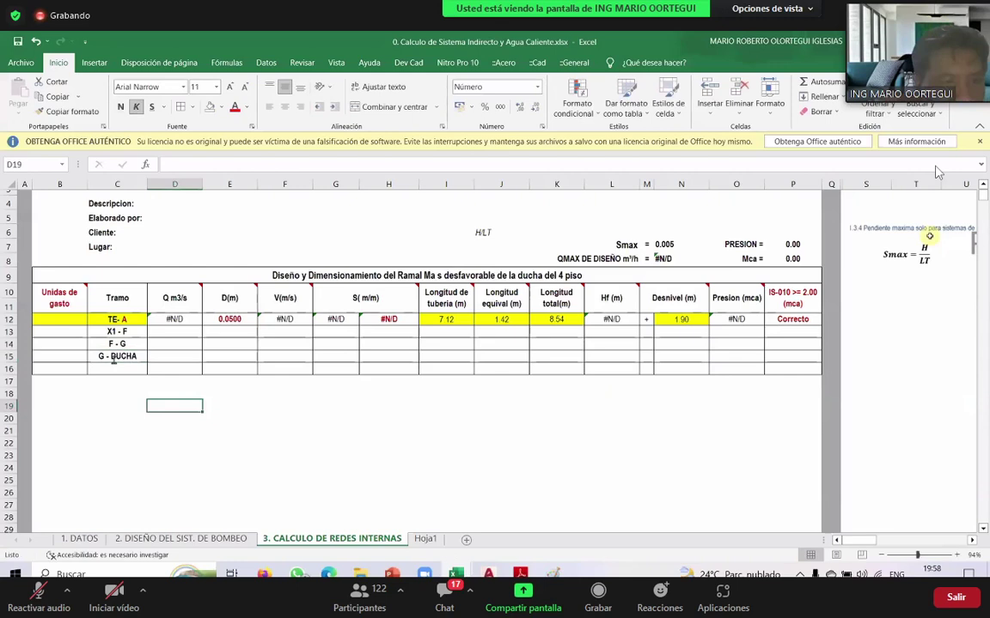
Delete the empty row 16 at the end of the branch table
left_click(7, 369)
right_click(7, 370)
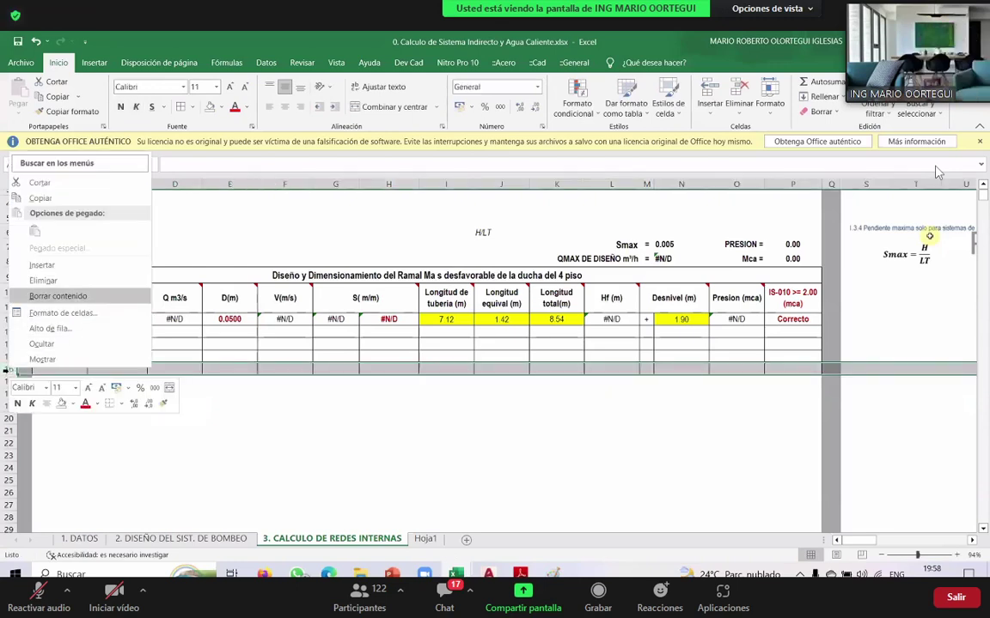
left_click(43, 280)
left_click(335, 431)
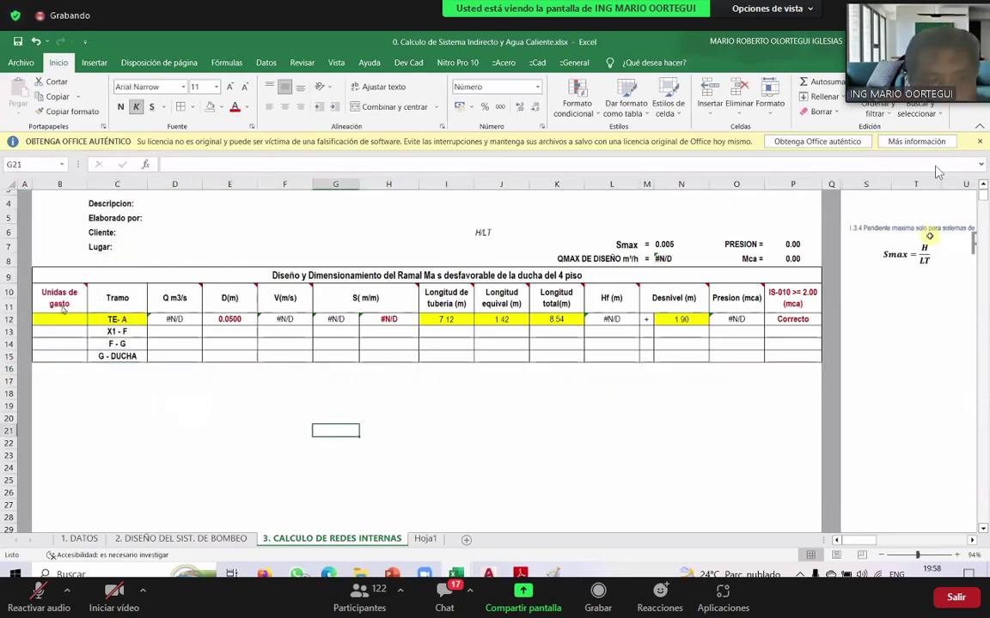
In the AutoCAD isometric, recolour the cyan riser above X1 and its upper diagonal pipe to magenta
left_click(488, 574)
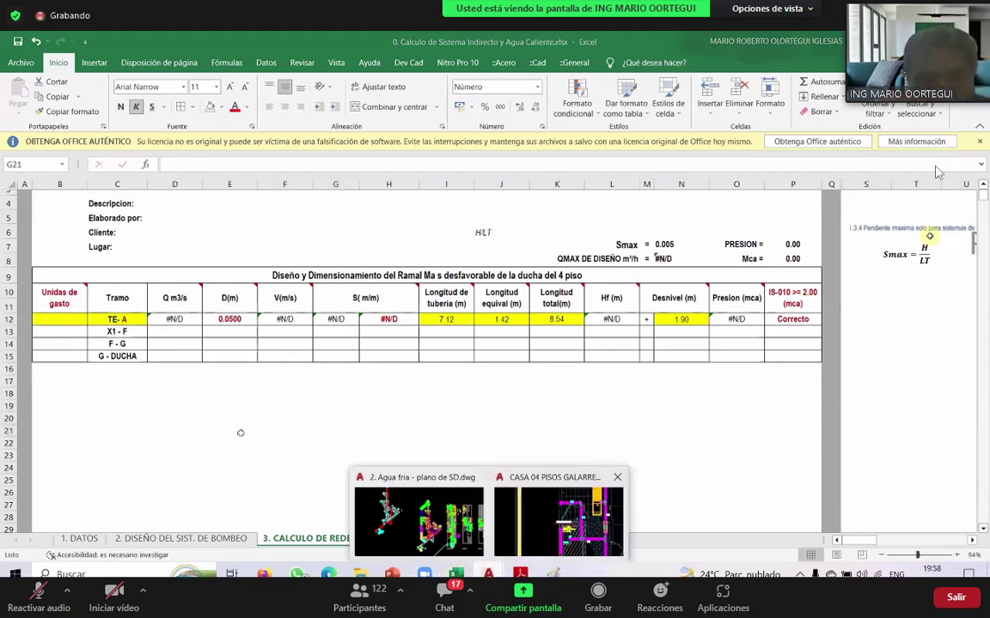
left_click(418, 521)
scroll(422, 222, "up", 5)
left_click(426, 227)
left_click(416, 216)
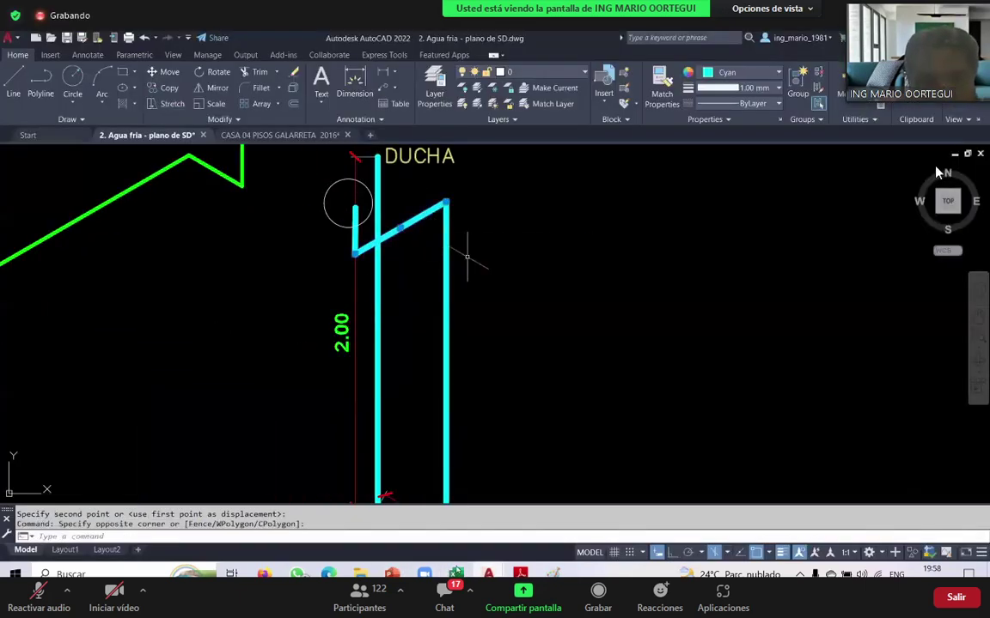
scroll(481, 271, "down", 8)
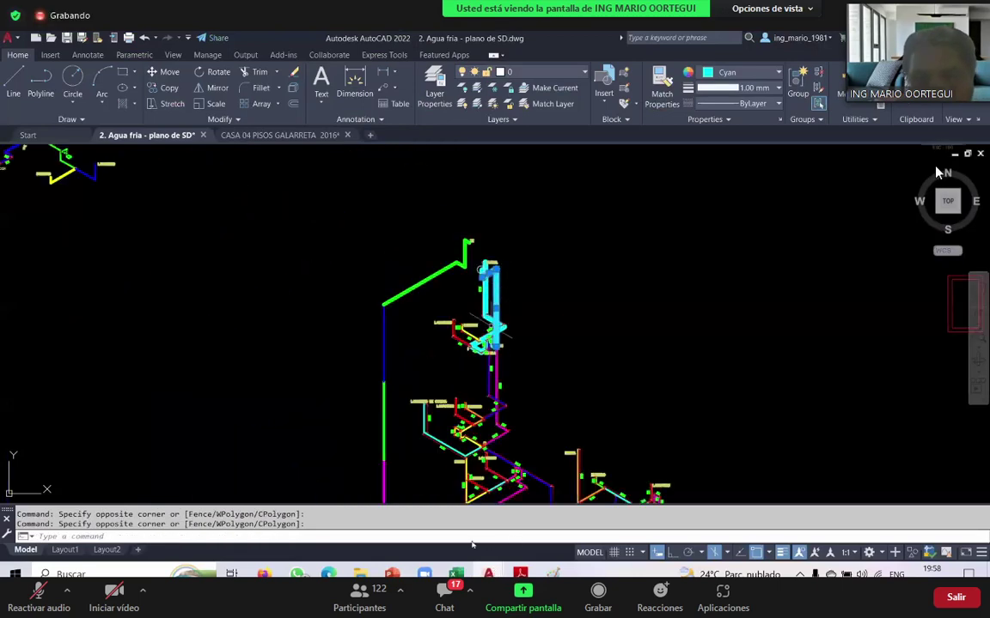
scroll(495, 335, "up", 5)
left_click(734, 72)
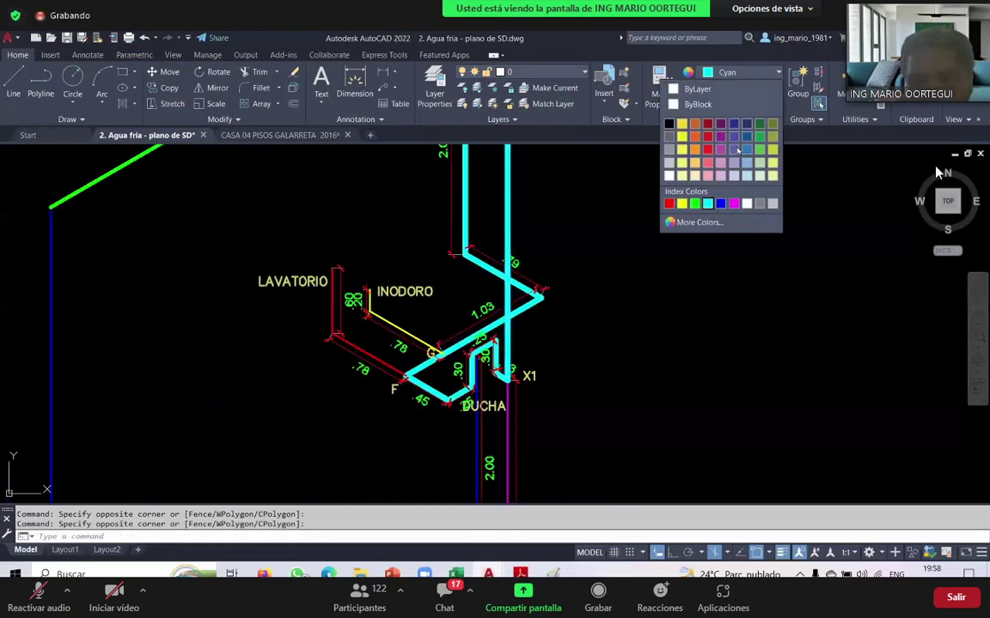
left_click(666, 164)
scroll(556, 325, "down", 3)
key("Escape")
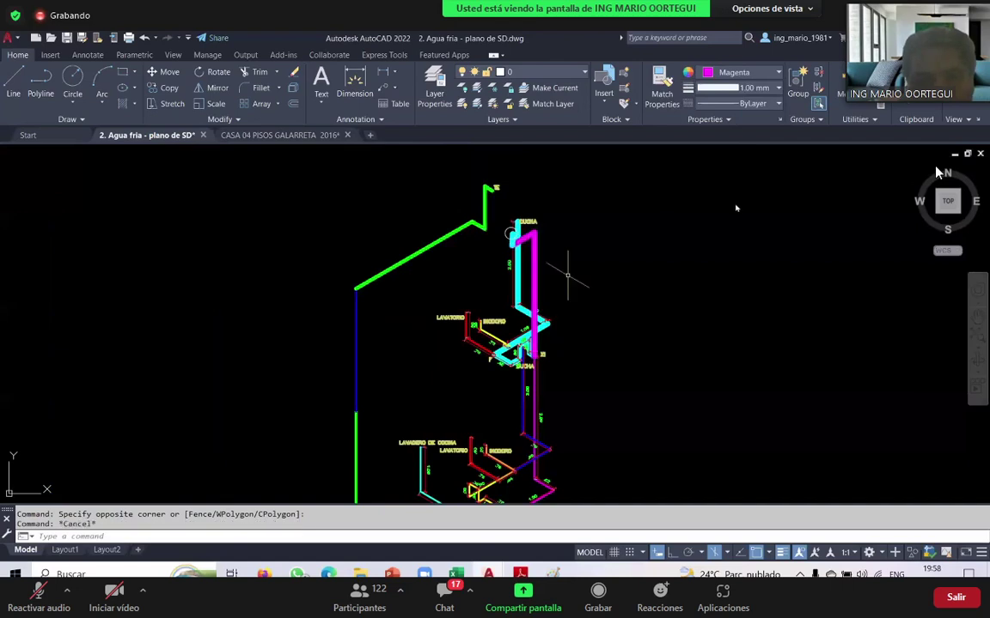
Recolour the short vertical cyan pipe inside the circle beside the upper DUCHA label to magenta
scroll(520, 232, "up", 6)
left_click(420, 272)
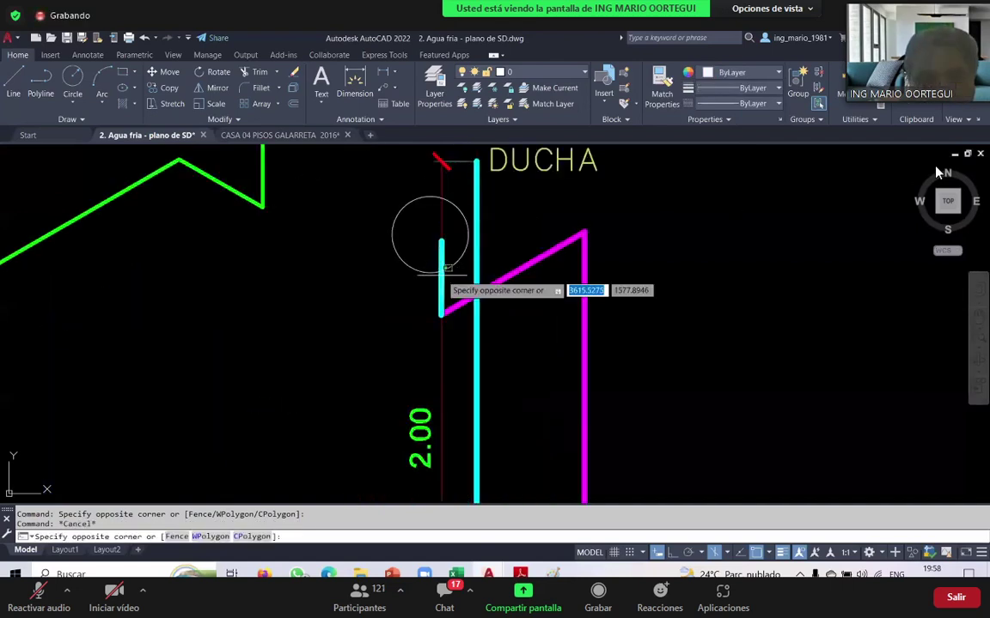
left_click(441, 274)
key("Escape")
left_click(428, 234)
left_click(452, 323)
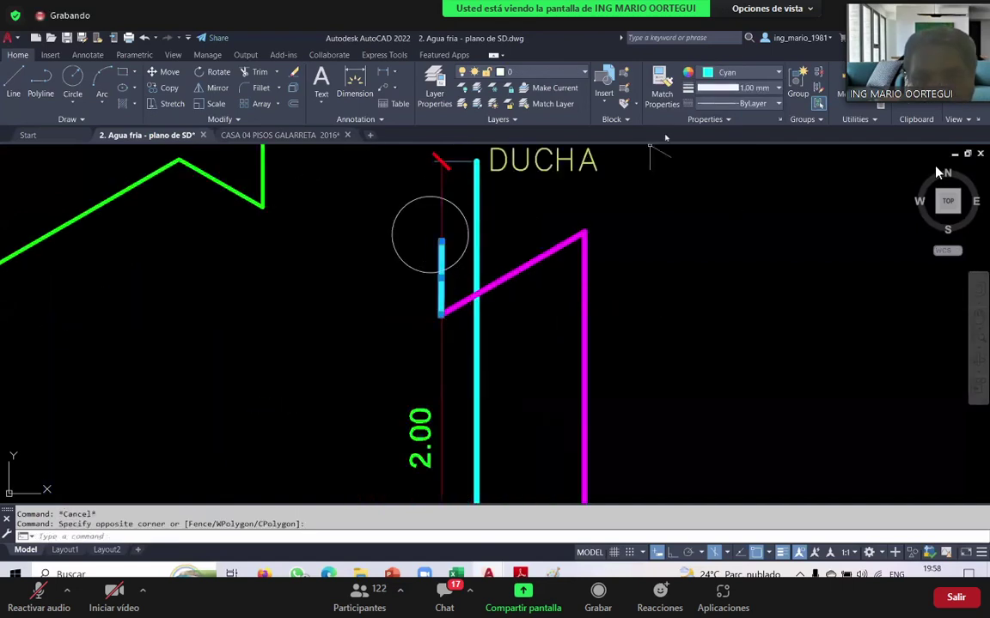
left_click(730, 73)
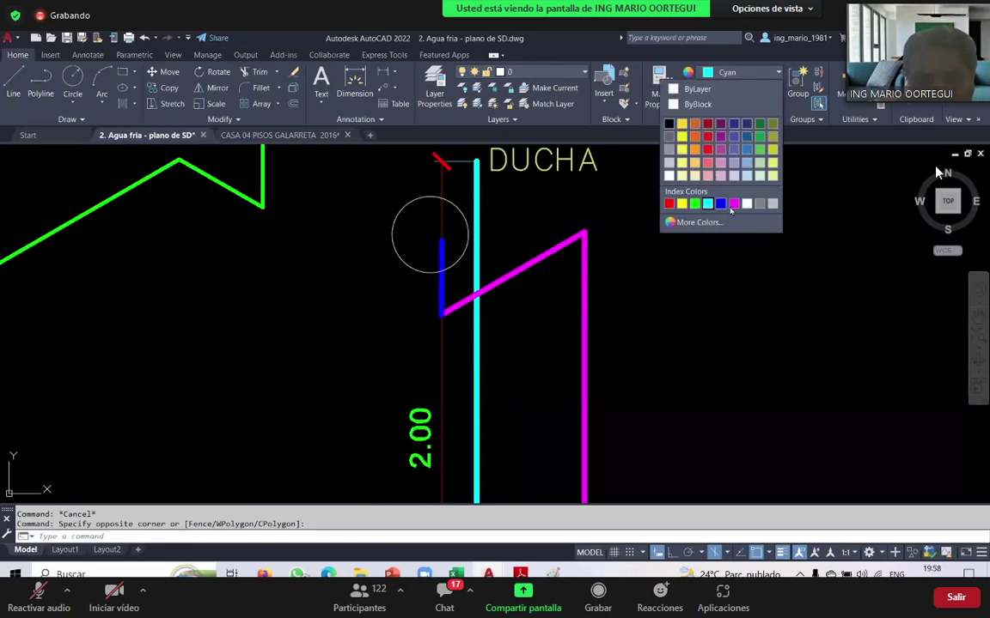
left_click(733, 203)
key("Escape")
Switch to the Excel calculation workbook and look back through the sheet 2. DISEÑO DEL SIST. DE BOMBEO towards the earlier calculations
mouse_move(456, 574)
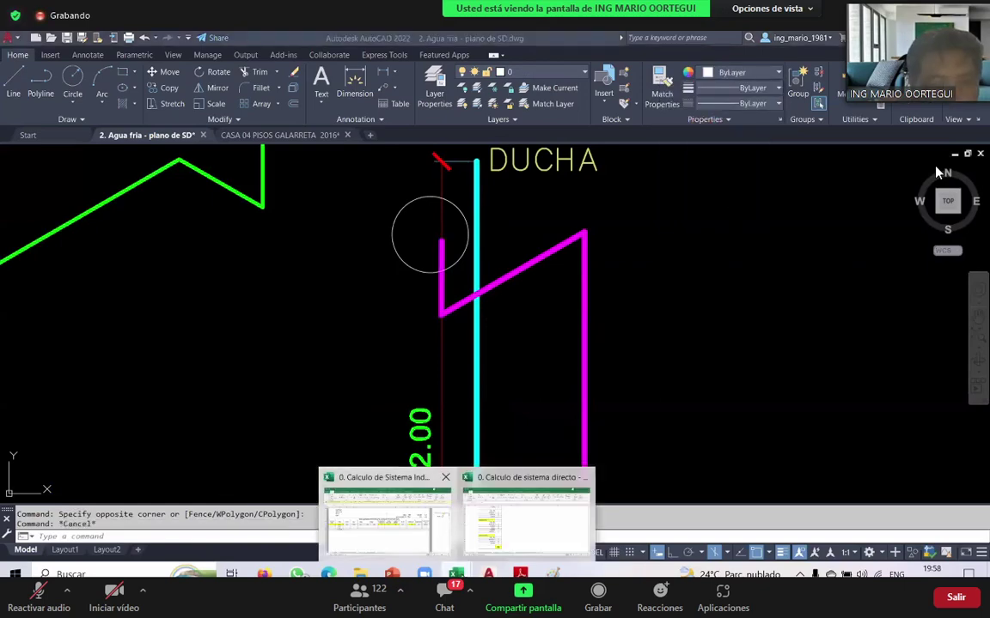
left_click(402, 533)
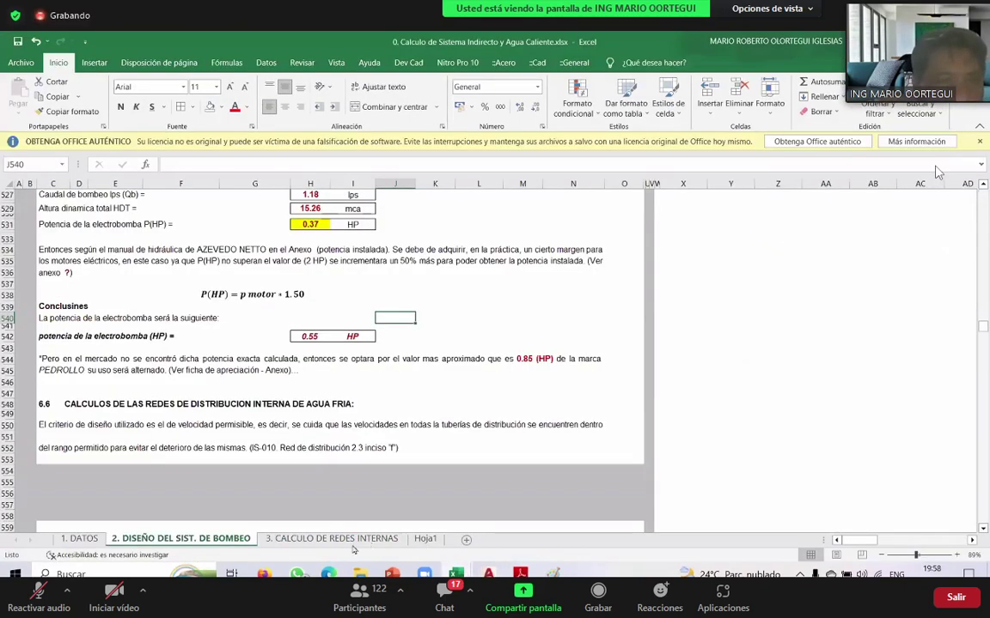
scroll(235, 361, "up", 12)
scroll(235, 361, "up", 4)
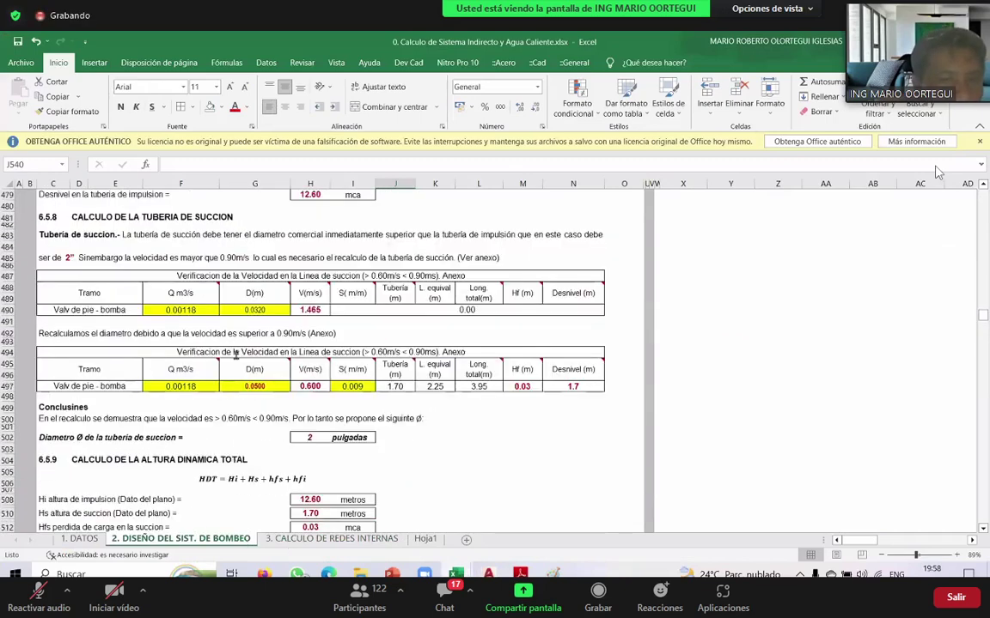
Find the total Hunter units in the pumping design sheet and enter 54 as section TE-A's consumption units in the internal networks sheet
scroll(168, 268, "up", 5)
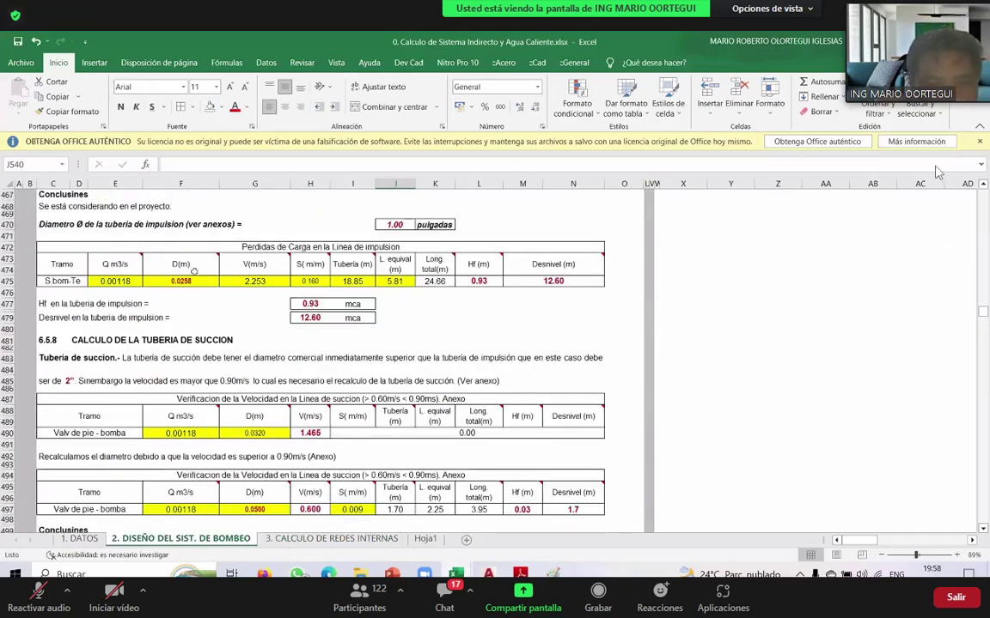
scroll(171, 271, "up", 15)
scroll(214, 280, "down", 6)
scroll(215, 280, "down", 1)
left_click(522, 432)
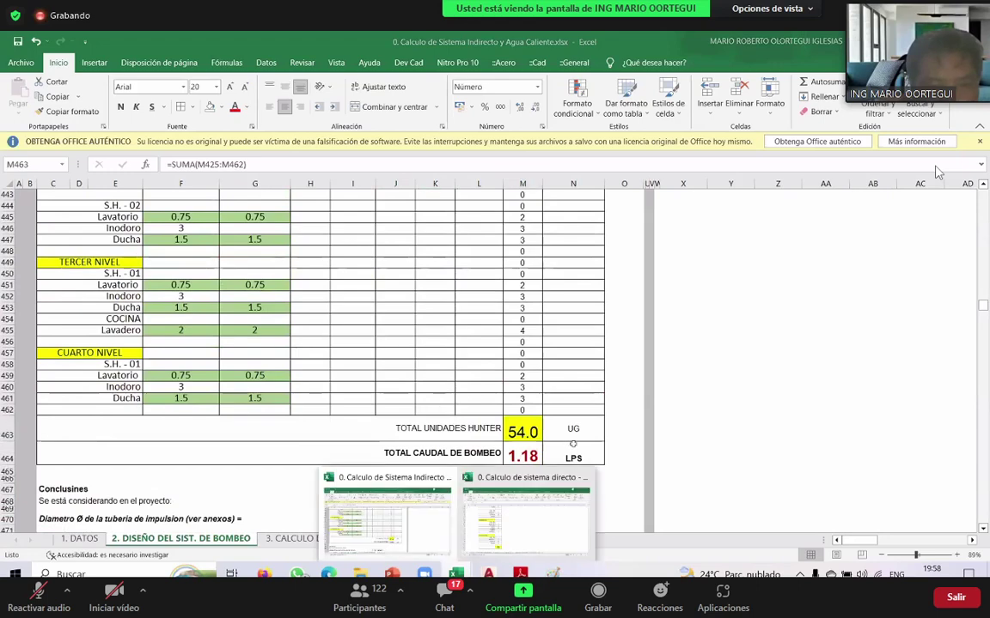
left_click(390, 538)
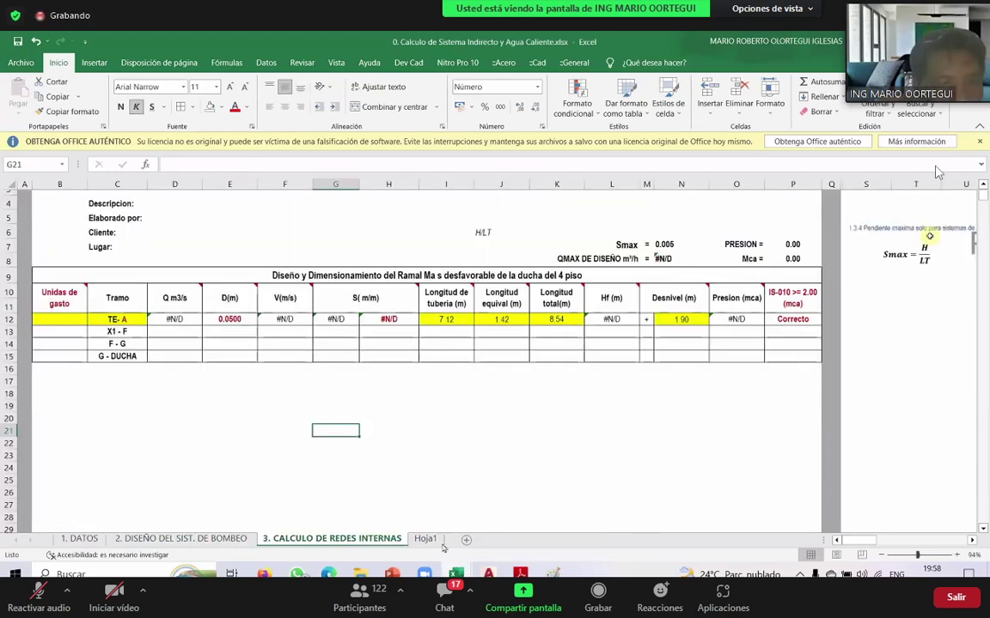
type("54")
key("Return")
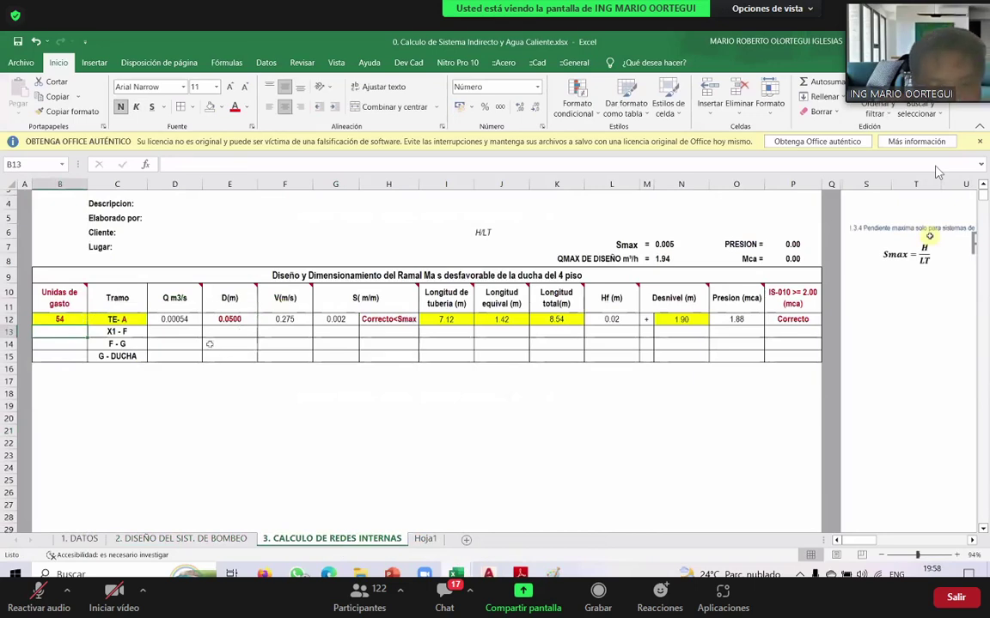
Switch to the AutoCAD drawing "2. Agua fria - plano de SD.dwg" and colour all pipe segments between X1 and F blue
key("super+8")
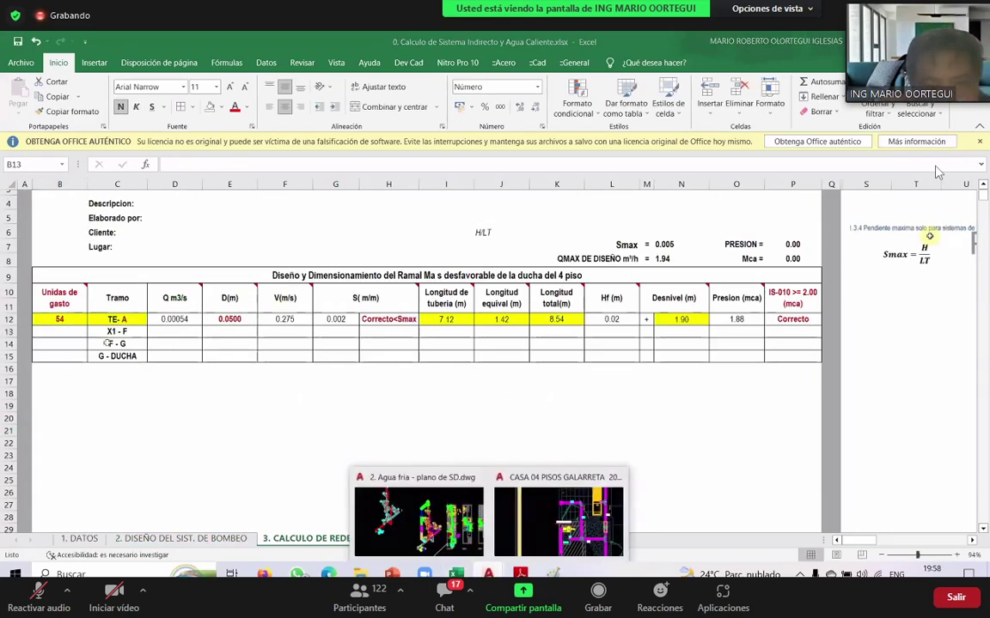
left_click(418, 519)
scroll(565, 197, "down", 4)
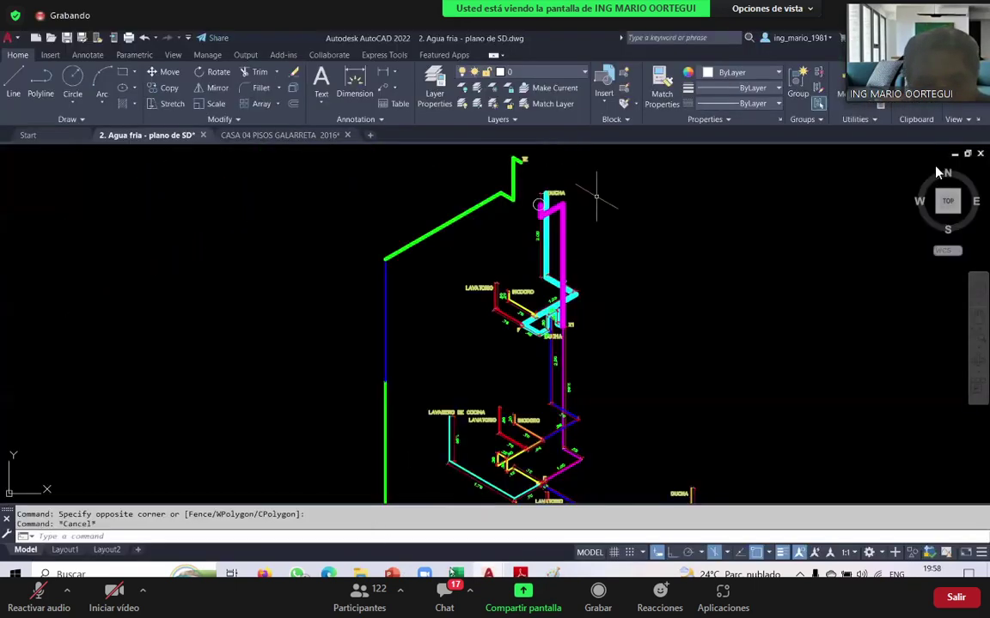
scroll(570, 309, "up", 3)
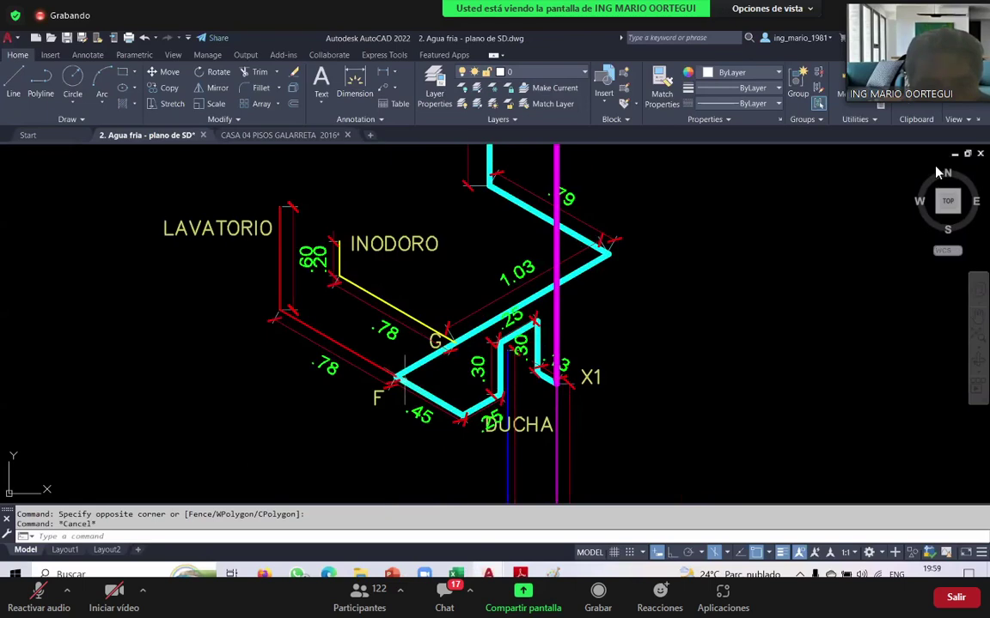
left_click(425, 396)
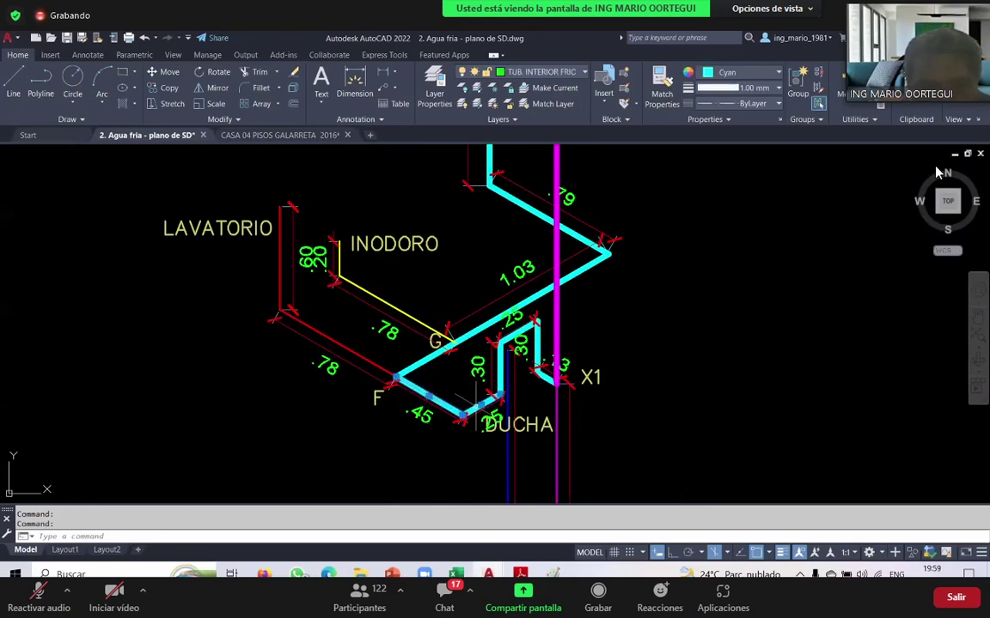
scroll(496, 369, "up", 2)
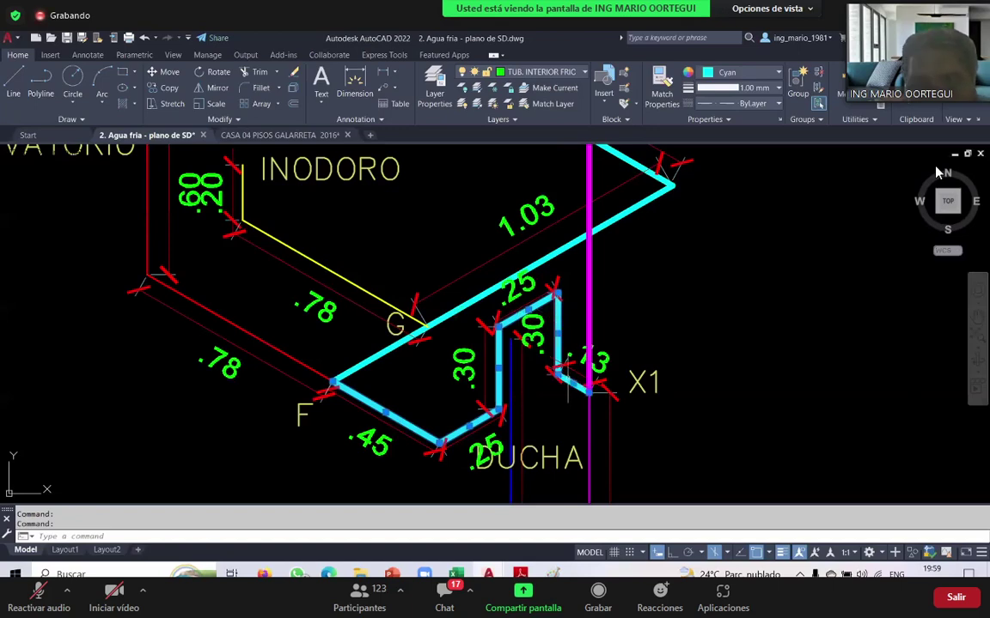
left_click(743, 72)
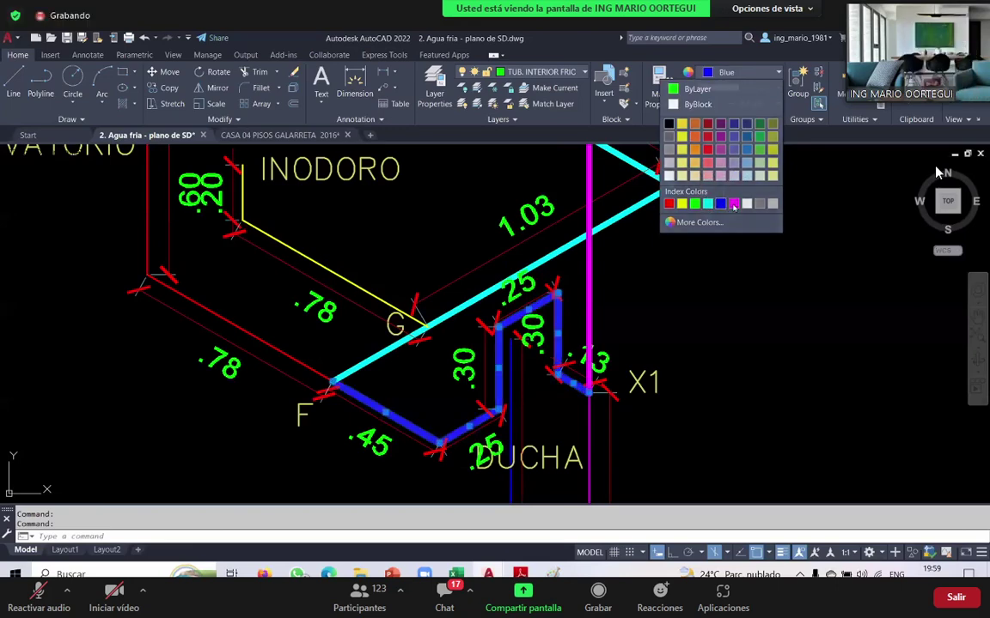
left_click(722, 204)
key("Escape")
Check the fixtures fed through X1-F, then sum the fourth-level washbasin, toilet and shower units in Excel's pumping design sheet
scroll(554, 340, "down", 2)
scroll(430, 430, "down", 4)
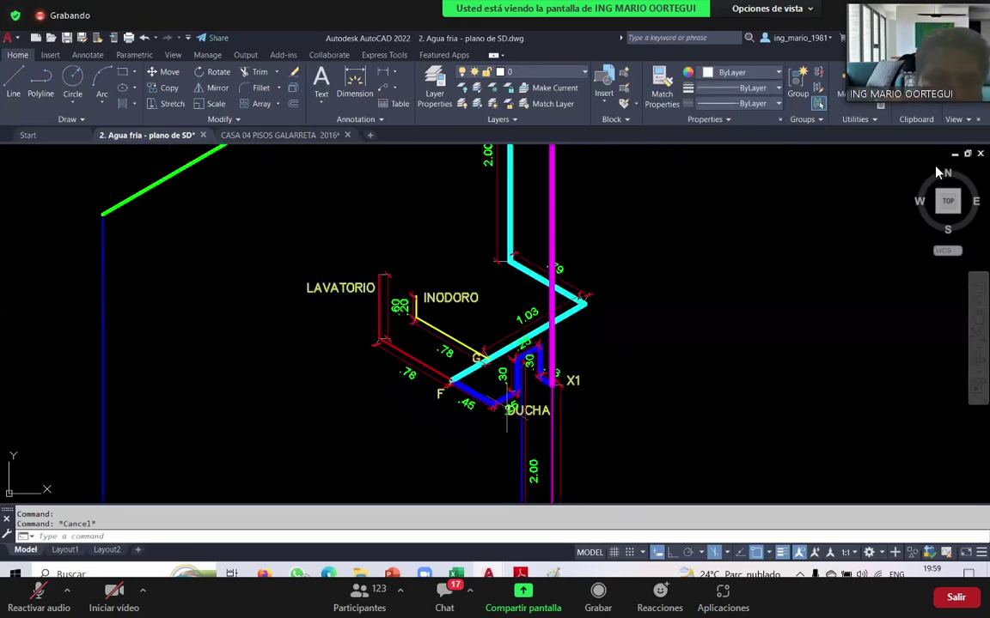
scroll(411, 353, "up", 1)
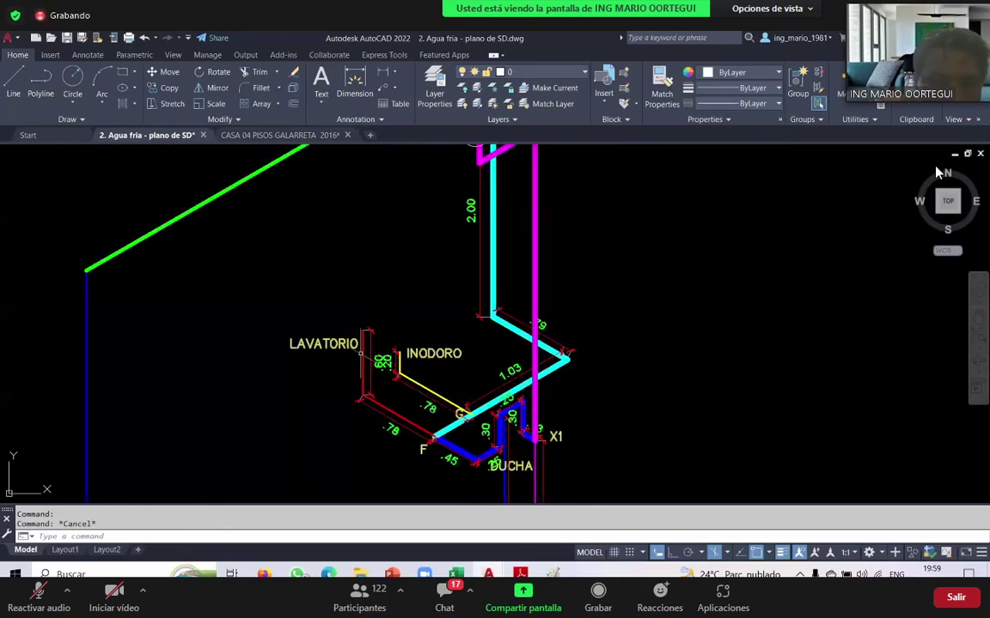
scroll(401, 362, "down", 1)
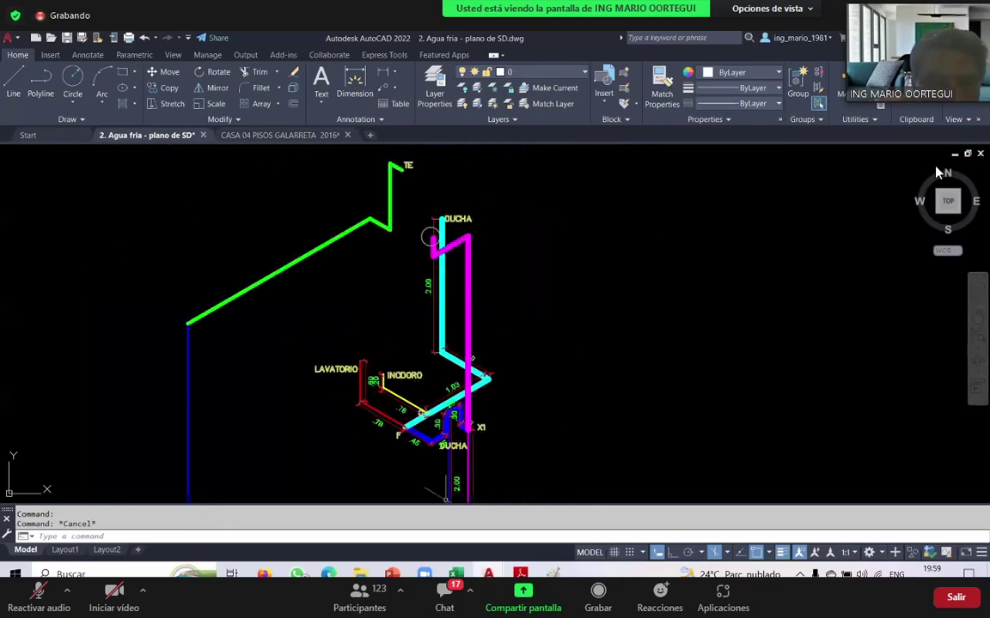
mouse_move(455, 574)
left_click(405, 522)
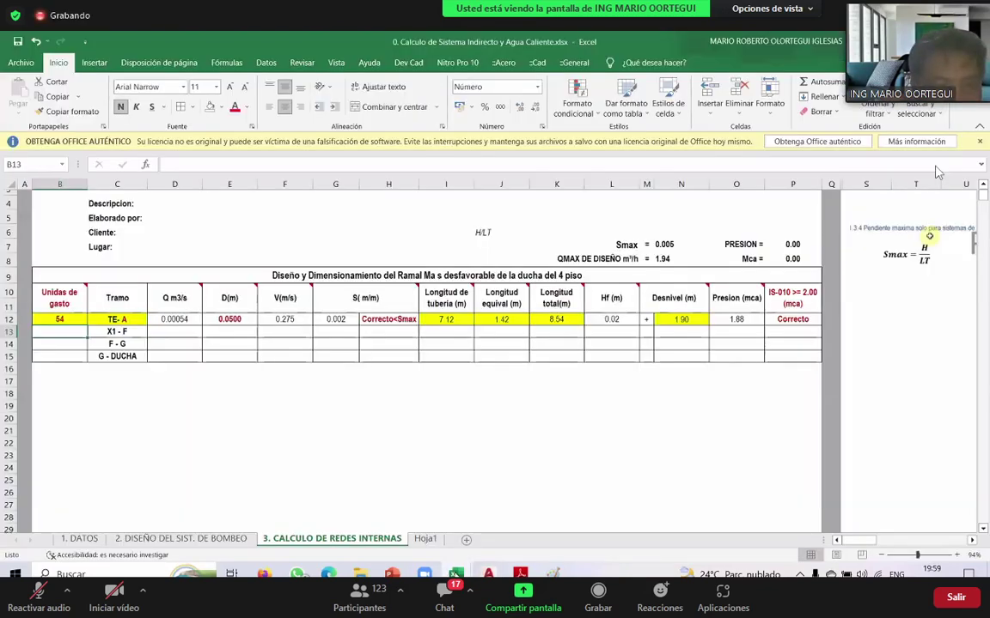
left_click(185, 538)
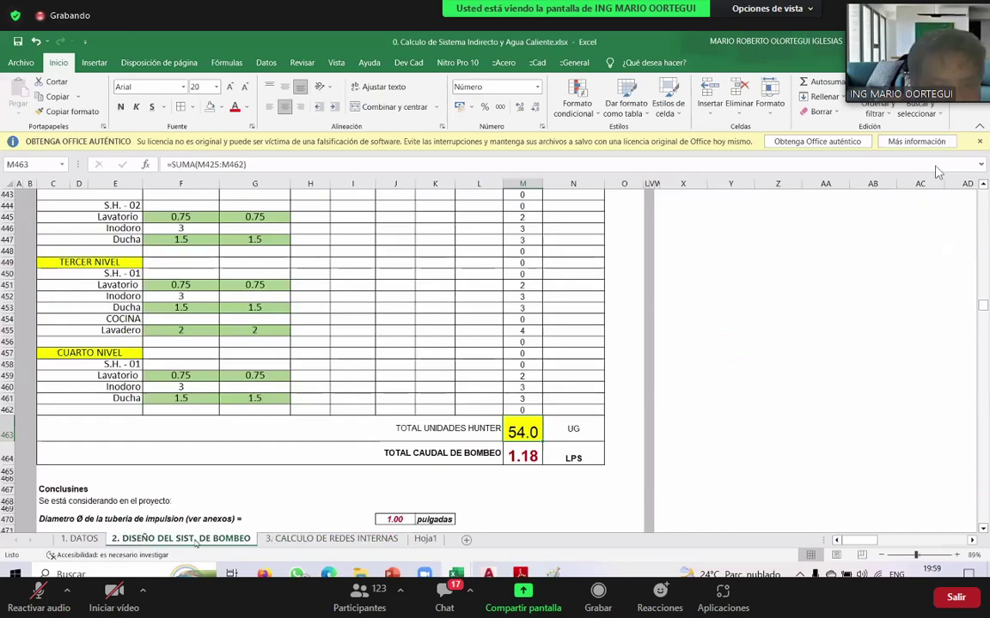
left_click_drag(181, 375, 254, 398)
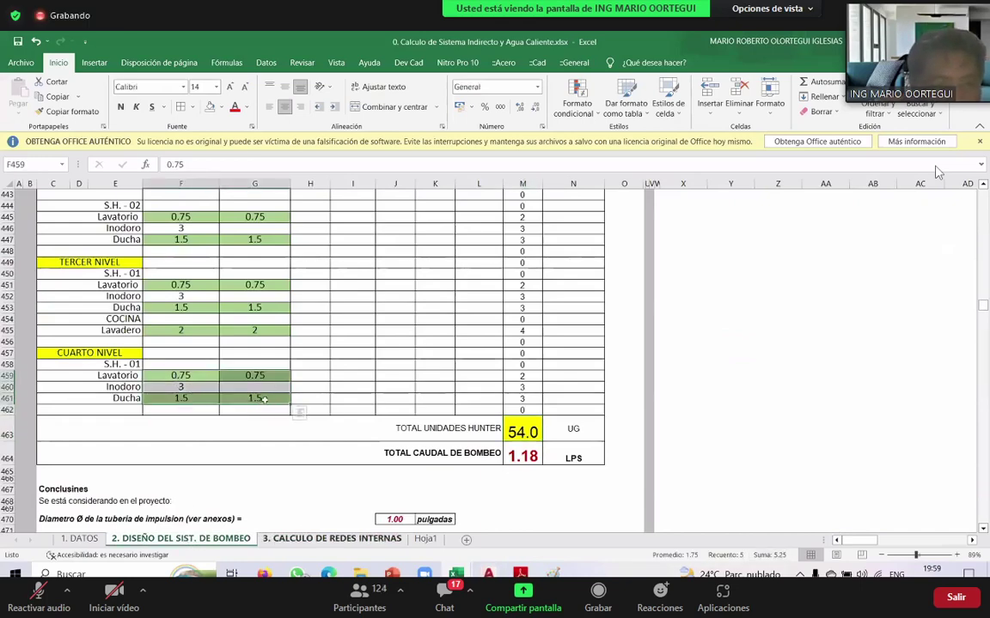
Enter 5.25 as the consumption units of section X1-F in the internal networks sheet and show it with two decimals
key("ctrl+Page_Down")
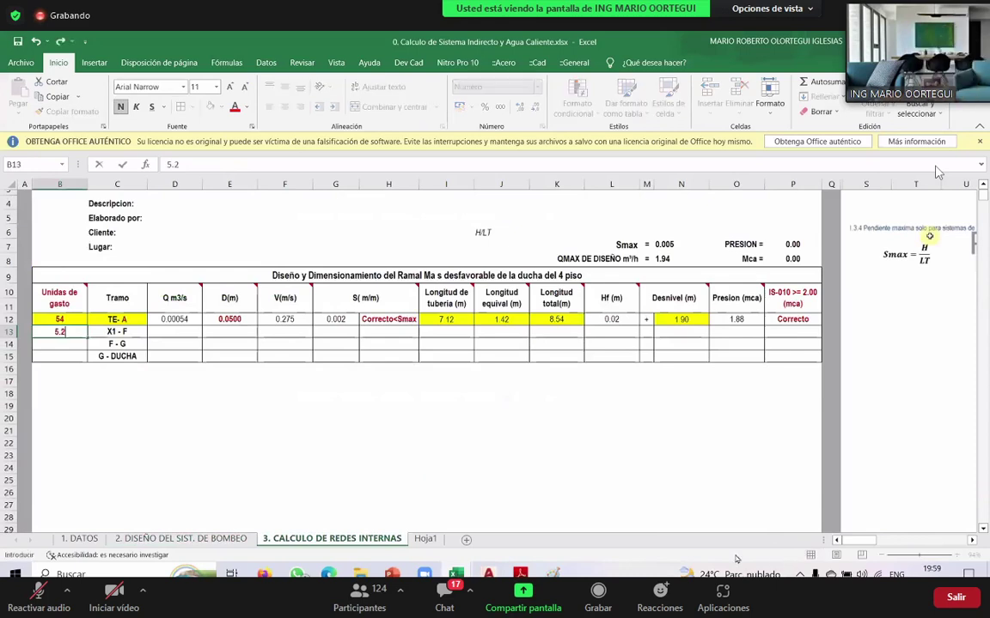
type("5")
key("Return")
key("Up")
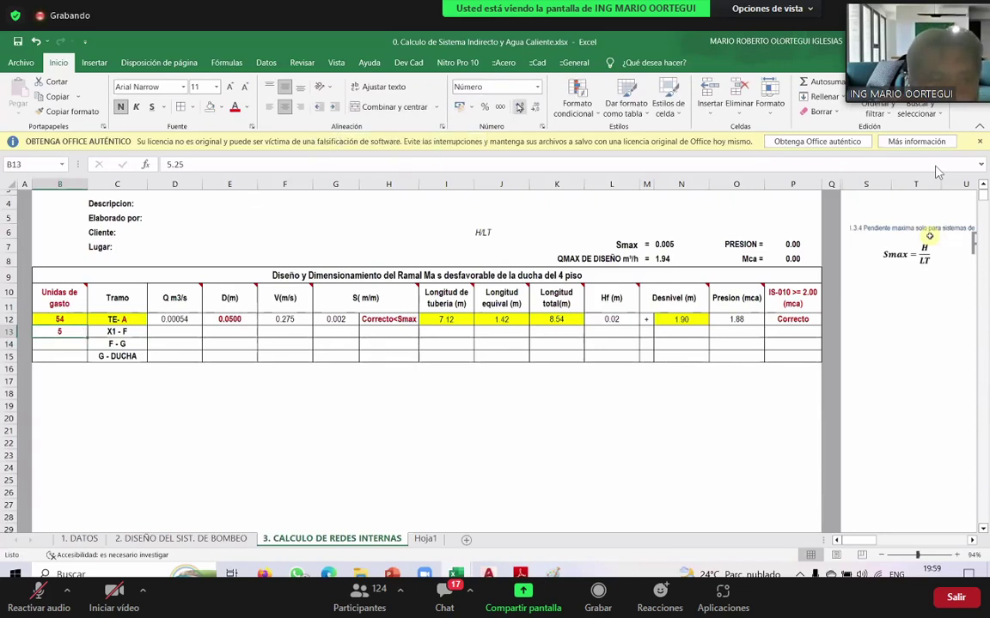
left_click(335, 403)
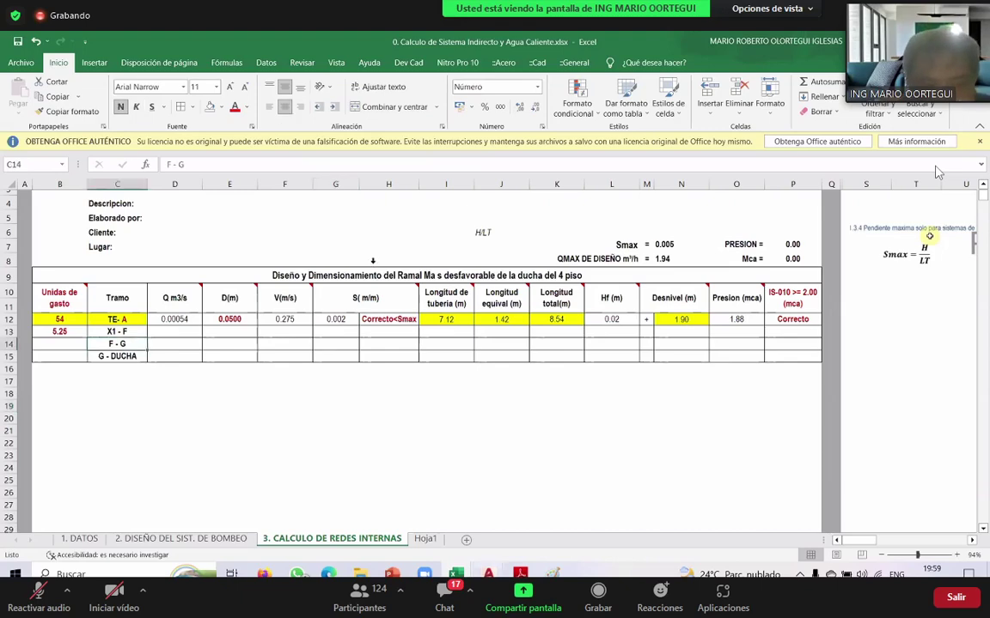
Switch to the AutoCAD cold-water drawing and colour the pipe segment between F and G magenta
scroll(420, 417, "up", 6)
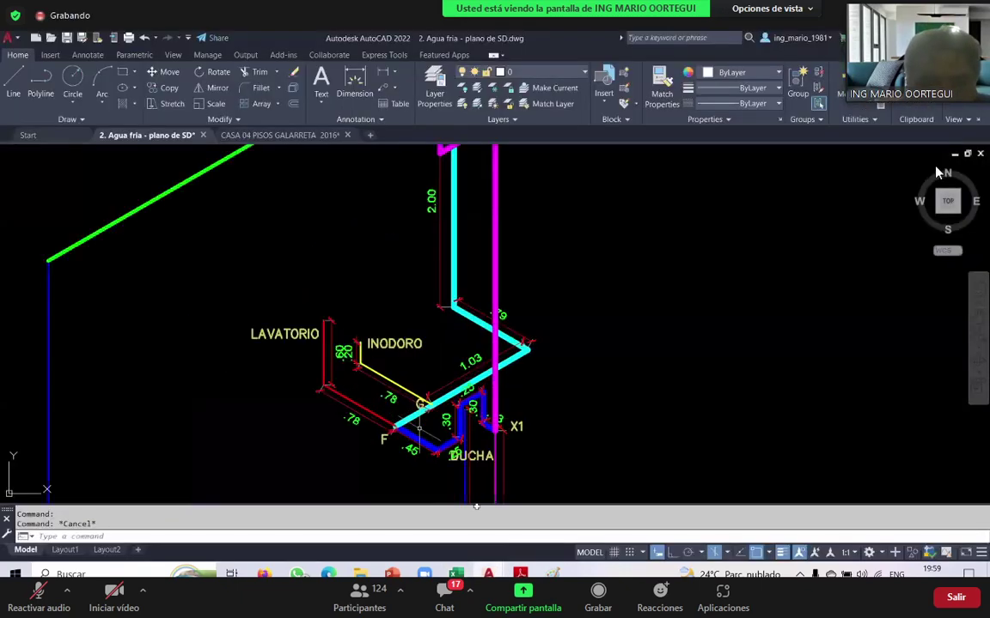
left_click(404, 393)
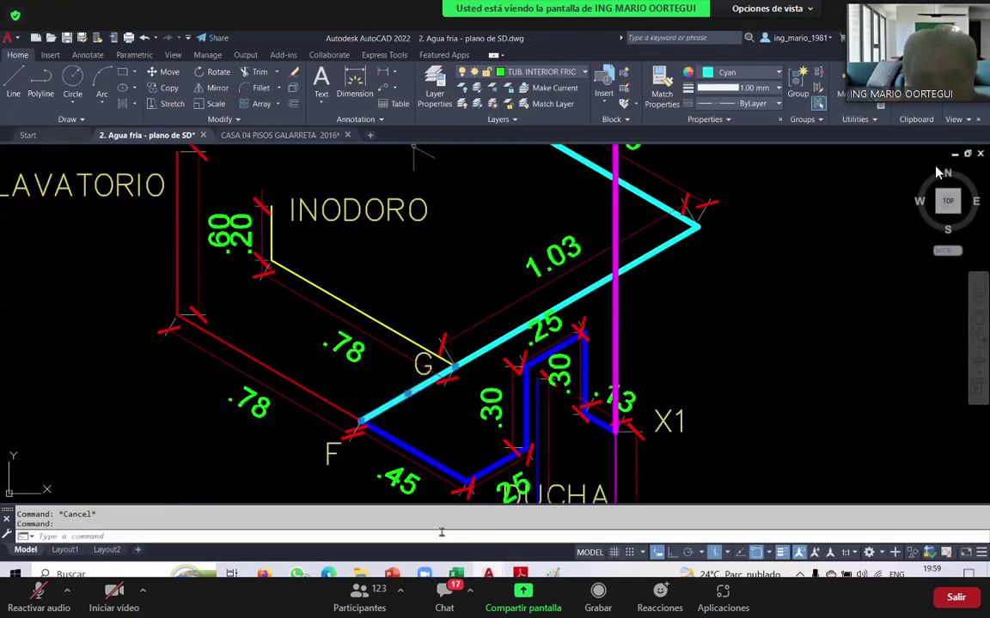
left_click(747, 72)
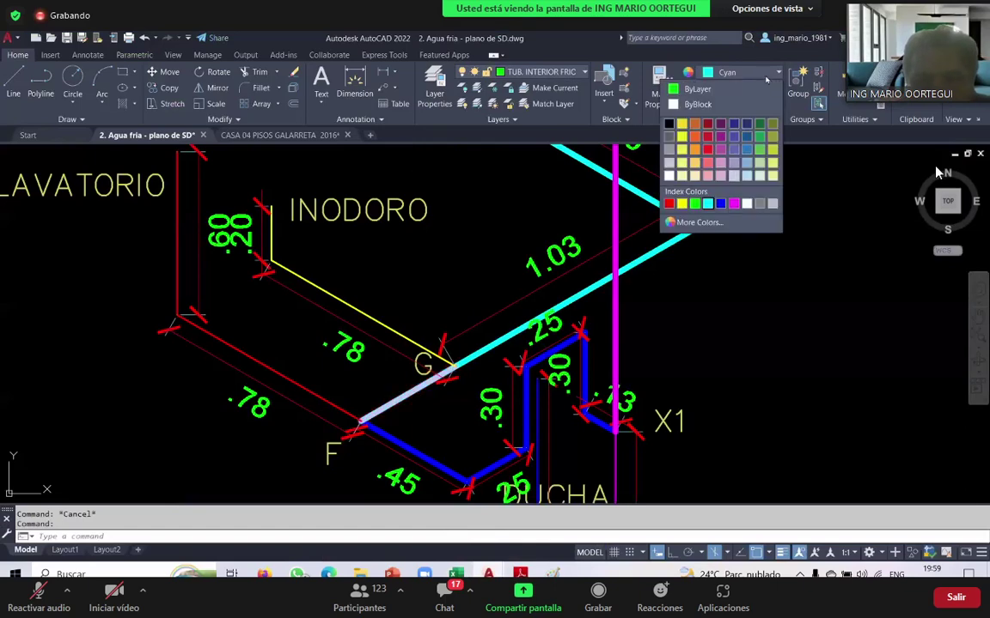
left_click(725, 163)
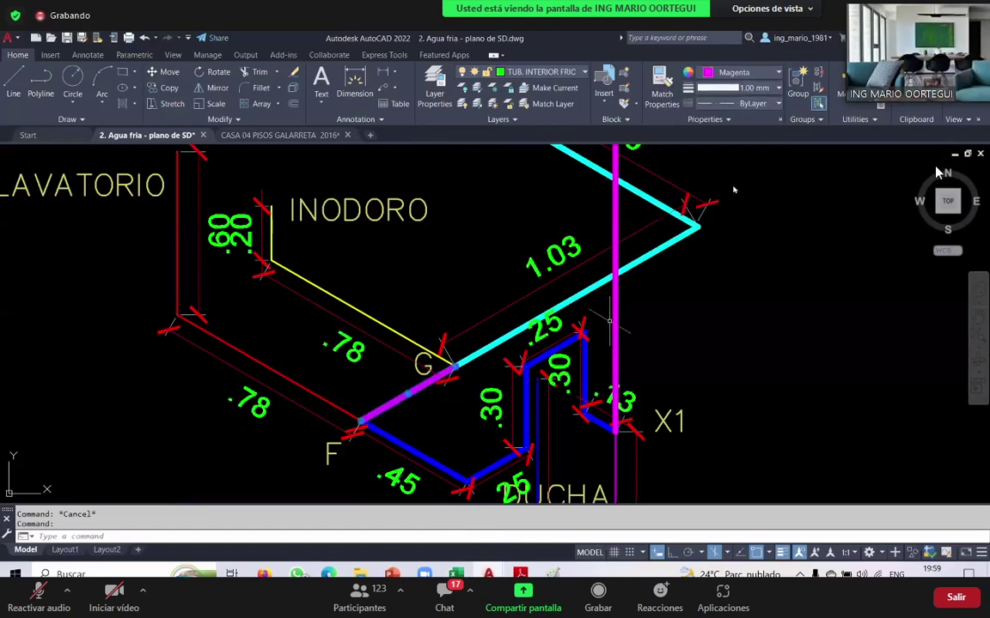
key("Escape")
scroll(516, 391, "down", 2)
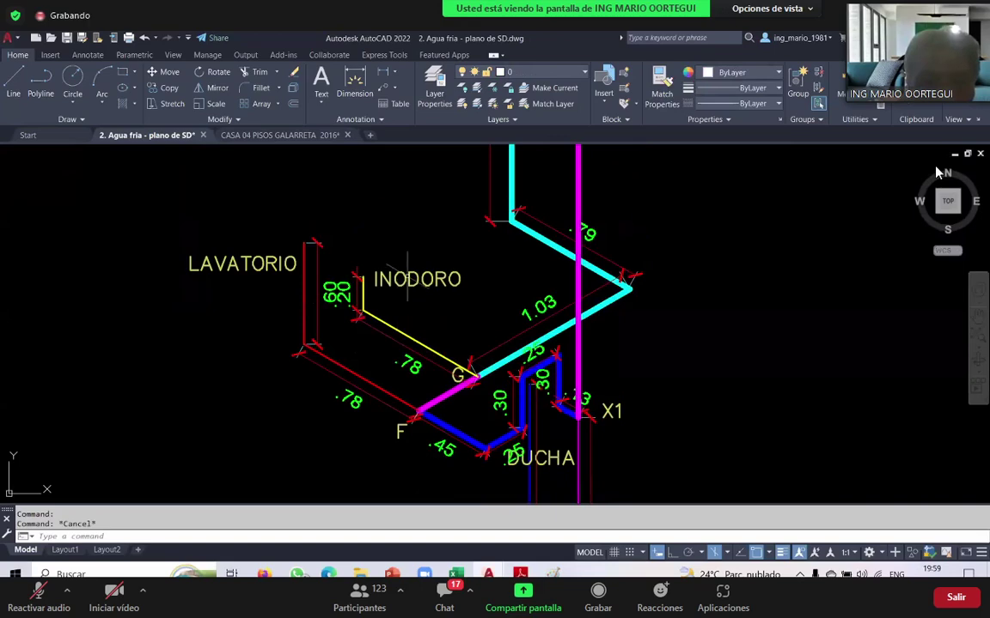
Check the fixtures beyond F-G, then sum only the fourth-level toilet and shower units in Excel's pumping design sheet
scroll(429, 292, "up", 2)
scroll(421, 266, "down", 6)
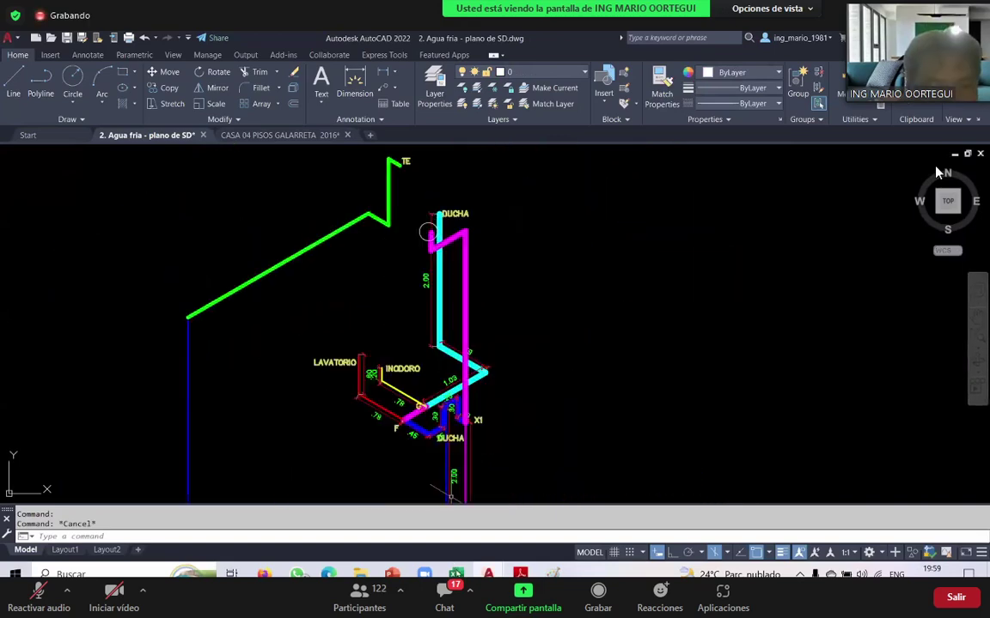
mouse_move(456, 573)
left_click(385, 515)
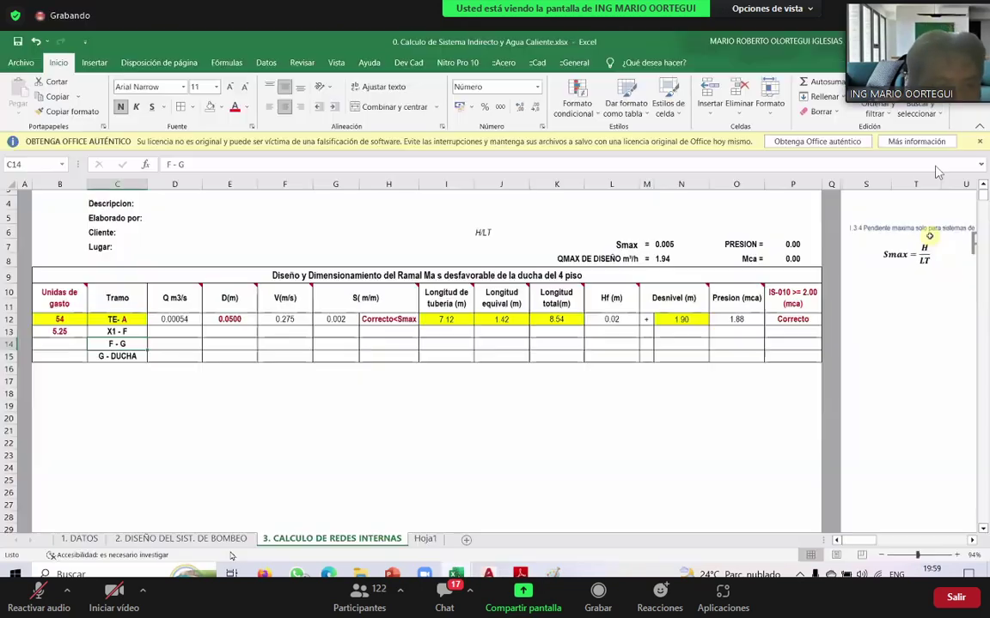
left_click(181, 538)
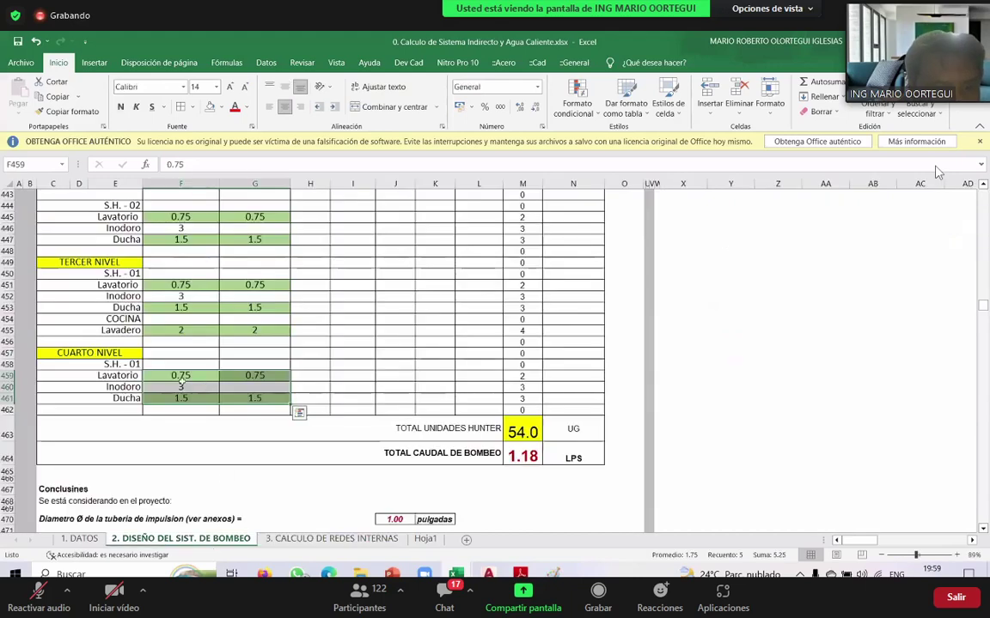
left_click_drag(177, 388, 179, 398)
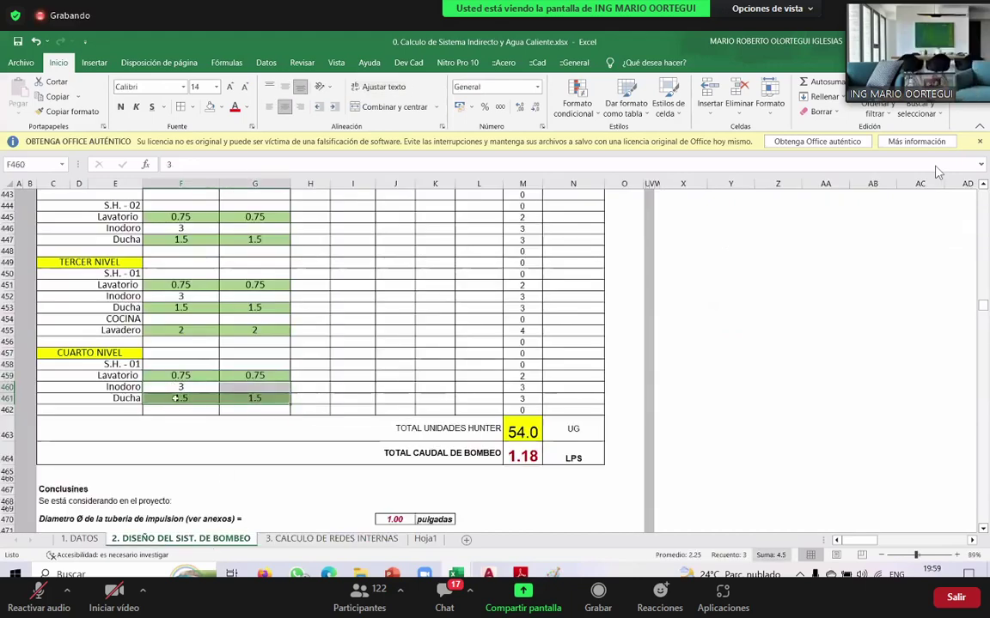
Enter 4.5 as the consumption units of section F-G in the internal networks sheet and show it with two decimals
key("ctrl+Page_Down")
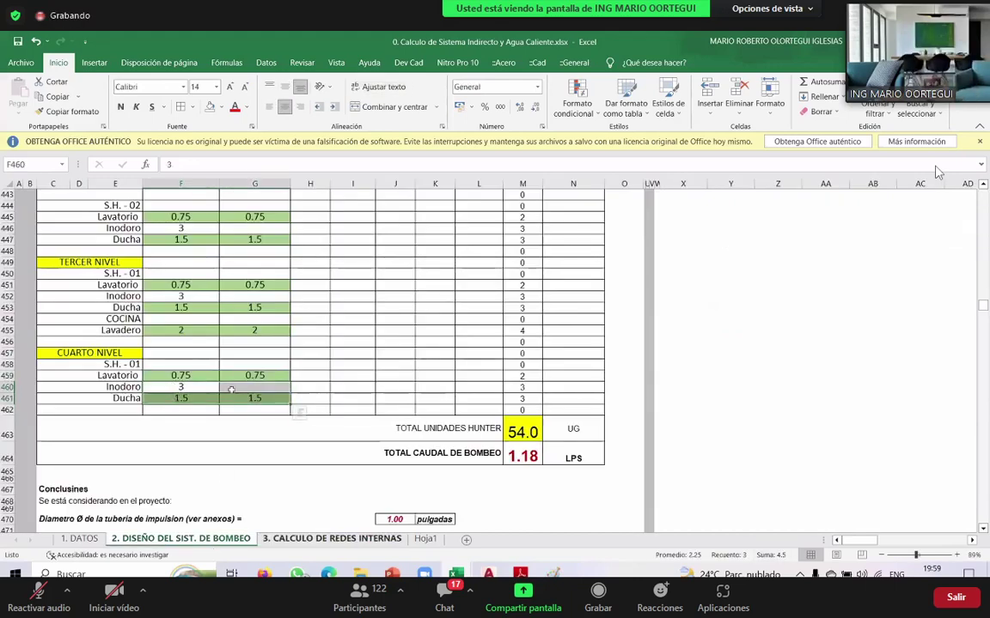
key("Left")
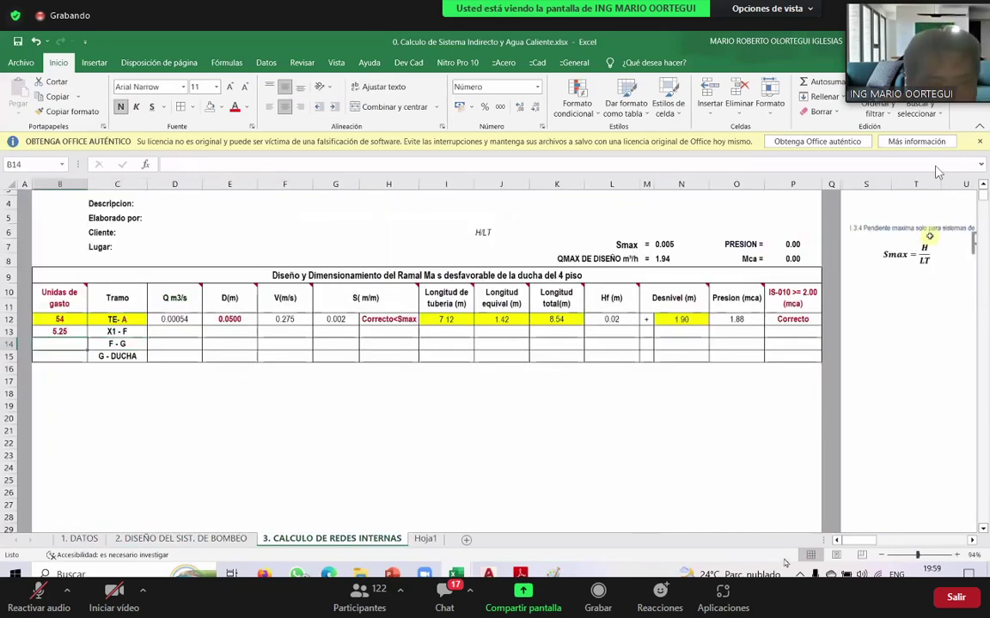
type("4.5")
key("ctrl+Return")
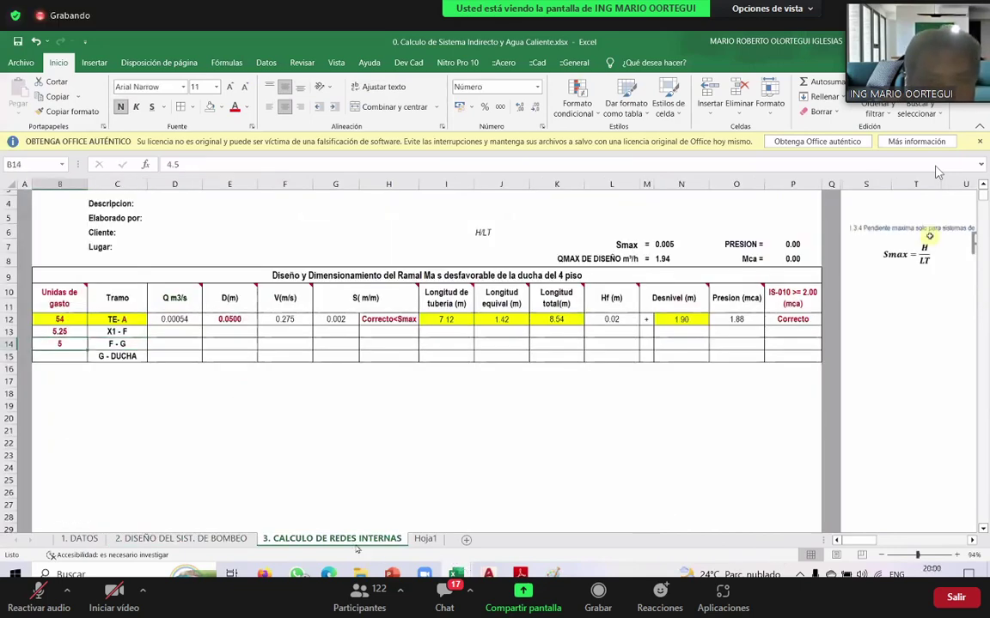
left_click(519, 107)
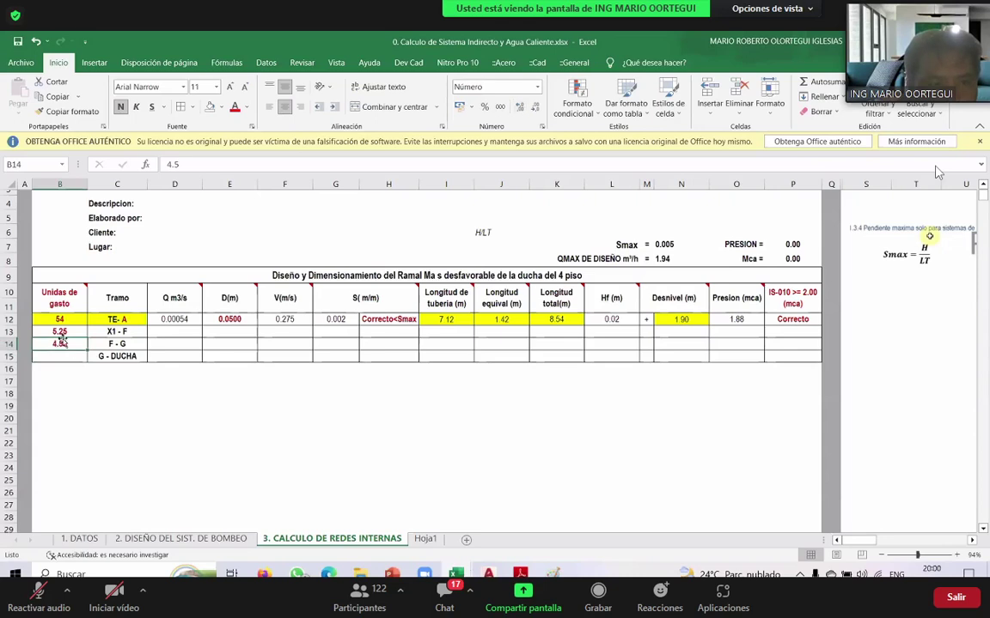
left_click(335, 417)
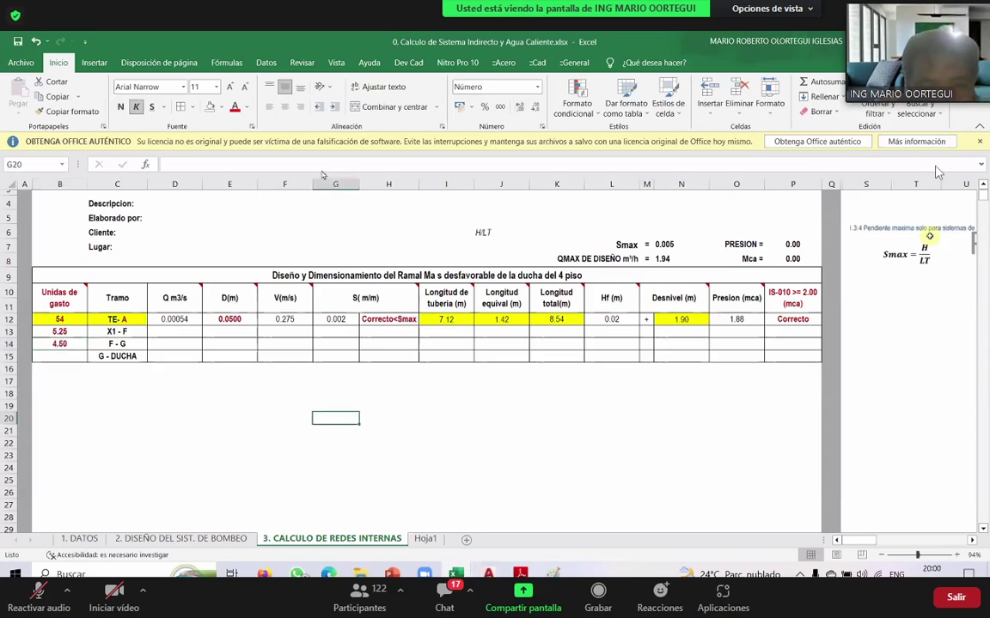
Check the shower branch beyond G in the AutoCAD isometric and the fourth-level fixture units in Excel's pumping design sheet
left_click(488, 572)
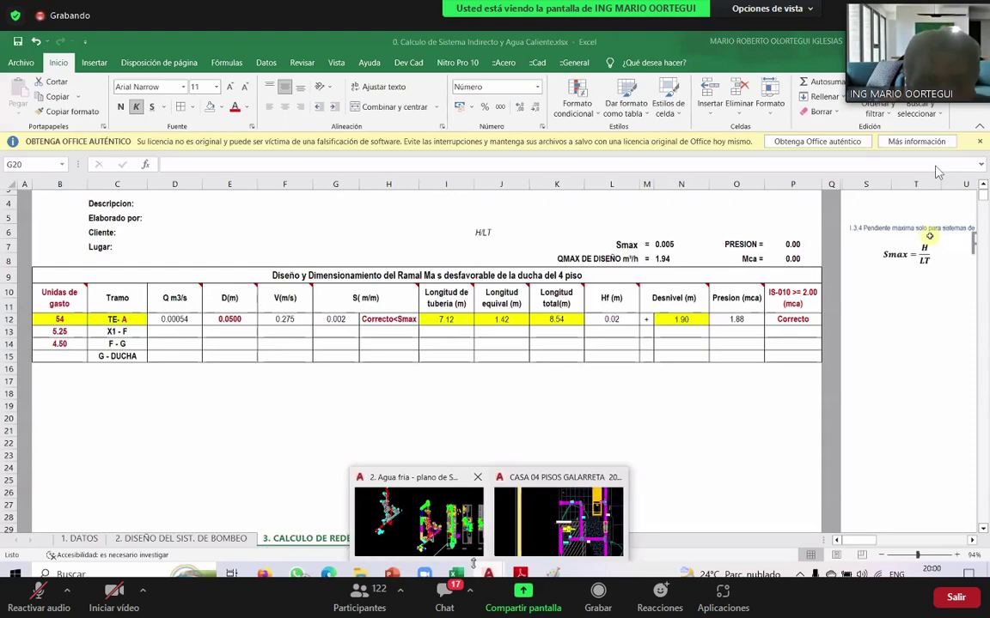
left_click(463, 537)
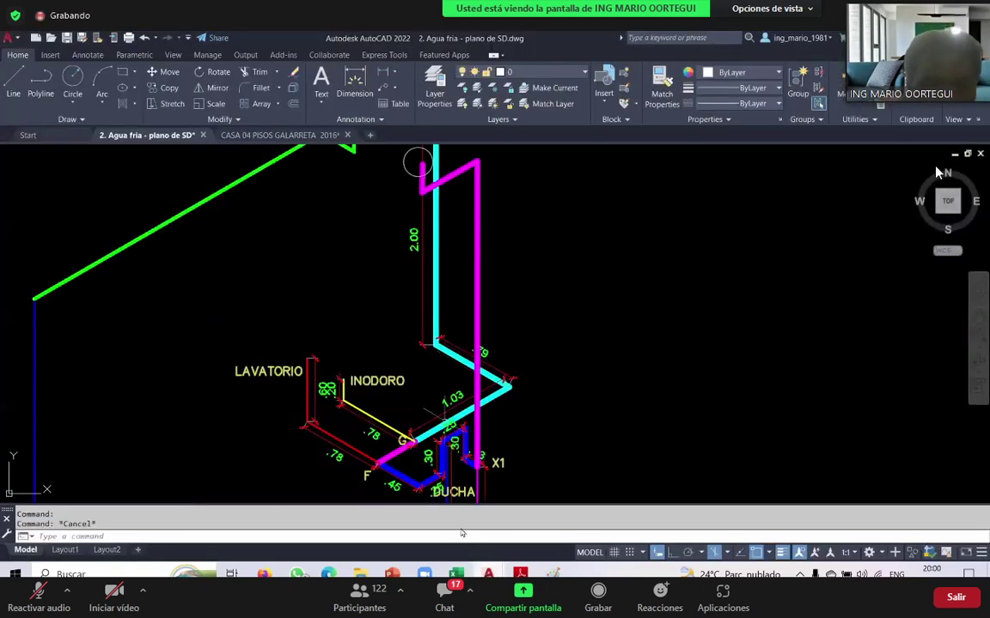
scroll(399, 493, "down", 2)
left_click(382, 516)
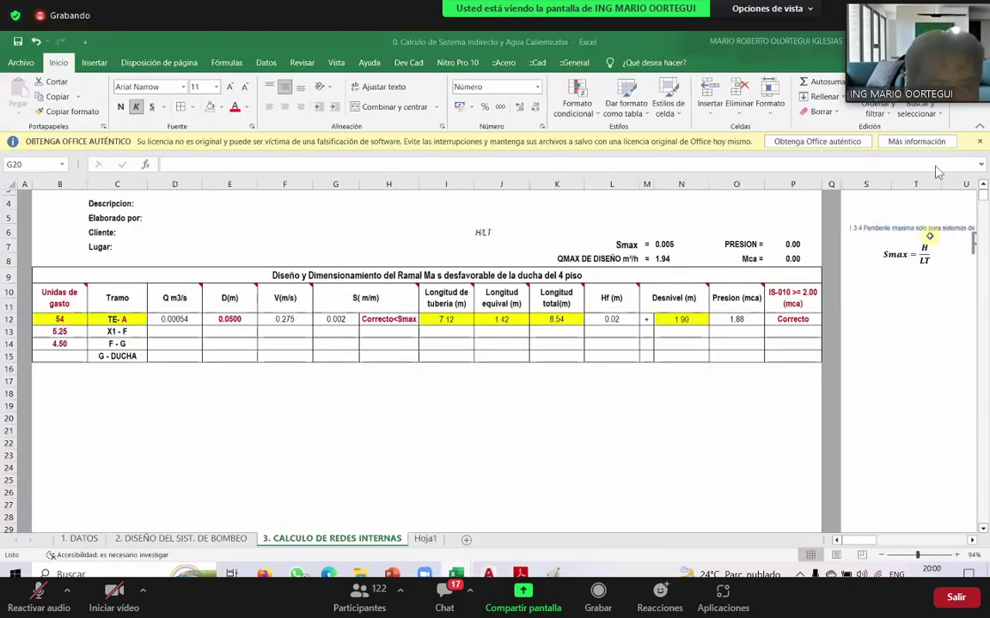
left_click(180, 538)
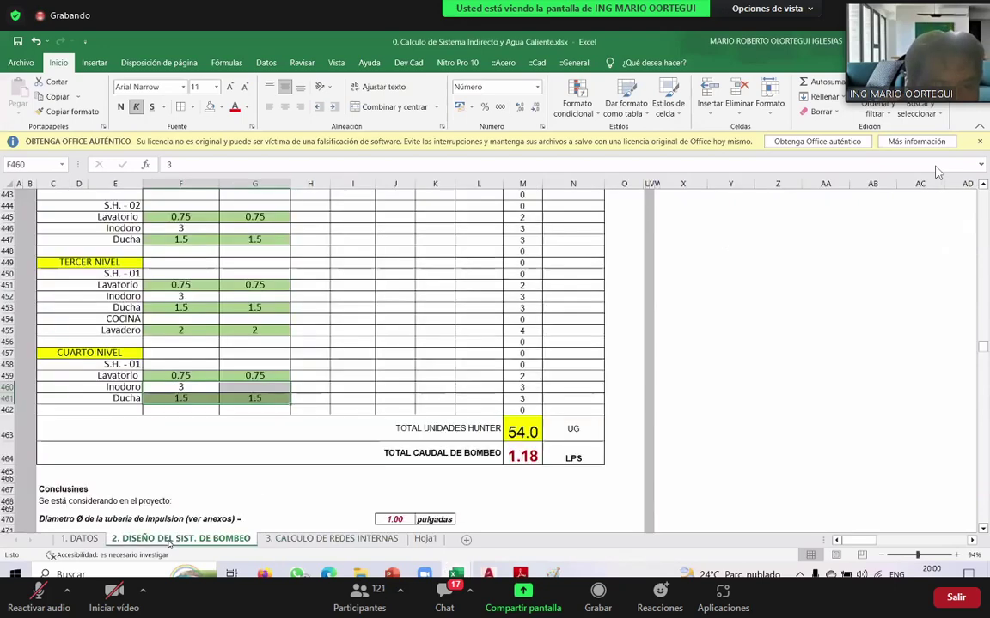
left_click(139, 413)
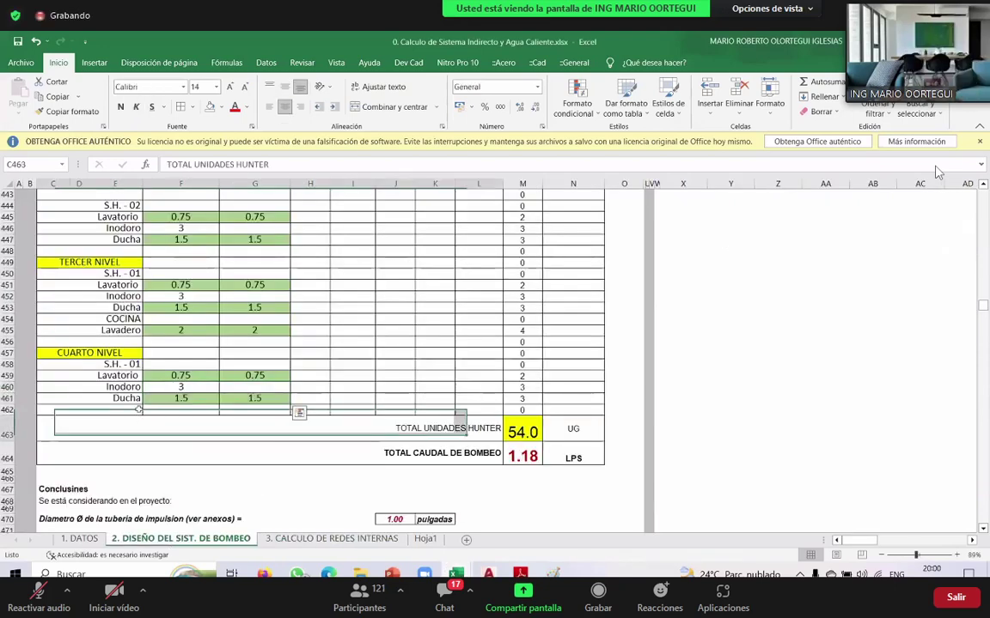
key("ctrl+Page_Down")
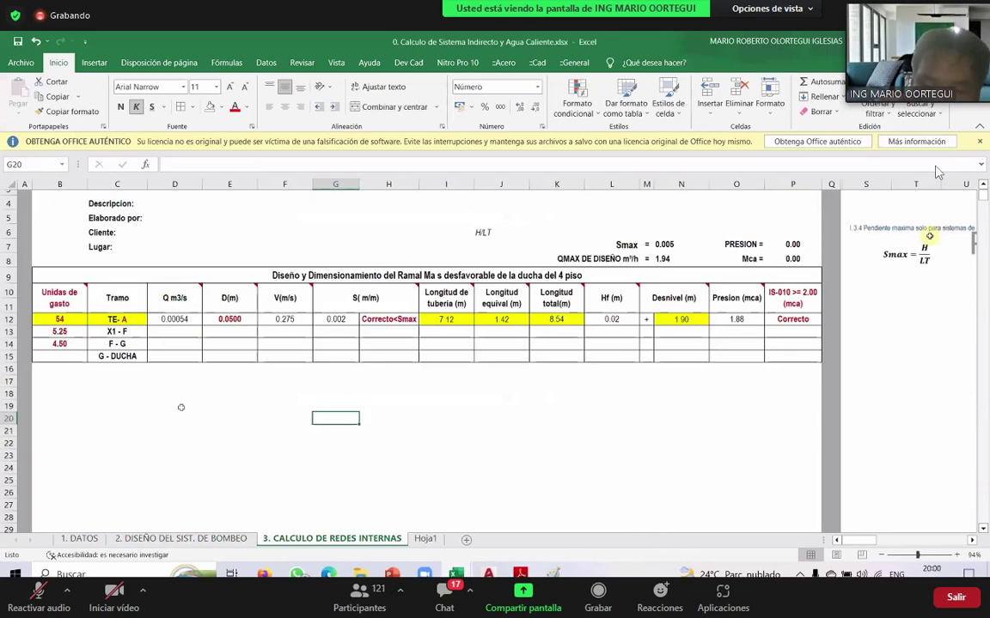
Enter 1.5 as the consumption units of section G-DUCHA in the internal networks sheet and show it with one decimal
left_click(59, 355)
type("3")
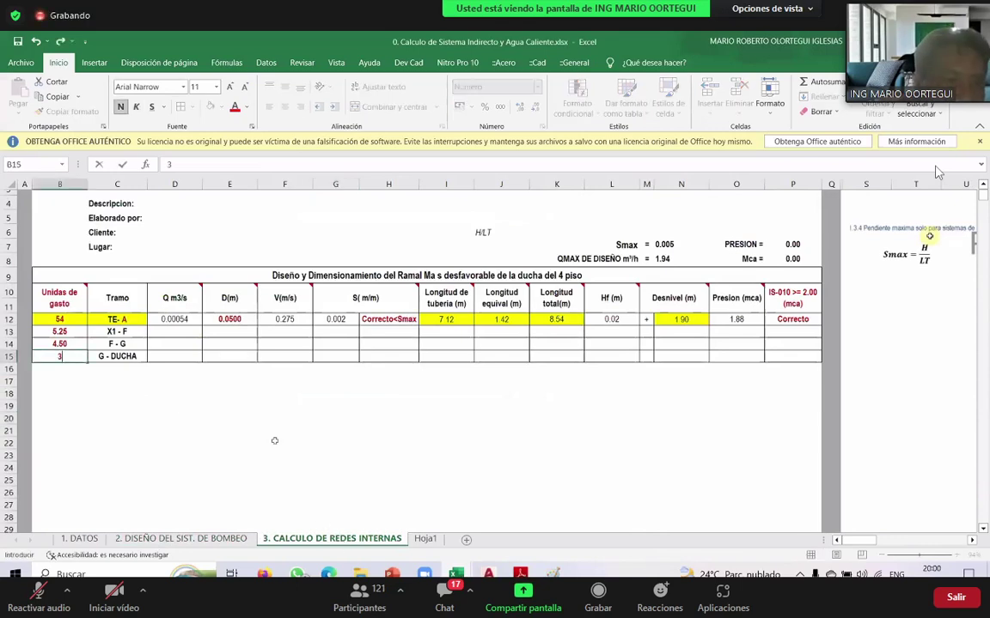
key("Return")
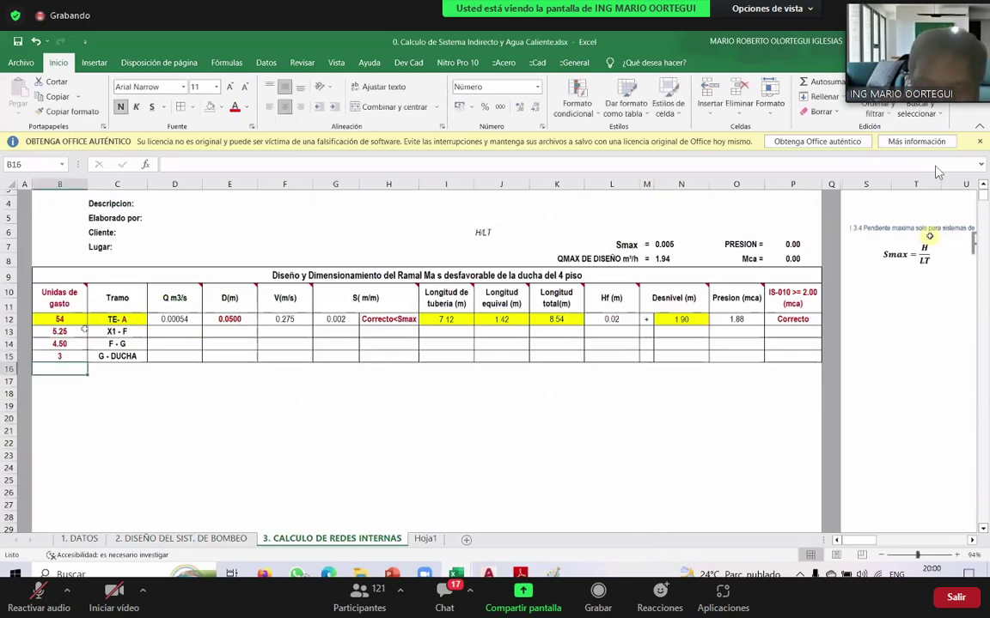
key("Up")
type("1.5")
key("Return")
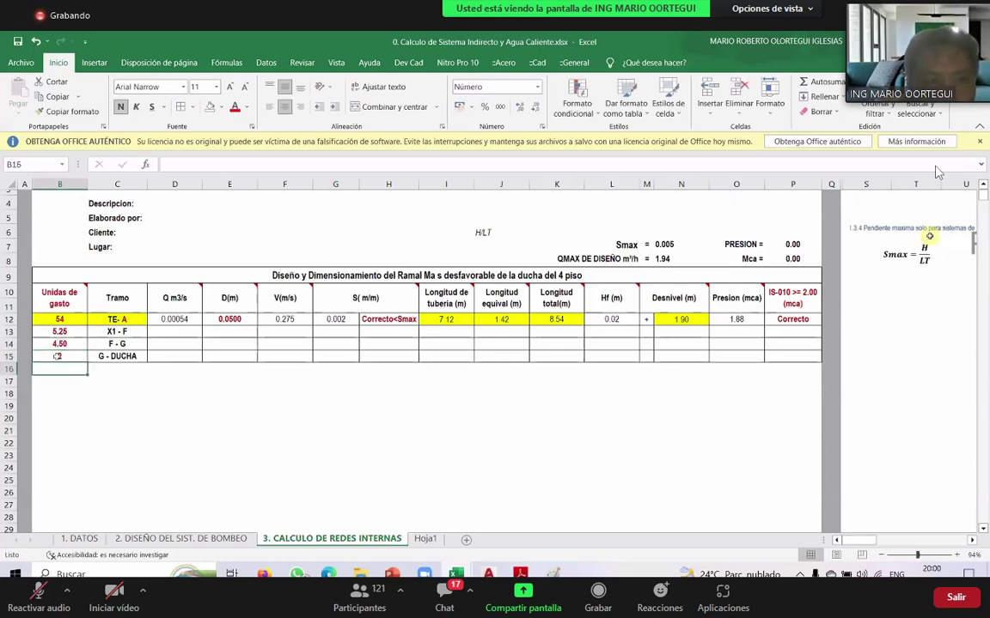
left_click(57, 356)
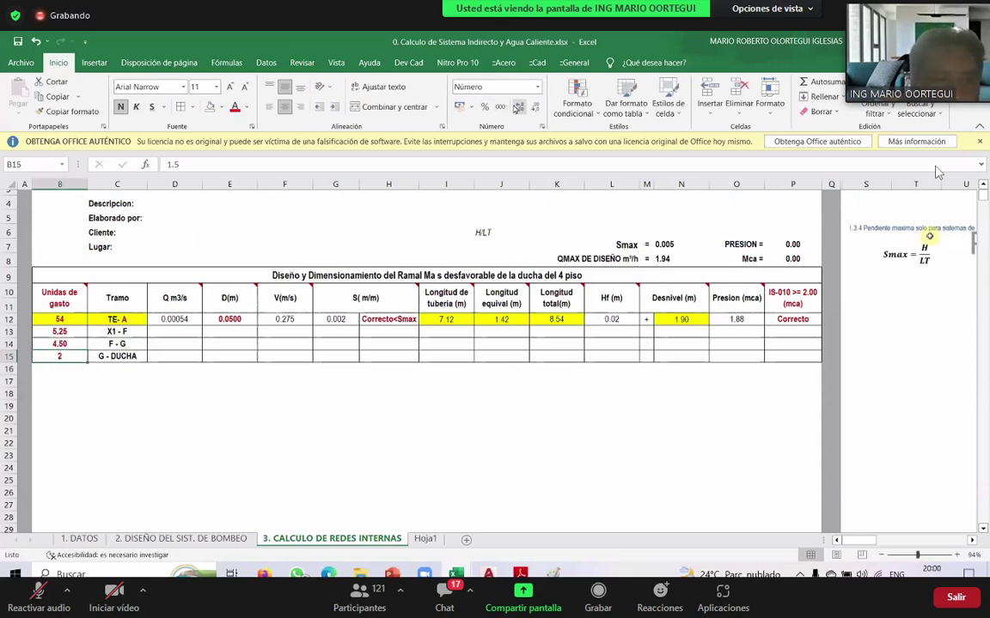
left_click(515, 108)
left_click(229, 418)
Copy the TE-A calculation cells from flow through pressure check into the X1-F, F-G and G-DUCHA rows
left_click_drag(174, 320, 792, 320)
left_click_drag(174, 331, 792, 356)
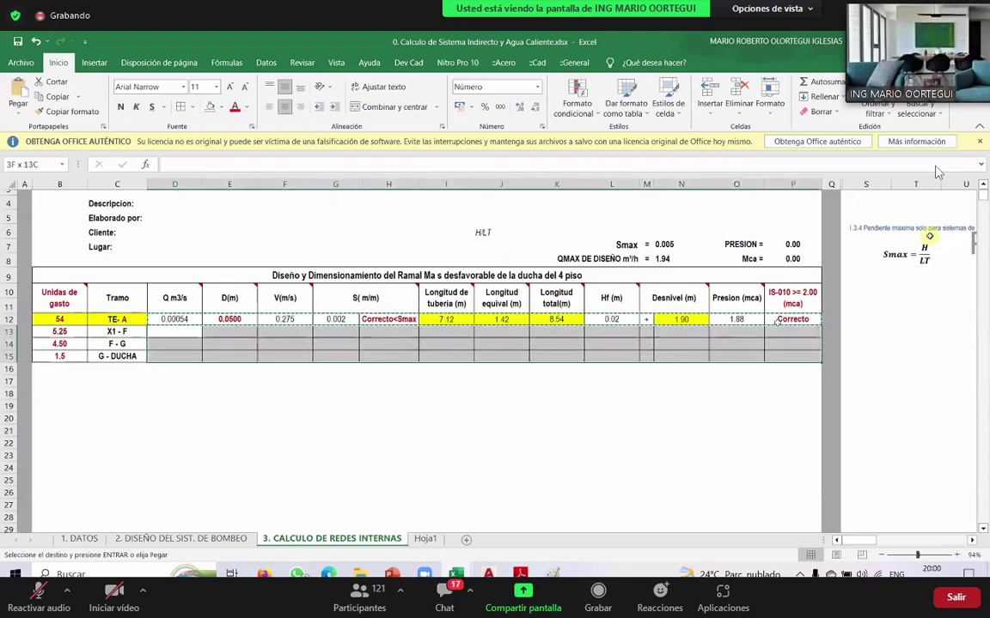
key("Return")
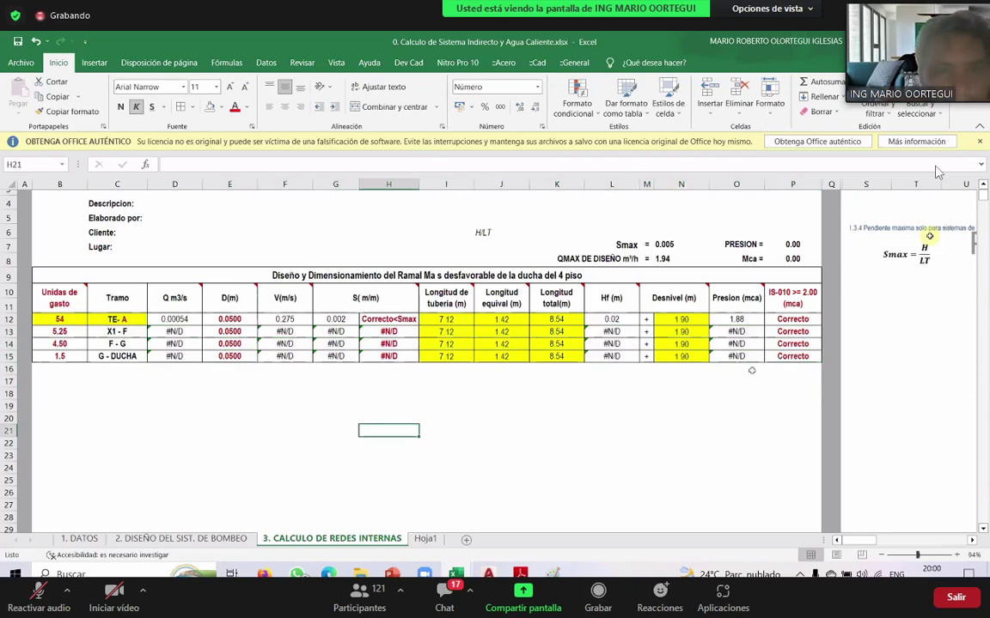
Examine the flow formulas of the three copied rows and the Hunter conversion table in the data sheet they look up
left_click(174, 331)
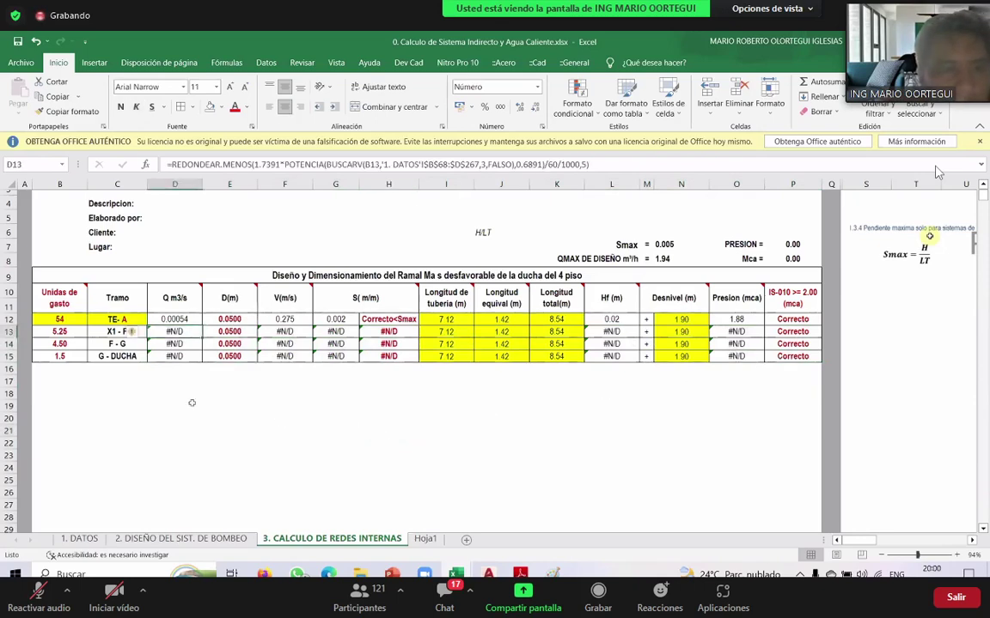
key("Down")
key("Down")
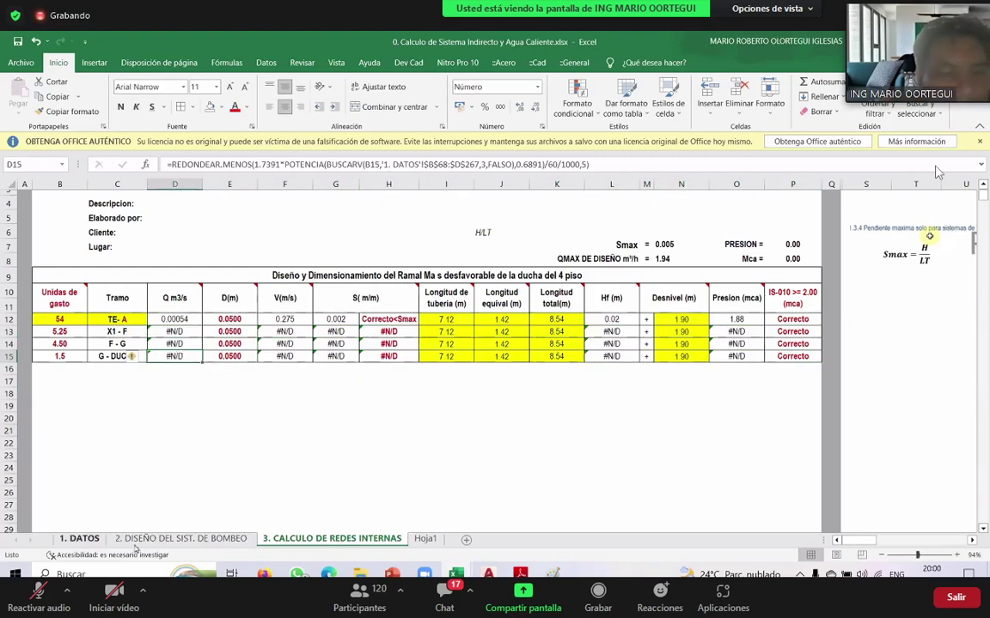
left_click(79, 538)
scroll(182, 442, "up", 2, "ctrl")
scroll(182, 443, "up", 2)
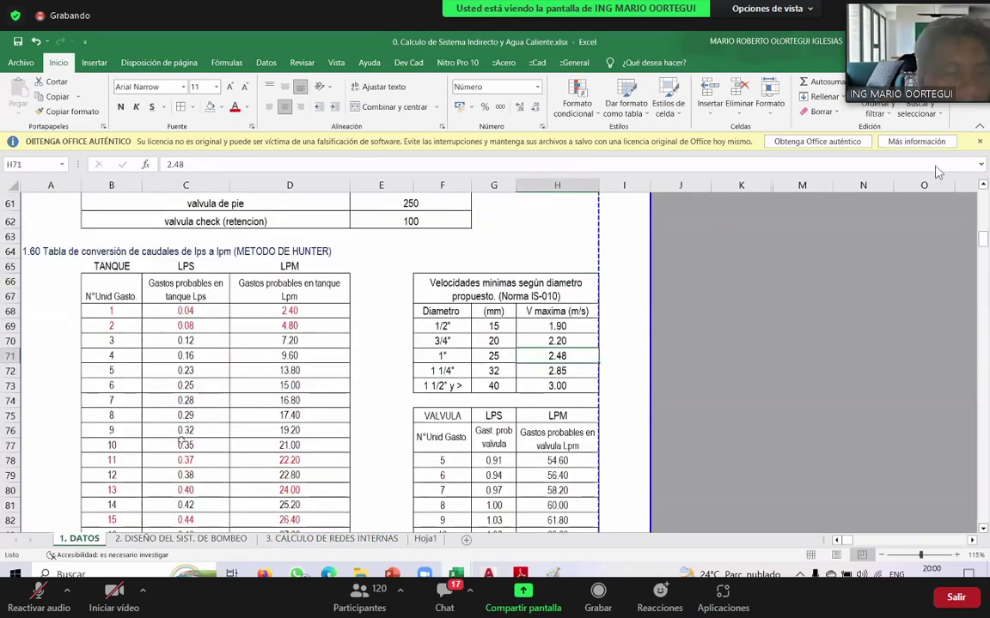
key("ctrl+Page_Down")
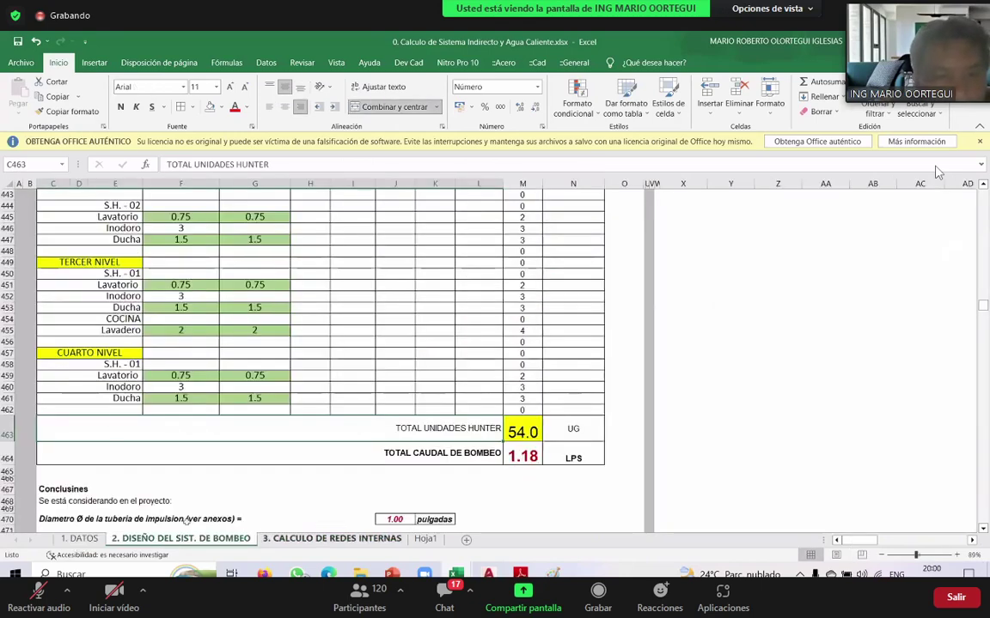
left_click(281, 540)
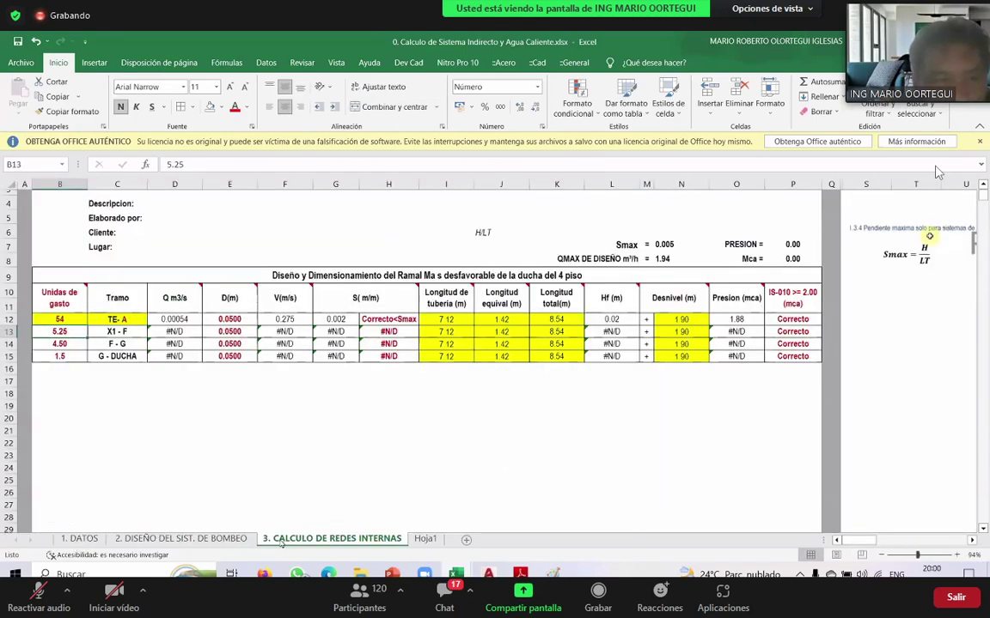
Examine the TE-A flow formula and its consumption units, and compare the table with the most unfavourable branch in the direct-system workbook
left_click(125, 320)
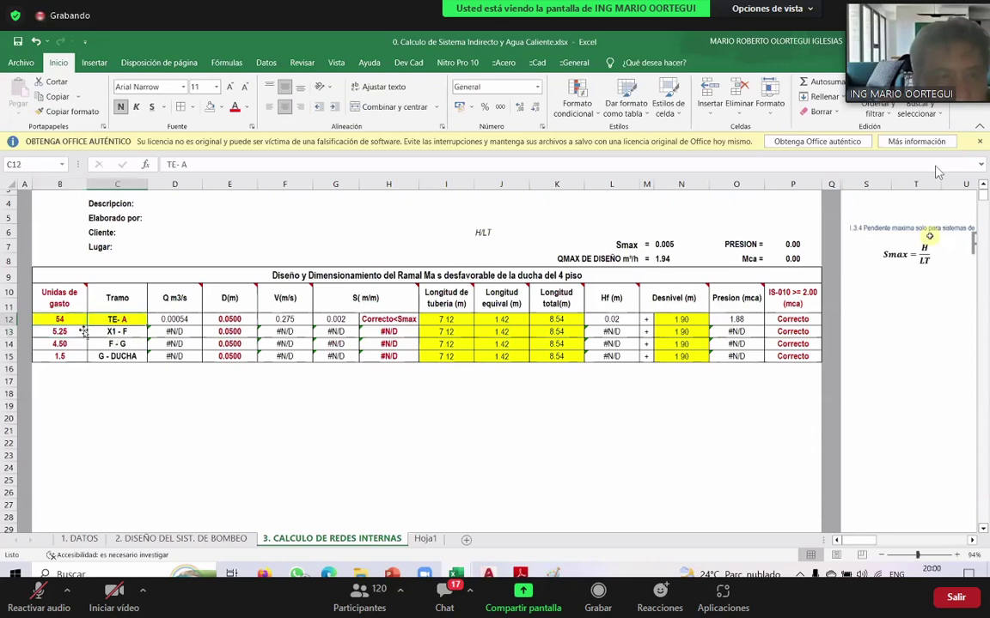
key("Right")
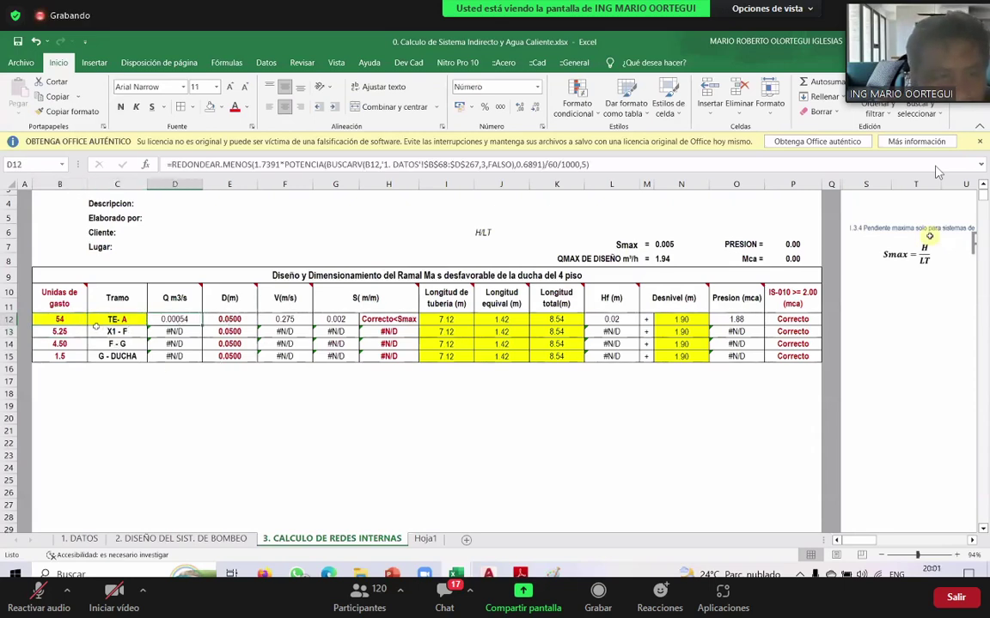
key("Left")
key("Left")
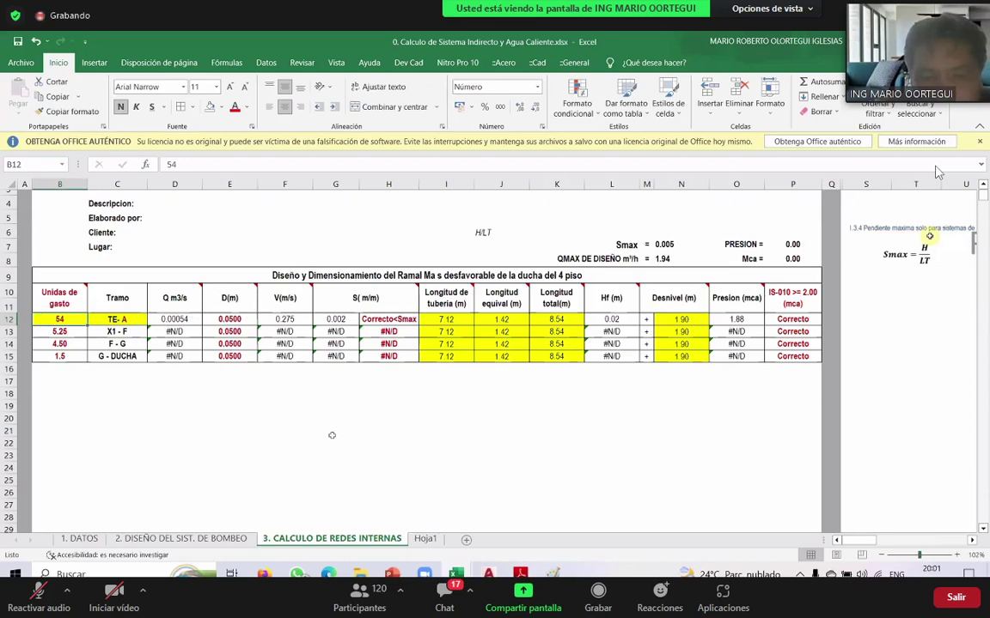
scroll(332, 435, "up", 2, "ctrl")
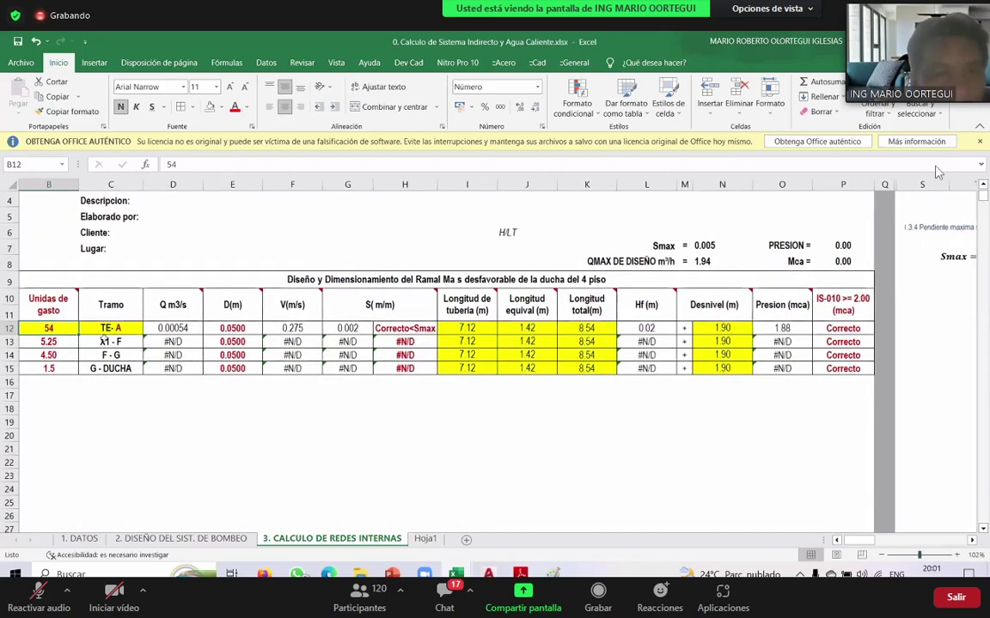
mouse_move(455, 573)
left_click(525, 514)
key("ctrl+Page_Up")
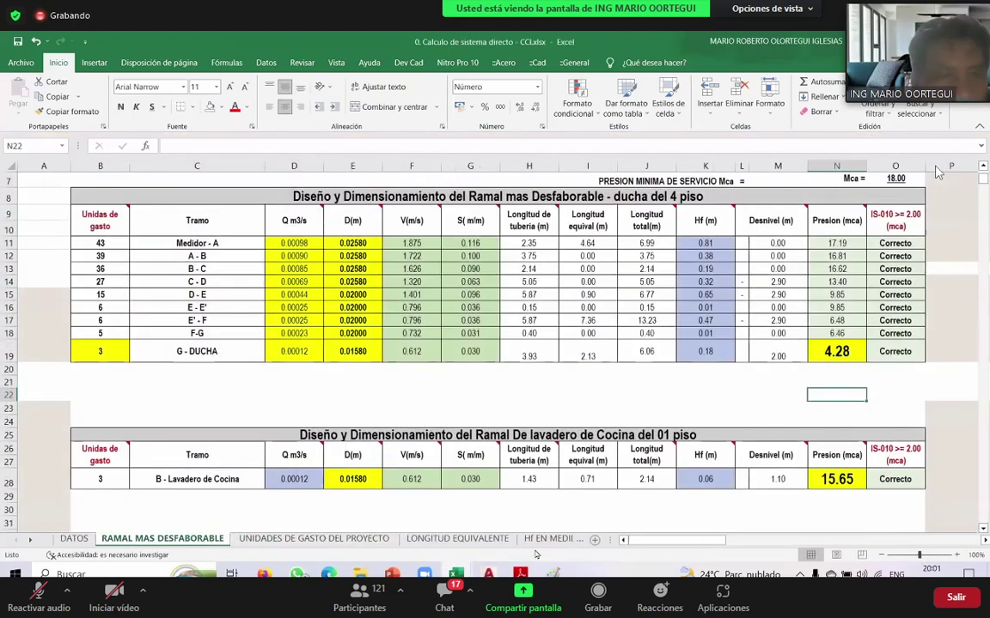
key("alt+Tab")
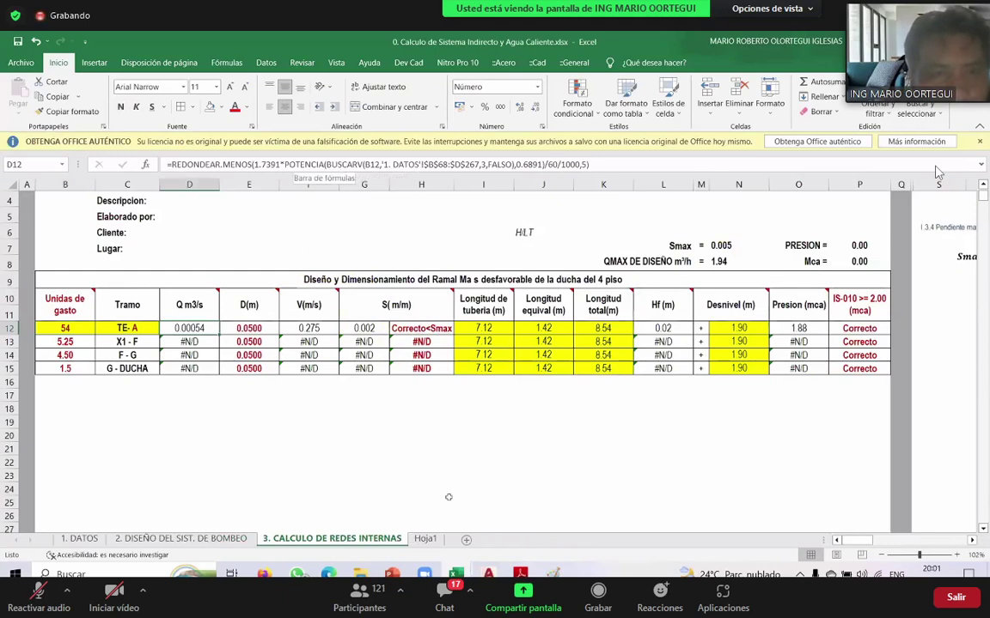
Try to reduce the TE-A flow formula by removing REDONDEAR.MENOS(1.7391*POTENCIA( ahead of its BUSCARV lookup
key("F2")
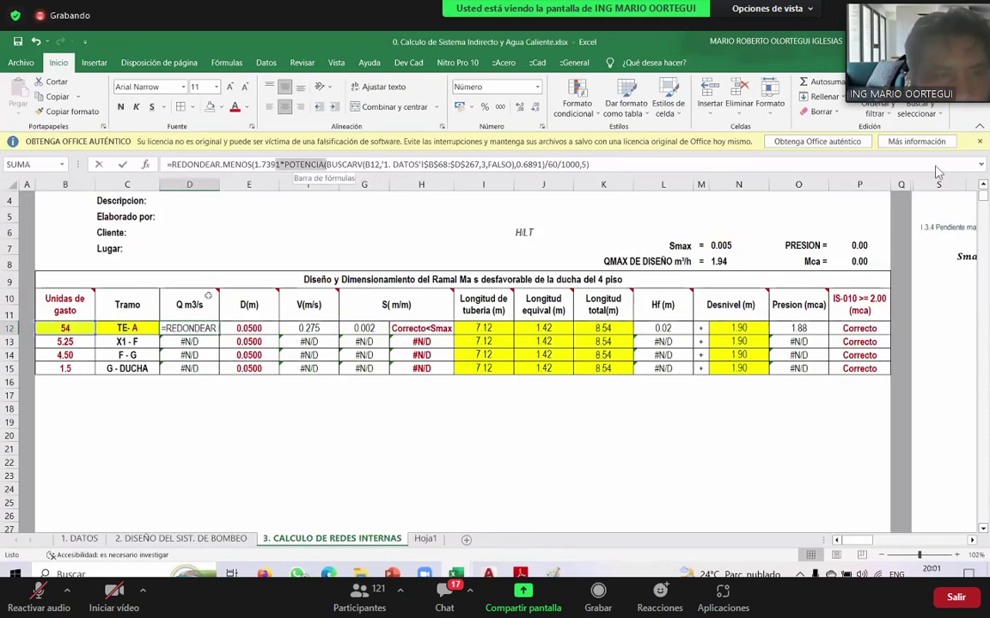
key("ctrl+shift+Right")
key("ctrl+shift+Right")
key("ctrl+shift+Right")
key("ctrl+shift+Right")
key("ctrl+shift+Right")
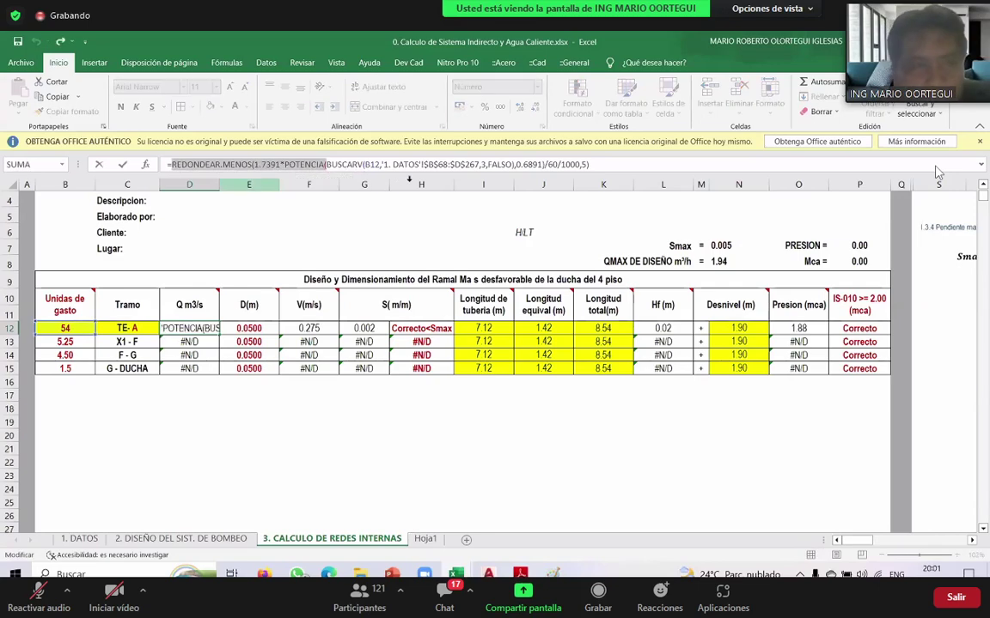
key("Delete")
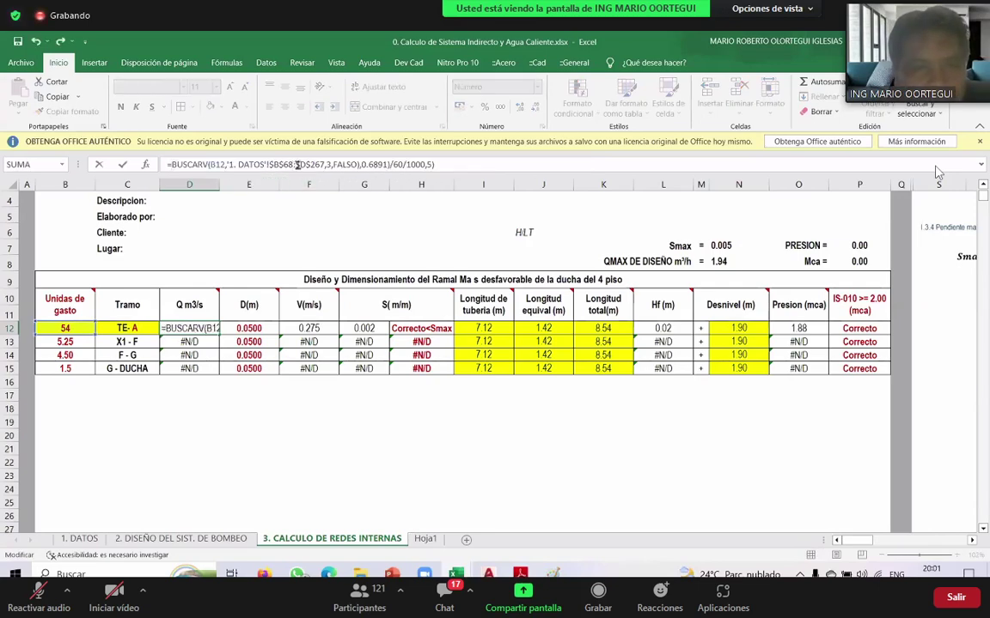
key("Left")
key("Left")
key("Left")
key("Left")
key("Left")
key("Left")
key("Left")
key("Left")
key("Left")
key("Left")
key("Left")
key("Left")
key("Left")
key("Left")
key("Left")
key("Left")
key("Left")
key("Left")
key("Left")
key("Left")
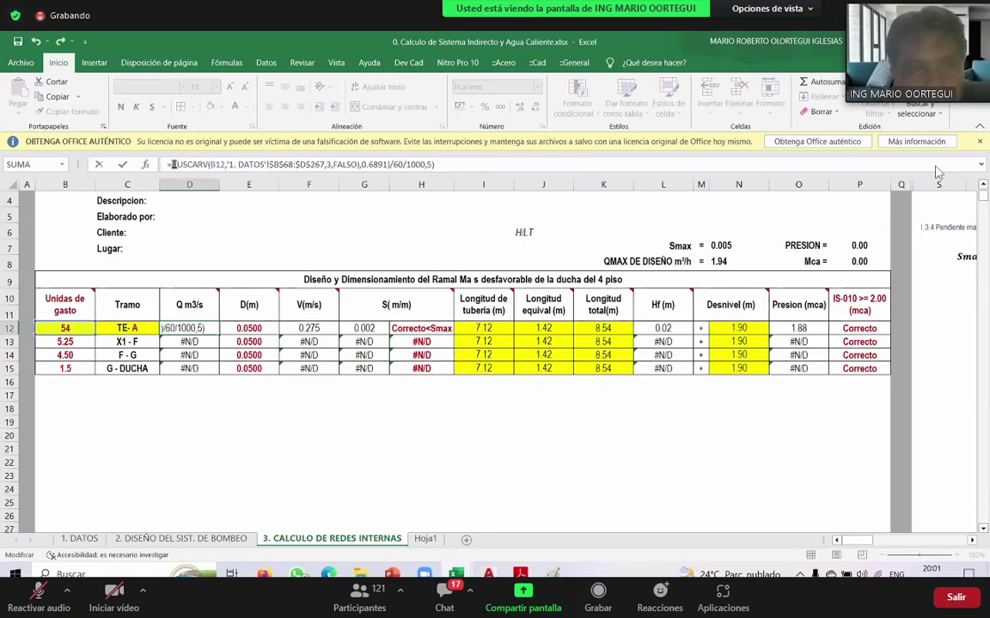
key("Return")
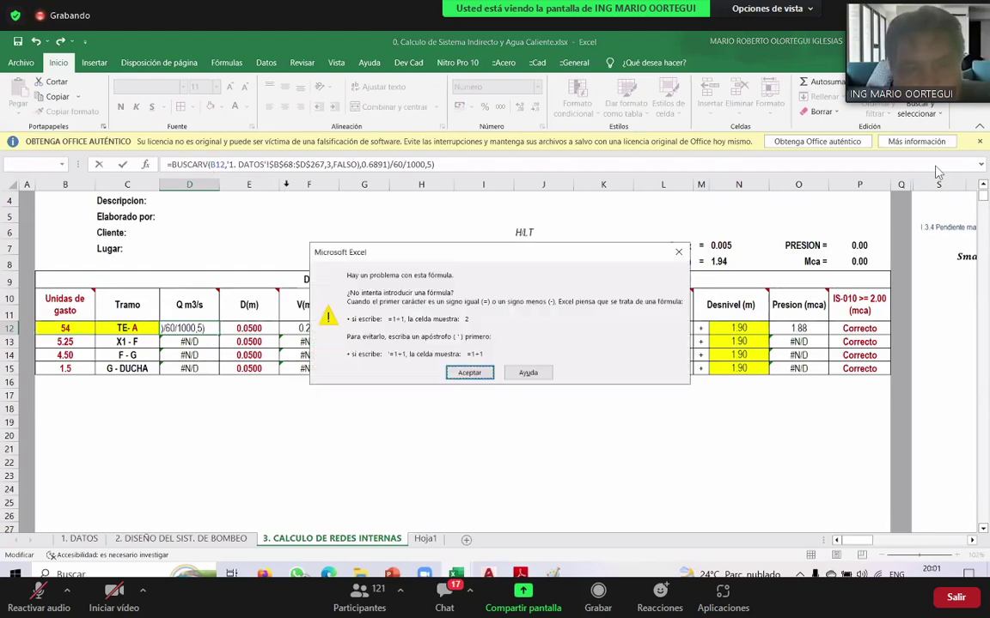
key("Return")
key("Return")
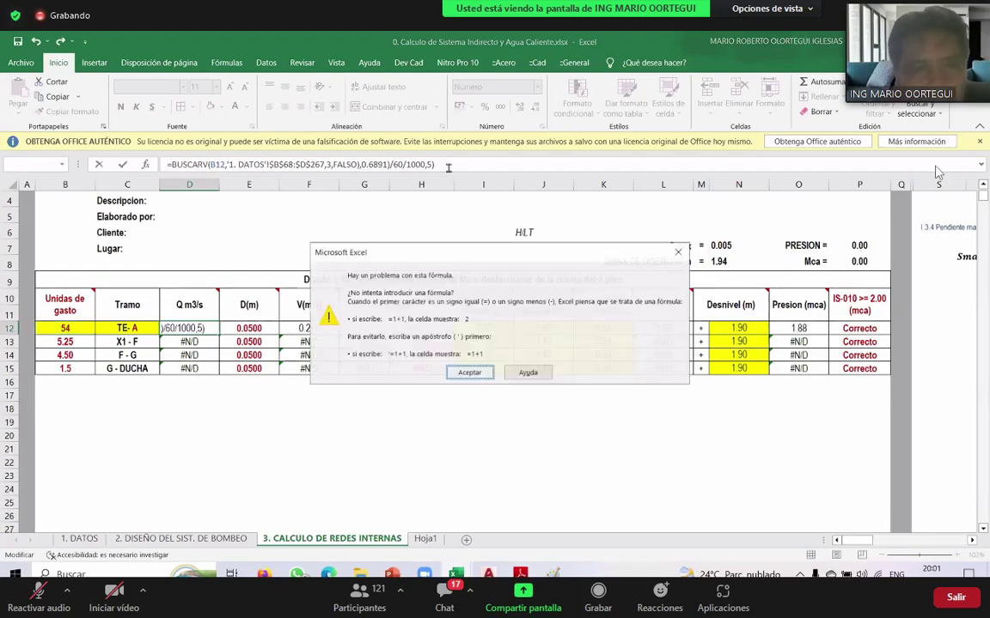
key("Return")
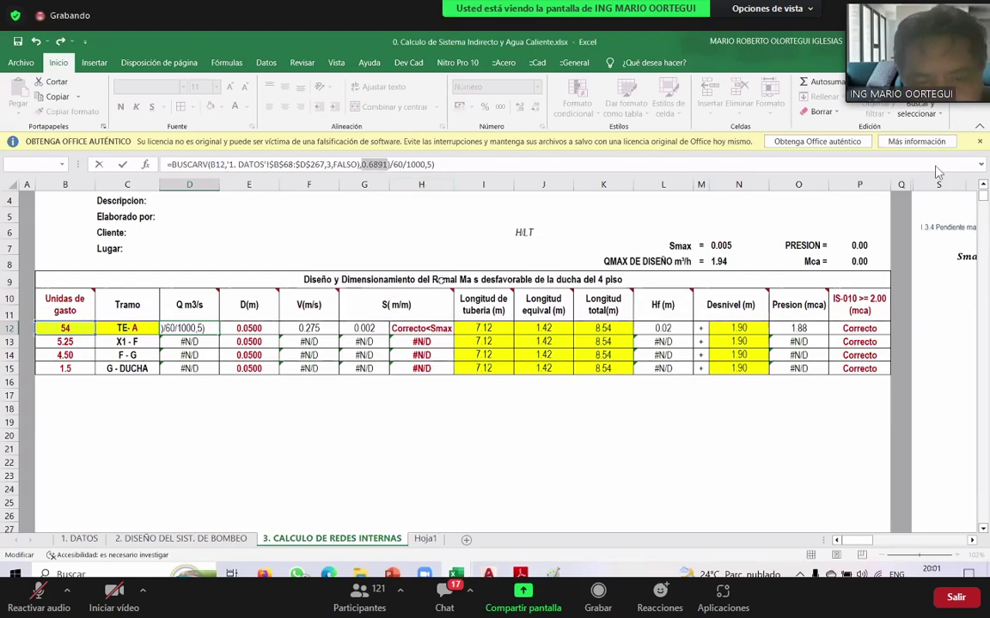
Look at the direct-system workbook's branch table, then undo the removal in the TE-A flow formula
mouse_move(460, 573)
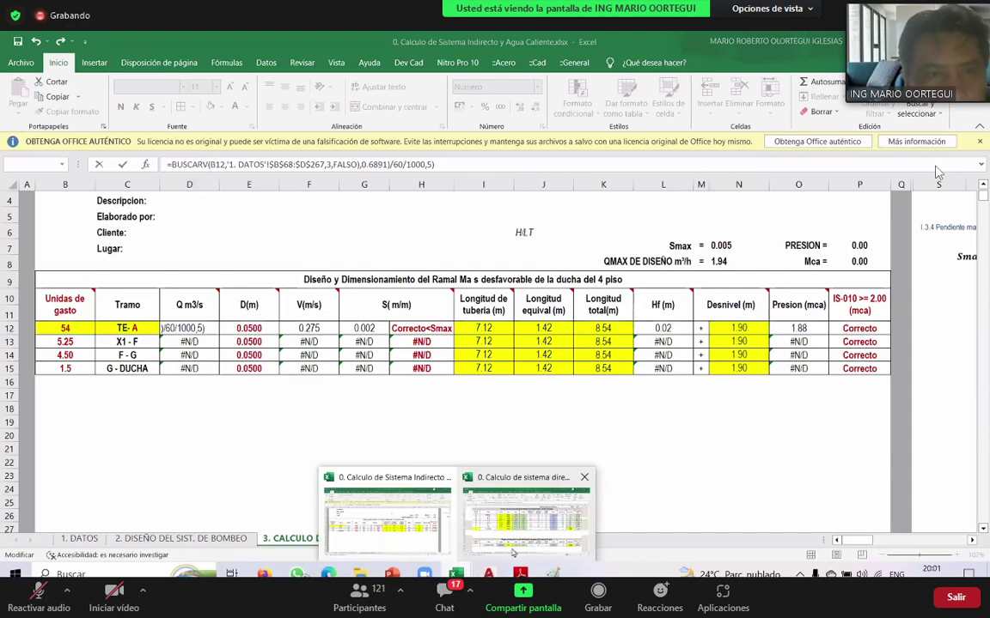
left_click(532, 537)
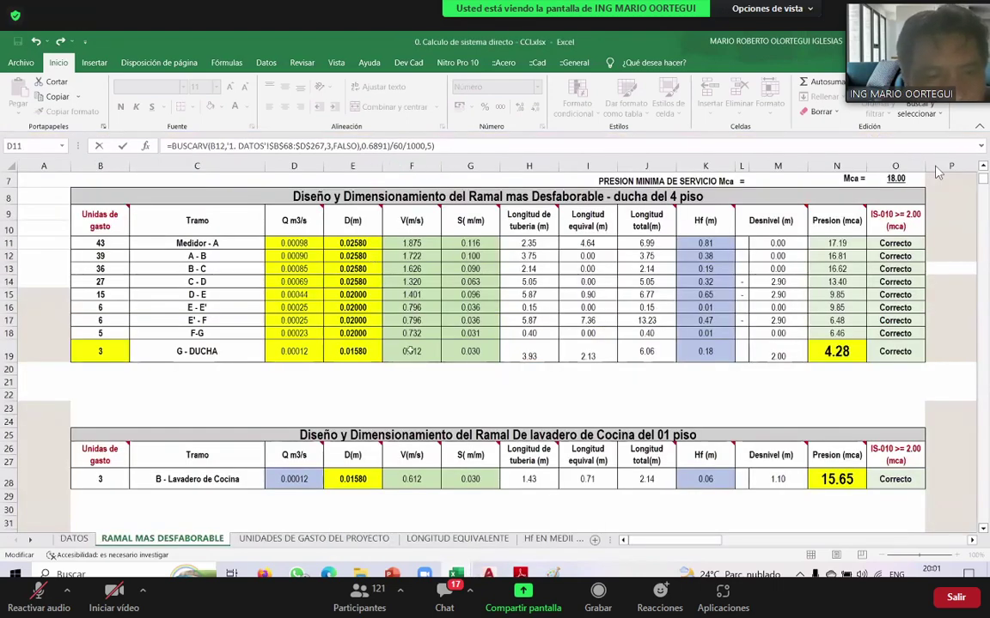
left_click(432, 529)
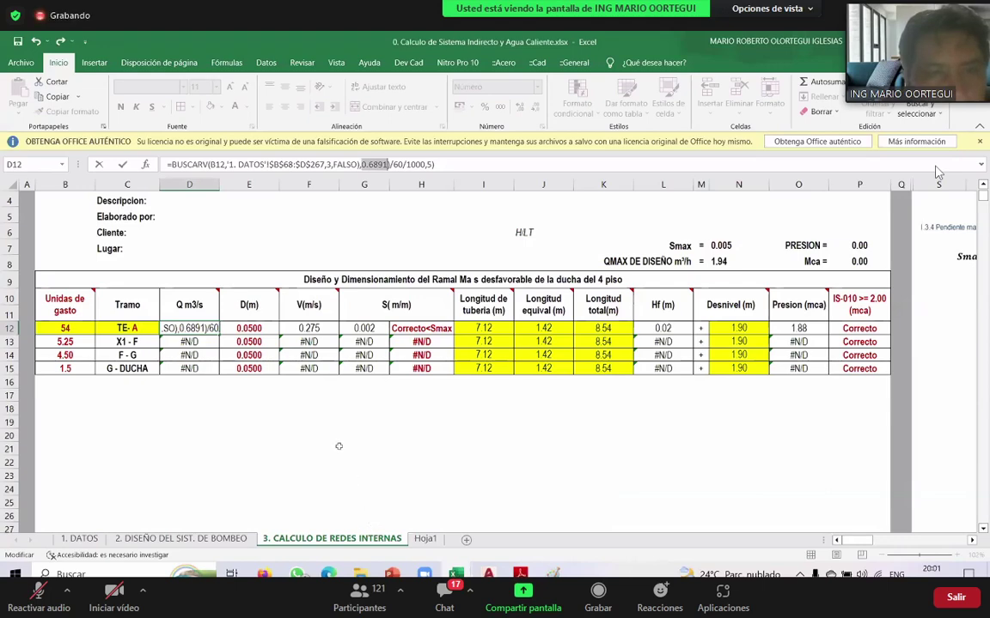
key("End")
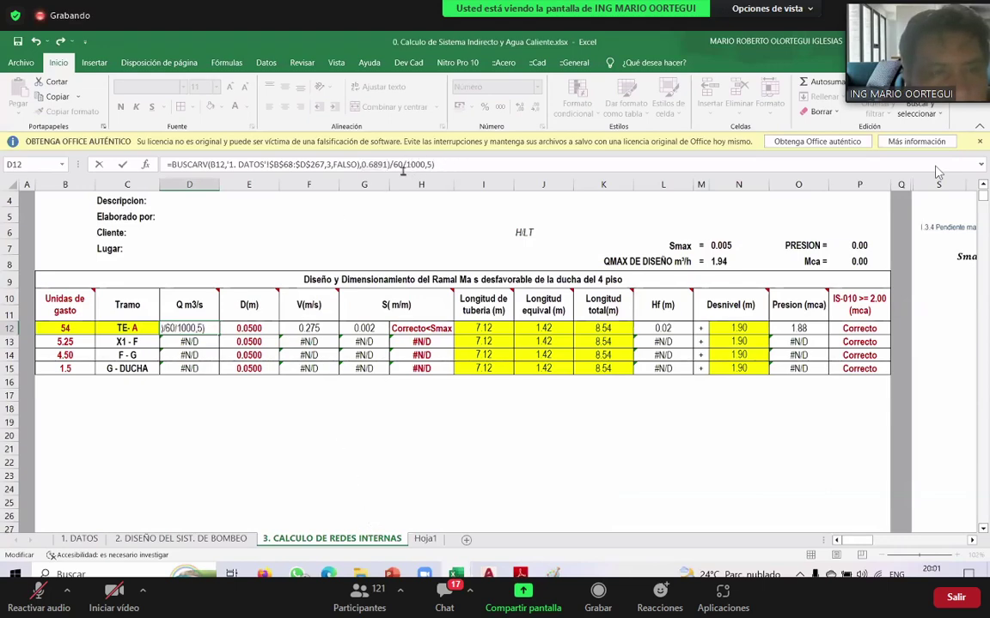
key("ctrl+z")
key("Right")
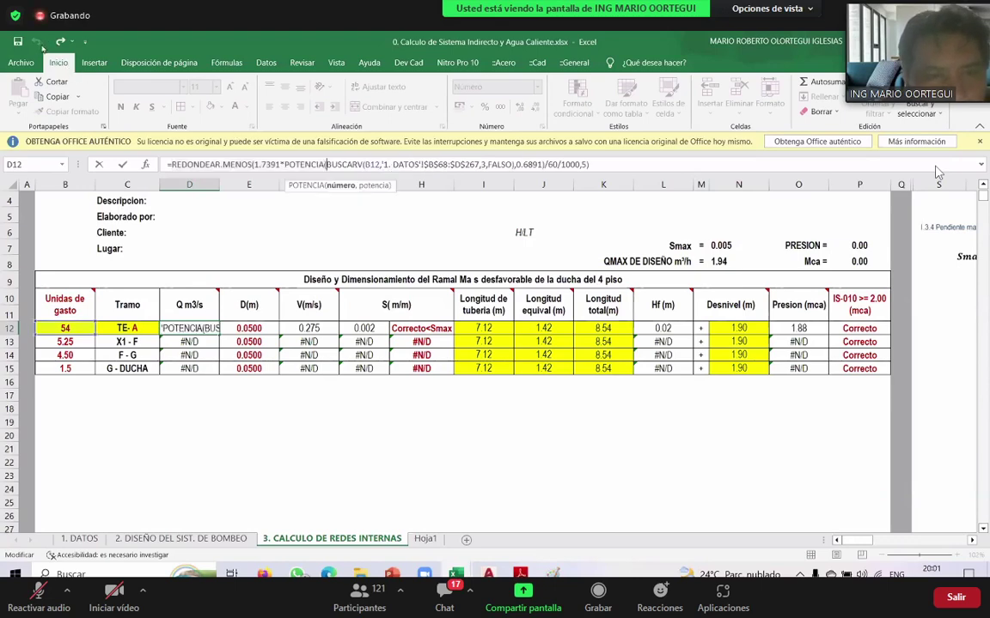
Try to strip REDONDEAR.MENOS(1.7391*POTENCIA from the start of the TE-A flow formula
double_click(305, 165)
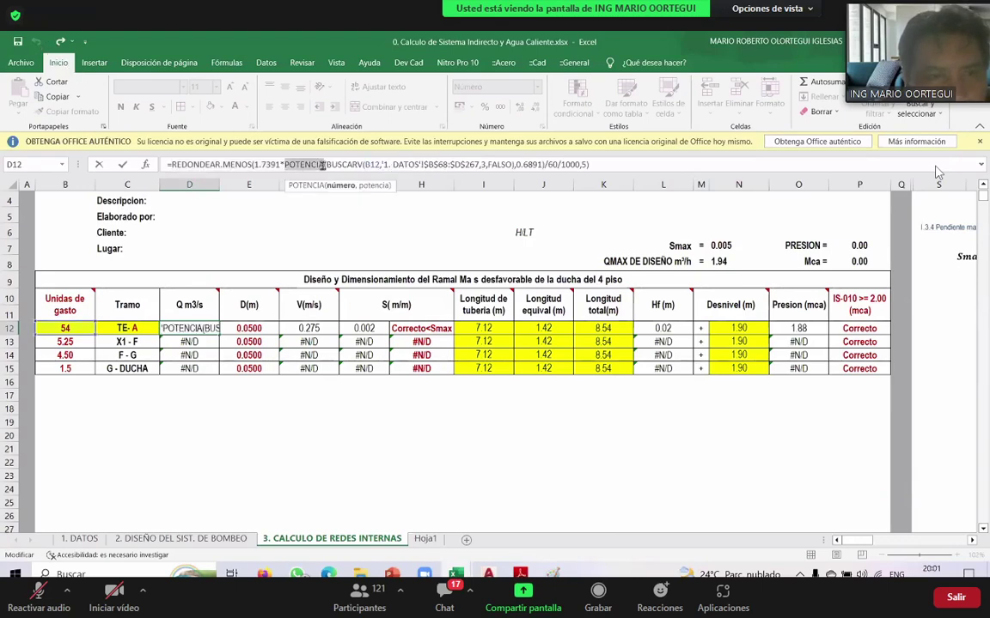
left_click(169, 164, "shift")
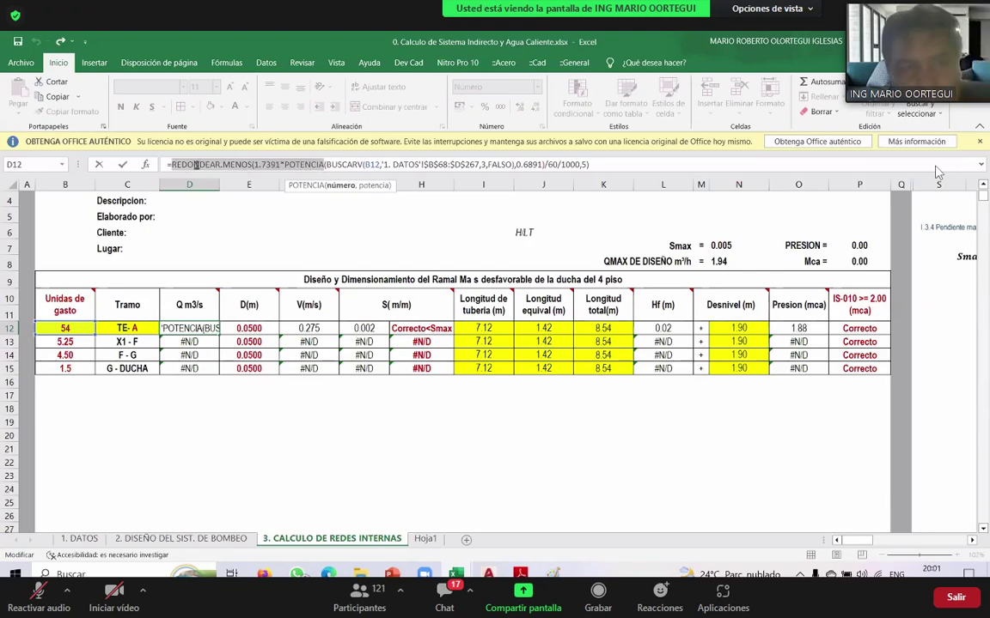
key("BackSpace")
key("End")
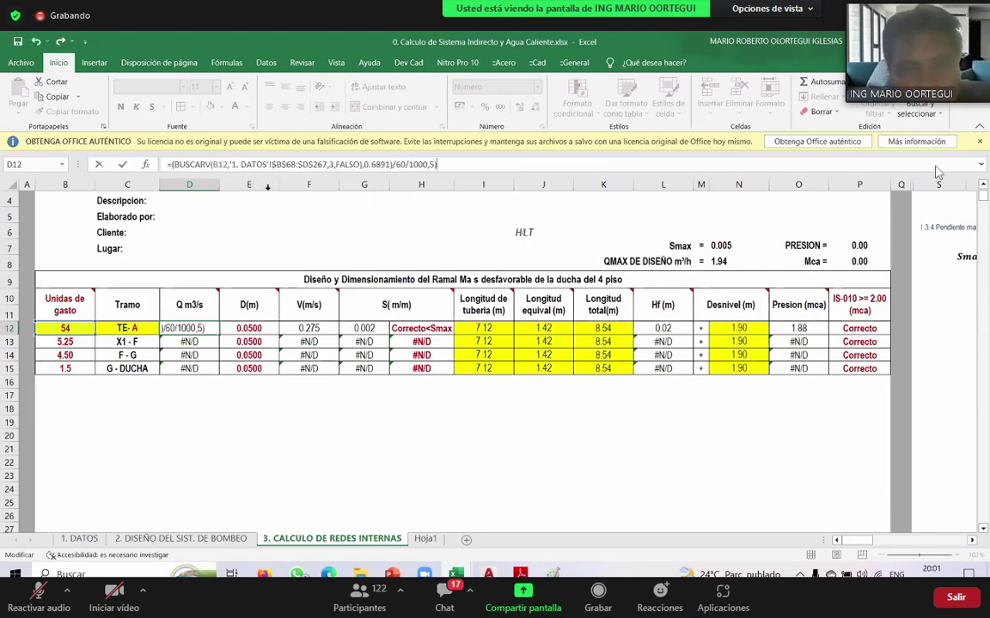
key("Return")
key("Return")
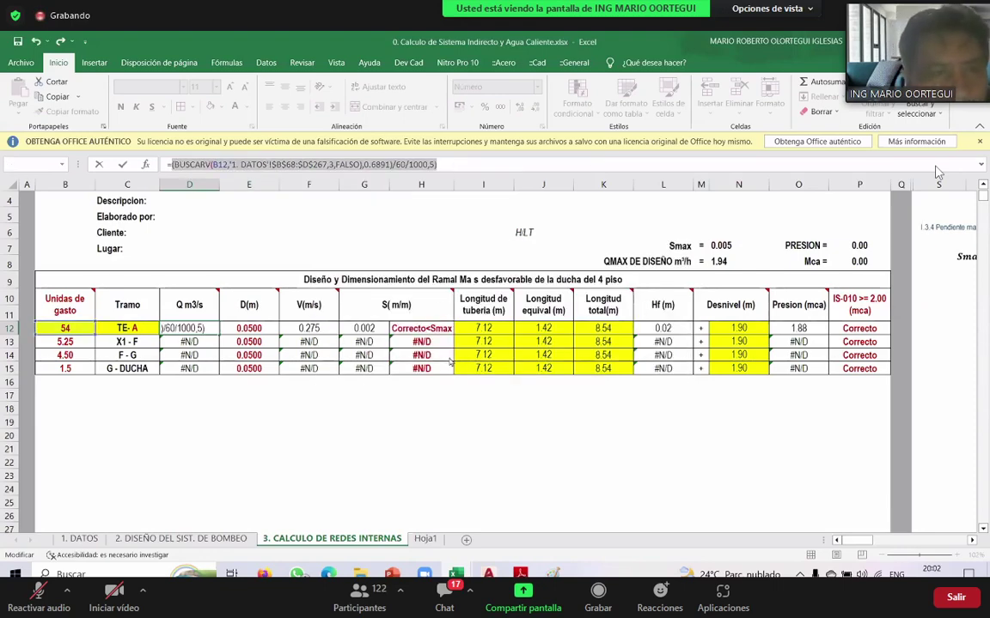
Try to rework the parentheses of the shortened BUSCARV lookup in the TE-A flow formula, and discard the edit
left_click(255, 164)
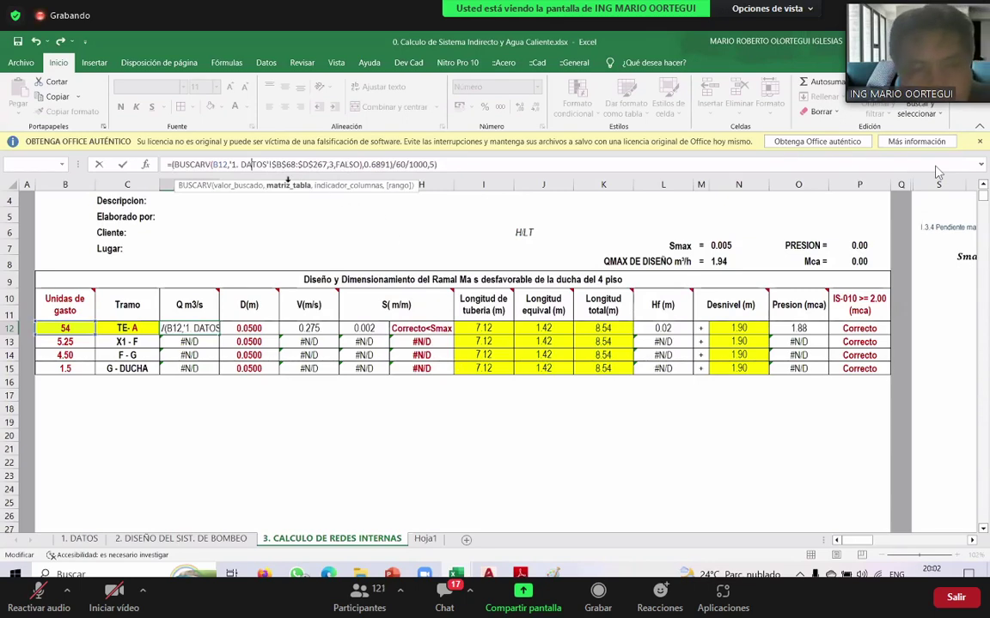
left_click(176, 165)
key("BackSpace")
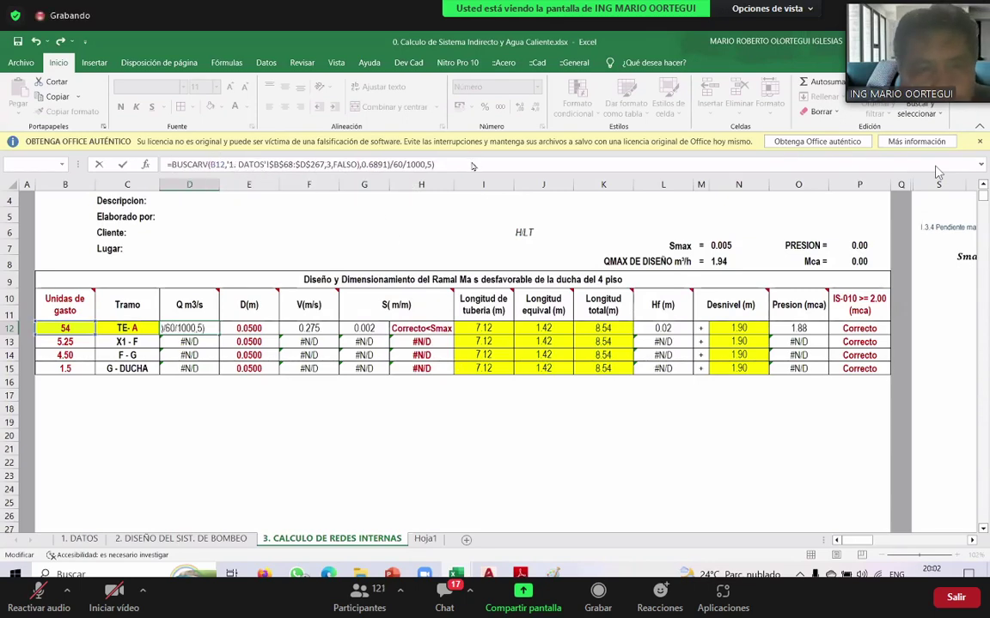
double_click(375, 164)
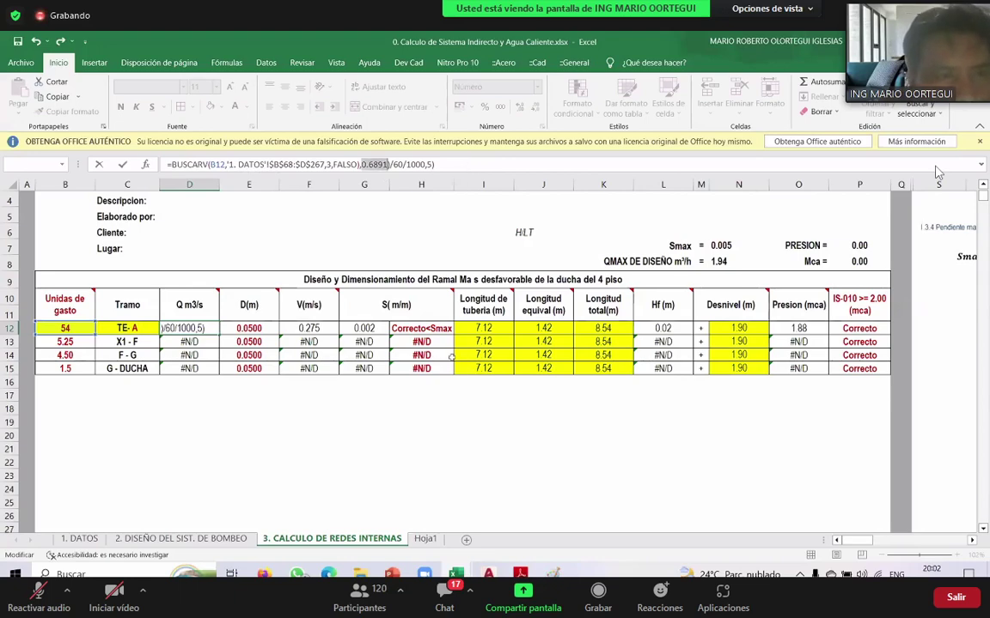
left_click(208, 164)
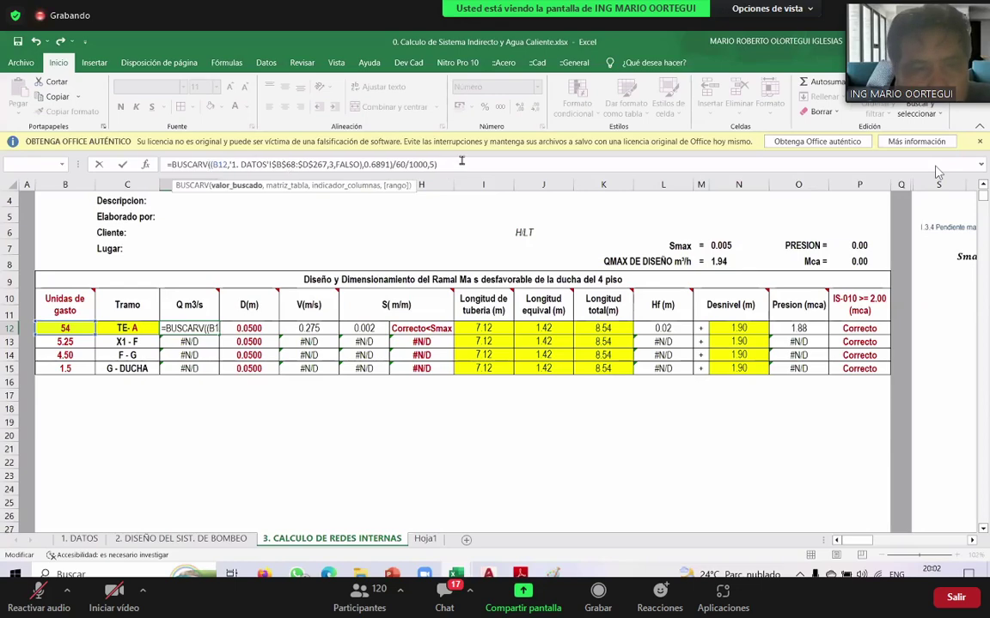
type("(")
key("Escape")
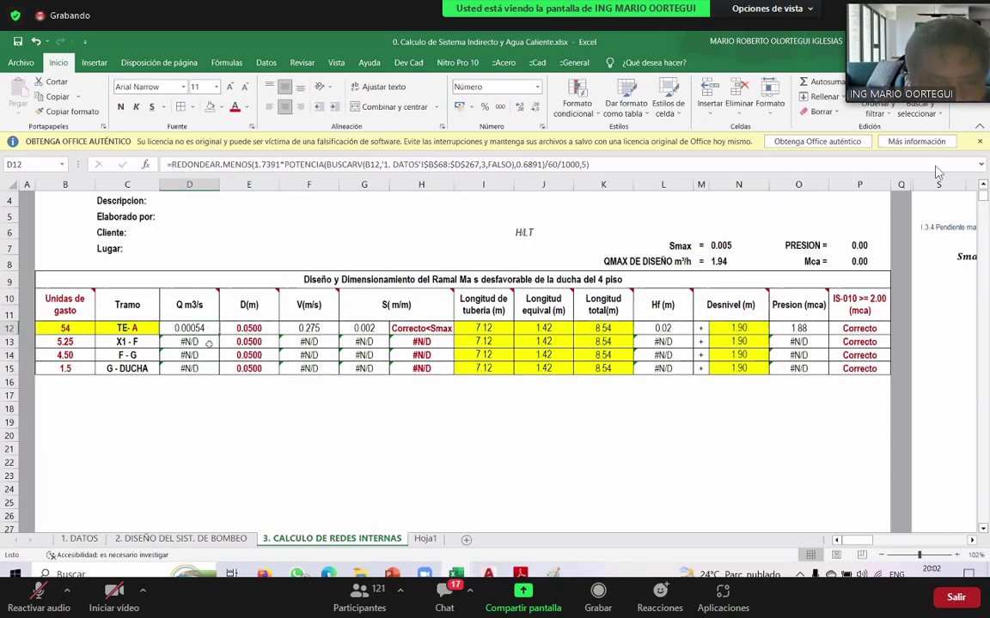
Highlight the Hf head loss cell of the TE-A row in yellow
left_click(74, 330)
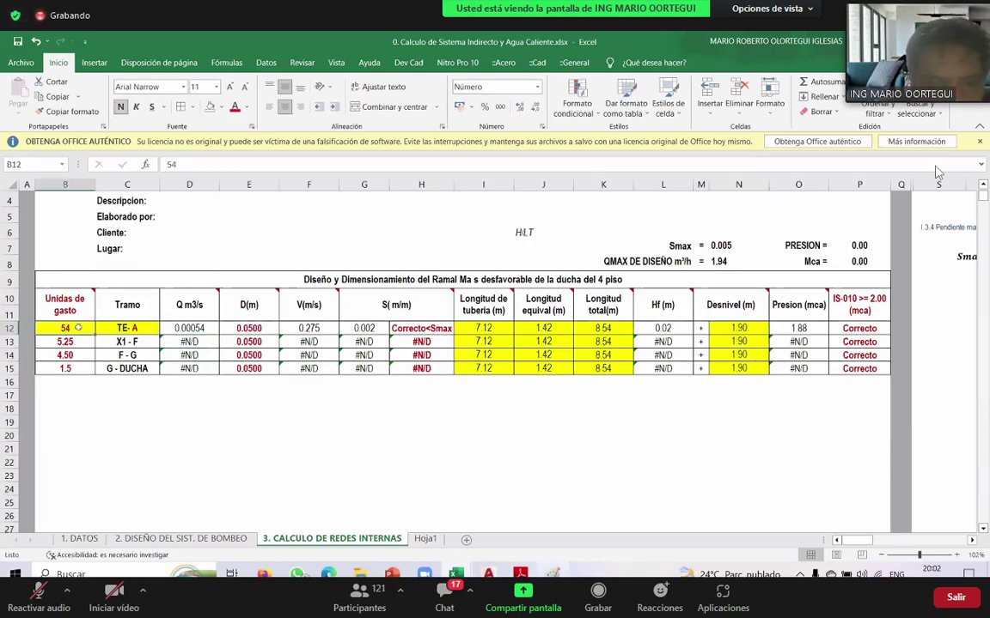
mouse_move(520, 573)
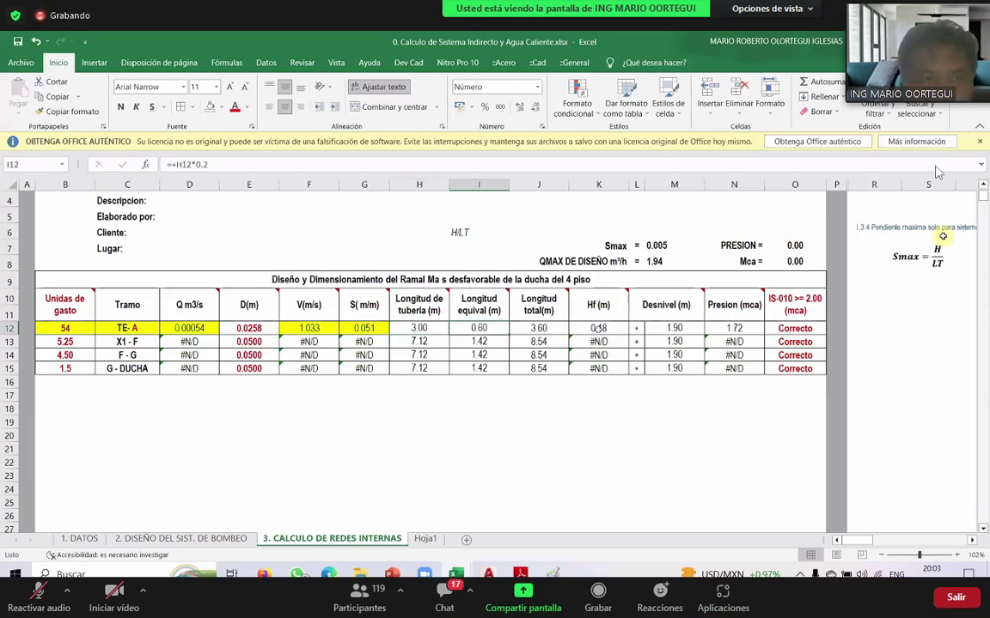
left_click(598, 329)
left_click(211, 107)
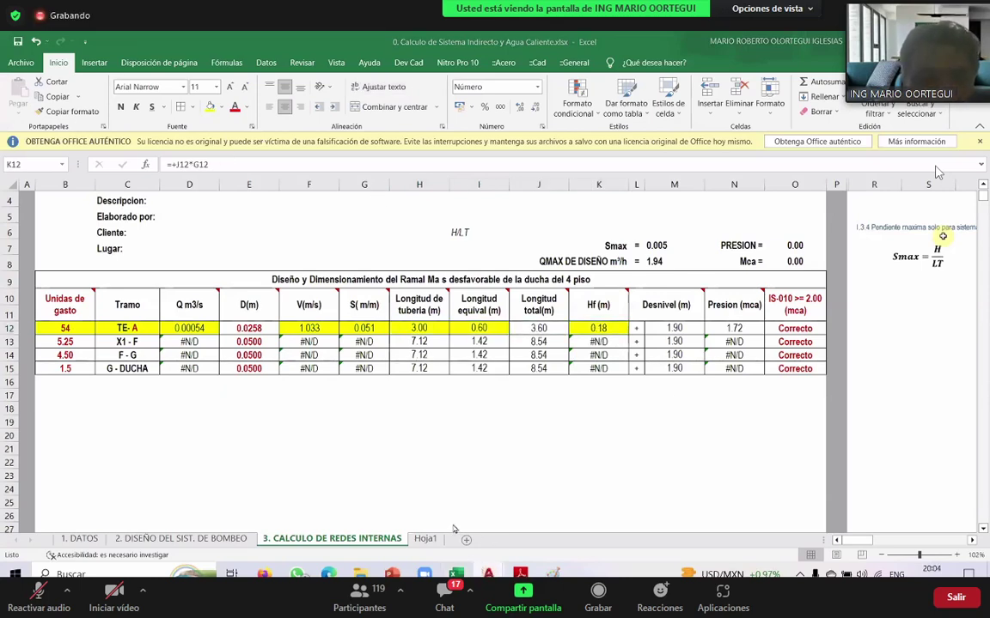
Switch to the AutoCAD isometric and check the height of the magenta riser between its upper elbow and point X1
key("alt+Tab")
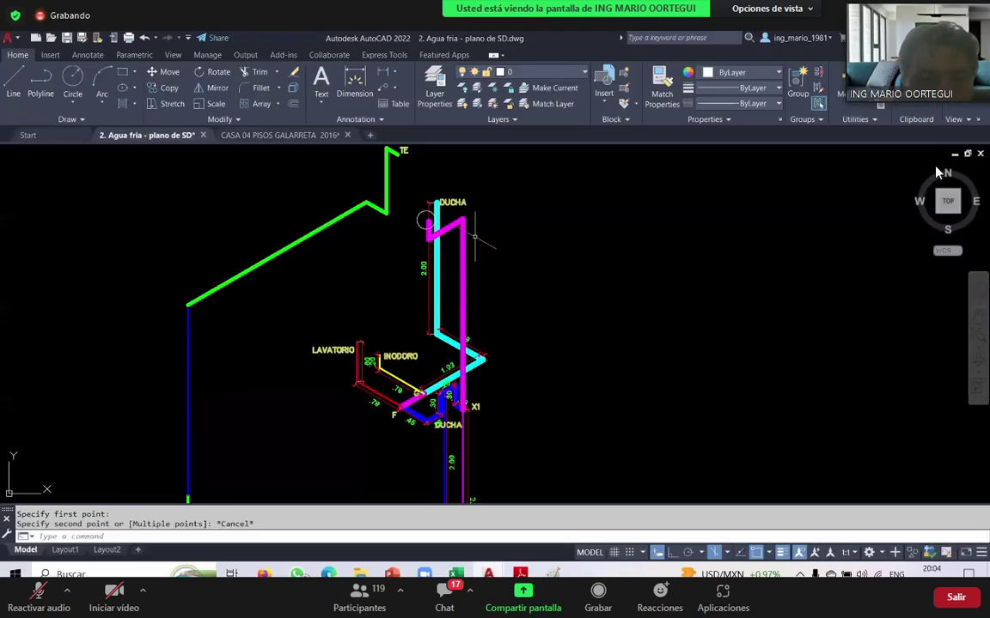
scroll(472, 236, "up", 2)
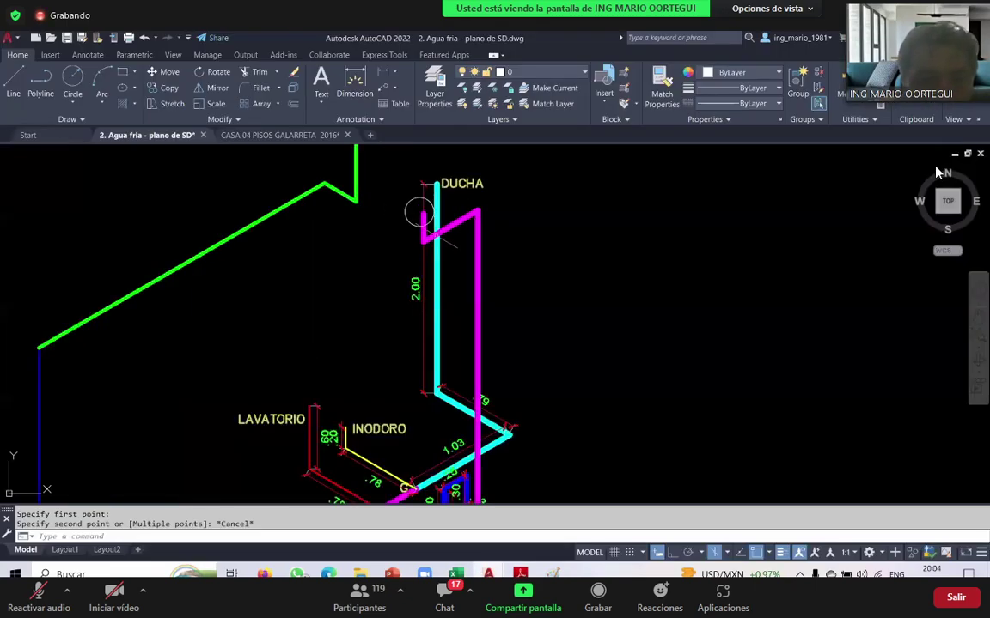
scroll(470, 284, "down", 2)
scroll(446, 228, "up", 2)
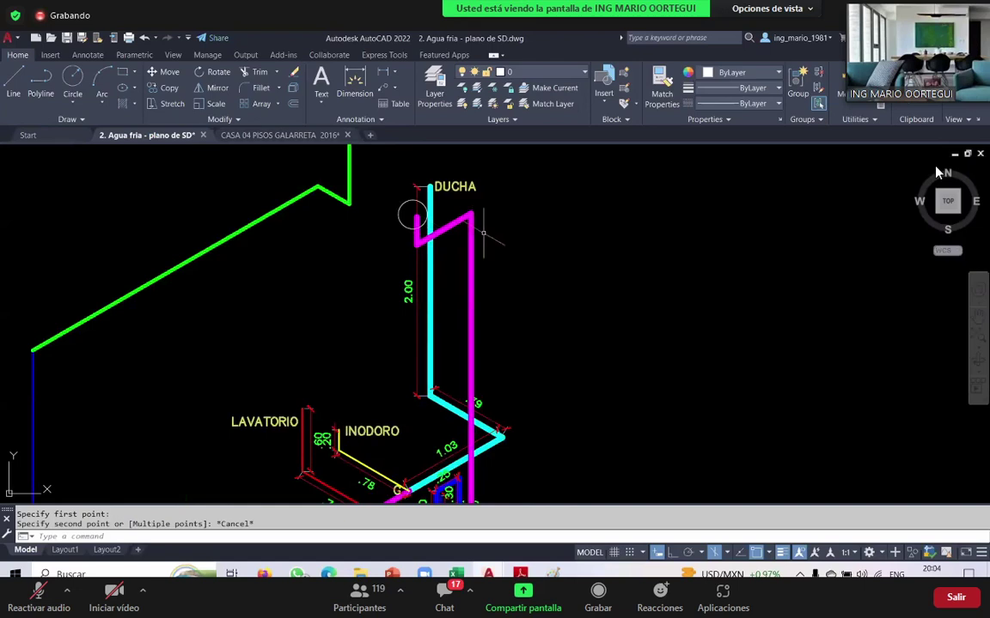
key("Return")
left_click(471, 217)
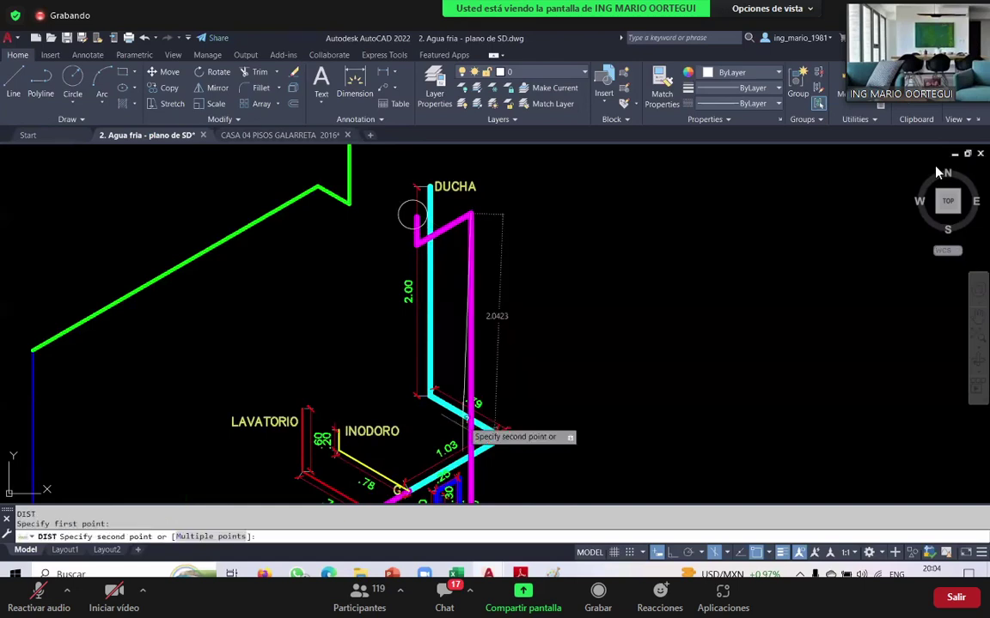
scroll(467, 420, "down", 2)
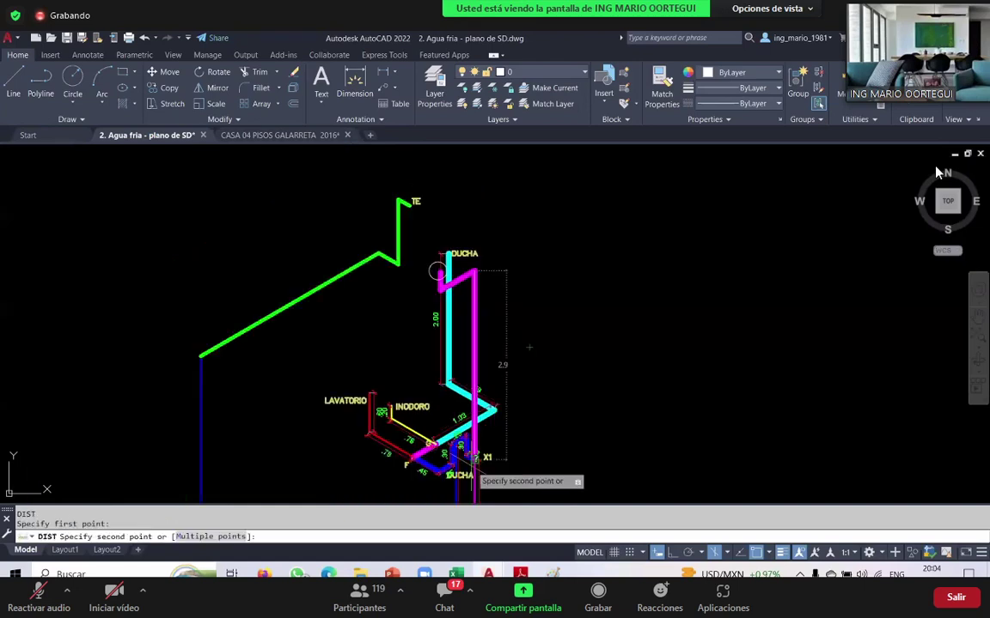
key("Escape")
scroll(446, 275, "up", 4)
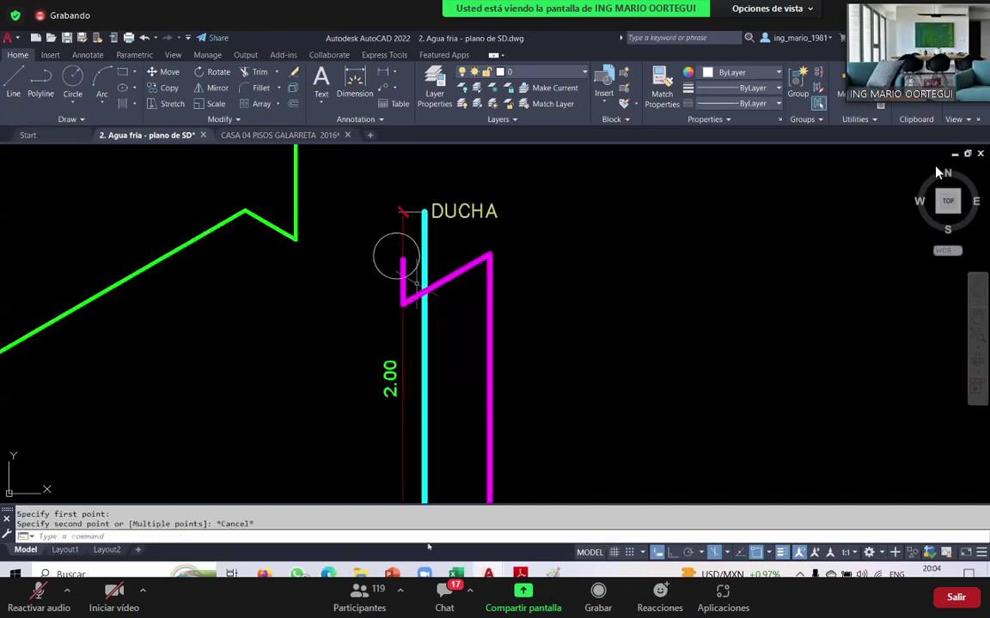
scroll(400, 262, "down", 2)
Switch back to the indirect-system workbook, set the TE-A Desnivel to 2.1 m and highlight the cell in yellow
mouse_move(455, 574)
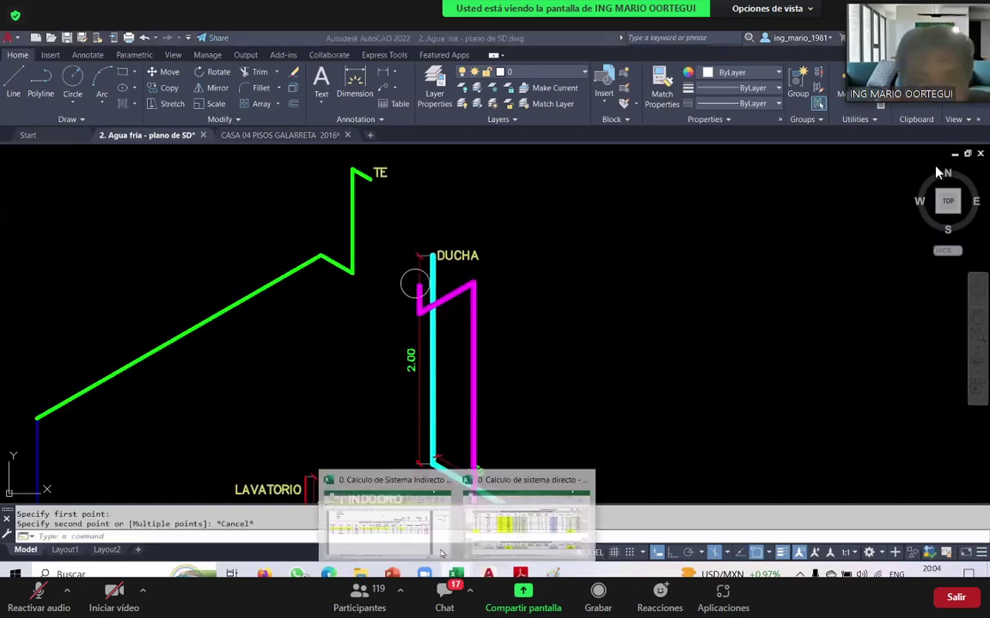
key("alt+Tab")
left_click(674, 328)
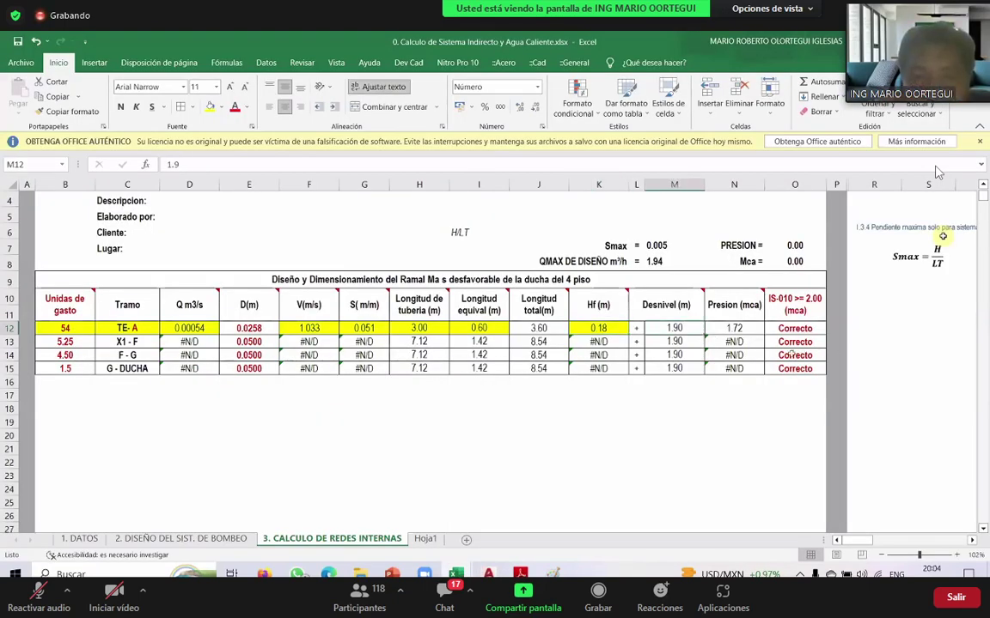
type("2.1")
key("Return")
left_click(687, 328)
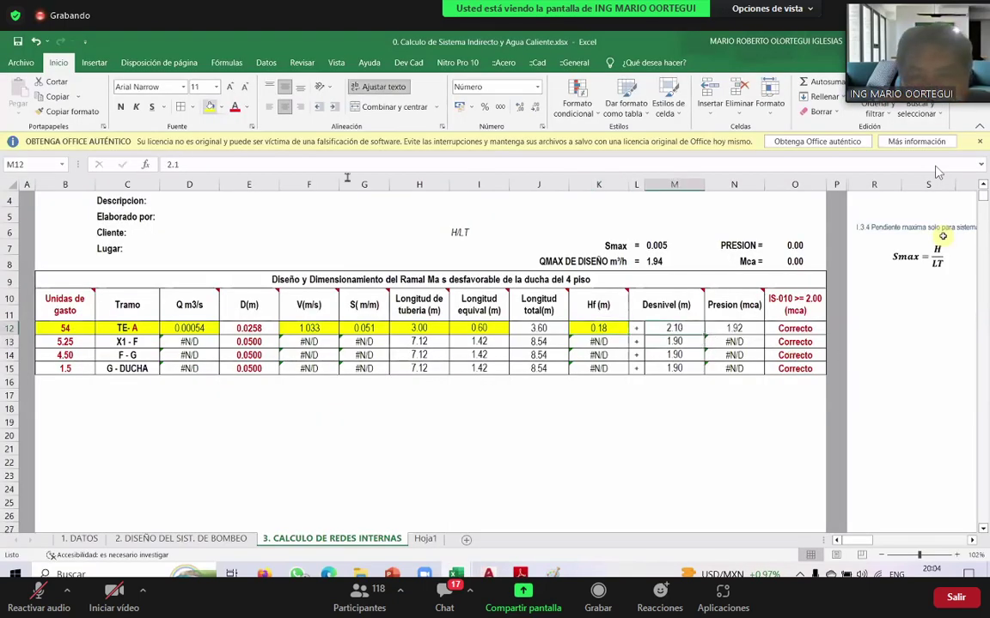
left_click(210, 106)
Replace the TE-A pressure formula in N12 with +O8-K12+M12, linking it to the starting pressure in mca
left_click(739, 329)
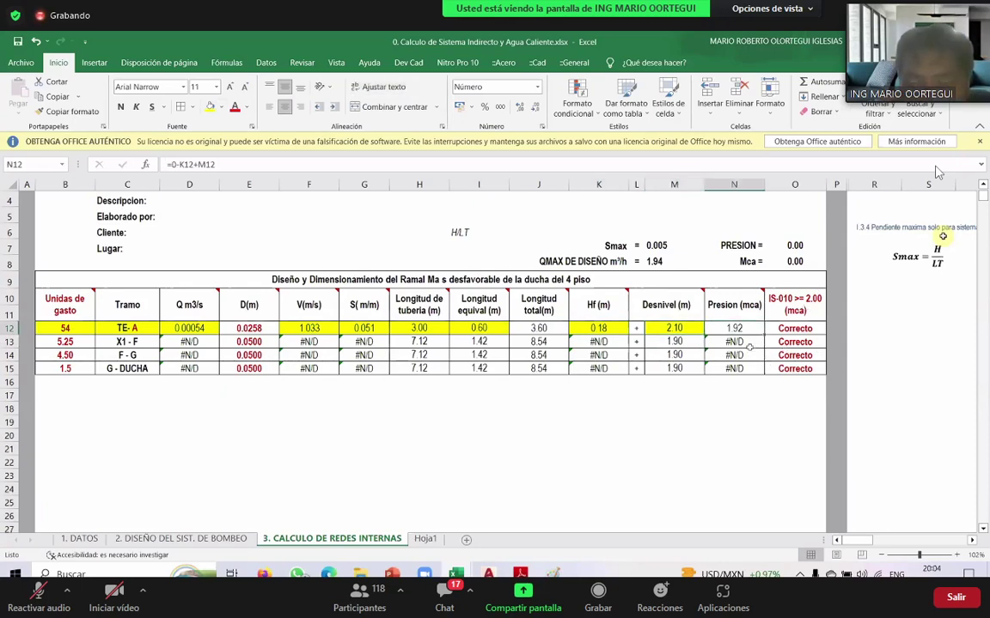
key("Delete")
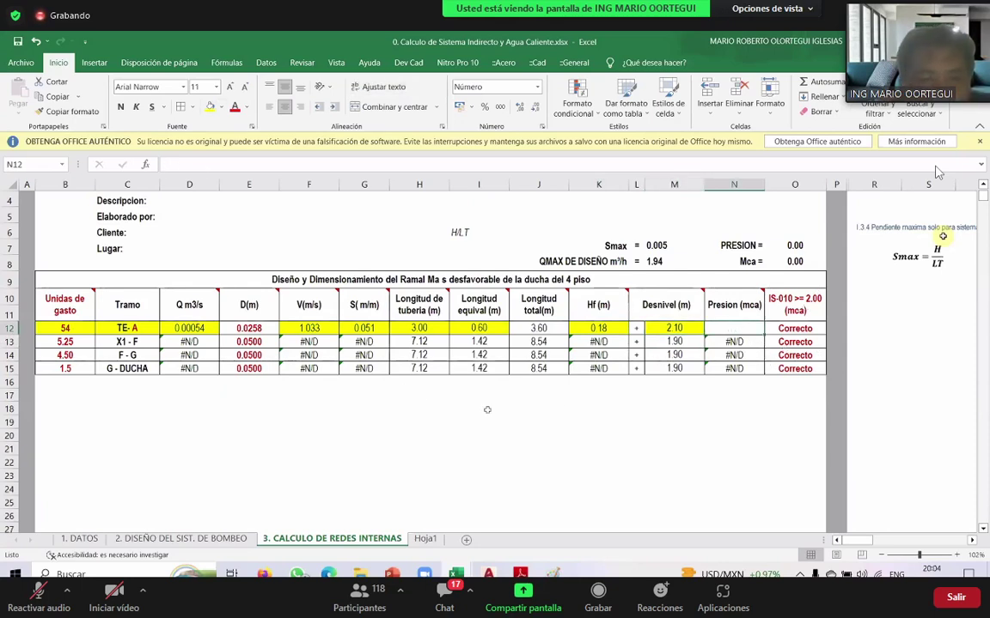
type("+")
key("Up")
key("Up")
key("Up")
key("Up")
key("Right")
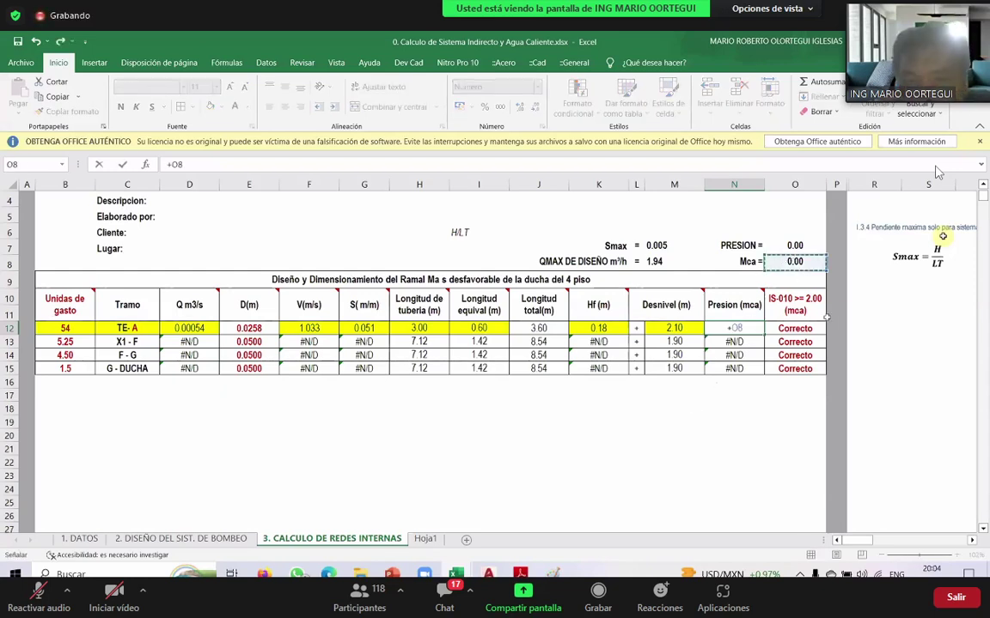
type("-")
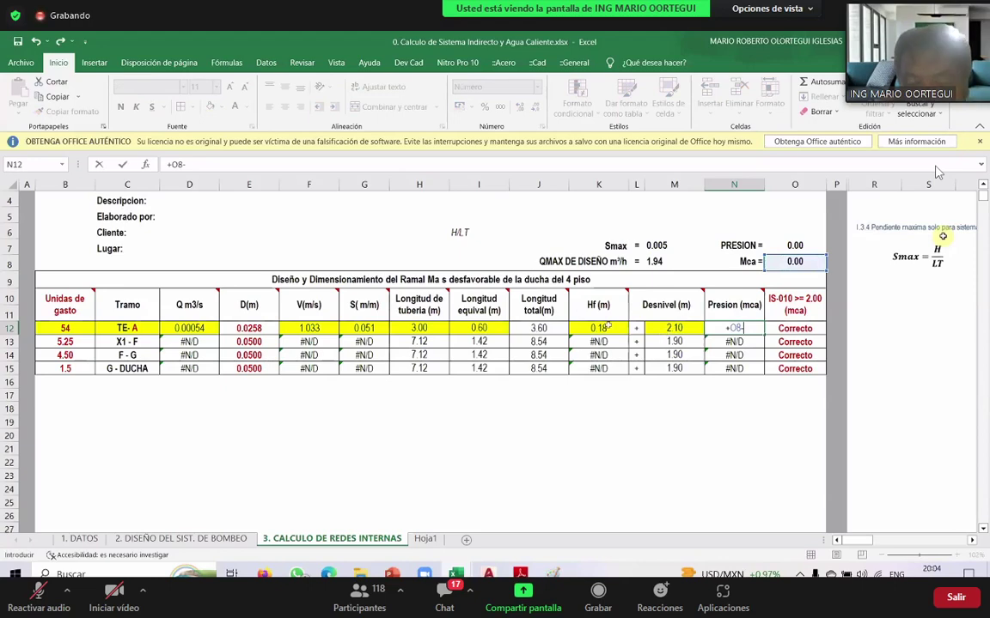
left_click(615, 327)
type("+")
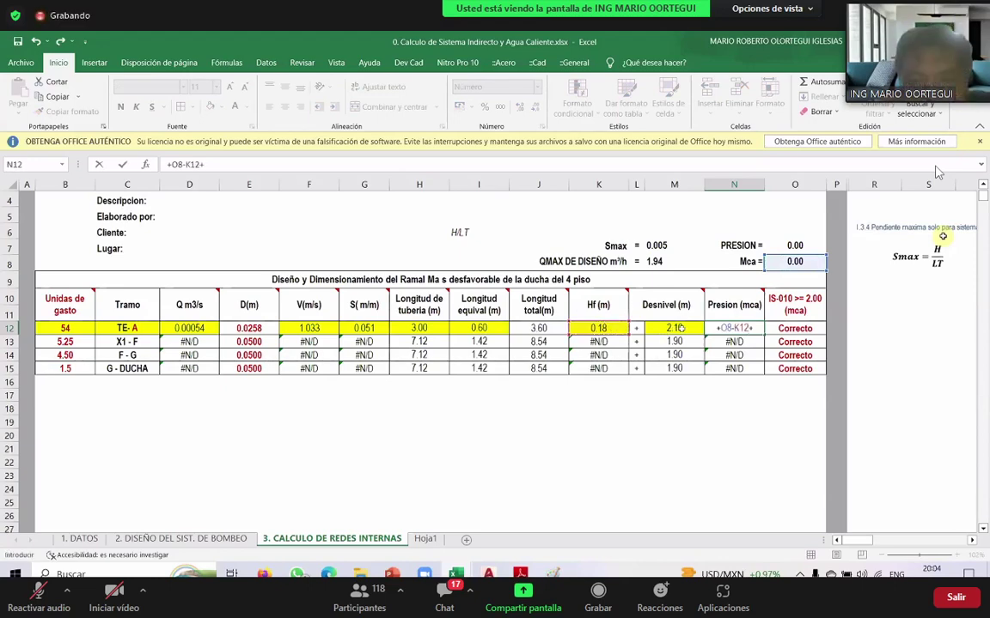
left_click(675, 328)
key("Return")
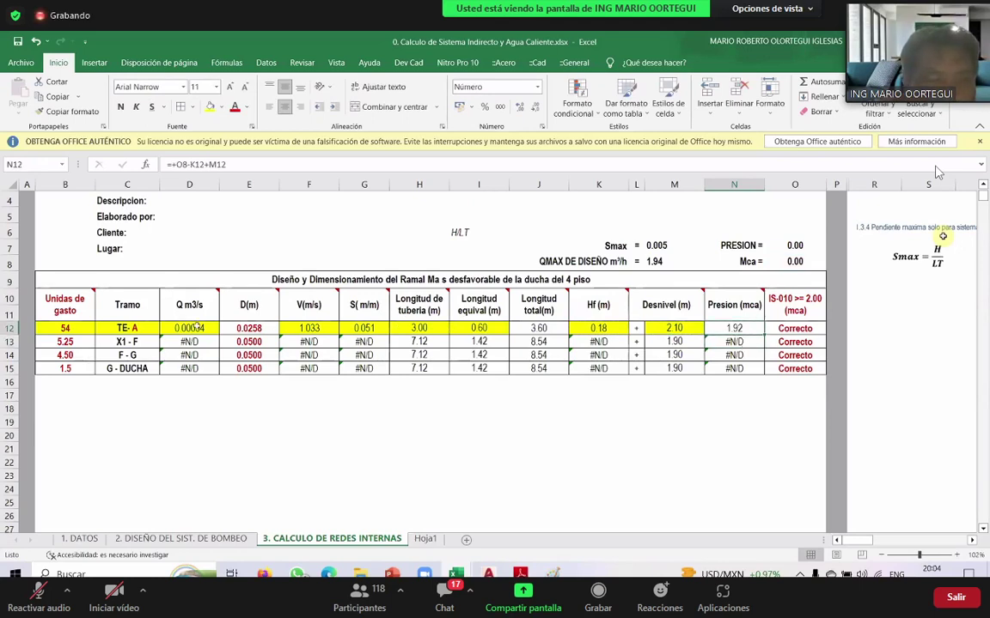
Round the consumption units to whole numbers: 6 for X1-F, 5 for F-G and 2 for G-DUCHA
left_click(80, 339)
type("6")
key("Return")
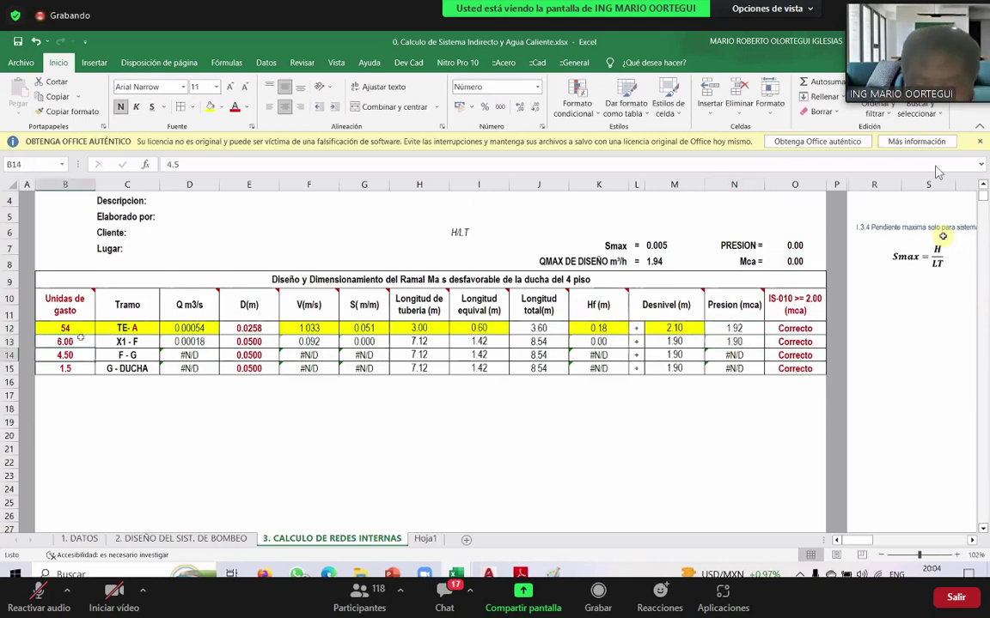
type("5")
key("Return")
type("1.5")
key("Return")
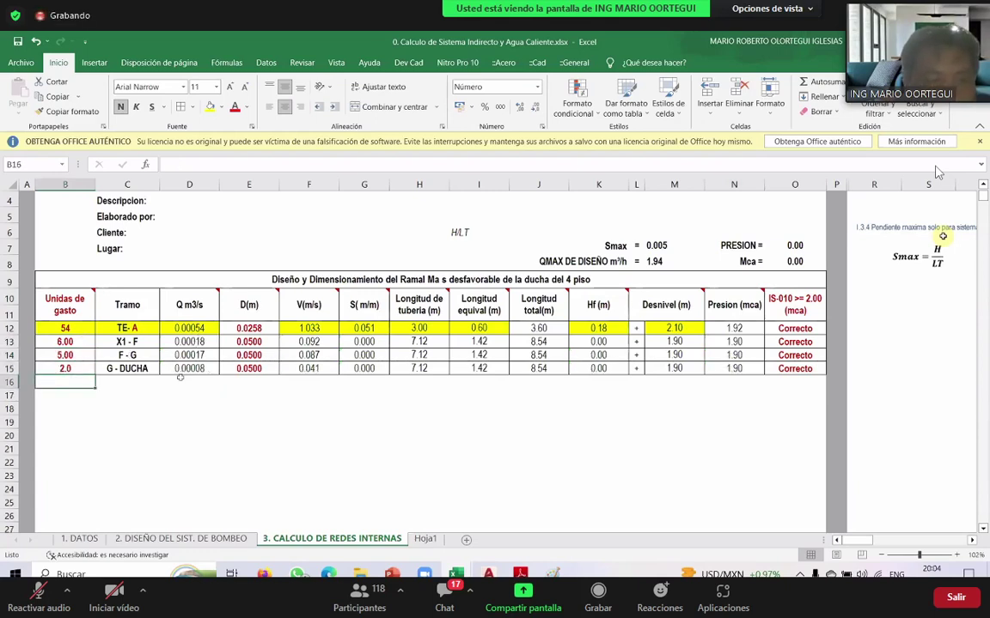
Highlight the flow cells of the X1-F, F-G and G-DUCHA rows in yellow
left_click_drag(189, 341, 202, 373)
key("F4")
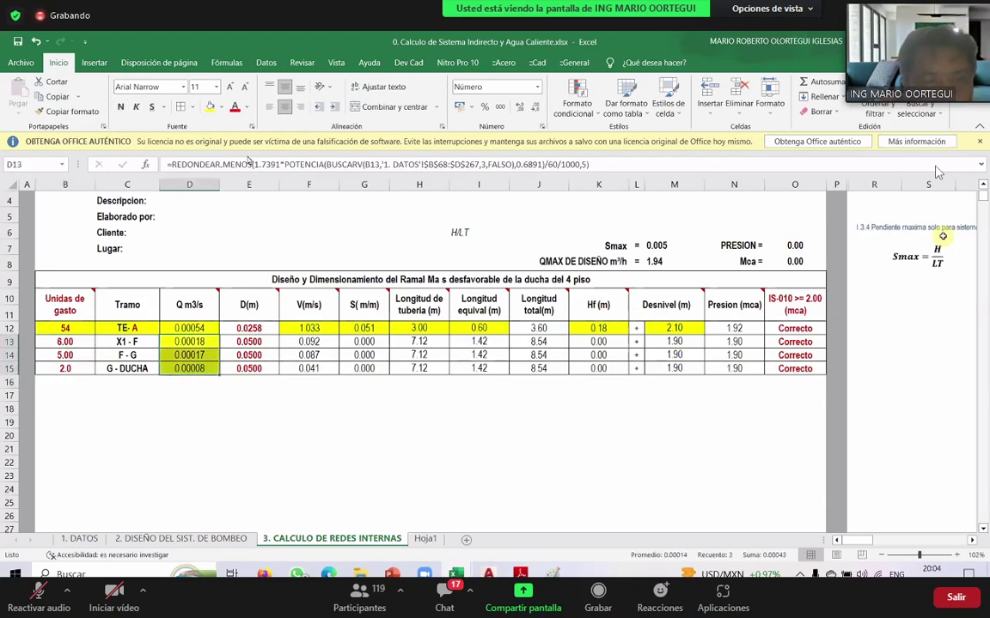
left_click(311, 430)
left_click(311, 355)
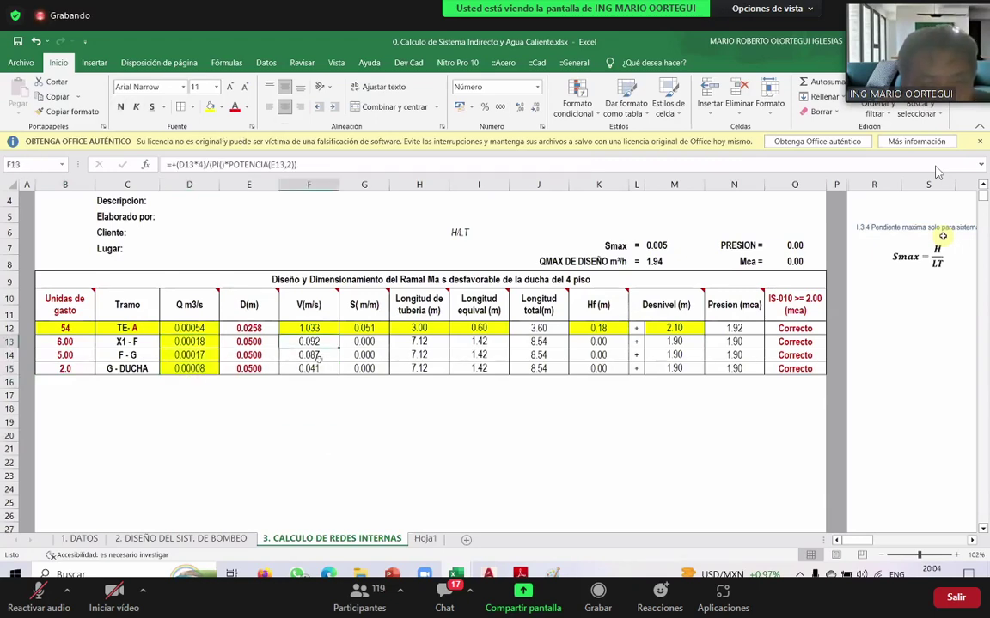
Set the X1-F pipe diameter to 0.0258 m
left_click(251, 342)
left_click(285, 343)
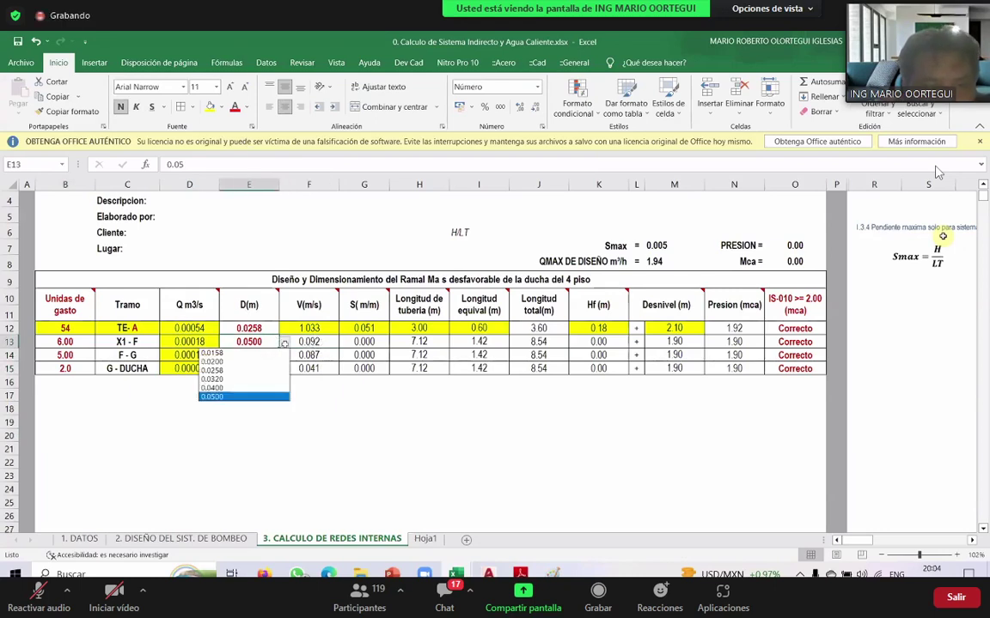
key("Up")
key("Up")
key("Up")
left_click(261, 369)
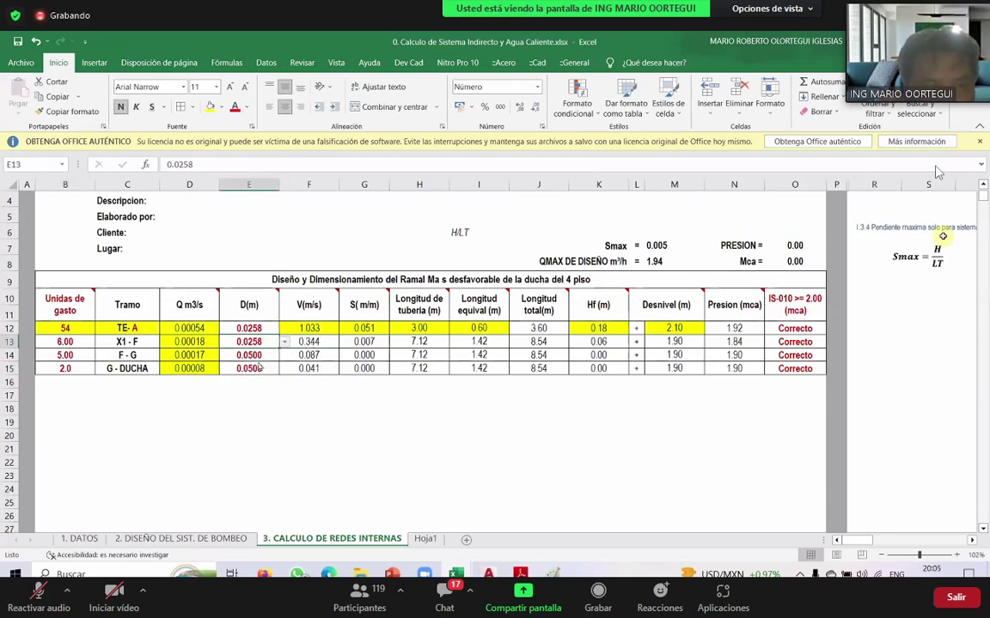
Try 0.0200 m for the X1-F pipe diameter, and settle on 0.0158 m
key("alt+Down")
key("Up")
key("Up")
key("Down")
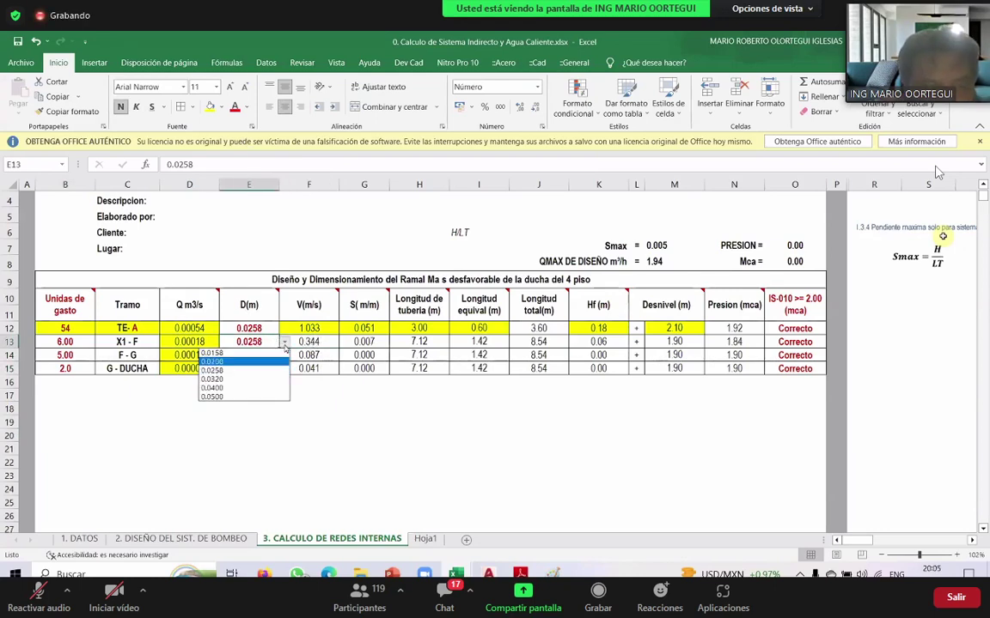
key("Return")
key("alt+Down")
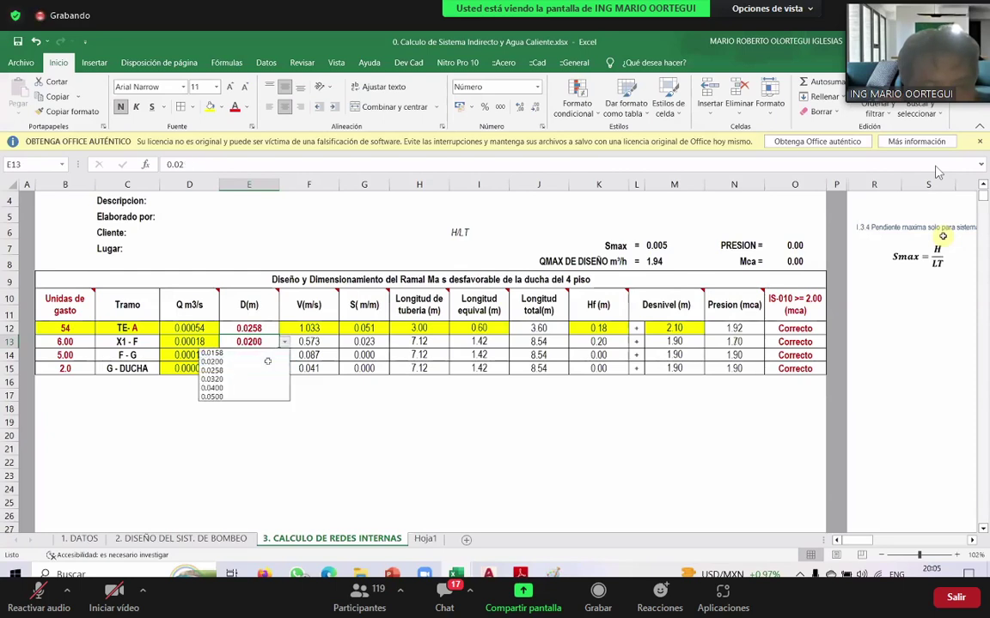
key("Up")
key("Return")
Set the F-G pipe diameter to 0.0158 m
key("Down")
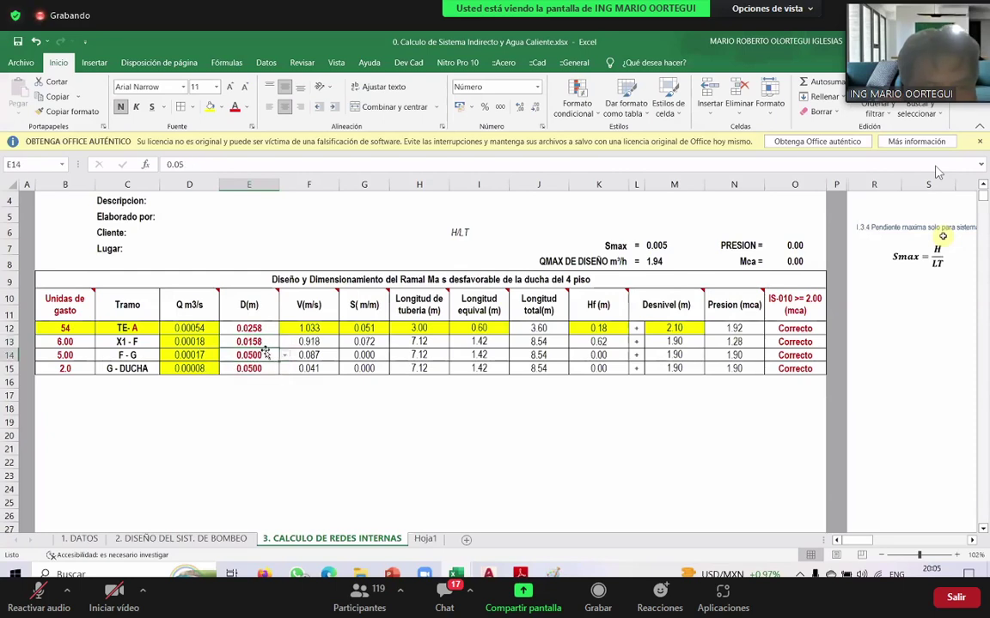
key("alt+Down")
key("Up")
key("Up")
key("Up")
key("Up")
key("Up")
key("Return")
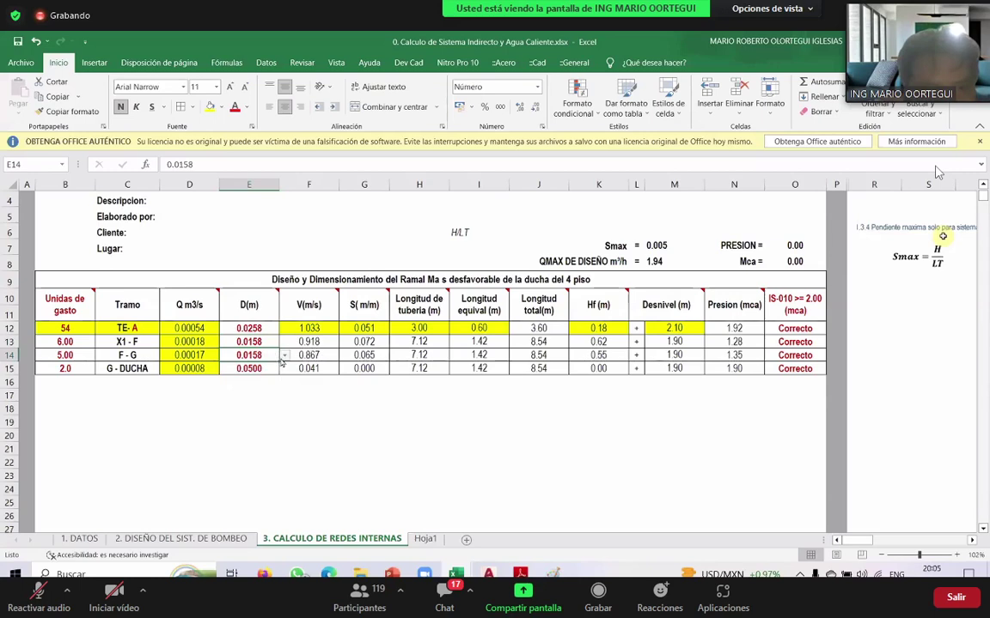
Set the G-DUCHA pipe diameter to 0.0158 m
key("Down")
key("alt+Down")
left_click(269, 380)
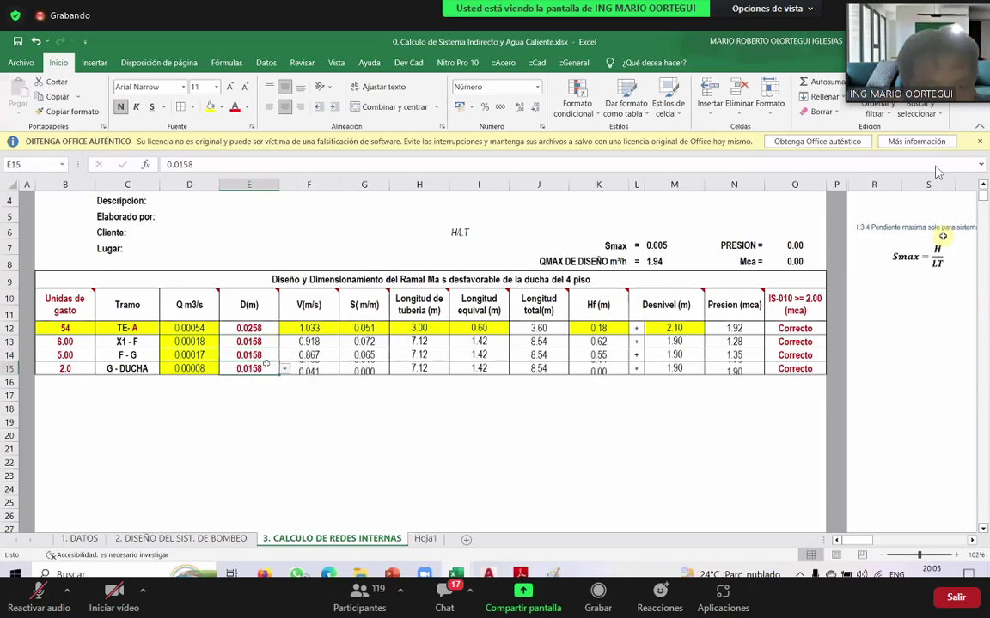
Change the consumption units of the G-DUCHA section to 3
key("Left")
key("Left")
key("Left")
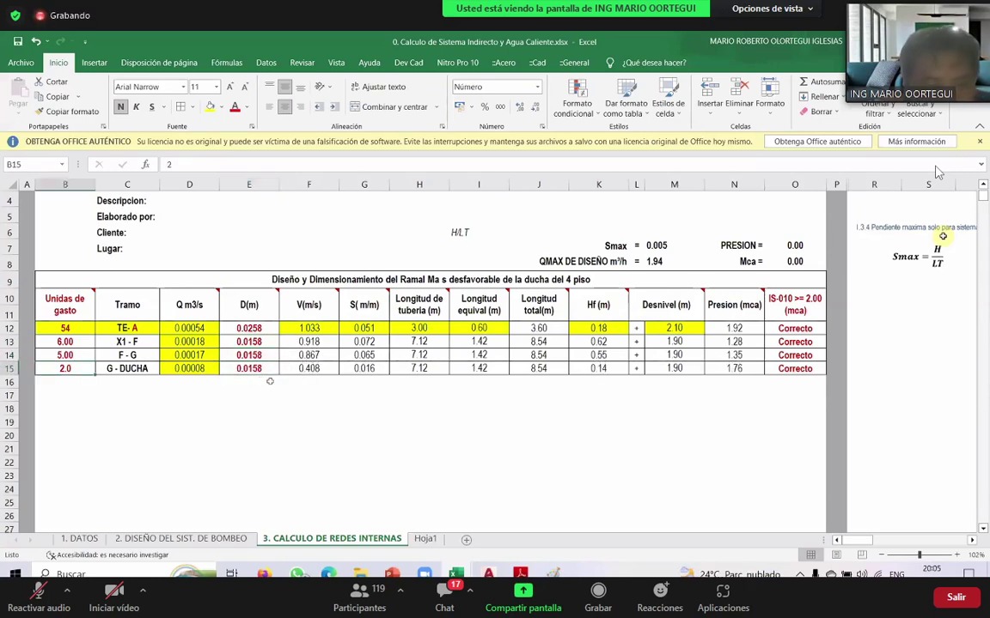
type("3")
key("Return")
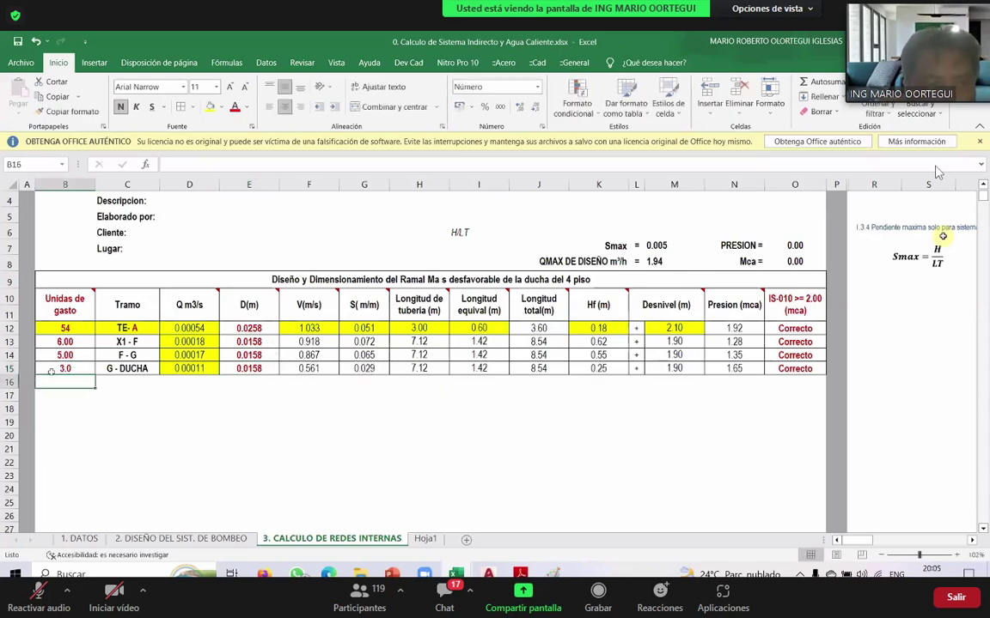
Try a 0.0200 m diameter for the F-G section and return it to 0.0158 m
left_click(262, 356)
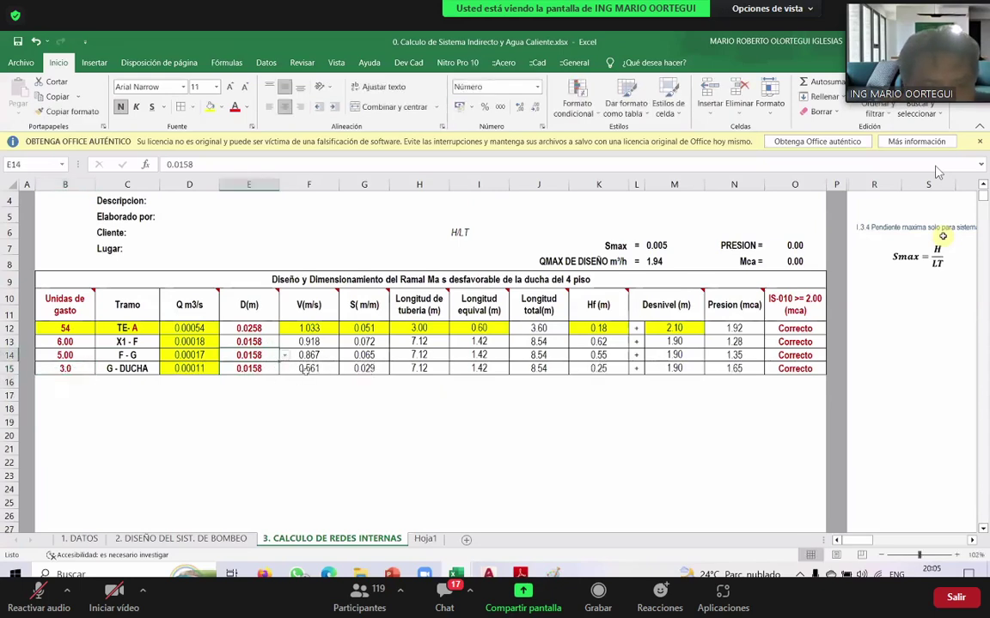
left_click(284, 355)
left_click(256, 367)
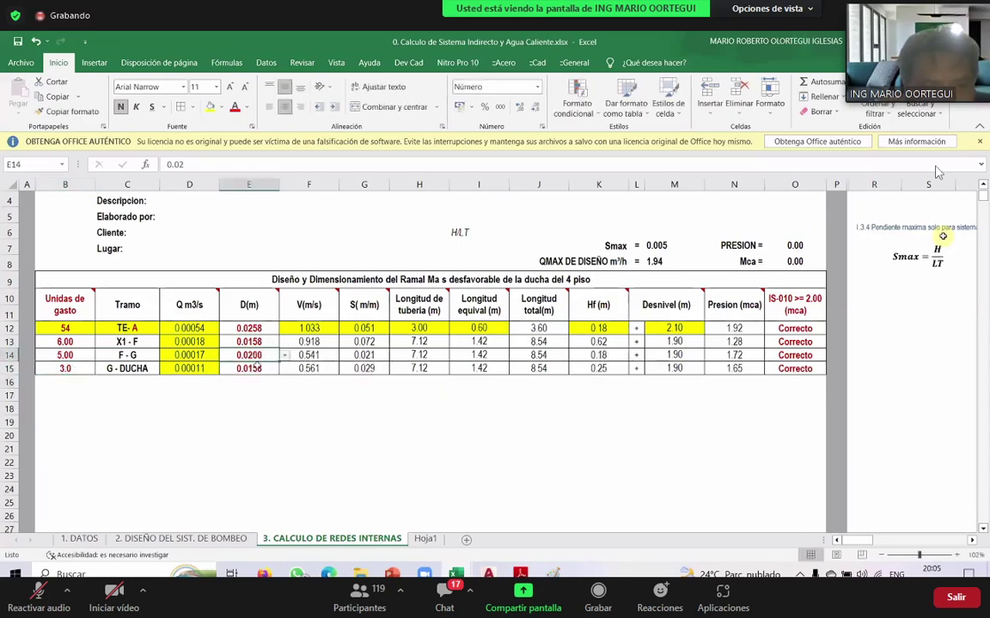
left_click(285, 355)
left_click(264, 369)
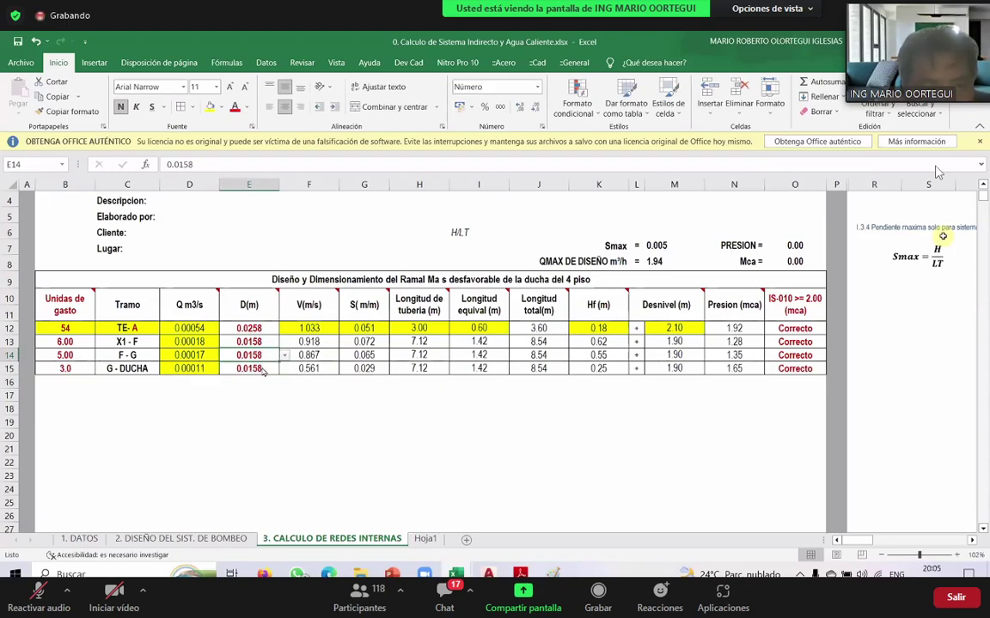
Try a diameter of 0.0320 m for the TE-A section and 0.0200 m for the X1-F section
left_click(249, 328)
left_click(285, 328)
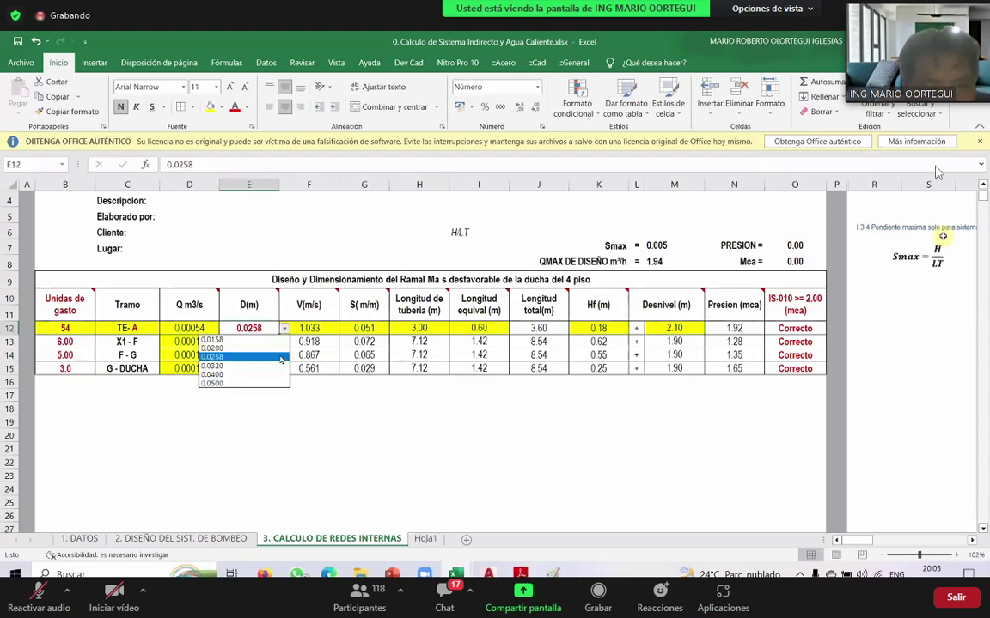
left_click(268, 368)
left_click(268, 343)
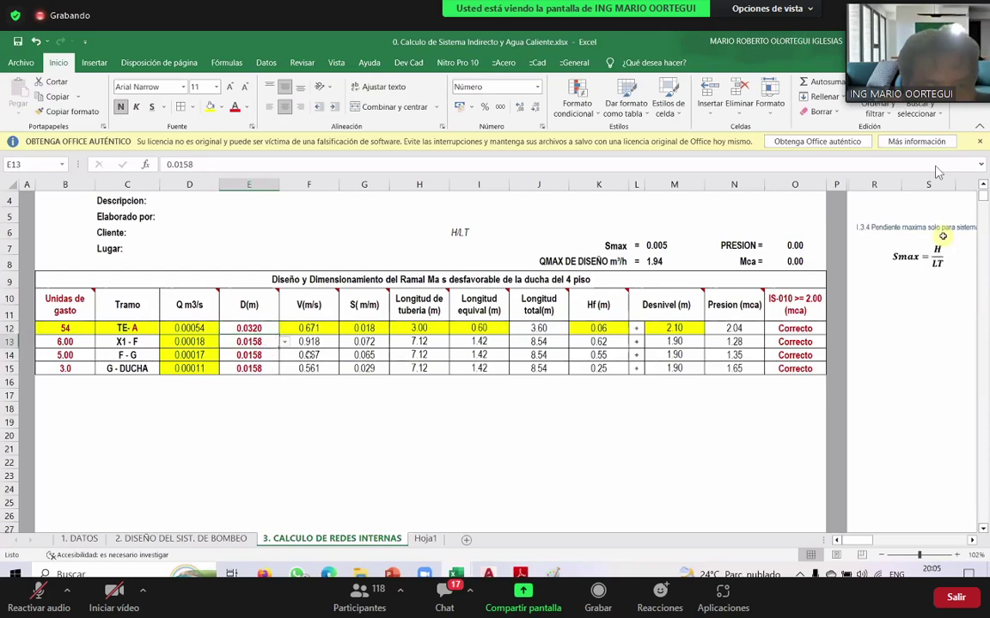
left_click(284, 341)
key("Return")
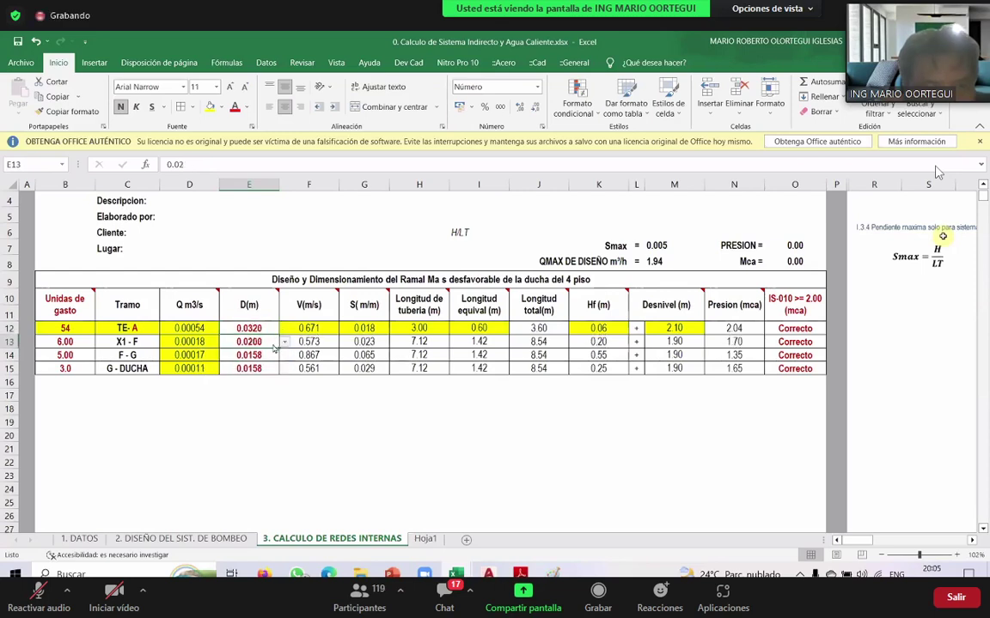
left_click(281, 342)
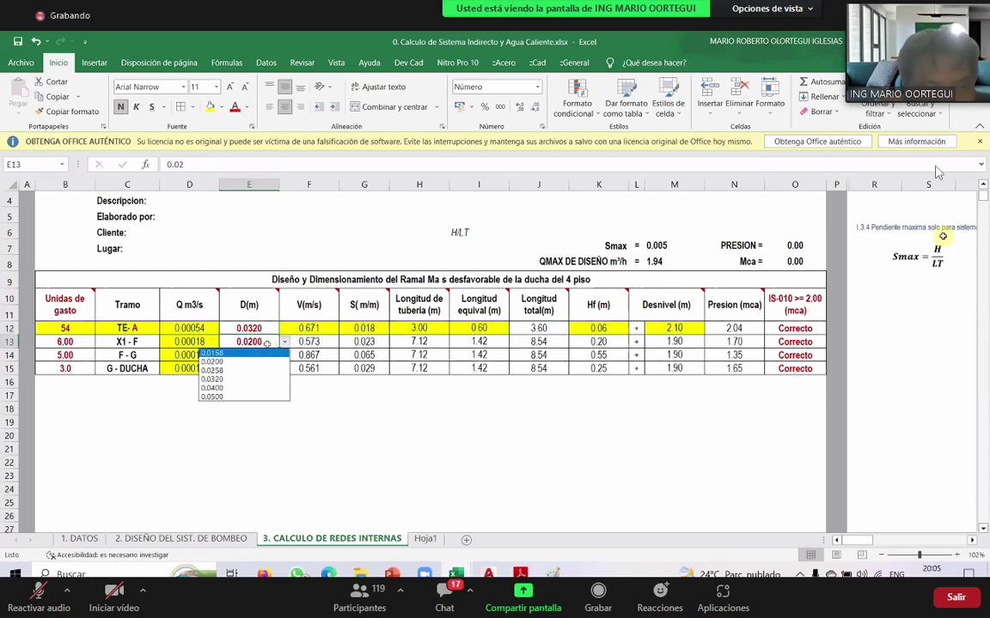
key("Escape")
Try diameters of 0.0400 m and 0.0200 m for the TE-A section, and return it to 0.0258 m
key("Up")
key("alt+Down")
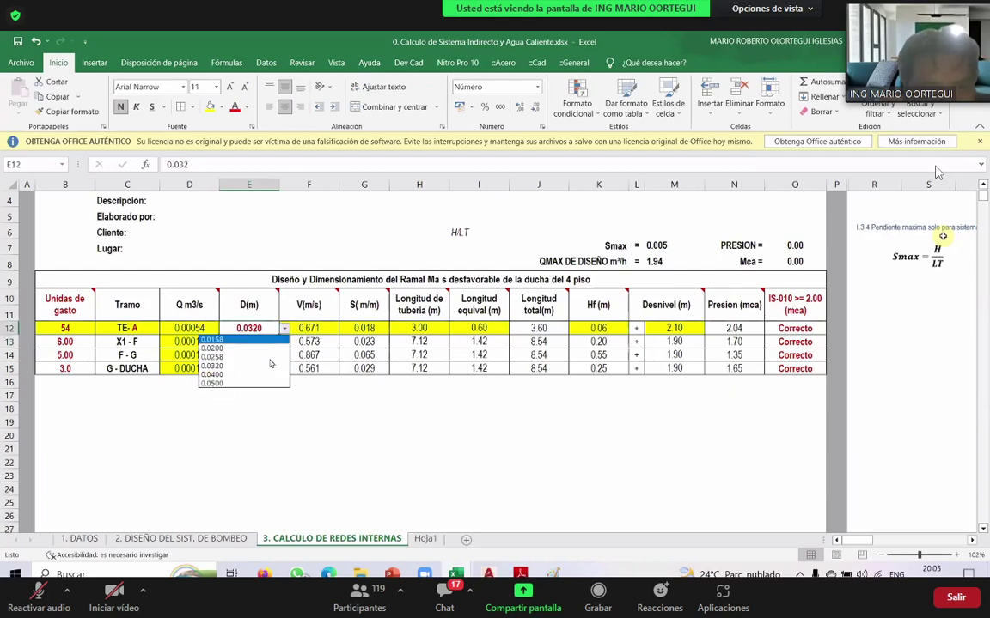
key("Down")
key("Down")
key("Down")
key("Down")
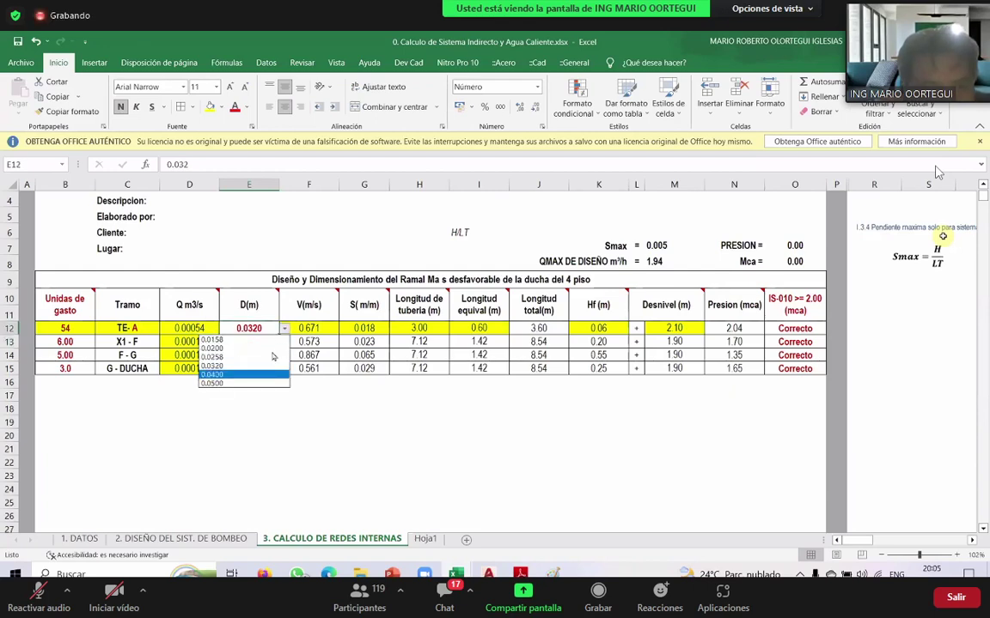
key("Return")
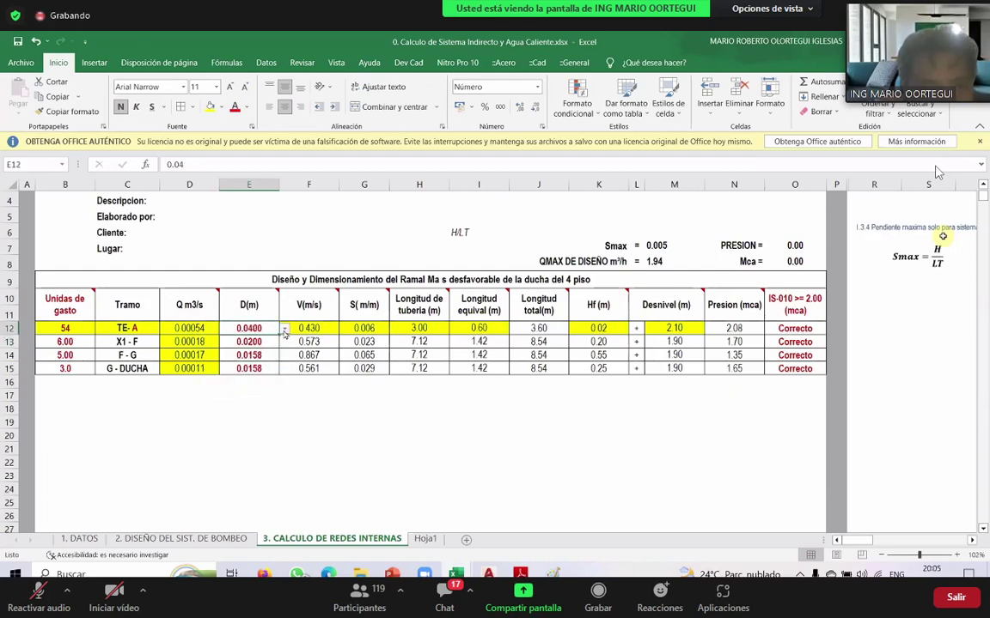
key("alt+Down")
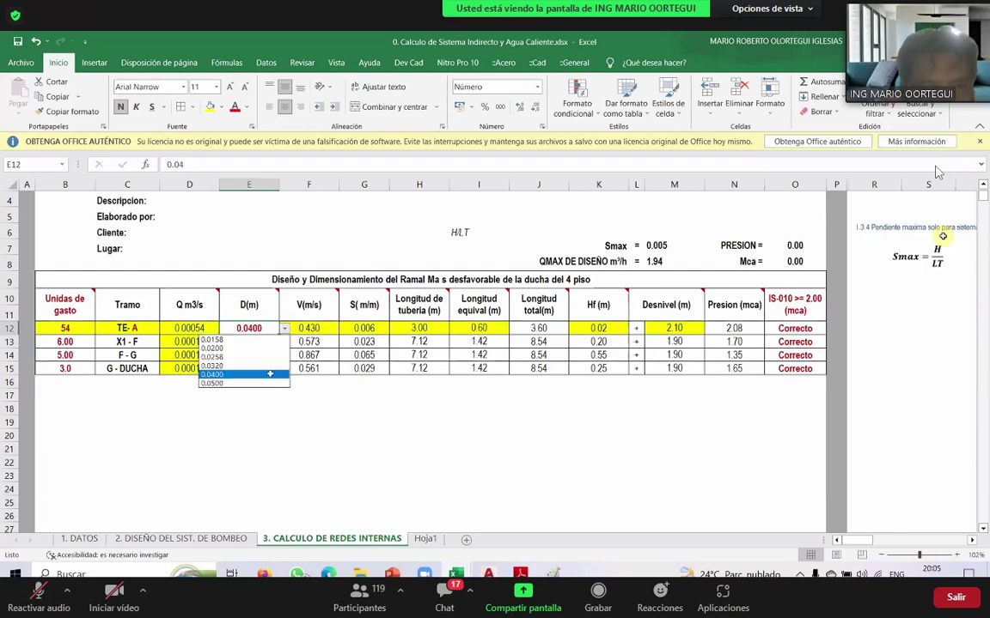
key("Return")
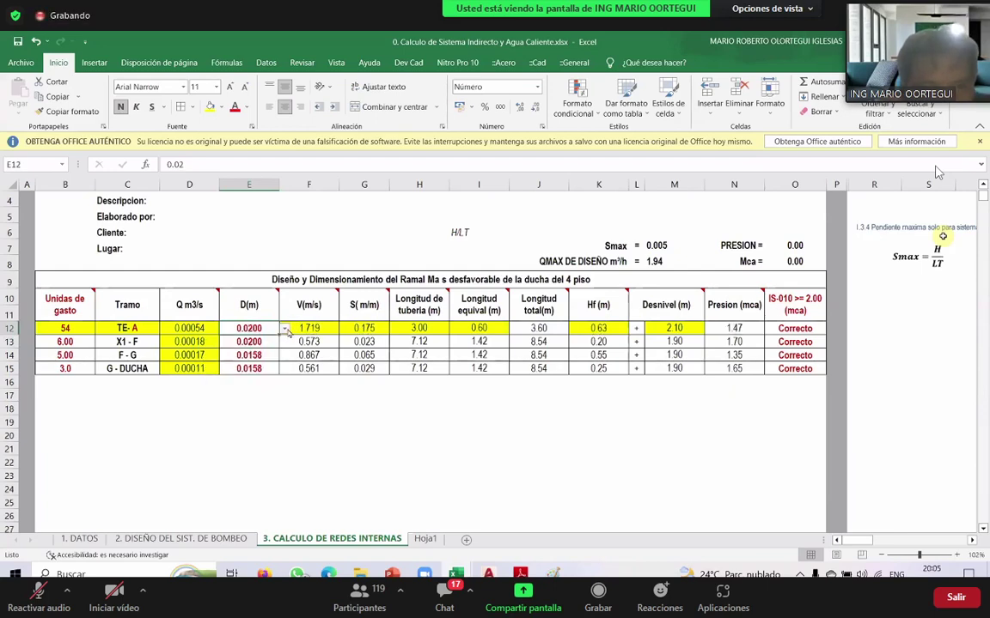
left_click(284, 331)
left_click(254, 358)
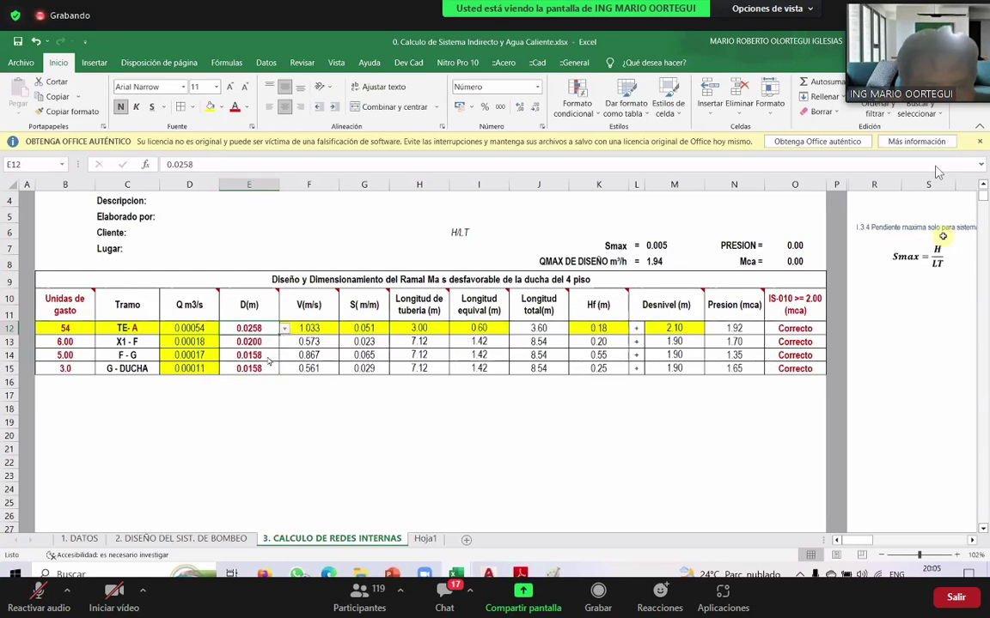
Keep the X1-F diameter at 0.0200 m and try 0.0200 m for the F-G section as well
left_click(264, 341)
left_click(283, 341)
left_click(274, 345)
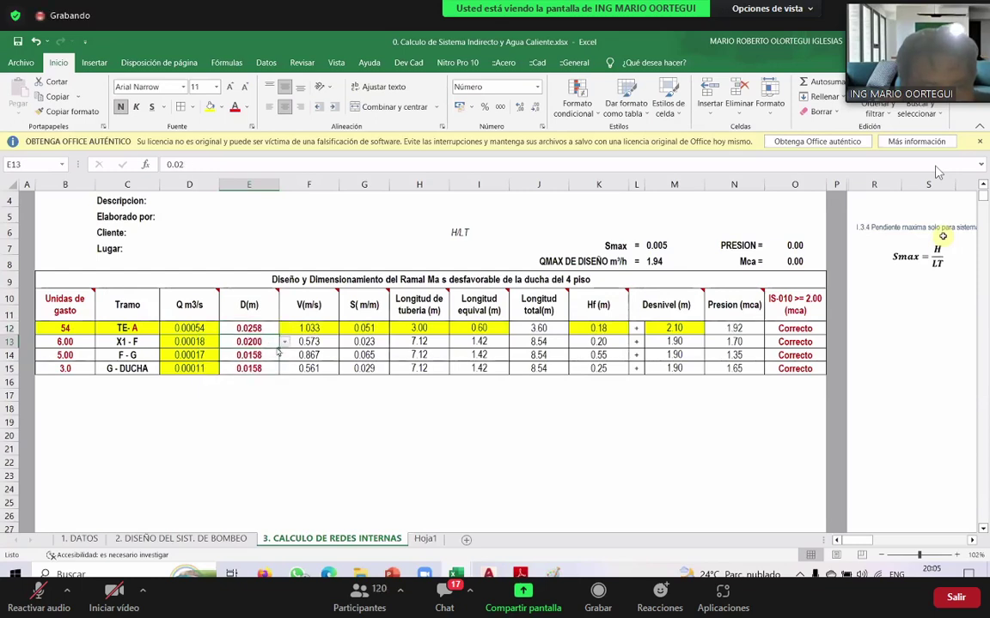
left_click(265, 360)
left_click(284, 355)
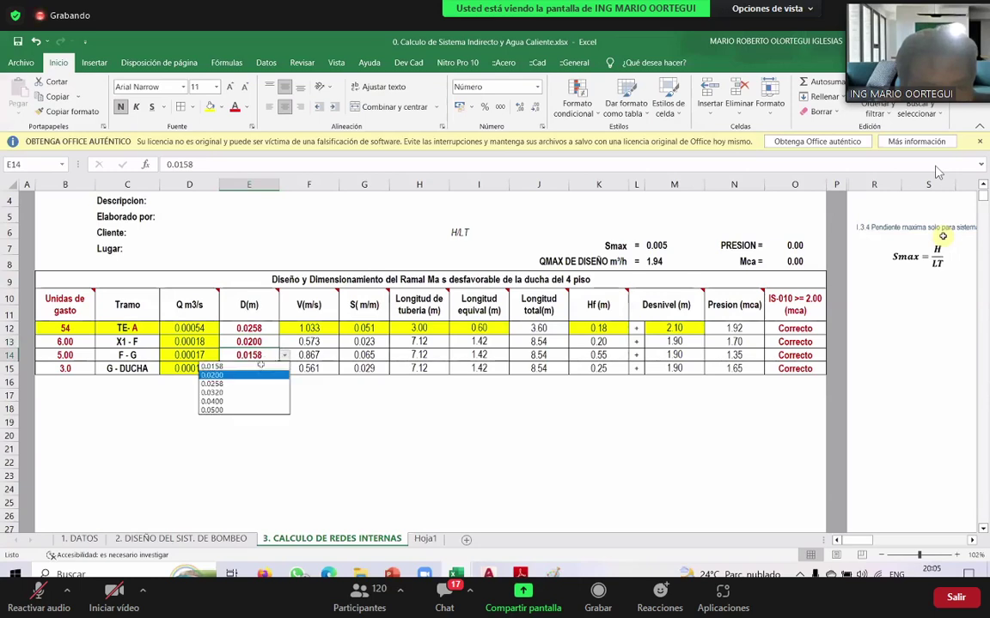
left_click(219, 387)
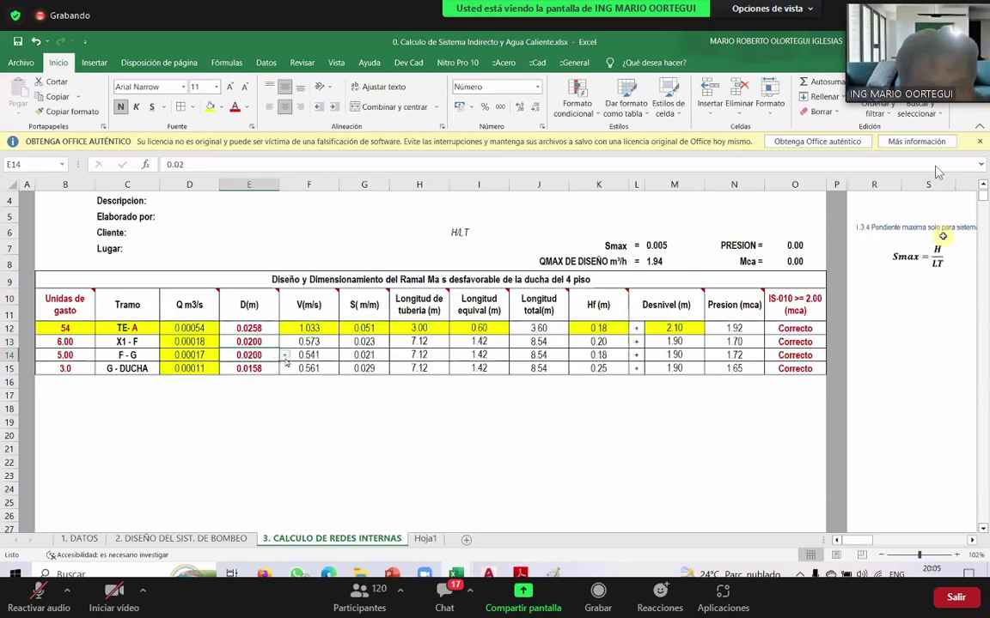
Return the X1-F and F-G pipe diameters to 0.0158 m
left_click(266, 342)
left_click(286, 342)
left_click(268, 366)
left_click(273, 355)
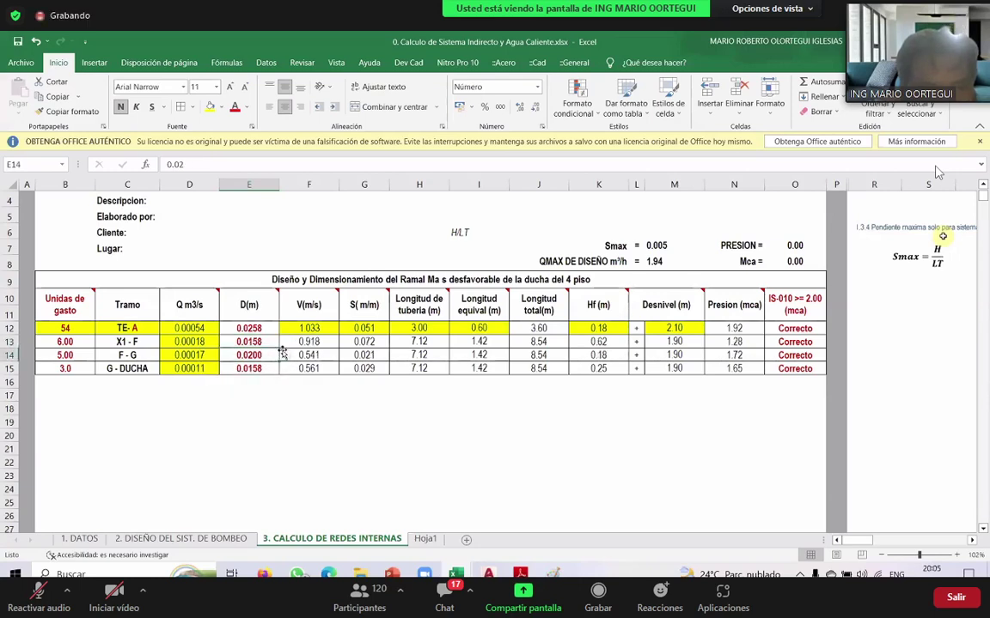
left_click(283, 354)
left_click(265, 379)
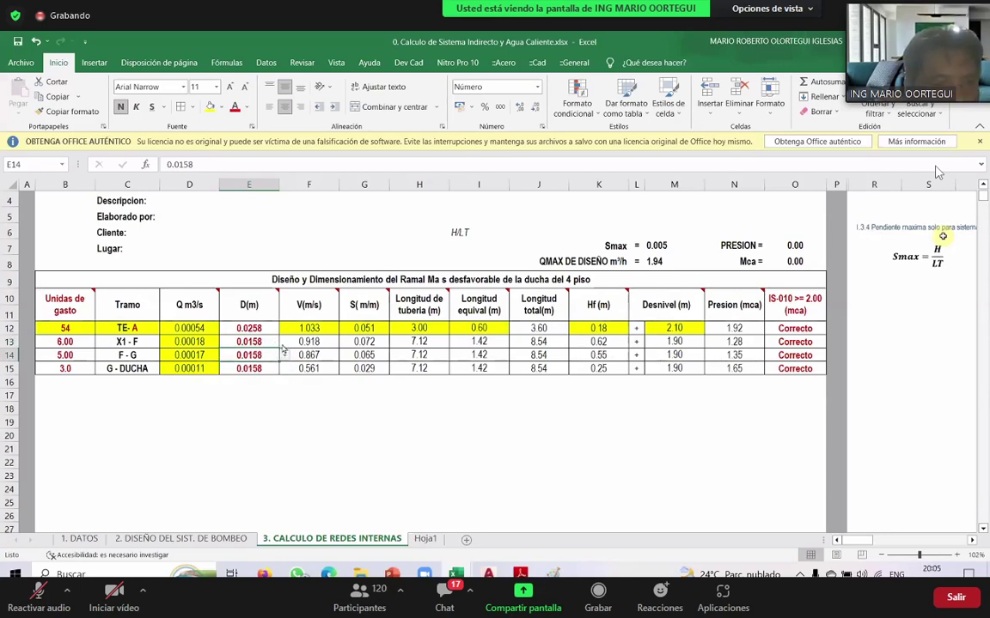
Set the pipe length of the X1-F, F-G and G-DUCHA sections to 1 m each
left_click_drag(65, 342, 65, 368)
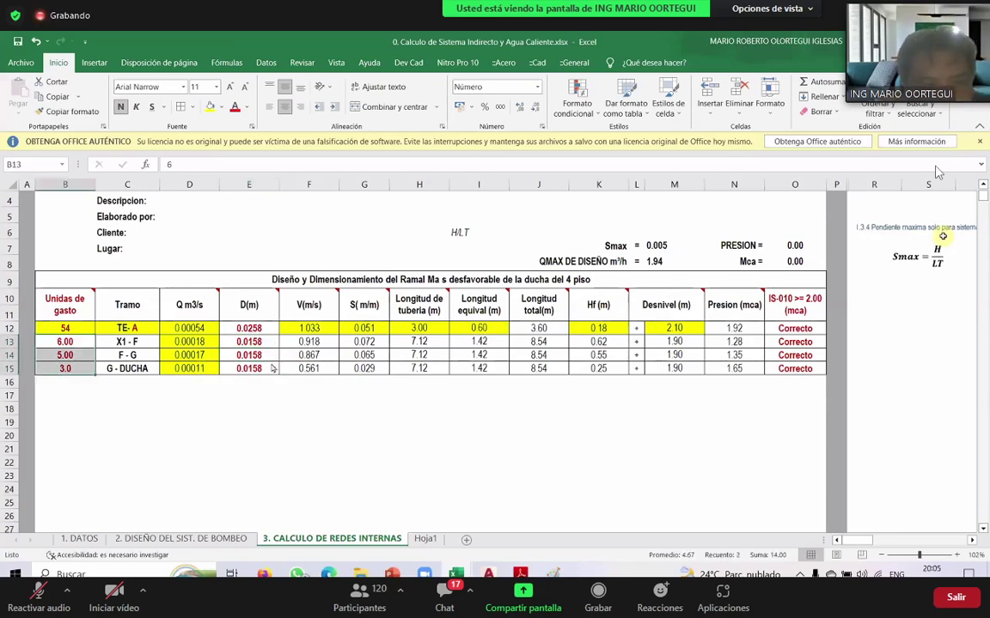
left_click(308, 355)
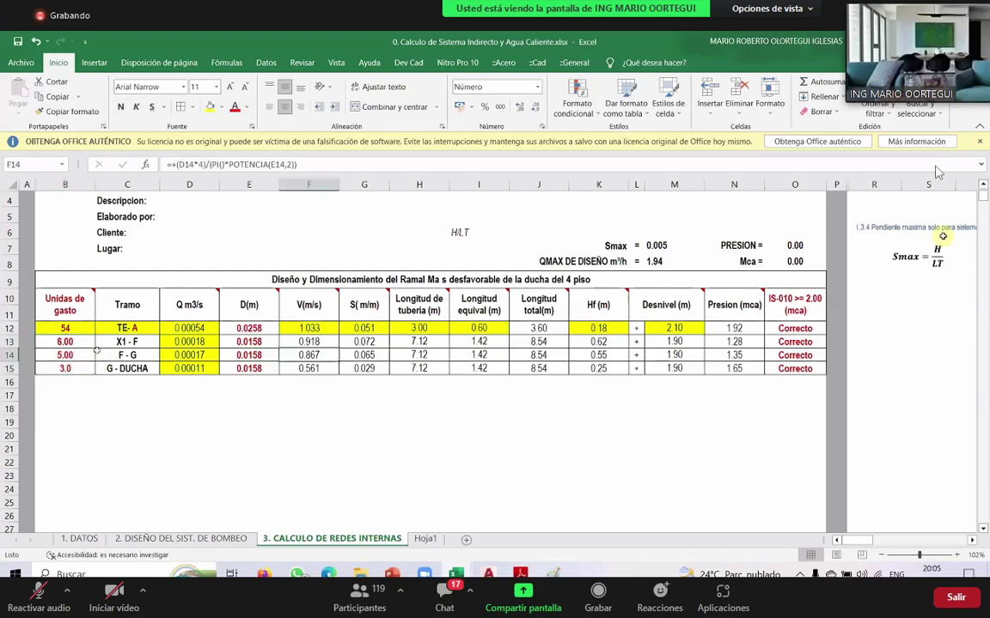
left_click(420, 342)
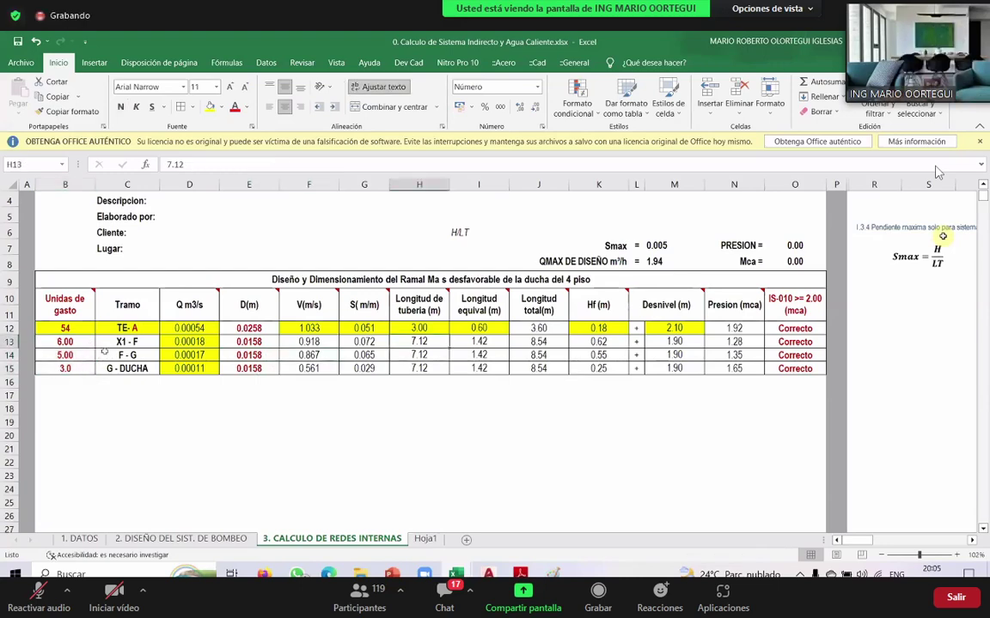
type("1")
key("Return")
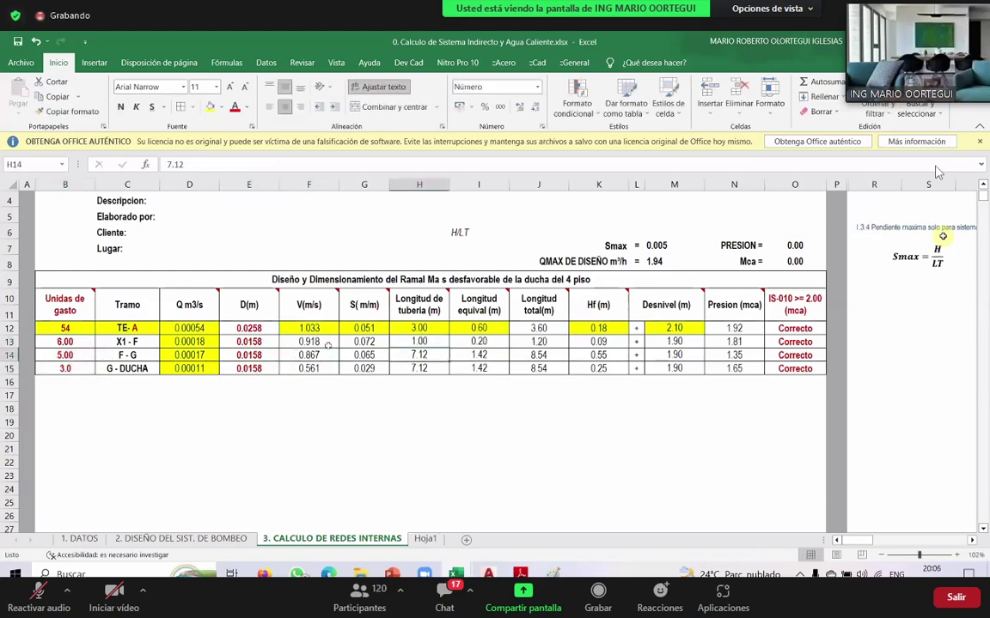
type("1")
key("Return")
type("1")
key("Return")
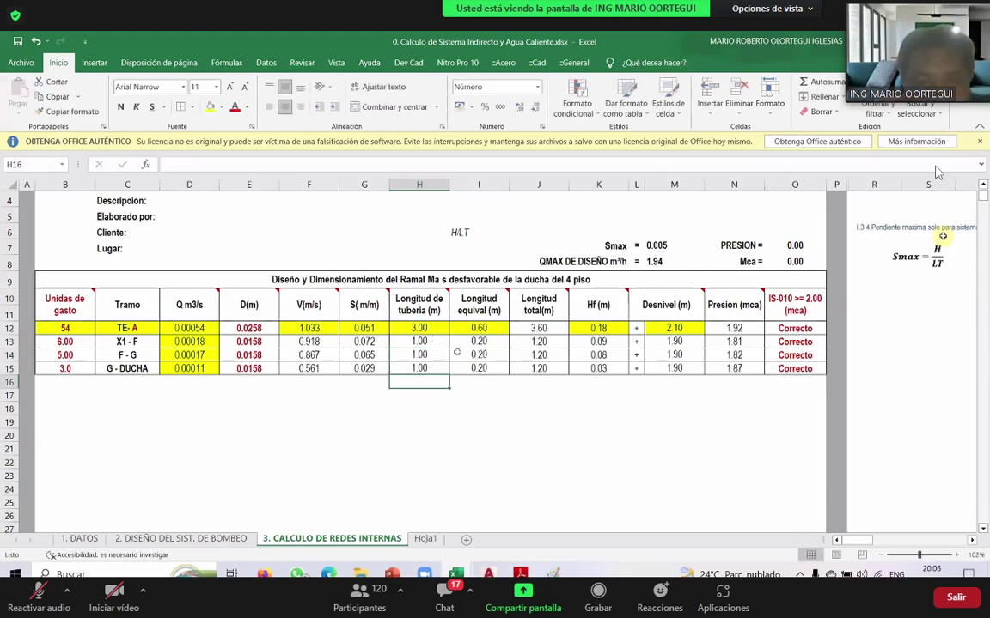
Set the X1-F pressure formula to the TE-A pressure minus its own head loss plus its level difference (+N12-K13+M13)
left_click_drag(599, 328, 598, 368)
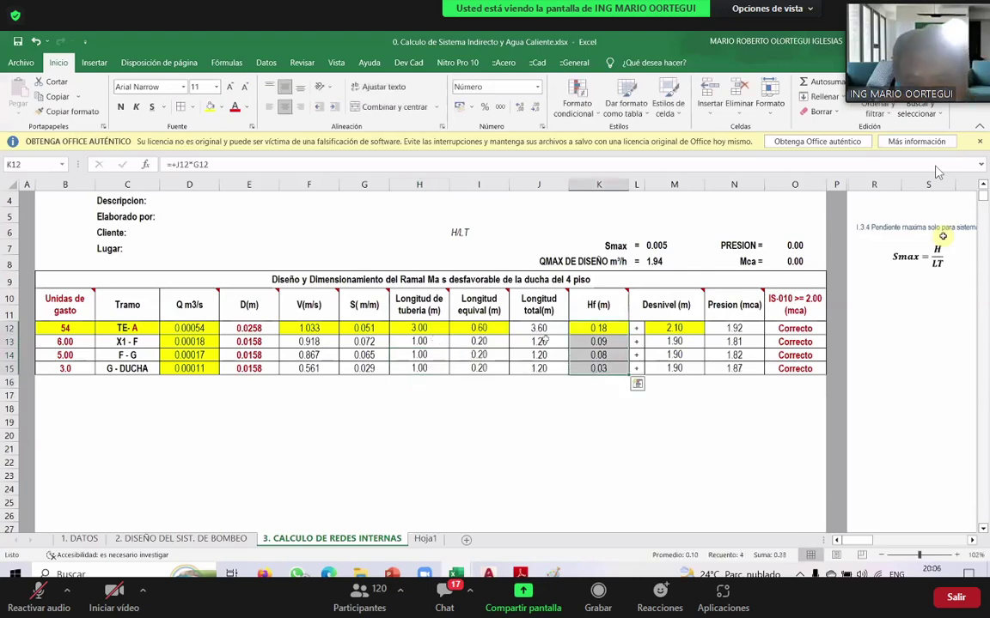
left_click(733, 342)
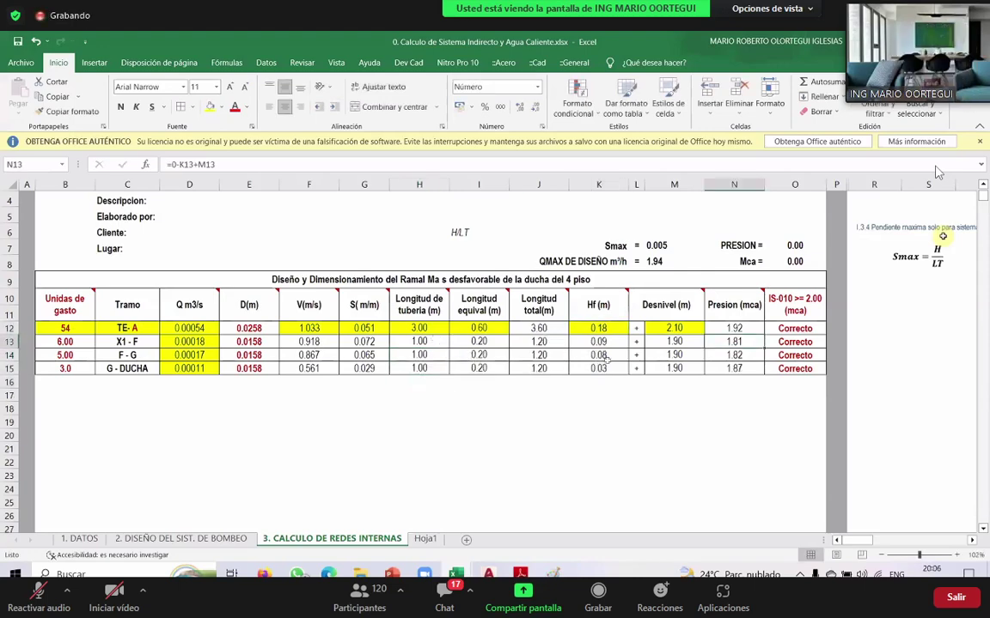
type("+")
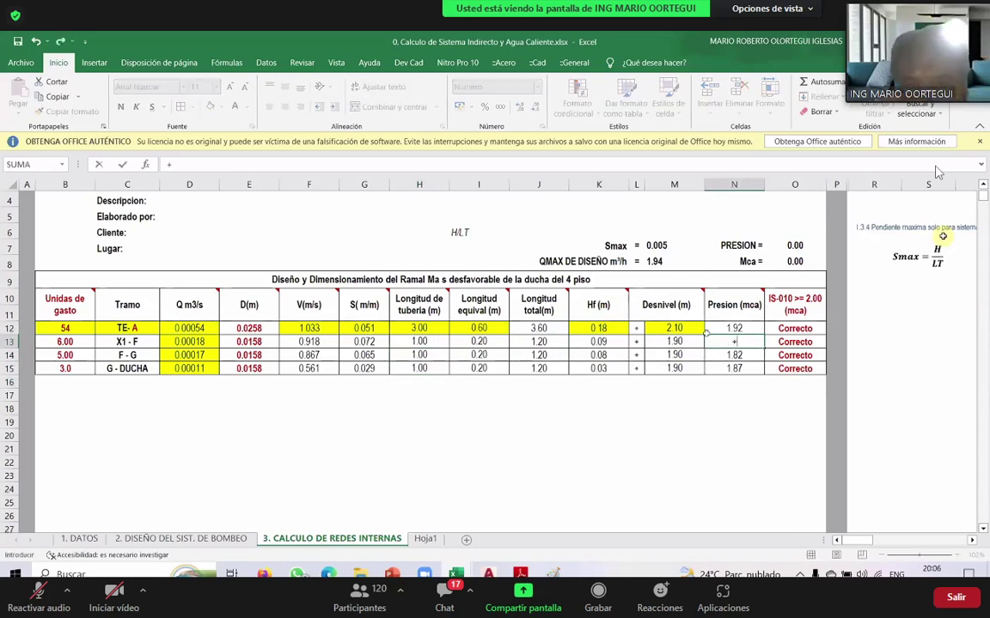
left_click(734, 328)
type("-")
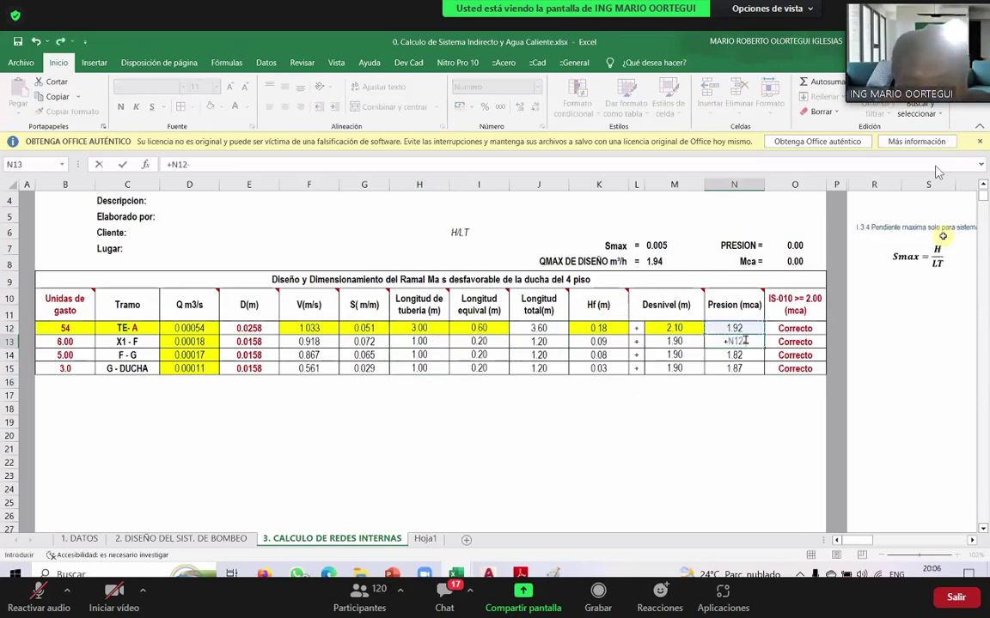
left_click(599, 342)
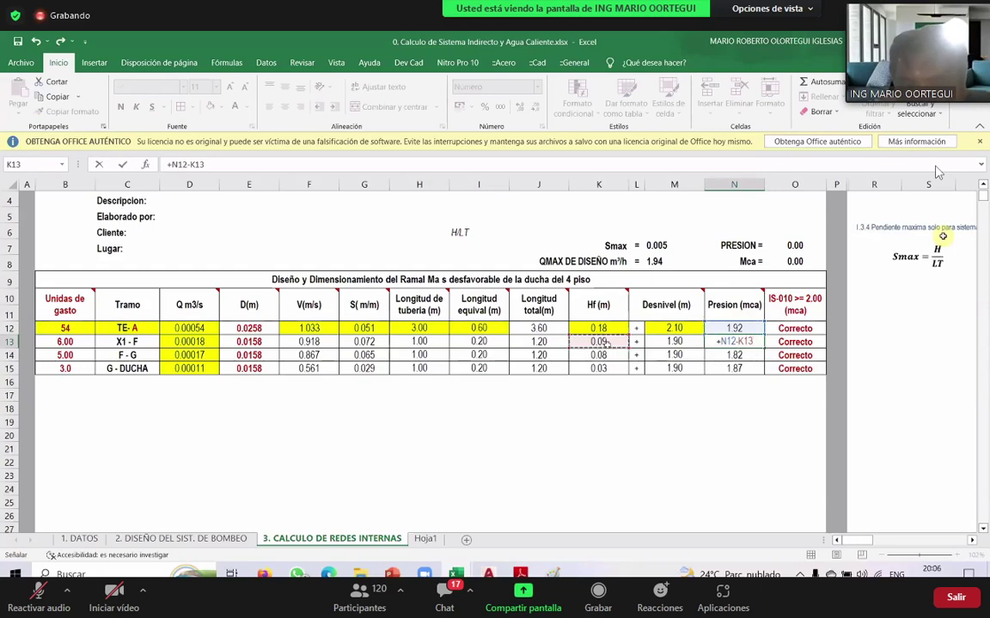
type("+")
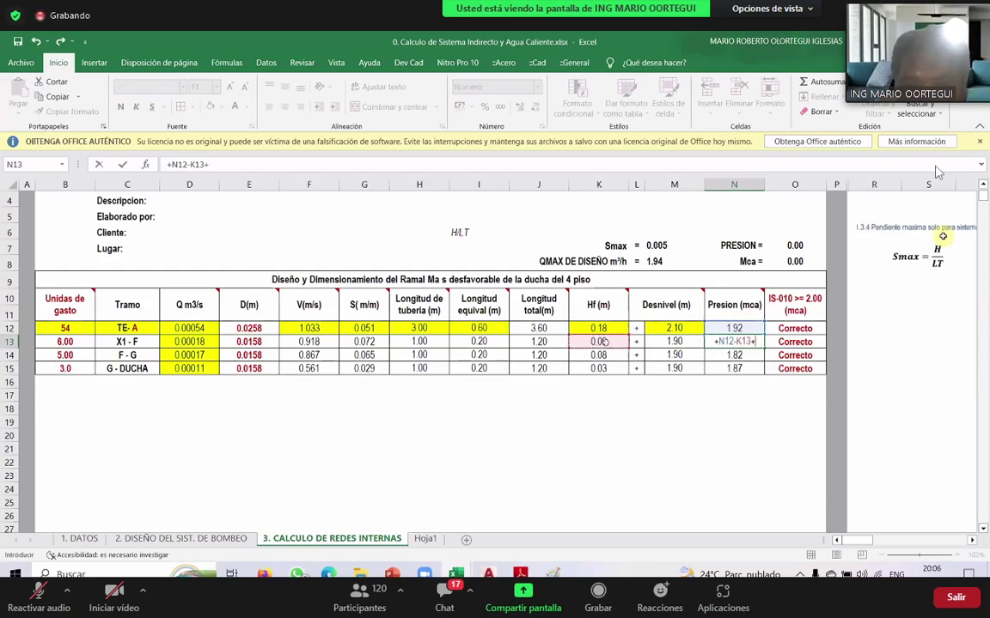
left_click(662, 340)
key("Return")
Set the level difference of the X1-F and F-G sections to 0 m each
left_click(671, 341)
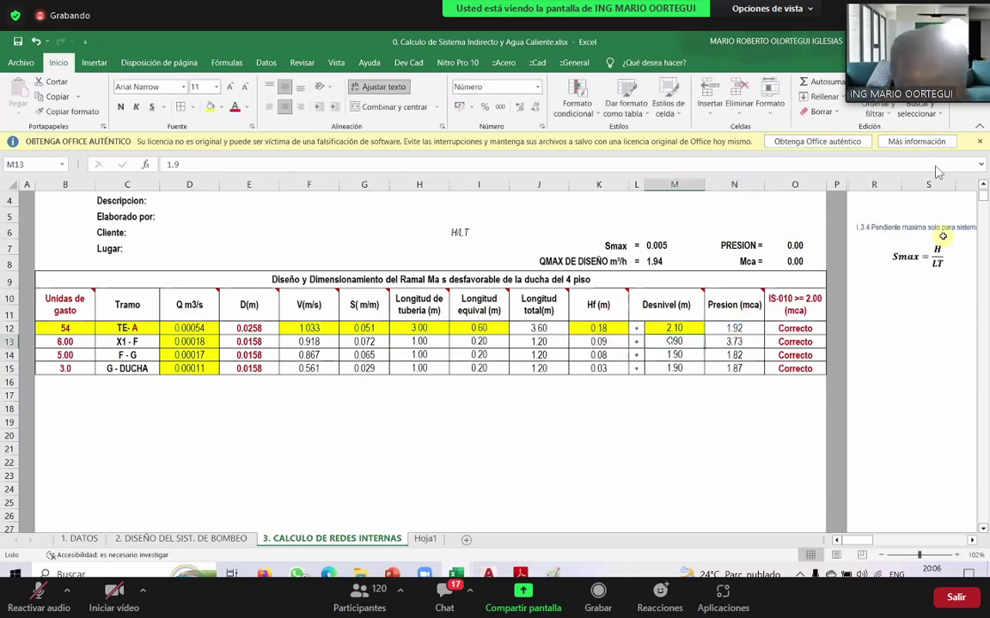
type("0")
key("Return")
type("0")
key("Return")
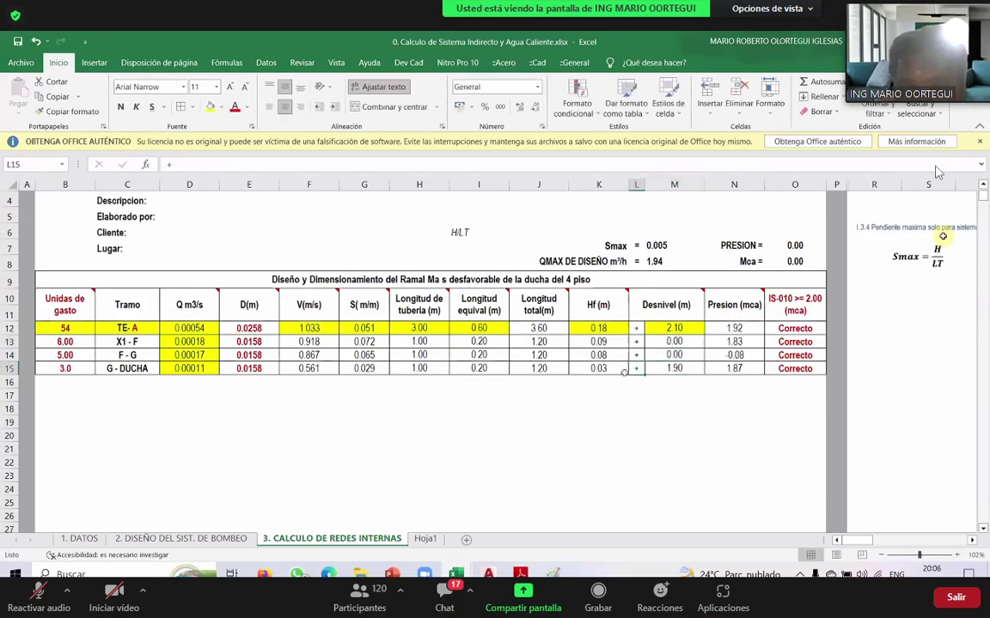
Change the G-DUCHA section's level difference sign to minus and set its value to 2 m
left_click(637, 379)
left_click(657, 367)
type("2")
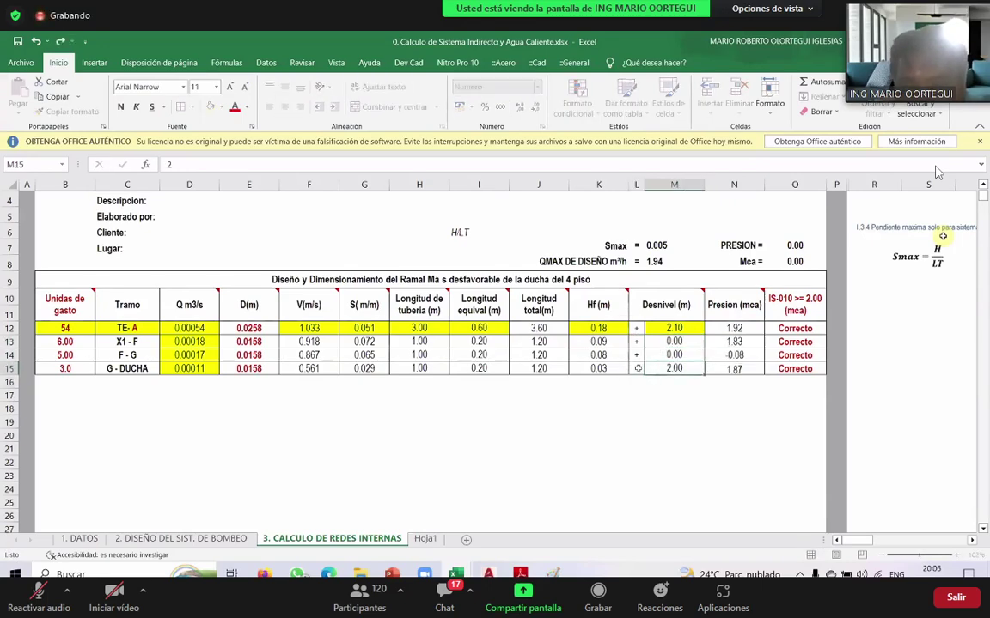
key("Return")
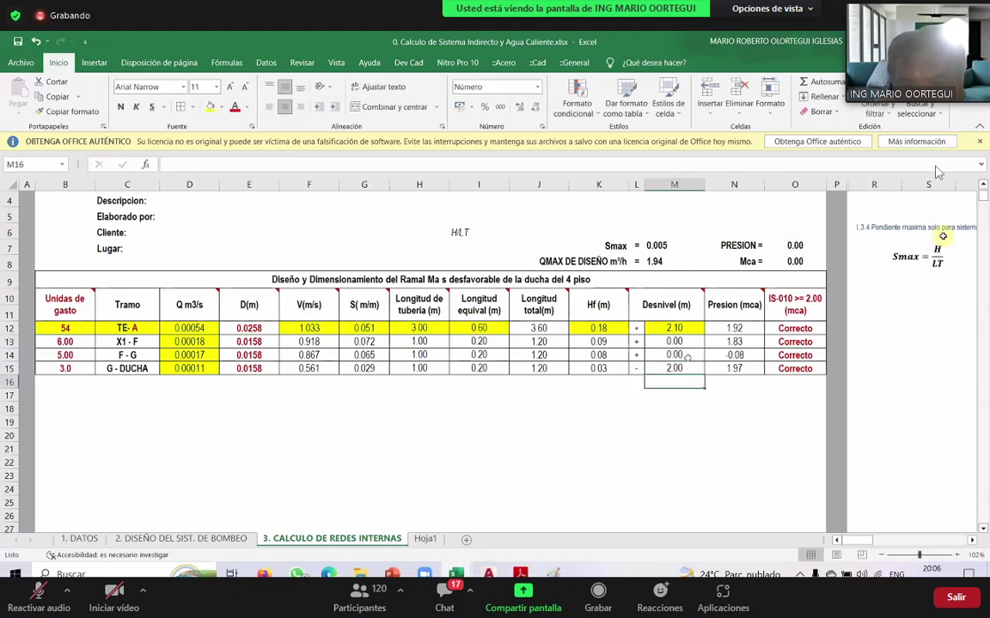
Set the F-G pressure formula to the X1-F pressure minus its own head loss plus its level difference (+N13-K14+M14)
left_click(735, 354)
type("+")
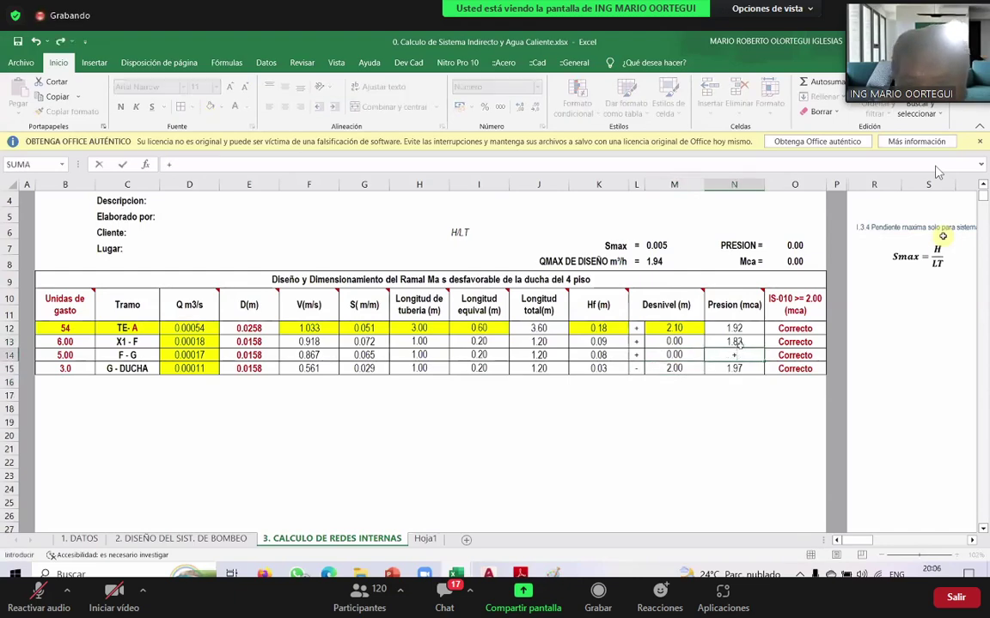
left_click(738, 342)
type("-")
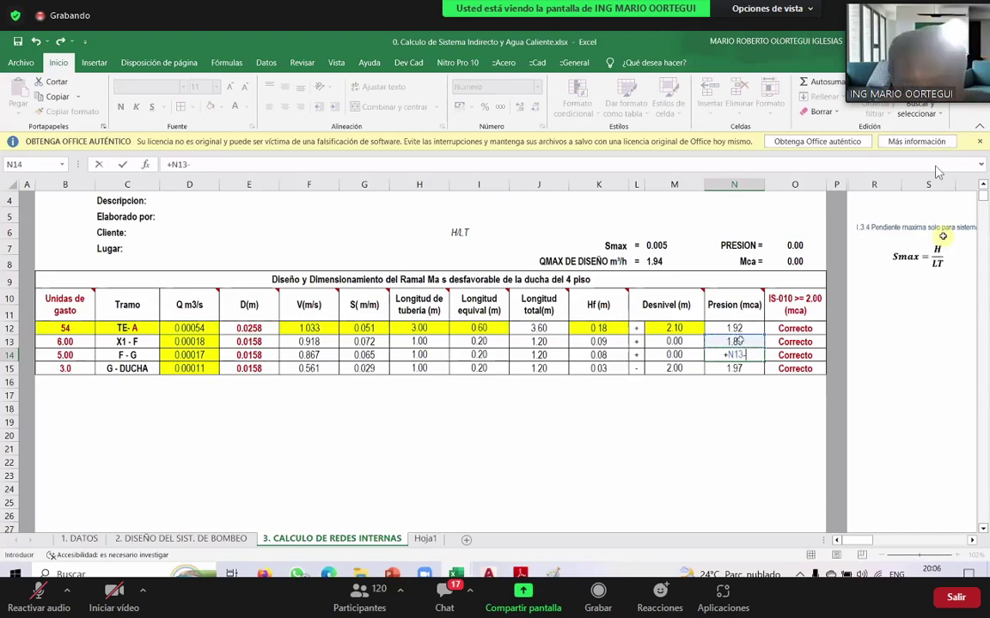
left_click(598, 355)
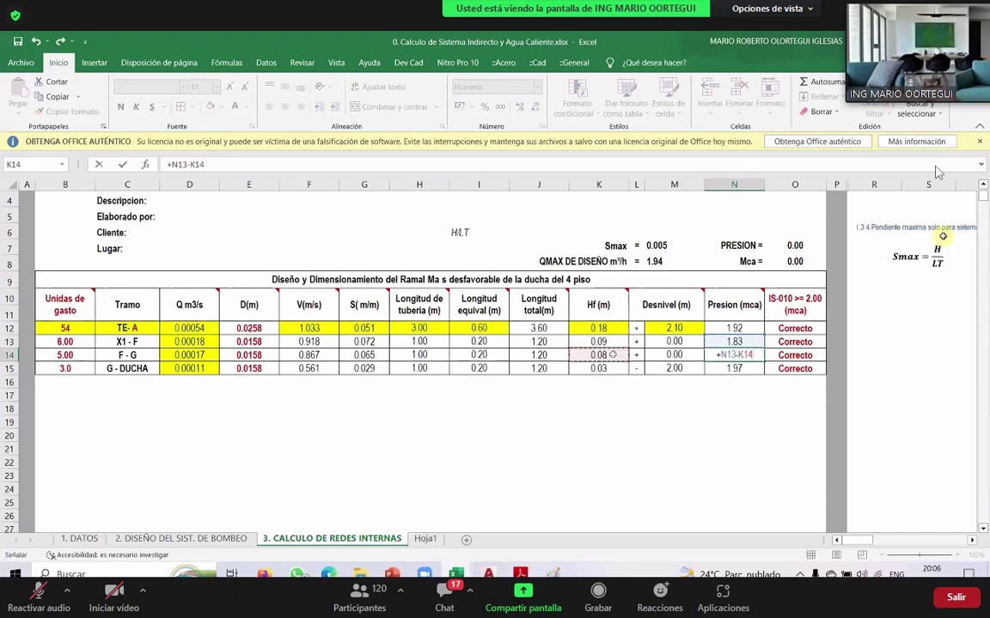
type("-")
key("BackSpace")
type("+")
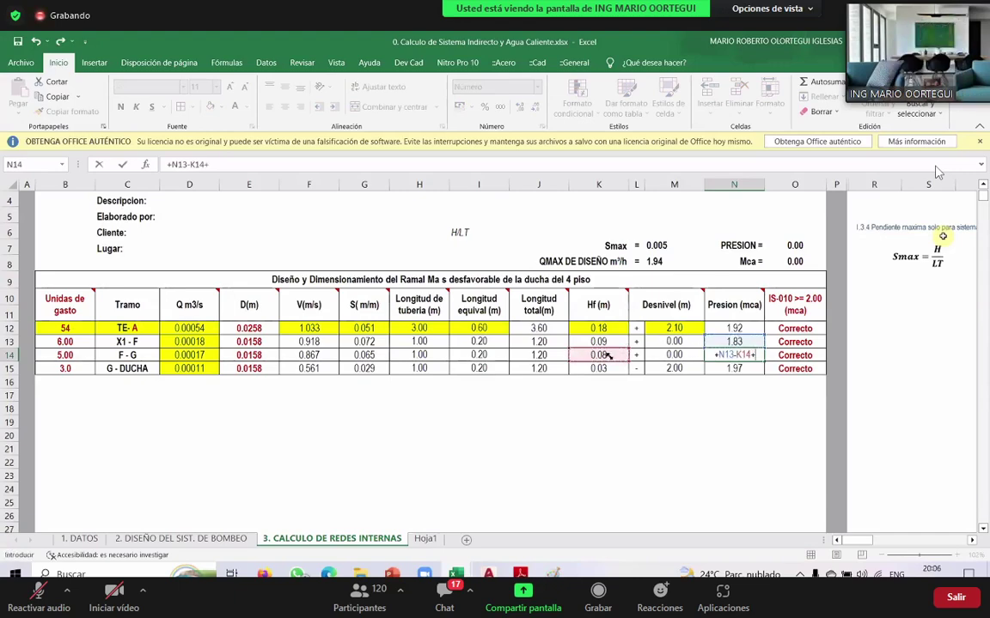
left_click(688, 356)
key("Return")
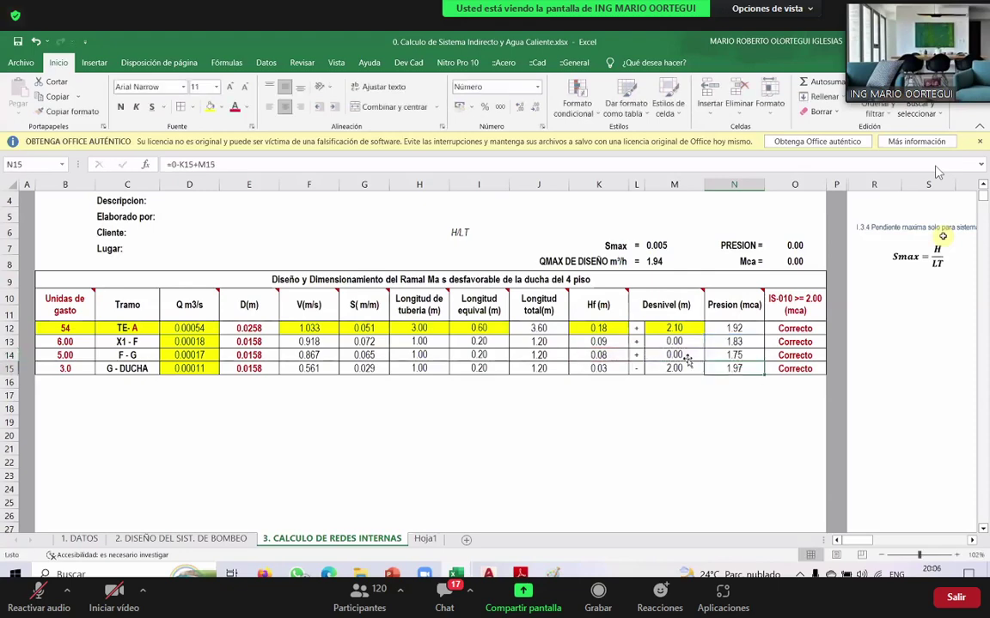
Set the G-DUCHA pressure formula to the F-G pressure minus its own head loss and level difference (+N14-K15-M15)
type("+")
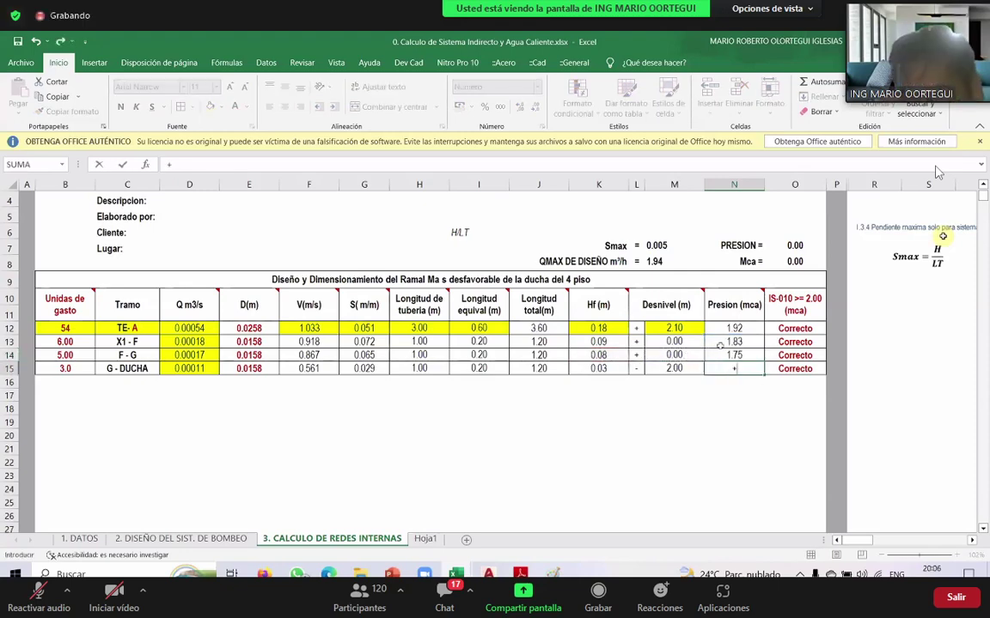
left_click(720, 350)
type("-K15")
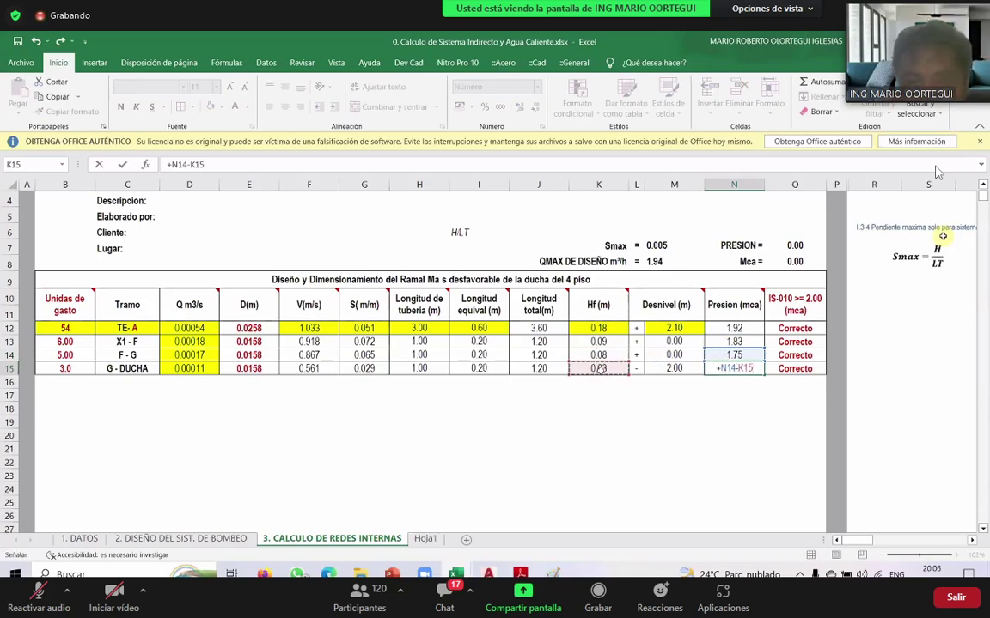
left_click(608, 368)
type("-")
left_click(675, 368)
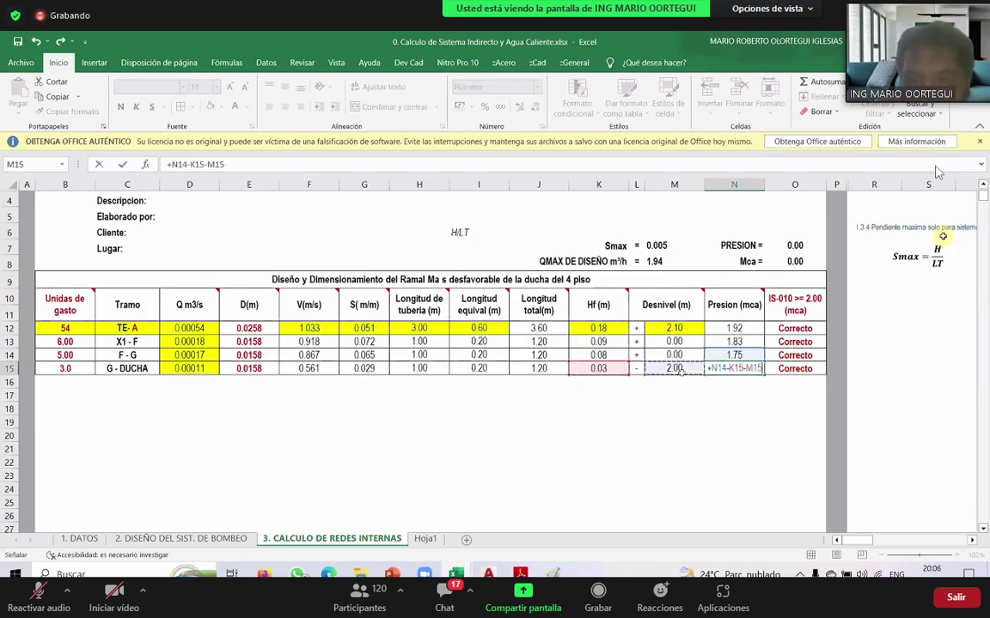
key("Return")
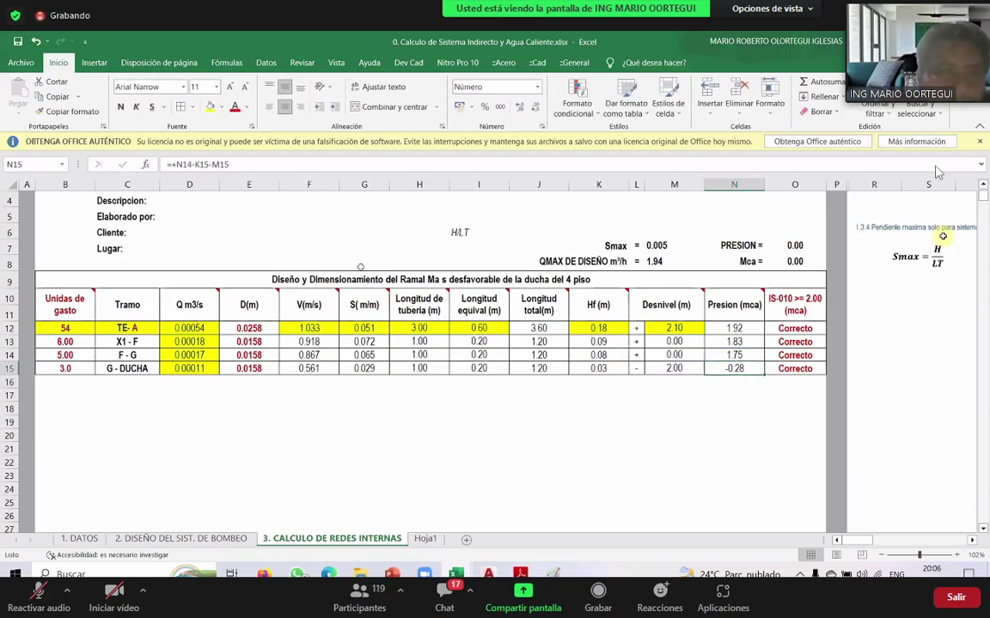
Format the G-DUCHA pressure cell with yellow fill, bold and font size 20, and heighten its row to about 33 points
left_click(209, 107)
left_click(118, 108)
left_click(216, 87)
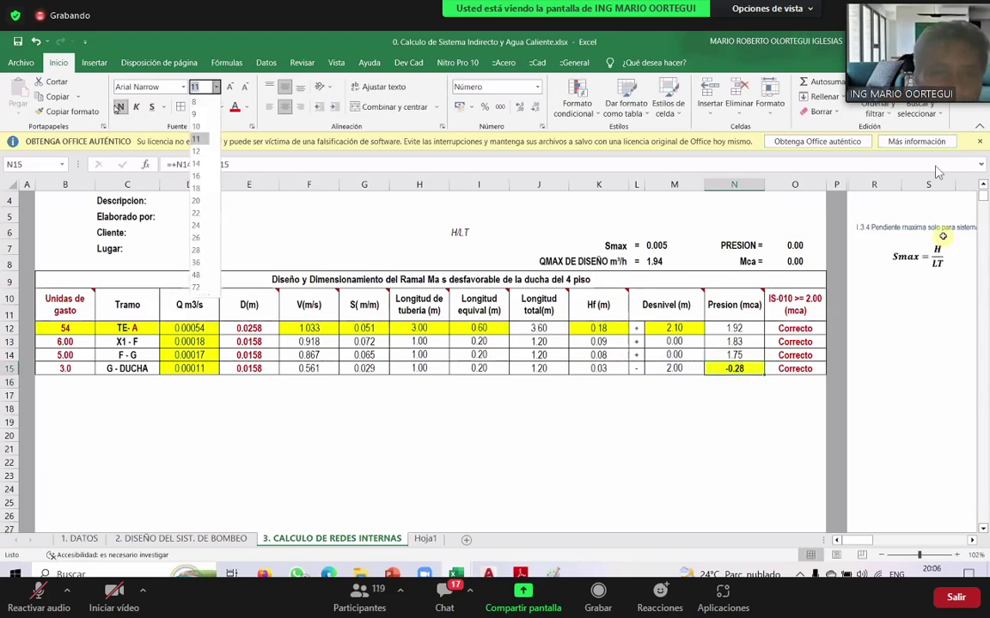
key("Return")
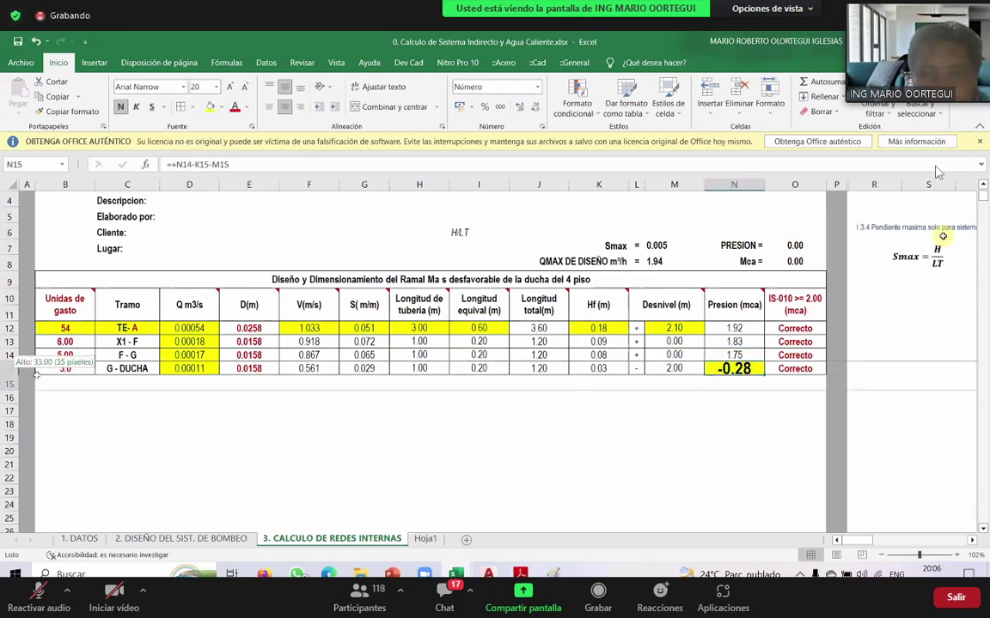
double_click(21, 376)
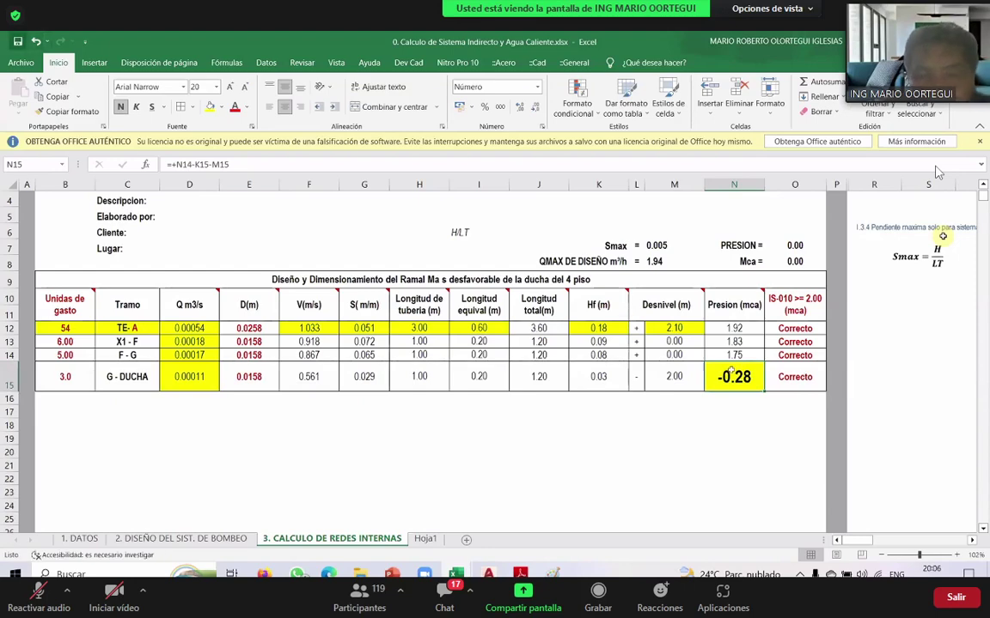
left_click(674, 424)
left_click(729, 379)
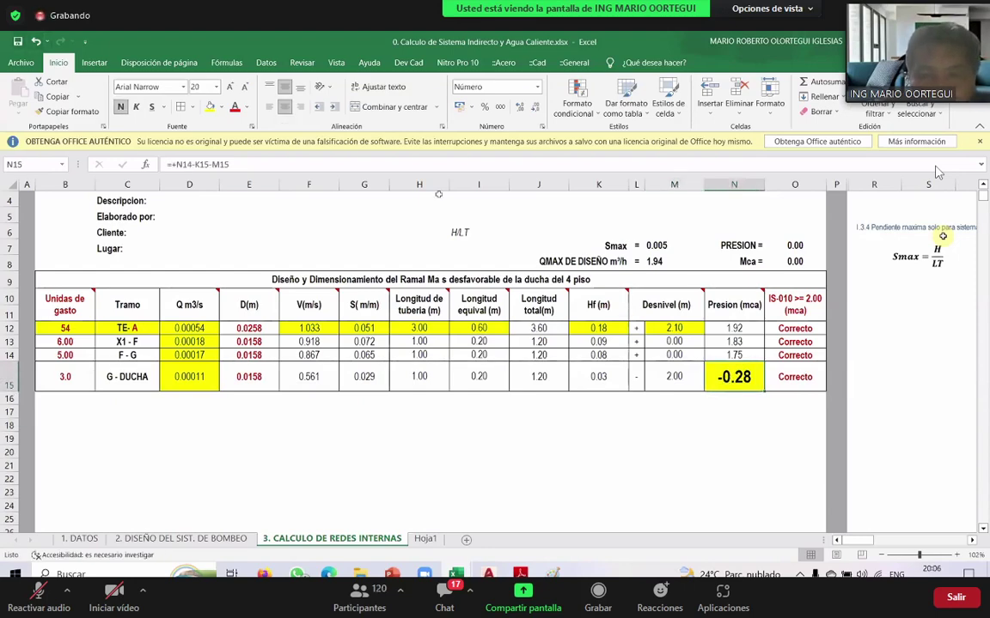
Clear the "Correcto" entries from the IS-010 >= 2.00 check column for all four sections
left_click_drag(794, 328, 795, 377)
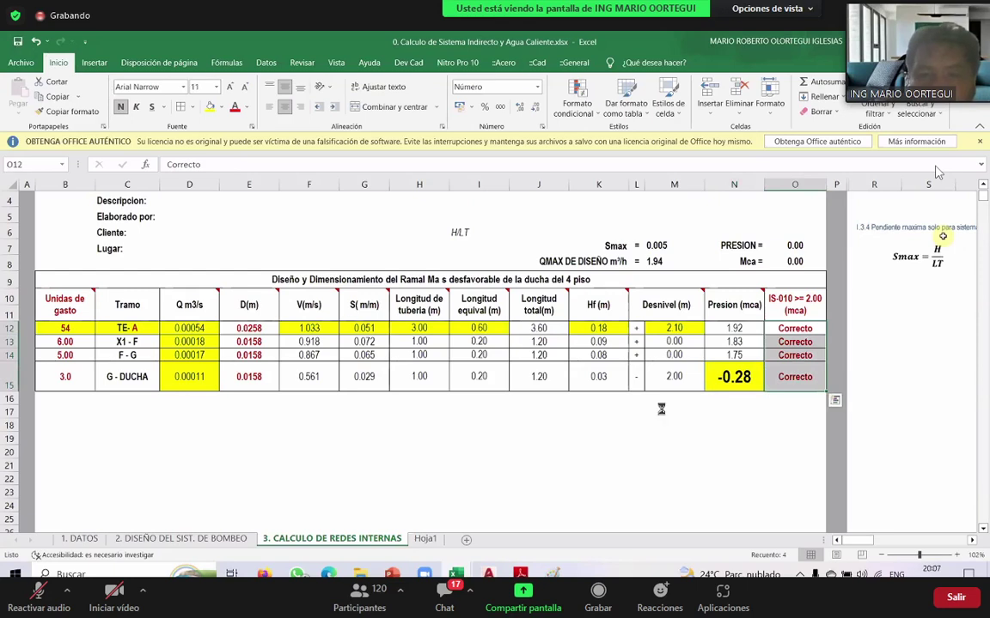
key("Delete")
left_click(717, 377)
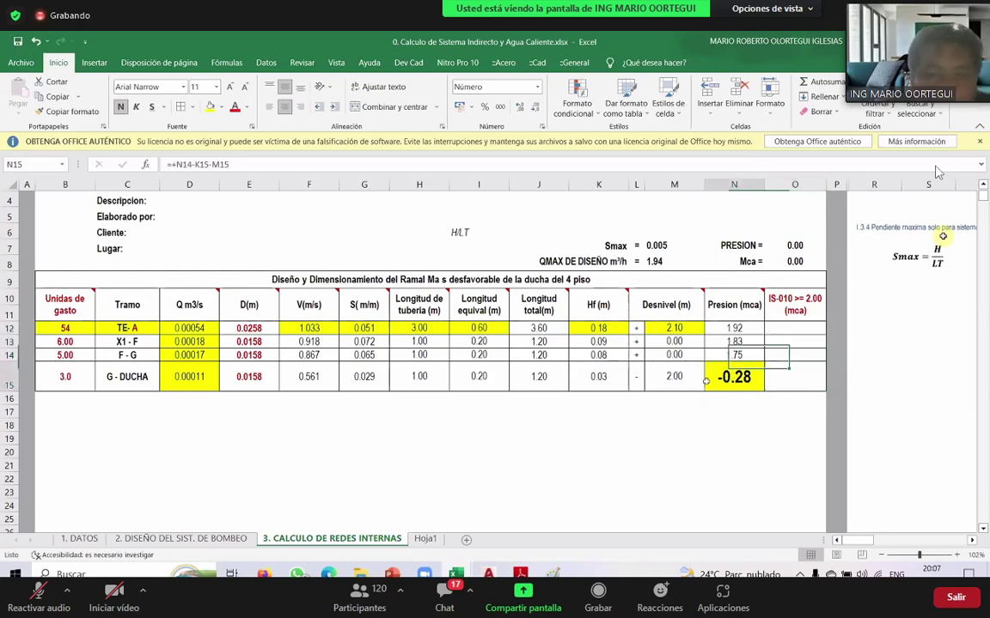
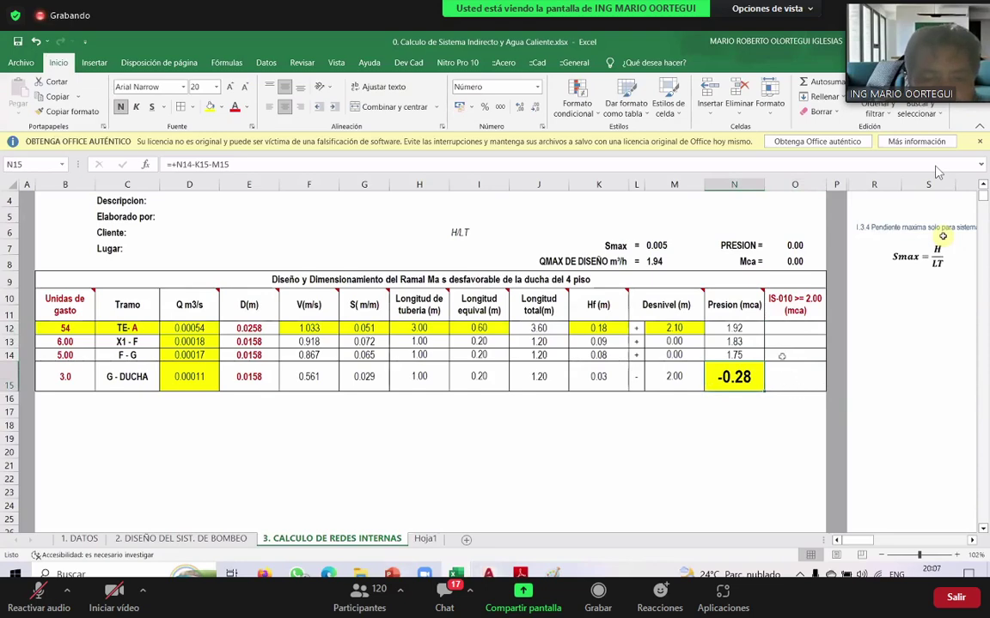
Switch to the AutoCAD drawing "2. Agua fria - plano de SD" and examine the isometric from TE to DUCHA and the roof tank plan
key("super+8")
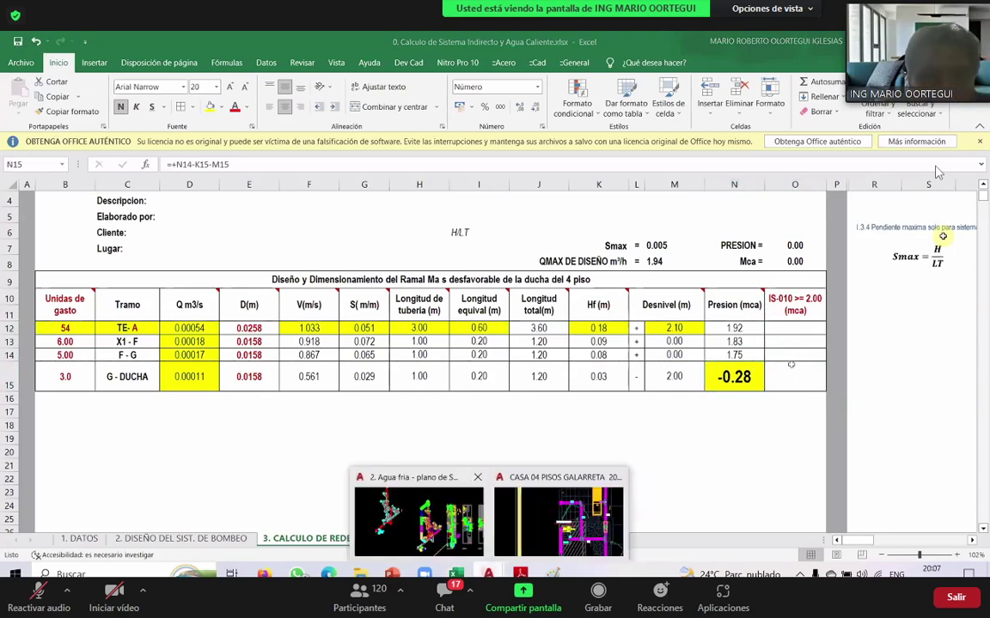
left_click(419, 520)
scroll(369, 301, "down", 2)
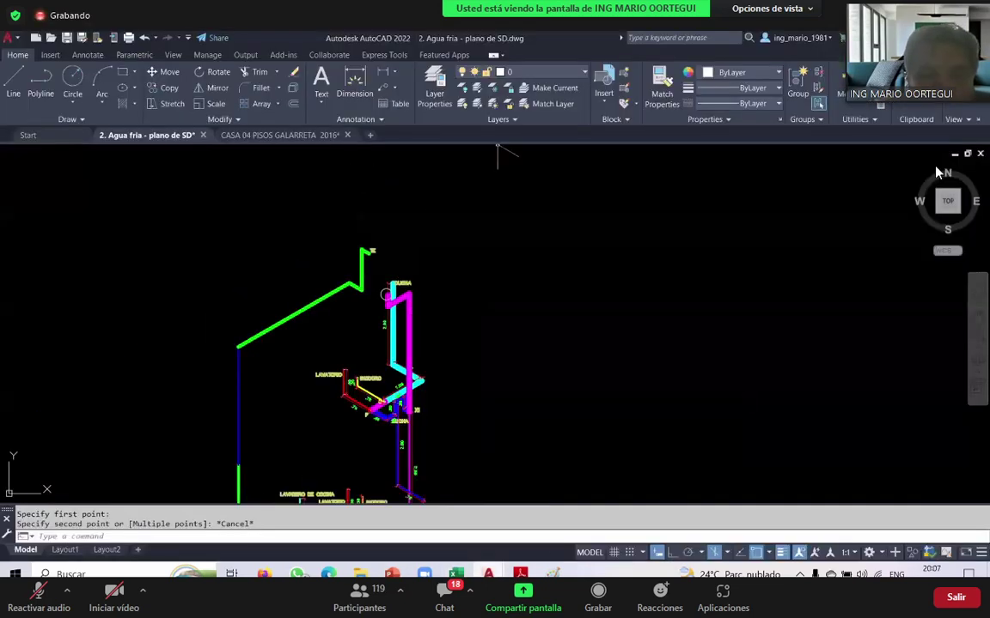
left_click(471, 572)
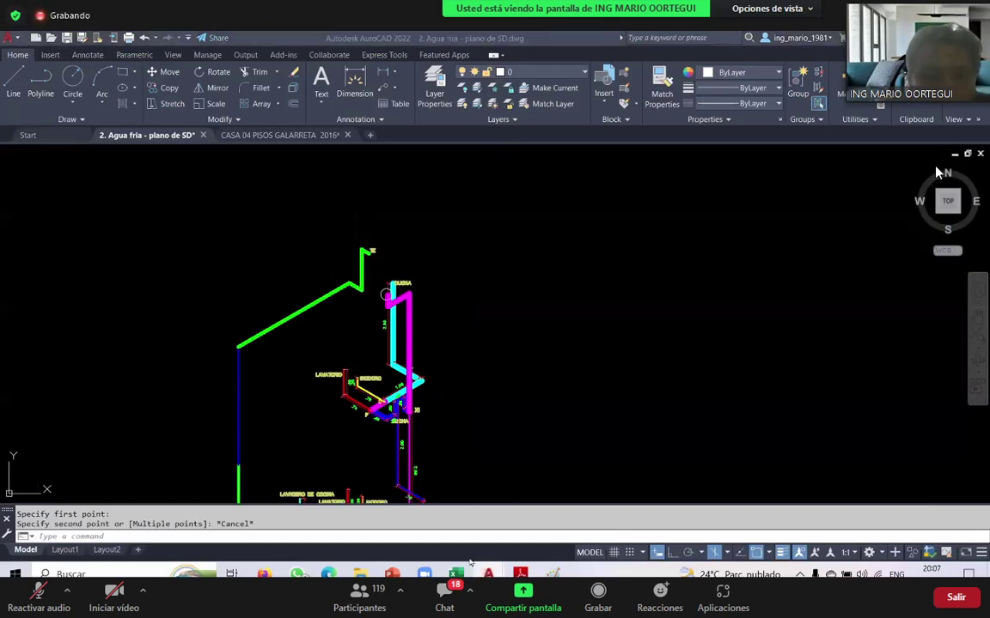
scroll(342, 283, "up", 4)
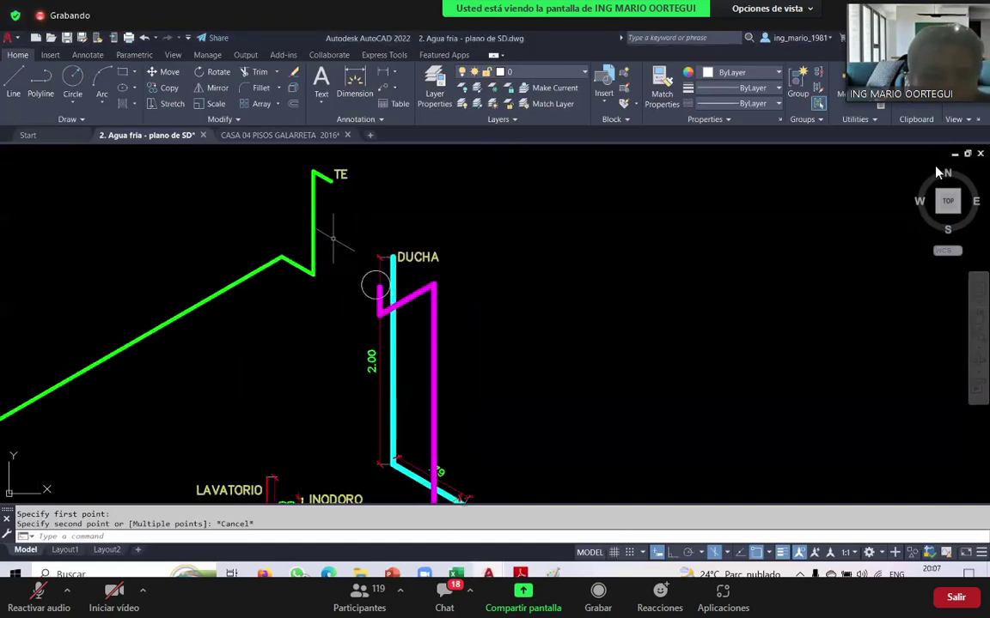
scroll(378, 286, "down", 10)
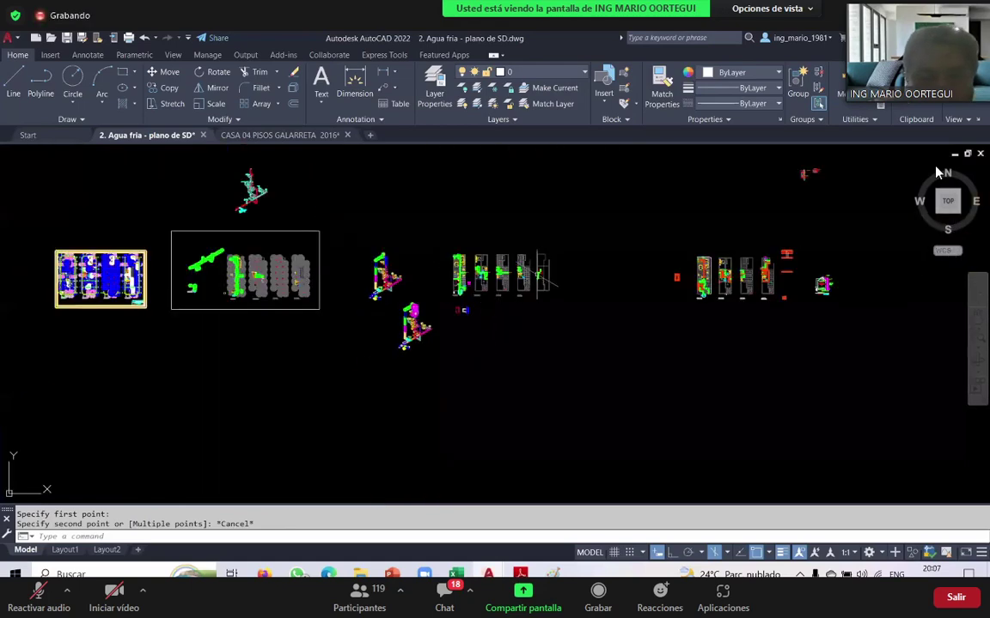
scroll(497, 318, "up", 10)
scroll(532, 262, "down", 5)
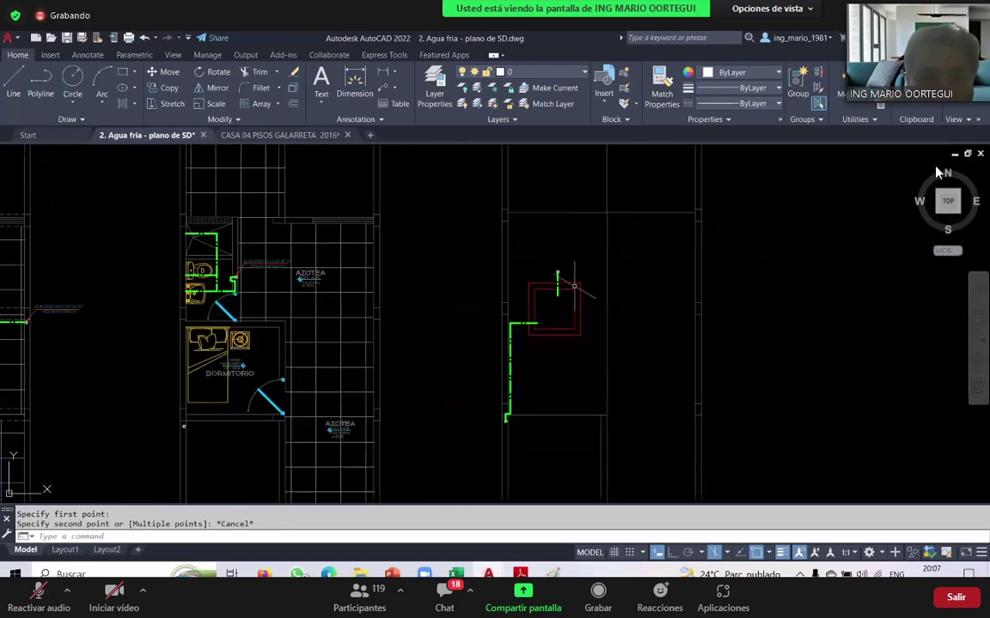
scroll(558, 293, "up", 5)
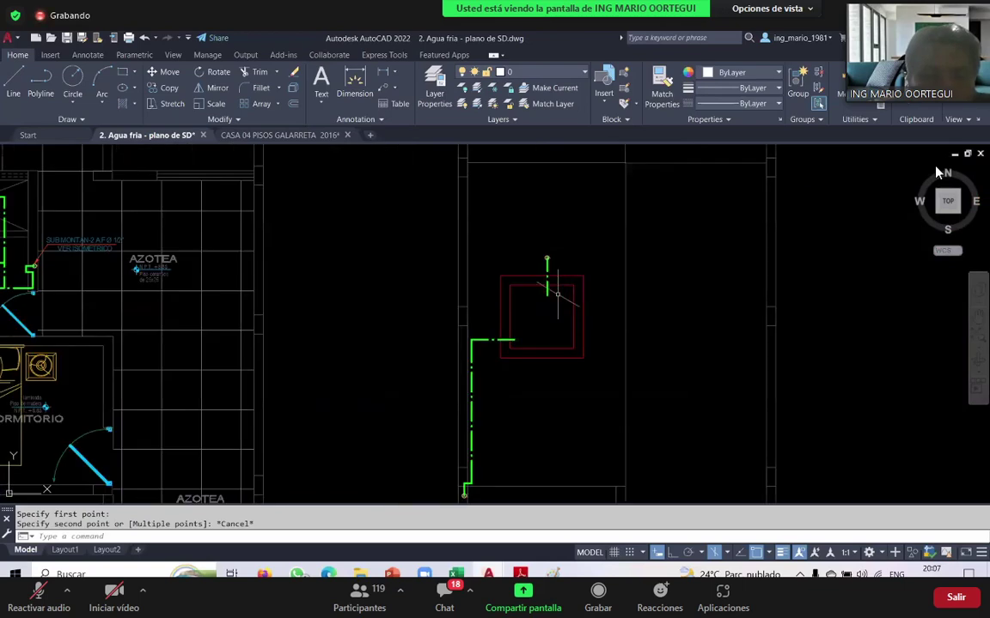
scroll(557, 292, "down", 7)
scroll(426, 324, "up", 1)
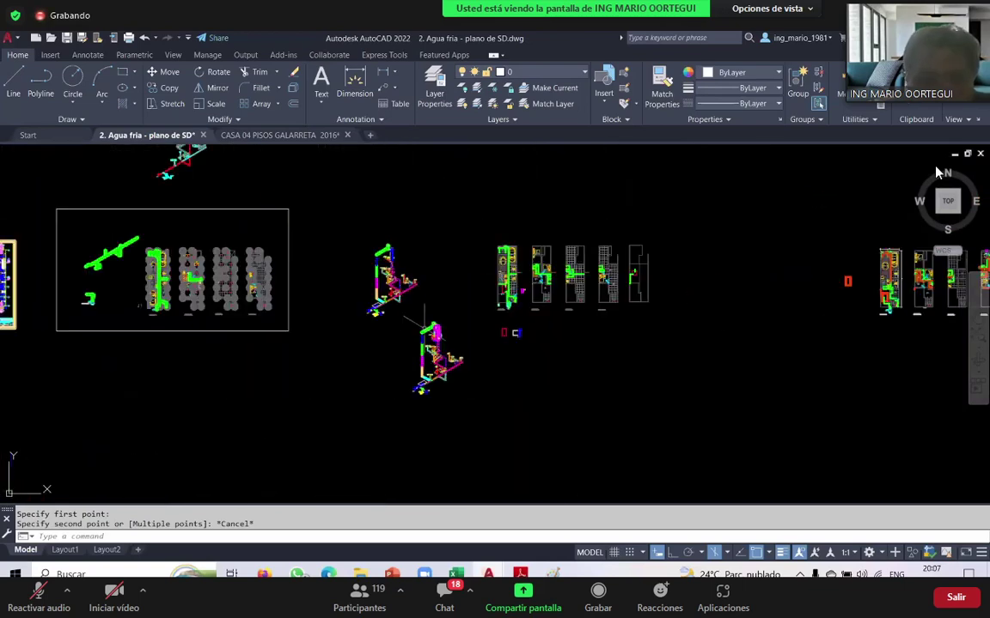
scroll(400, 266, "up", 4)
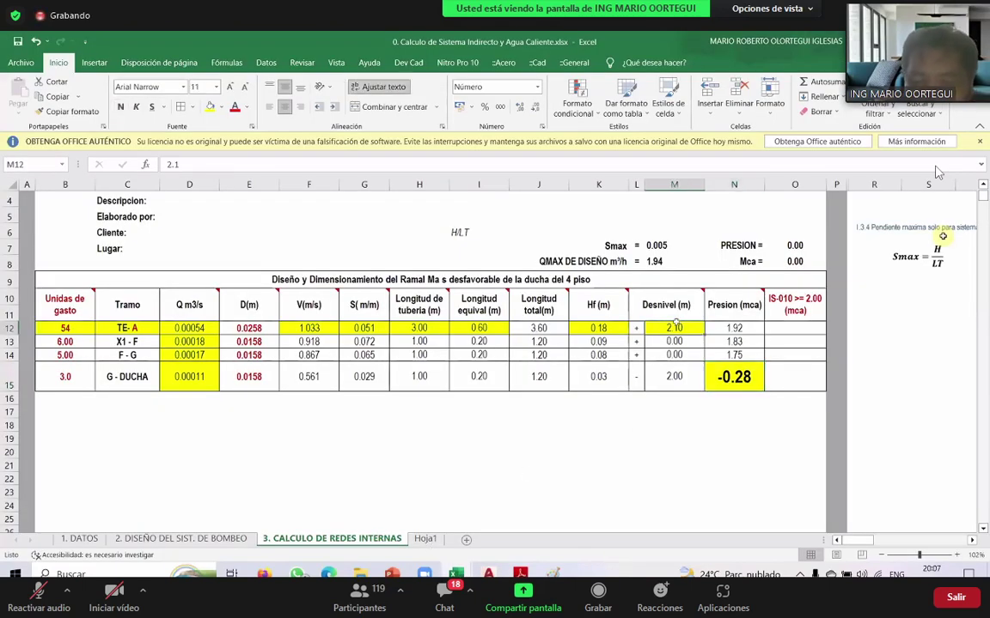
Try a TE-A level difference of 4.10 m, settle on 4.60 m, and check the G-DUCHA pressure for each value
type("4.")
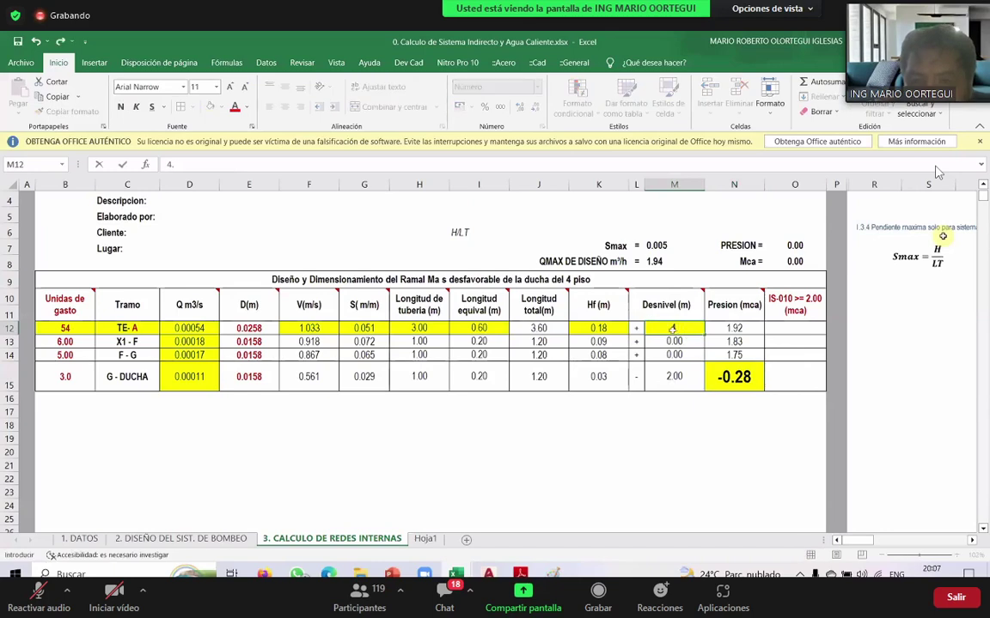
left_click(734, 376)
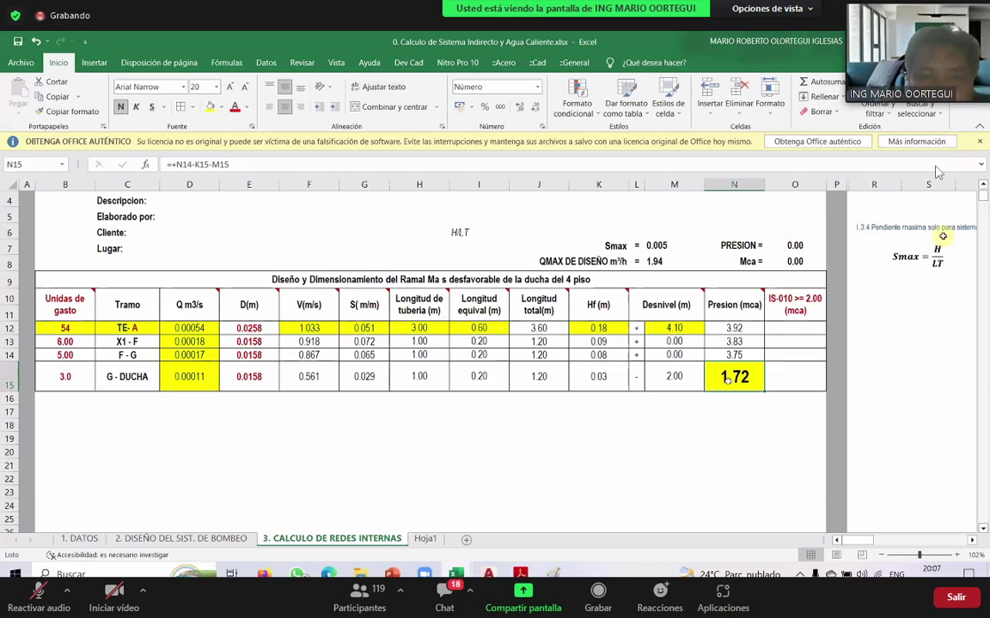
left_click(661, 330)
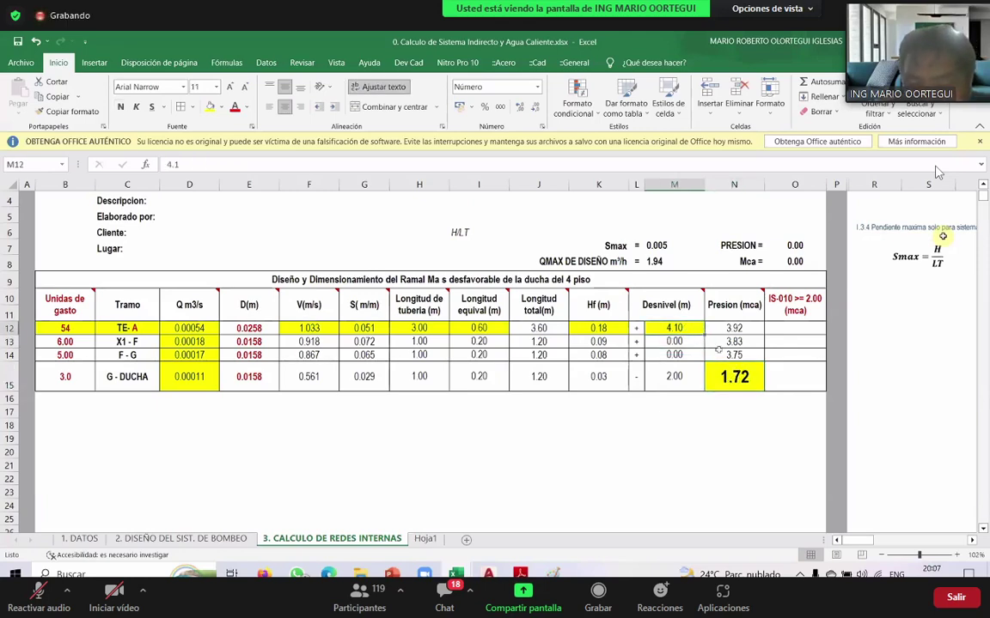
type("4.6")
key("Return")
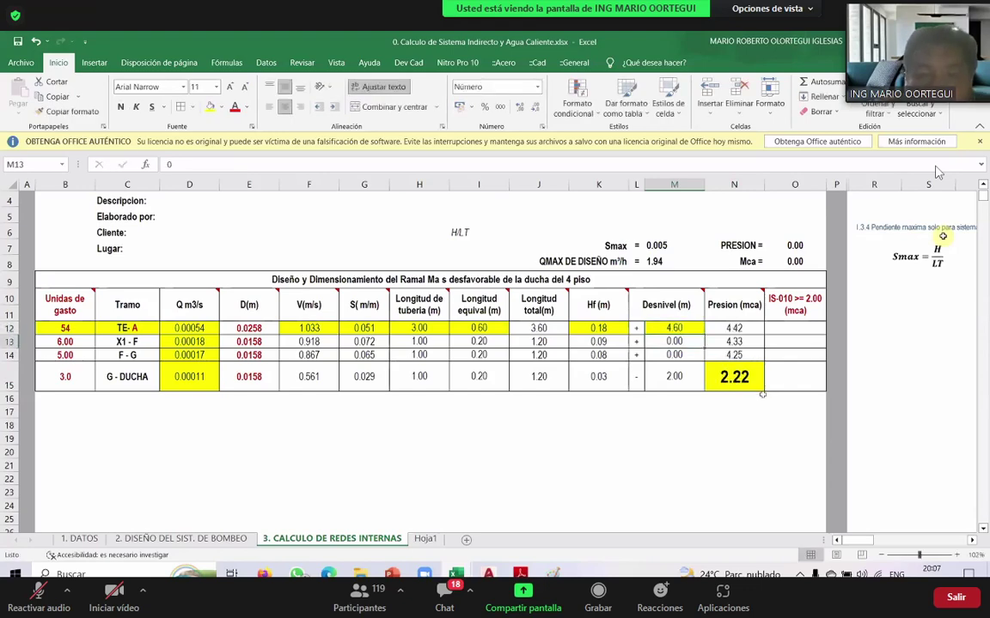
left_click(747, 387)
Switch to the AutoCAD drawing "2. Agua fria - plano de SD" and locate the vertical green pipe at TE in the isometric
left_click(488, 574)
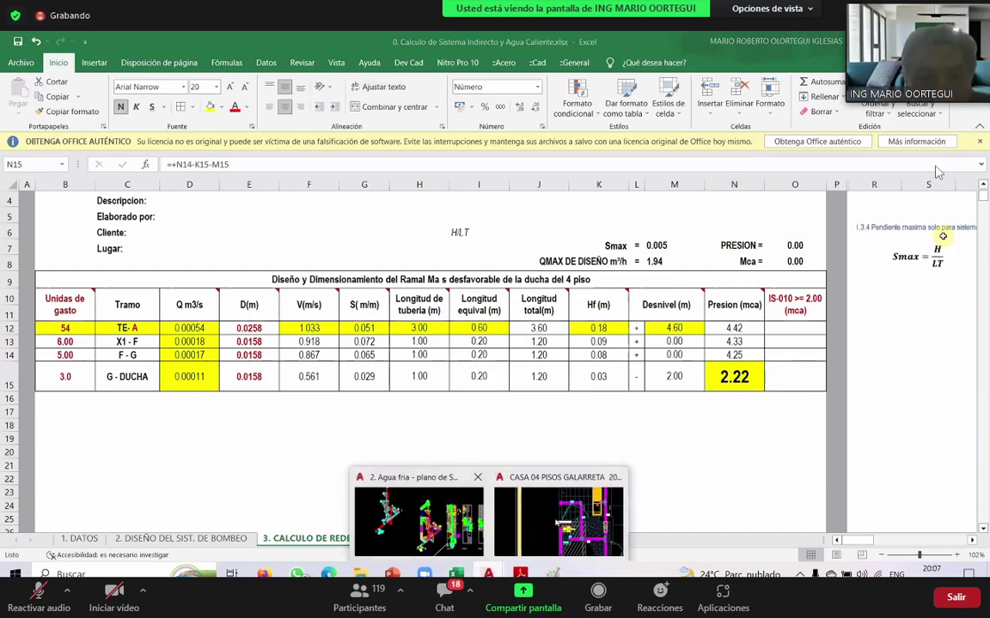
left_click(418, 520)
scroll(351, 230, "up", 8)
left_click(424, 283)
left_click(403, 268)
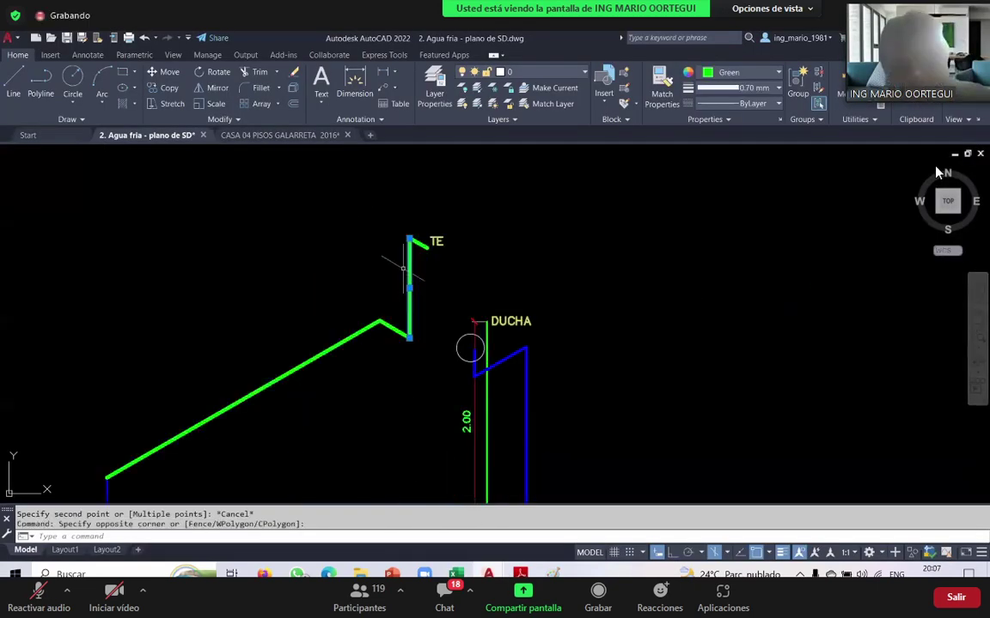
key("Escape")
Draw a 2.5-unit vertical line upward from the top of the TE riser, using the left isoplane with Ortho on
type("l")
key("Return")
left_click(410, 241)
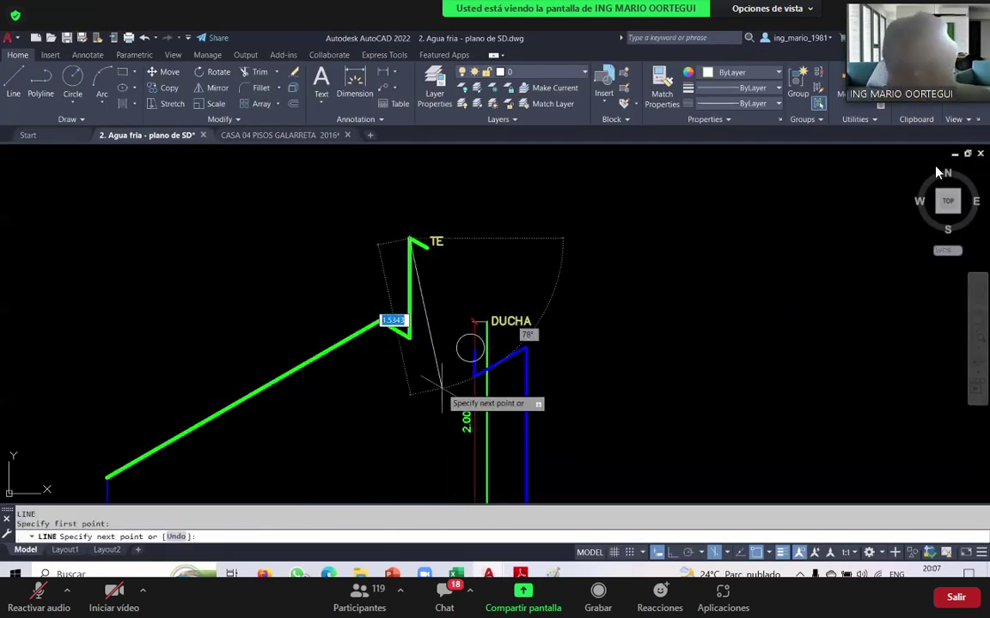
scroll(441, 390, "down", 5)
left_click(727, 553)
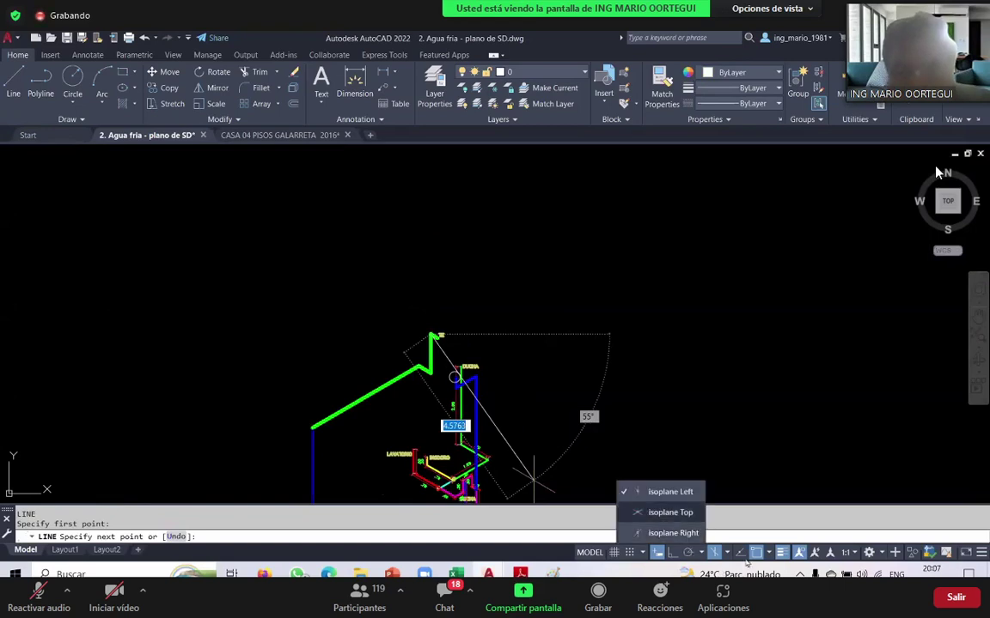
left_click(670, 493)
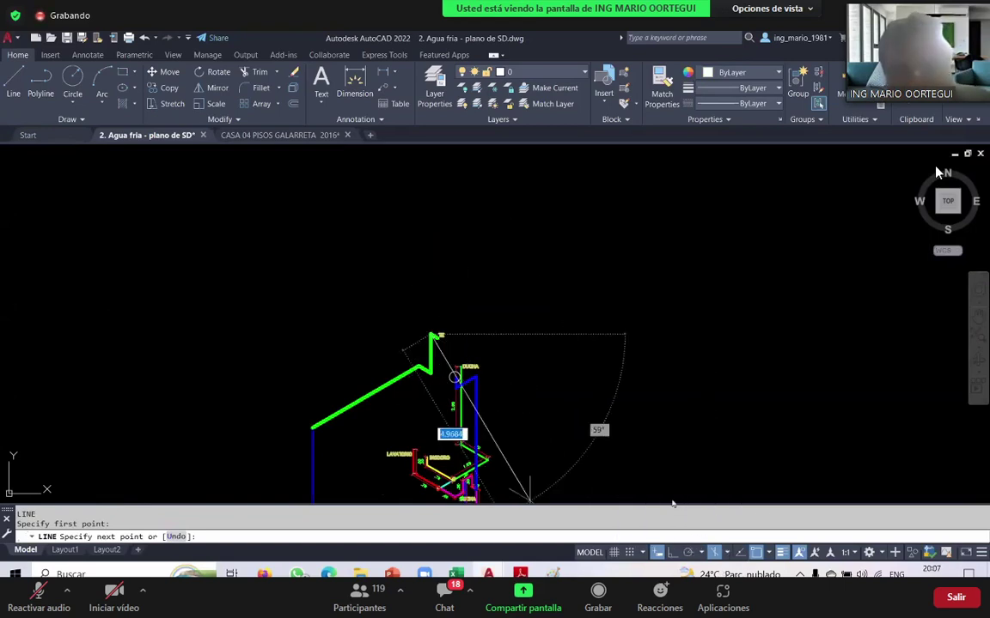
key("F8")
type("2.5")
key("Return")
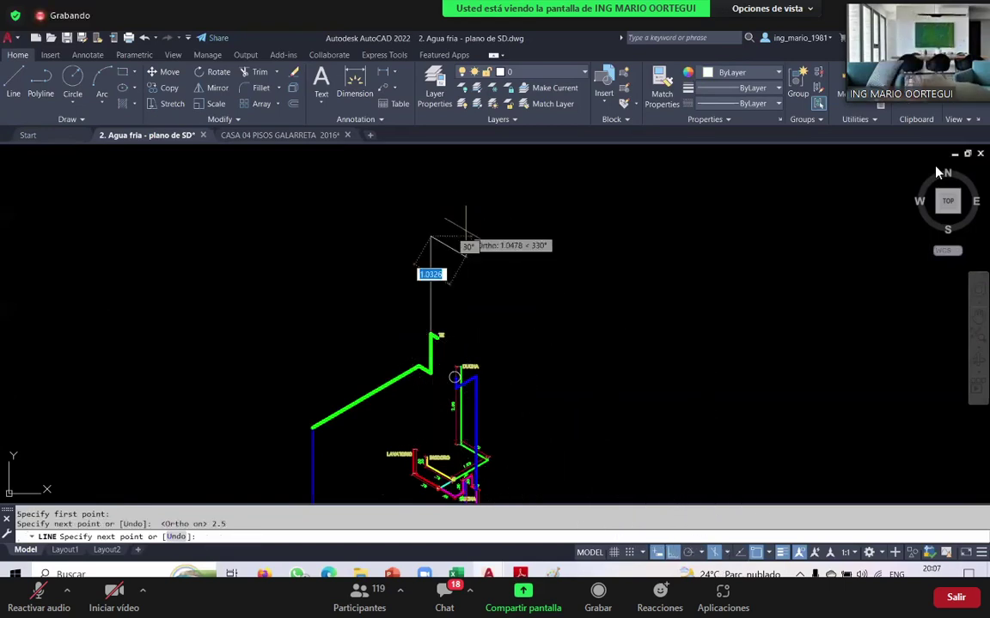
key("Escape")
Draw a 2.5-unit vertical line upward from the end of the blue pipe at the circle beside DUCHA
scroll(463, 374, "up", 2)
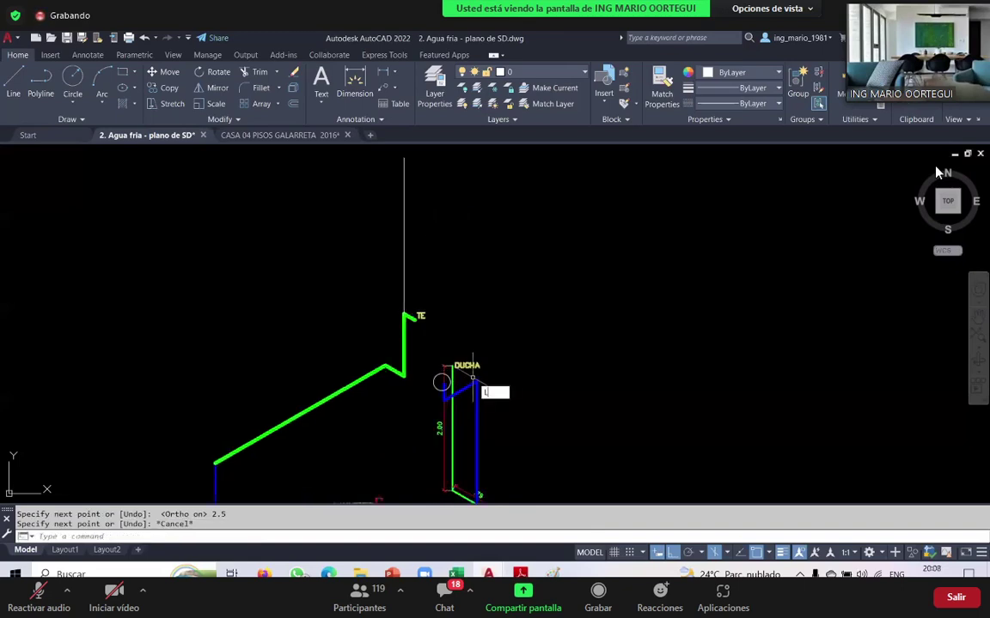
type("l")
key("Return")
scroll(441, 382, "up", 2)
left_click(402, 353)
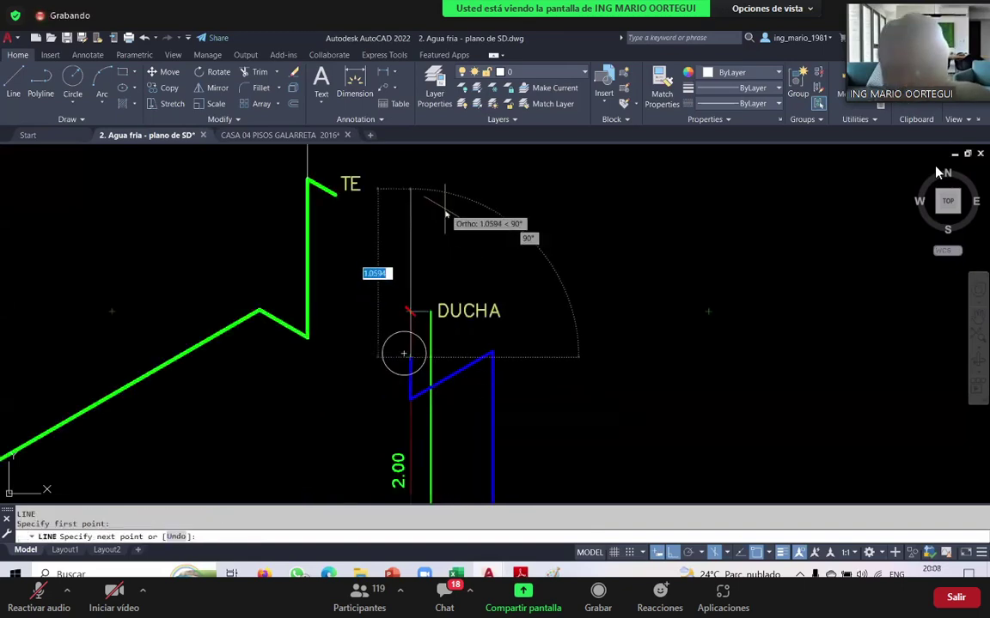
type("2.5")
key("Return")
key("Escape")
scroll(447, 215, "down", 2)
scroll(428, 244, "up", 2)
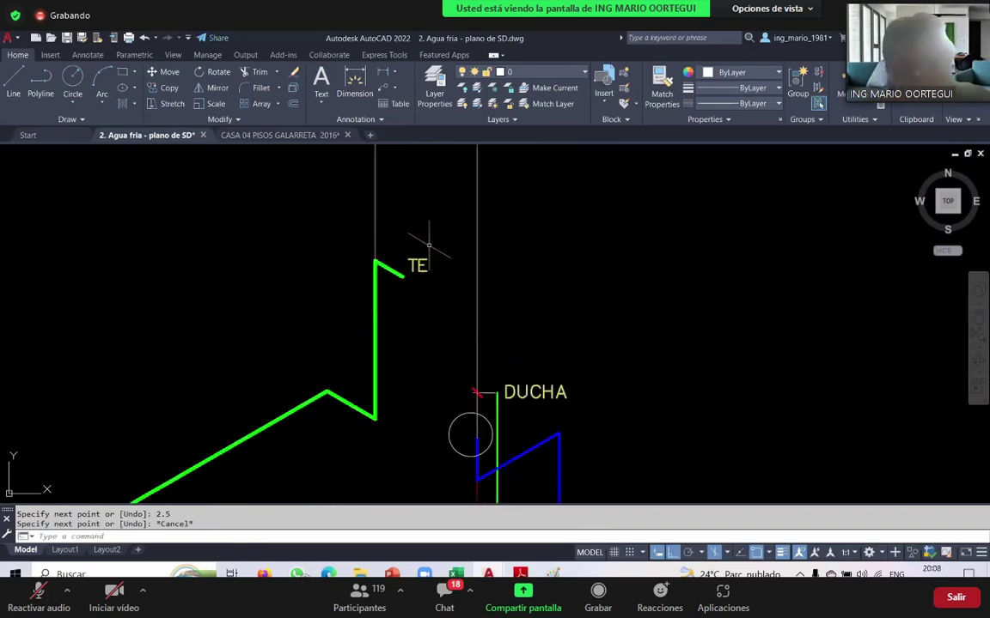
Move the TE label and its short green pipe stub to the upper end of the new vertical line
left_click(428, 245)
left_click(397, 274)
type("m")
key("Return")
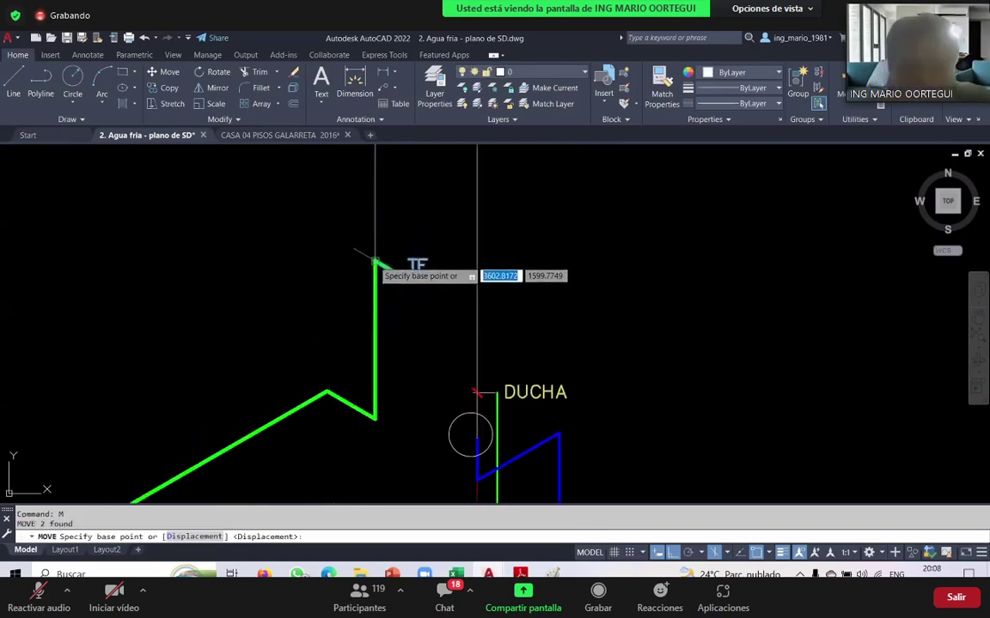
left_click(374, 260)
scroll(375, 215, "down", 3)
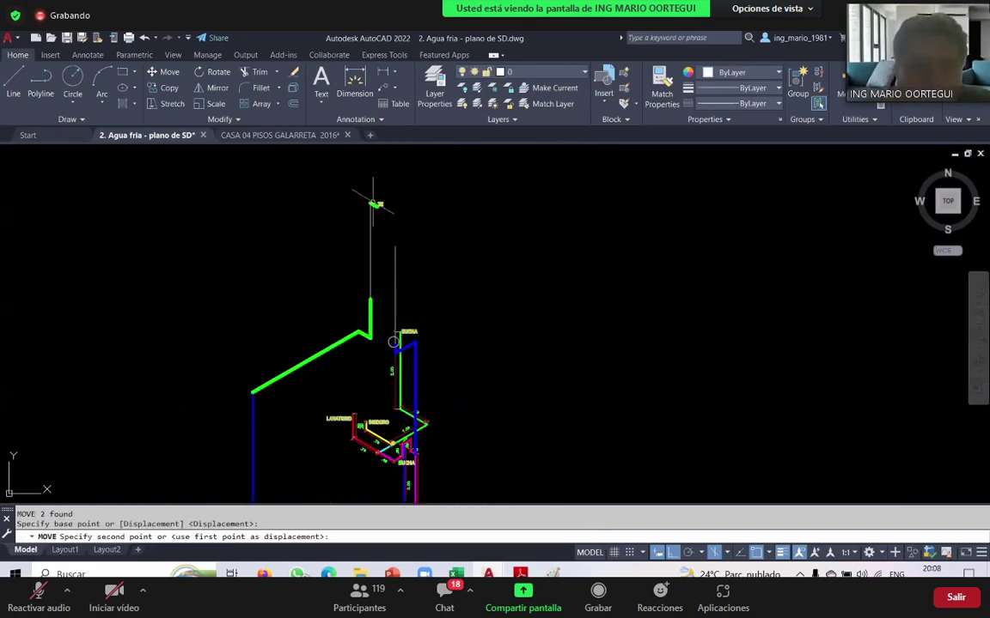
scroll(391, 344, "up", 3)
Move the circle beside DUCHA to the upper end of the new line above the blue pipe
left_click(386, 351)
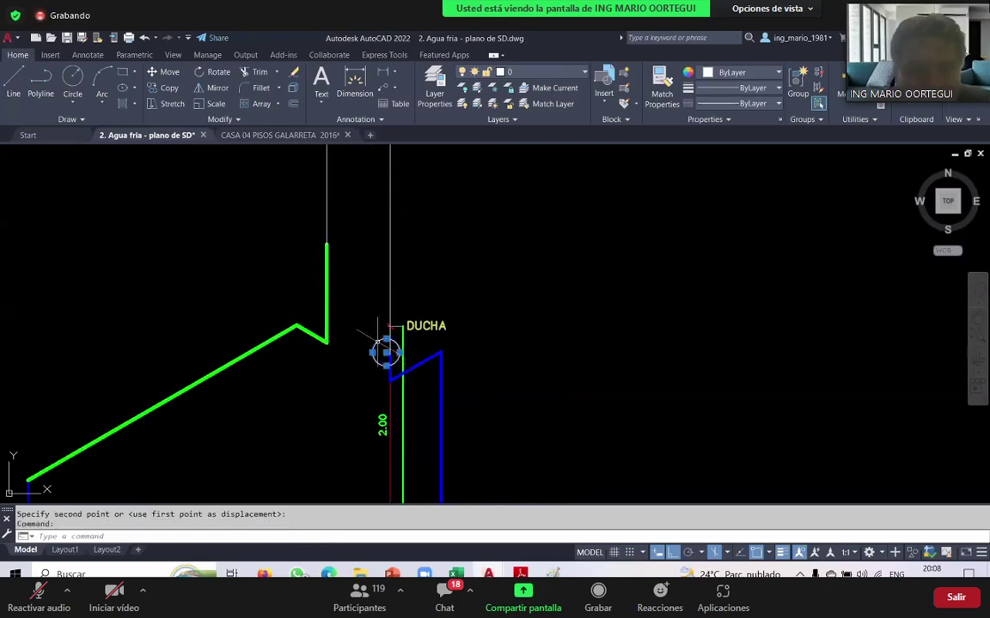
type("m")
key("Return")
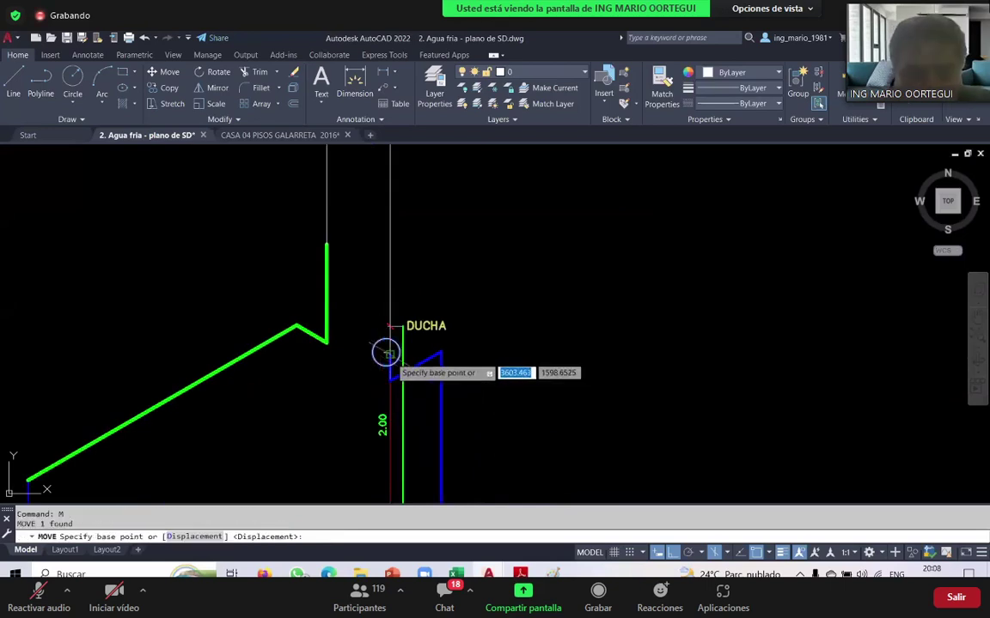
left_click(385, 351)
scroll(385, 352, "down", 2)
left_click(387, 201)
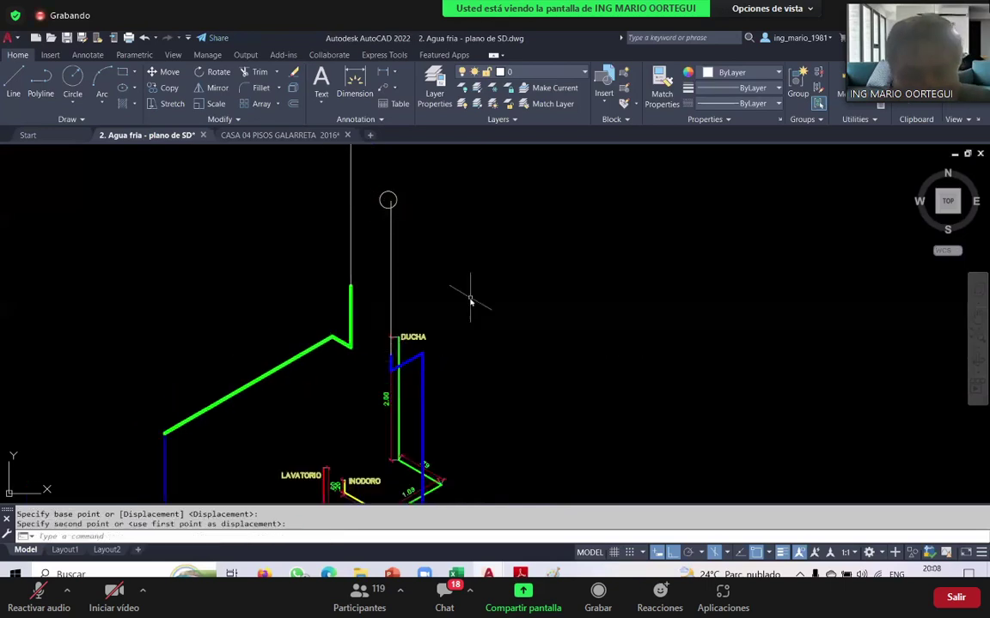
Match the properties of the blue pipe onto the new vertical line below the circle
type("ma")
key("Return")
left_click(422, 375)
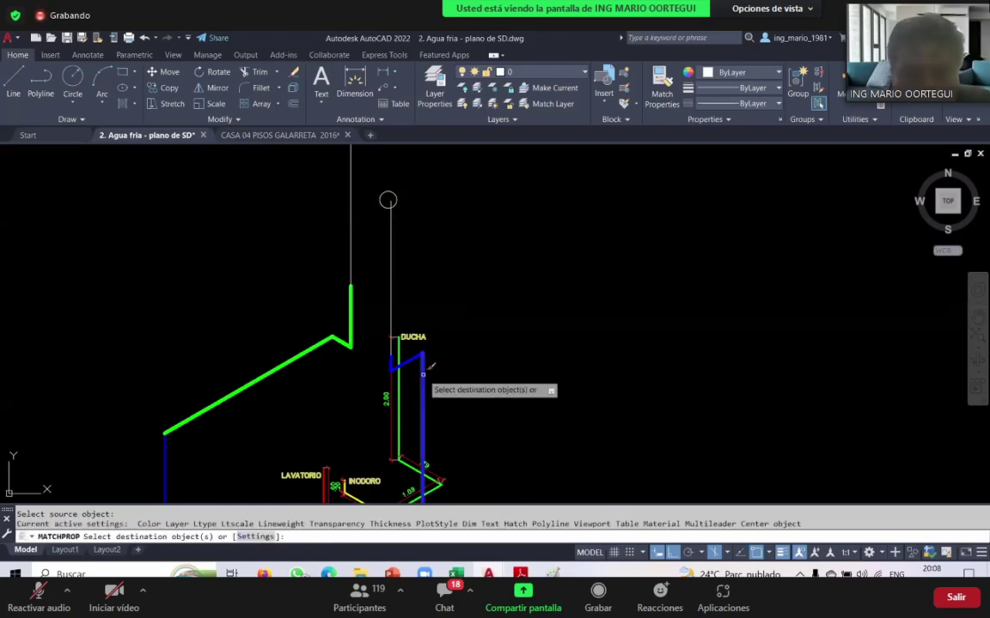
left_click(417, 296)
left_click(386, 292)
scroll(387, 331, "up", 1)
scroll(416, 341, "down", 1)
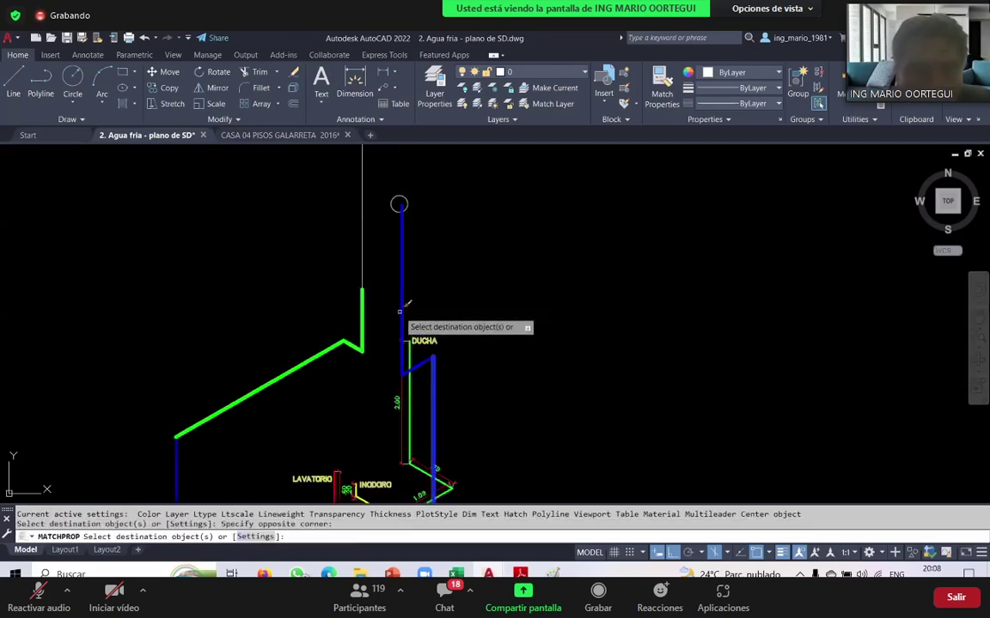
key("Escape")
Match the properties of the green TE riser onto the new vertical line above it
type("ma")
key("Return")
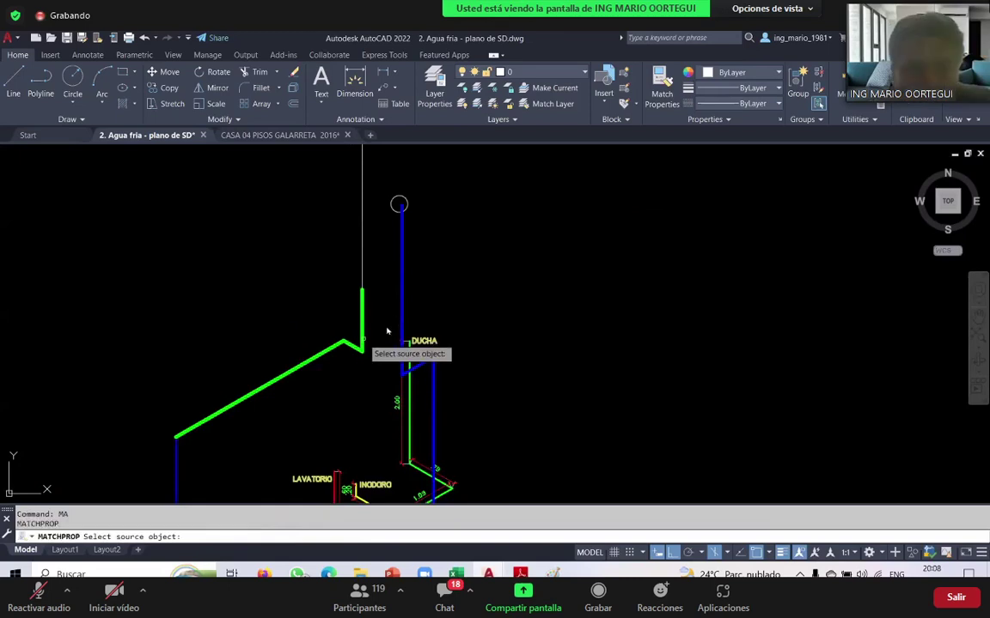
left_click(362, 322)
left_click(384, 266)
left_click(351, 291)
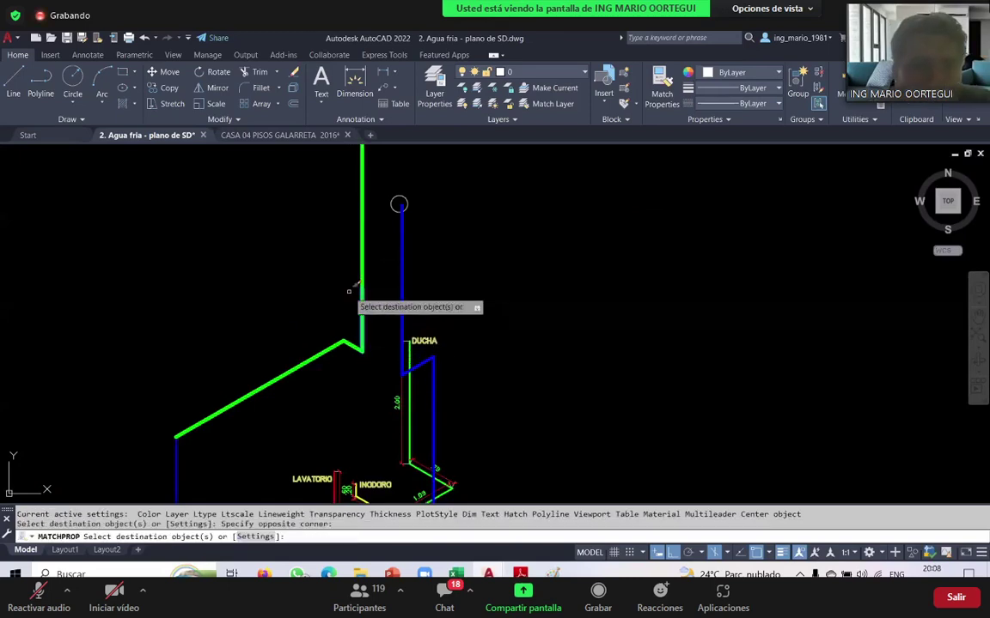
scroll(347, 319, "down", 3)
scroll(365, 271, "up", 3)
key("Escape")
scroll(386, 243, "down", 2)
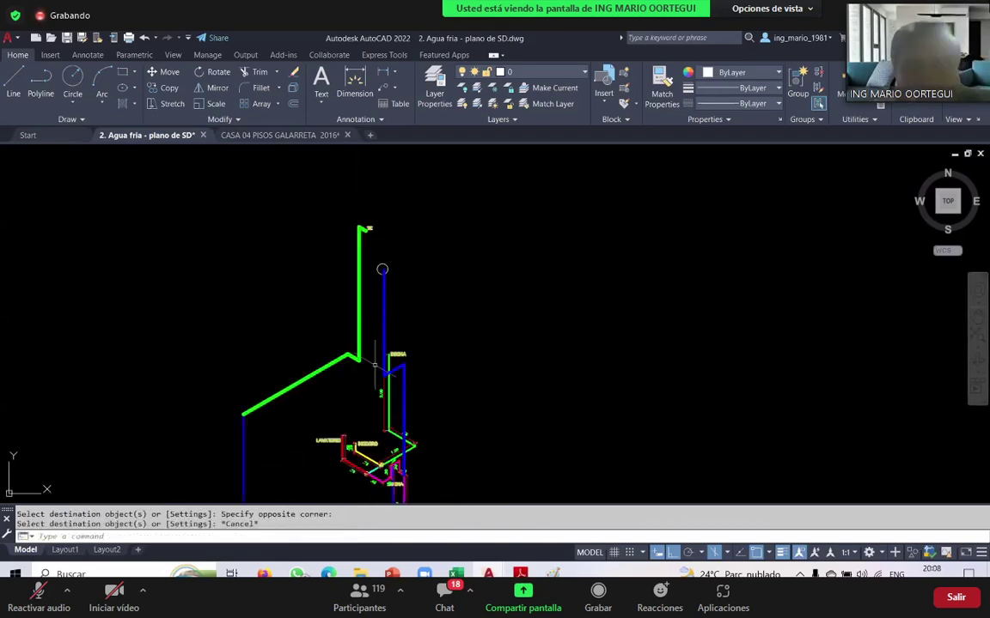
Check the raised risers in the isometric and save the drawing
scroll(378, 353, "up", 4)
scroll(447, 301, "down", 2)
scroll(412, 406, "down", 2)
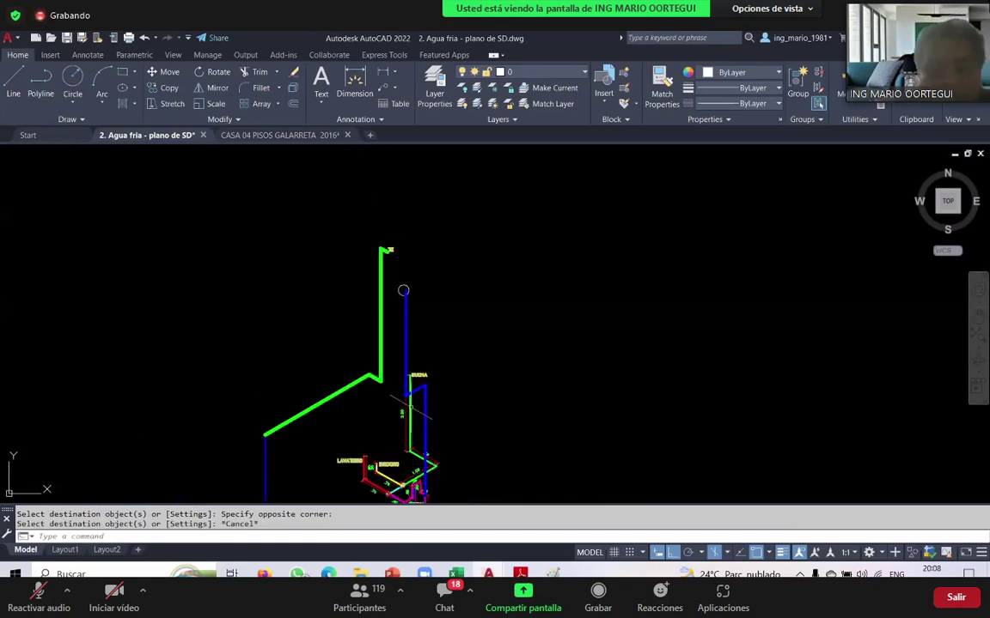
scroll(378, 240, "down", 3)
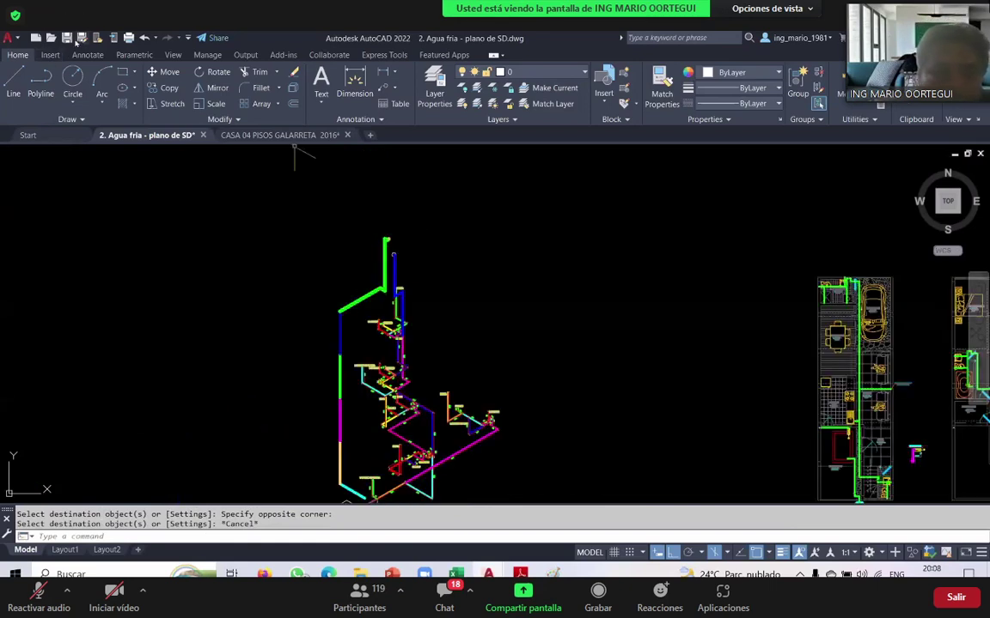
left_click(75, 41)
left_click(481, 251)
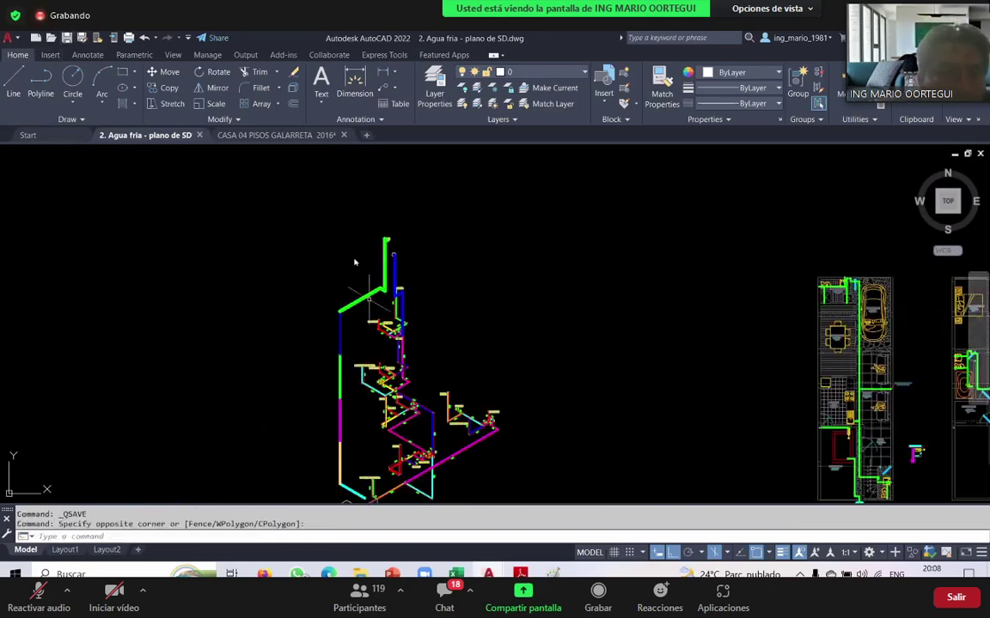
Look over the raised isometric and switch to the Excel workbook "0. Calculo de Sistema Indirecto y Agua Caliente" to review the G-DUCHA pressure
scroll(353, 262, "up", 5)
scroll(419, 220, "down", 4)
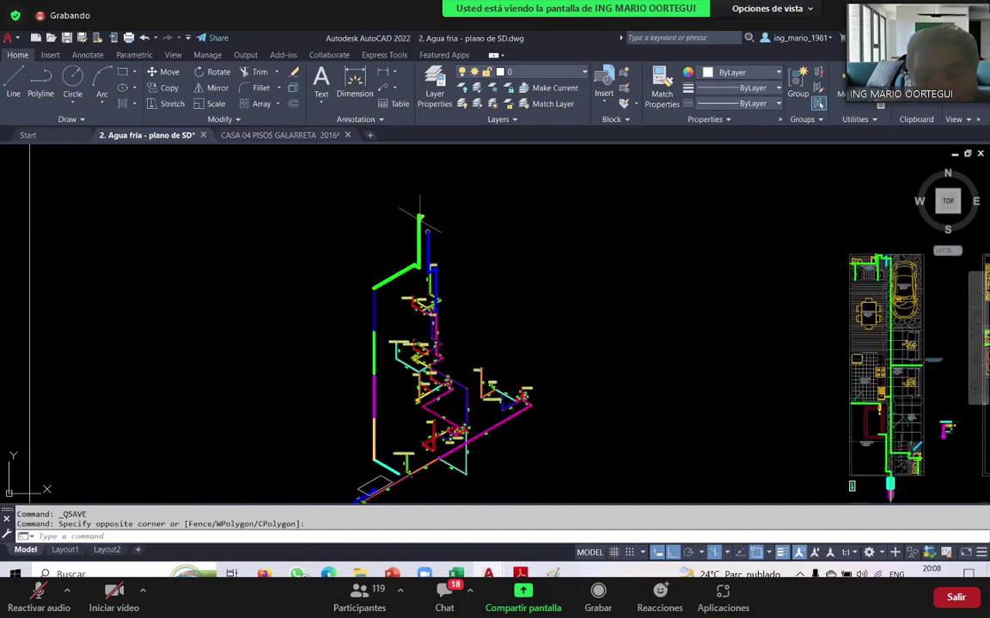
left_click(456, 574)
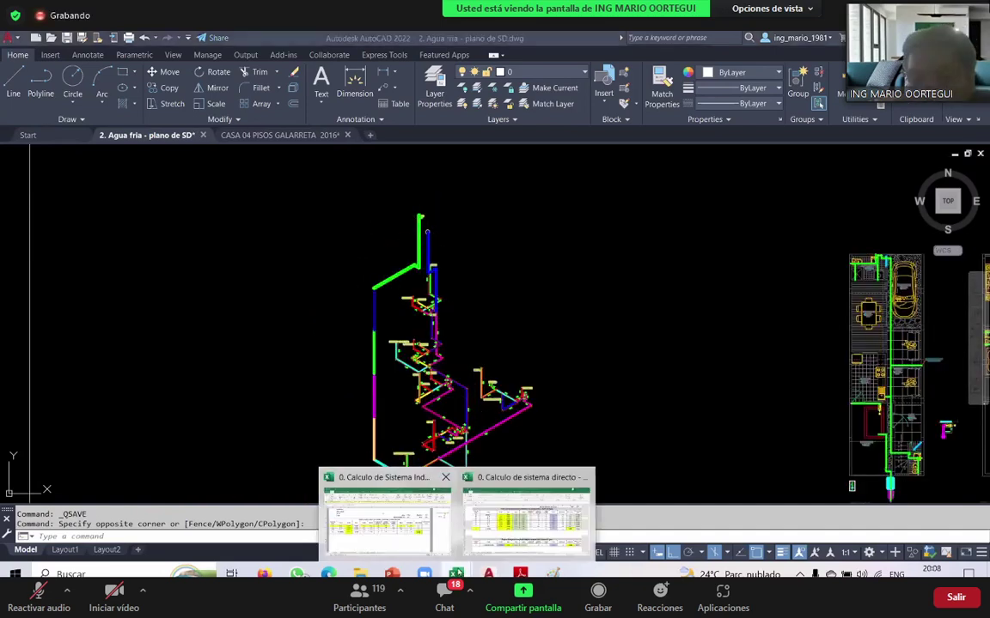
left_click(387, 516)
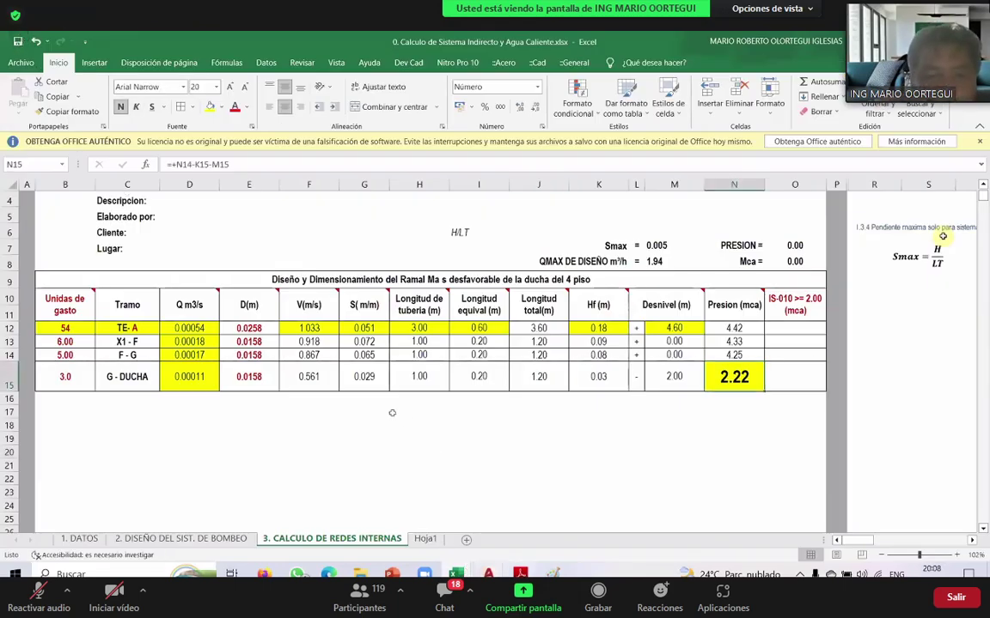
Return to the AutoCAD drawing "2. Agua fria - plano de SD" and examine the floor plans and the roof tank plan
mouse_move(488, 574)
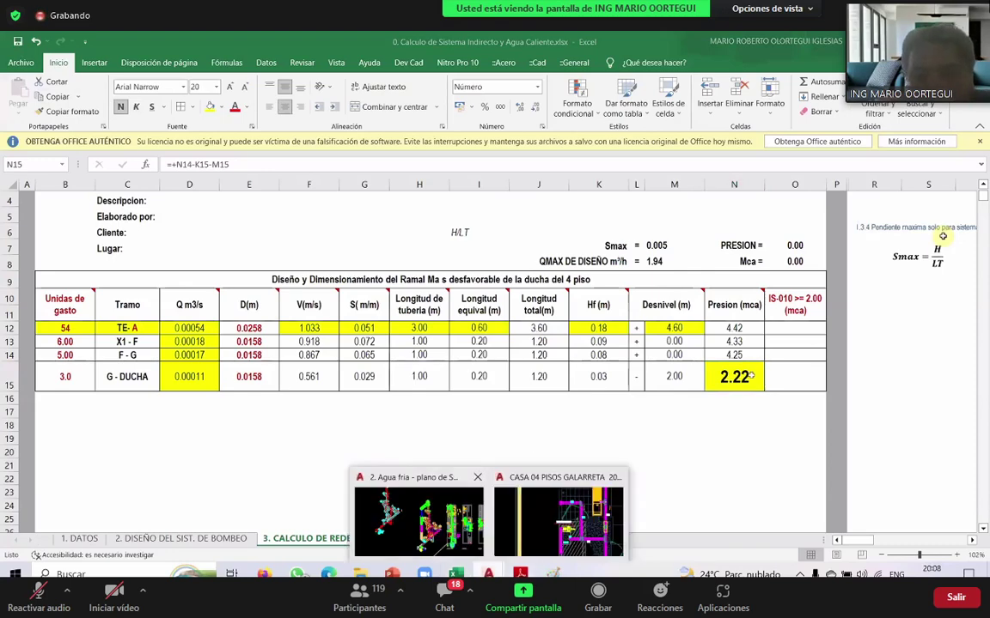
left_click(418, 521)
scroll(487, 351, "down", 3)
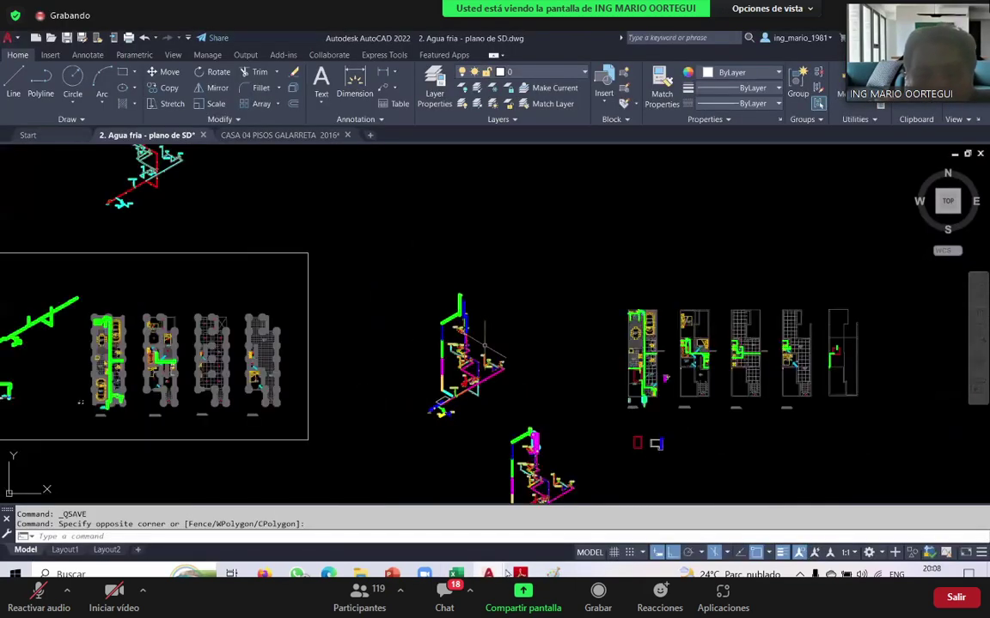
scroll(697, 345, "up", 1)
scroll(697, 345, "up", 1)
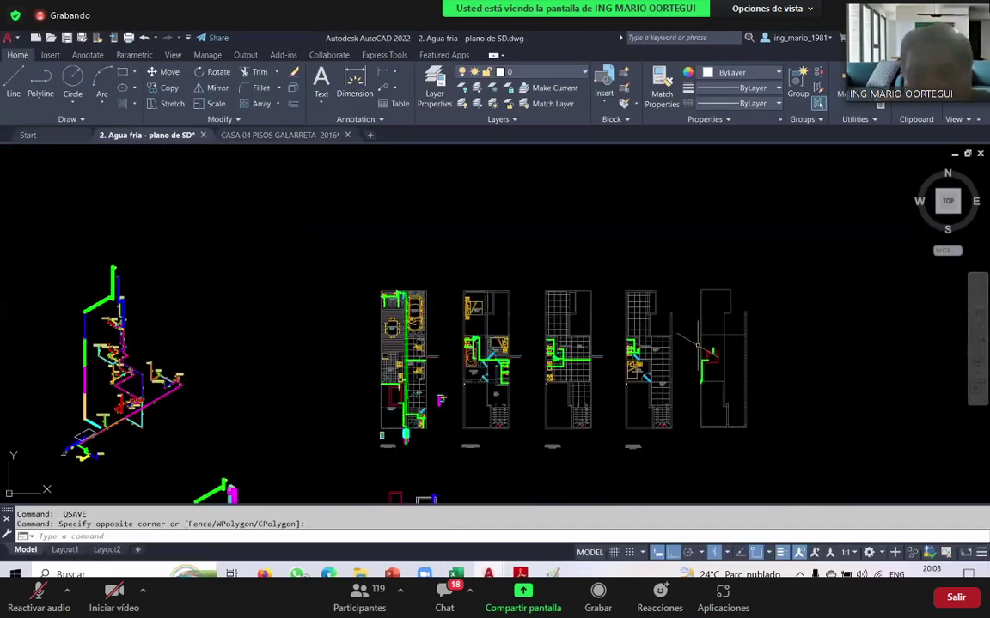
scroll(601, 361, "up", 3)
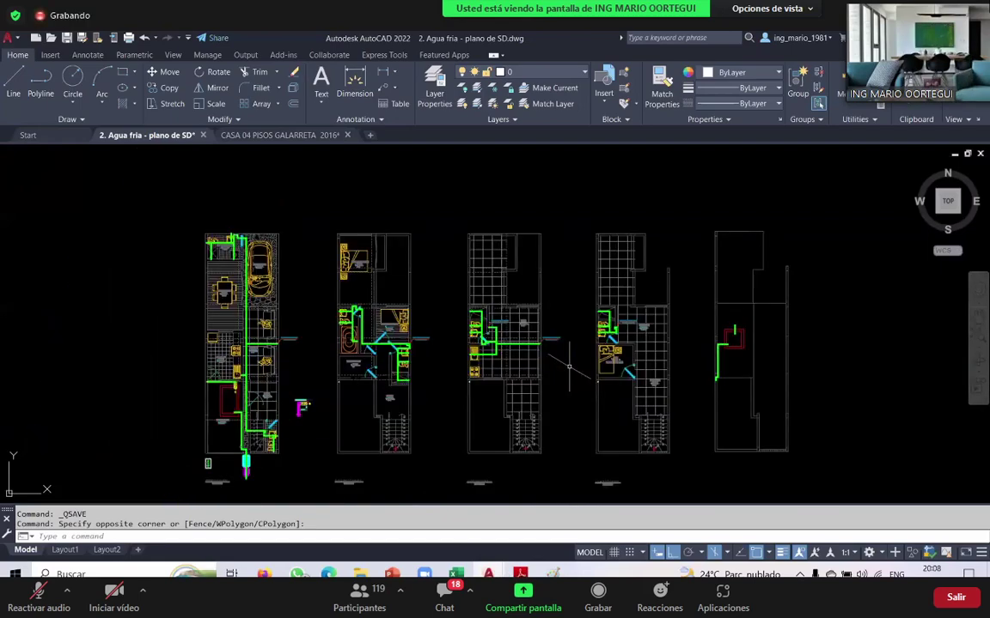
scroll(568, 367, "up", 5)
scroll(315, 276, "down", 6)
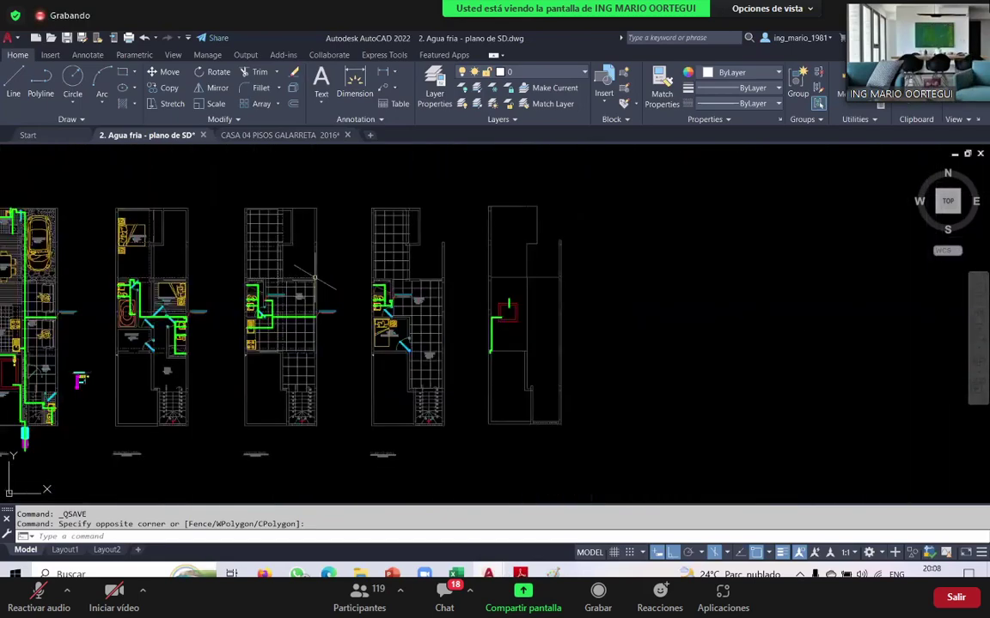
scroll(315, 276, "down", 2)
scroll(828, 316, "down", 2)
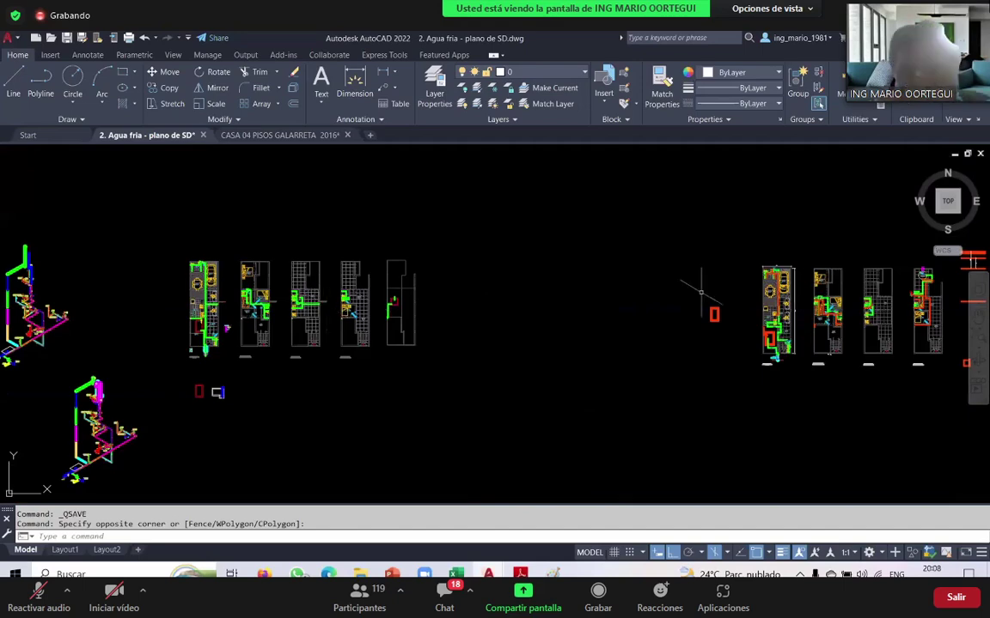
Copy the water heater circle with its "TERMA 80 LT" label from the reference plan to the AZOTEA plan, just above the bathroom
scroll(859, 296, "up", 2)
scroll(895, 291, "up", 3)
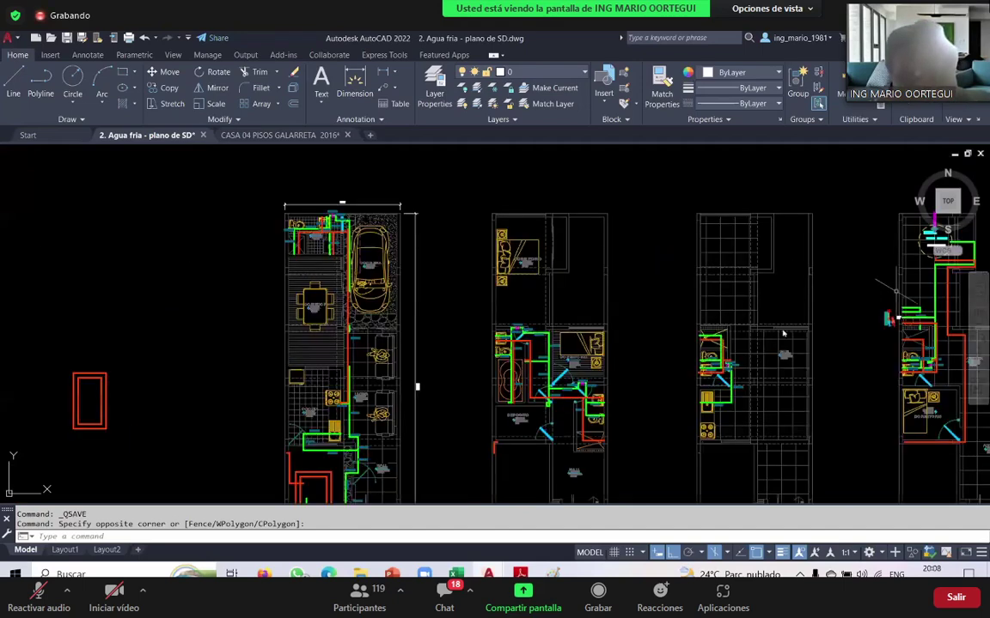
scroll(916, 319, "up", 7)
left_click(575, 236)
left_click(865, 417)
type("co")
key("space")
left_click(775, 324)
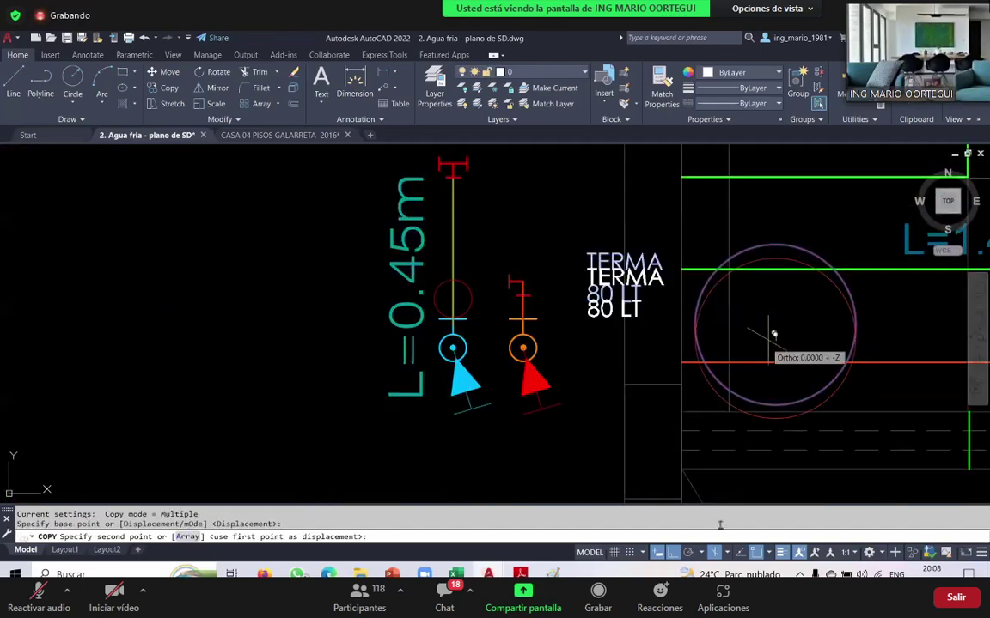
scroll(773, 335, "down", 5)
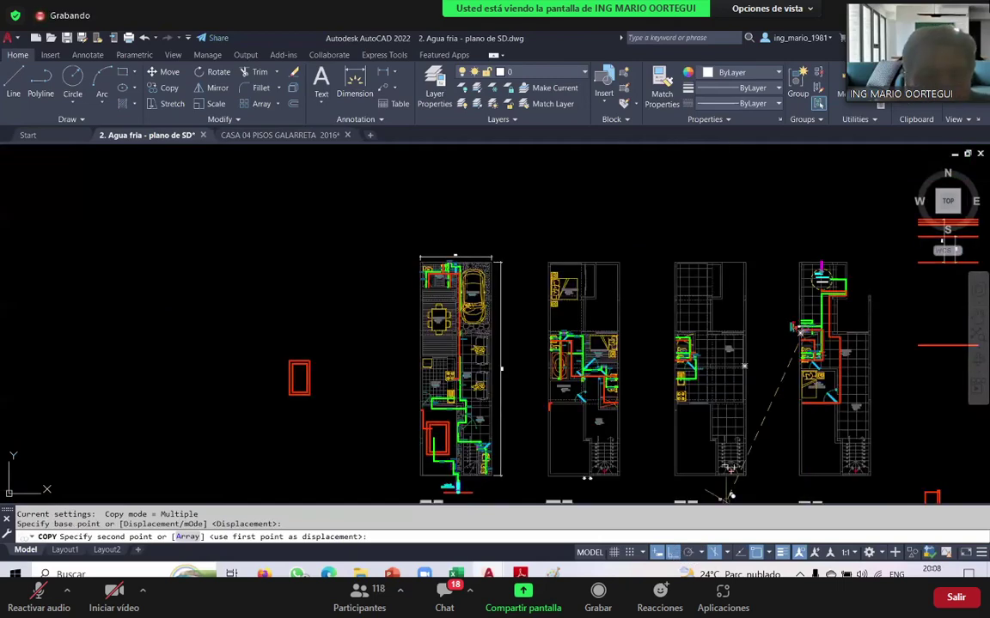
key("F8")
scroll(778, 341, "up", 5)
scroll(387, 248, "up", 4)
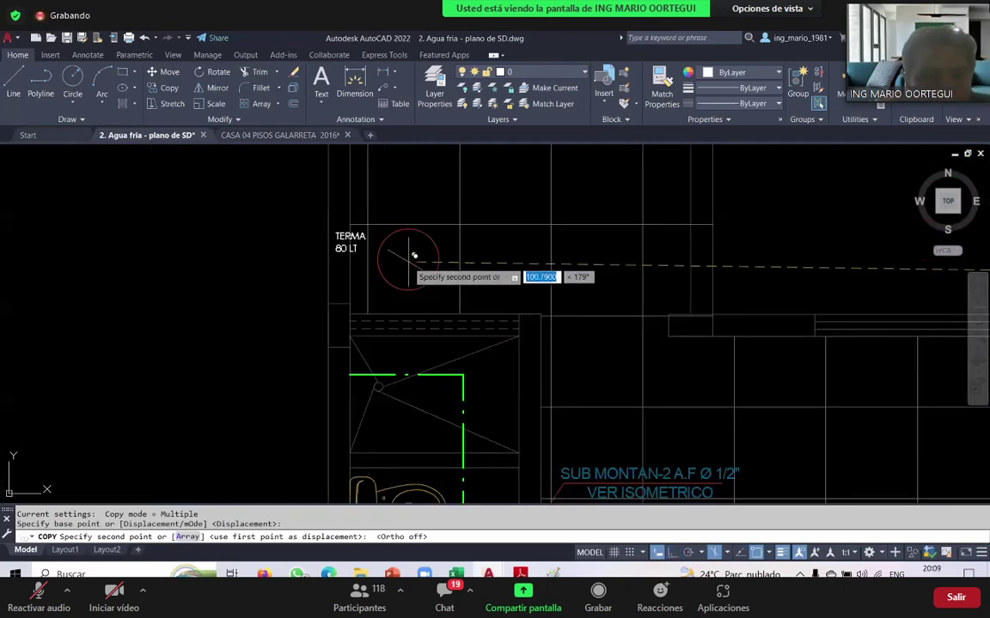
left_click(413, 256)
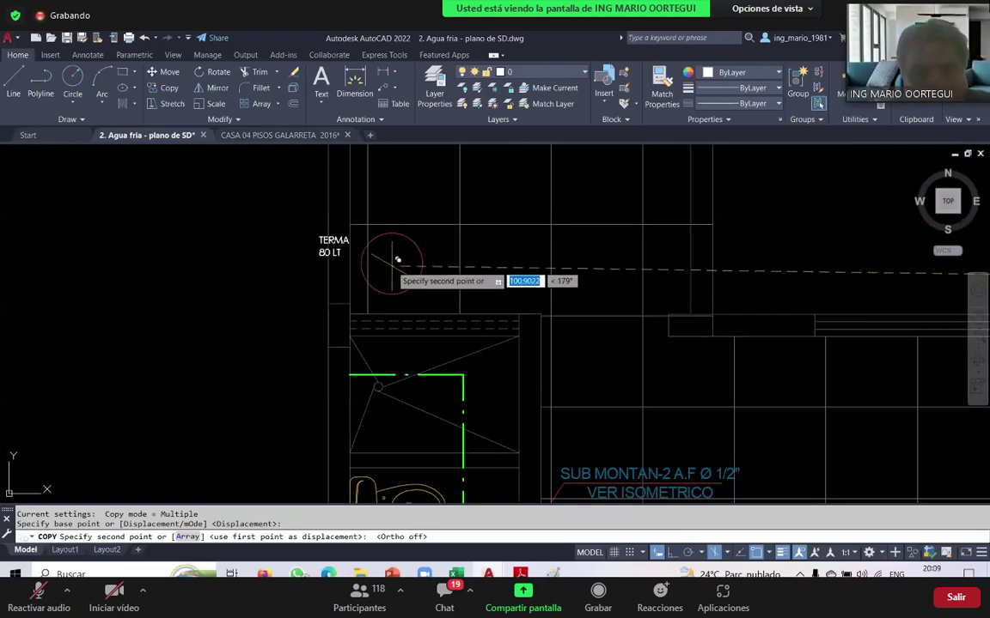
key("Escape")
scroll(574, 259, "down", 3)
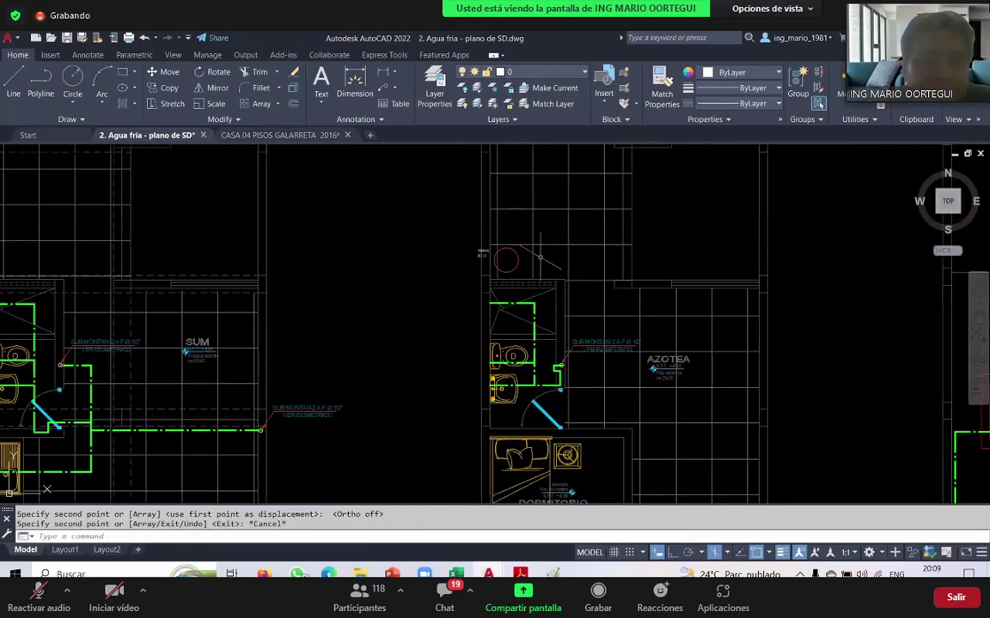
scroll(539, 256, "up", 2)
type("l")
key("Return")
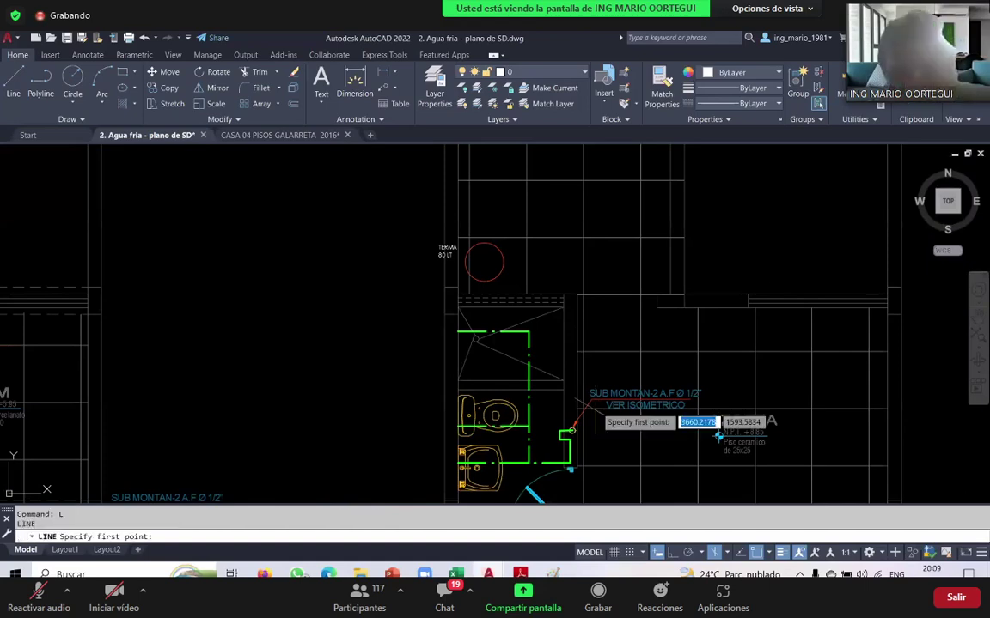
scroll(591, 423, "up", 3)
key("F8")
key("Escape")
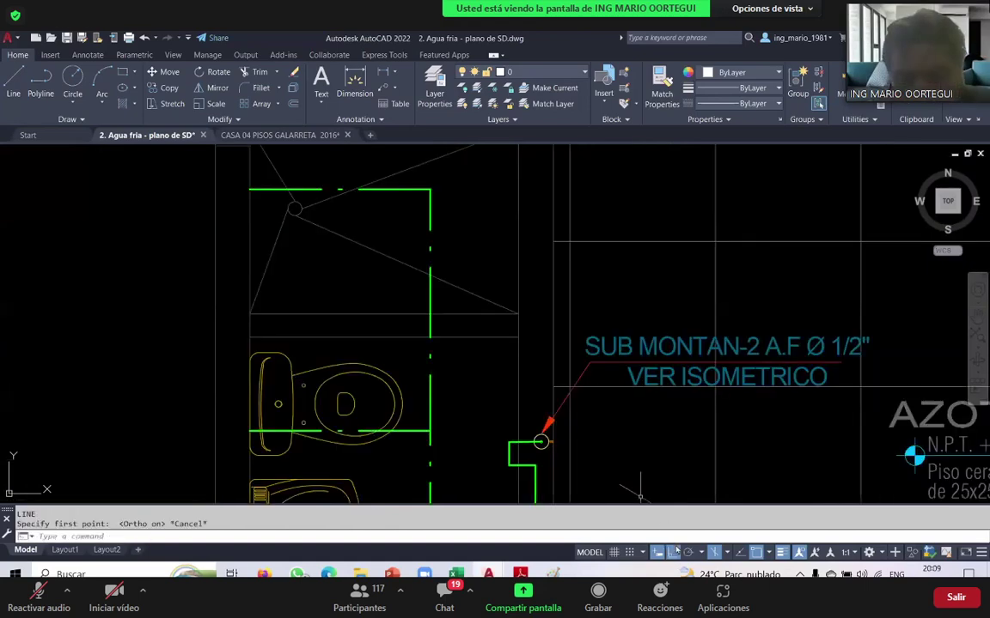
left_click(633, 437)
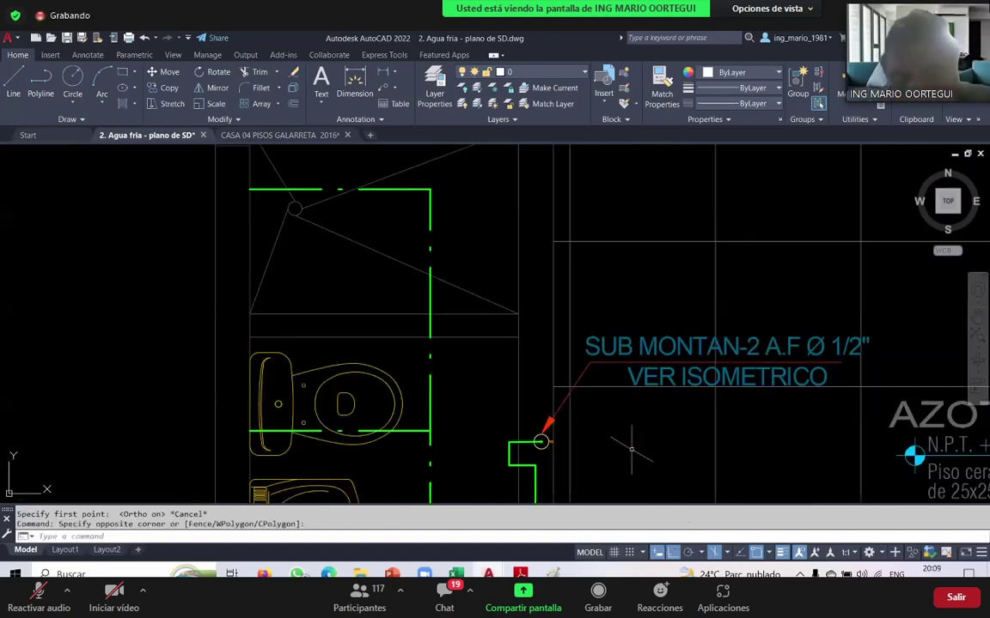
key("Escape")
type("l")
key("Return")
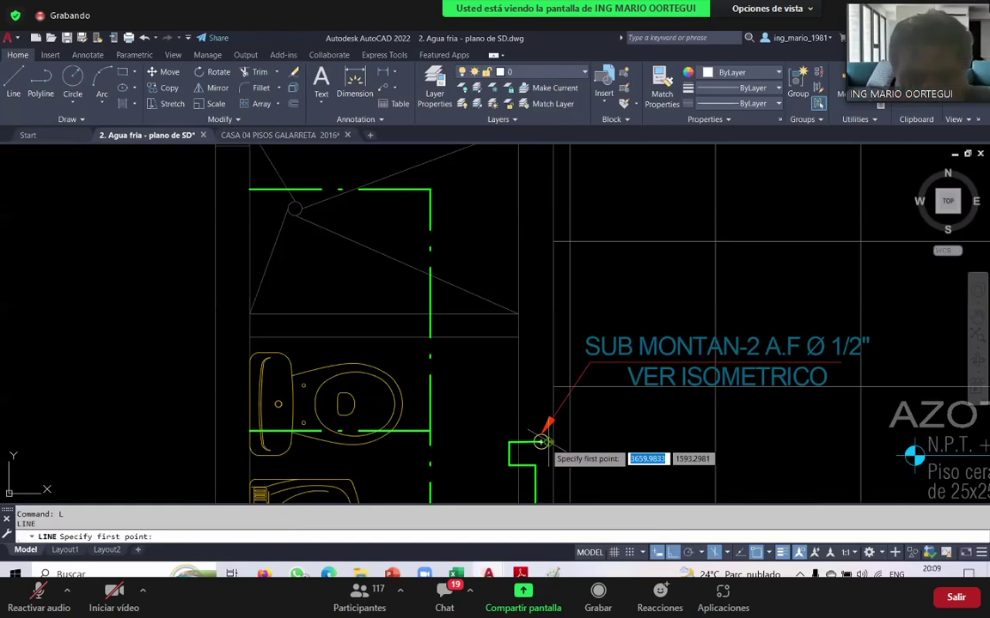
left_click(540, 441)
scroll(540, 441, "up", 5)
key("Escape")
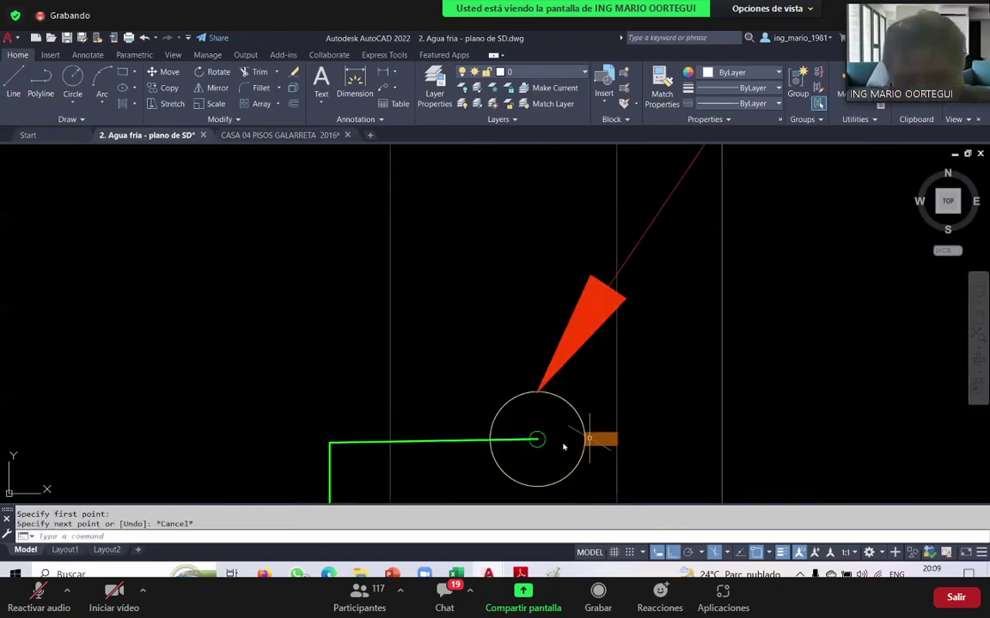
Draw a vertical line about 1.91 m long from the SUB MONTAN-2 riser up to the level of the water heater
type("l")
key("Return")
left_click(537, 439)
scroll(564, 491, "down", 3)
key("F8")
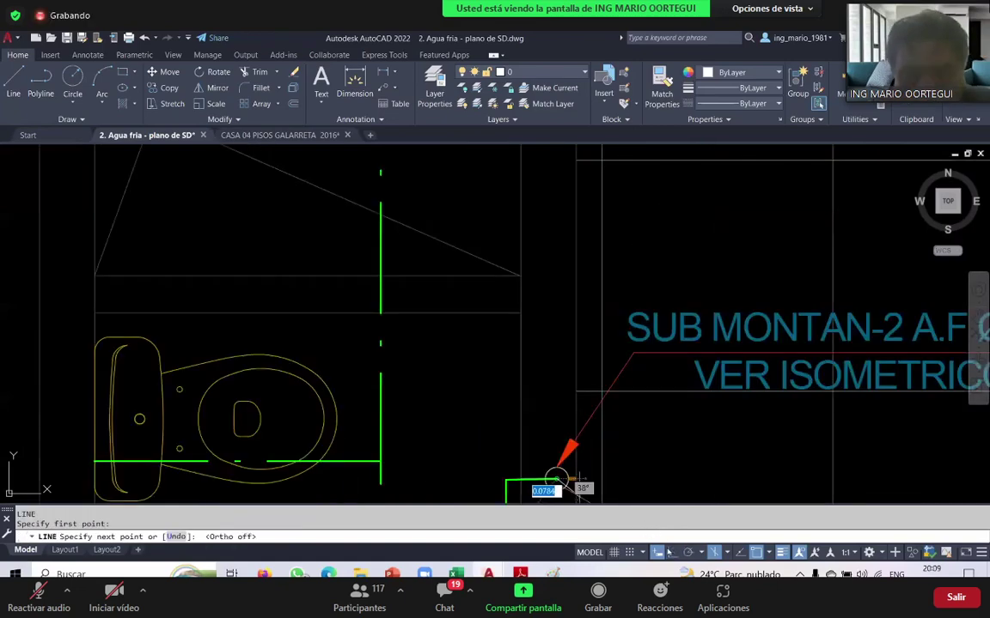
scroll(627, 446, "down", 5)
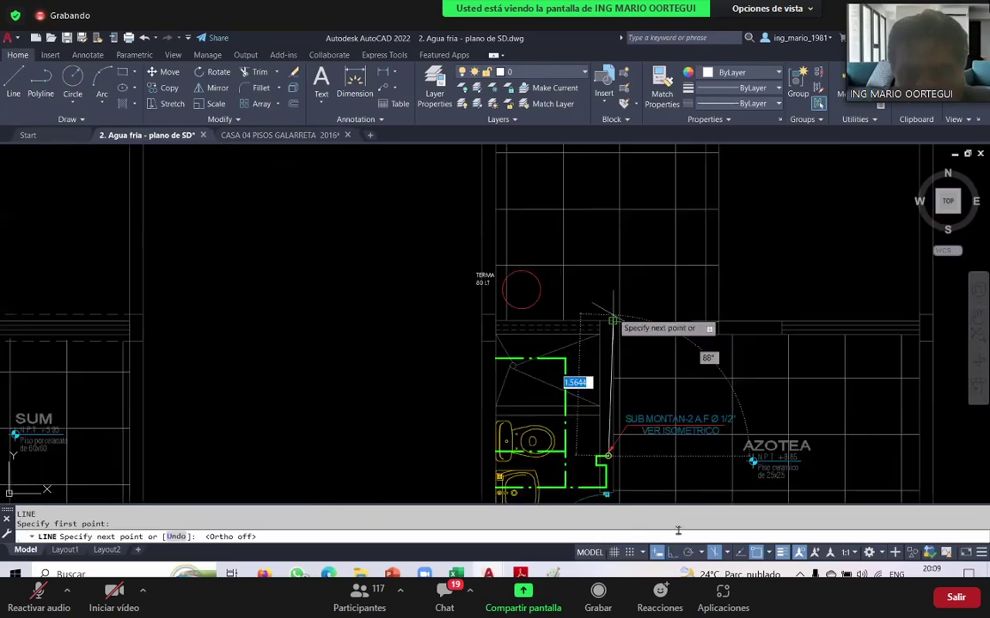
scroll(607, 292, "up", 3)
key("F8")
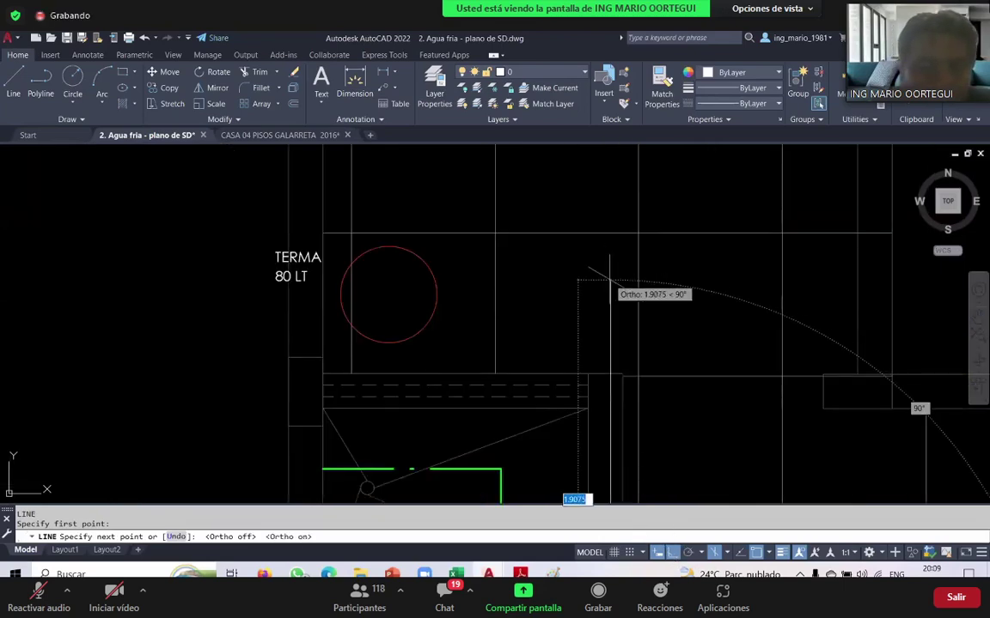
left_click(610, 280)
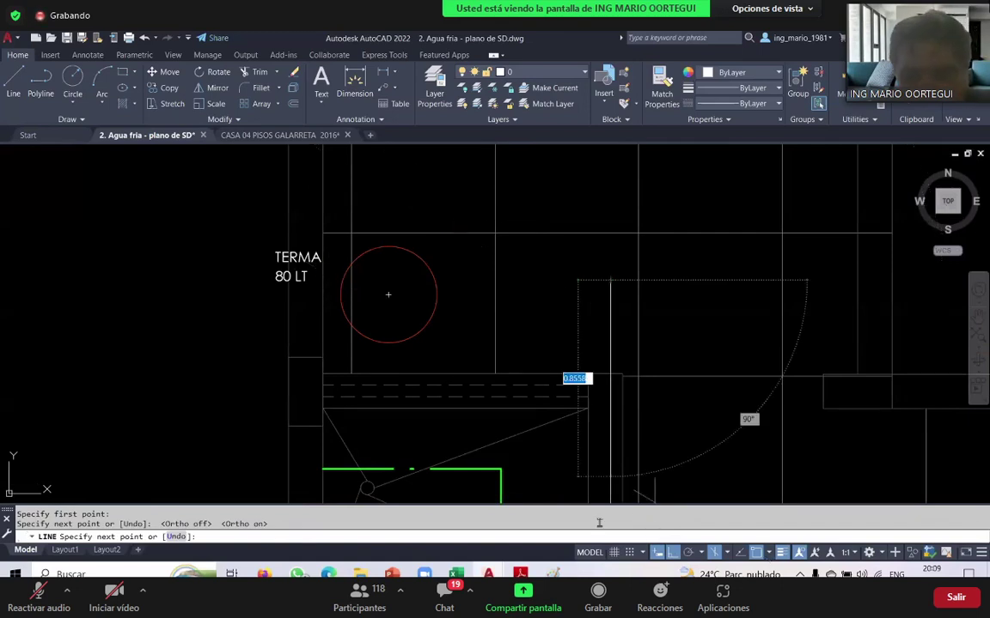
key("Escape")
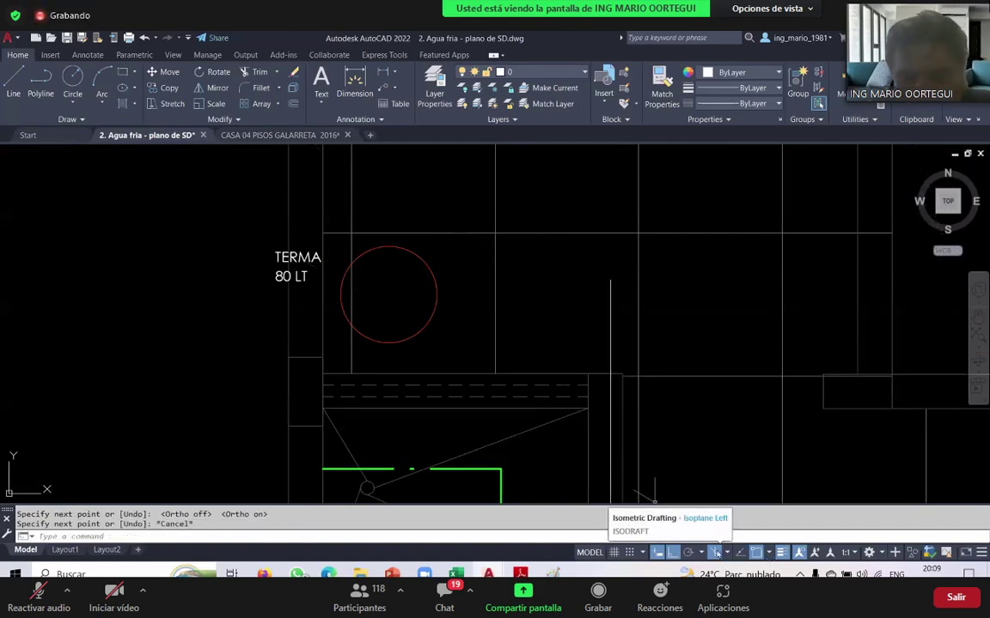
Turn off isometric drafting and draw a horizontal line about 1.25 m long from the riser line's upper end across the heater to the wall
middle_click_drag(568, 332, 562, 340)
type("L")
key("Return")
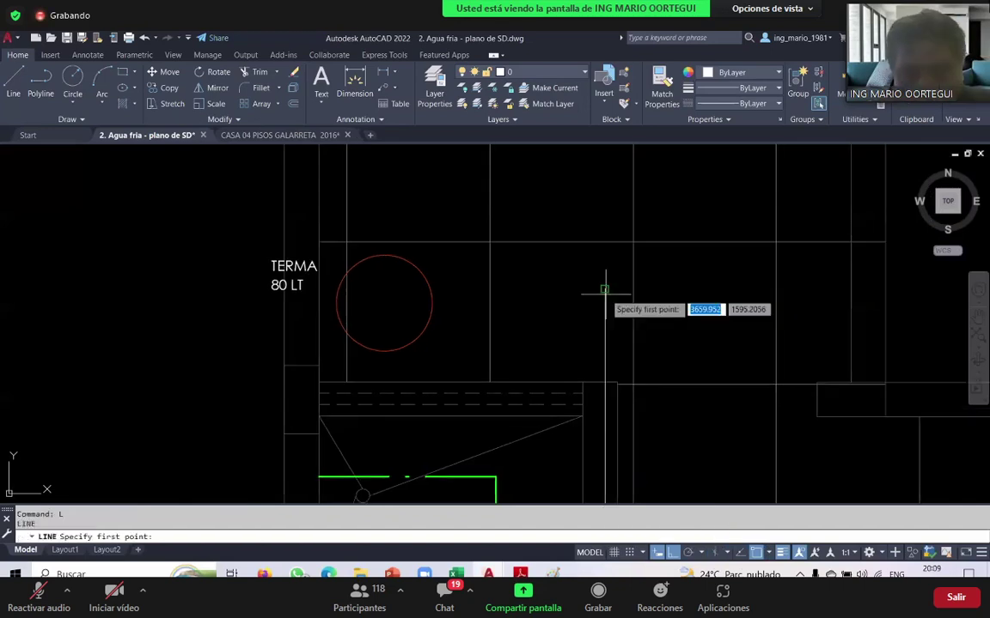
left_click(605, 288)
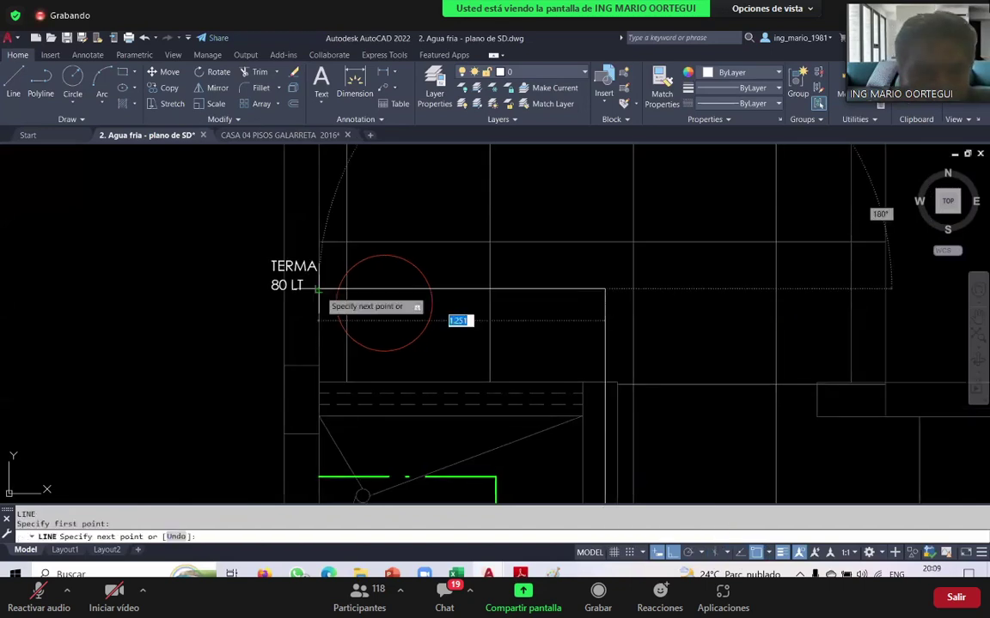
key("Escape")
scroll(564, 222, "down", 2)
scroll(564, 222, "down", 3)
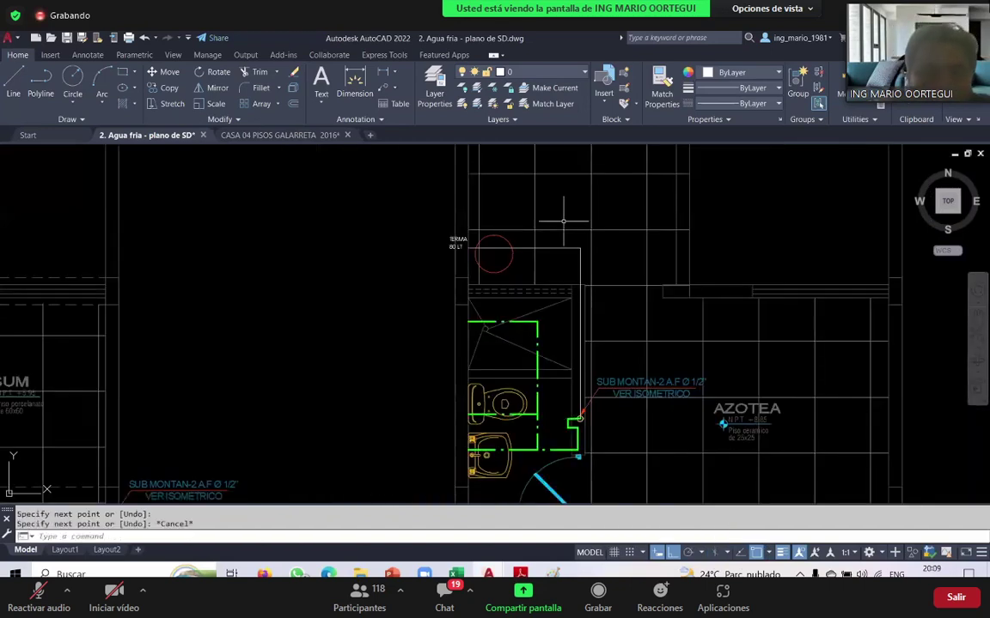
Draw a second pipe line from the wall below the first, about 1.45 m across the heater, down beside the riser line and into the bathroom
scroll(535, 280, "up", 3)
type("L")
key("Return")
scroll(492, 281, "up", 4)
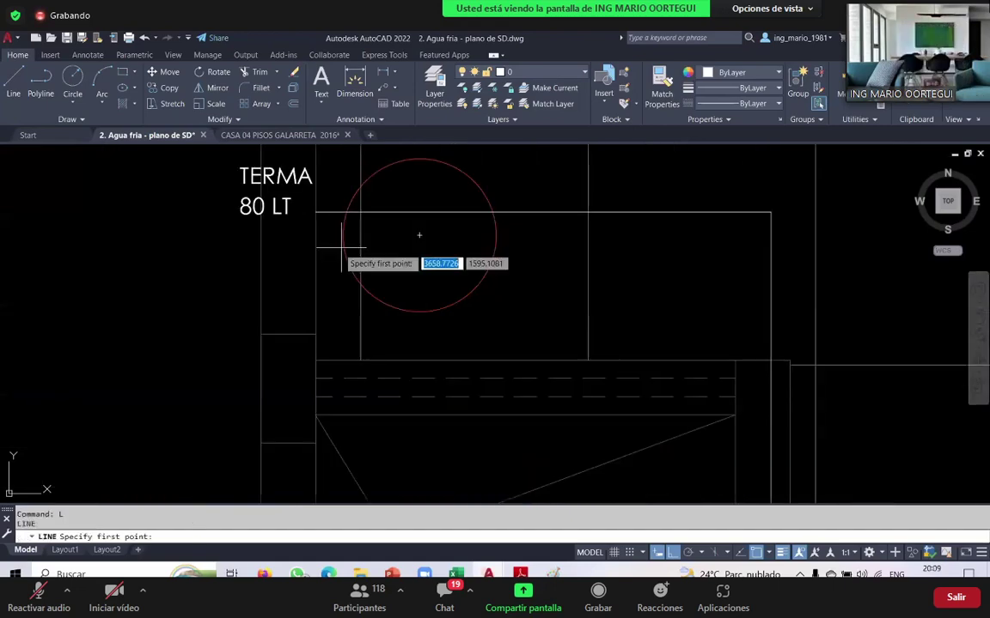
left_click(316, 268)
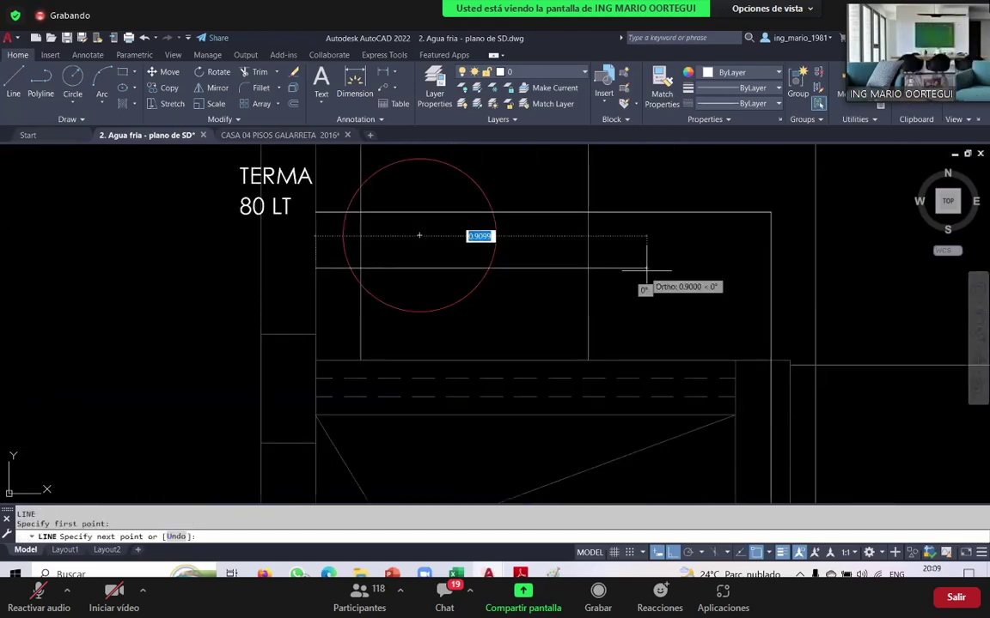
scroll(646, 268, "down", 4)
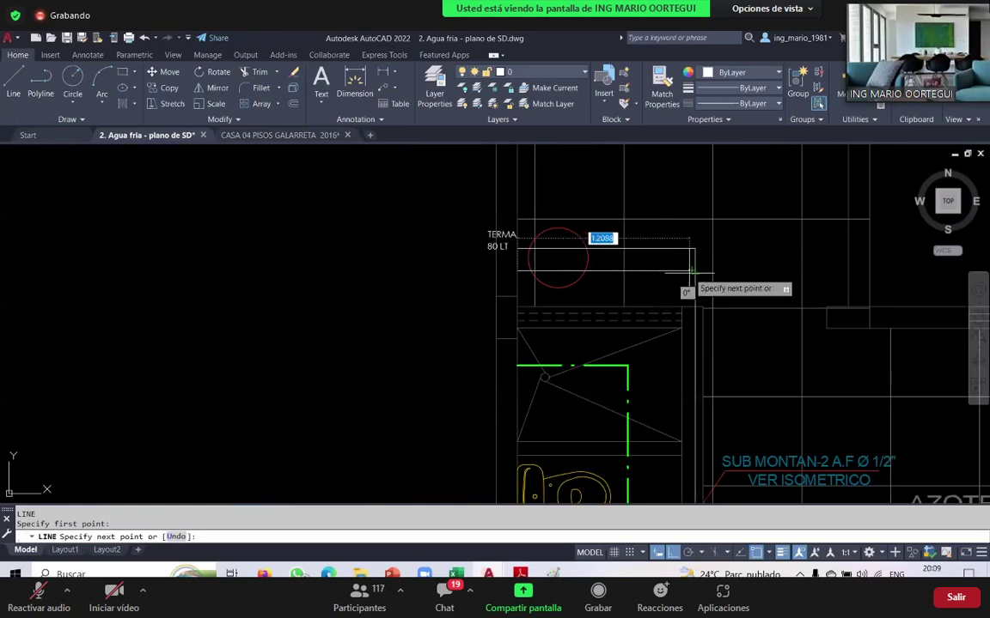
scroll(690, 272, "down", 3)
scroll(690, 271, "up", 2)
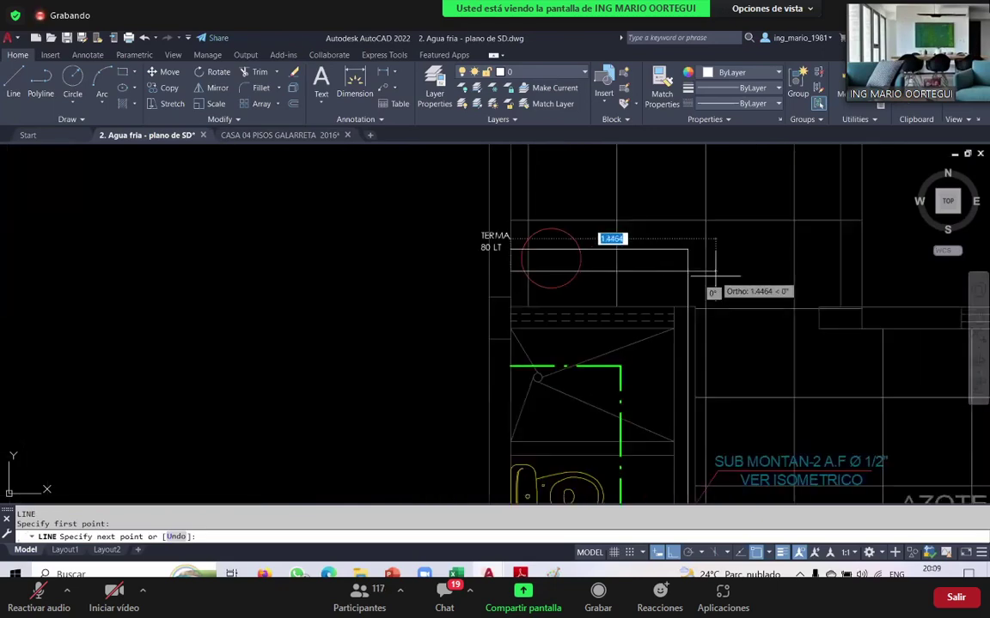
left_click(715, 276)
middle_click_drag(706, 468, 708, 397)
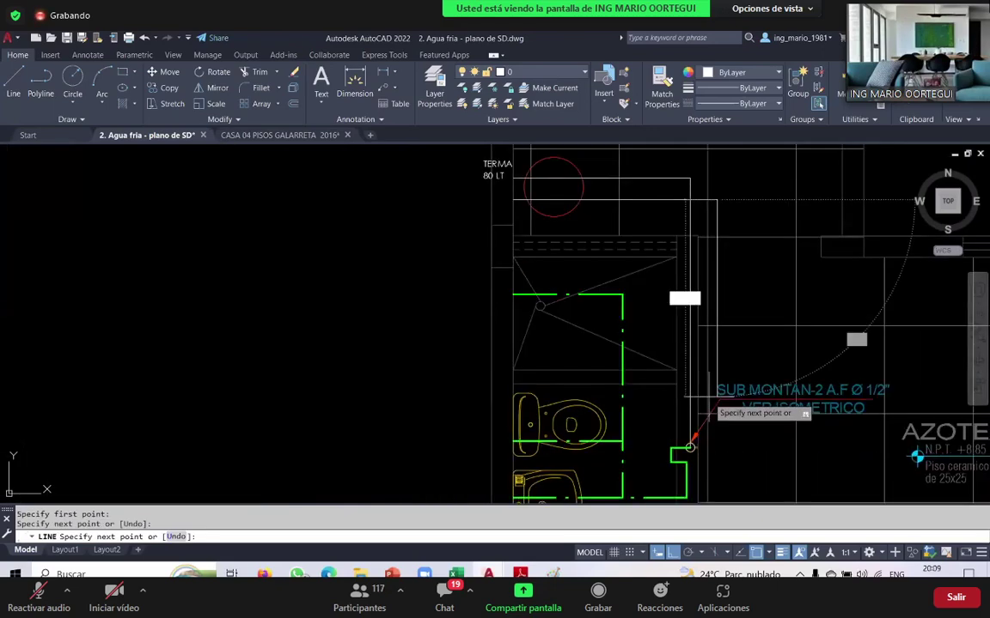
left_click(716, 430)
scroll(716, 429, "up", 2)
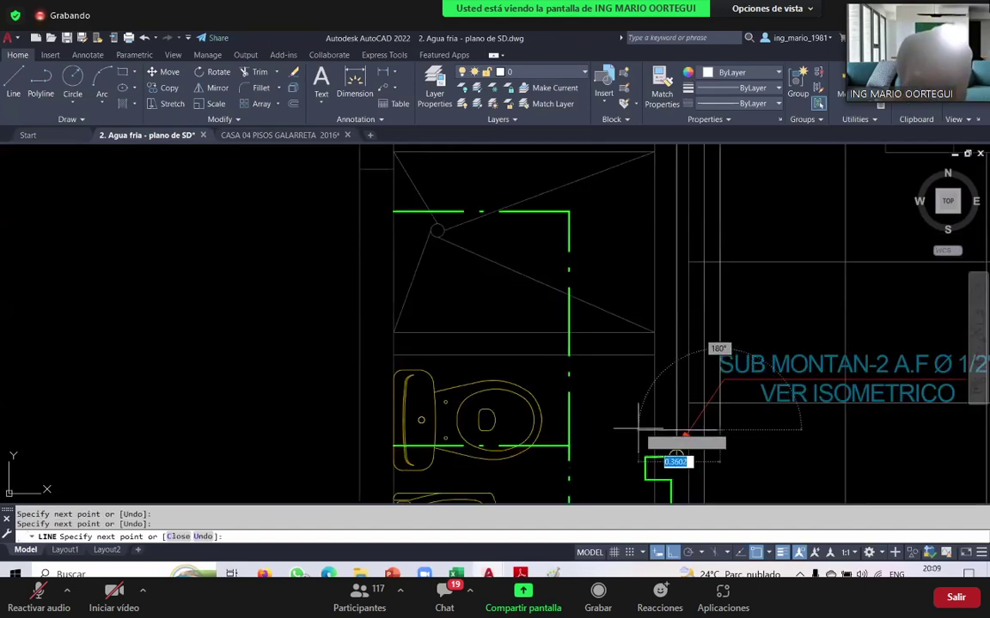
left_click(614, 430)
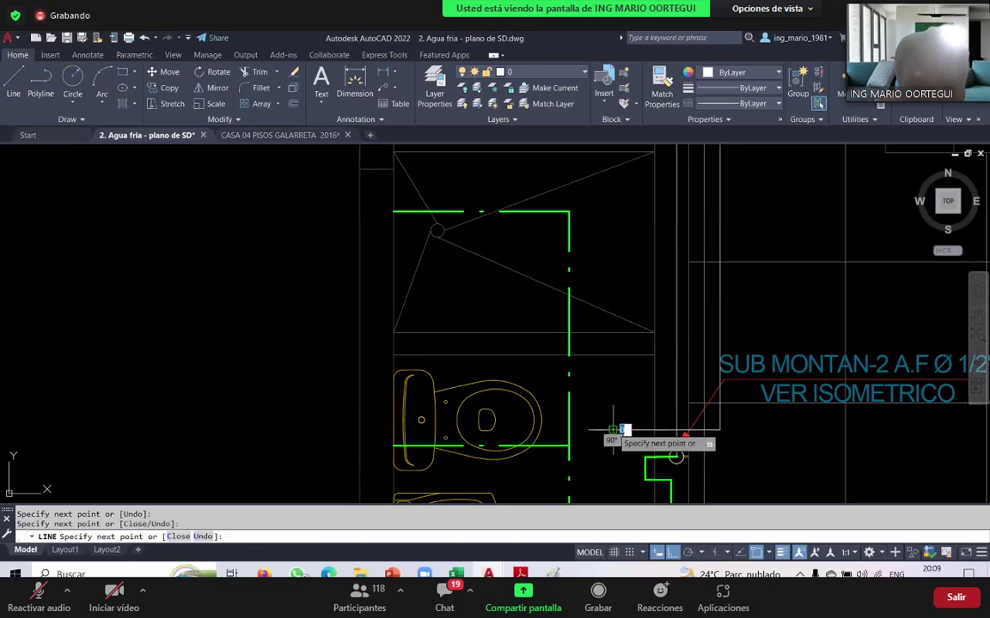
Continue the second pipe line down past the lavatory and draw a horizontal branch from the lavatory wall to it
scroll(613, 429, "down", 2)
scroll(630, 427, "up", 1)
scroll(627, 422, "down", 1)
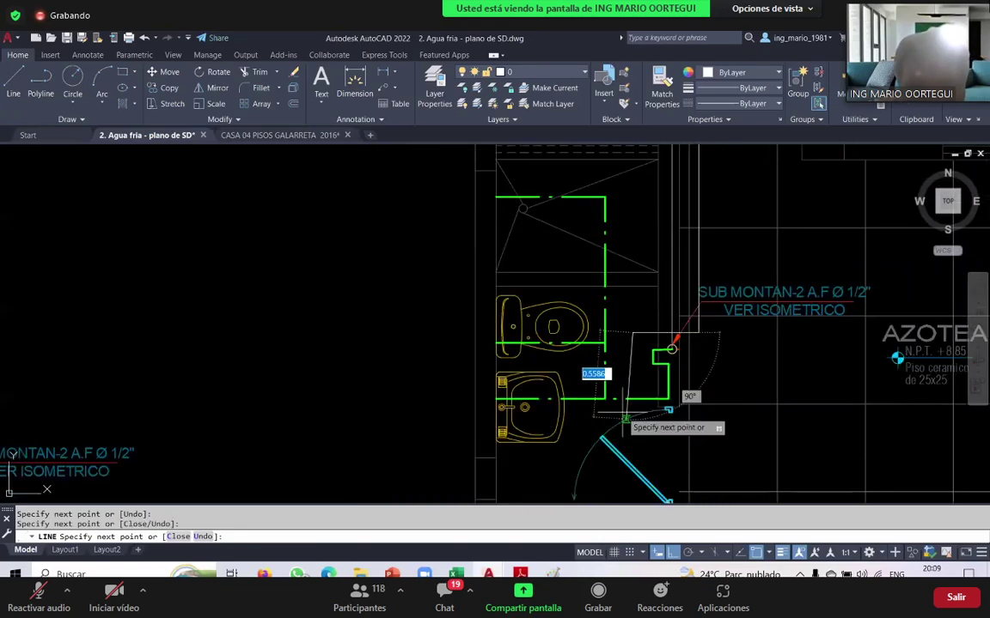
scroll(625, 420, "up", 3)
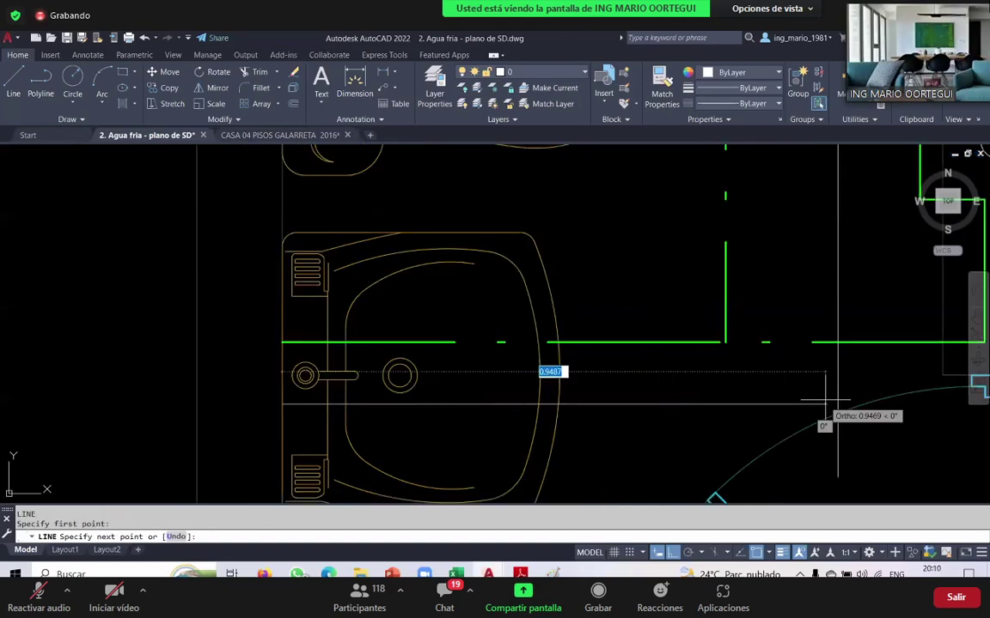
key("Escape")
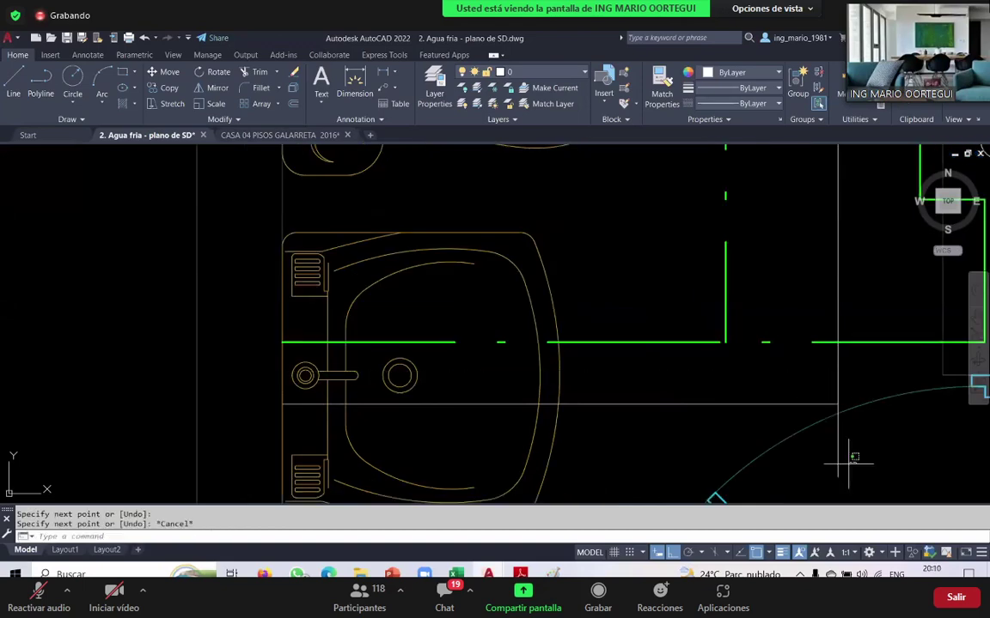
Shorten the vertical pipe line so that its lower end meets the lavatory branch
left_click(838, 461)
left_click(819, 467)
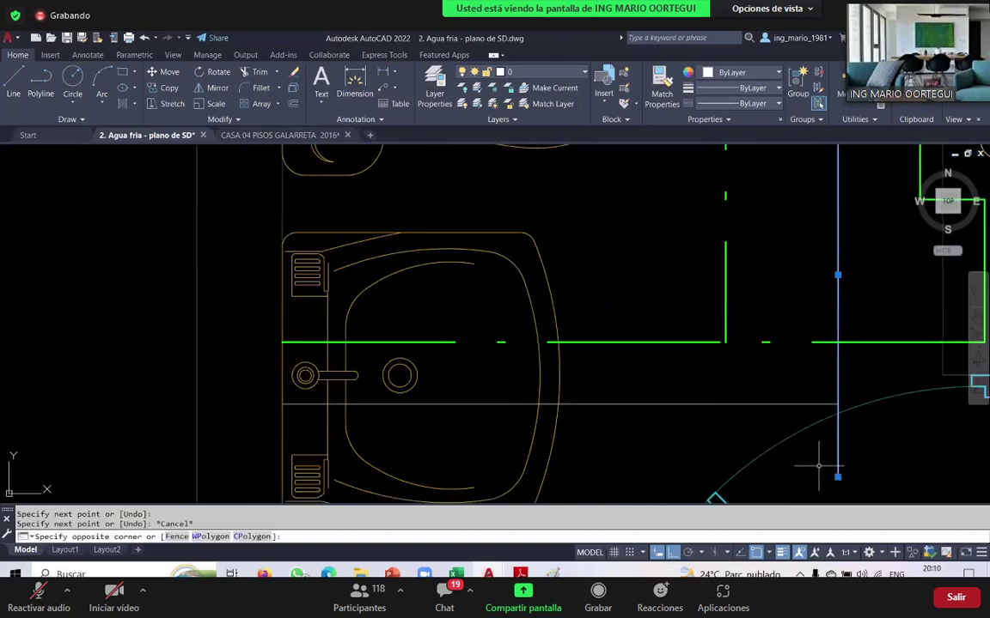
left_click(837, 477)
left_click(837, 404)
key("Escape")
Draw the shower branch from the second line's bathroom corner, about 0.80 m up and across to the shower wall
scroll(678, 451, "down", 3)
middle_click_drag(738, 311, 723, 362)
key("space")
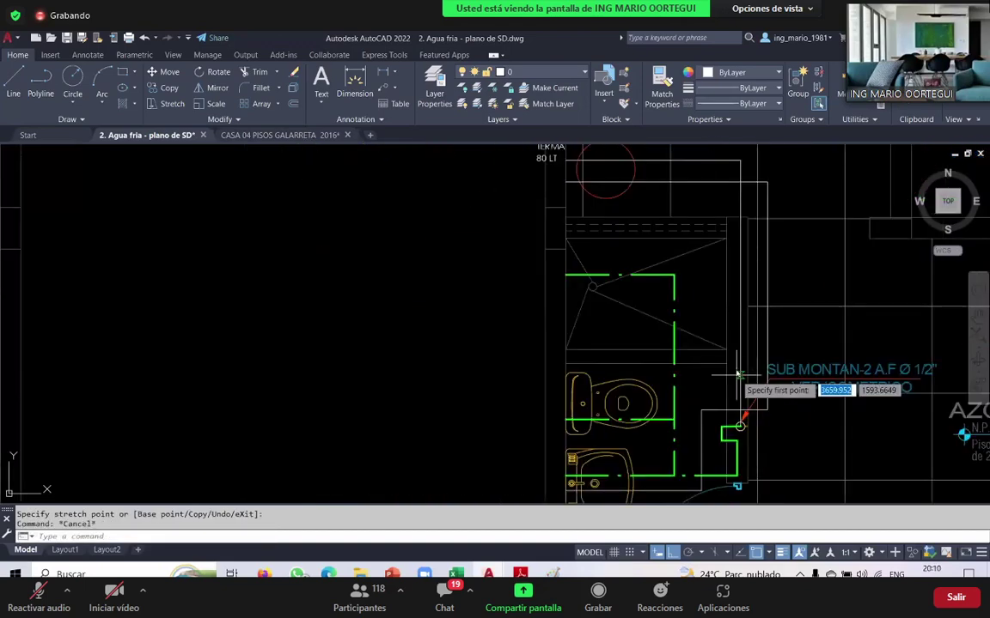
left_click(673, 409)
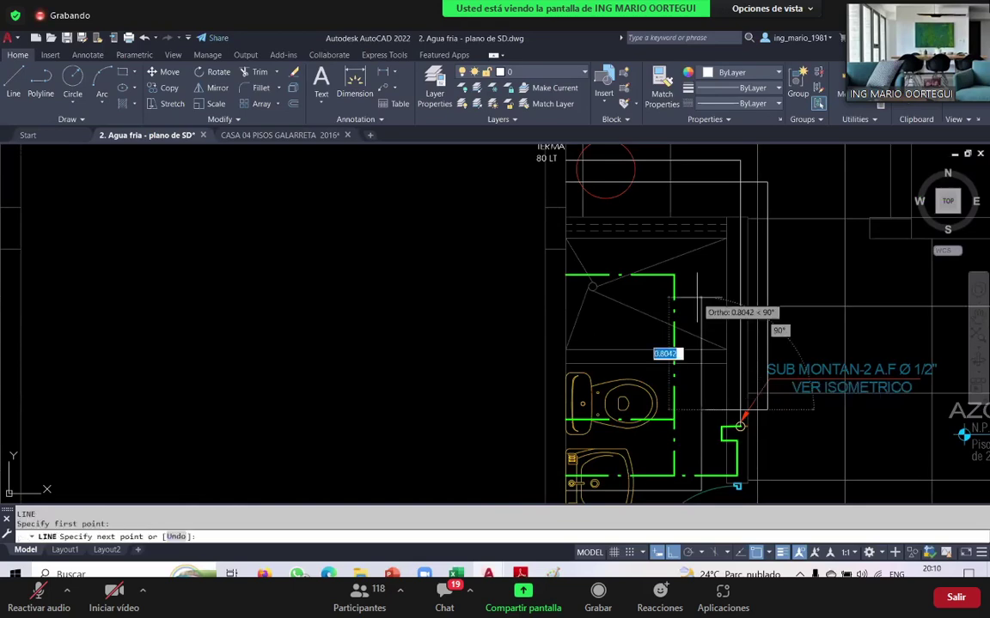
left_click(698, 297)
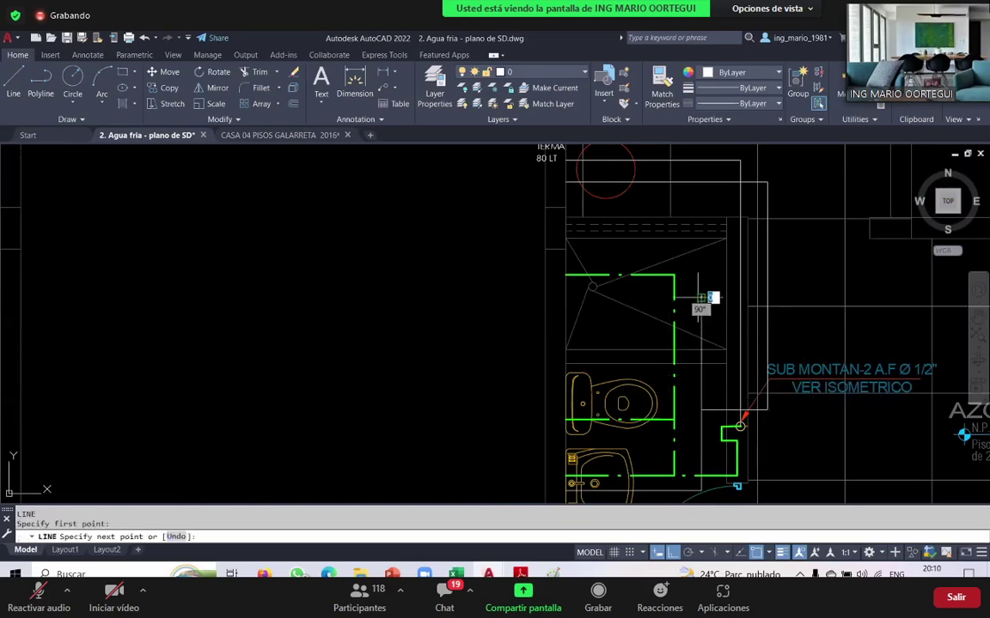
left_click(567, 295)
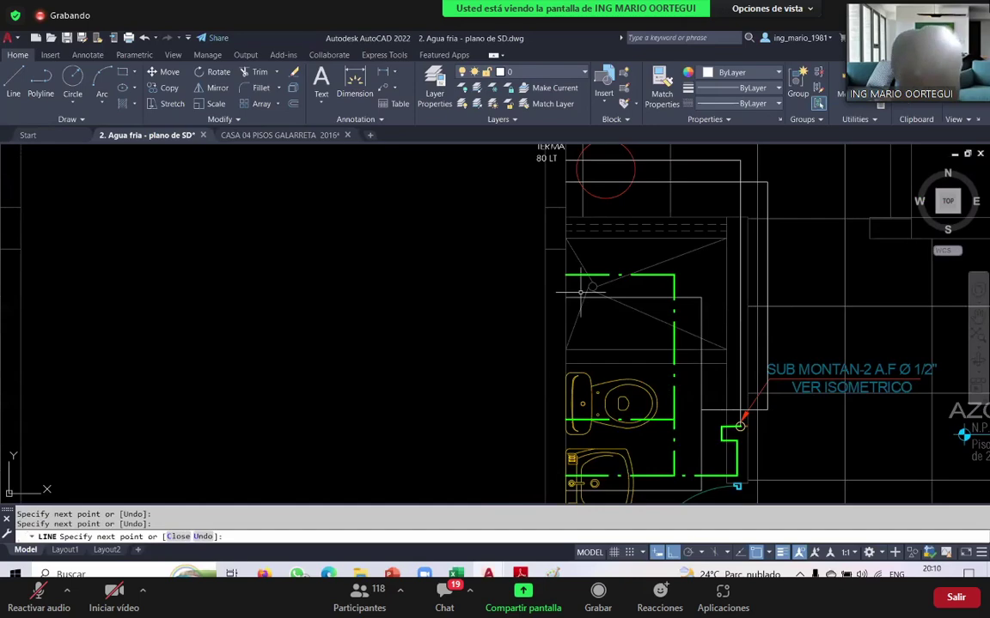
key("Escape")
scroll(580, 292, "down", 8)
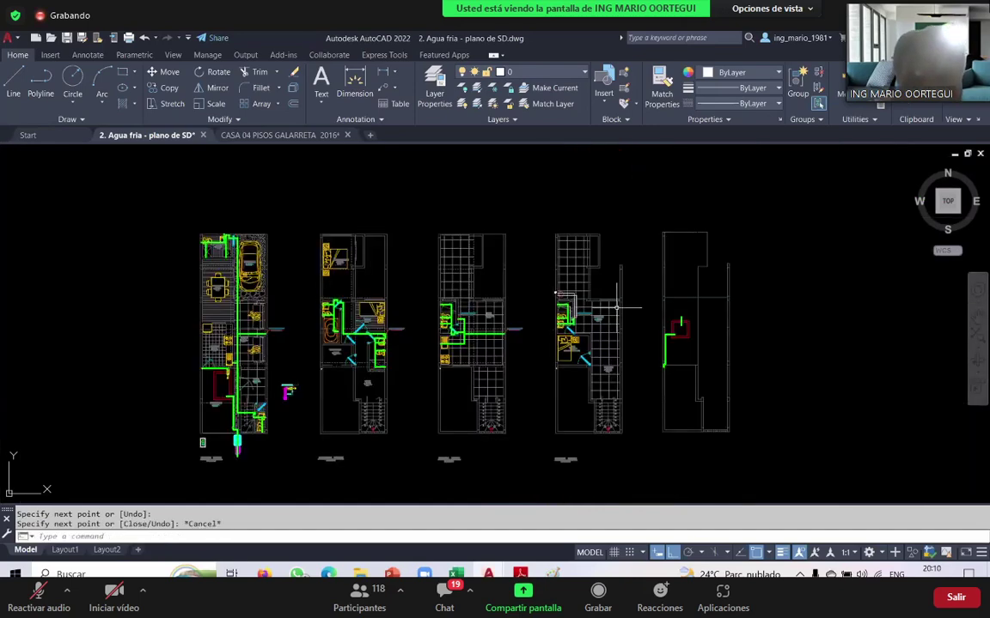
Match the red hot-water pipe's properties from the completed plans onto the second line's segments beside the riser and in the fourth-floor bathroom
scroll(615, 307, "up", 5)
scroll(488, 319, "down", 7)
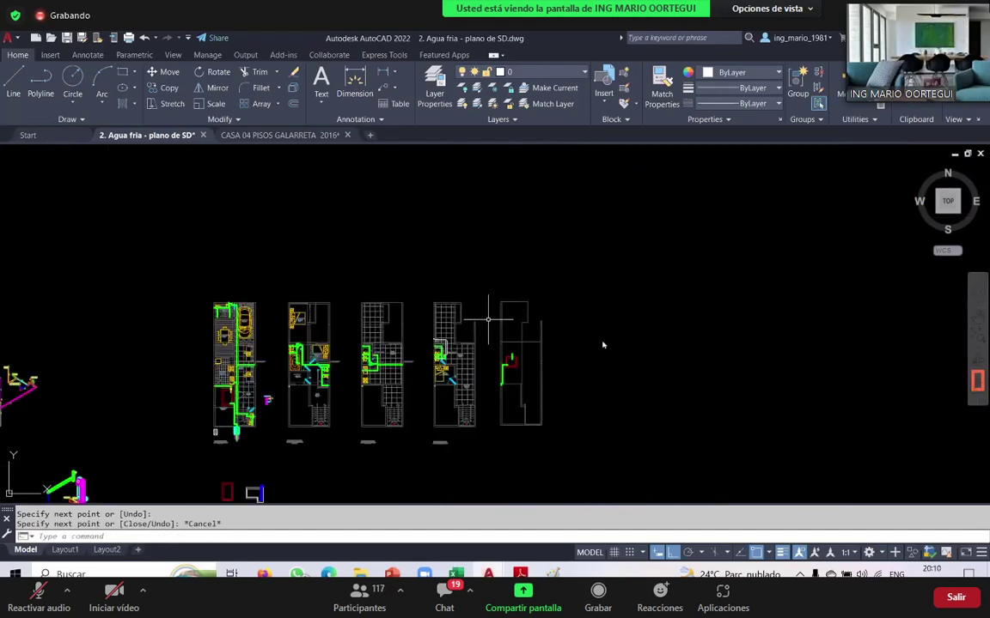
scroll(488, 320, "down", 2)
type("MA")
key("Return")
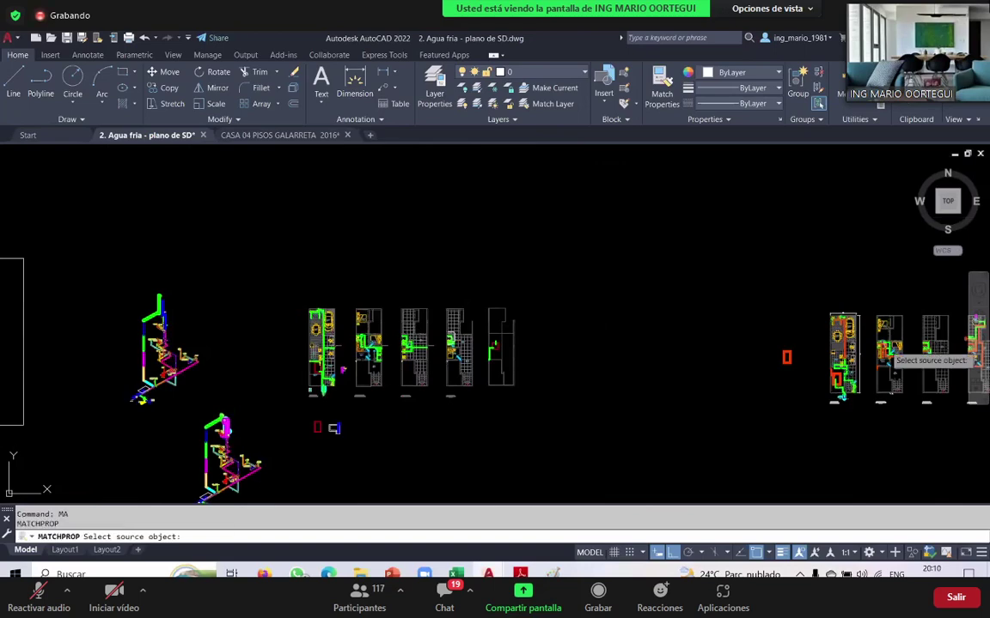
scroll(883, 346, "up", 8)
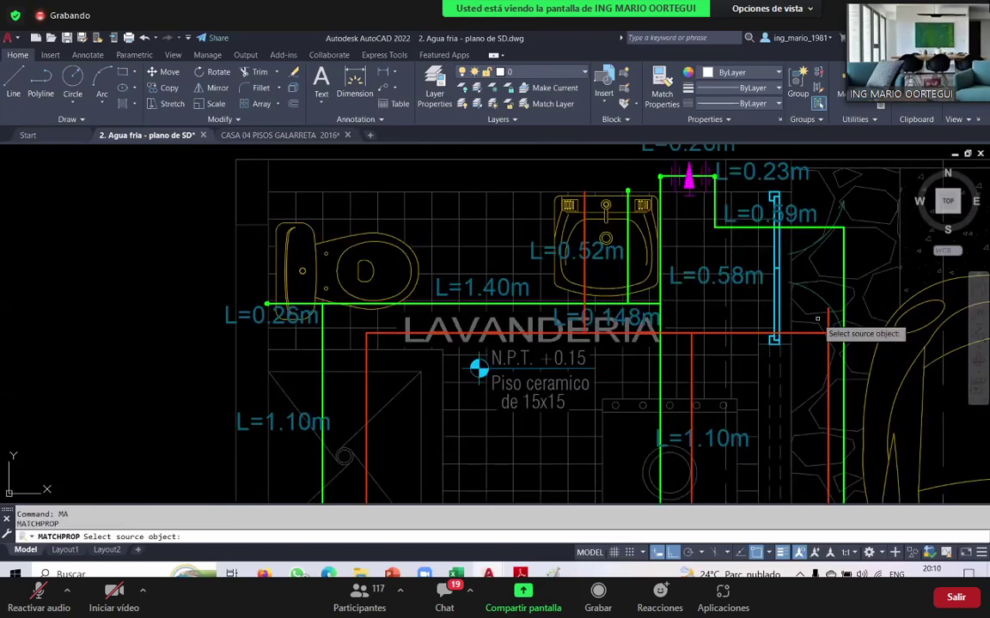
left_click(817, 318)
scroll(171, 359, "down", 8)
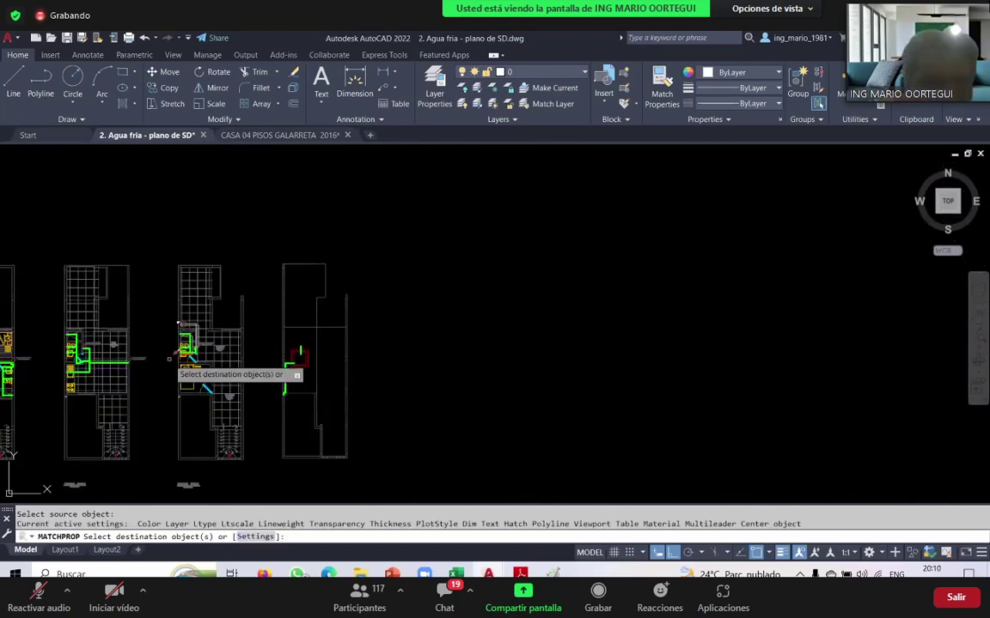
scroll(172, 356, "up", 8)
scroll(305, 331, "up", 2)
left_click(397, 342)
left_click(378, 359)
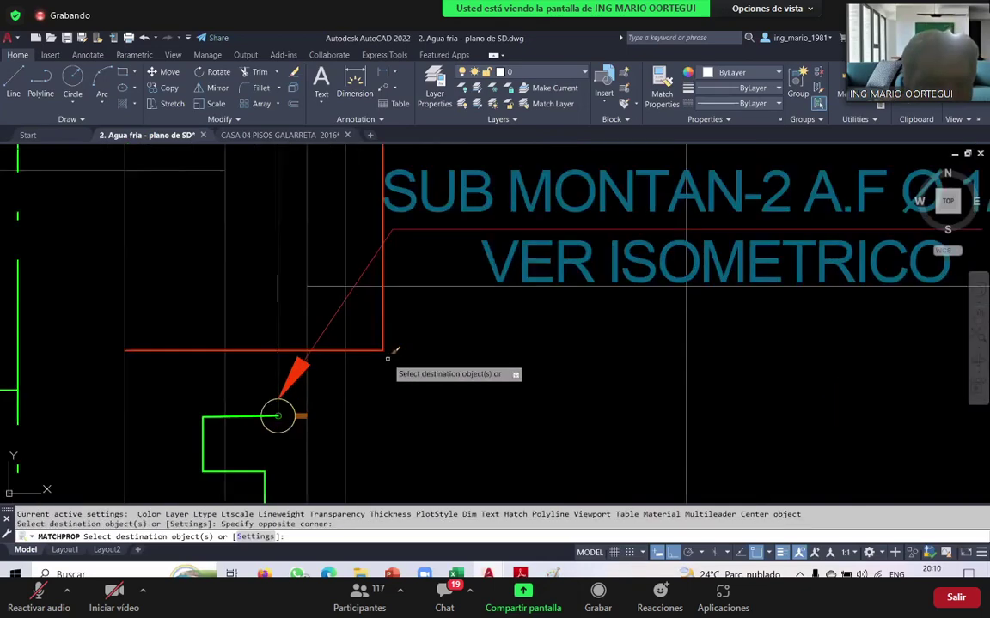
scroll(422, 385, "down", 2)
left_click(310, 367)
left_click(309, 370)
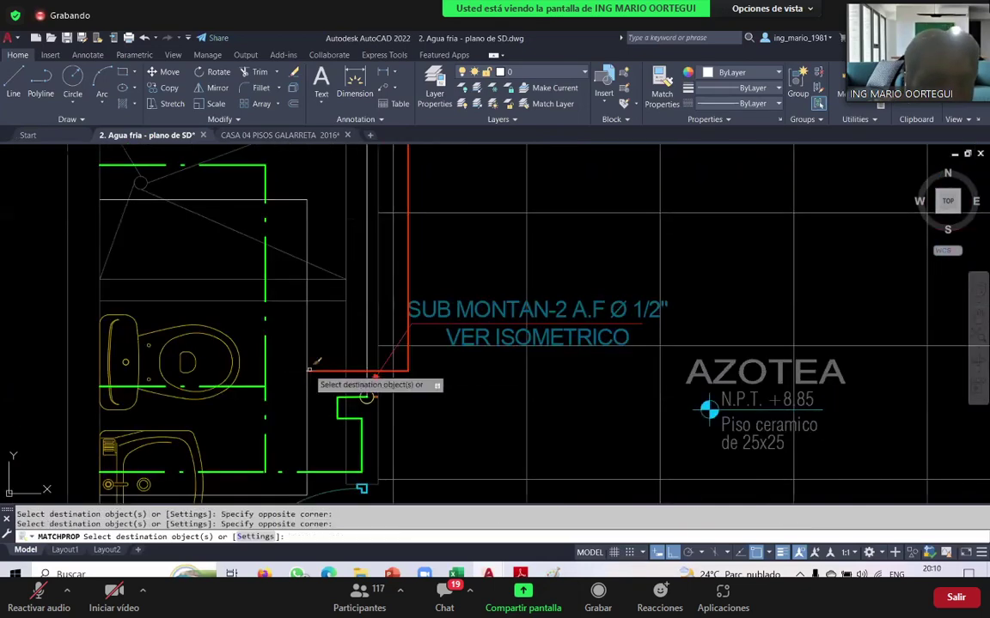
Apply the same red hot-water properties to the second line's horizontal segment across the 80 L heater
scroll(483, 264, "down", 4)
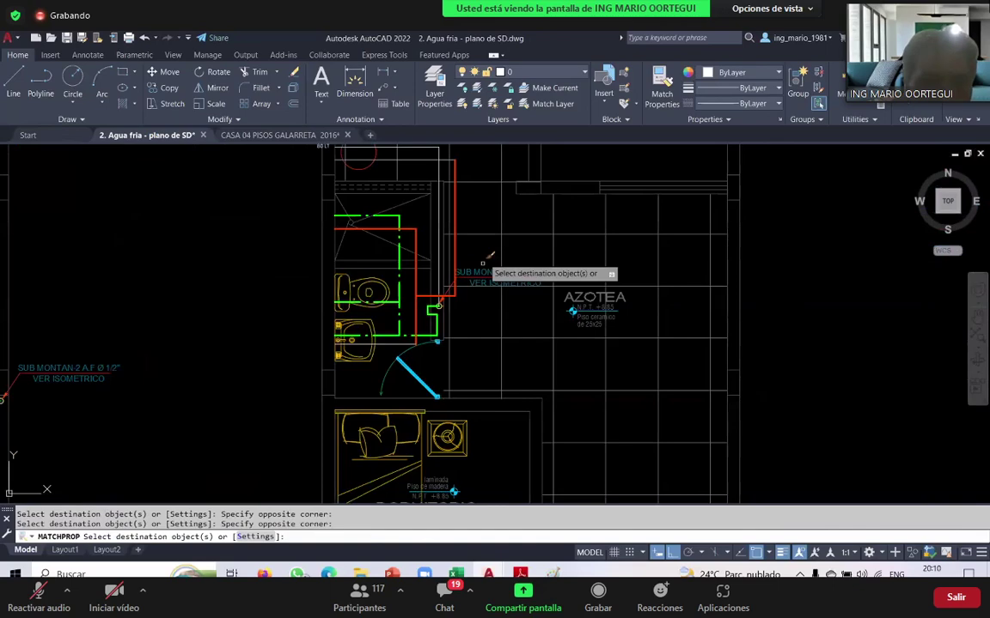
scroll(446, 258, "up", 2)
scroll(454, 430, "down", 2)
scroll(457, 311, "up", 4)
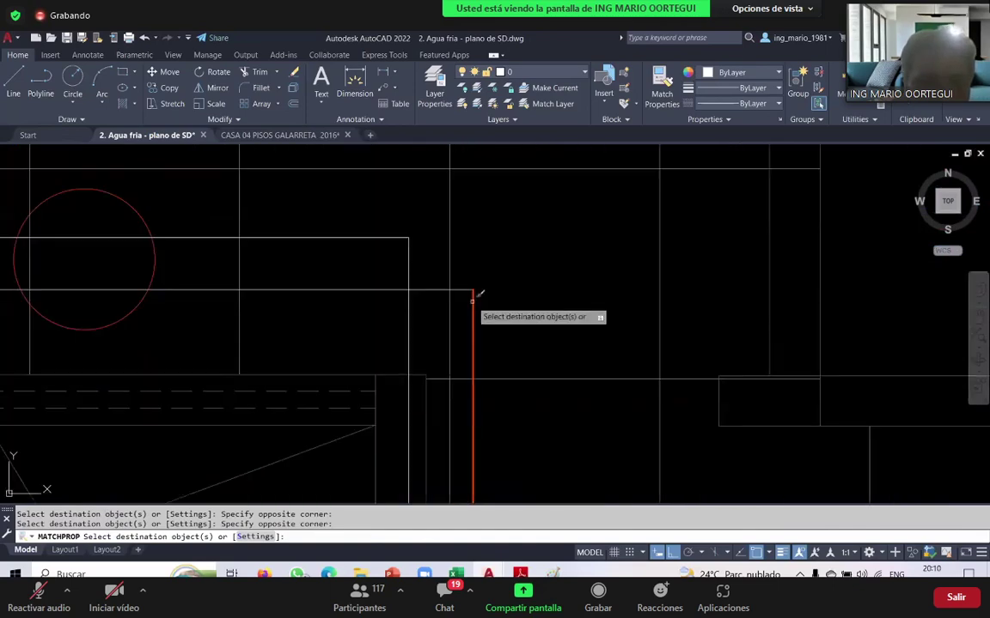
scroll(507, 269, "down", 2)
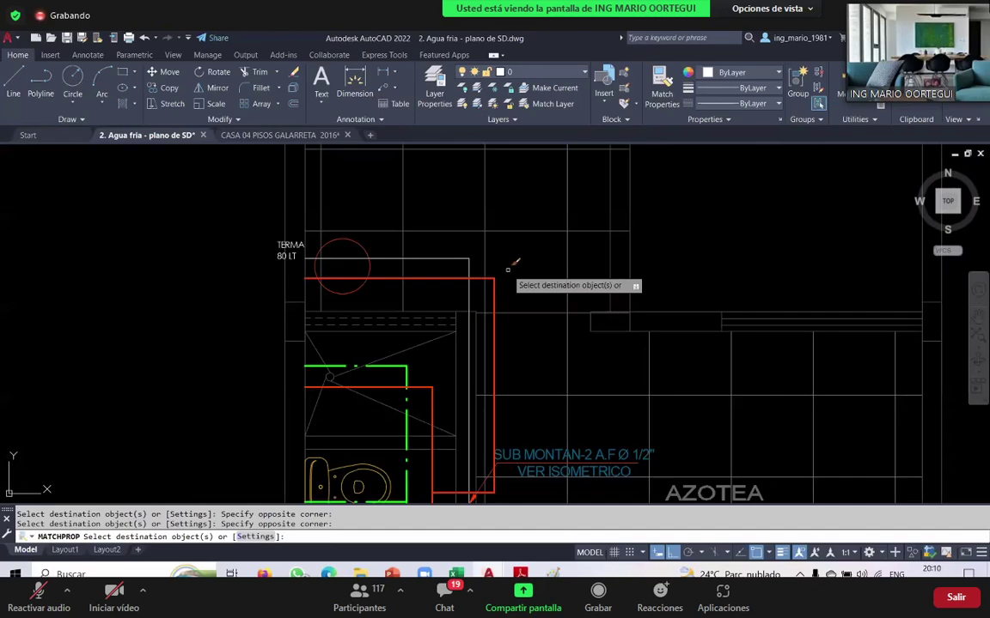
Match the green dash-dot cold-water pipe's properties onto the vertical and horizontal segments of the first line between the riser and heater
scroll(515, 404, "up", 4)
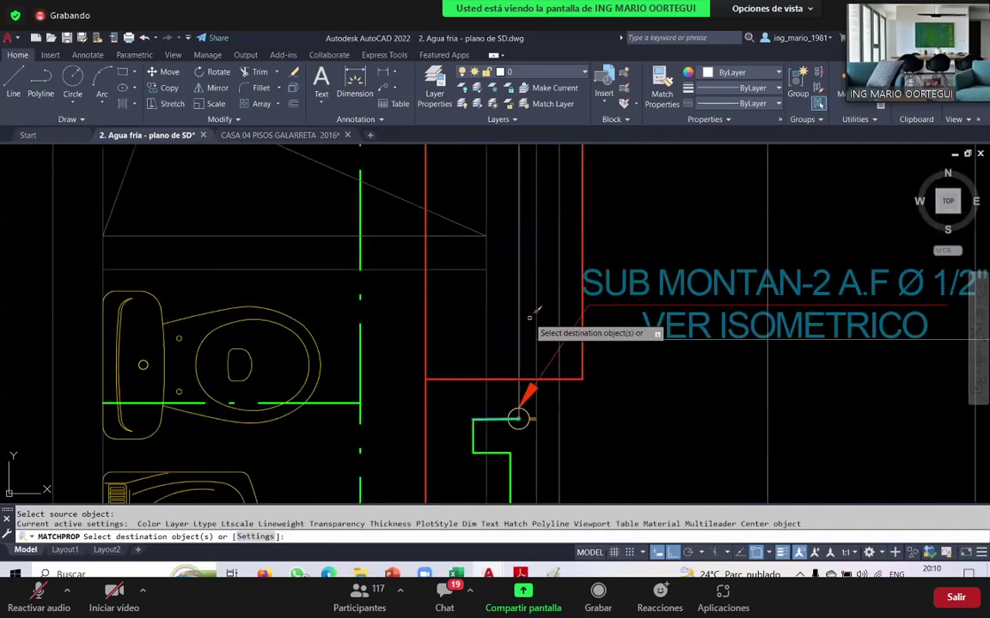
left_click(530, 318)
left_click(507, 330)
scroll(515, 376, "down", 3)
scroll(515, 294, "up", 3)
left_click(528, 294)
left_click(511, 318)
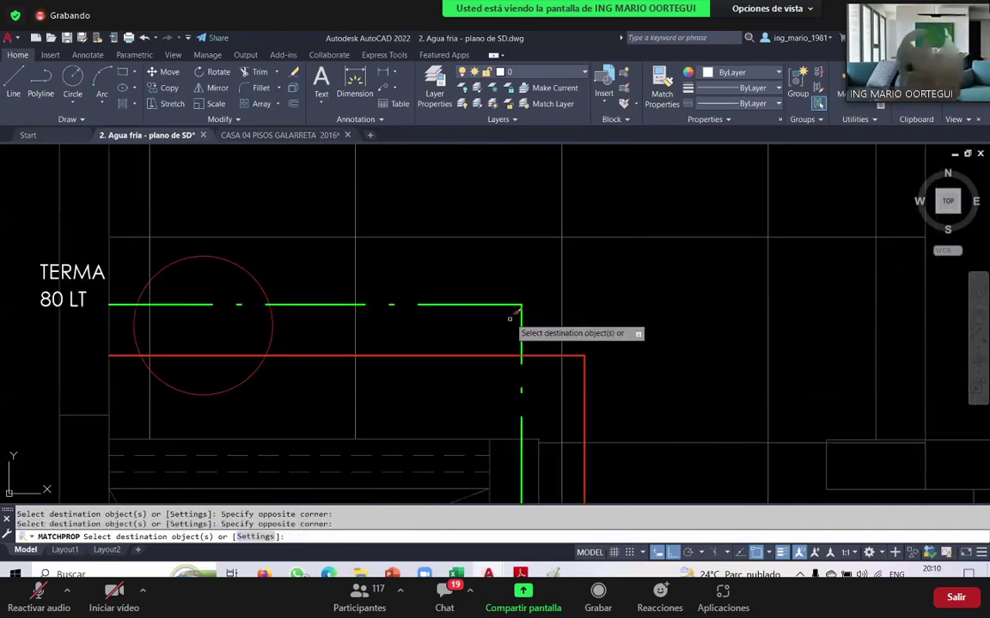
key("Escape")
Save the drawing with the formatted heater pipe runs
scroll(472, 291, "down", 8)
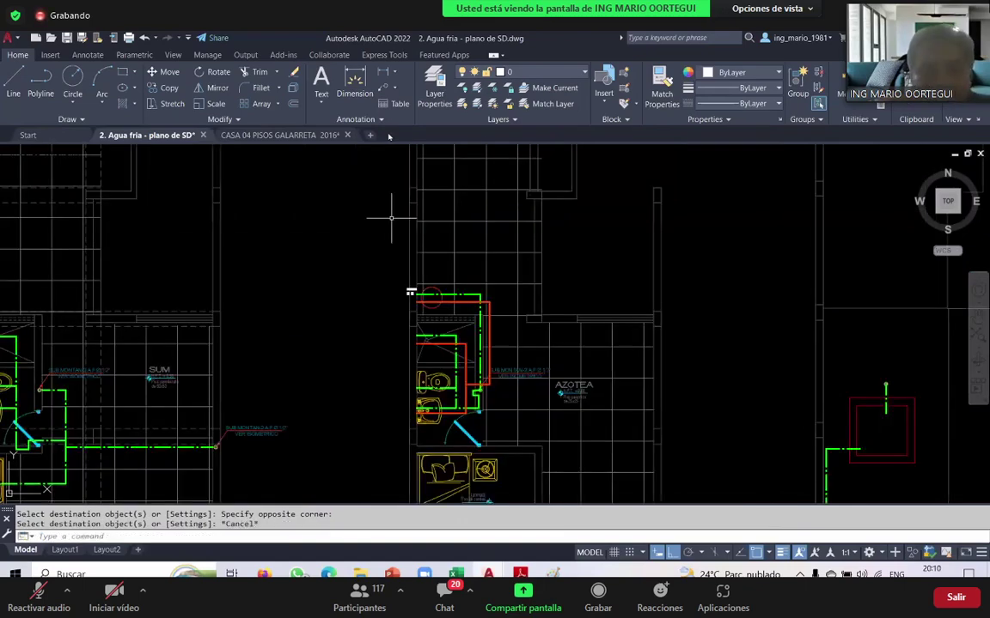
scroll(497, 359, "up", 2)
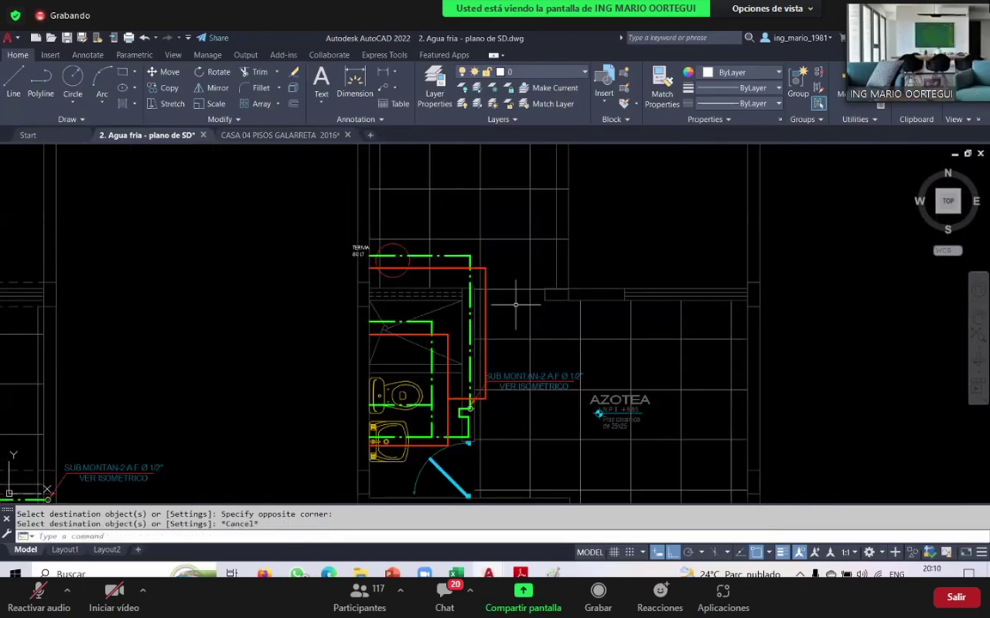
scroll(539, 286, "down", 6)
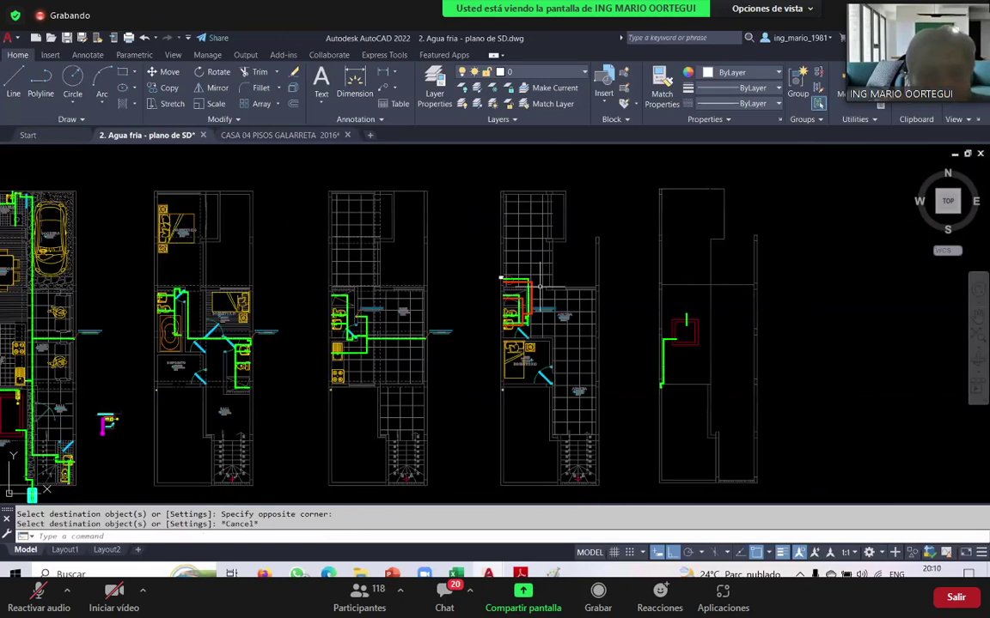
scroll(540, 286, "down", 2)
scroll(553, 310, "down", 6)
scroll(415, 380, "up", 8)
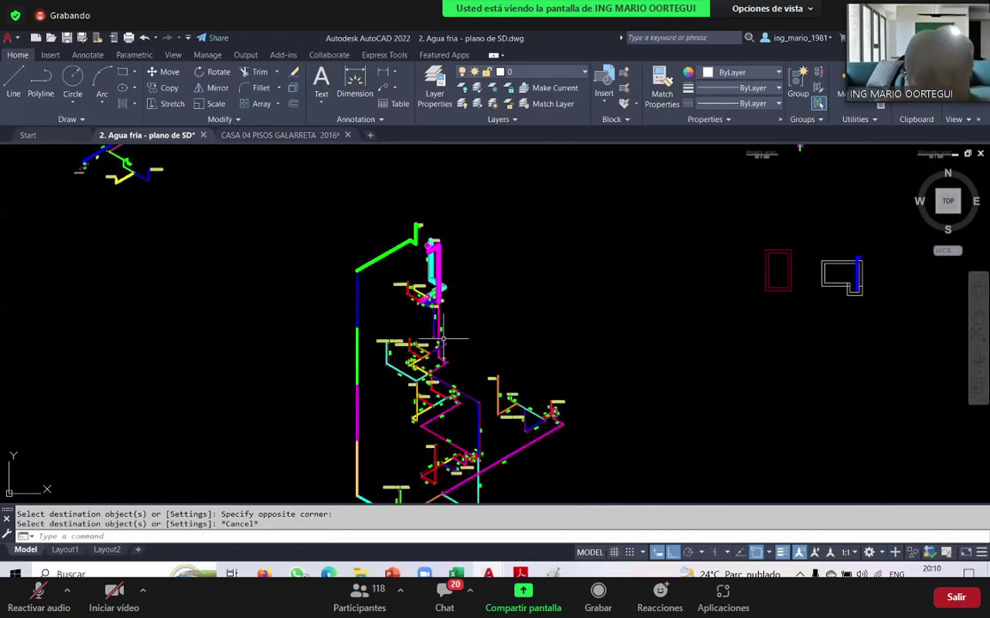
scroll(389, 282, "down", 4)
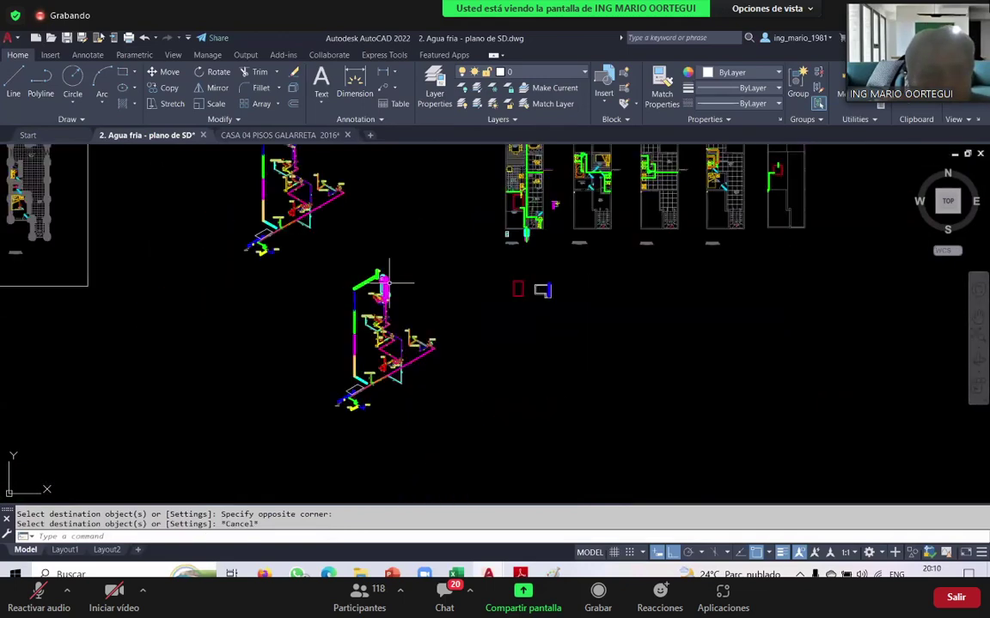
left_click(69, 38)
Switch to the indirect-system and hot-water workbook in Excel, review the fourth-floor shower branch table, and return to AutoCAD
left_click(455, 573)
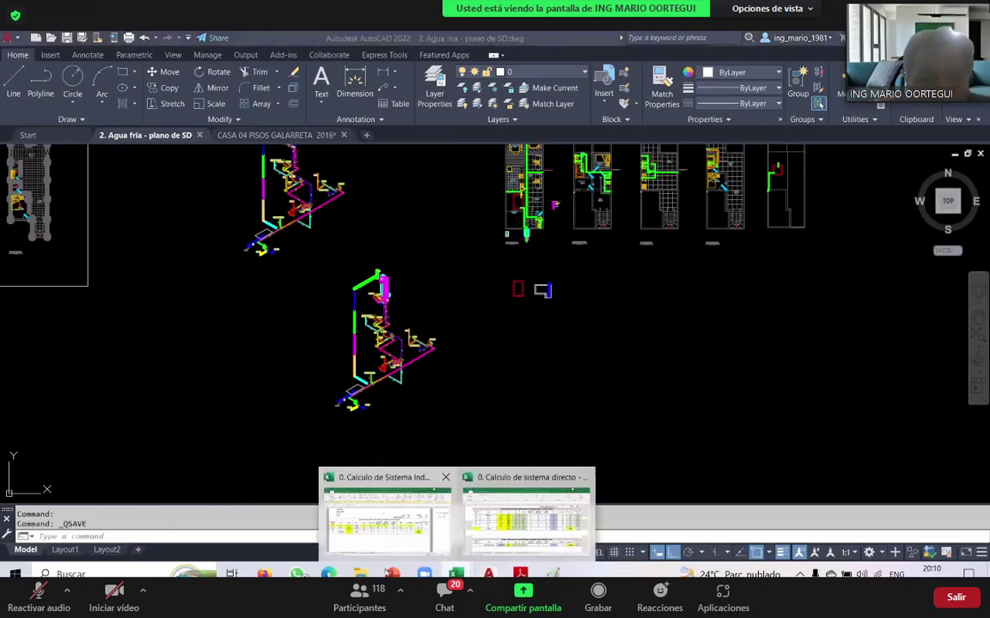
left_click(419, 516)
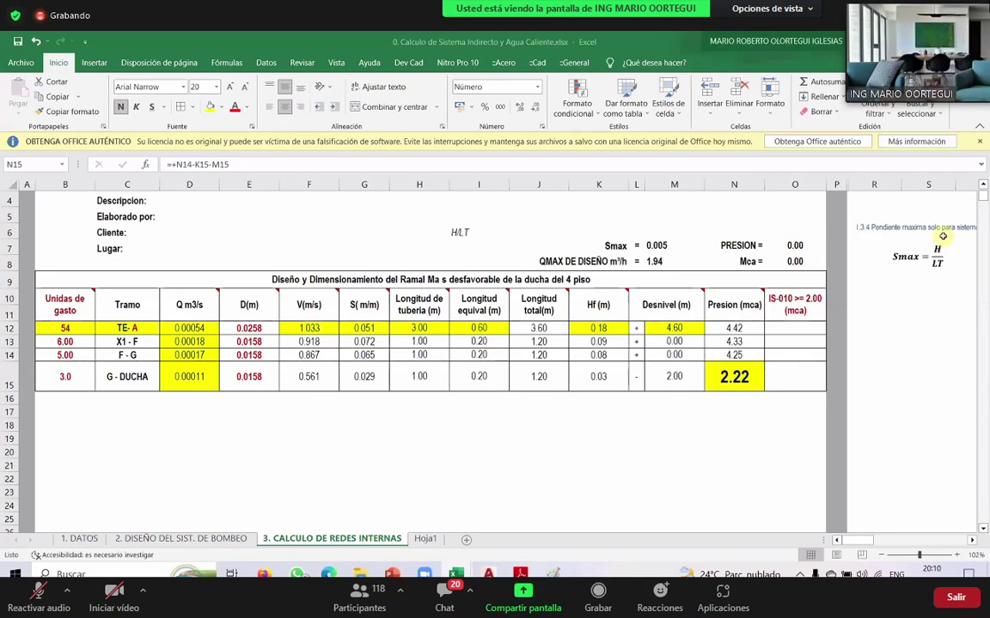
key("alt+Tab")
key("Escape")
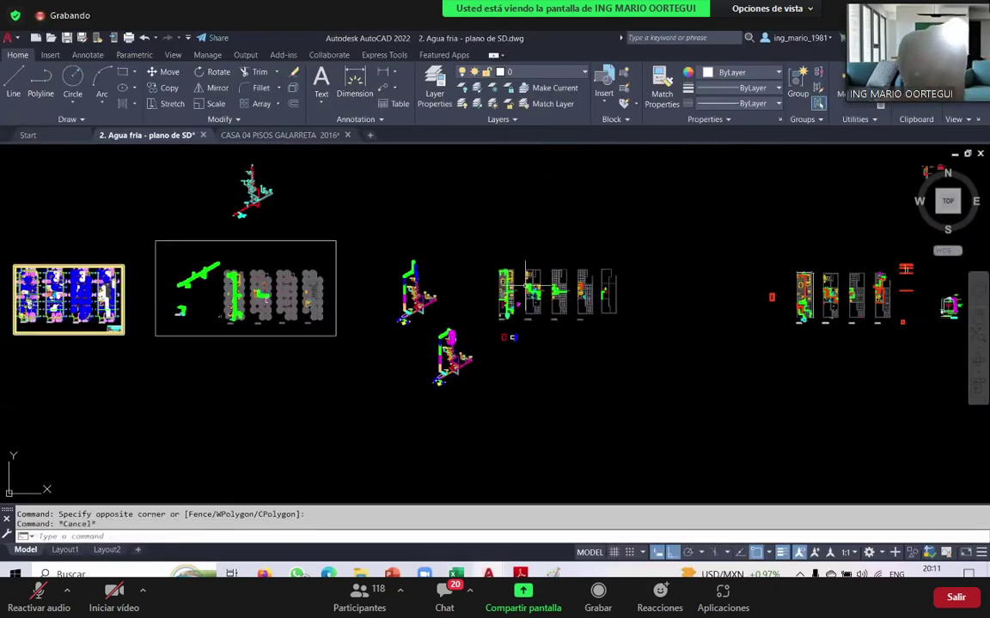
Examine the hot- and cold-water pipe routing on the completed reference floor plans and compare it with the working plans
scroll(504, 291, "up", 3)
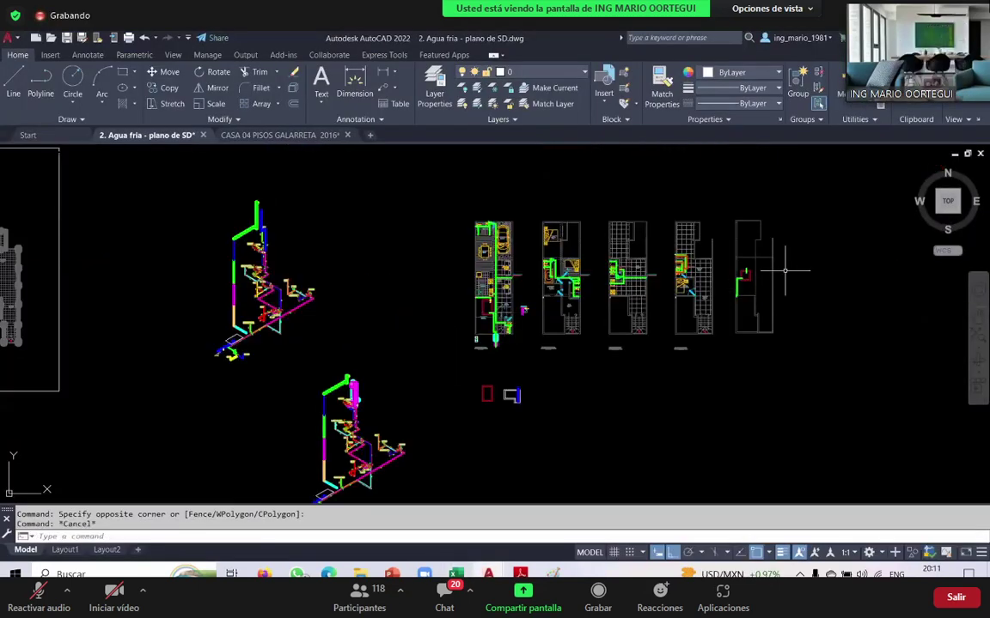
scroll(707, 244, "up", 3)
scroll(279, 281, "down", 4)
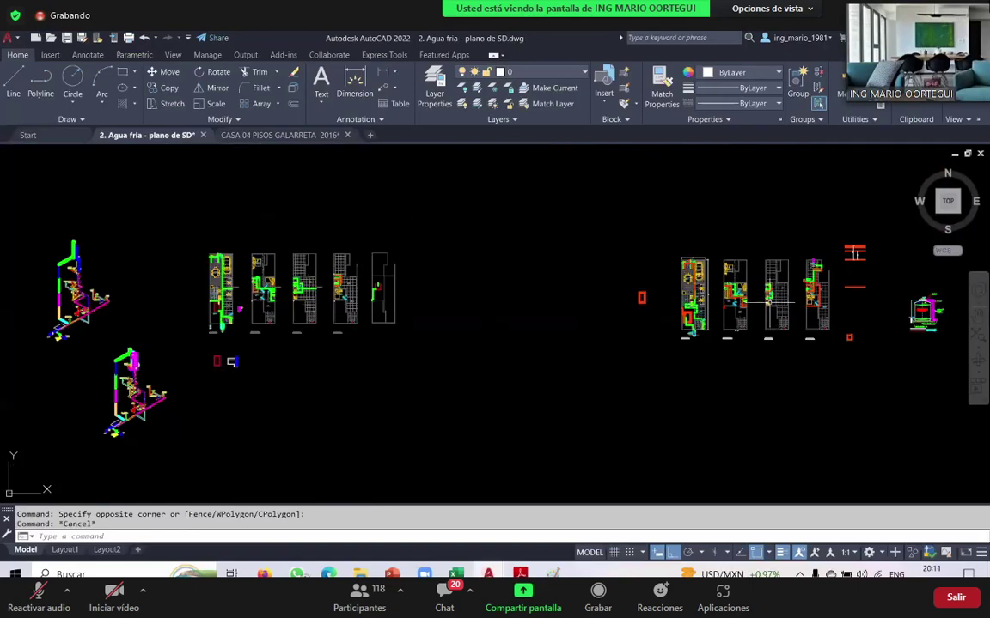
scroll(794, 288, "up", 2)
scroll(450, 287, "down", 3)
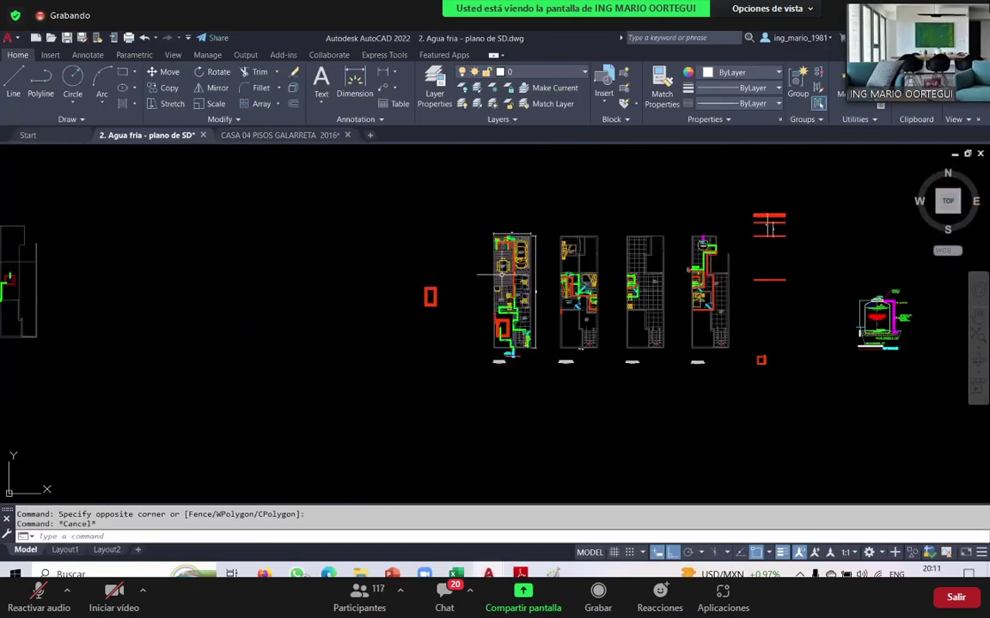
scroll(503, 275, "up", 5)
middle_click_drag(503, 275, 395, 301)
scroll(672, 333, "up", 2)
middle_click_drag(672, 333, 585, 305)
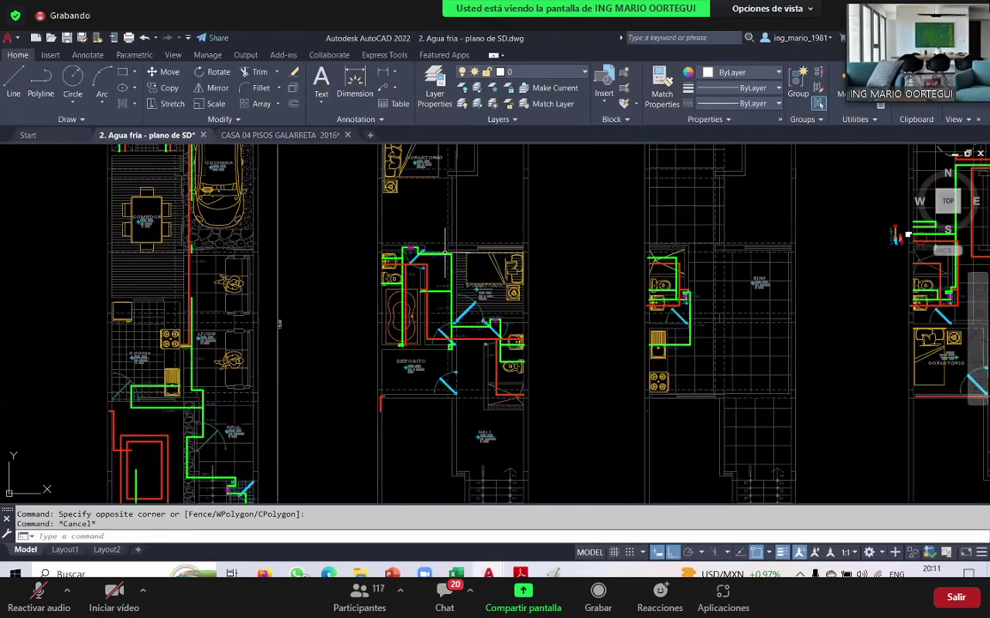
scroll(700, 282, "up", 6)
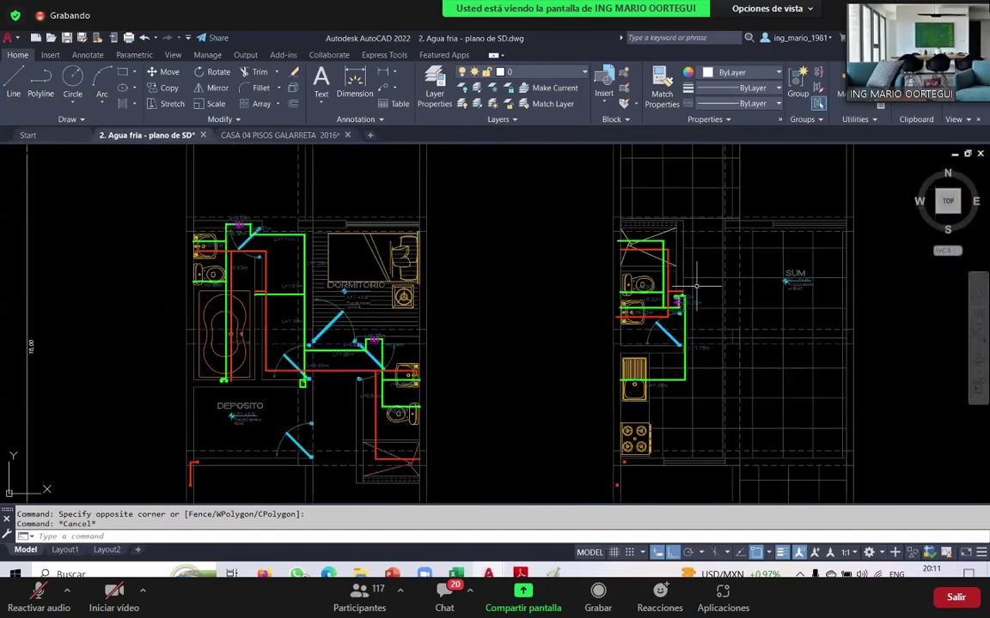
scroll(602, 318, "down", 4)
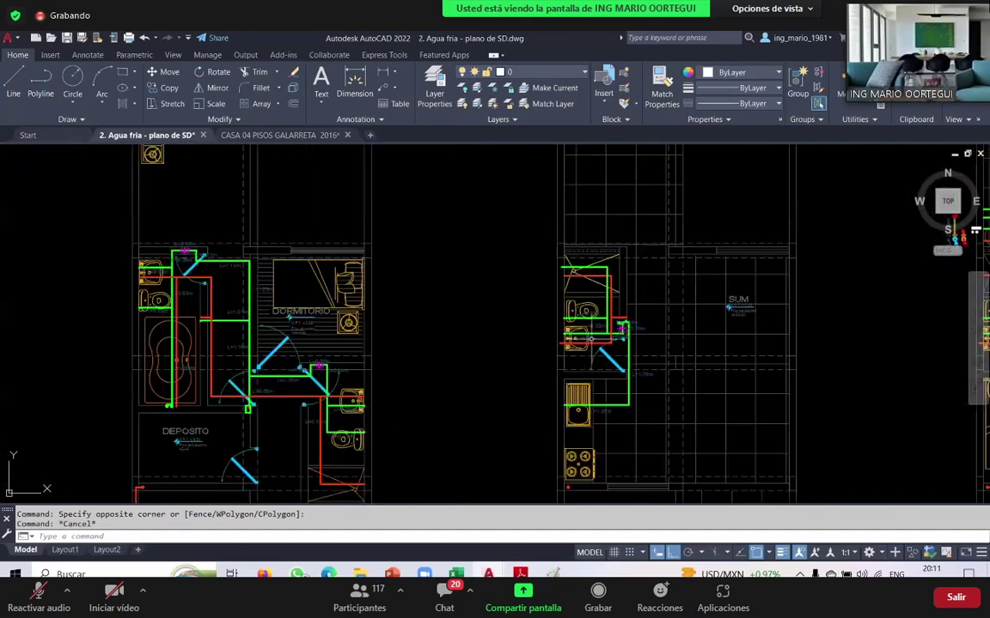
scroll(591, 339, "down", 2)
scroll(830, 273, "down", 4)
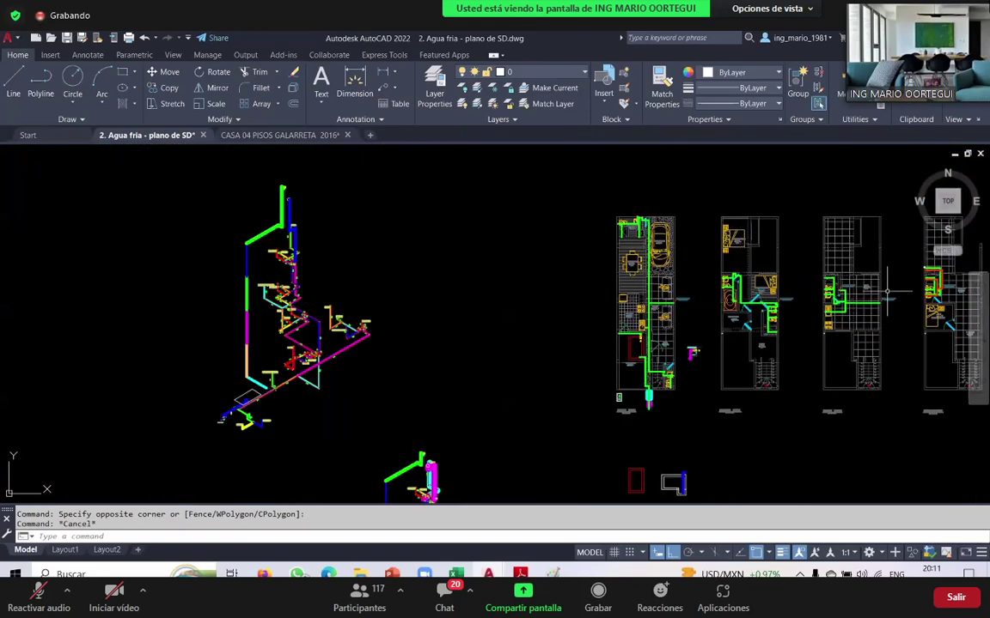
Measure the cold-water line on the fourth-floor plan from the riser up to its corner beside the heater
scroll(888, 292, "up", 5)
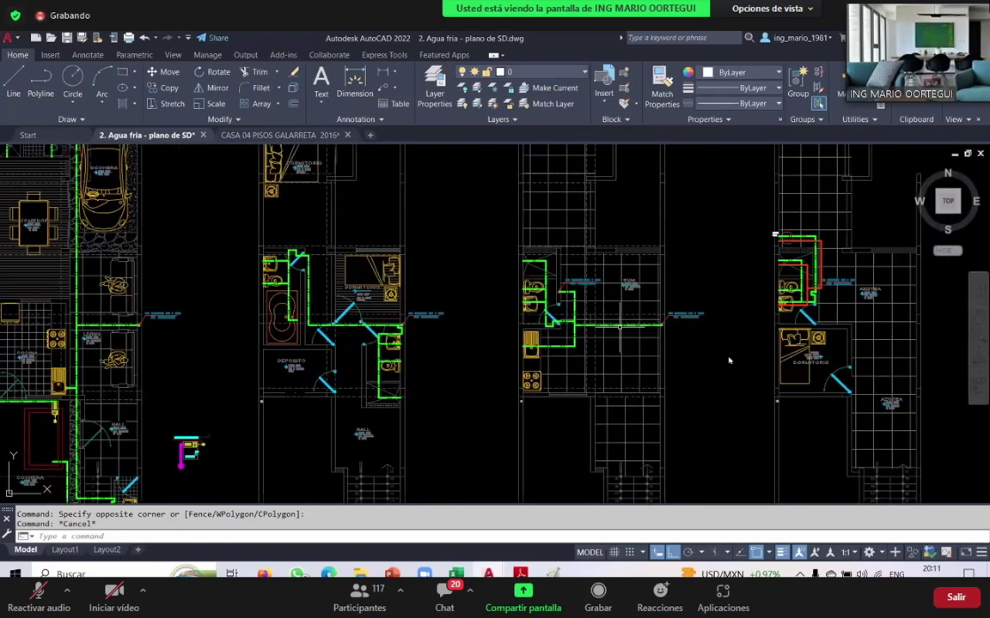
scroll(619, 326, "up", 5)
type("di")
key("Return")
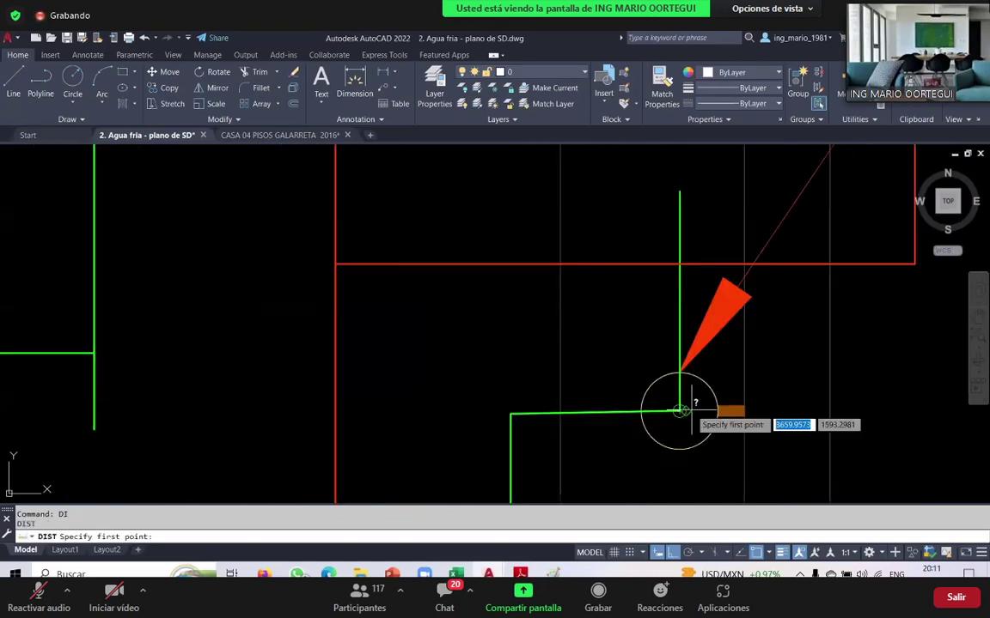
left_click(679, 410)
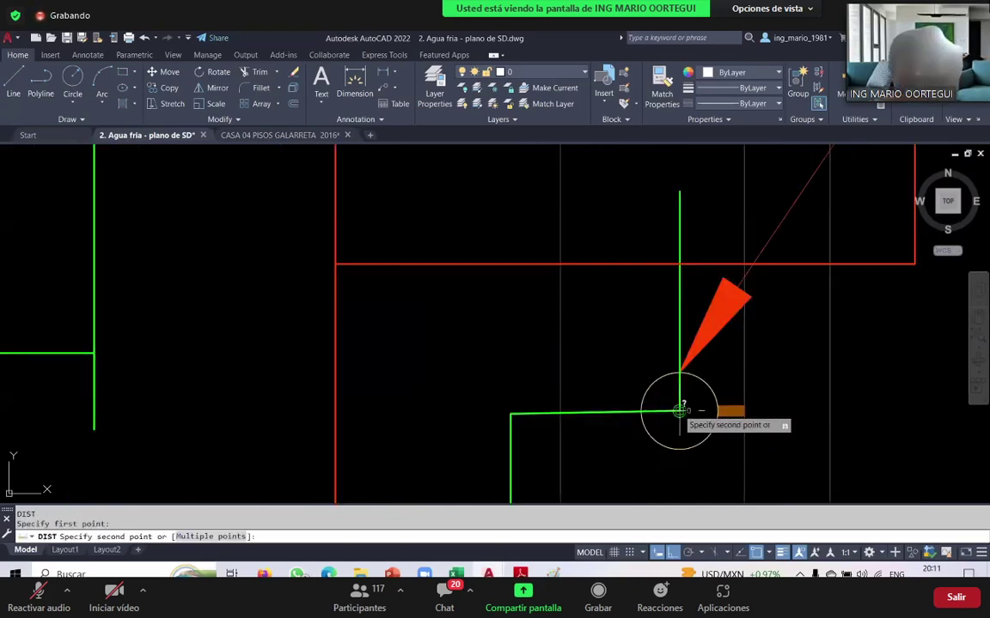
scroll(680, 410, "down", 3)
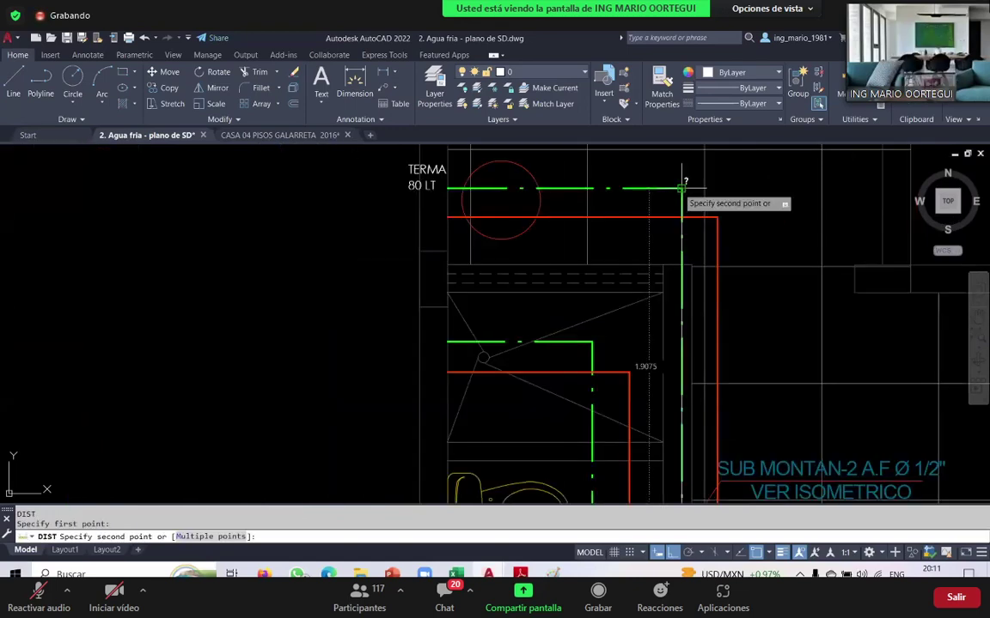
key("Escape")
In the isometric, draw a 1.9 m line at 30° on the top isoplane, starting at the riser junction beside the lower DUCHA branch
scroll(756, 323, "down", 7)
middle_click_drag(442, 318, 808, 303)
scroll(366, 281, "up", 4)
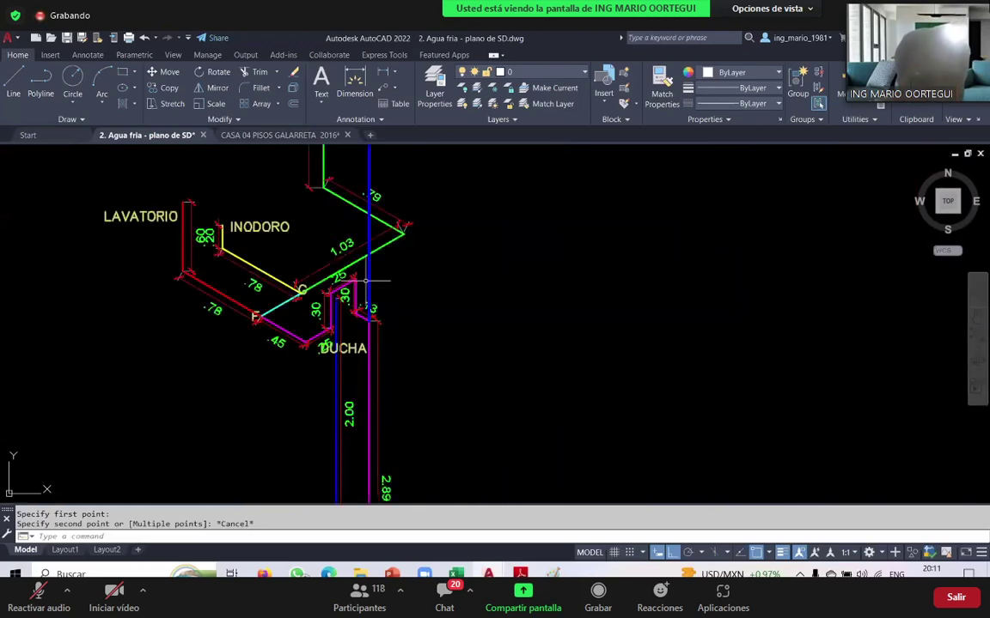
scroll(394, 318, "up", 2)
type("l")
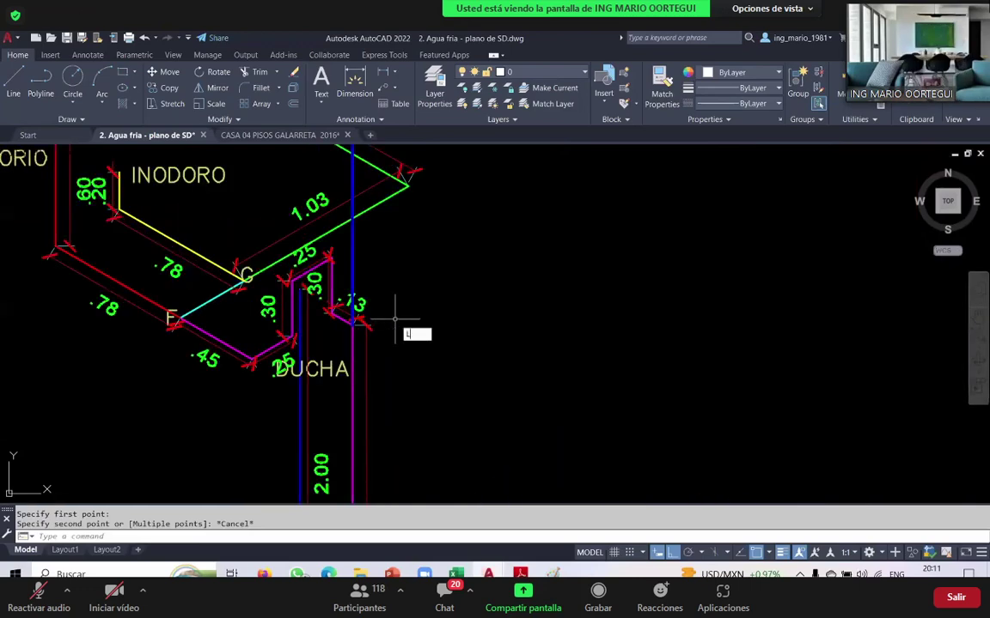
key("Return")
scroll(365, 325, "up", 2)
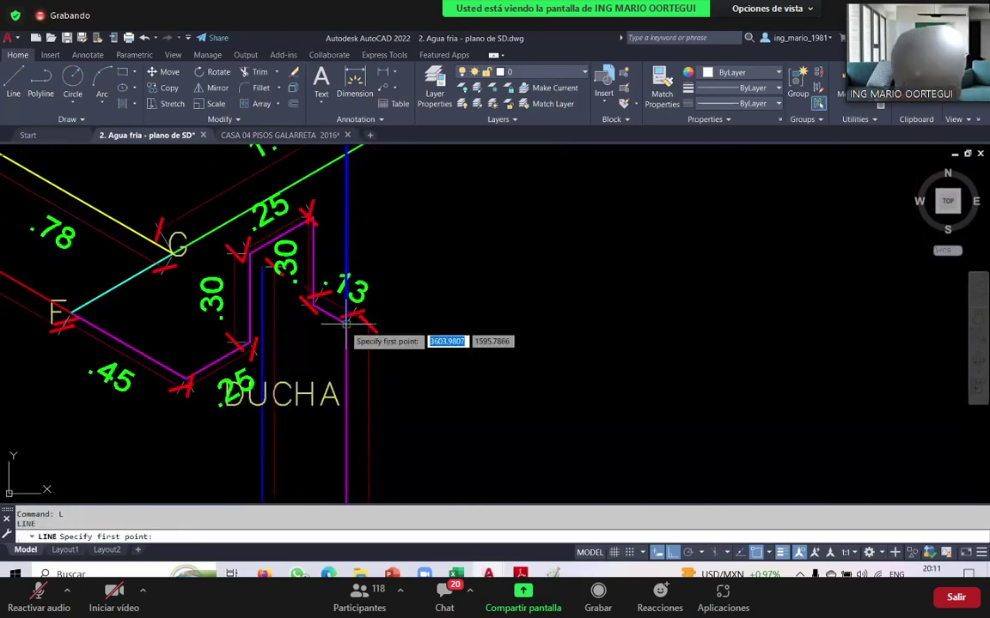
left_click(715, 552)
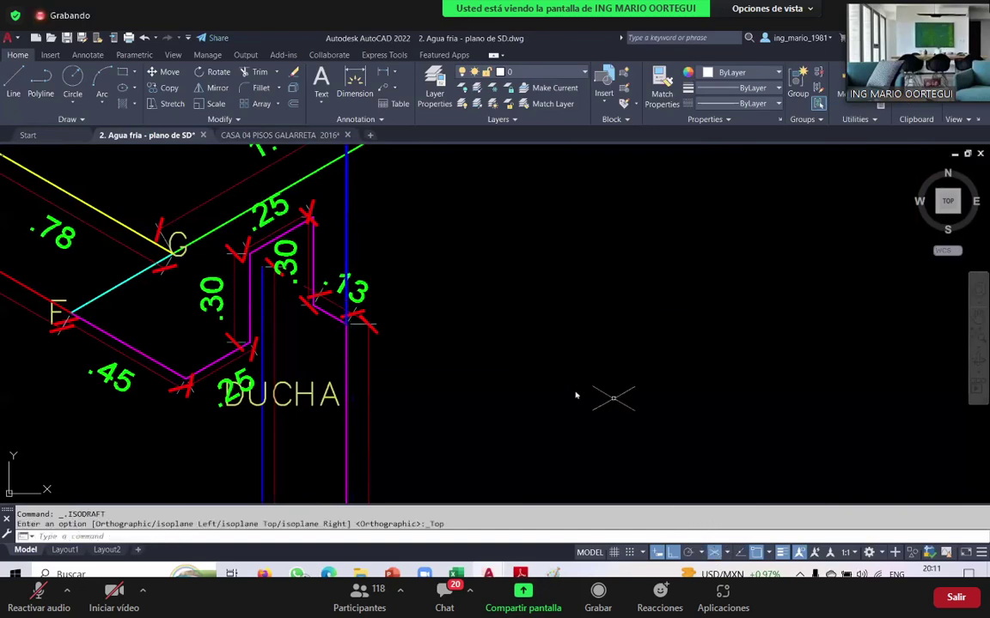
left_click(347, 322)
scroll(399, 343, "down", 4)
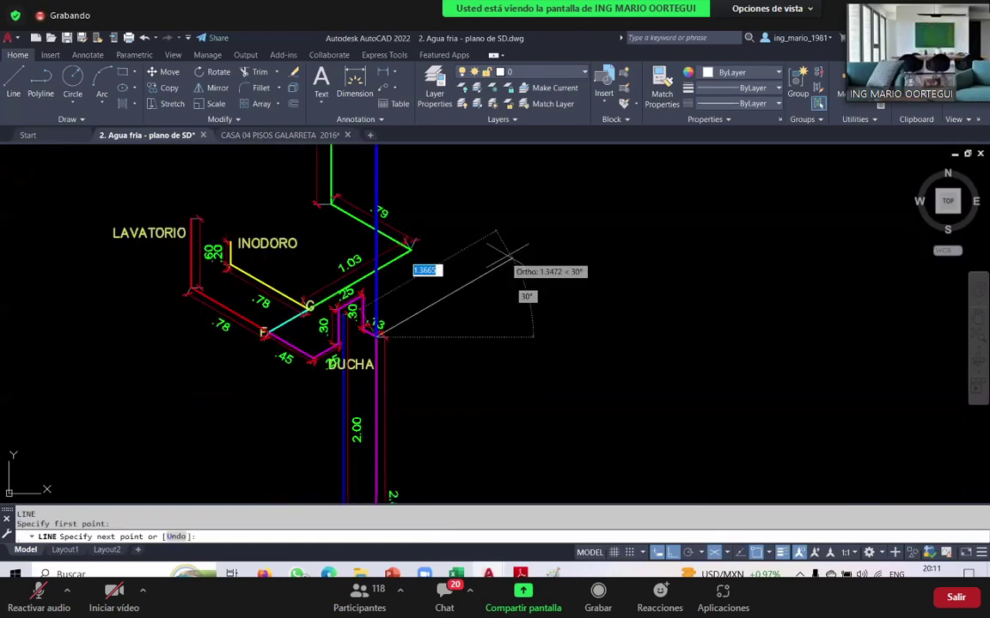
type("1.9")
key("Return")
key("Escape")
Measure the red hot-water line on the fourth-floor plan from its outer corner to its end at the 80 L heater
scroll(491, 318, "down", 4)
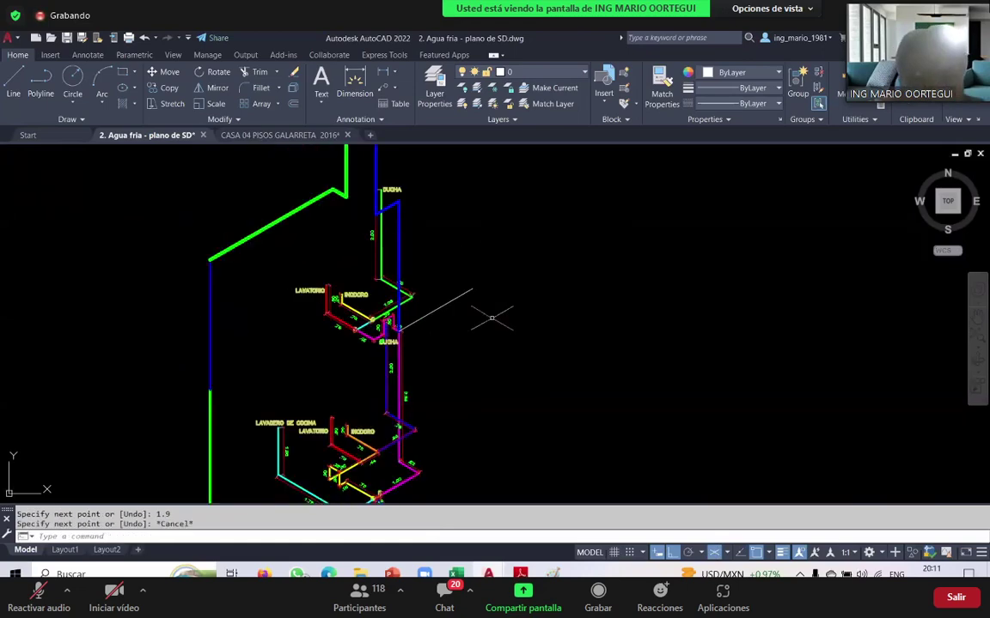
scroll(426, 305, "down", 4)
scroll(433, 292, "down", 4)
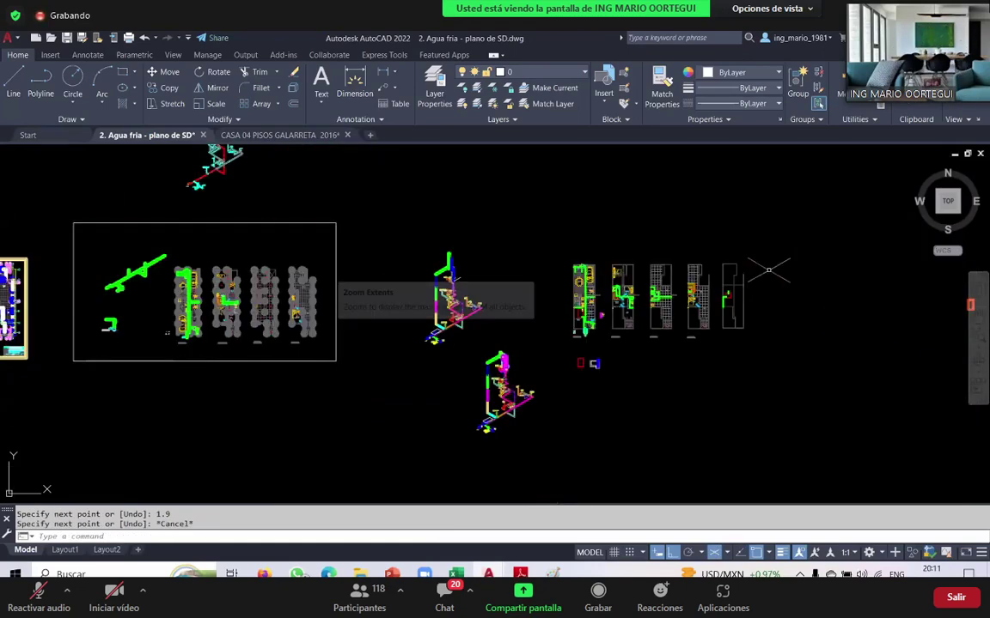
scroll(708, 287, "up", 8)
type("D")
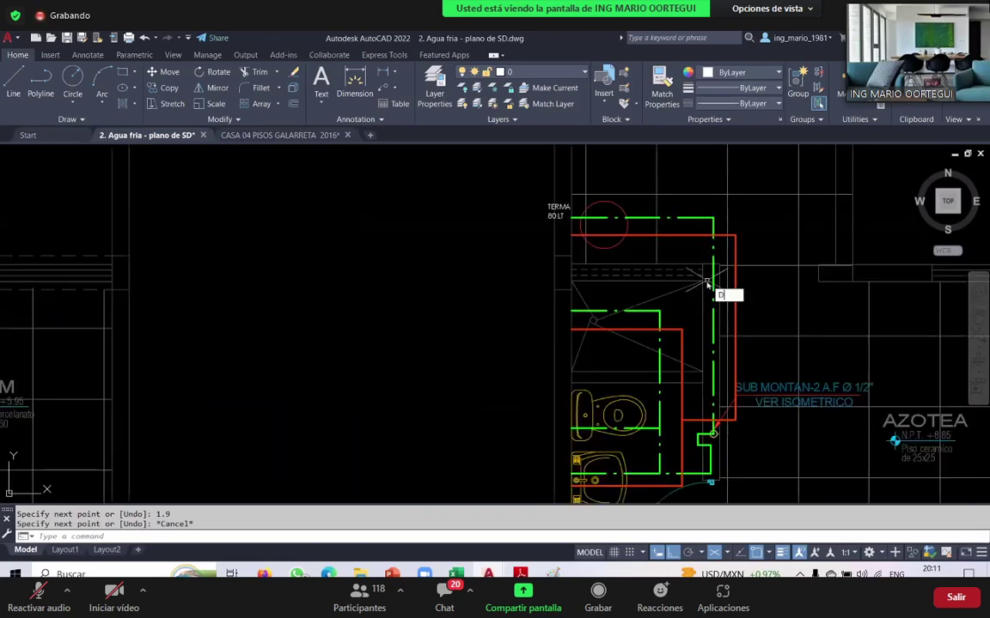
type("O")
key("Escape")
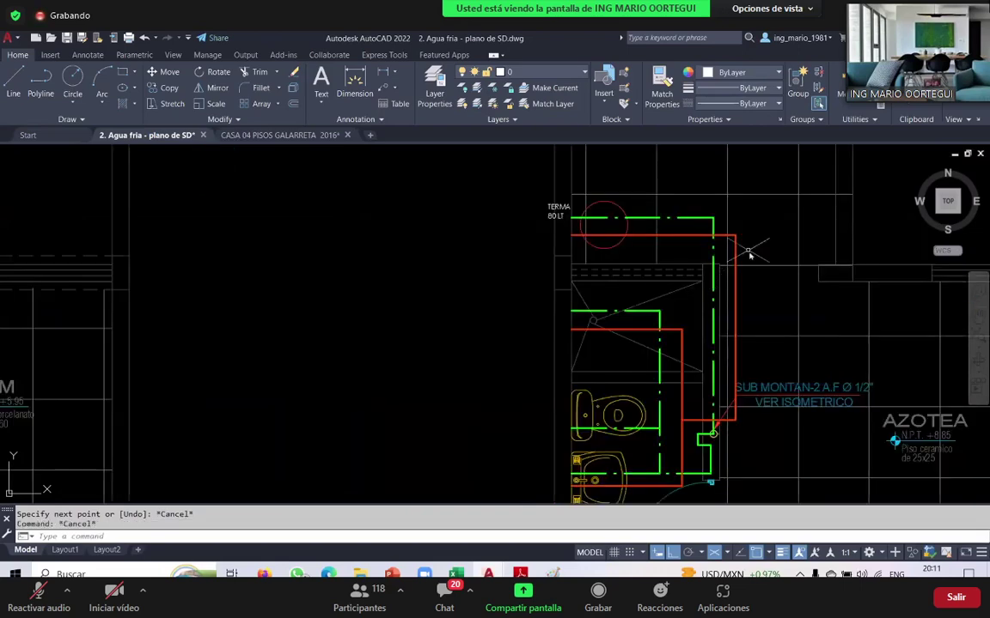
type("DI")
key("Return")
left_click(736, 234)
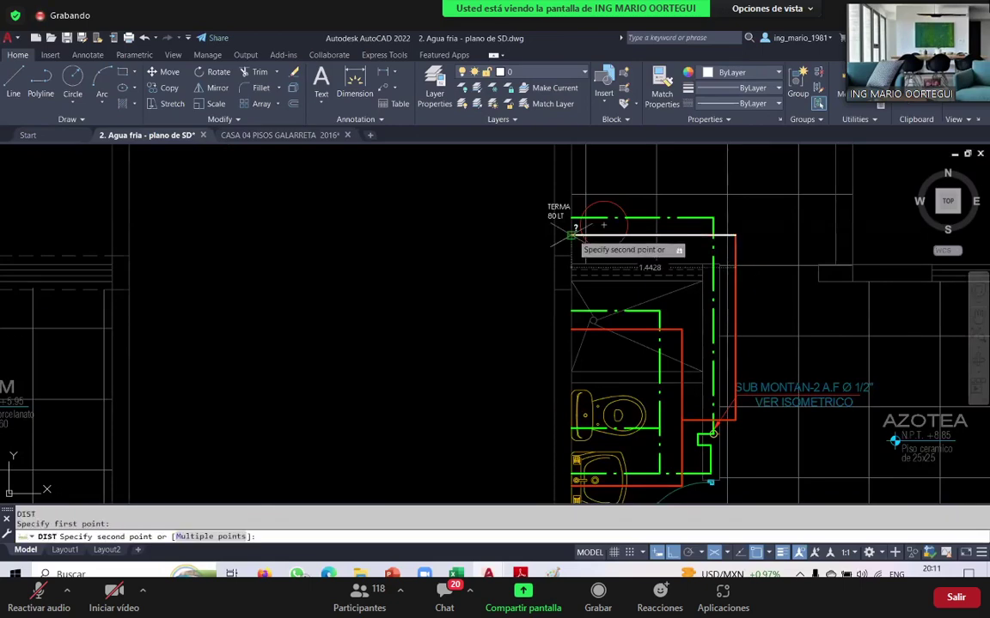
key("Escape")
Draw a 1.45 m line at 150° from the free end of the 1.9 m heater run in the isometric
scroll(572, 234, "down", 3)
scroll(178, 282, "up", 2)
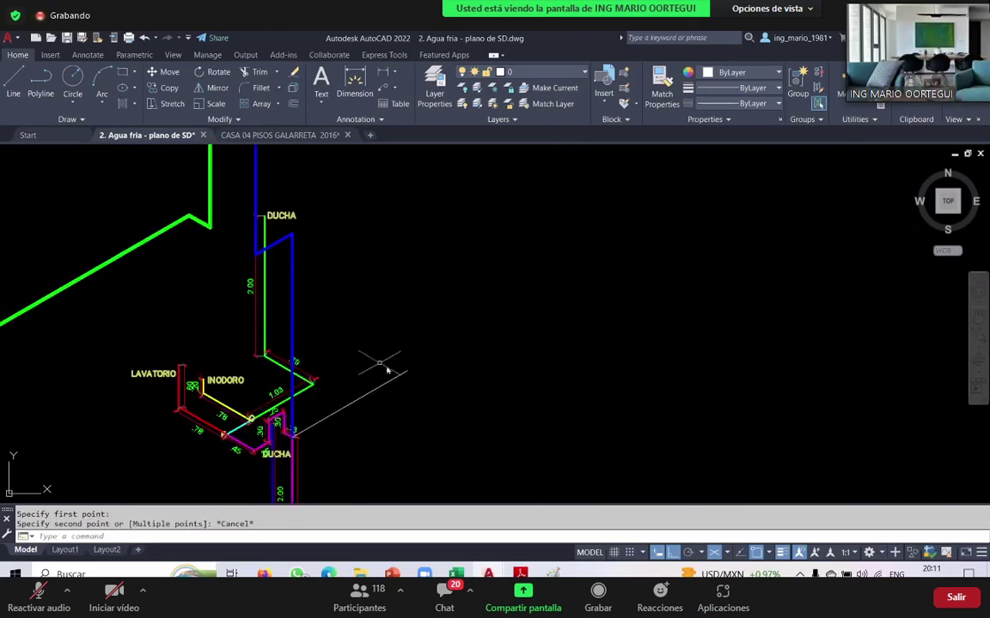
type("l")
key("Return")
left_click(407, 371)
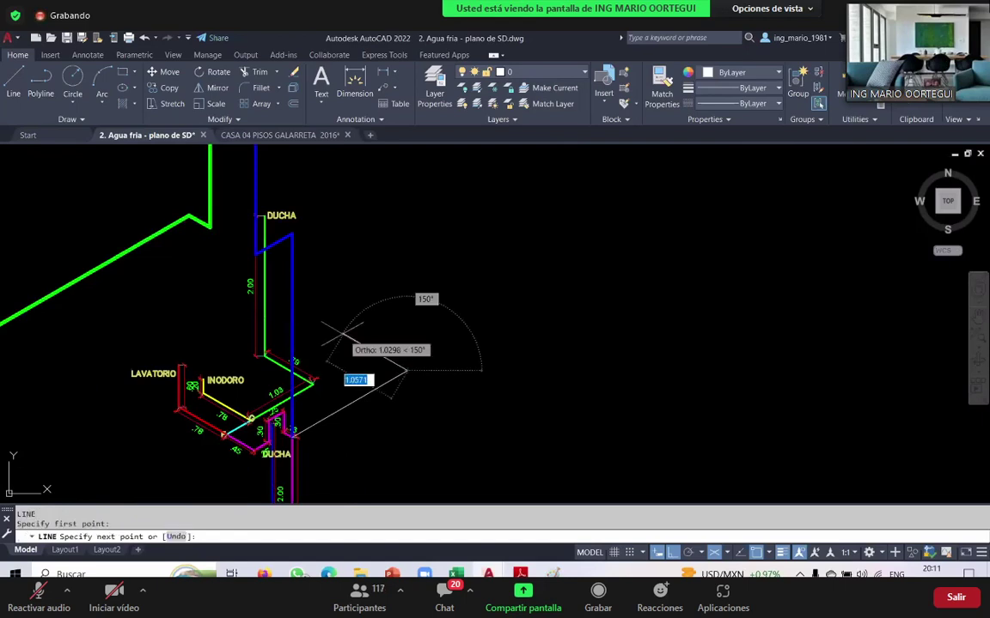
type("1.4")
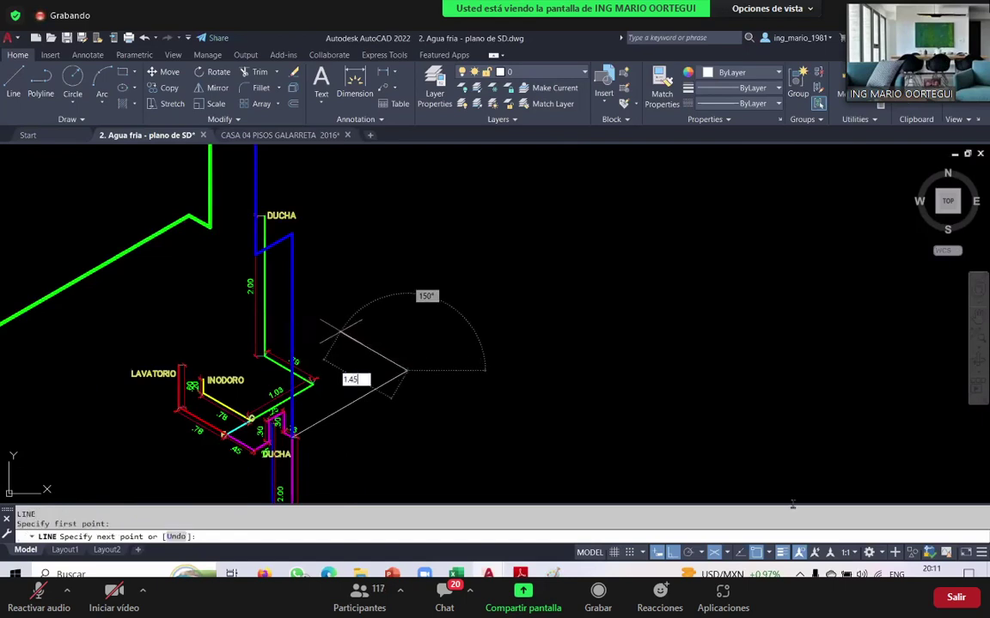
type("5")
key("Return")
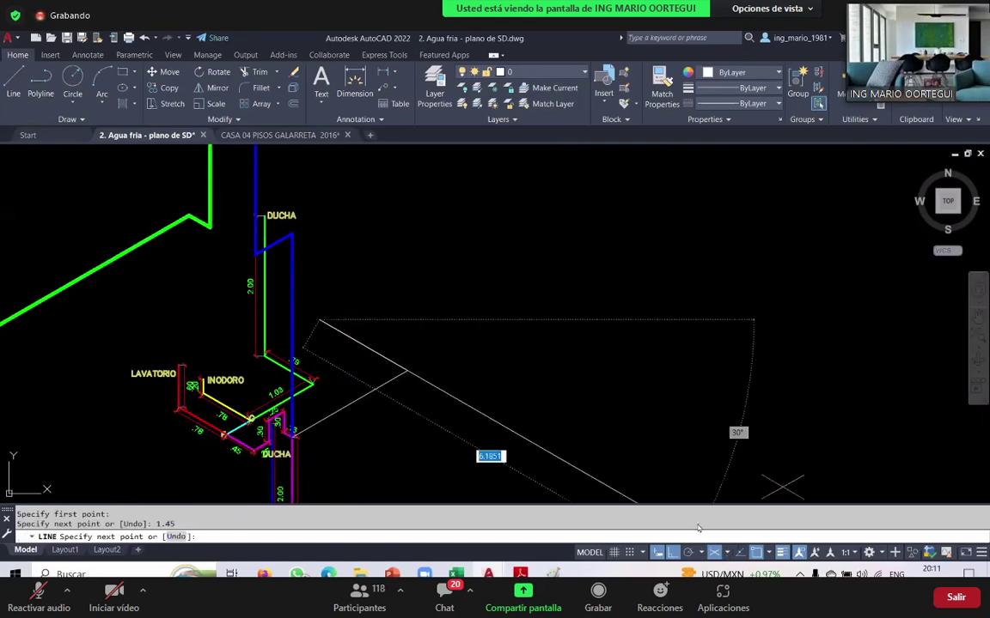
Continue the heater run with a 1 m vertical line upward on the left isoplane and end the line
key("F5")
scroll(318, 275, "up", 2)
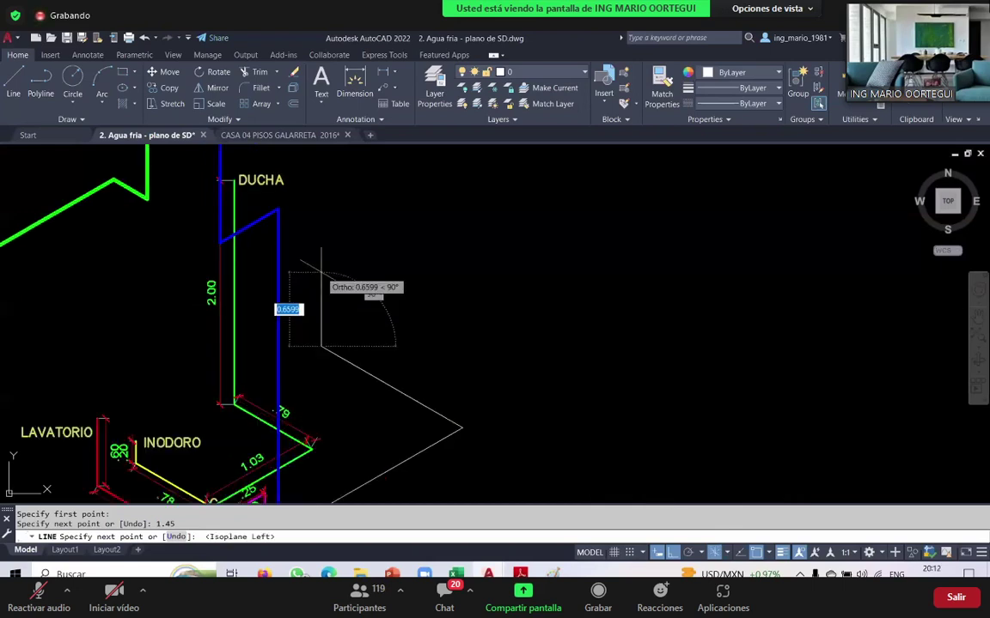
type("1")
key("Return")
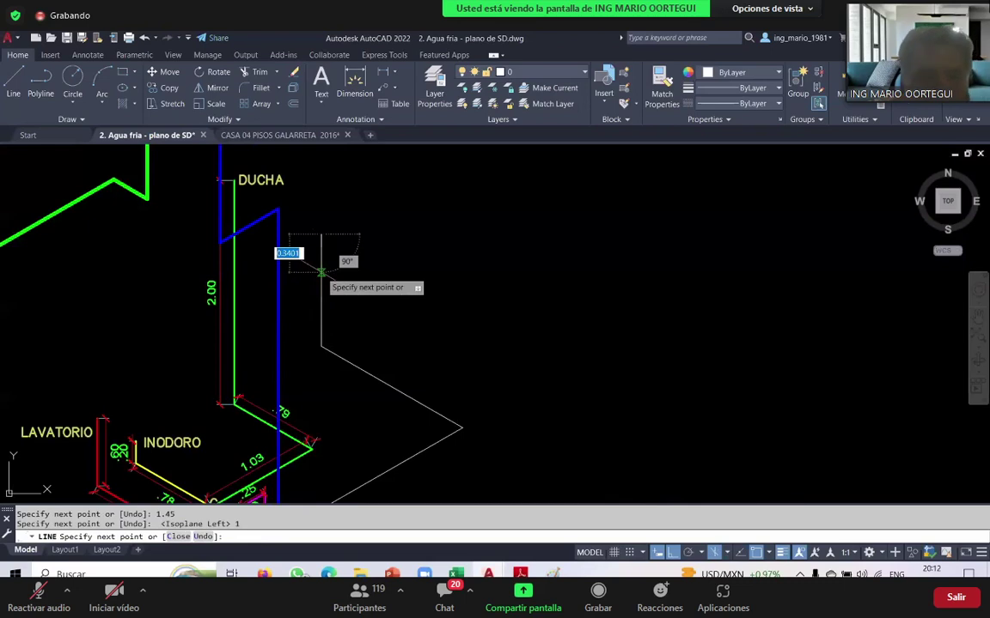
key("Escape")
Copy the upper DUCHA label to the top of the new vertical heater line, with Ortho turned off for free placement
left_click(296, 174)
left_click(280, 206)
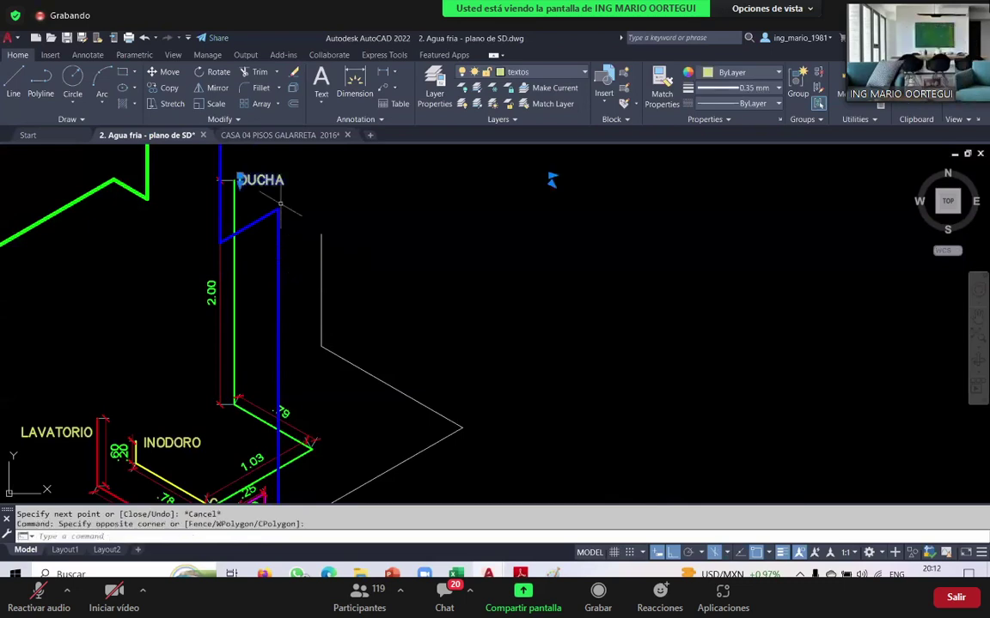
left_click(553, 179)
type("co")
key("Return")
left_click(308, 181)
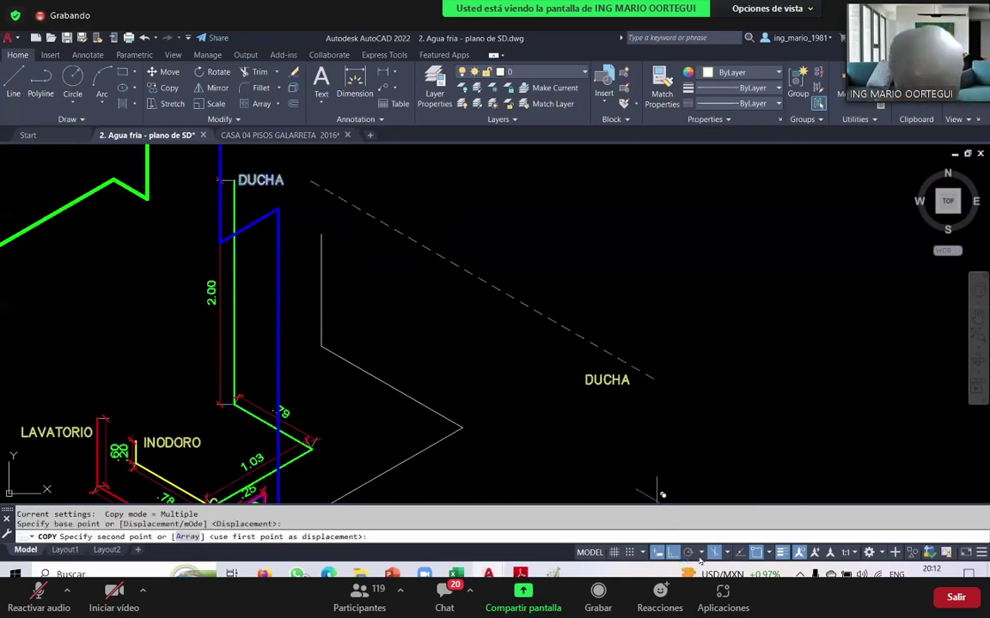
left_click(673, 553)
left_click(405, 226)
key("Escape")
Change the copied label's text to THERMA
scroll(421, 221, "up", 1)
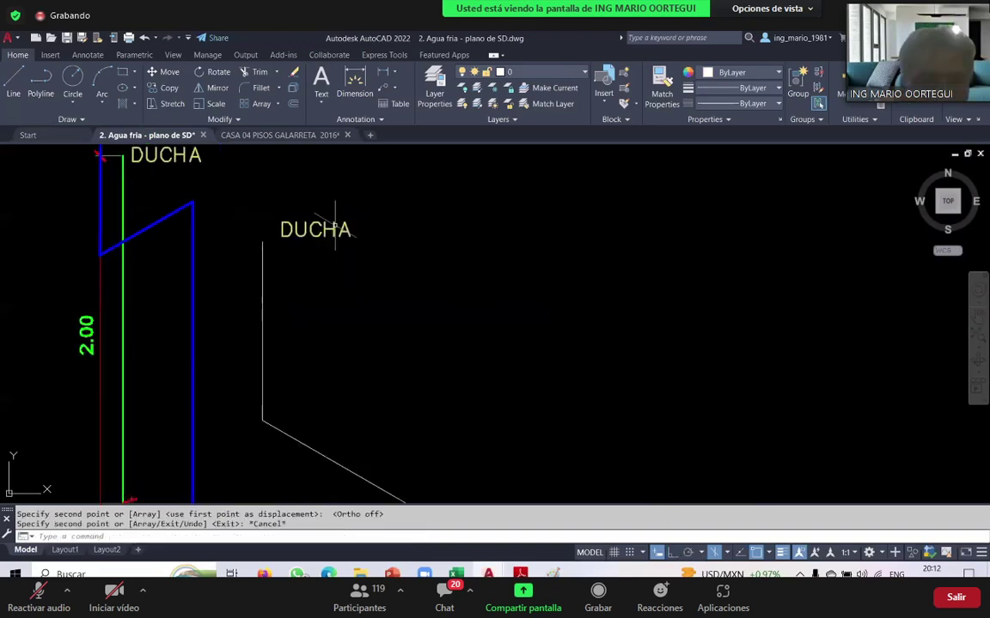
left_click(334, 227)
left_click(328, 223)
left_click(327, 229)
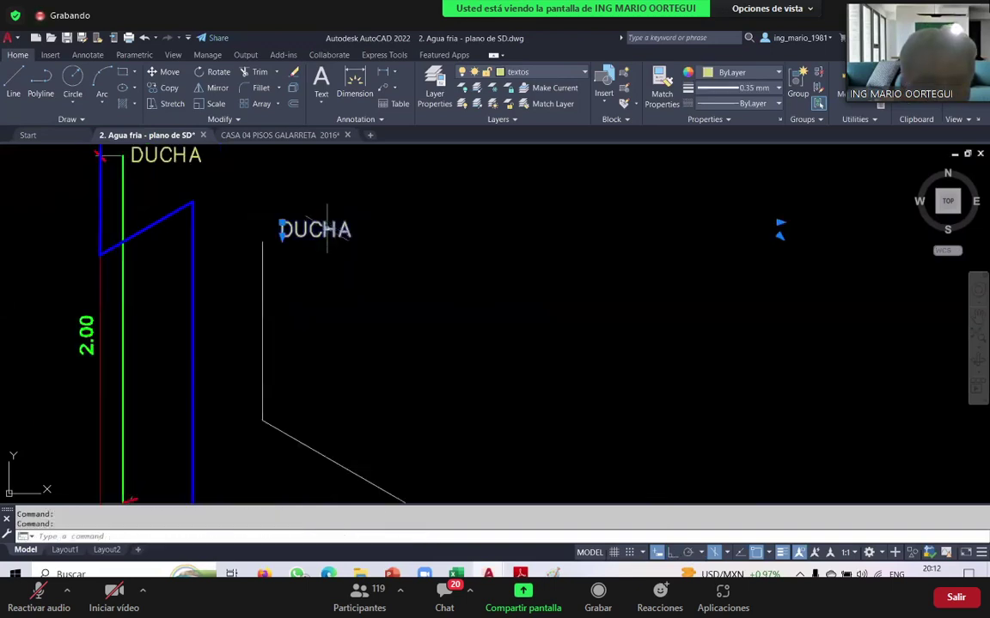
left_click(328, 227)
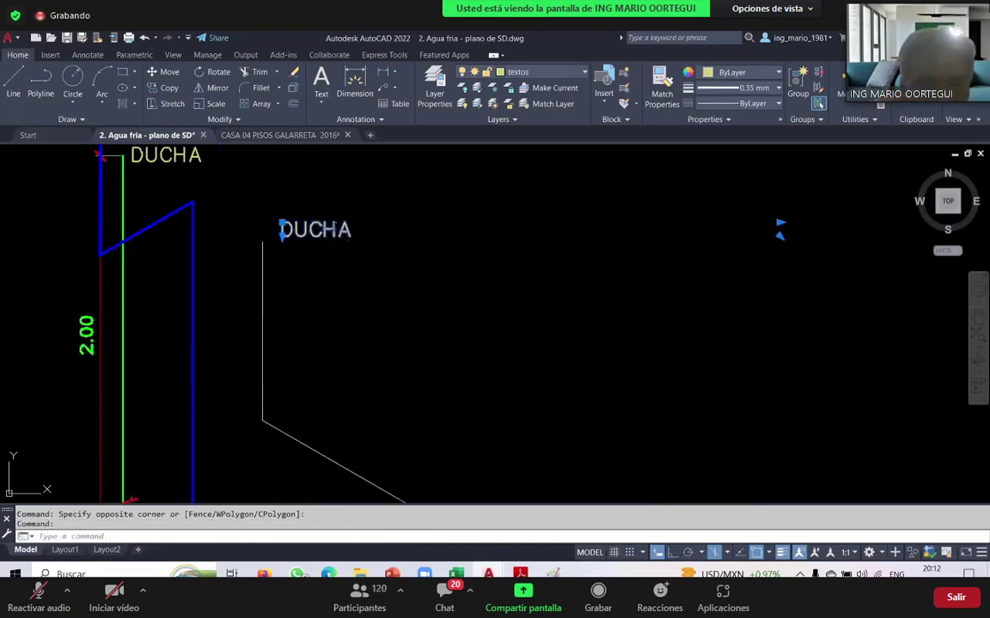
double_click(320, 228)
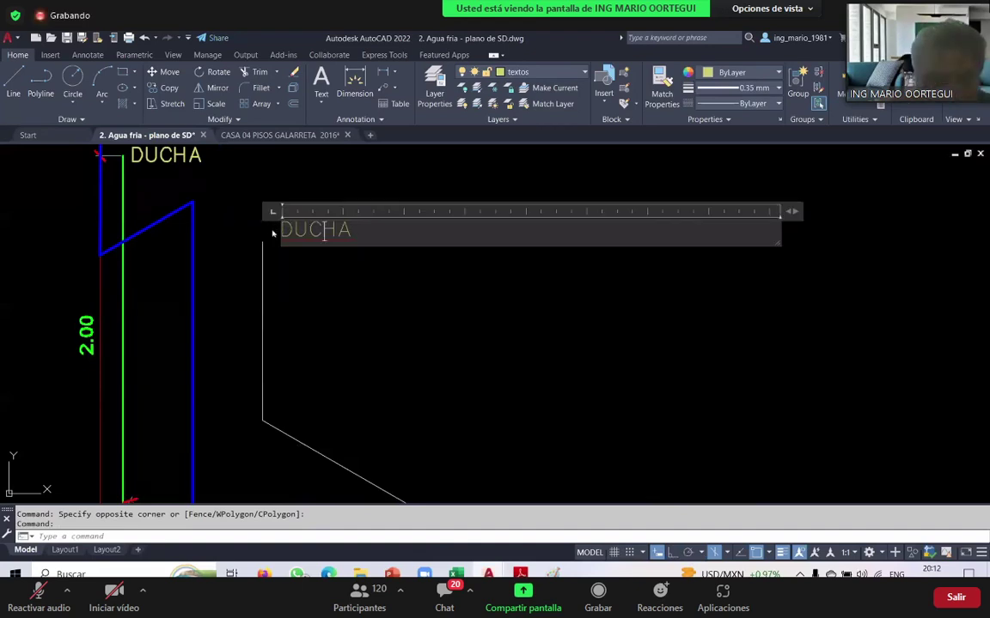
type("THERN")
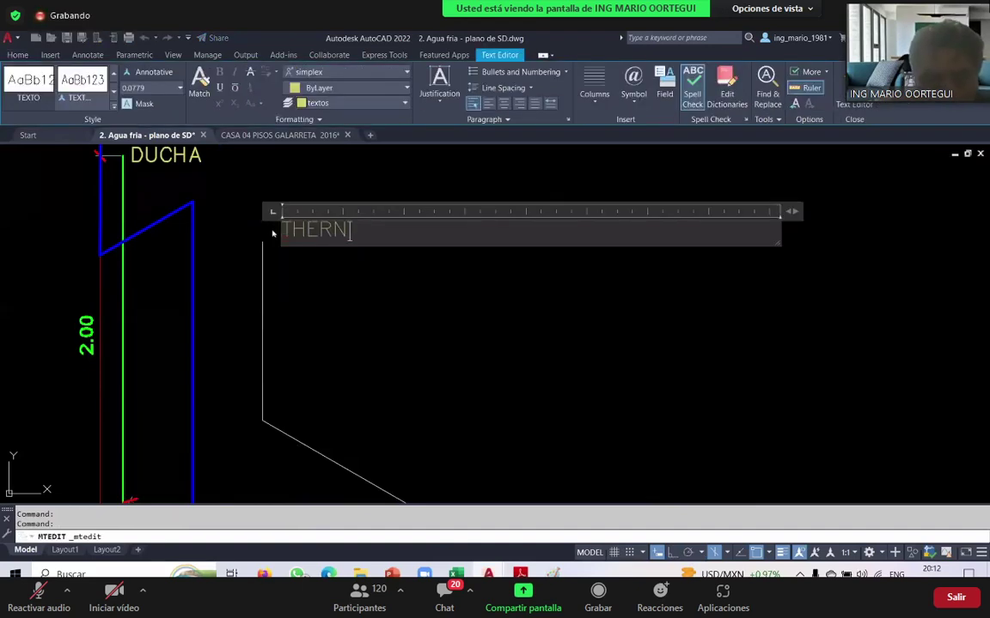
type("ERMA")
left_click(346, 276)
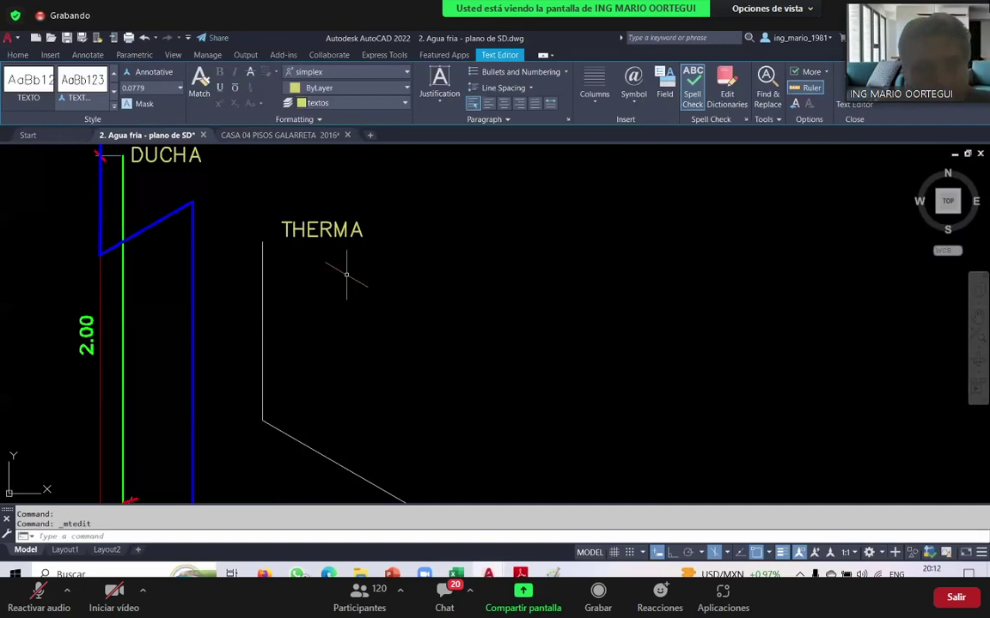
scroll(346, 275, "down", 4)
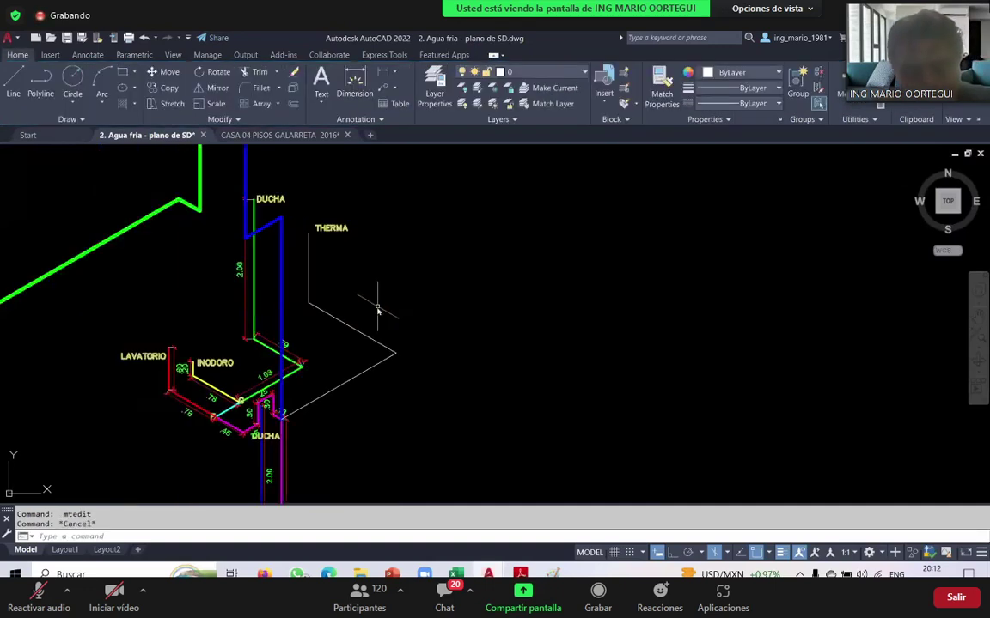
type("L")
key("Return")
scroll(314, 234, "up", 4)
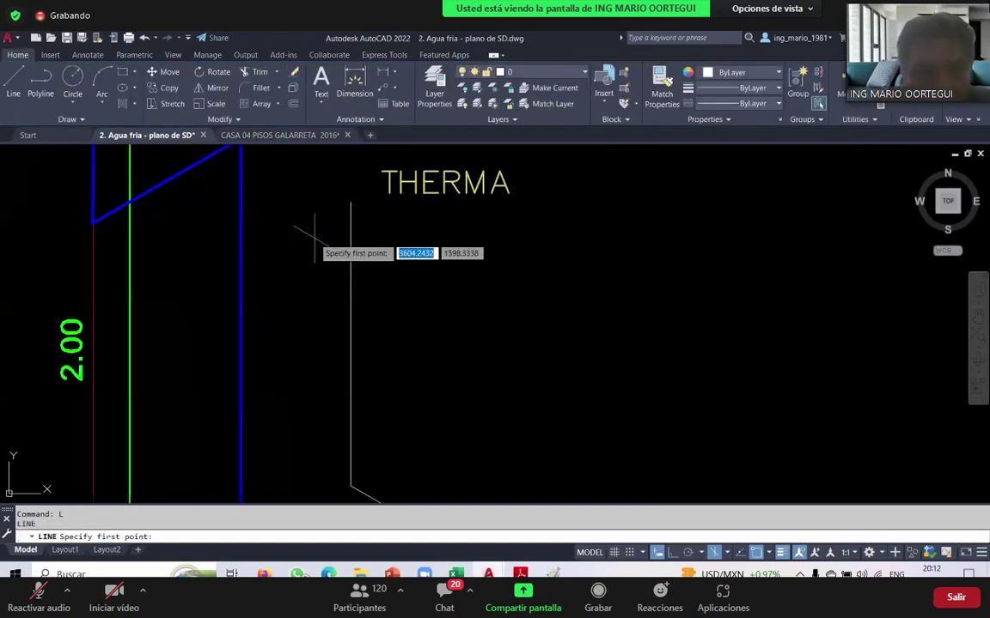
left_click(318, 202)
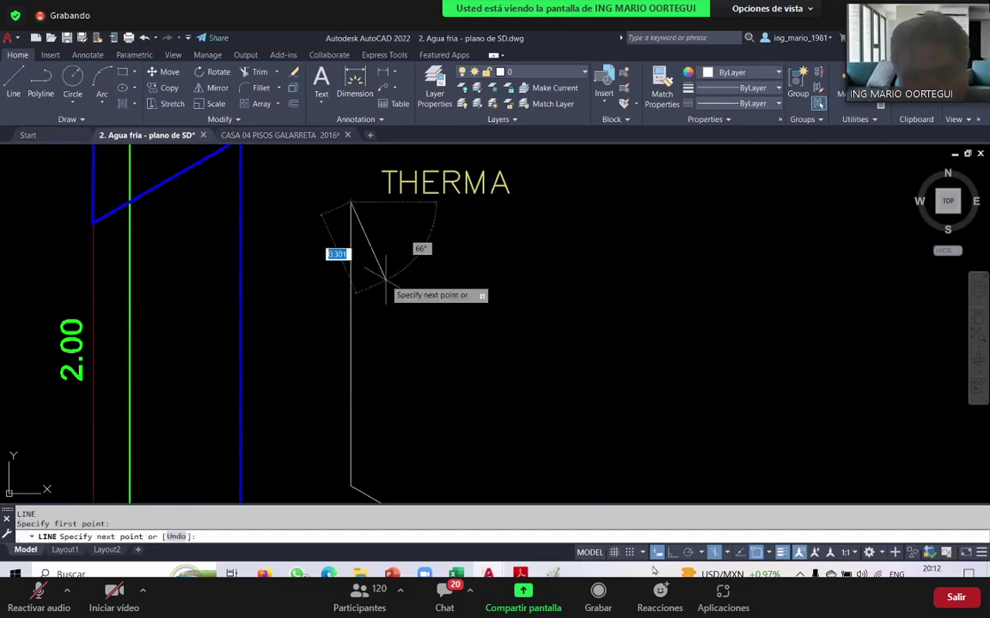
Turn Ortho on and draw a 0.3 m line on the top isoplane, sloping down and away from the top of the vertical heater line
key("F8")
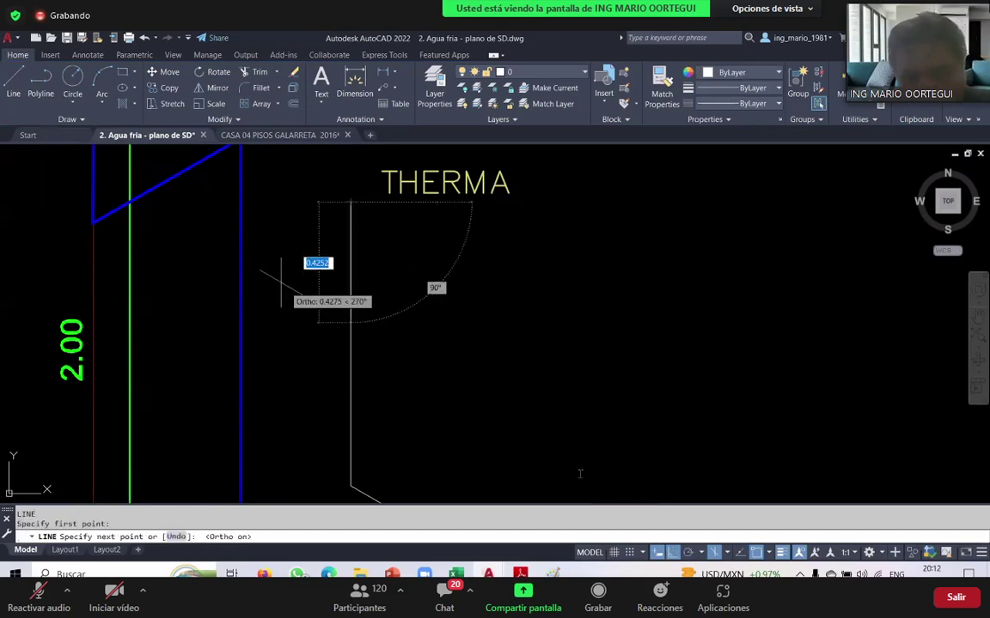
left_click(728, 554)
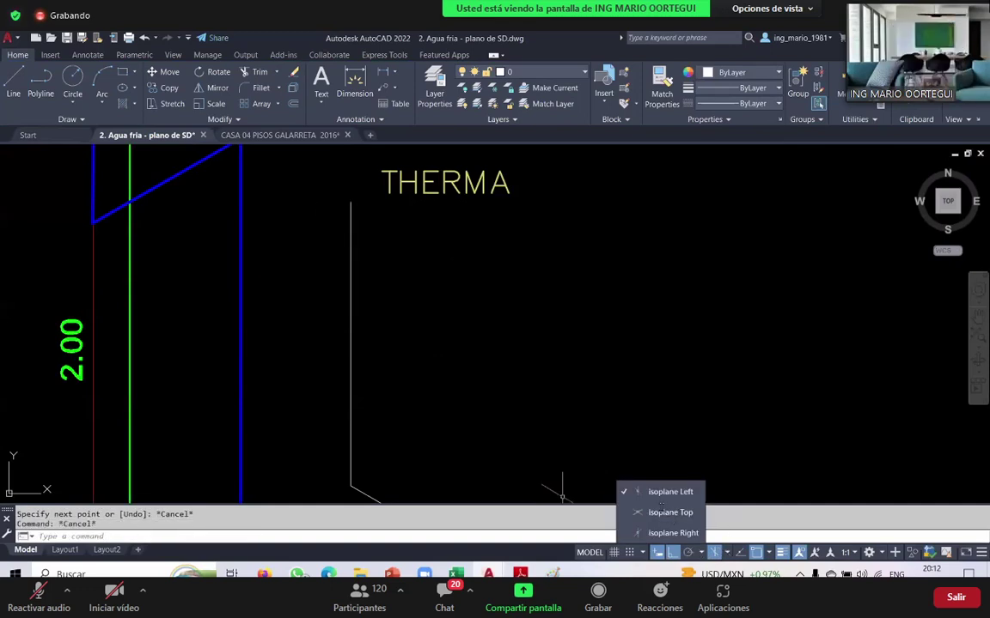
left_click(661, 512)
type("L")
key("Return")
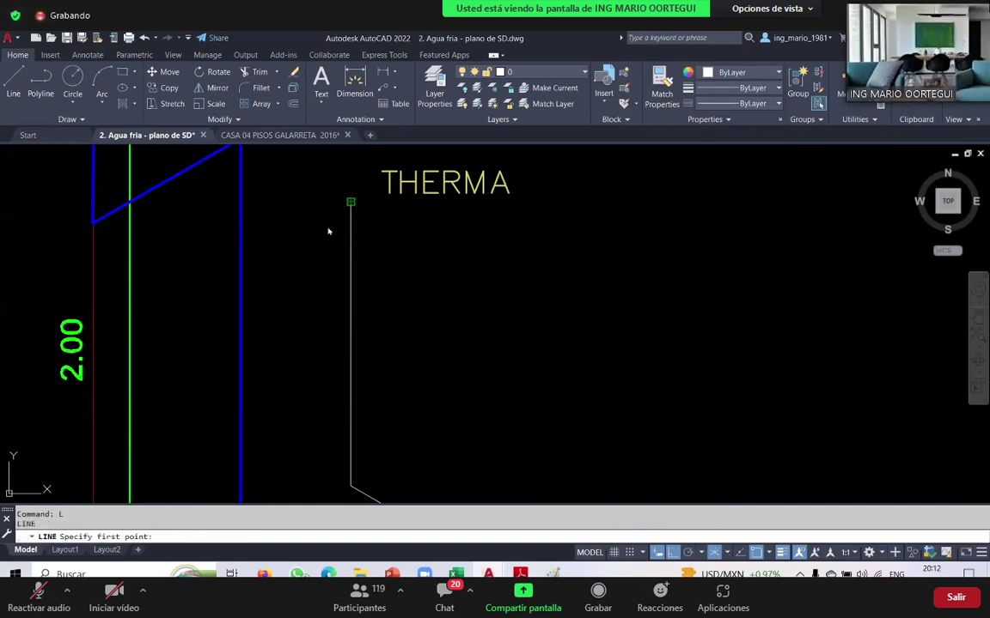
left_click(349, 205)
type(".3")
key("Return")
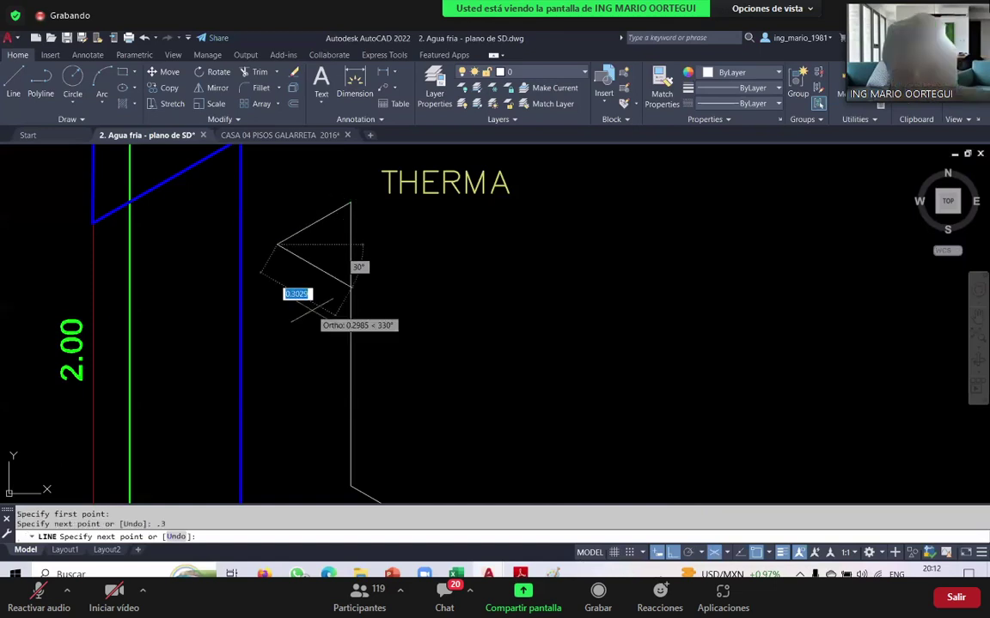
Continue from the 0.3 m segment with a 1 m vertical line downward on the left isoplane, parallel to the heater's first vertical
left_click(728, 554)
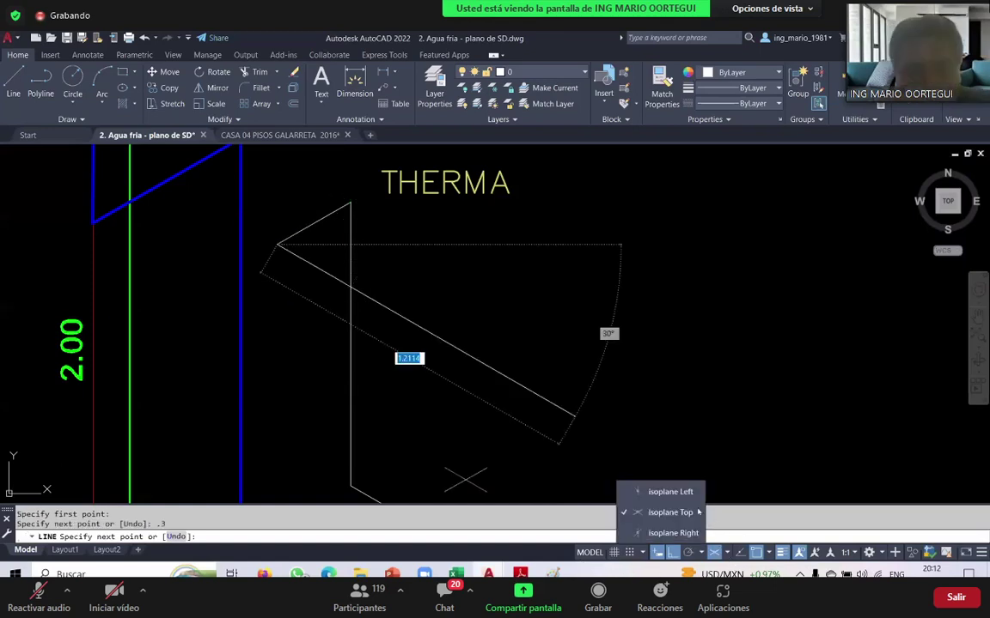
left_click(671, 492)
scroll(348, 240, "down", 2)
scroll(327, 329, "up", 1)
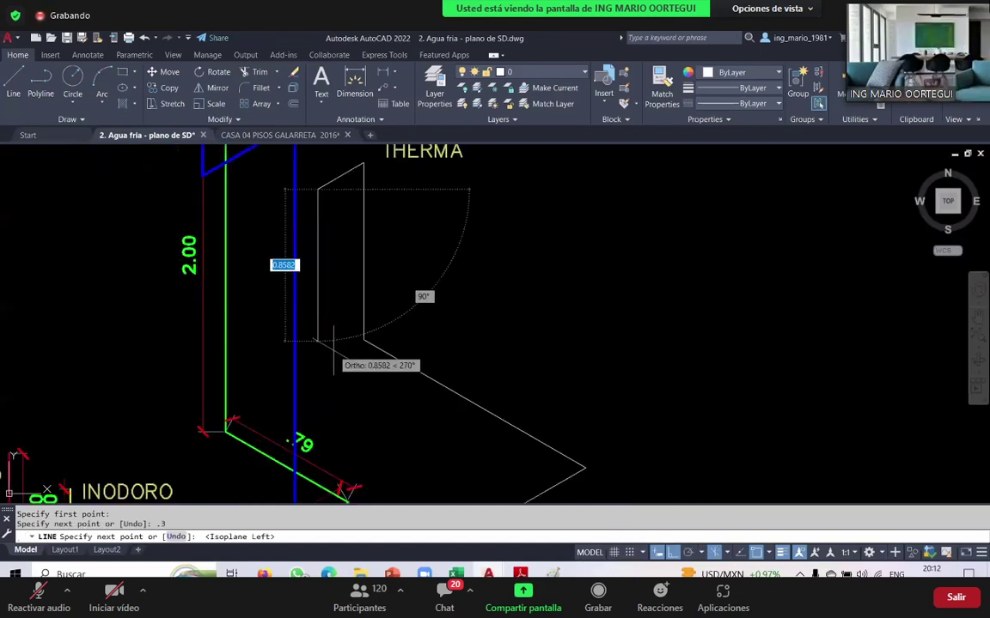
type("1")
key("Return")
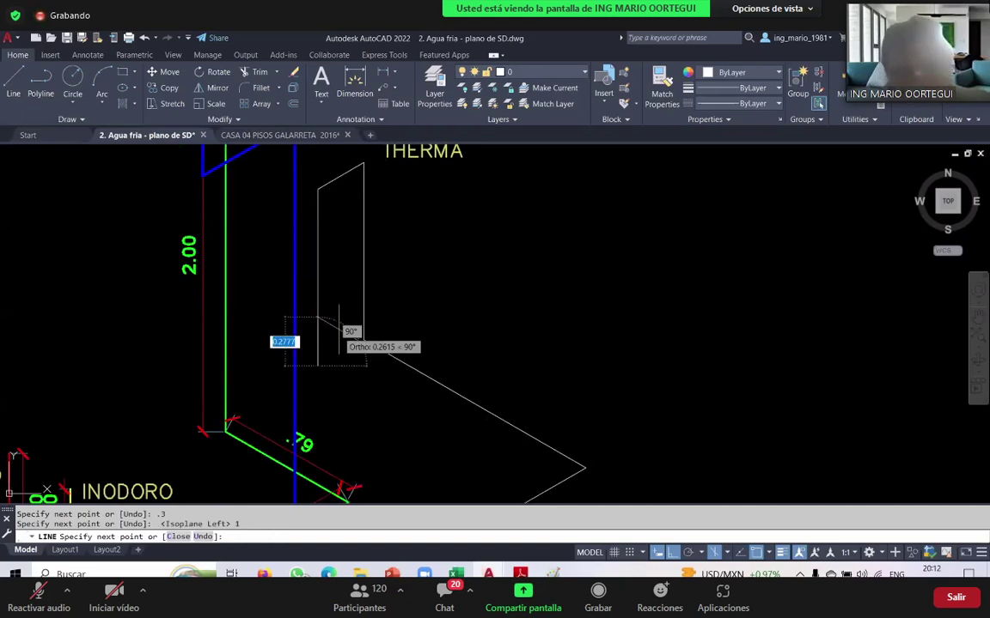
scroll(344, 328, "down", 2)
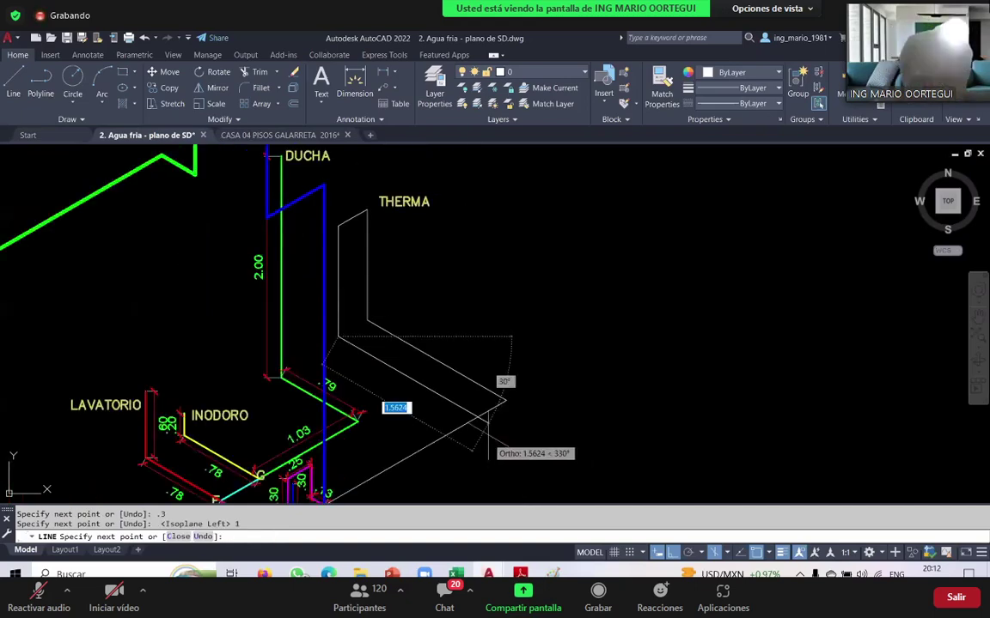
Continue the heater's return line parallel to its white supply run, turning back on the top isoplane to just beside the blue riser's base
scroll(488, 423, "up", 1)
middle_click_drag(488, 423, 517, 295)
left_click(517, 298)
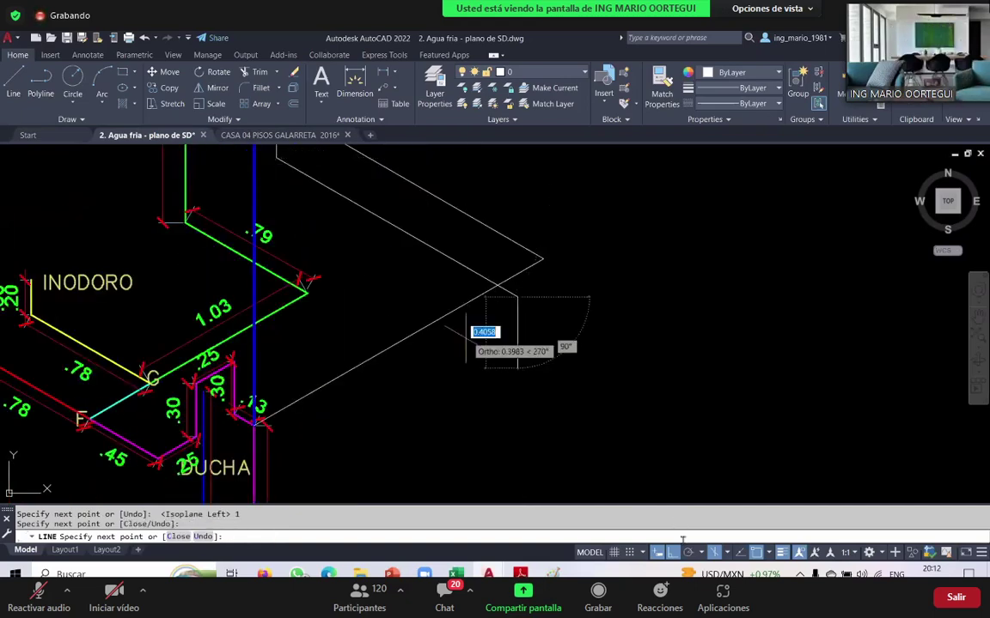
left_click(728, 552)
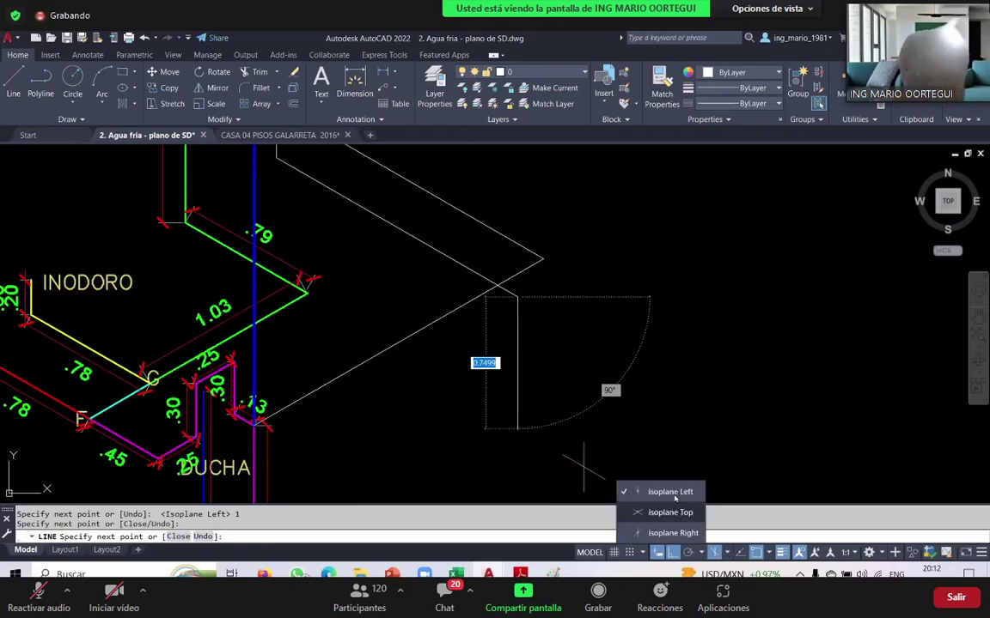
left_click(667, 513)
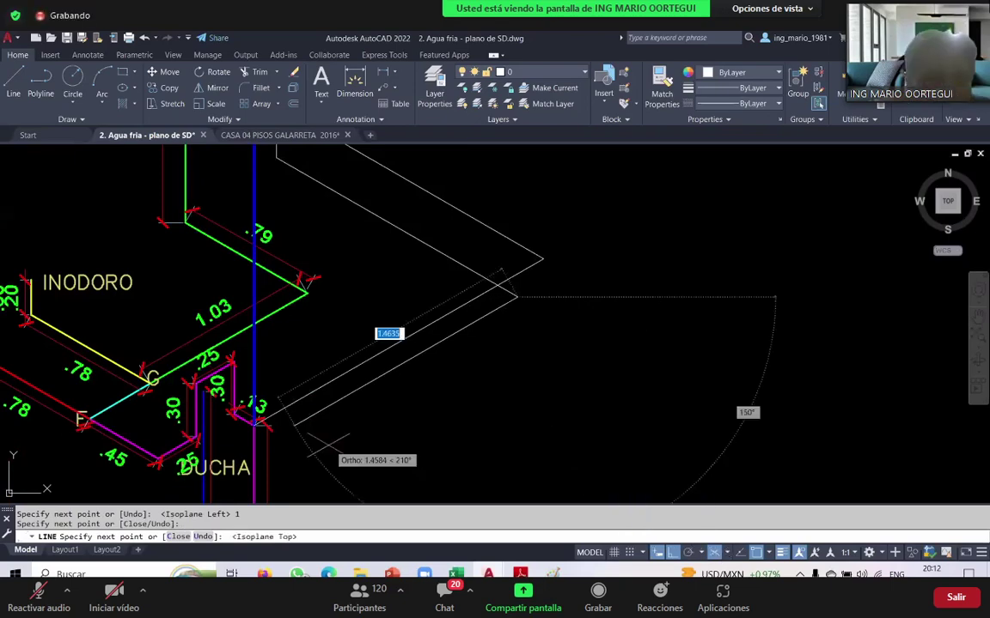
scroll(296, 429, "up", 2)
left_click(286, 427)
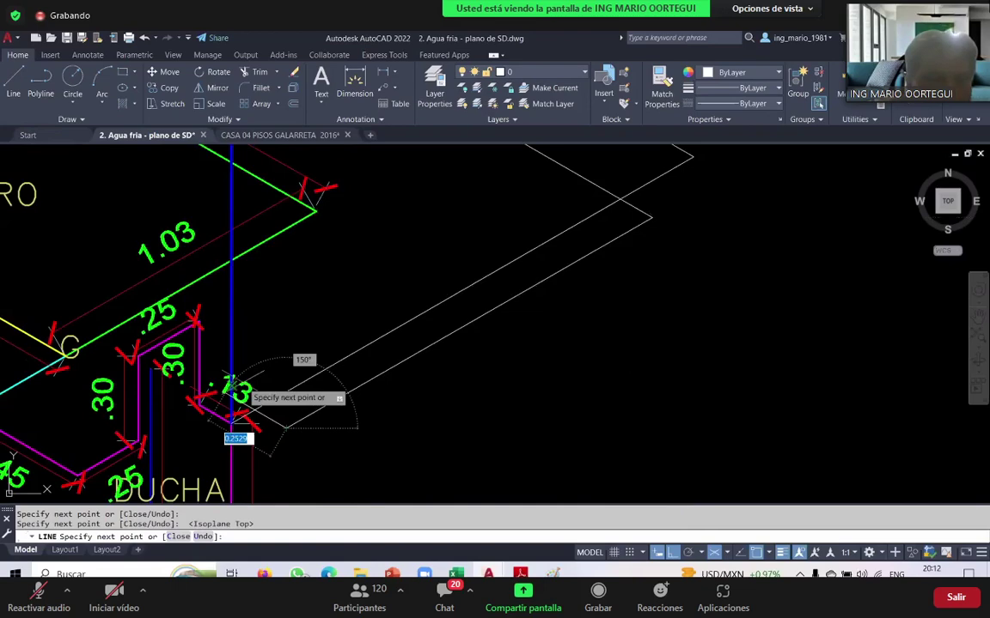
Extend the line across the riser's base and back parallel to the 1.03 and .79 pipe runs, ending below the shower's vertical pipe
scroll(221, 380, "up", 3)
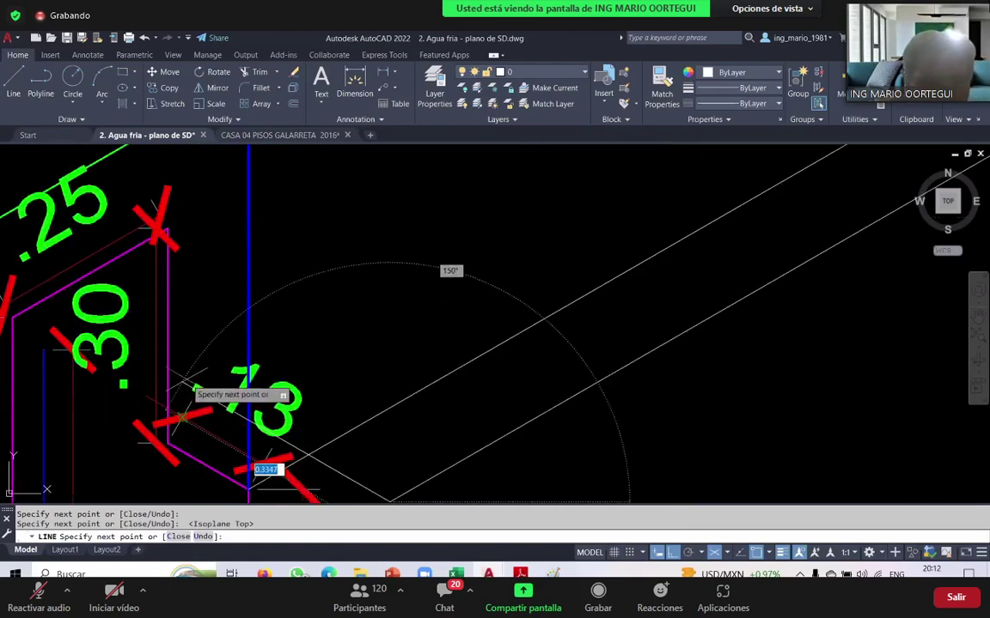
scroll(193, 404, "down", 4)
scroll(302, 304, "up", 1)
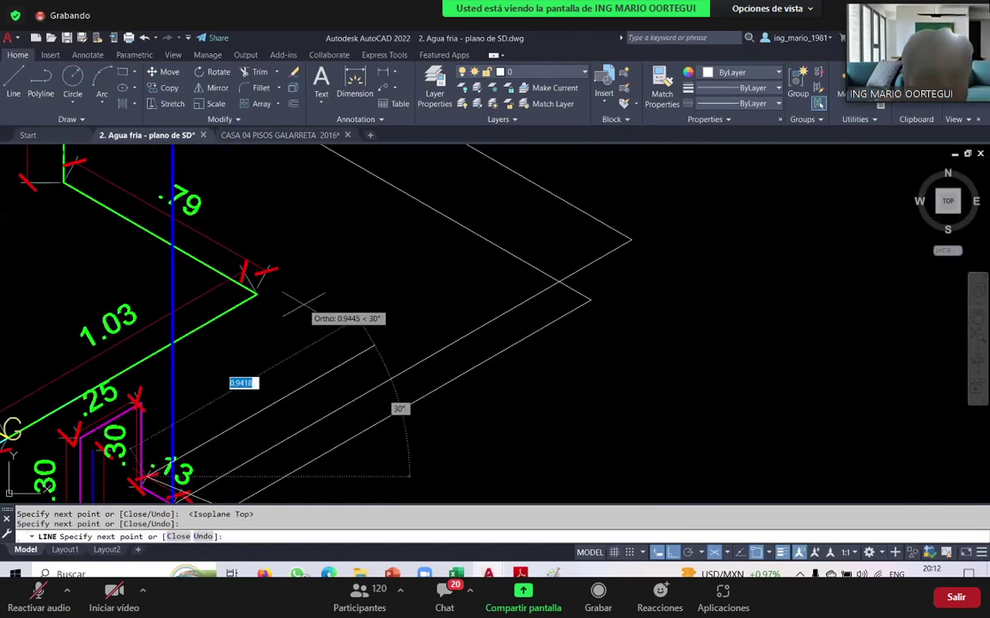
left_click(266, 349)
scroll(266, 349, "down", 2)
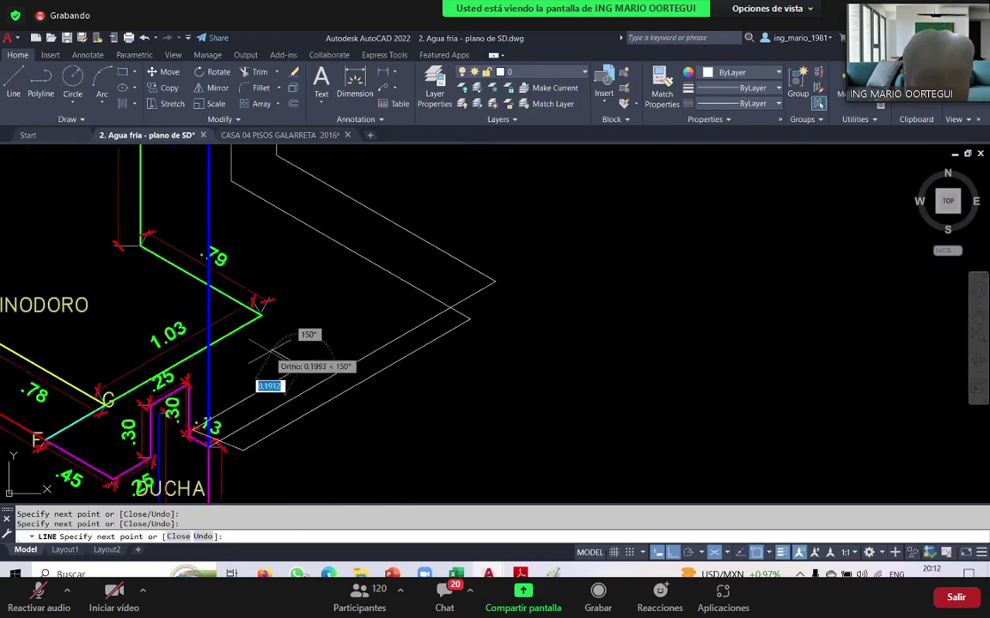
scroll(171, 271, "up", 2)
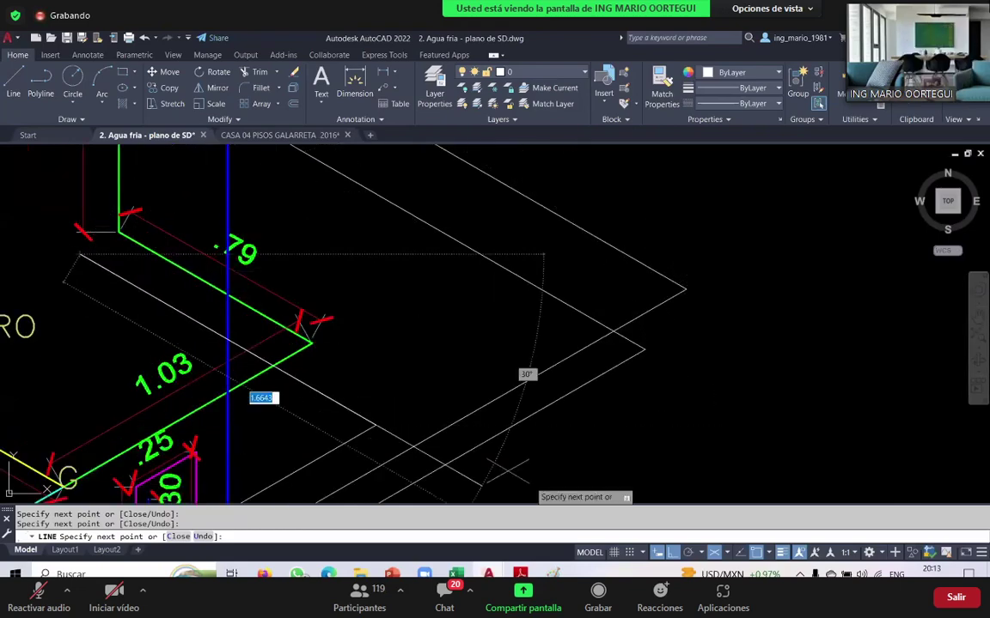
Continue on the left isoplane with a vertical segment about 0.82 m upward beside the shower's green pipe
left_click(727, 553)
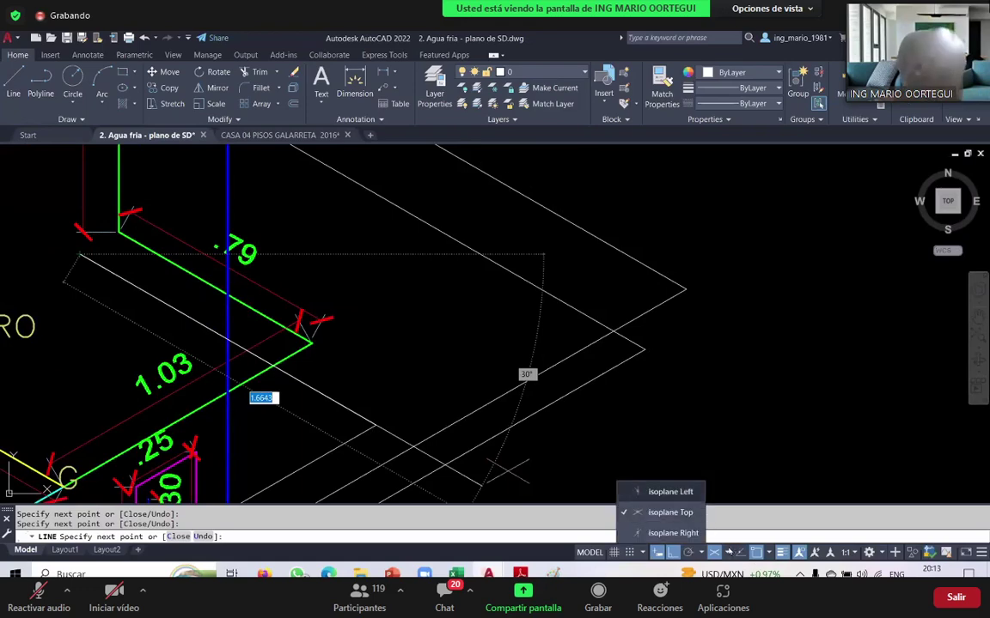
left_click(664, 488)
scroll(313, 353, "down", 2)
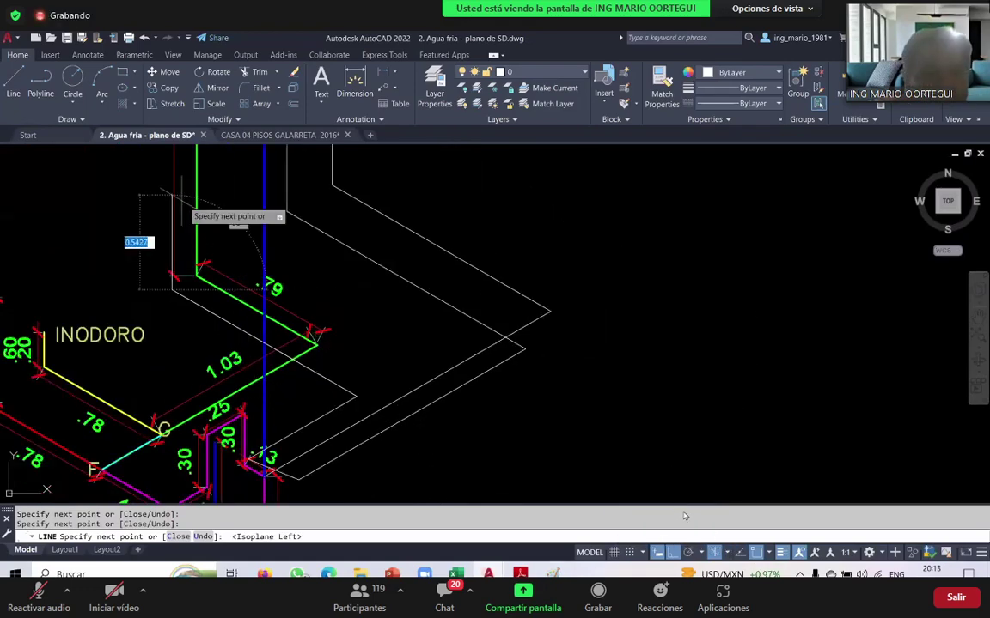
scroll(176, 283, "down", 3)
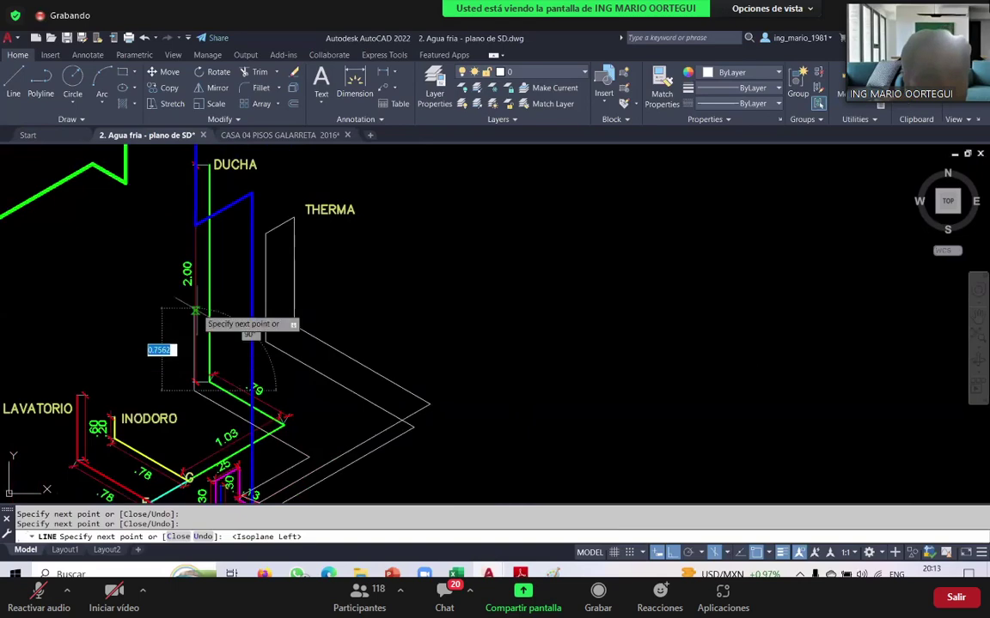
scroll(196, 354, "up", 2)
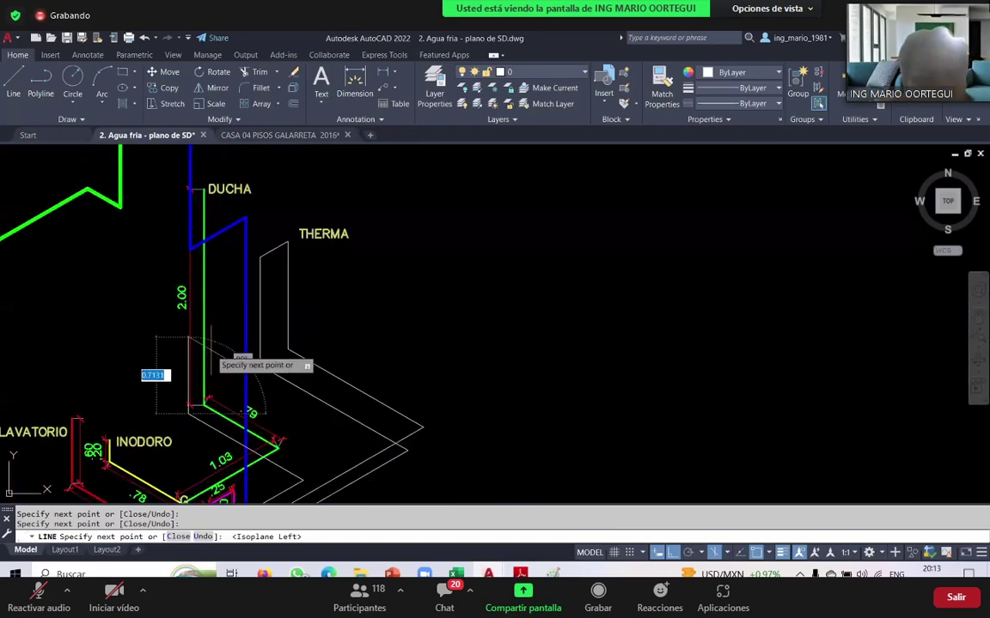
scroll(210, 352, "up", 2)
scroll(181, 300, "up", 2)
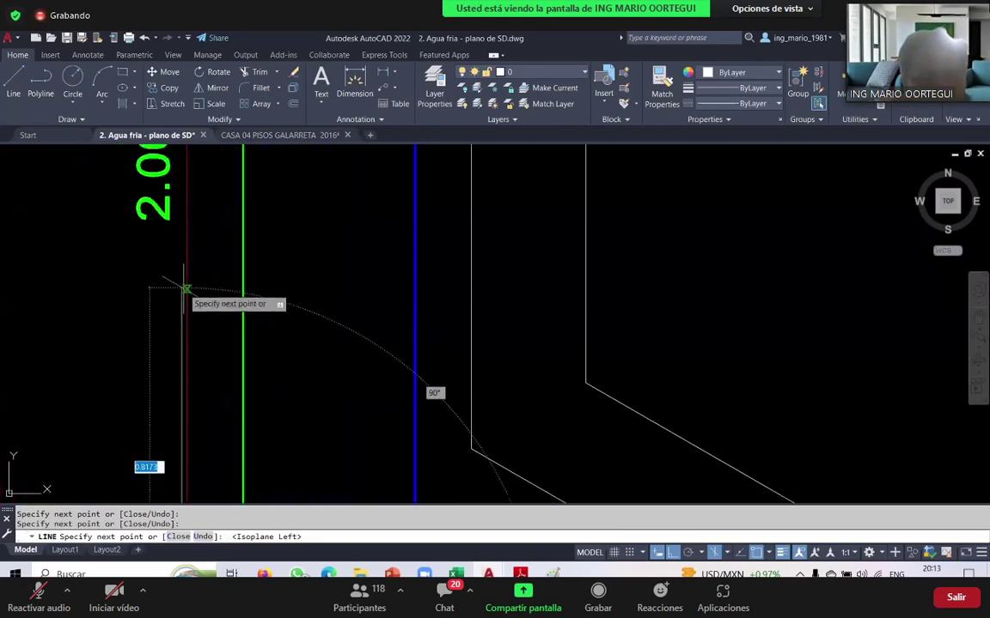
left_click(180, 282)
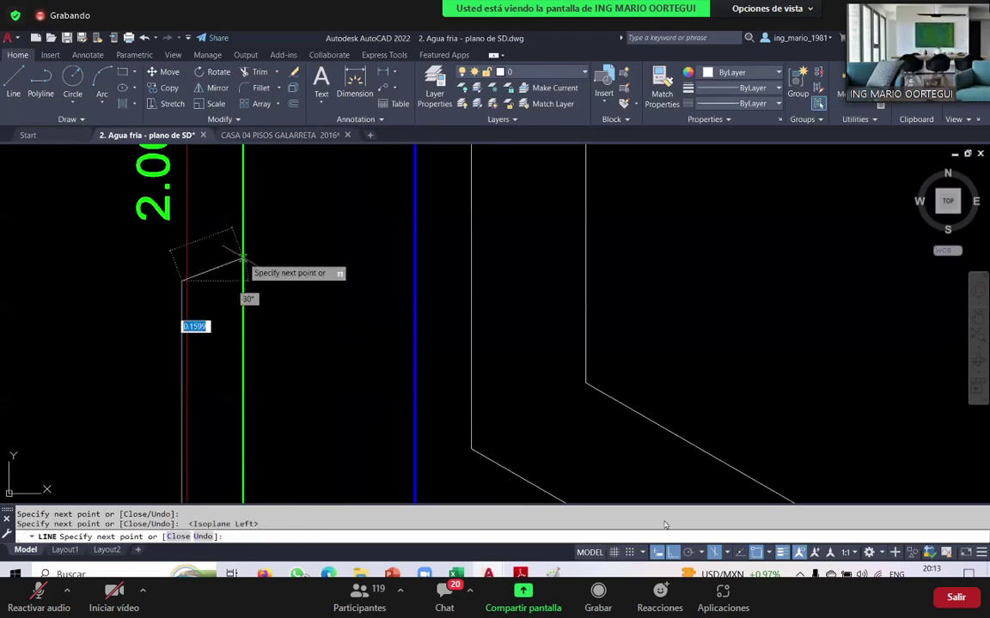
Finish the line on the top isoplane with a sloping segment about 0.22 m long that crosses the green shower pipe
left_click(727, 552)
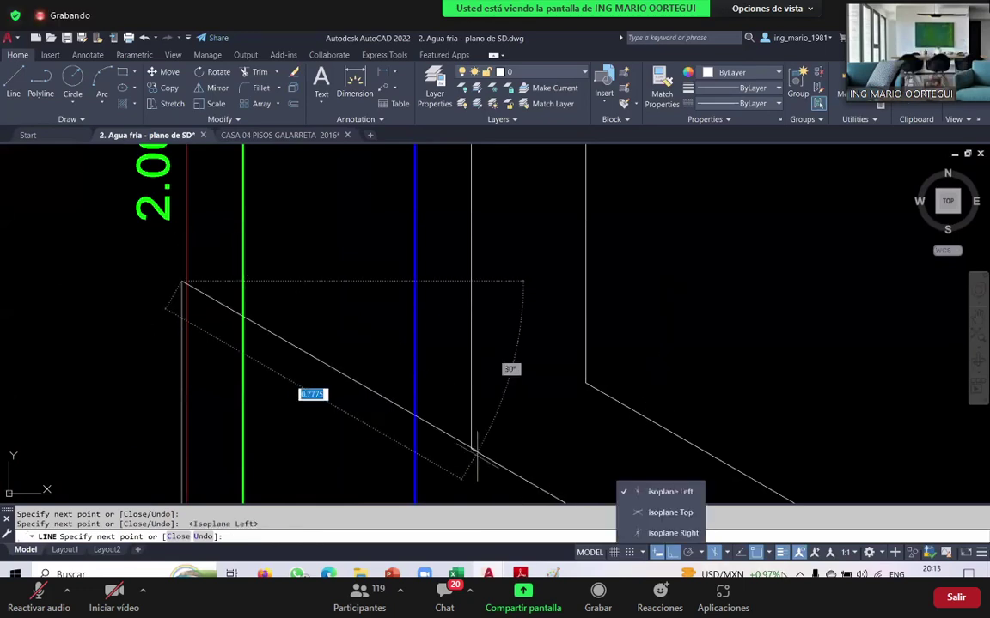
left_click(661, 512)
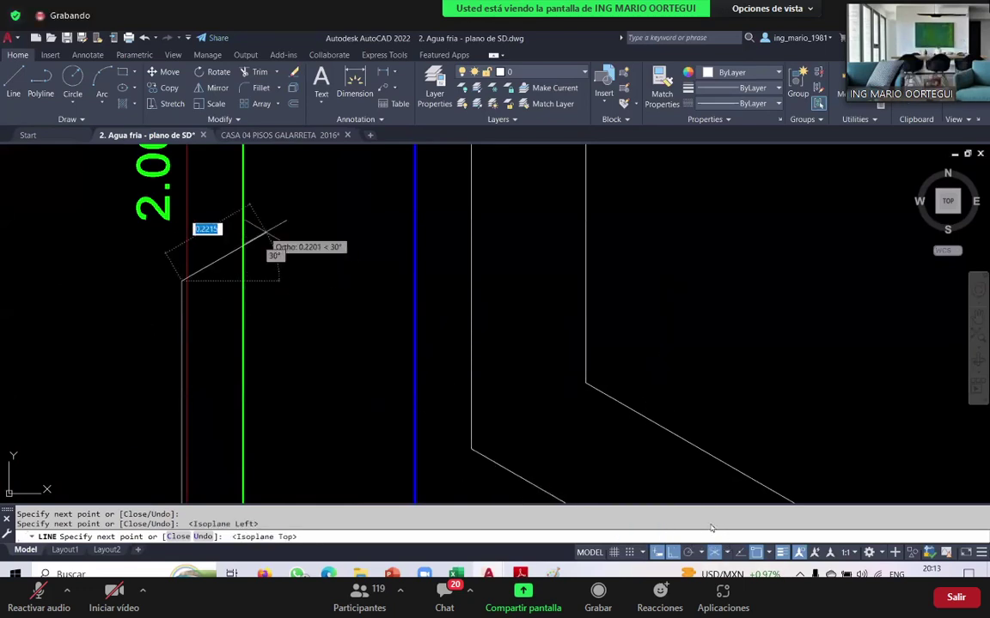
left_click(266, 233)
key("Escape")
middle_click_drag(237, 172, 246, 236)
left_click(246, 236)
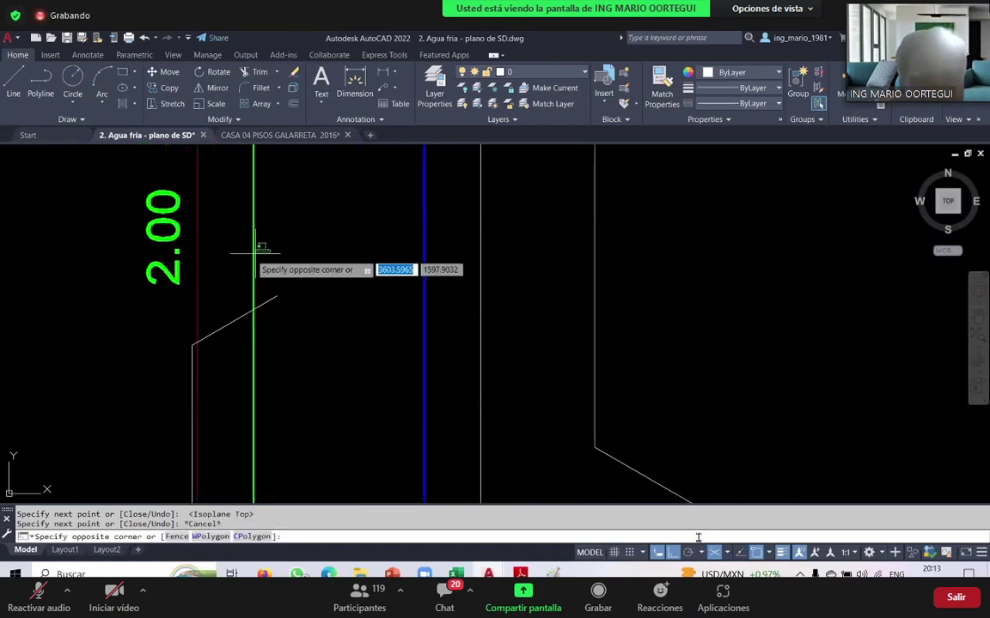
left_click(237, 257)
key("Escape")
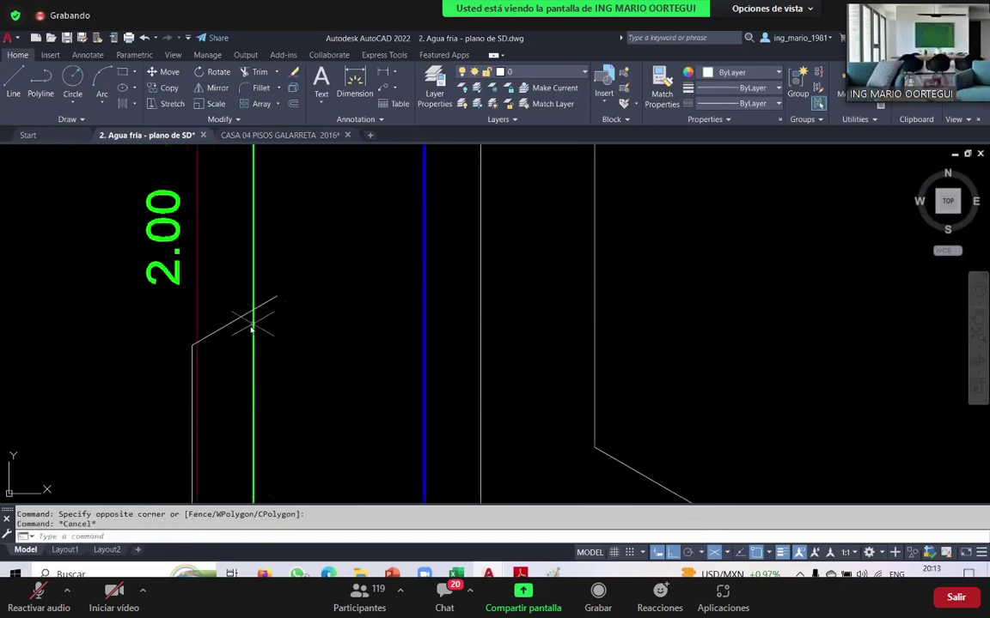
type("L")
key("Return")
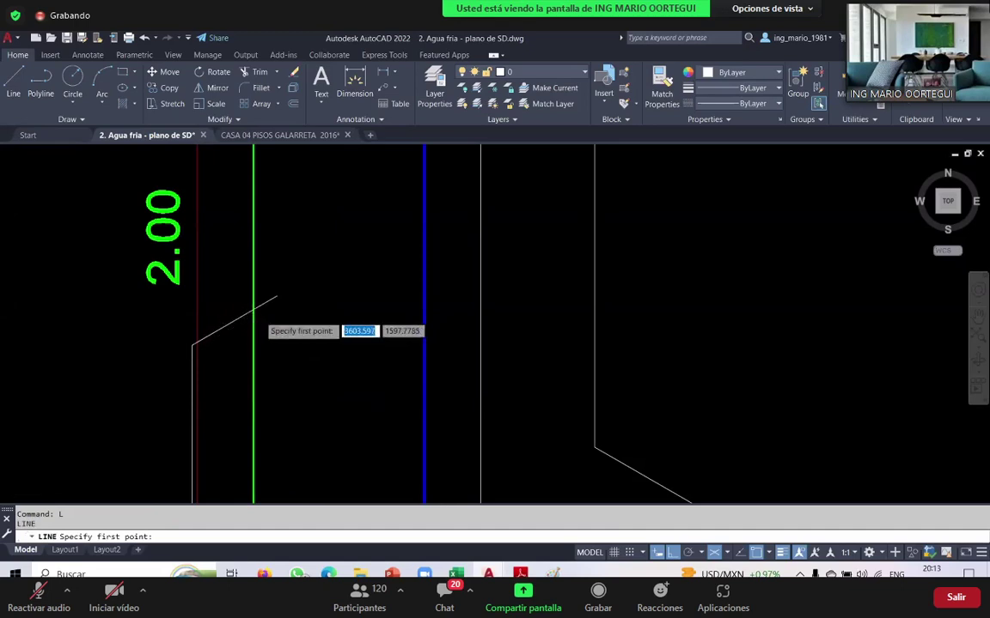
scroll(262, 318, "up", 2)
key("Escape")
Shorten the short sloping segment so that its free end lands on the green shower pipe
left_click(316, 234)
left_click(291, 287)
left_click(299, 264)
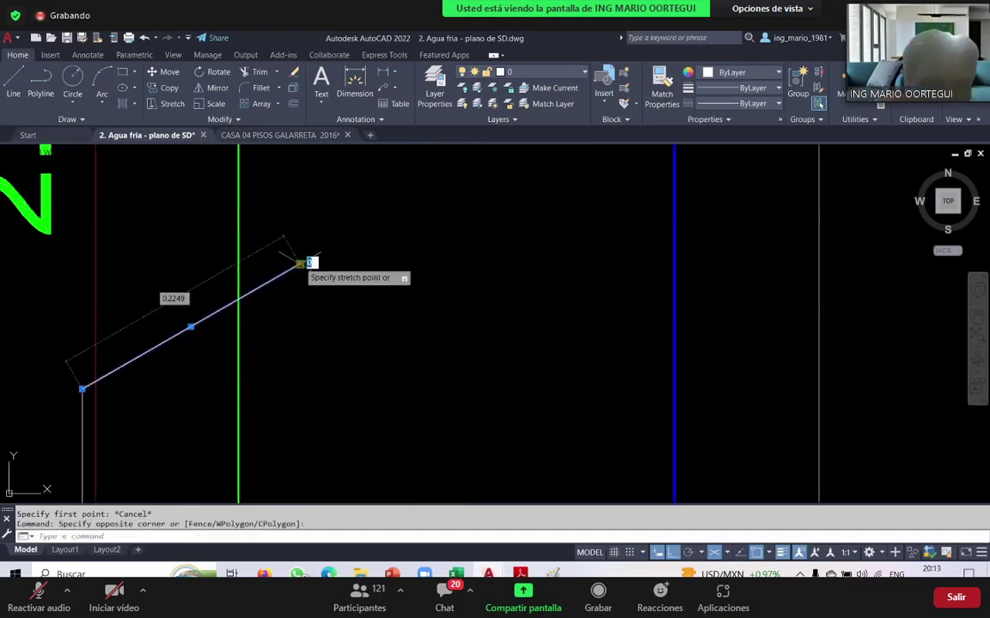
left_click(238, 301)
key("Escape")
Draw a vertical line about 1.2 m upward on the left isoplane, from the short segment's midpoint to the height of the DUCHA outlet
type("L")
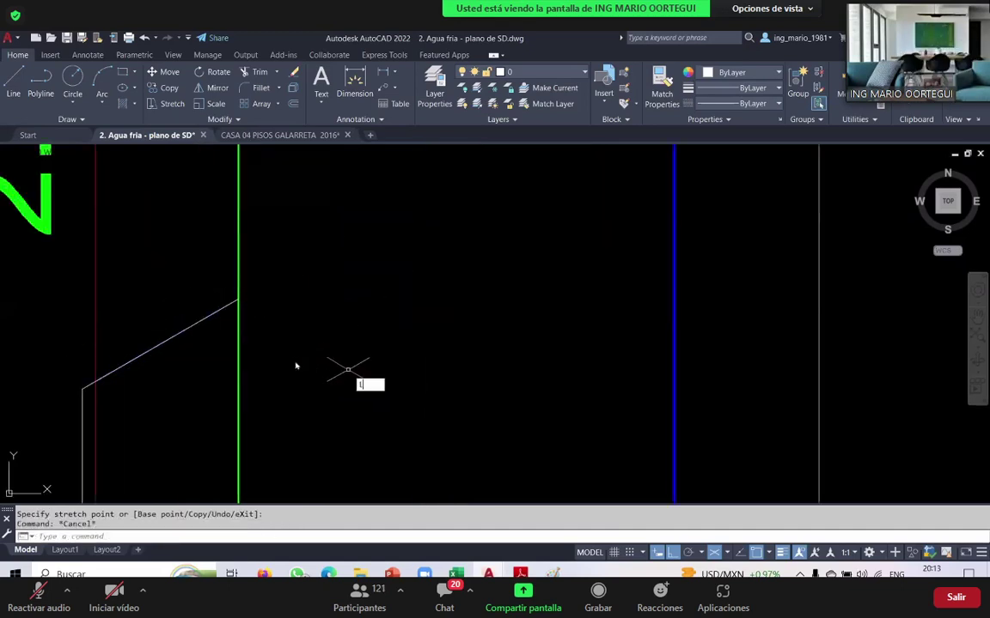
key("Return")
left_click(82, 388)
scroll(229, 386, "down", 4)
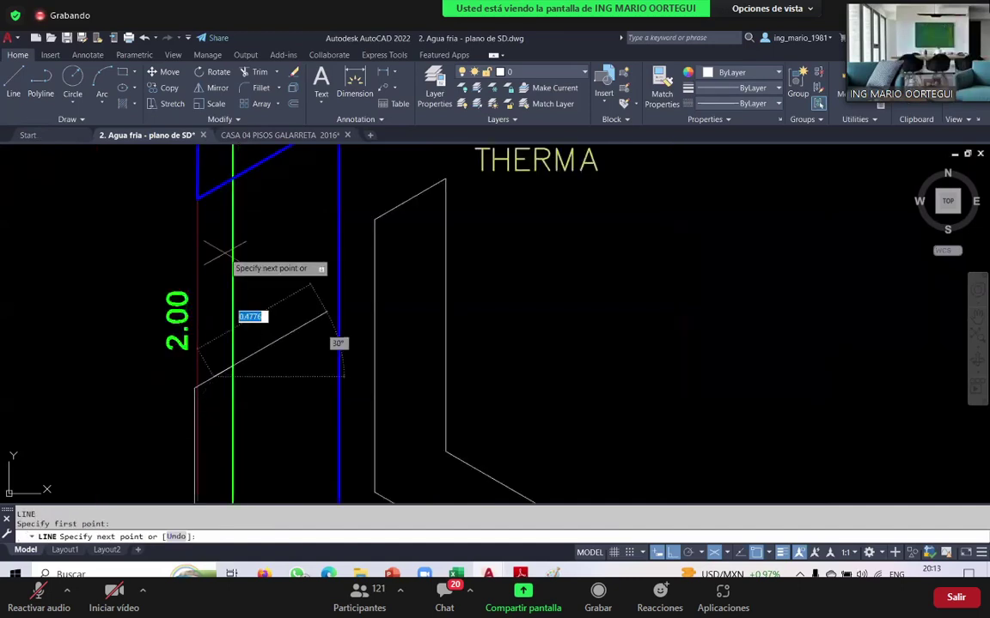
left_click(726, 552)
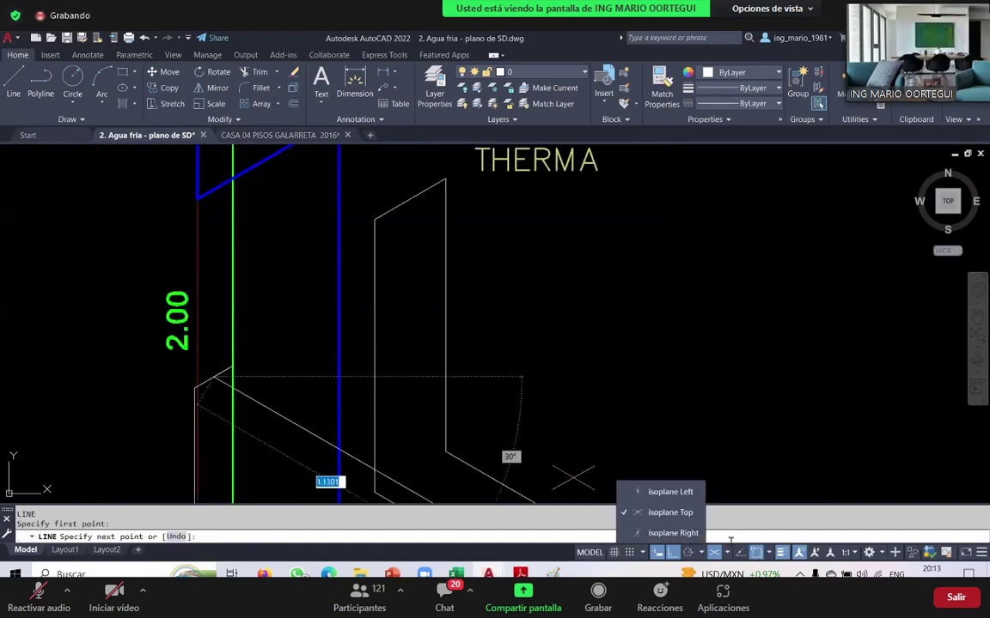
left_click(660, 491)
scroll(209, 413, "down", 2)
scroll(202, 196, "up", 2)
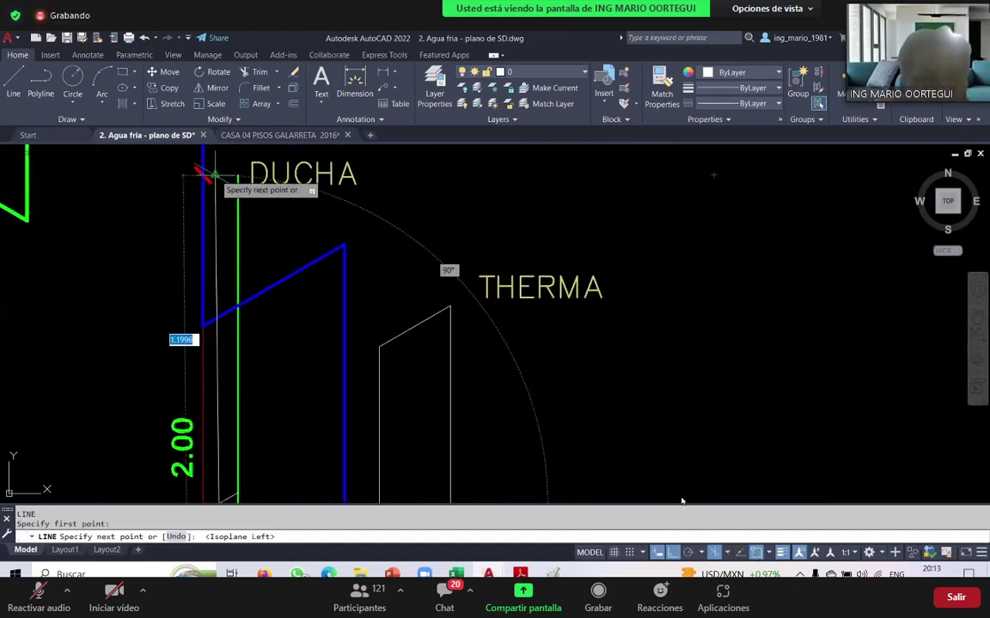
scroll(214, 176, "up", 5)
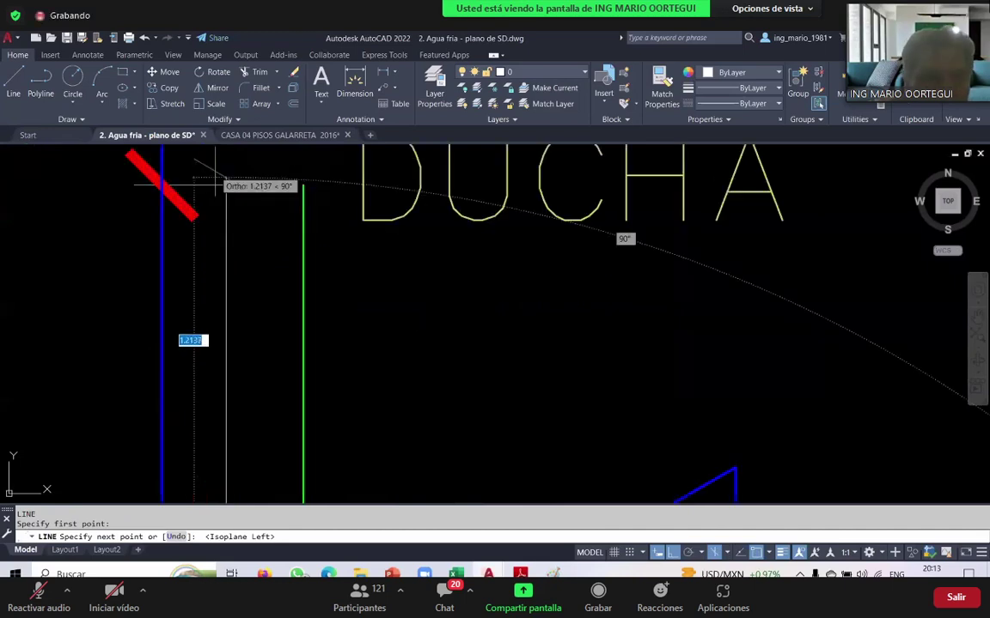
left_click(226, 186)
key("Escape")
Lower the top end of the green shower pipe to the end of the short sloping segment
scroll(293, 163, "down", 4)
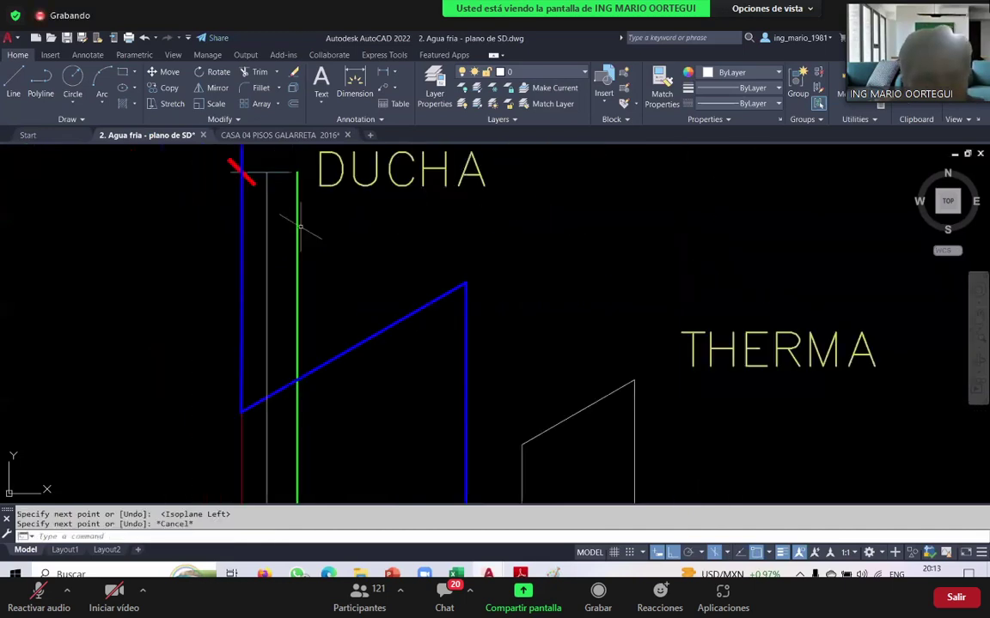
left_click(311, 216)
left_click(289, 231)
left_click(298, 173)
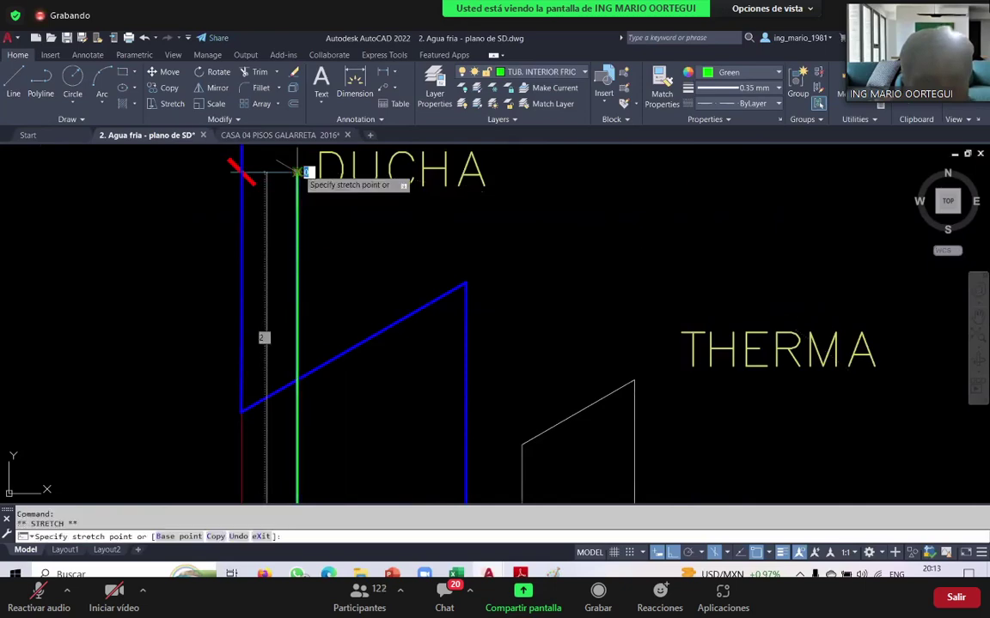
scroll(298, 174, "down", 4)
key("Escape")
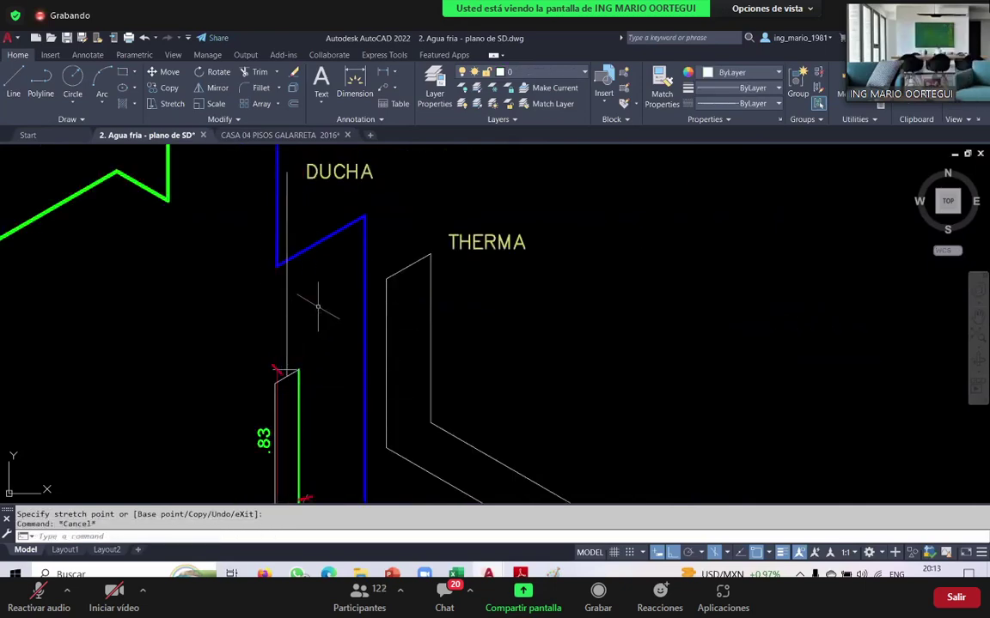
Match the THERMA outlet's drop and upper sloping segment in the isometric to the red hot-water pipe of the fourth-floor plan
type("MA")
key("Return")
scroll(317, 306, "down", 3)
scroll(331, 306, "down", 3)
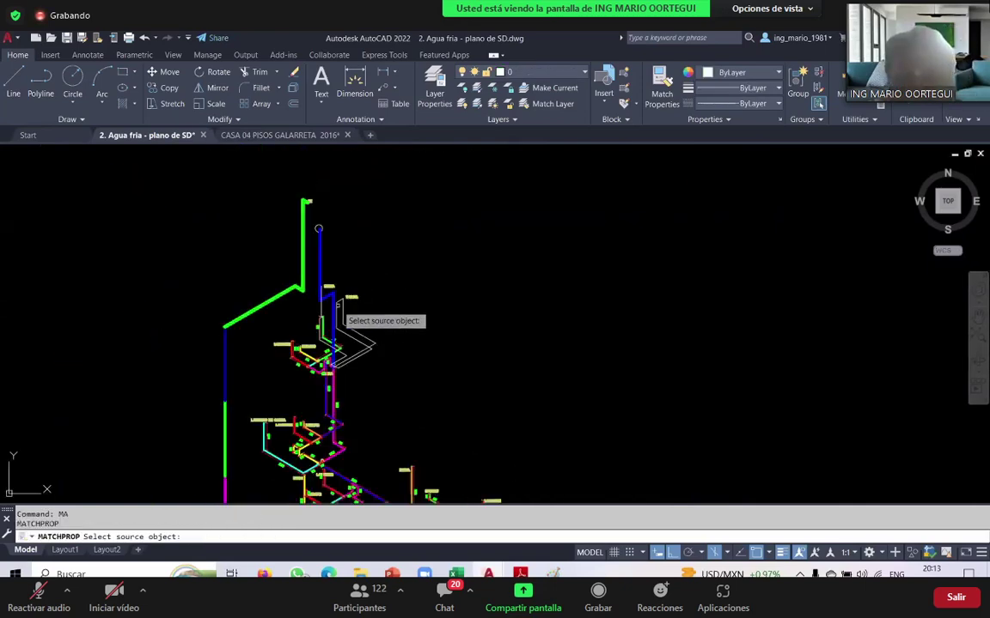
scroll(625, 336, "down", 2)
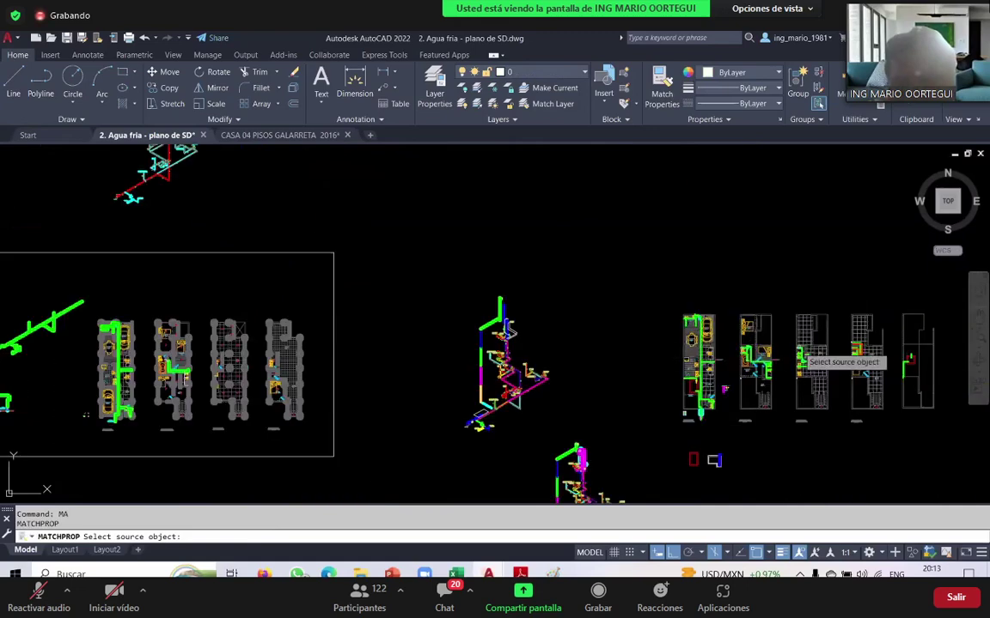
scroll(816, 365, "up", 5)
scroll(713, 376, "down", 3)
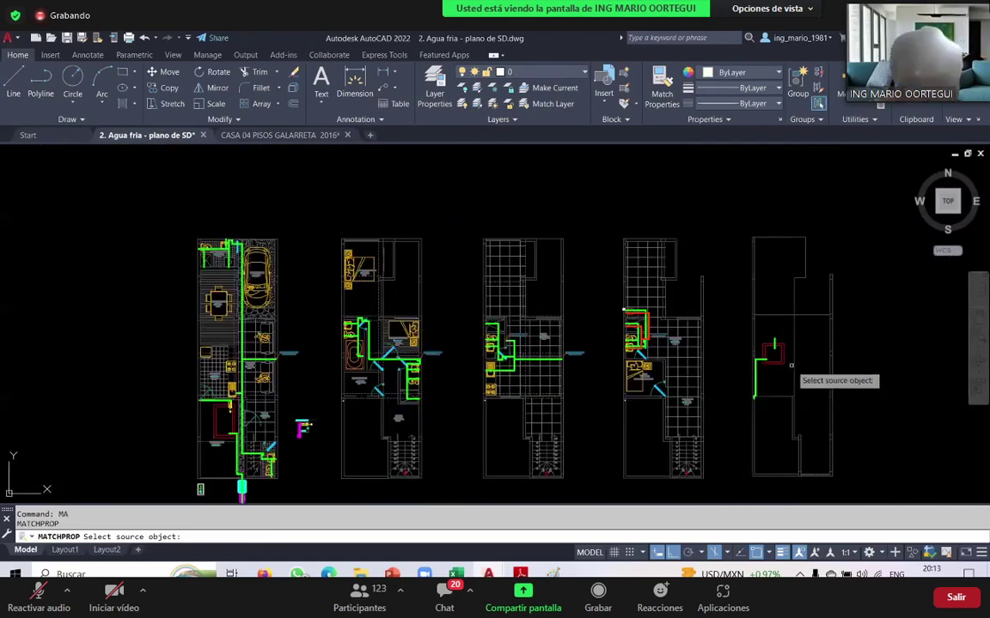
scroll(659, 317, "up", 4)
left_click(611, 312)
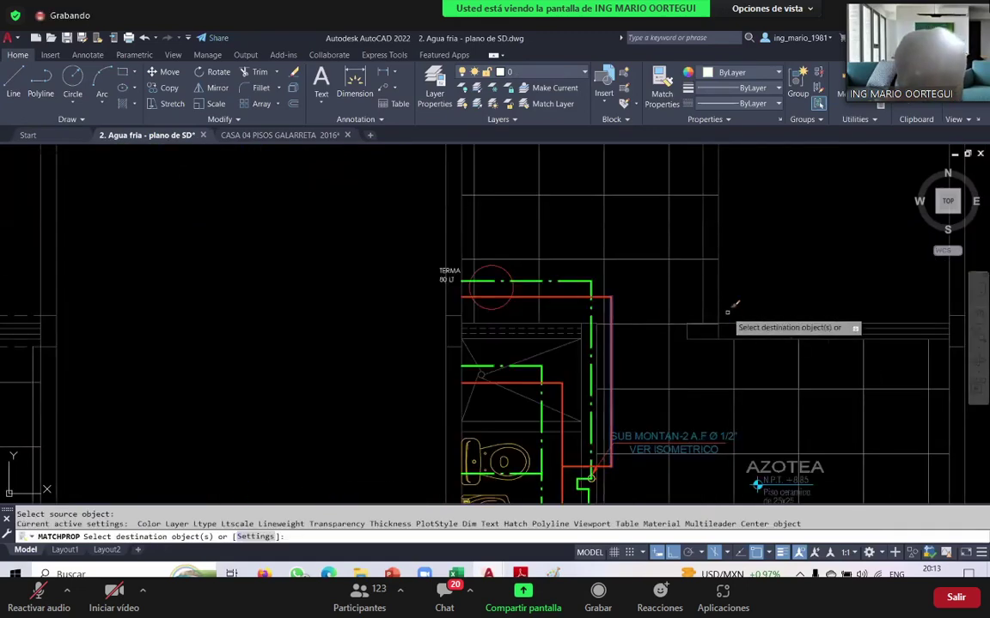
scroll(786, 325, "down", 5)
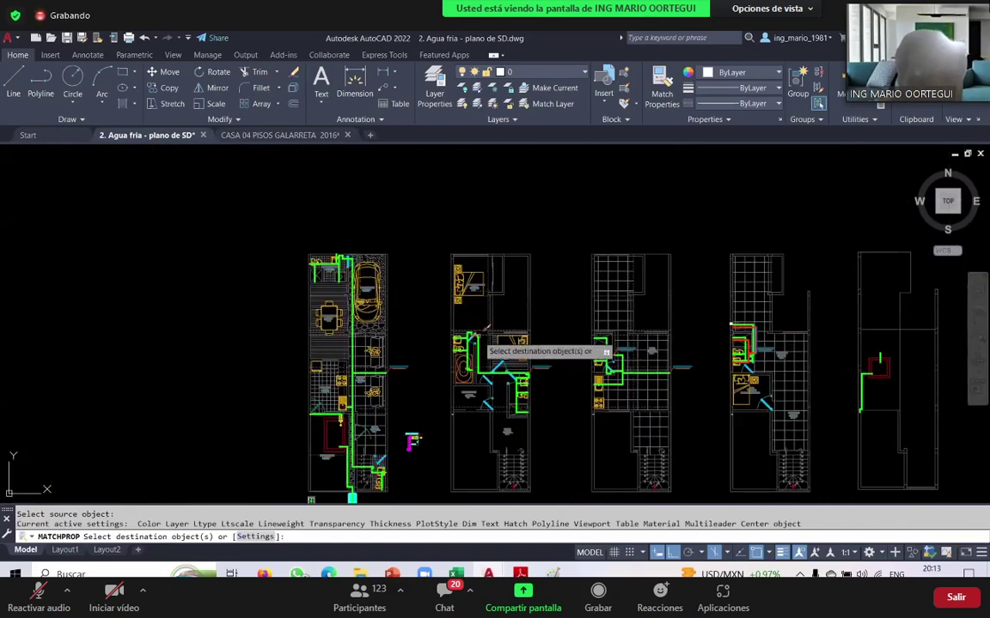
scroll(566, 316, "down", 2)
scroll(380, 312, "up", 7)
left_click(380, 312)
left_click(380, 312)
scroll(380, 312, "down", 1)
scroll(491, 414, "up", 1)
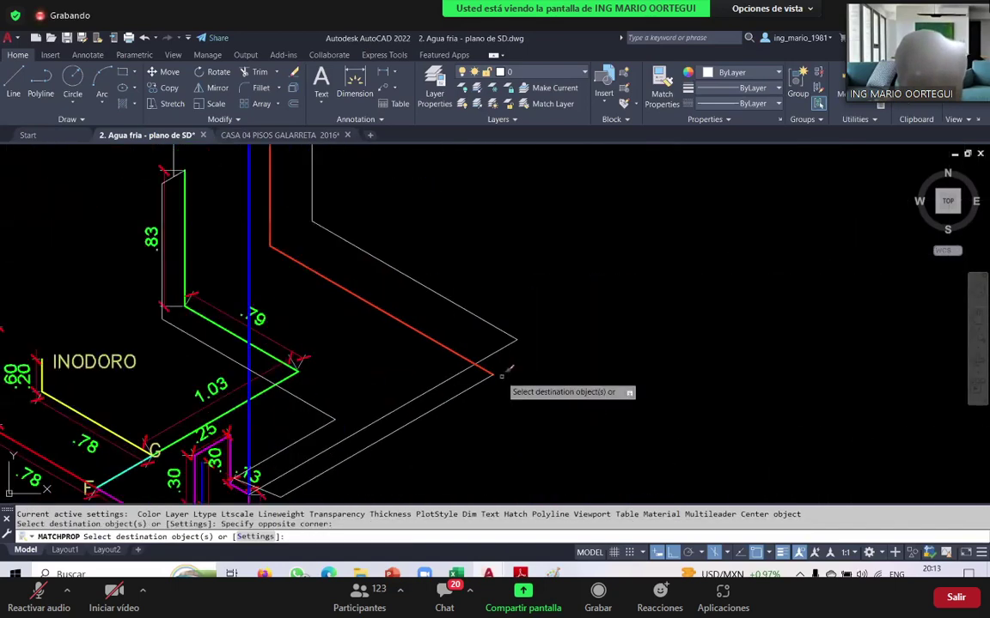
Apply the same hot-water pipe properties to the lower sloping segments and the run rising to the shower beside the .83 dimension
left_click(499, 376)
left_click(488, 386)
scroll(578, 360, "down", 1)
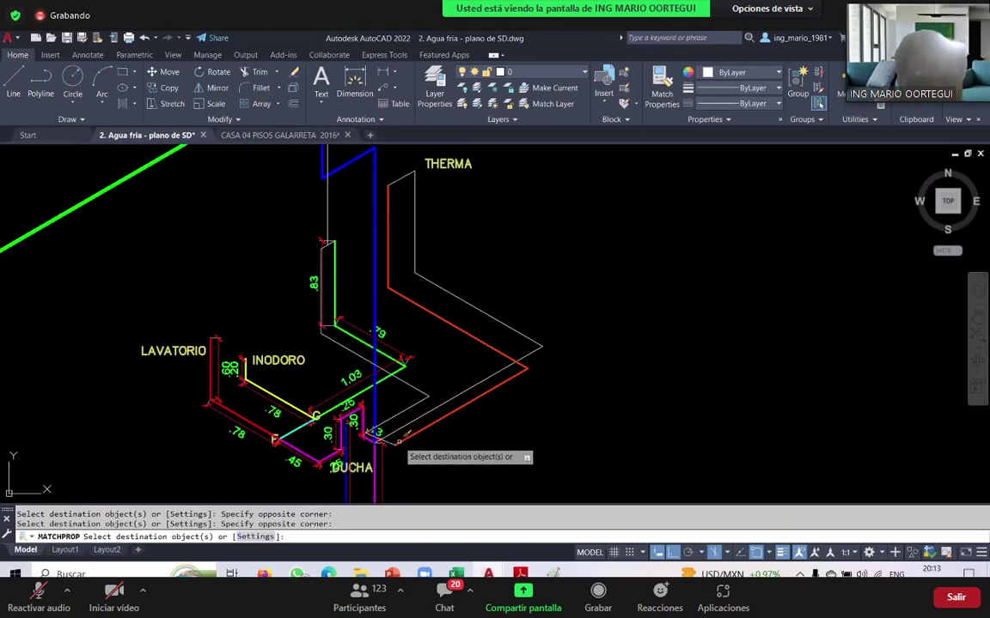
scroll(407, 439, "up", 5)
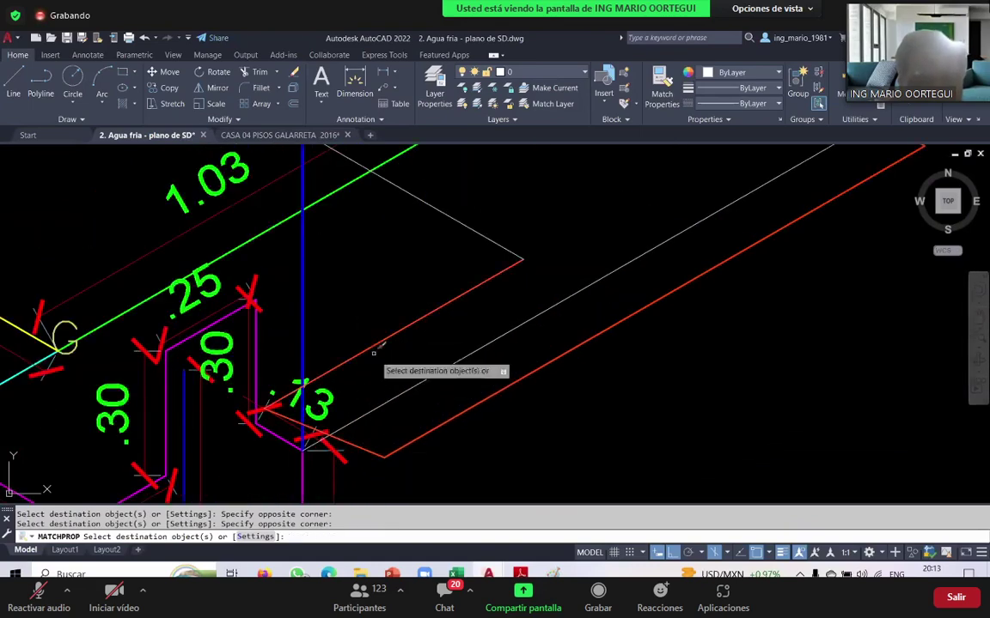
scroll(404, 339, "down", 3)
scroll(391, 305, "down", 2)
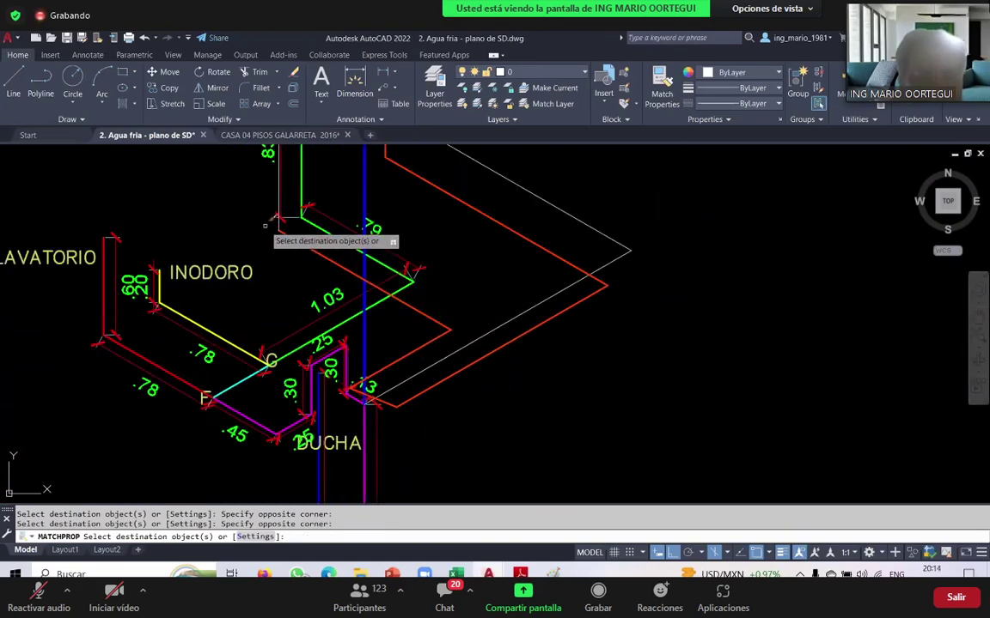
scroll(284, 230, "up", 4)
scroll(262, 255, "down", 3)
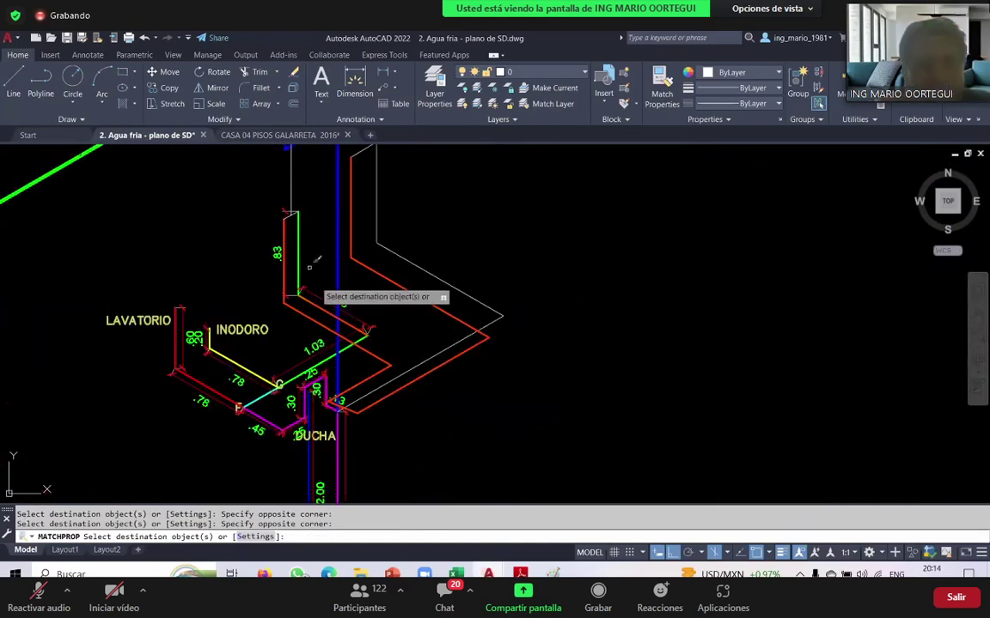
scroll(283, 249, "up", 6)
scroll(275, 245, "down", 4)
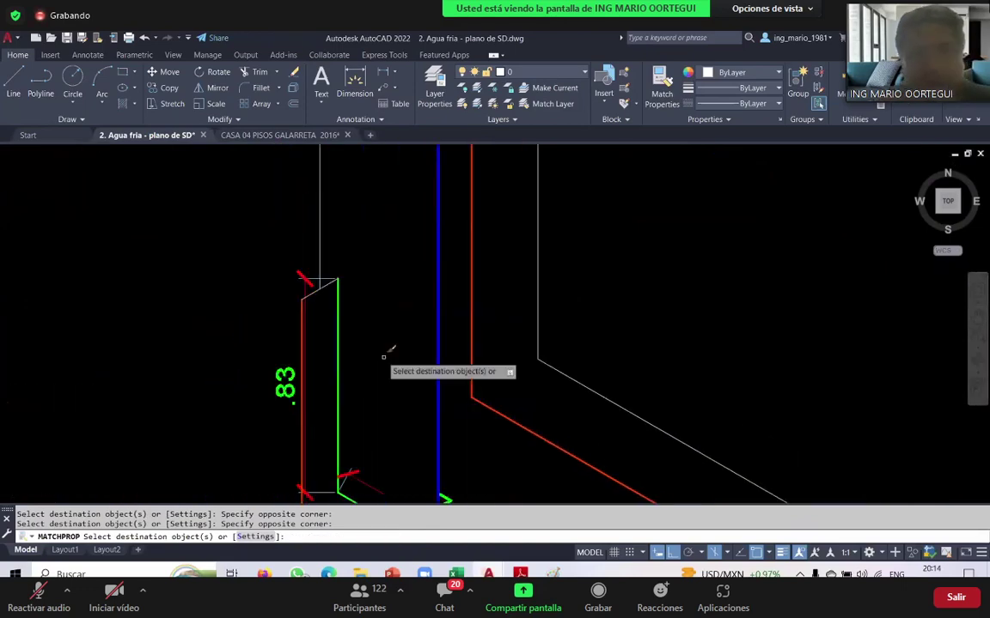
scroll(426, 285, "up", 2)
key("Escape")
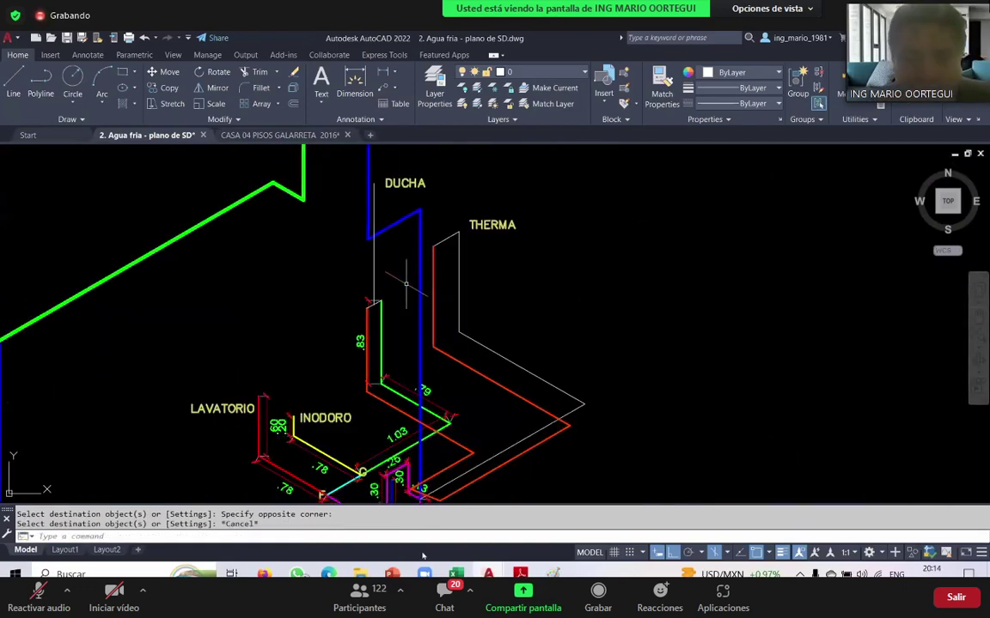
Switch to the Excel calculation workbook and copy the shower branch table's title, headings and first three rows (B9:O14) to B18
scroll(421, 280, "down", 3)
mouse_move(455, 574)
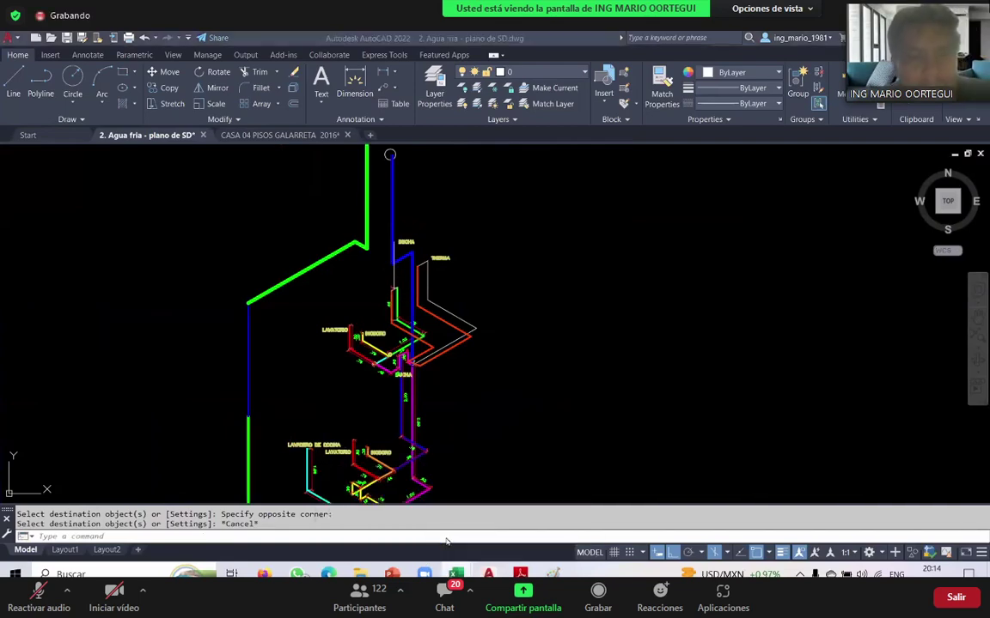
key("alt+Tab")
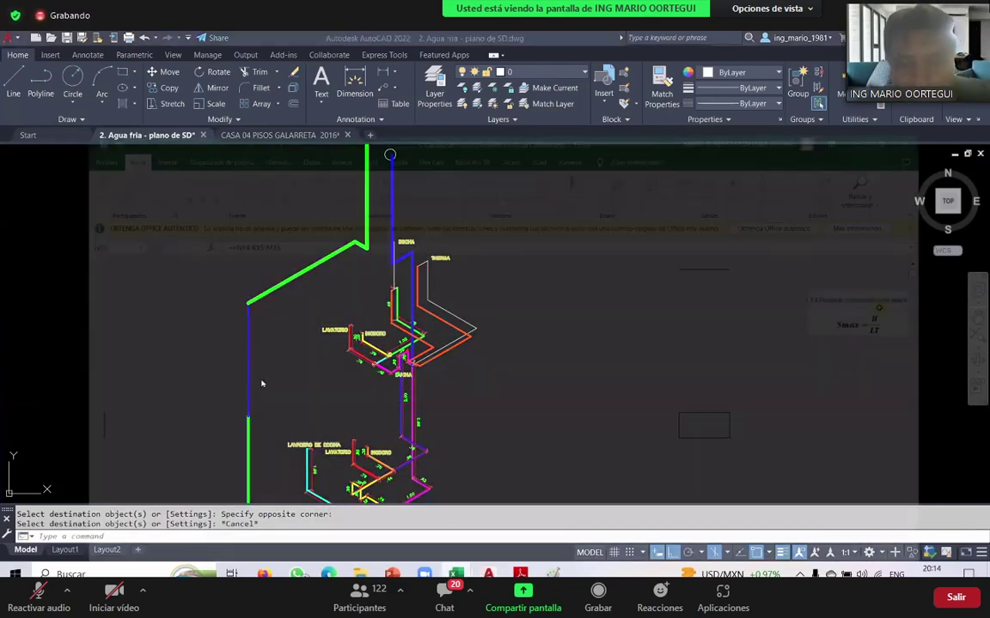
left_click_drag(122, 280, 122, 355)
key("ctrl+c")
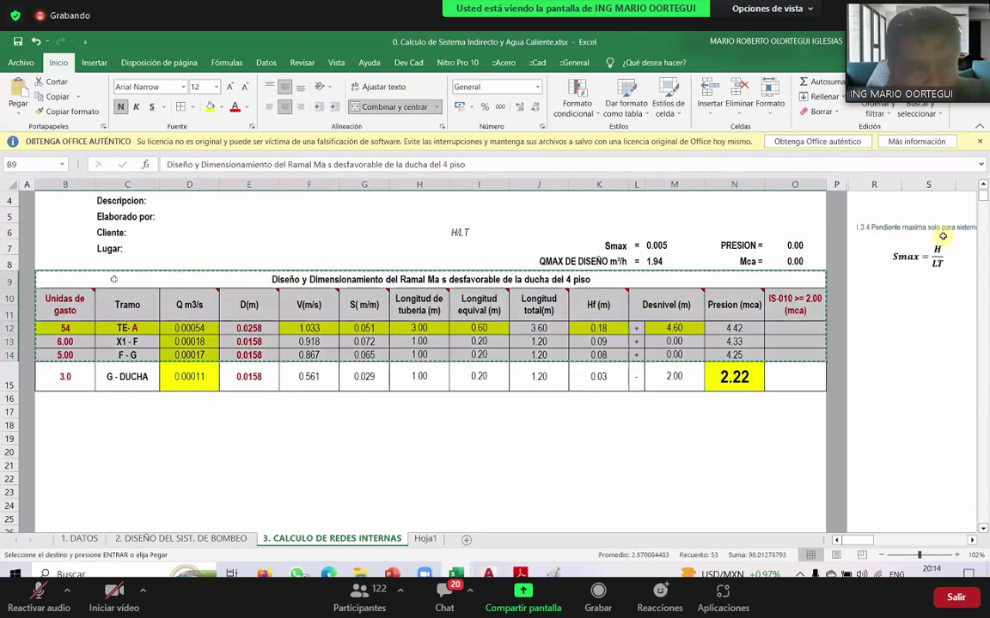
left_click(65, 425)
key("ctrl+v")
Retitle the copied table "Diseño y Dimensionamiento del Ramal de agua caliente en la ducha del 4 piso"
left_click(64, 424)
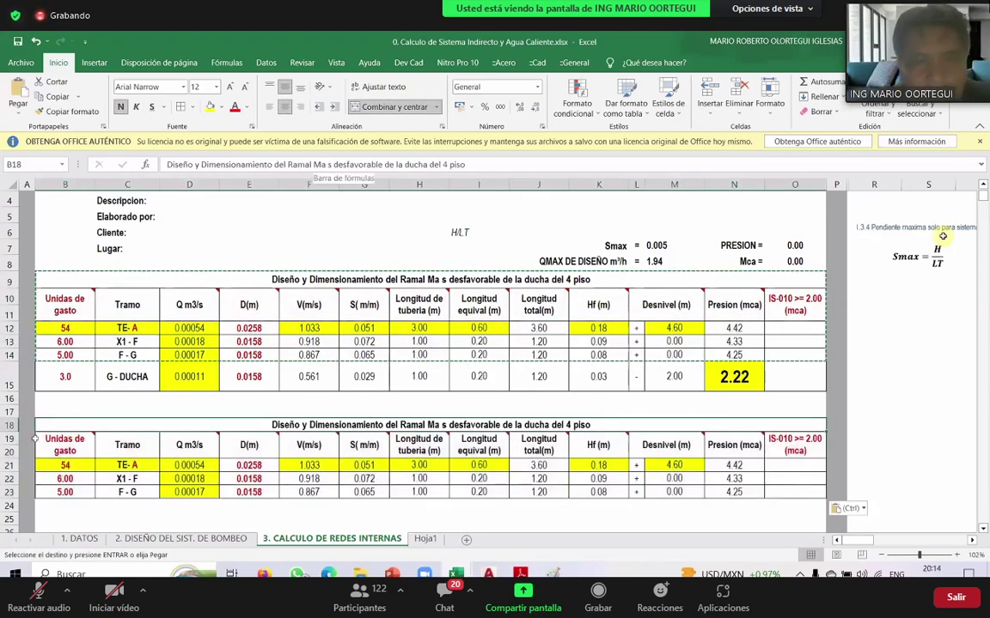
left_click_drag(313, 164, 398, 164)
key("BackSpace")
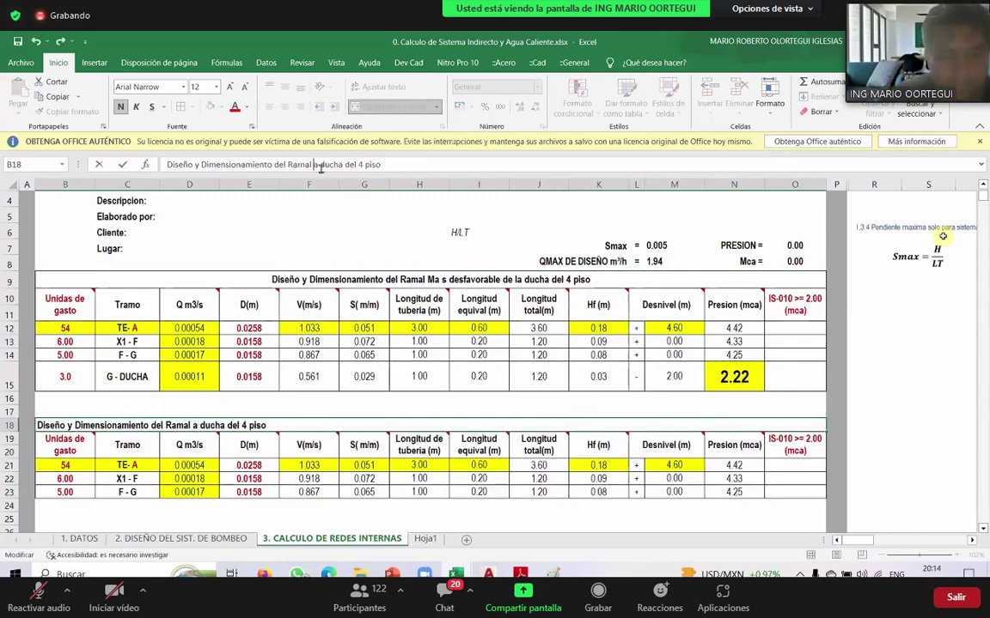
type("D")
key("BackSpace")
type("de agua ca")
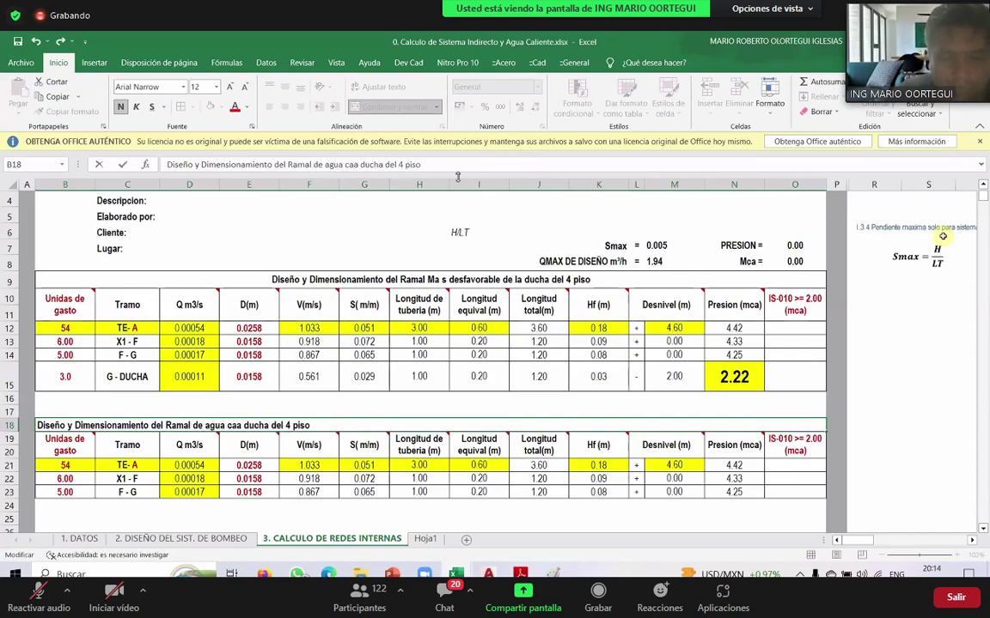
type("liente ")
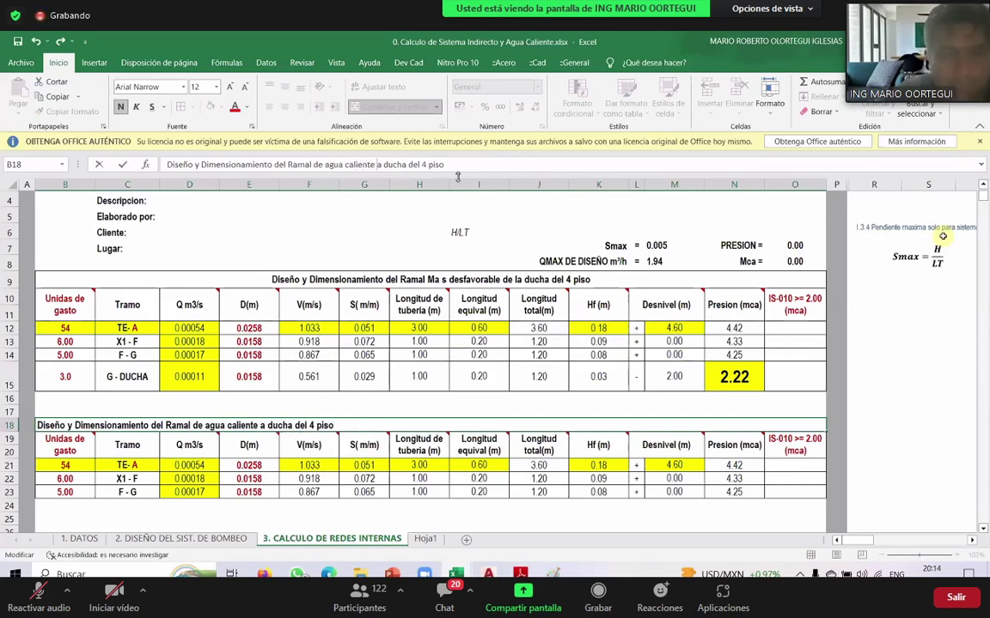
type("en ")
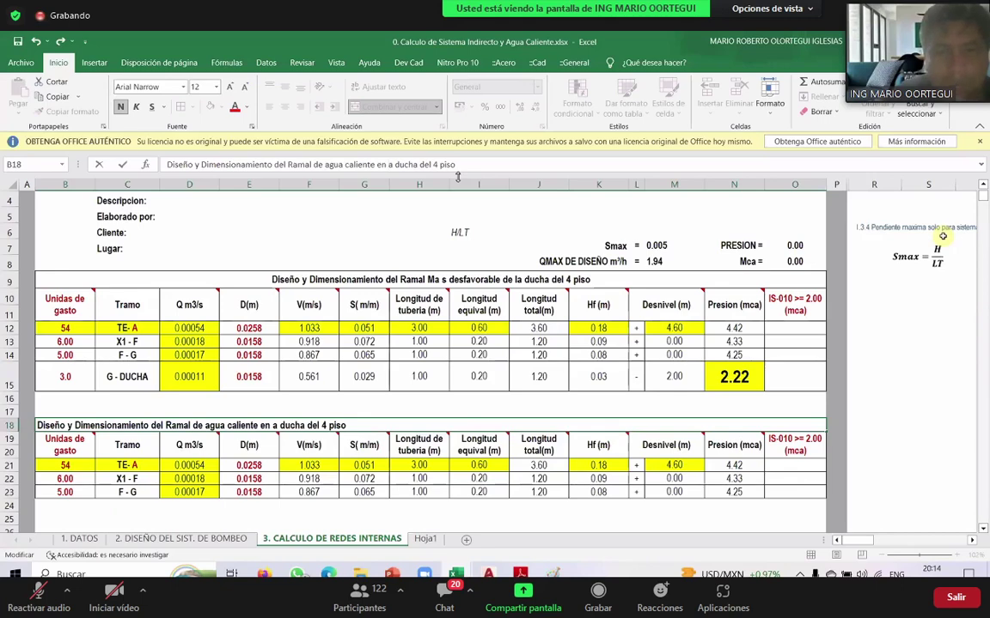
type("l")
left_click(523, 399)
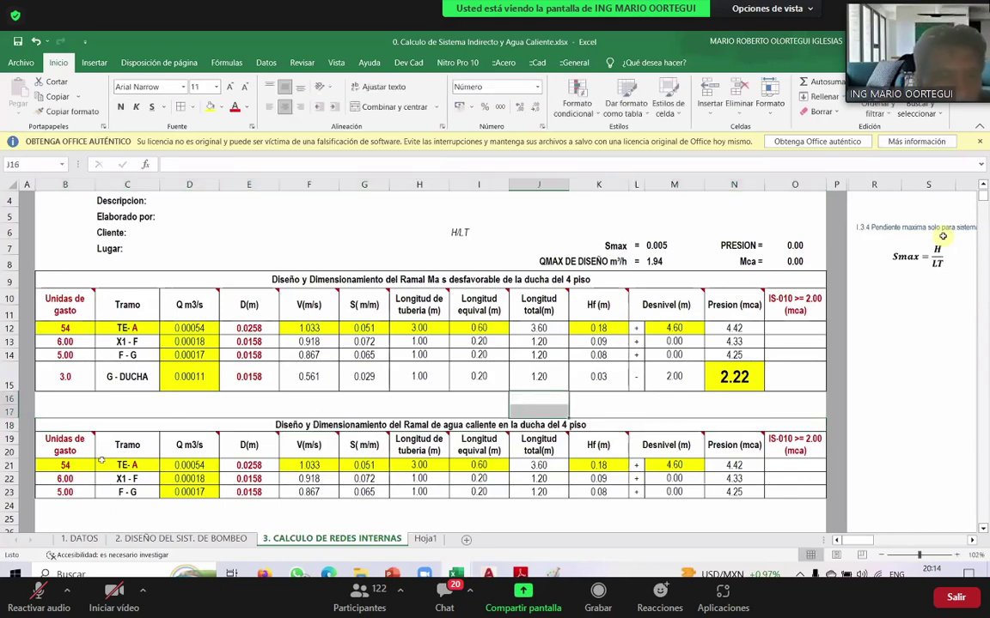
Rename the first two sections of the hot-water table as THERMA - X2 and X2 - DUCHA in cells C21 and C22
scroll(116, 402, "down", 1)
left_click(127, 418)
double_click(131, 420)
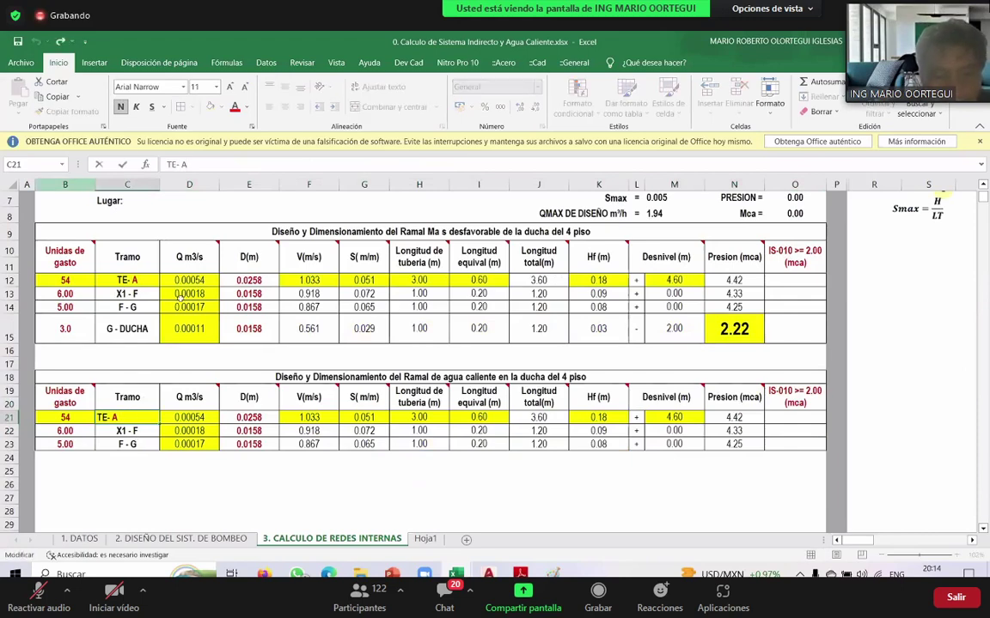
type("therma")
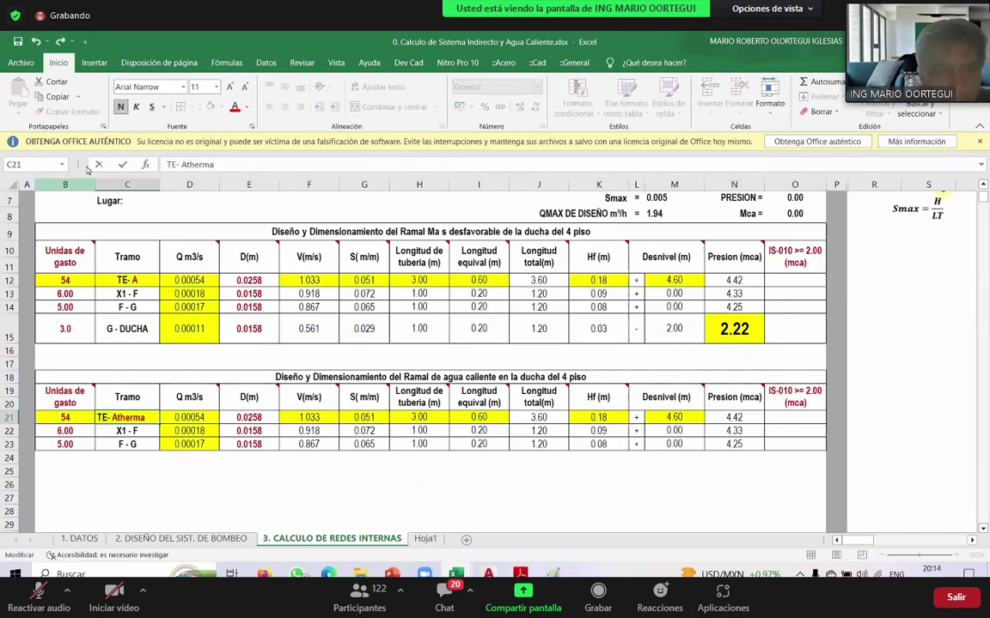
key("BackSpace")
key("BackSpace")
key("BackSpace")
key("BackSpace")
key("BackSpace")
key("BackSpace")
key("BackSpace")
key("BackSpace")
key("BackSpace")
key("BackSpace")
key("BackSpace")
type("THERMA - X2")
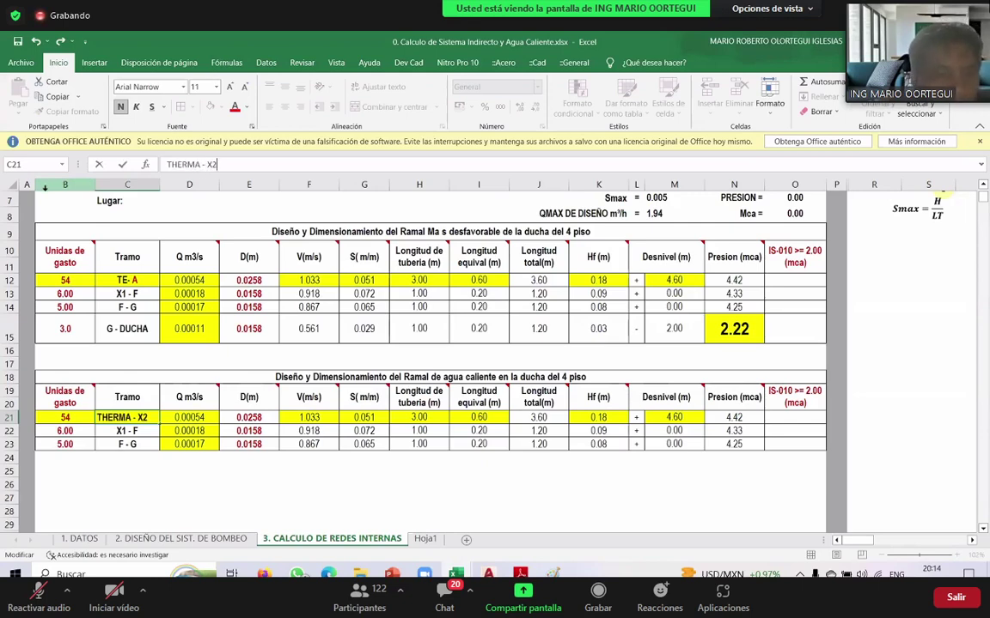
key("Return")
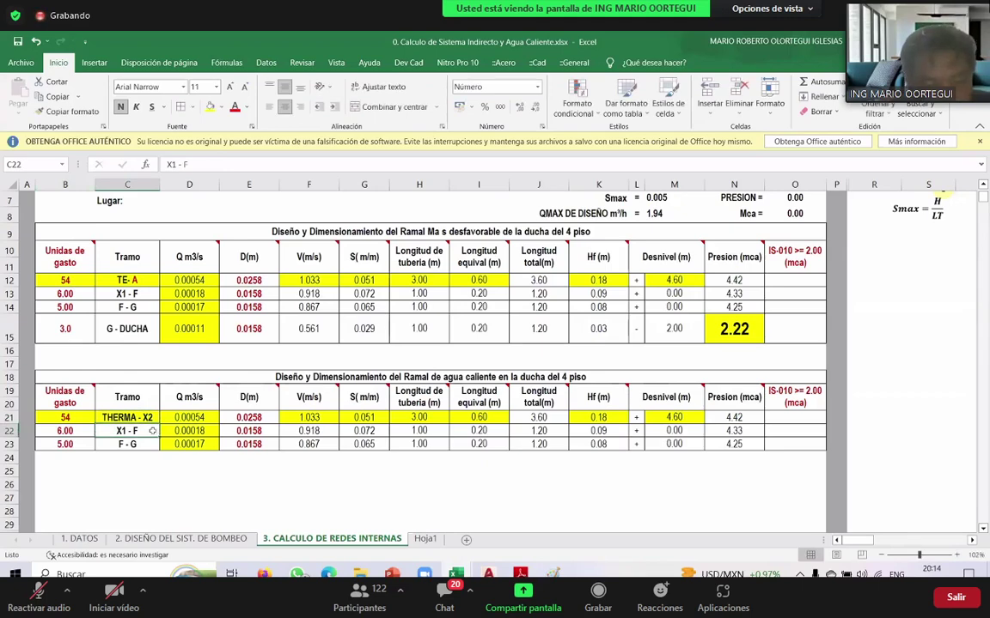
type("X2")
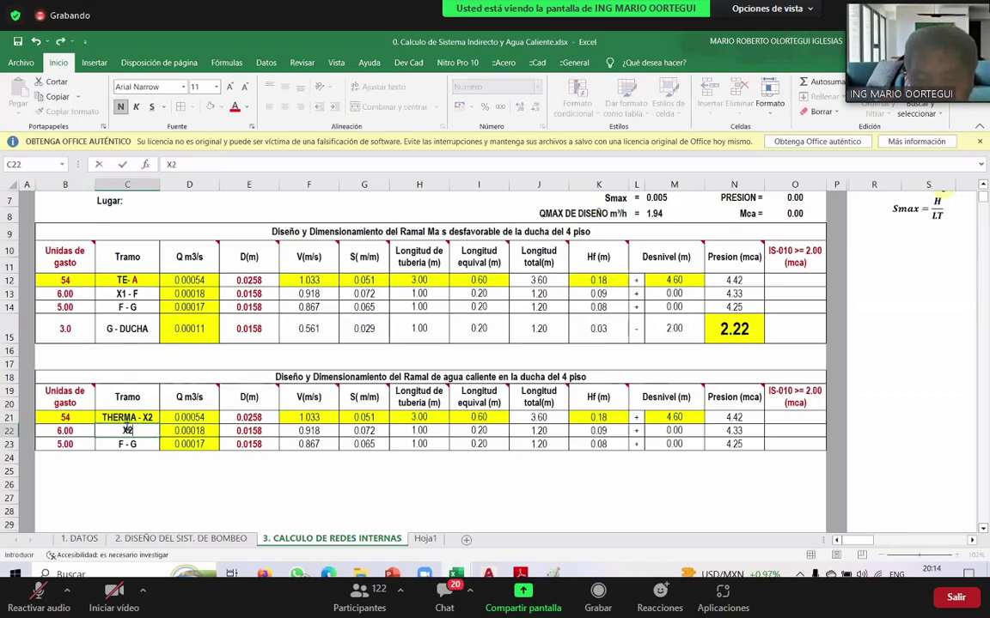
type(" - DUCHA")
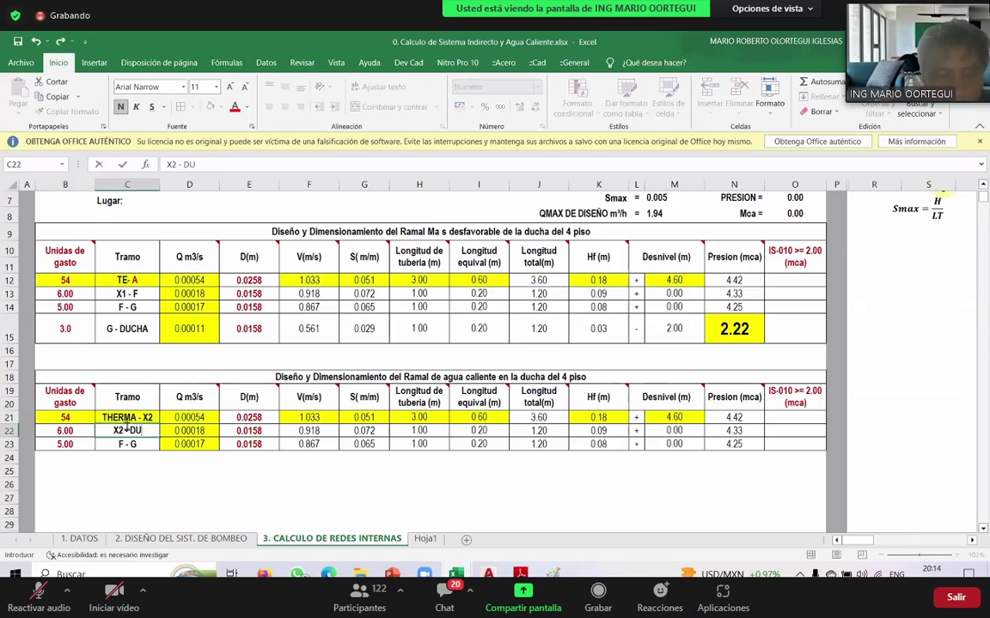
left_click(78, 457)
Delete row 23 with the leftover F - G section from the hot-water table
left_click(6, 444)
right_click(6, 444)
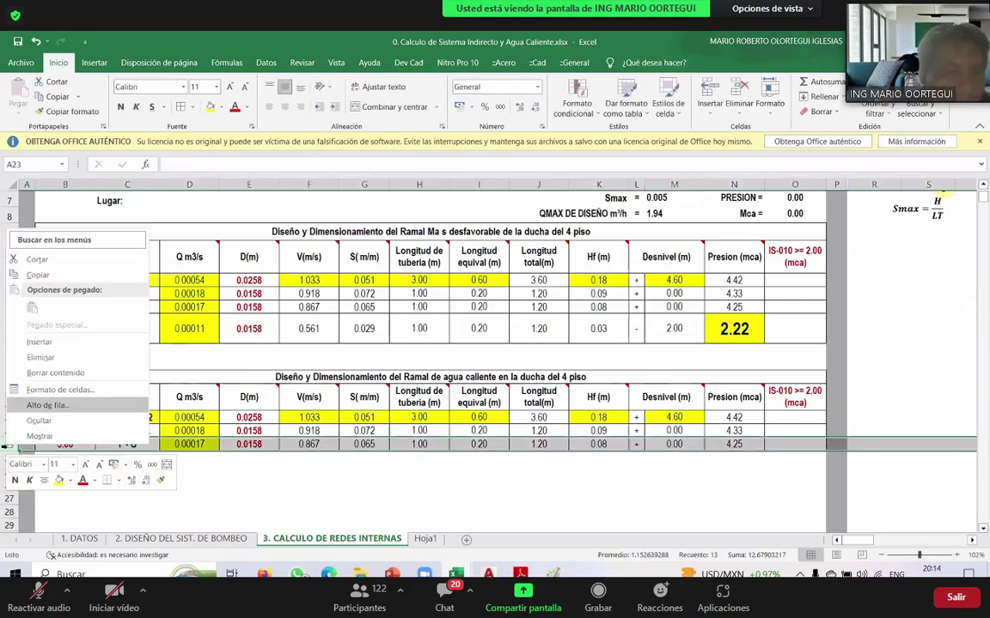
left_click(39, 365)
left_click(189, 485)
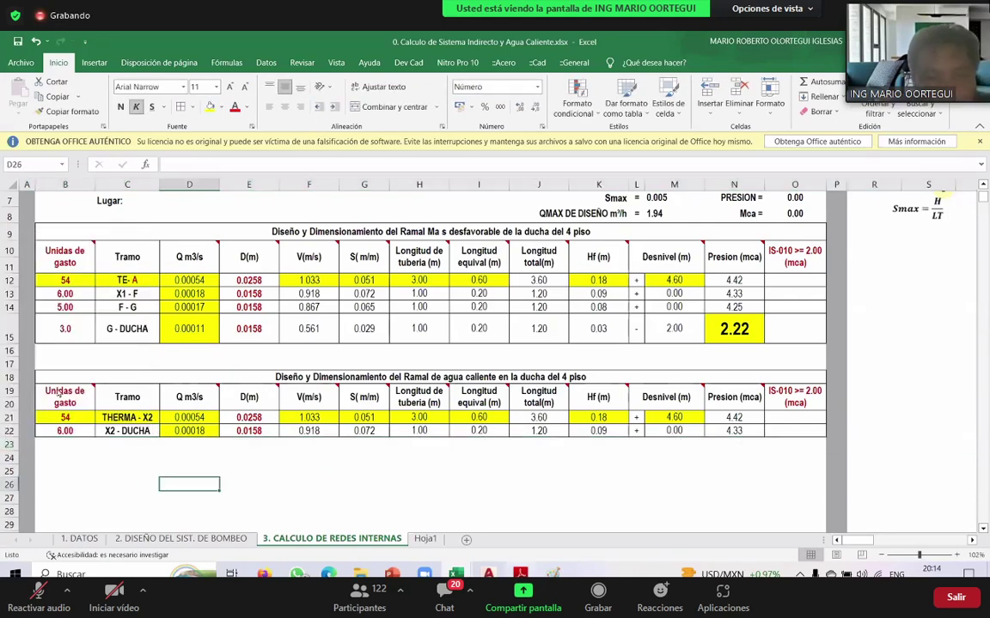
Examine the cold- and hot-water fixture units per fixture on the 2. DISEÑO DEL SIST. DE BOMBEO sheet, starting from the first level
left_click(456, 574)
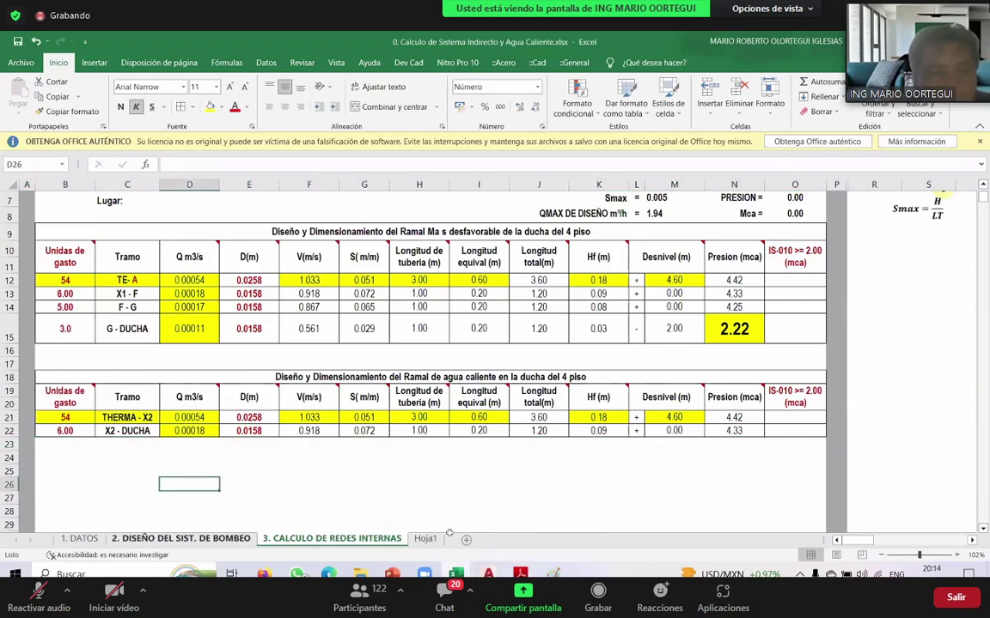
left_click(180, 539)
scroll(222, 532, "up", 10)
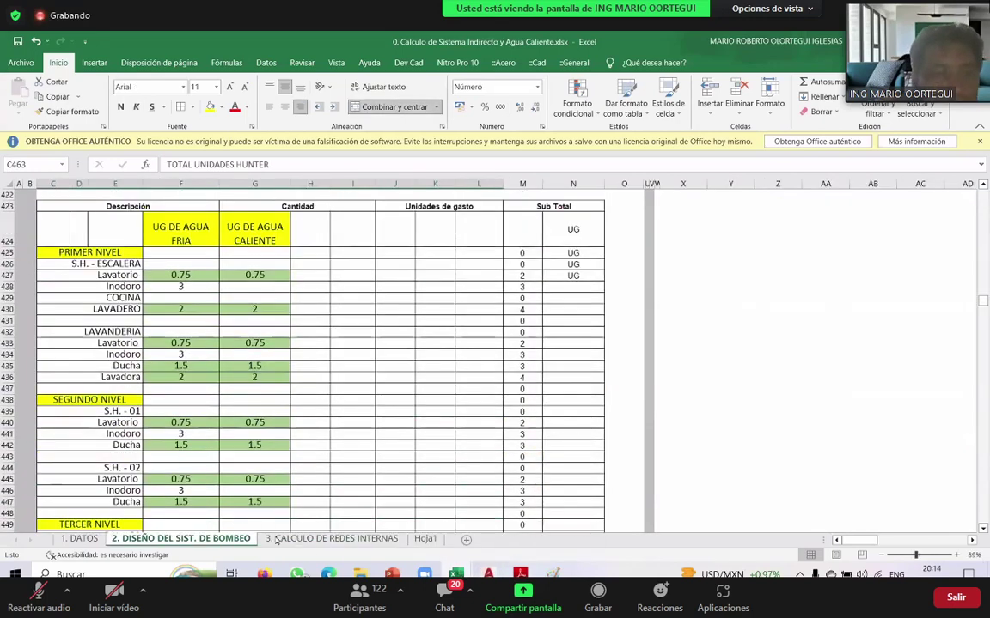
scroll(197, 361, "down", 2)
left_click_drag(181, 263, 180, 399)
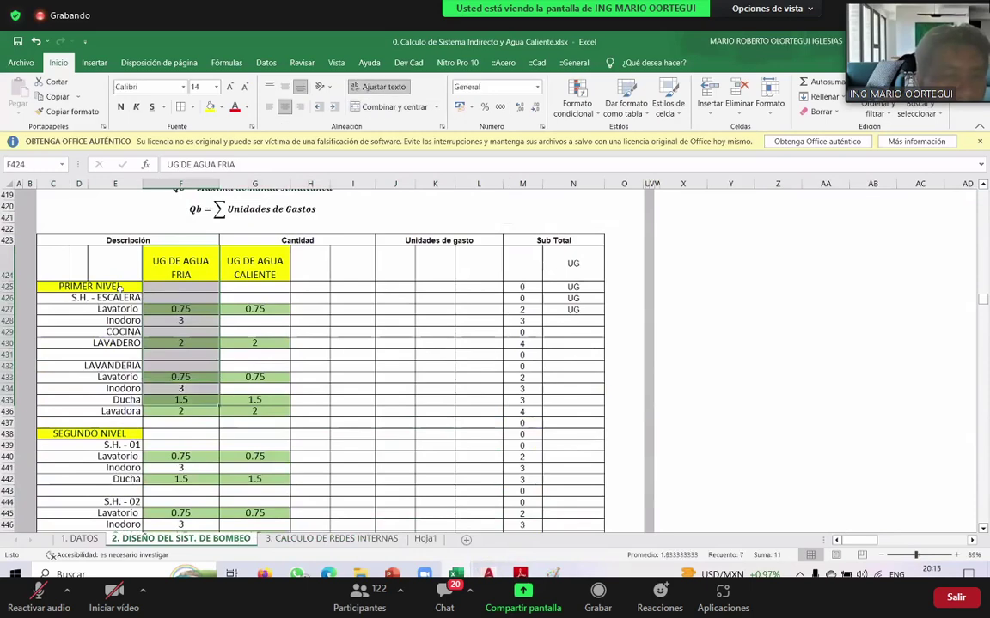
left_click_drag(254, 263, 255, 377)
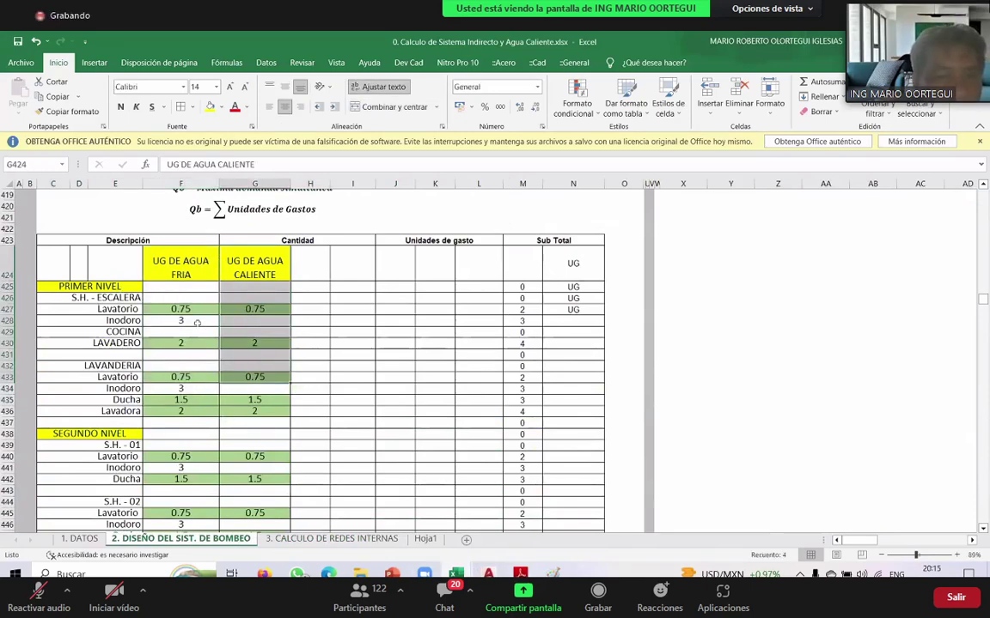
Select the UG DE AGUA CALIENTE values in column G through the fourth level to review the hot-water fixture units
key("ctrl+Page_Down")
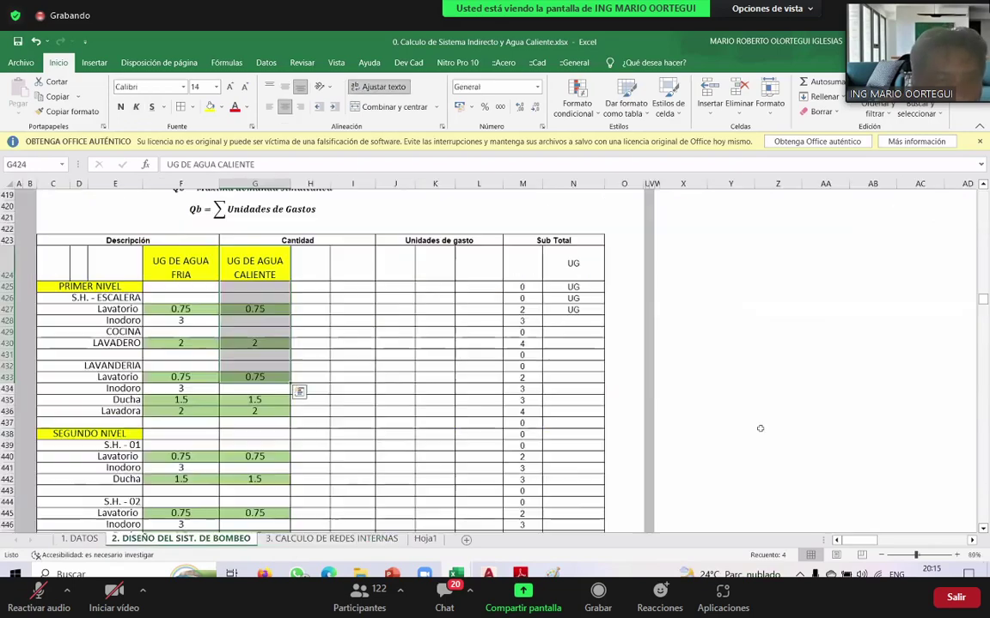
key("ctrl+Page_Up")
key("shift+Down")
key("shift+Down")
key("shift+Down")
key("shift+Down")
key("shift+Down")
key("shift+Down")
key("shift+Down")
key("shift+Down")
key("shift+Down")
key("shift+Down")
key("shift+Down")
key("shift+Down")
key("shift+Down")
key("shift+Down")
key("shift+Down")
key("shift+Down")
key("shift+Down")
key("shift+Down")
key("shift+Down")
key("shift+Down")
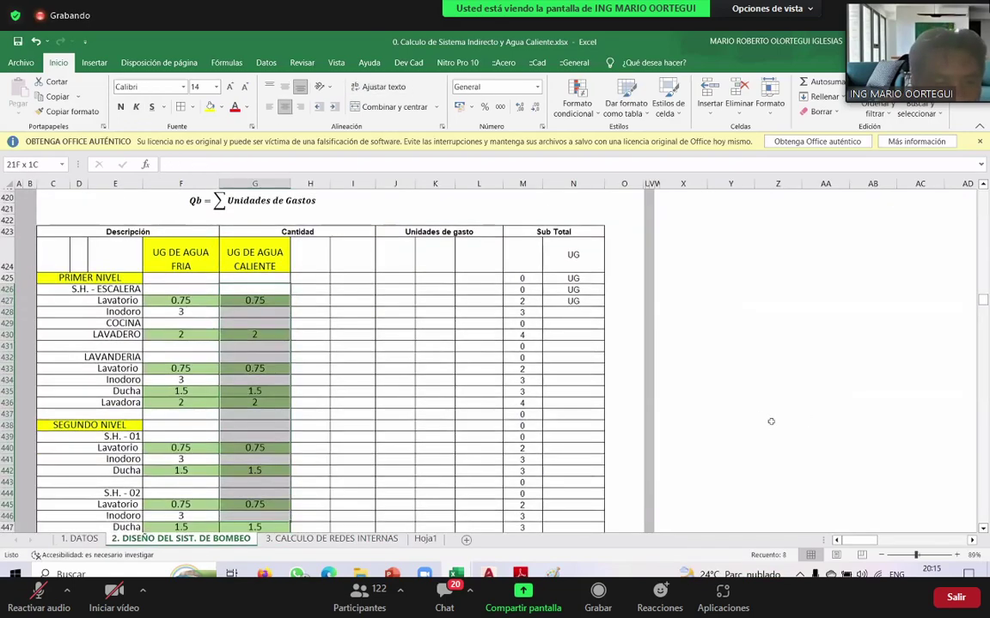
key("shift+Down")
key("shift+Down")
key("shift+Down")
key("shift+Down")
key("shift+Down")
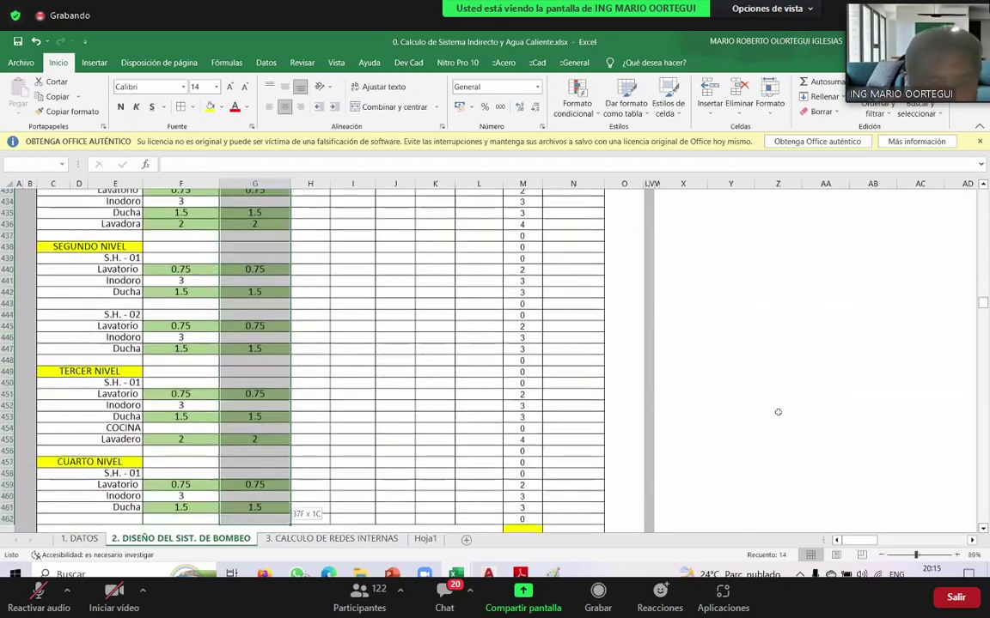
On the 3. CALCULO DE REDES INTERNAS sheet, set the fixture units to 14 for THERMA - X2 and 3 for X2 - DUCHA
key("ctrl+Page_Down")
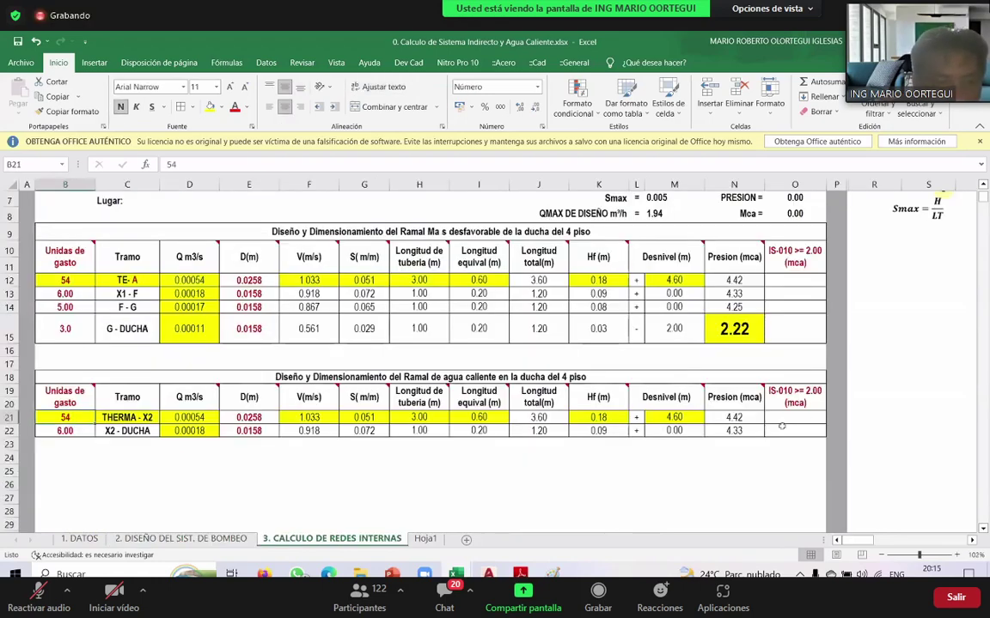
type("14")
key("Return")
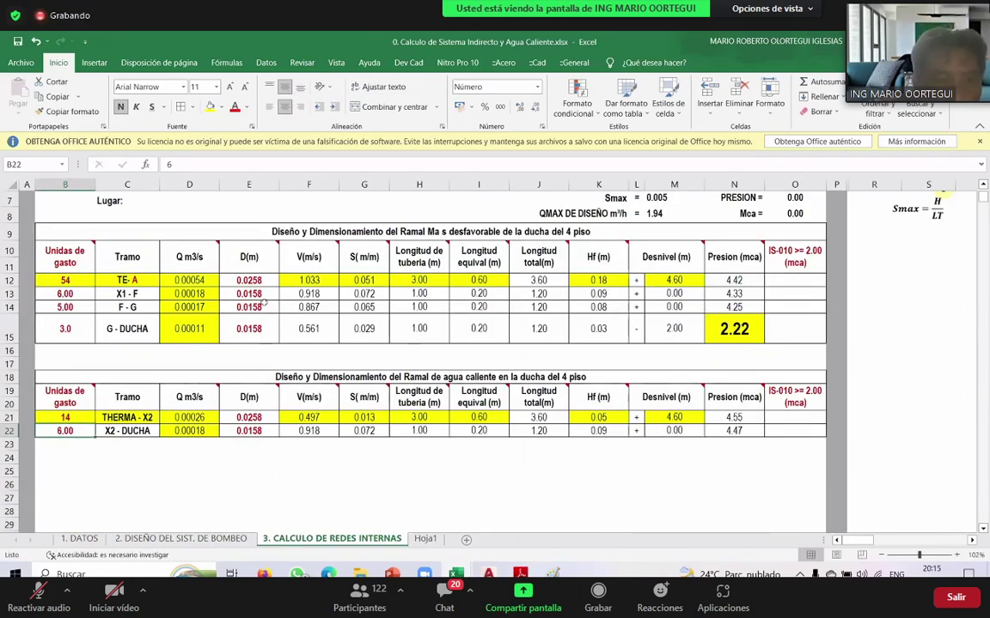
type("3")
key("Return")
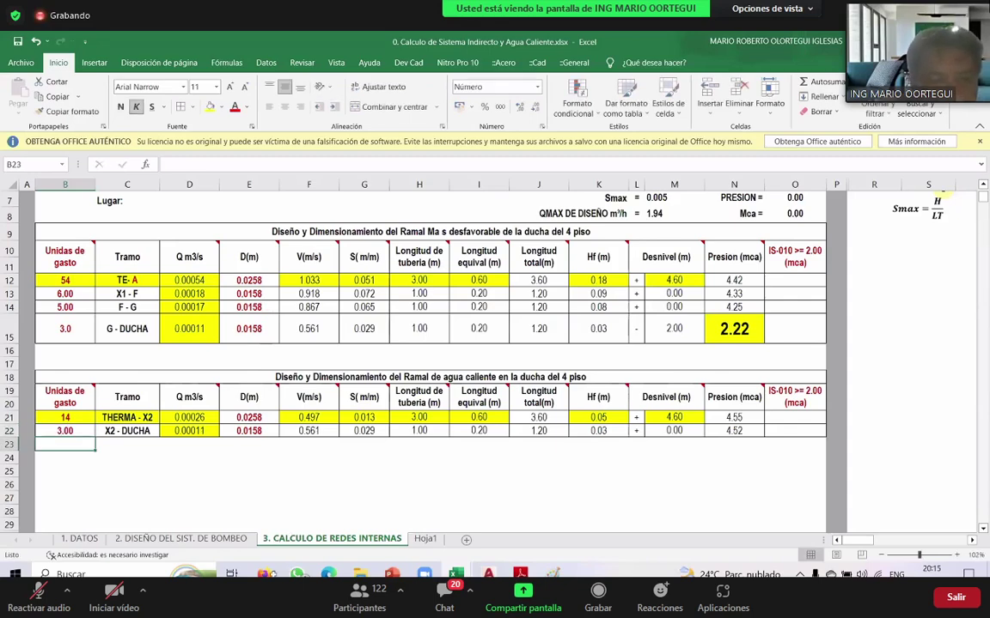
Set the pipe diameter to 0.0200 m for THERMA - X2 and 0.0158 m for X2 - DUCHA in cells E21 and E22
left_click(249, 417)
left_click(284, 418)
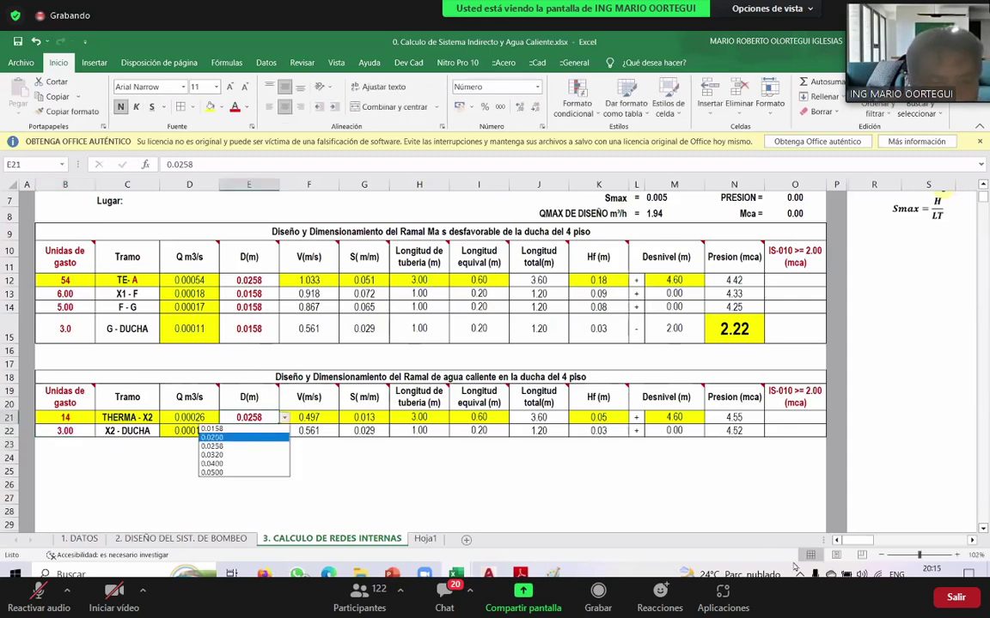
key("Return")
key("Down")
key("alt+Down")
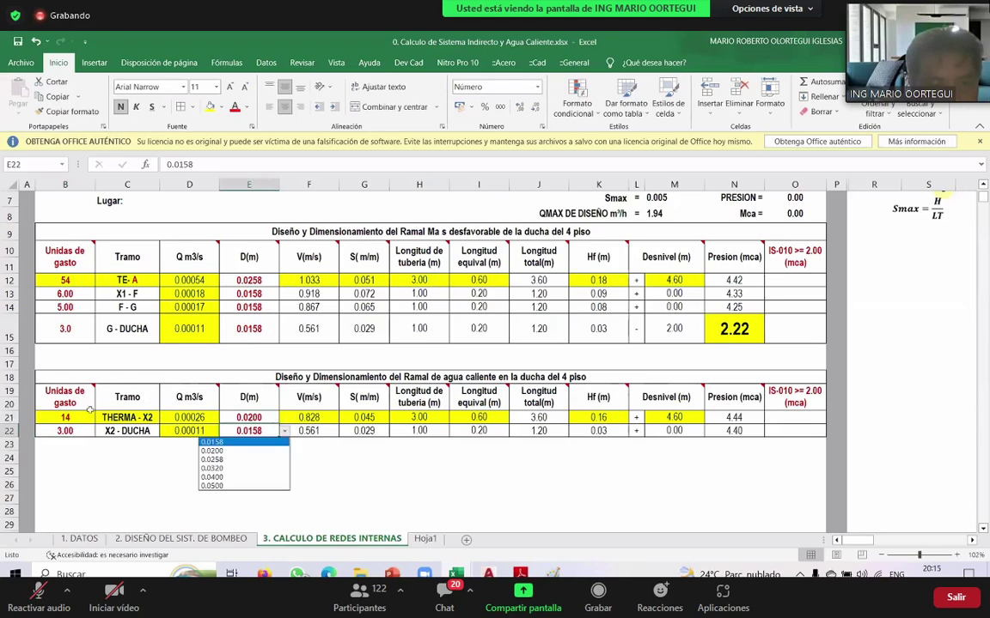
key("Return")
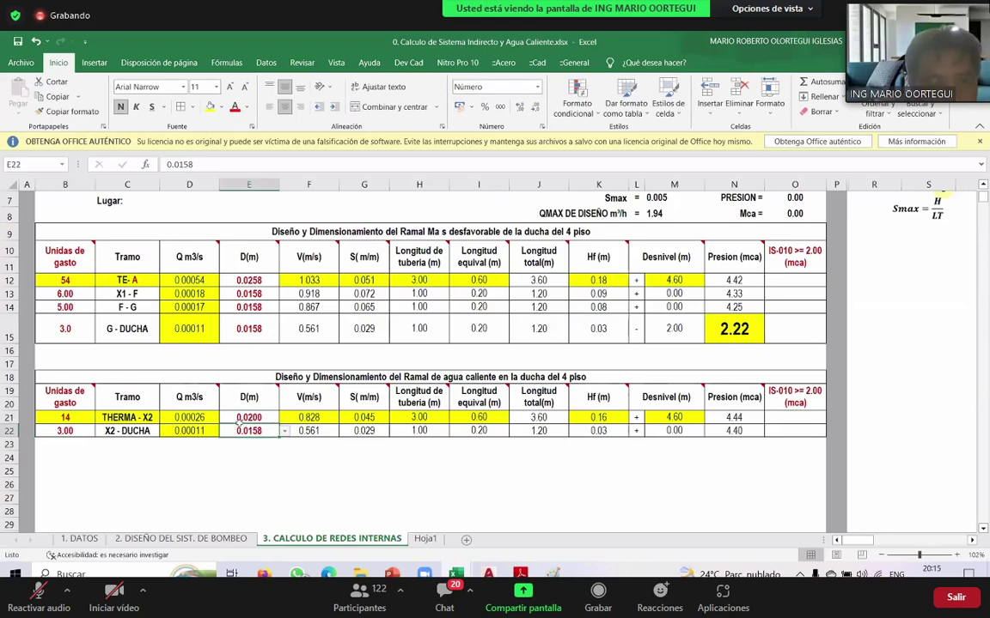
Review the velocity, lengths, head loss, level difference and pressure formula of the THERMA - X2 section in row 21
key("Right")
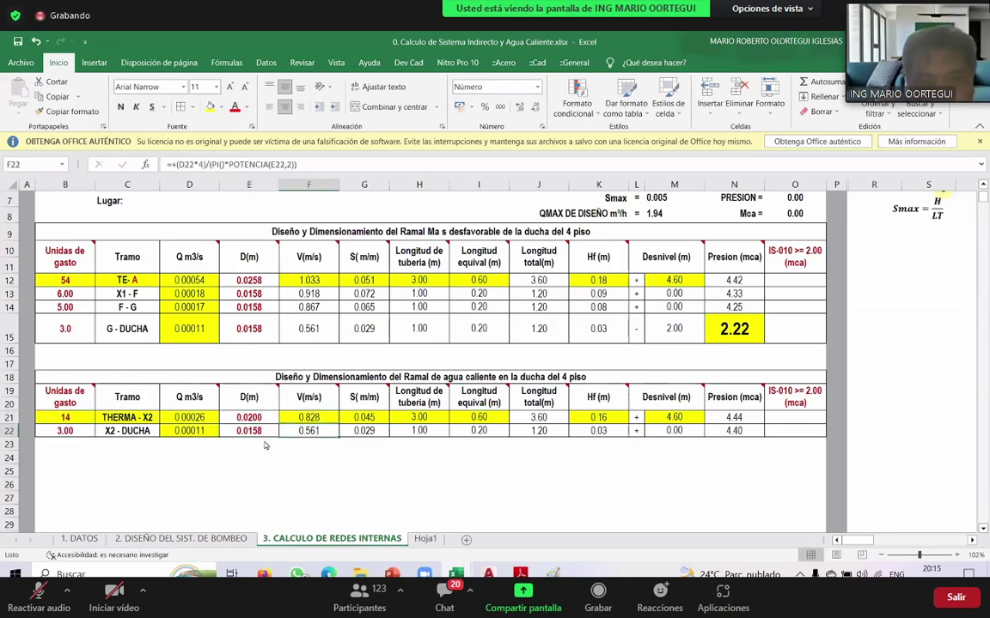
key("Up")
key("Right")
key("Right")
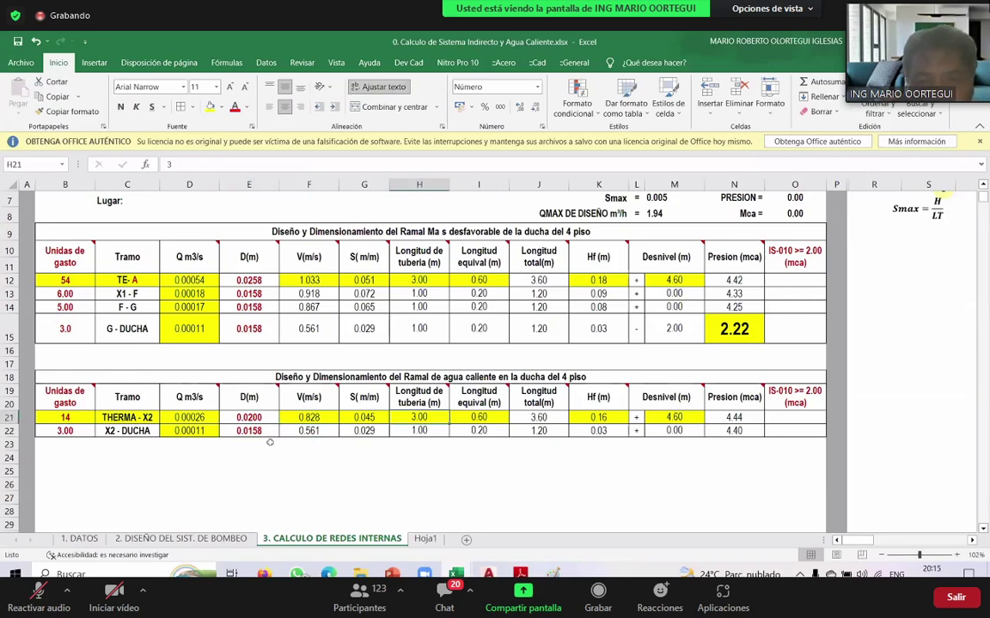
key("Right")
key("Right")
key("Right")
key("Right")
key("Right")
key("Right")
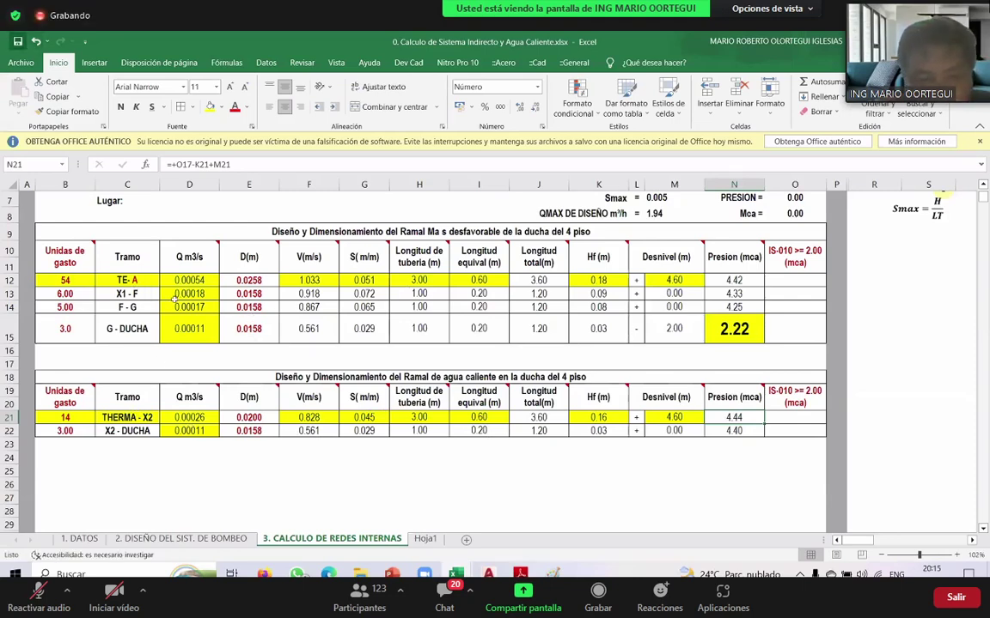
key("Left")
key("Left")
key("Left")
key("Down")
key("Down")
key("Down")
key("Down")
key("Down")
key("Down")
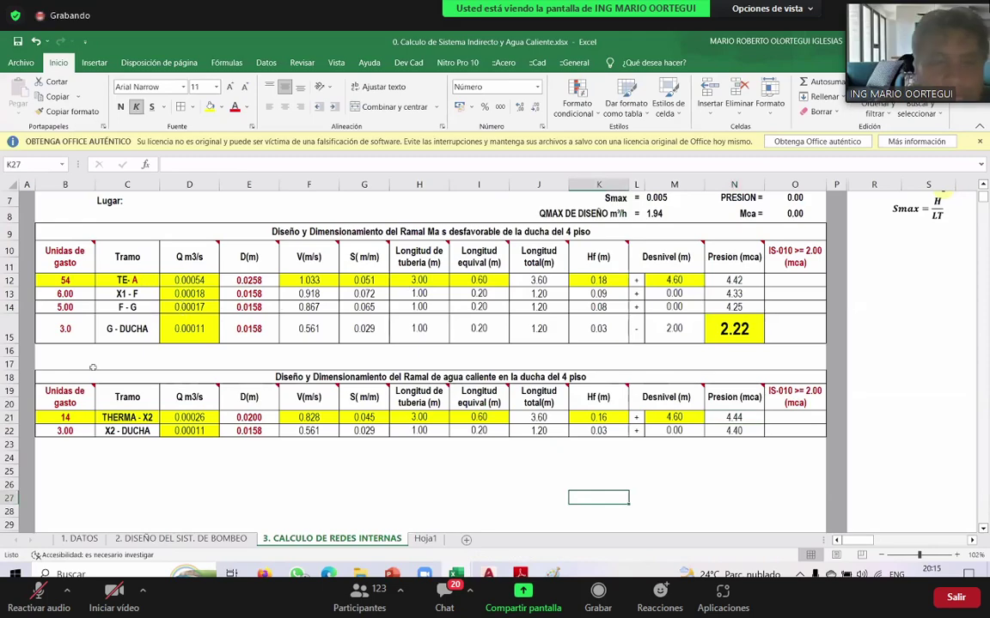
scroll(65, 352, "up", 2)
scroll(204, 410, "down", 3)
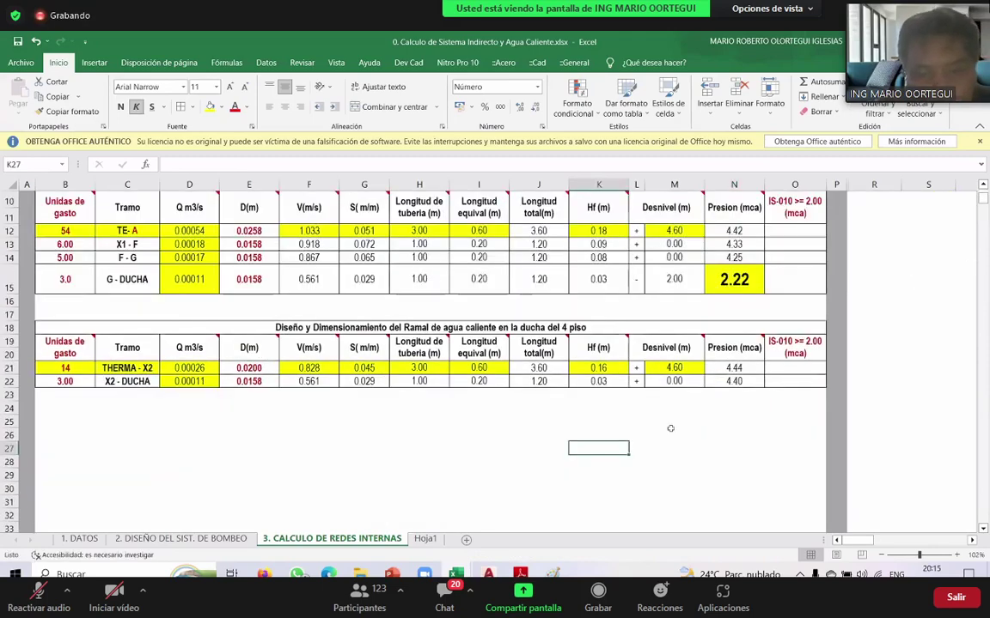
scroll(692, 419, "up", 1)
Switch to the AutoCAD drawing 2. Agua fria - plano de SD.dwg and save it
key("super+8")
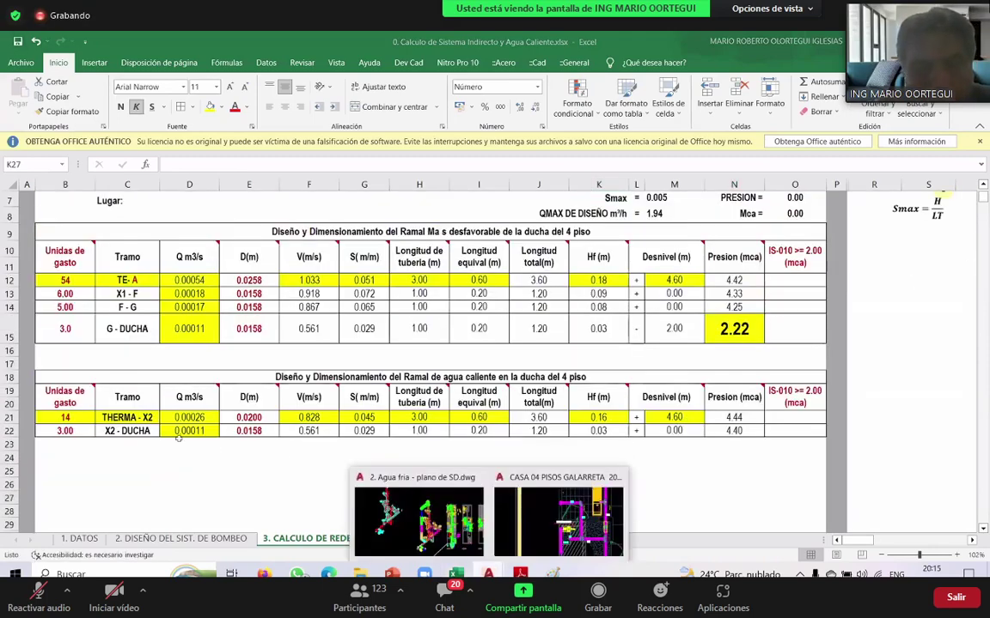
left_click(418, 520)
scroll(372, 271, "down", 2)
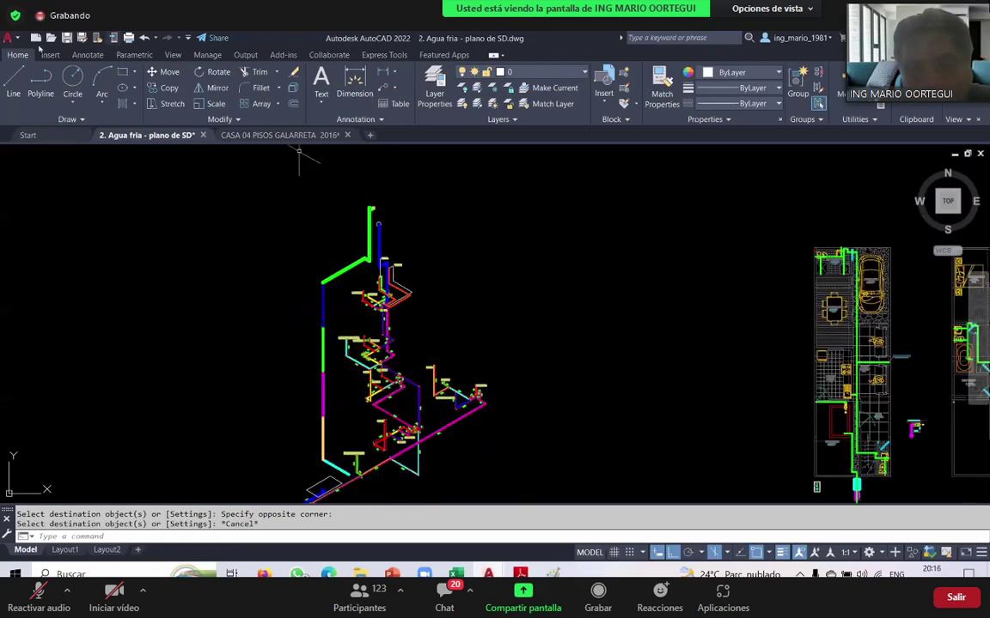
left_click(67, 38)
left_click(533, 276)
left_click(490, 331)
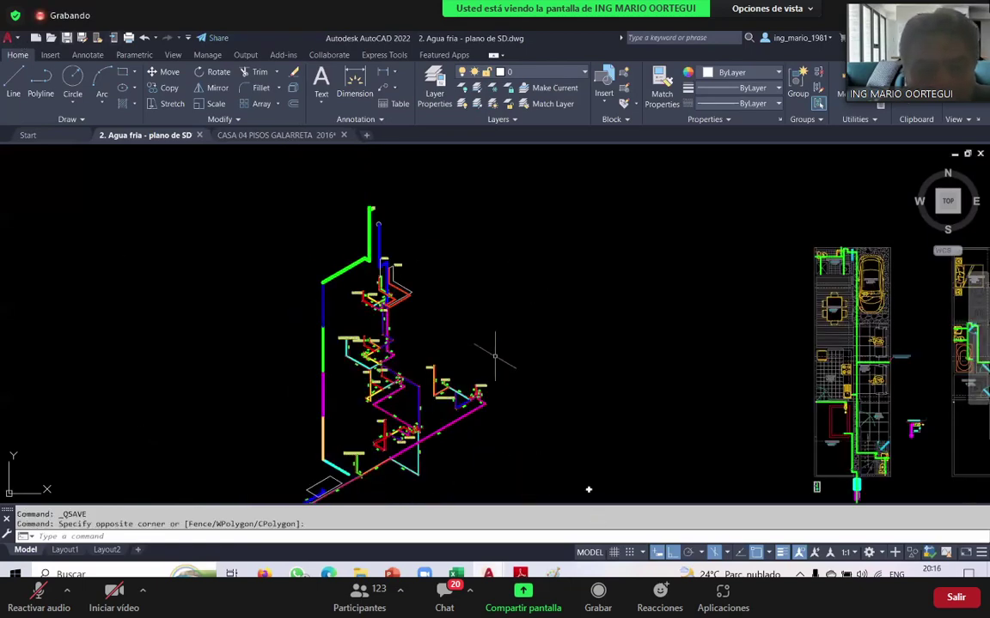
Examine the two water-network isometrics beside the floor plans, including the fourth-floor branch at the upper end
scroll(494, 354, "down", 2)
scroll(451, 344, "up", 3)
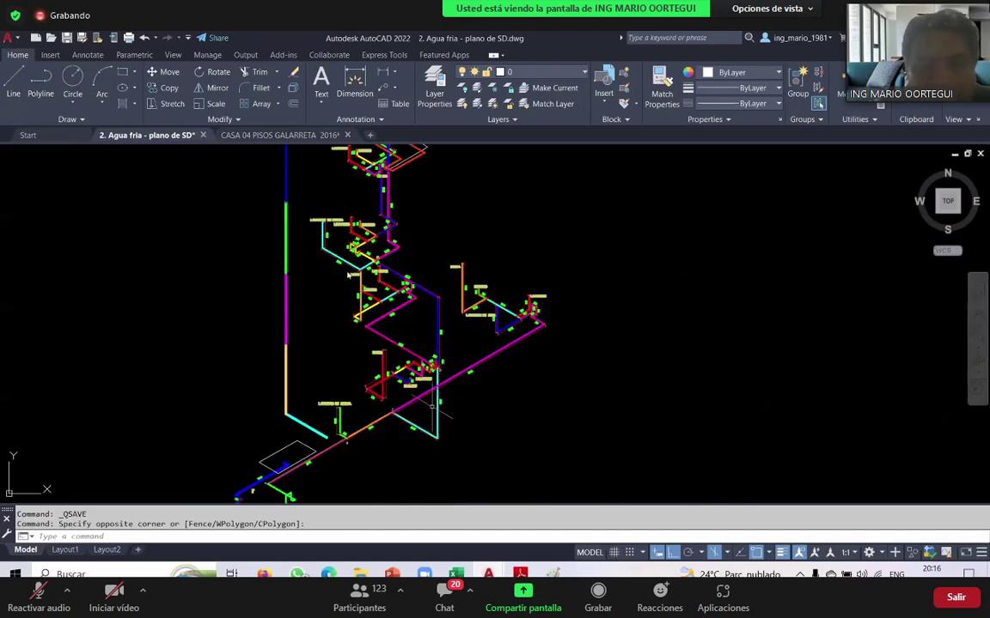
scroll(438, 356, "down", 3)
scroll(429, 365, "down", 4)
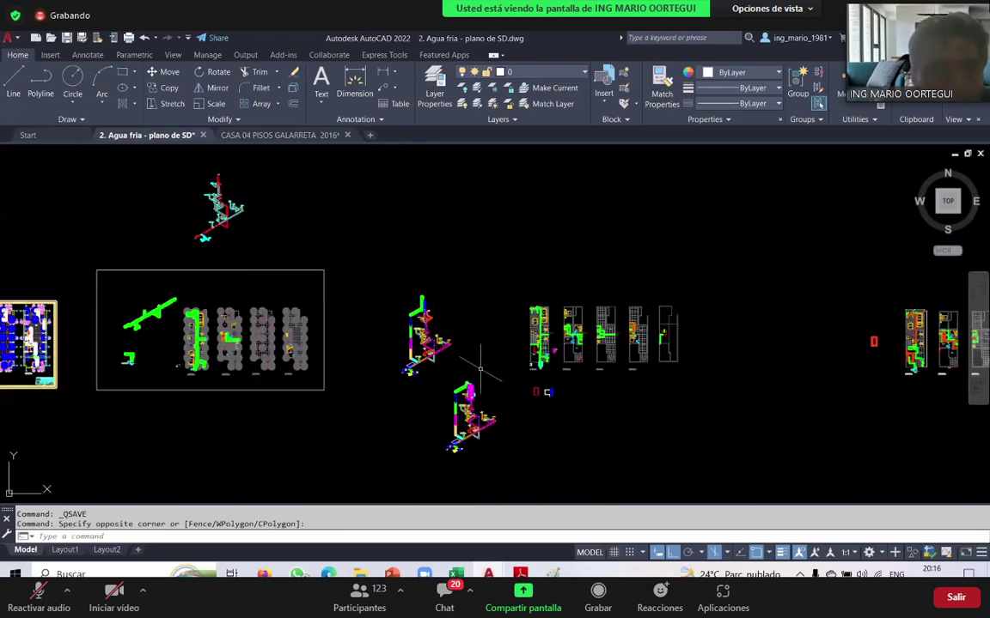
scroll(476, 369, "up", 4)
scroll(464, 395, "up", 2)
scroll(477, 360, "down", 2)
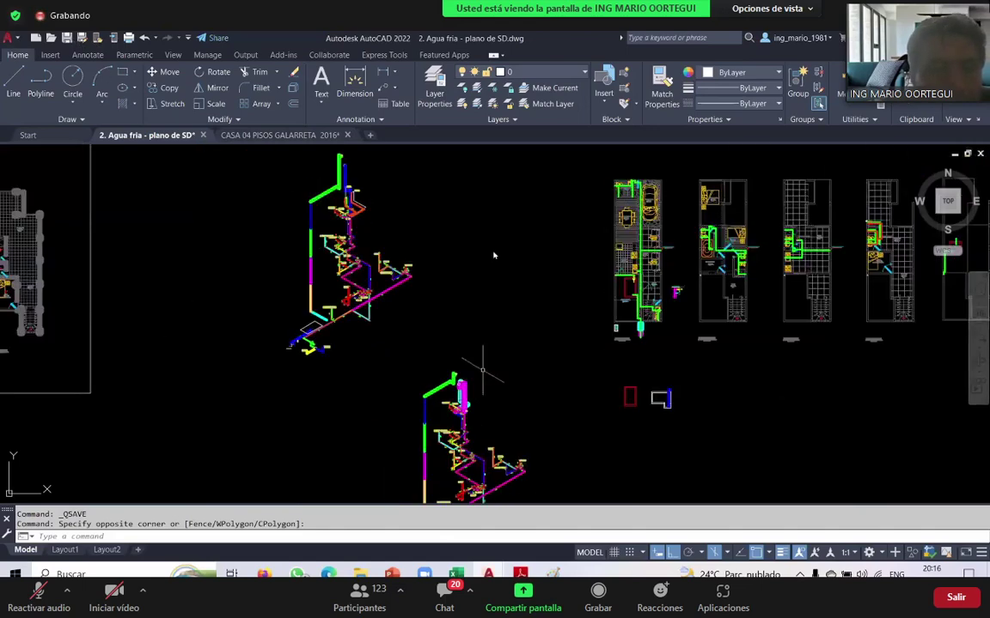
scroll(549, 344, "up", 2)
scroll(581, 378, "up", 3)
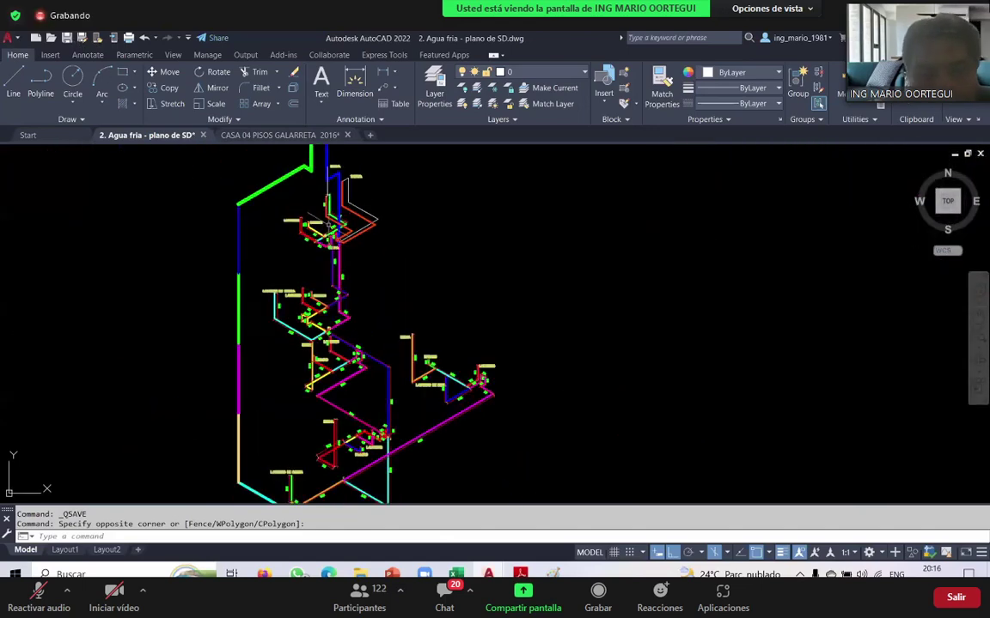
scroll(442, 270, "down", 5)
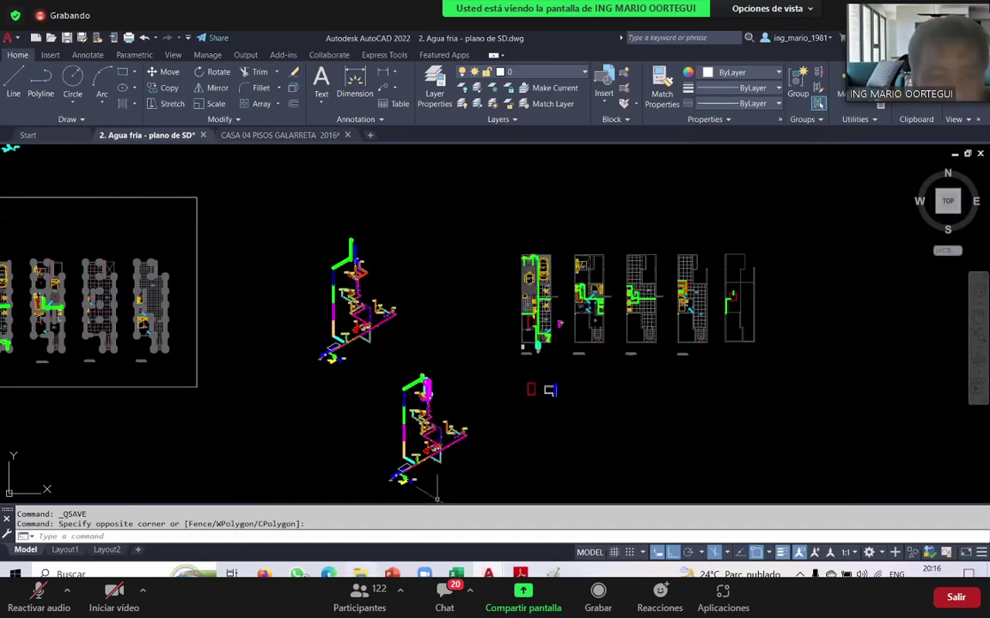
Switch to the PowerPoint presentation 1. SESION 03 - CCI.pptx and look through its hot-water system slides
left_click(392, 574)
scroll(117, 402, "down", 8)
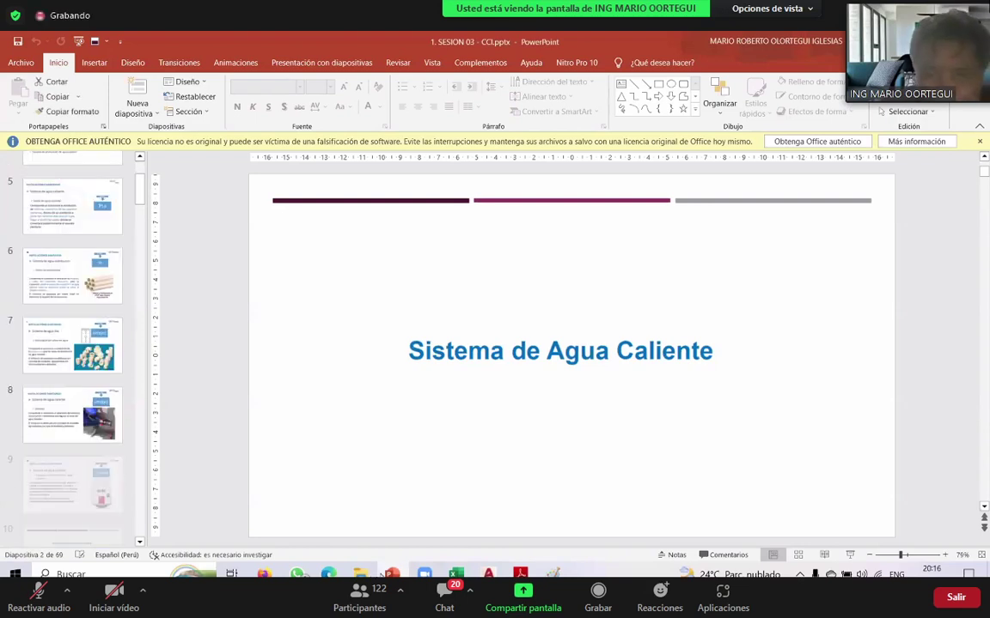